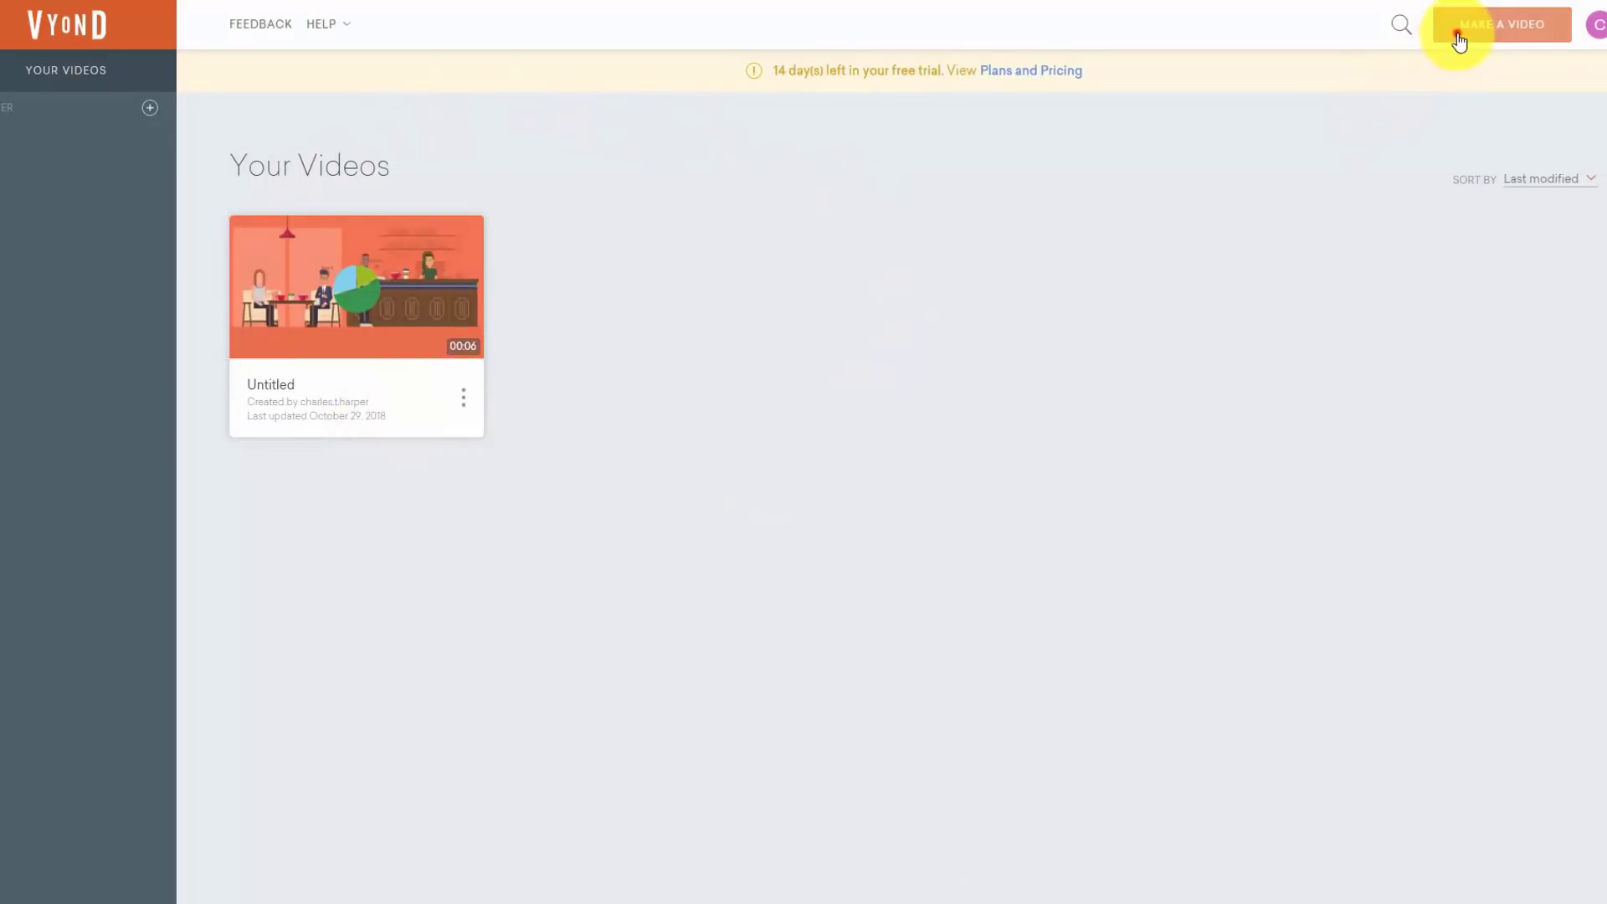
Review the plans on the Vyond pricing page and choose the Vyond Premium plan
left_click(1459, 41)
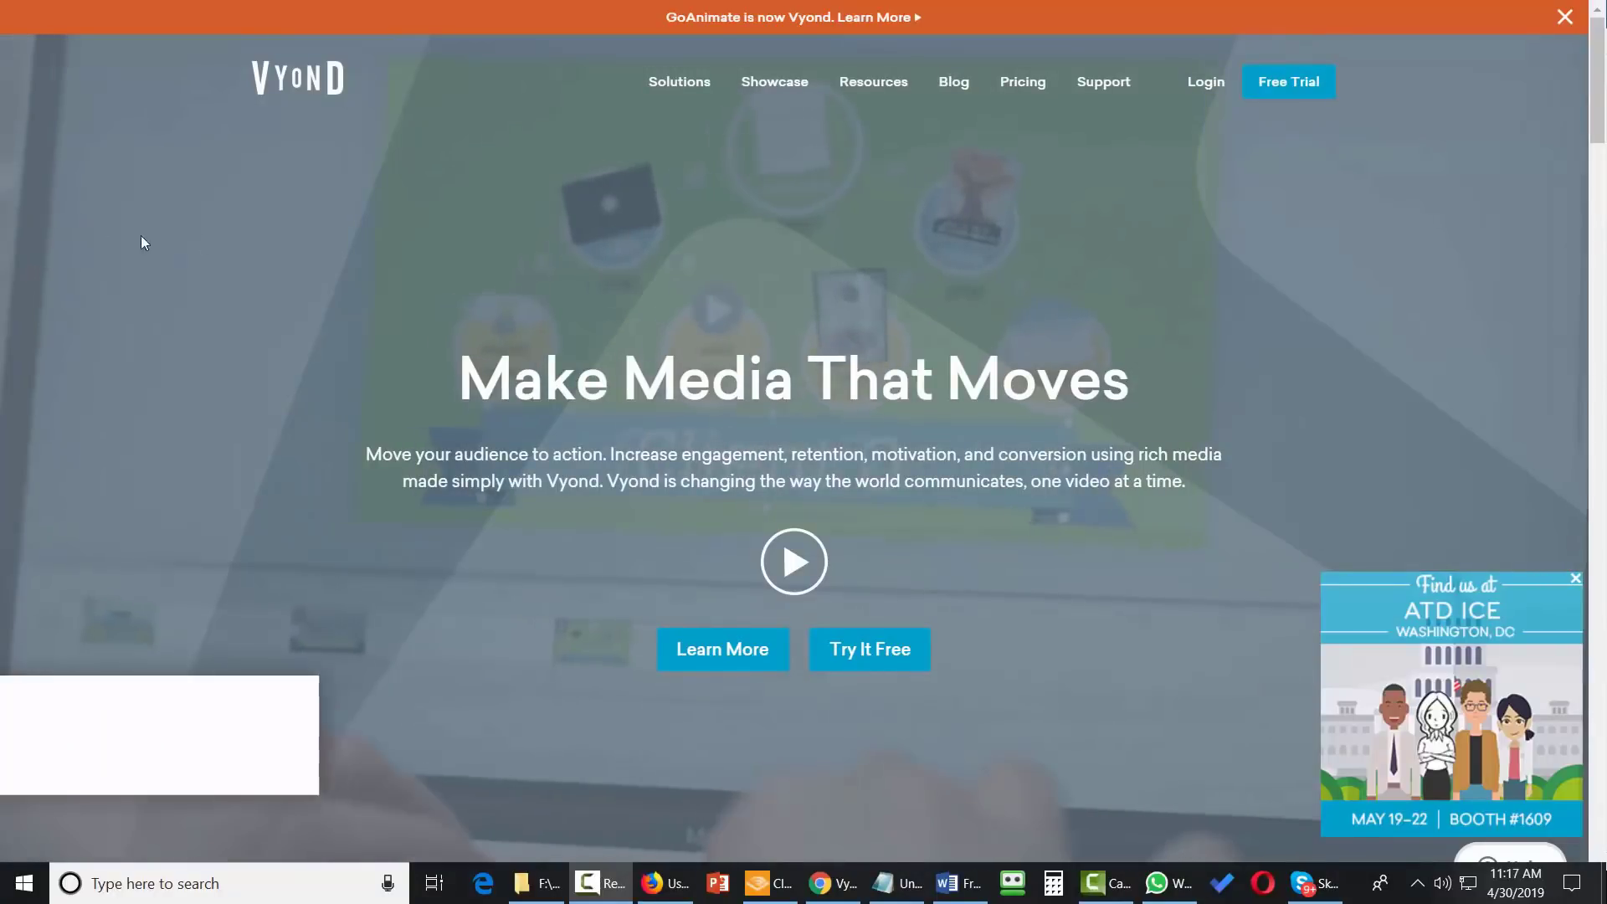
left_click(1025, 83)
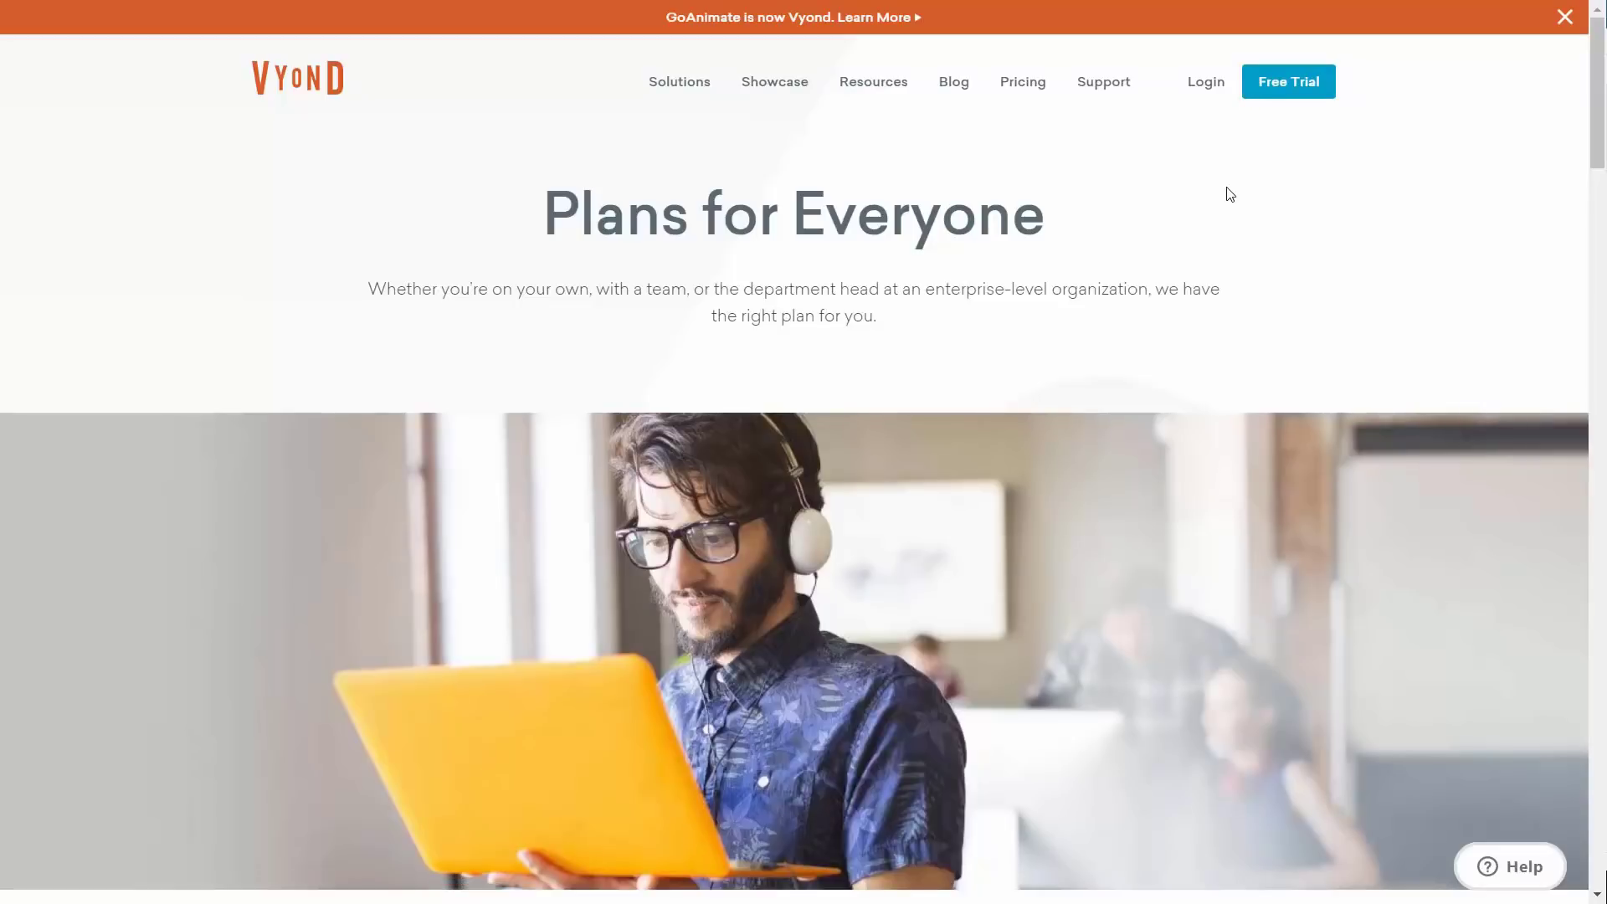
scroll(1186, 209, "down", 10)
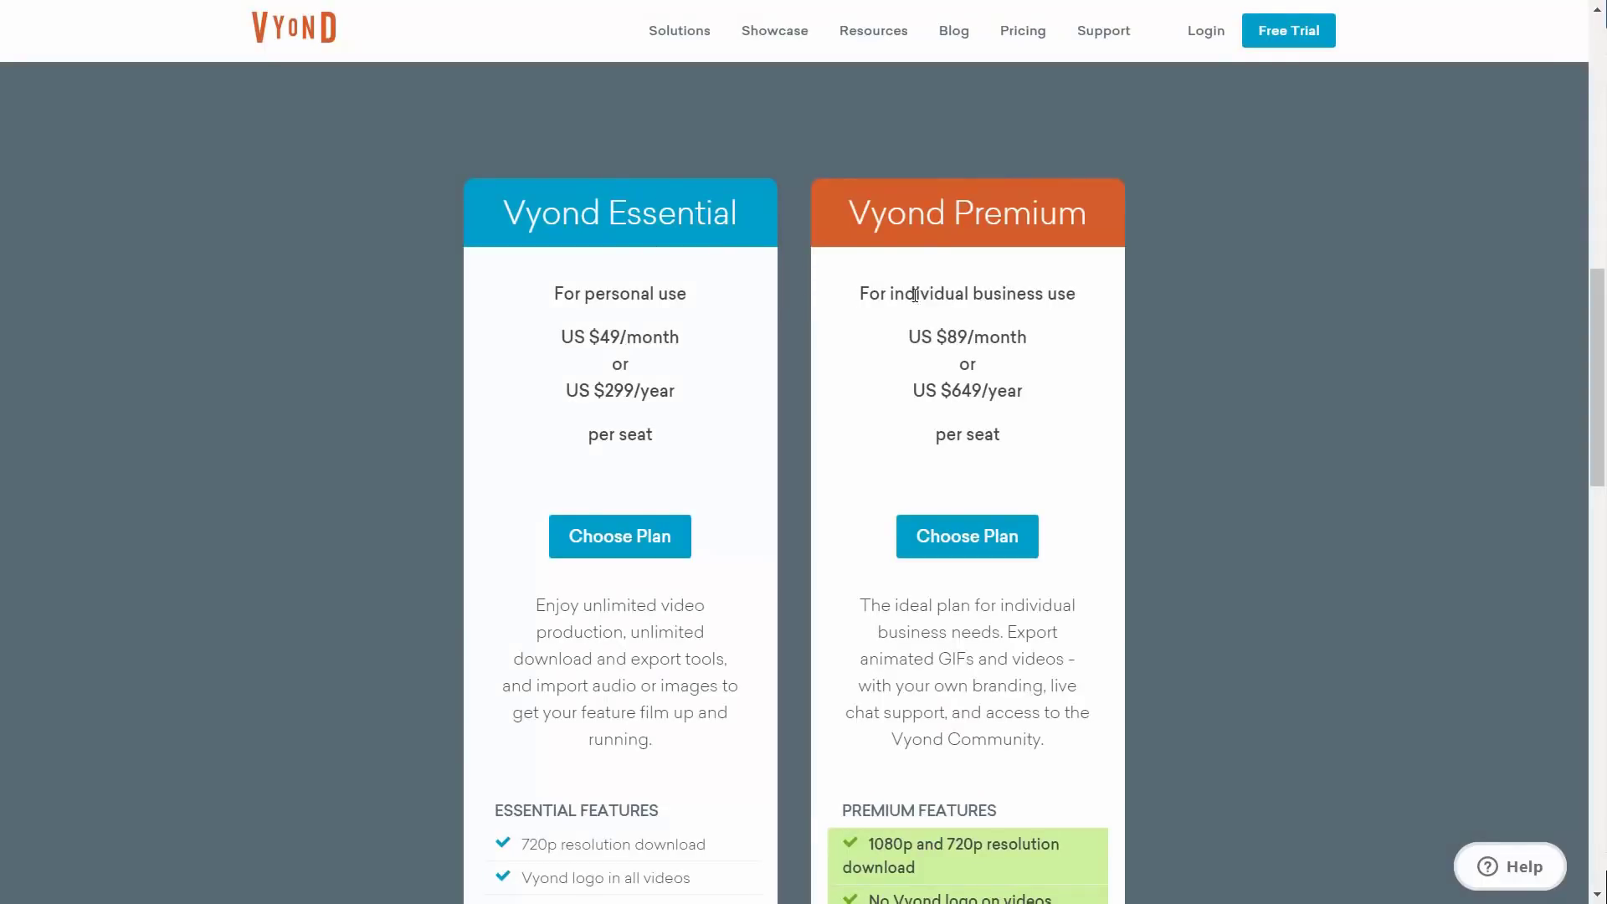
scroll(941, 297, "down", 5)
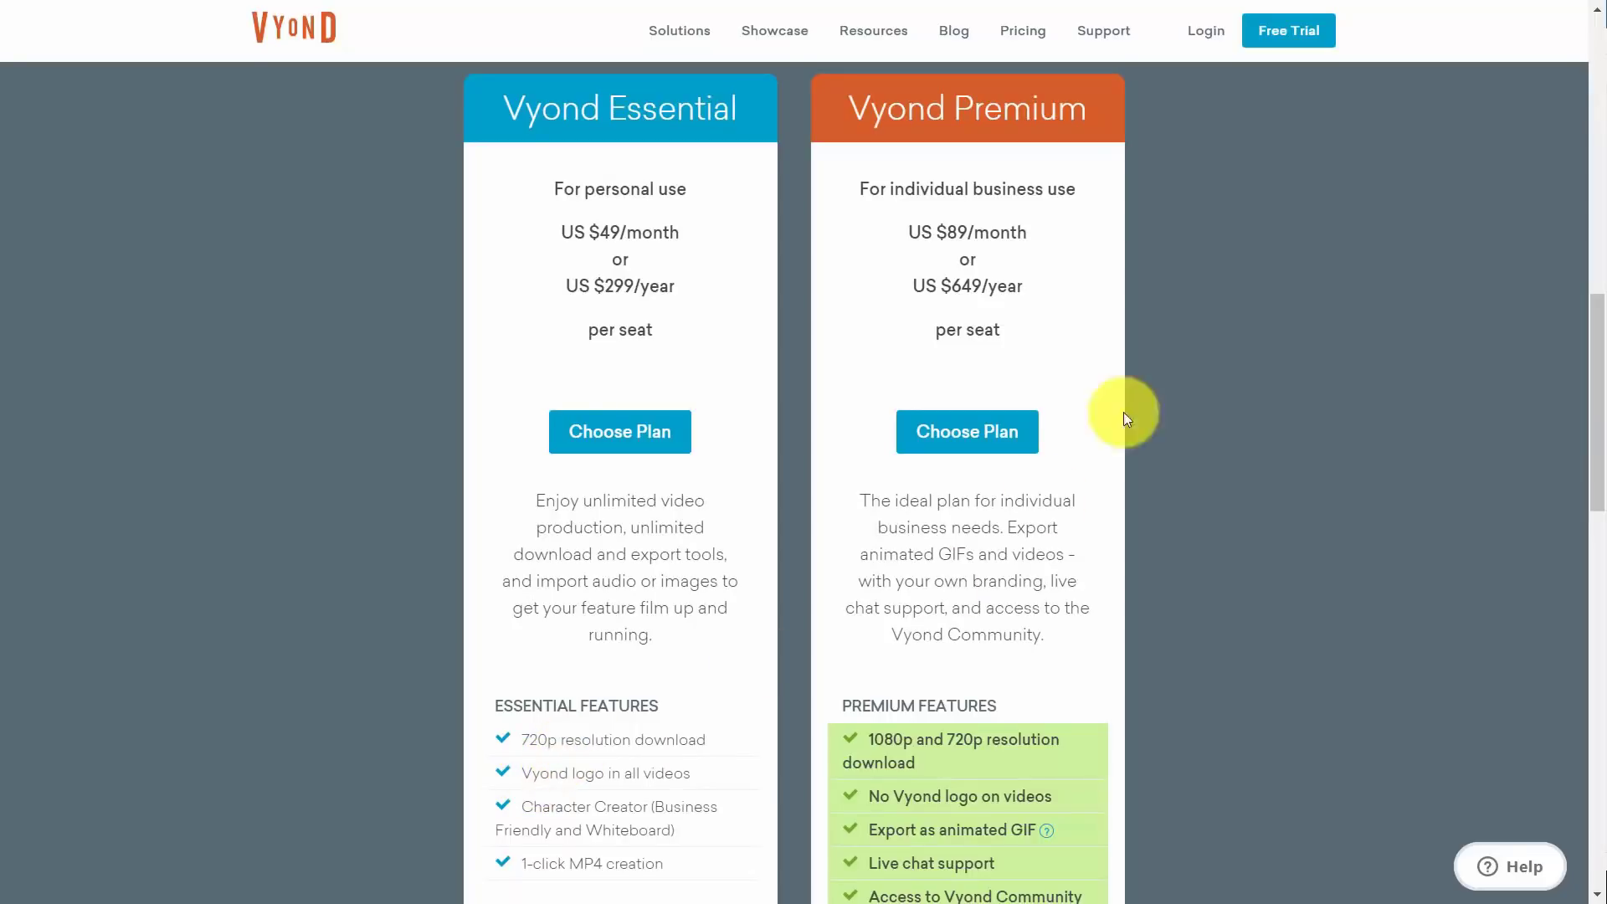
left_click(984, 435)
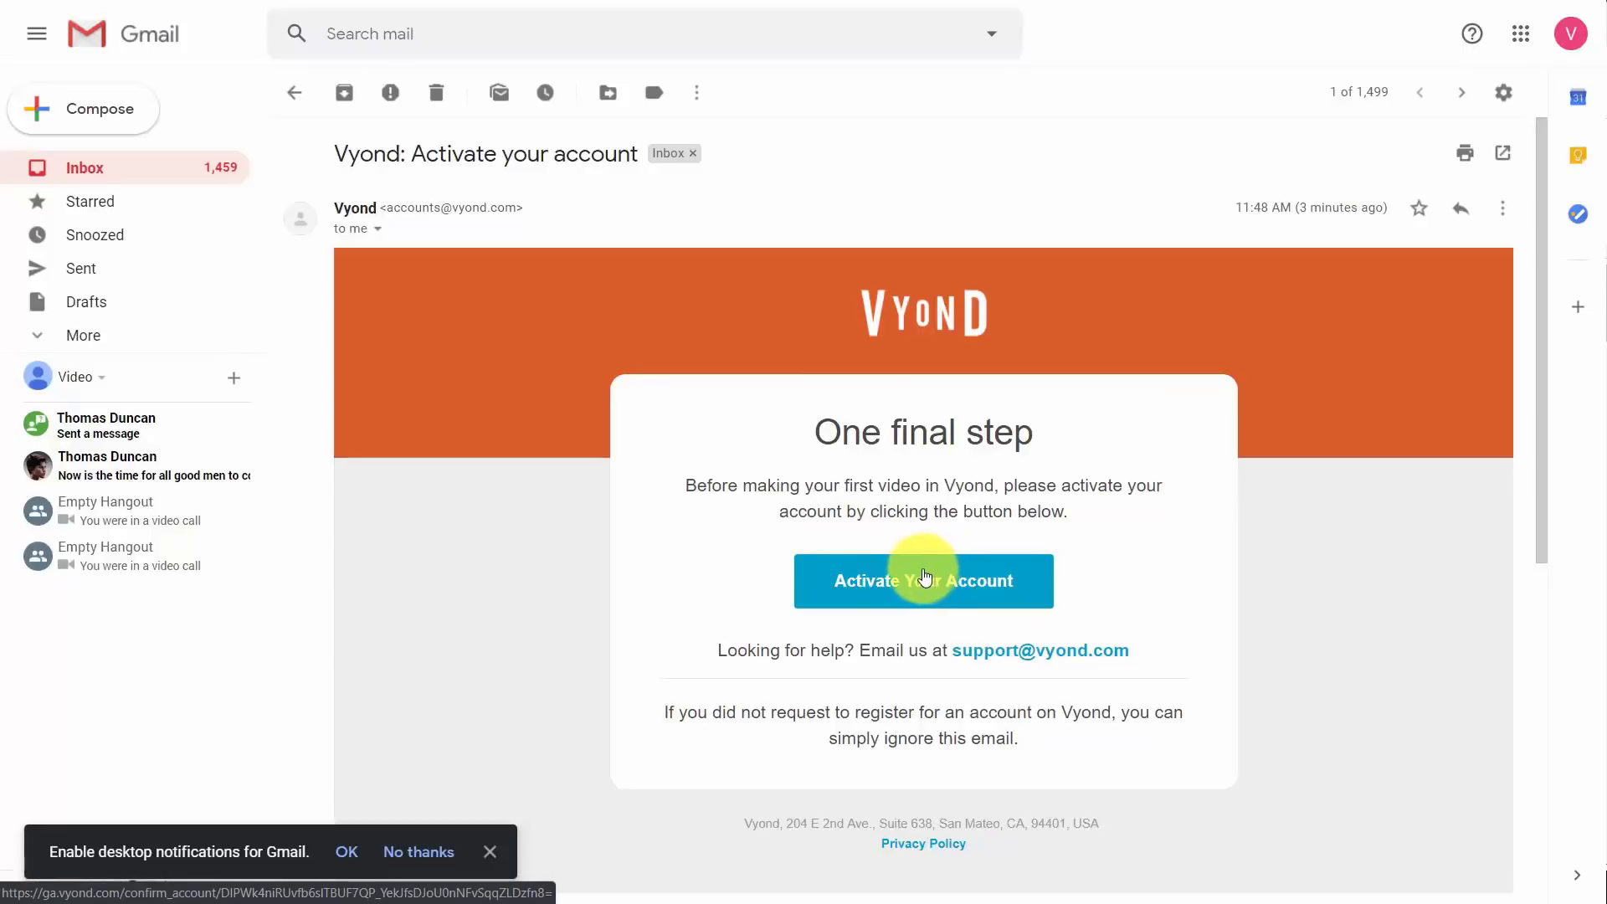
Activate the account from the Vyond e-mail in Gmail and start a new video in the Business Friendly style
left_click(934, 578)
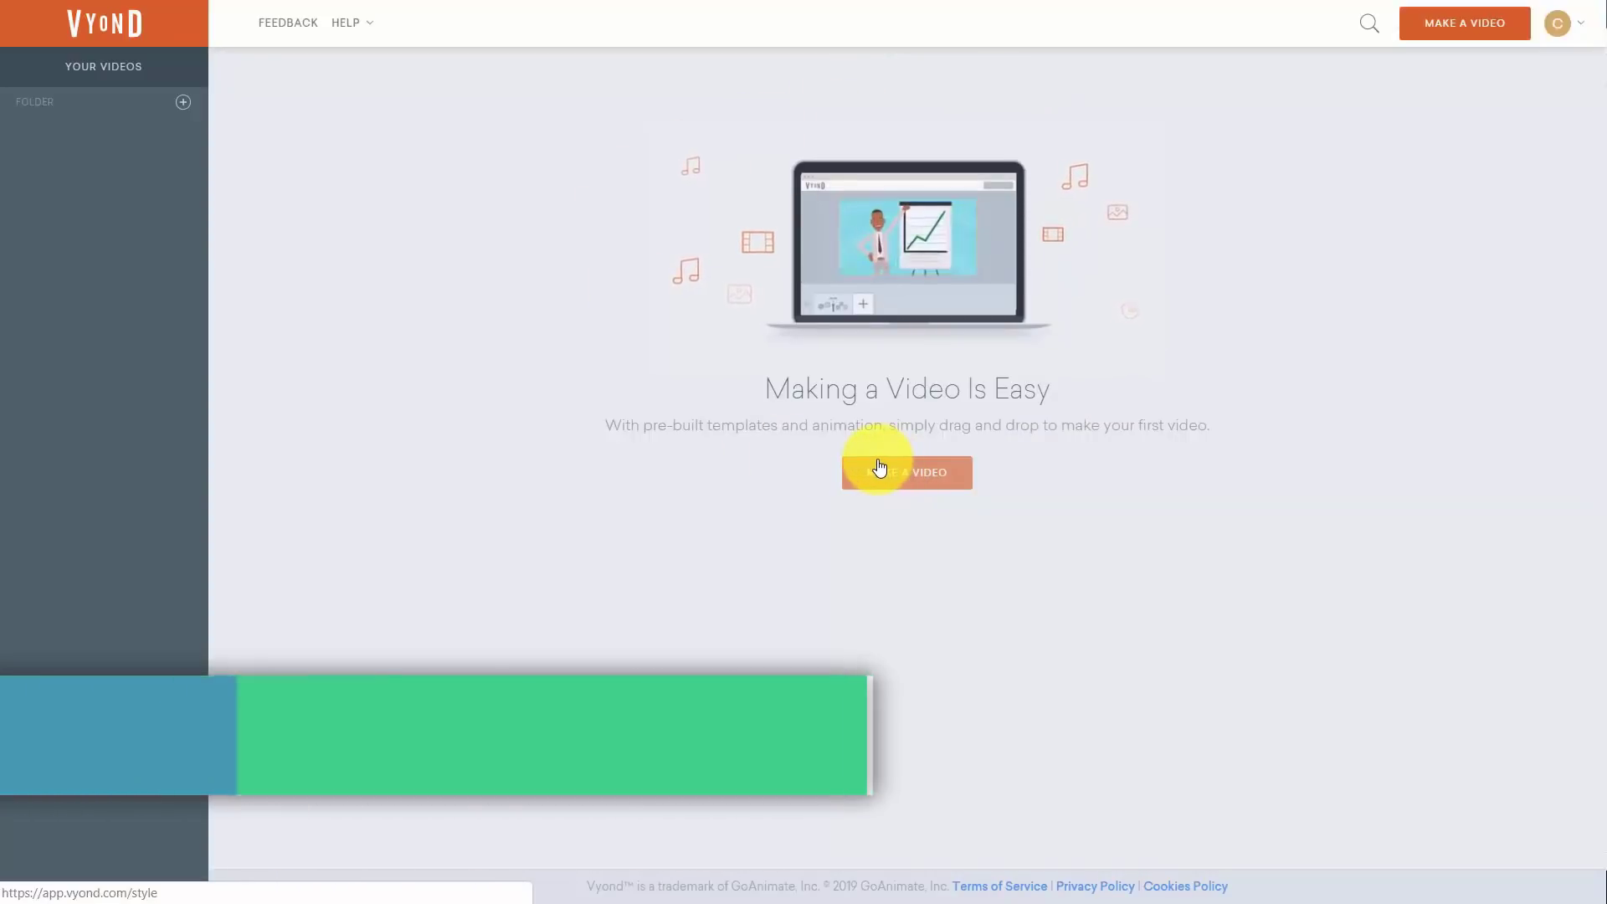
left_click(879, 468)
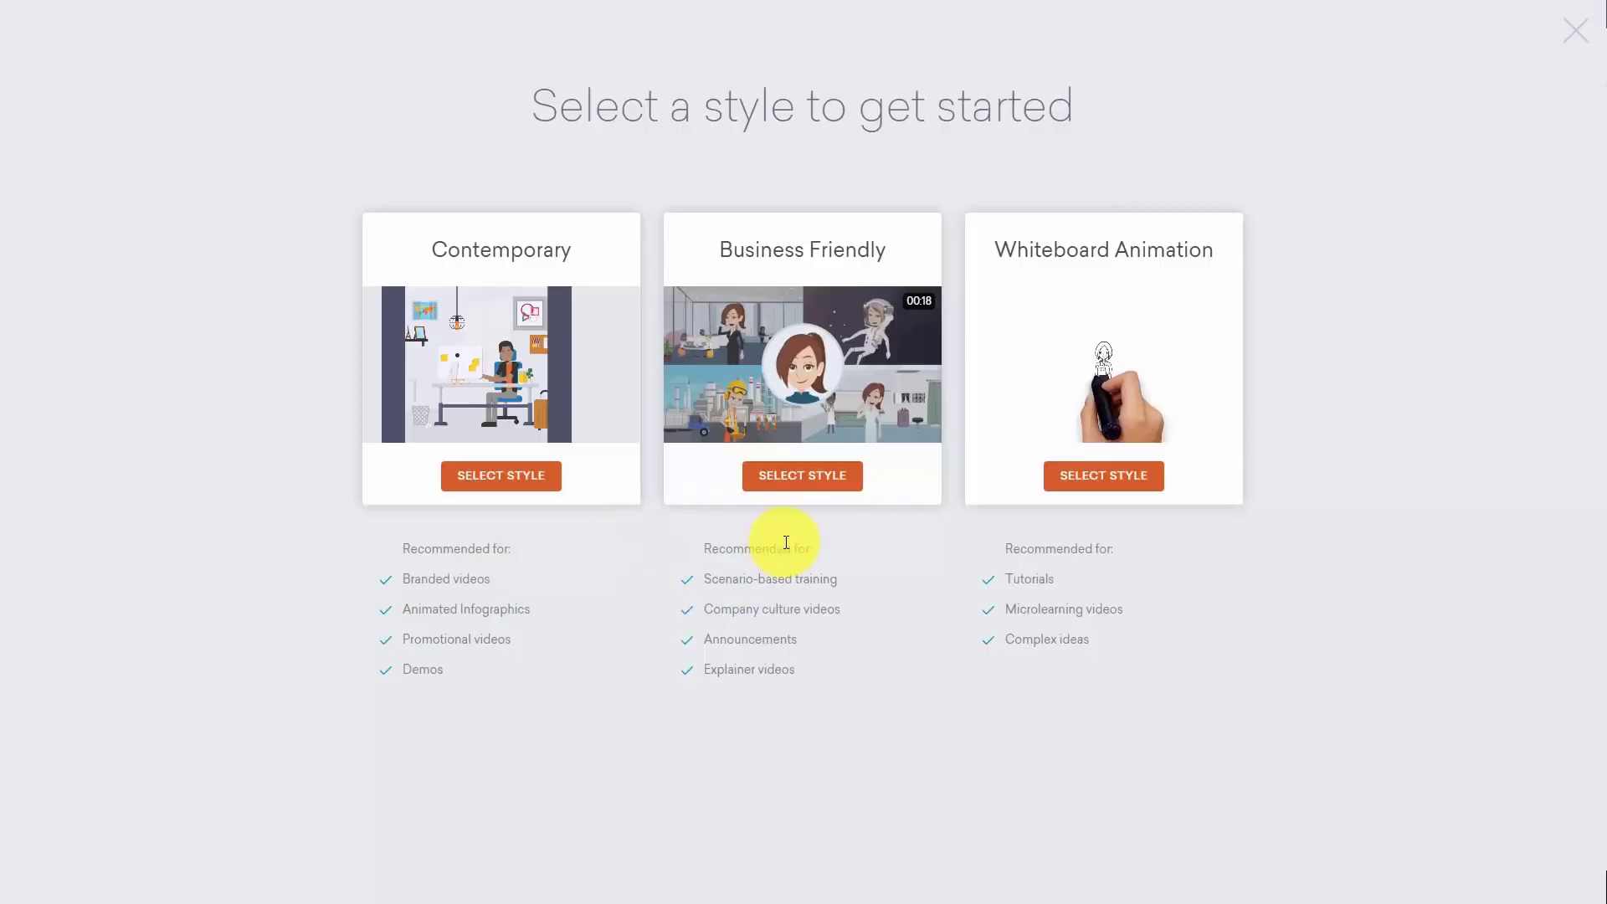
left_click(809, 479)
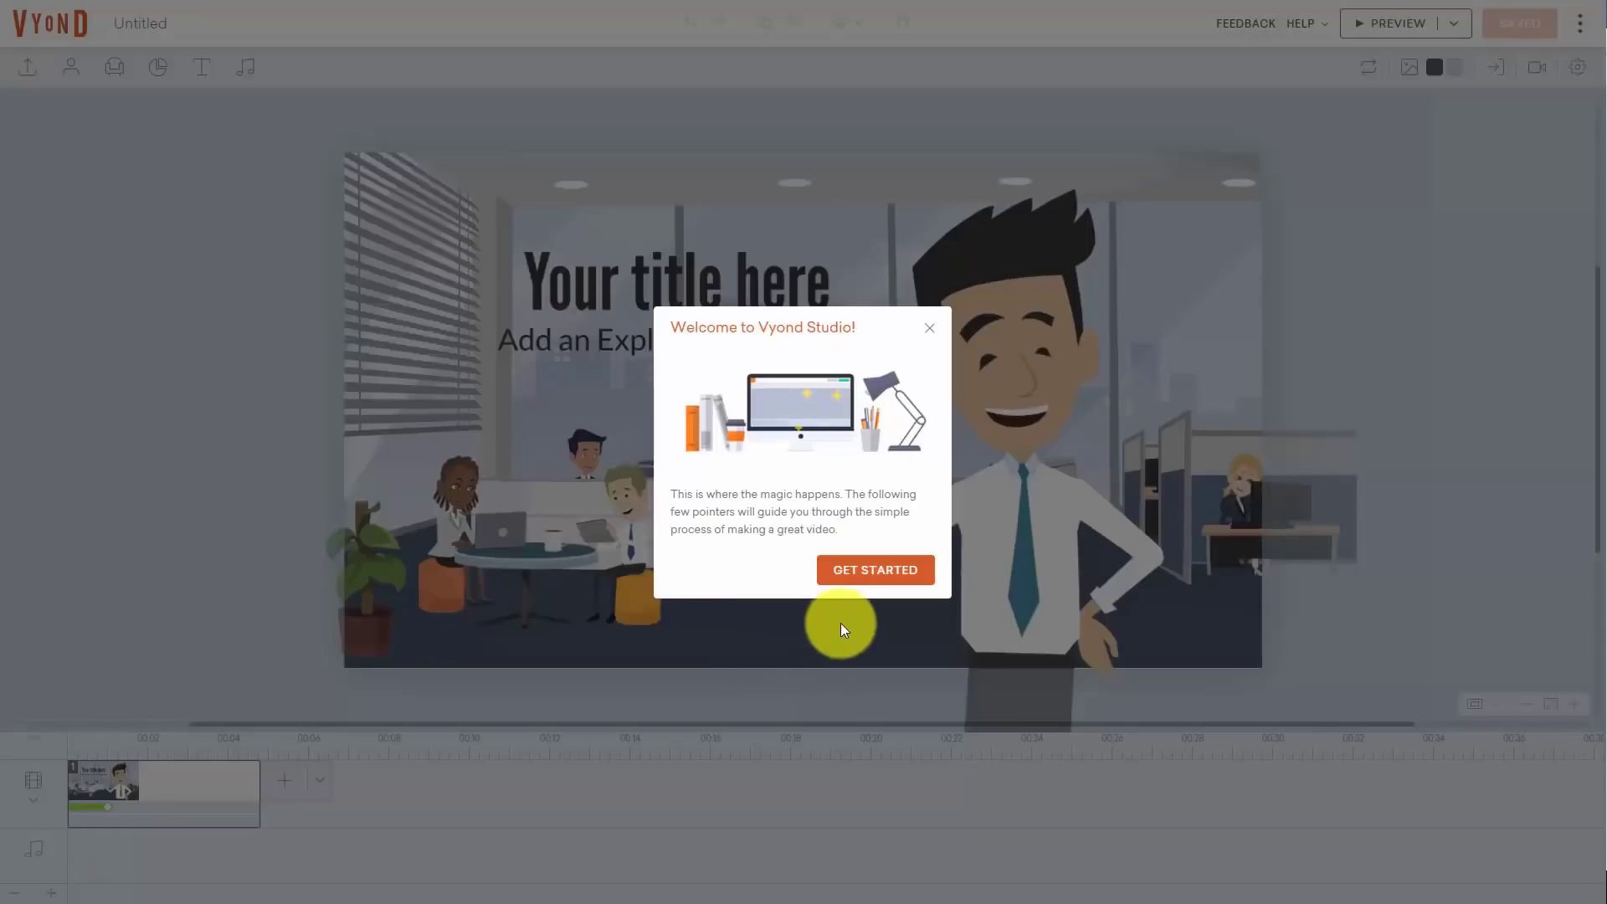
left_click(884, 575)
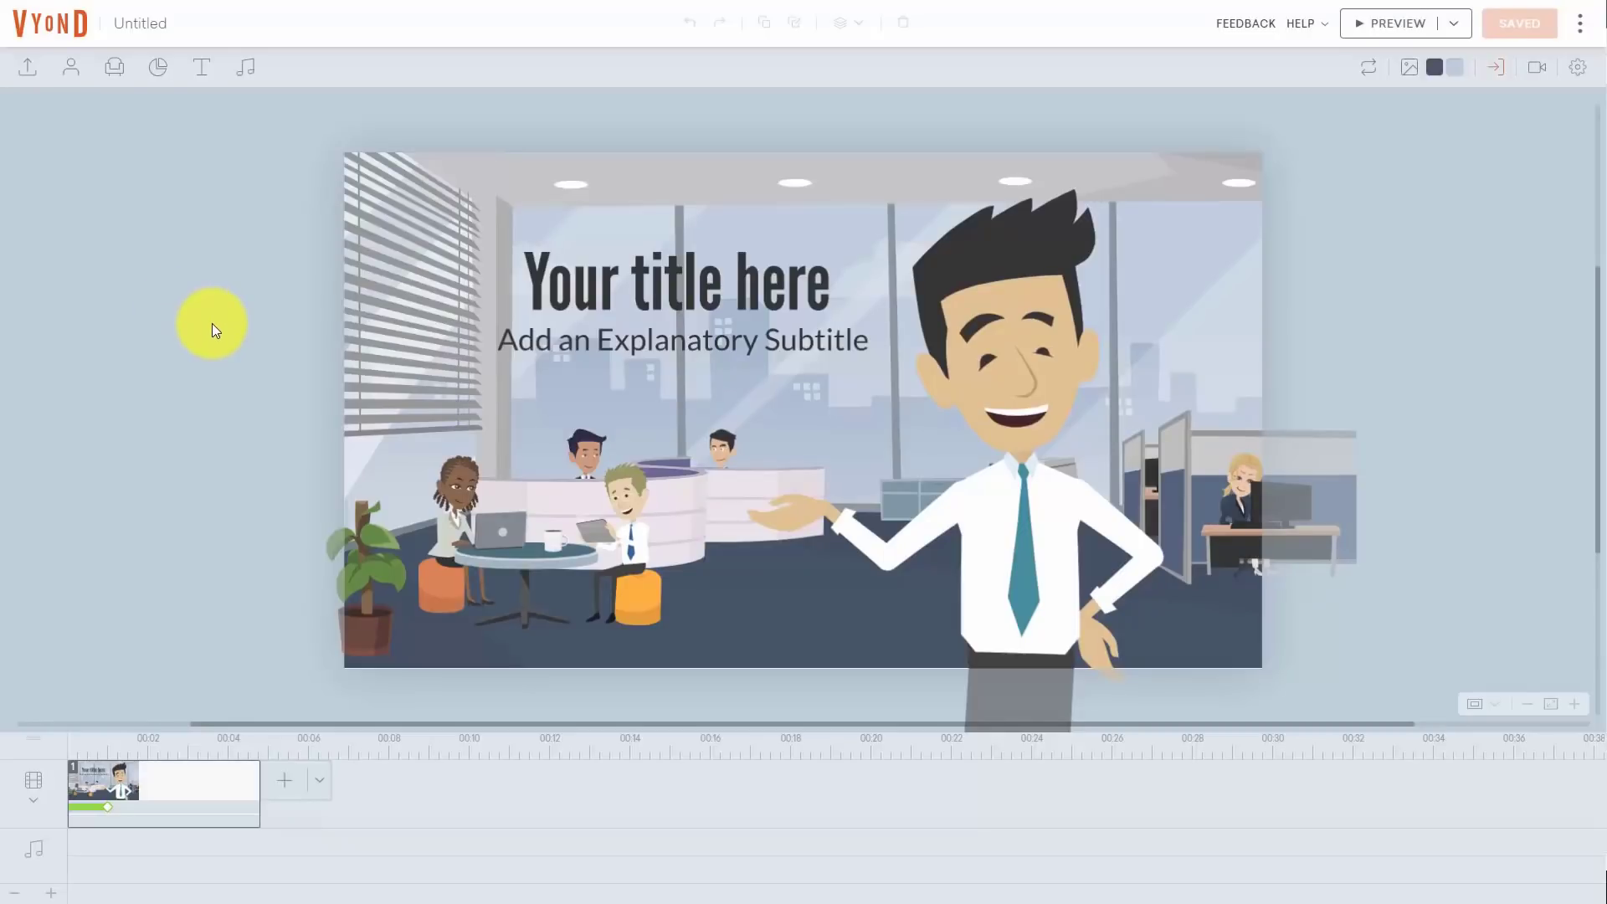
Examine the character, prop, chart, text and audio libraries and the scene template categories
left_click(72, 67)
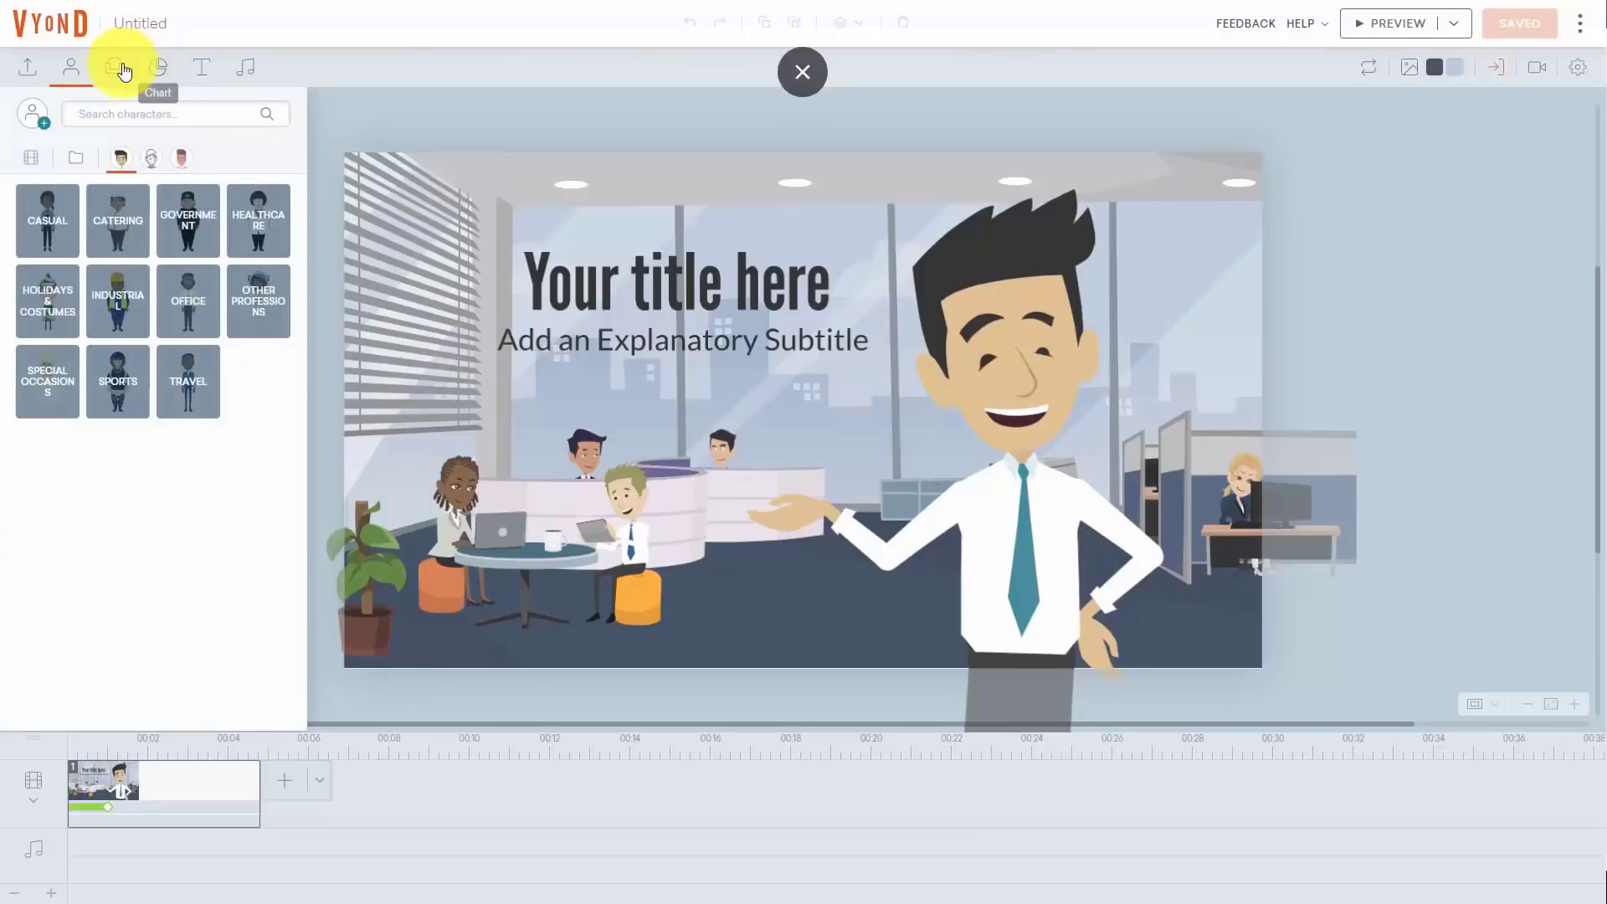
left_click(119, 70)
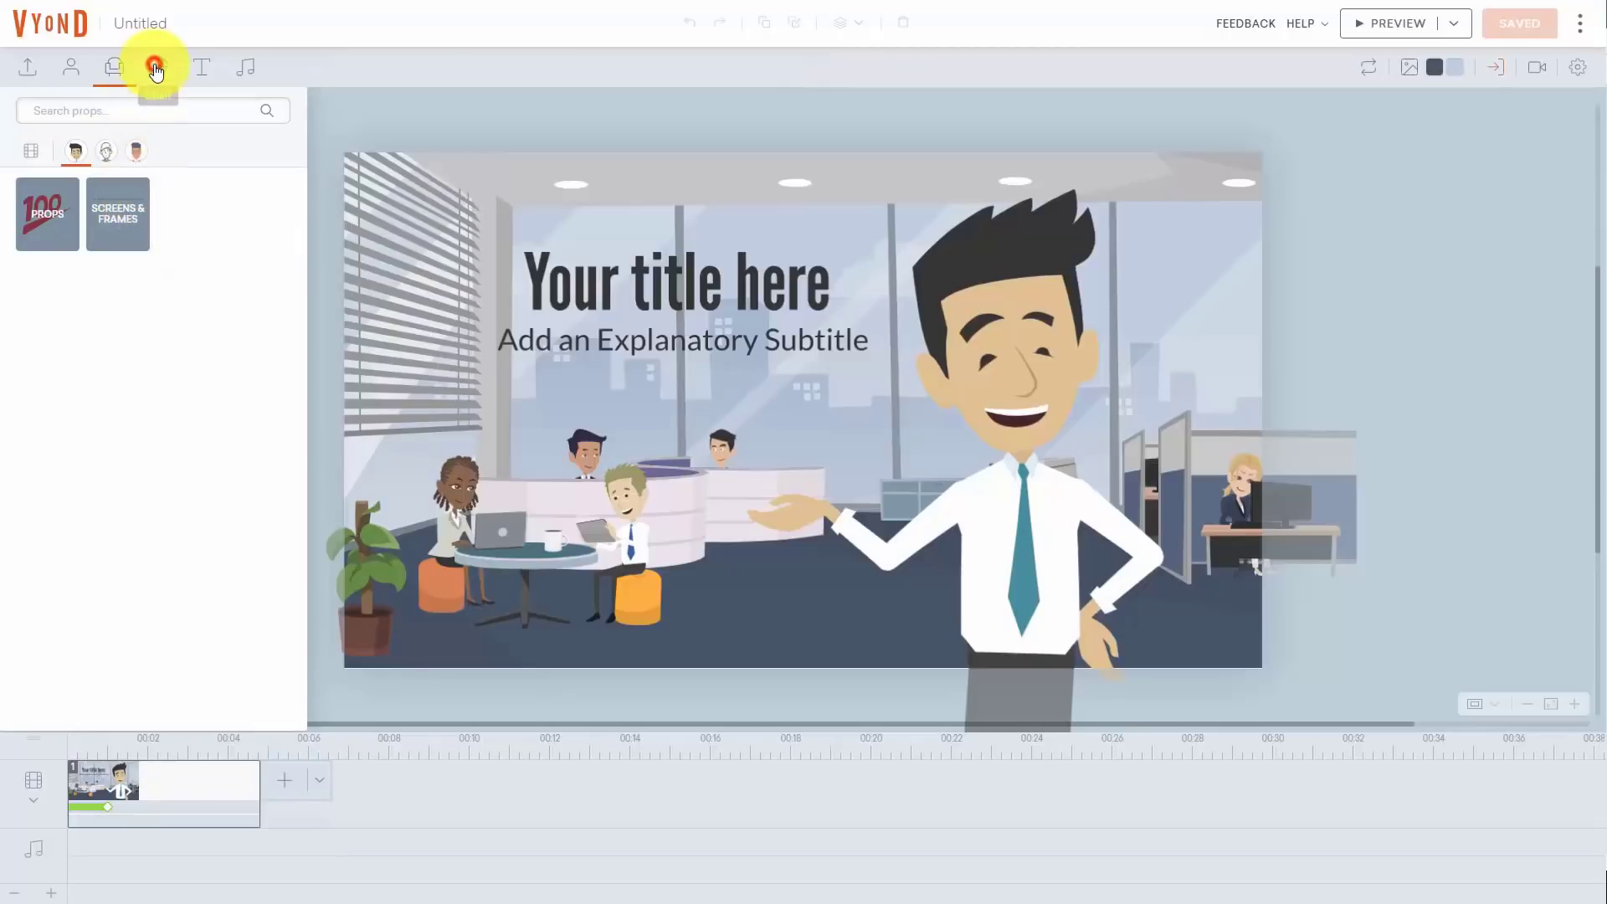
left_click(158, 68)
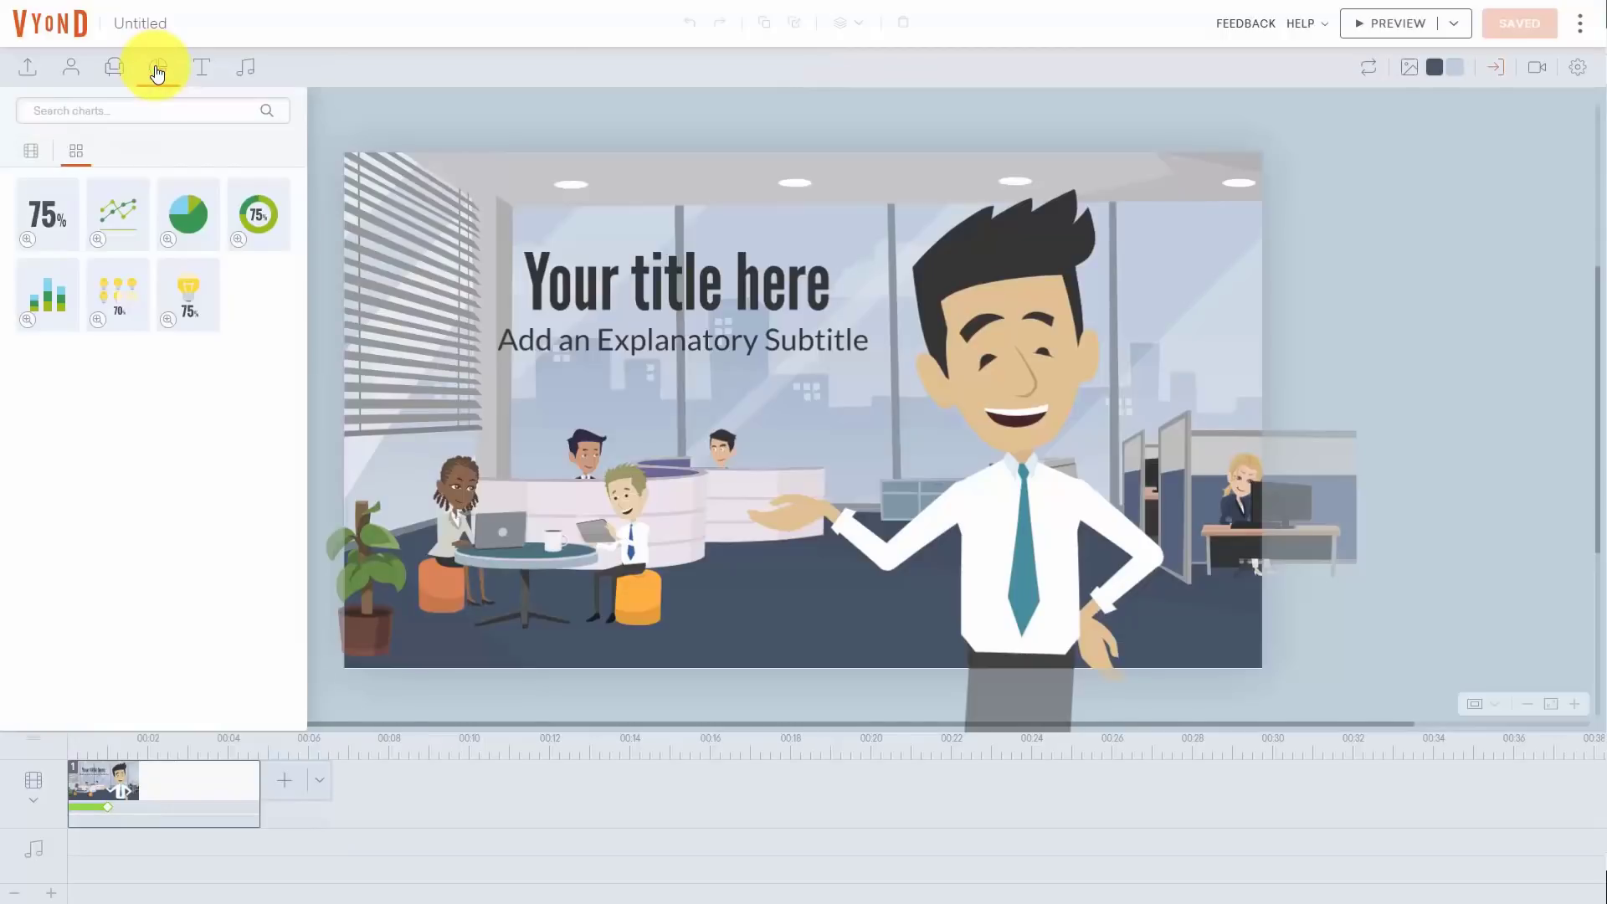
left_click(211, 75)
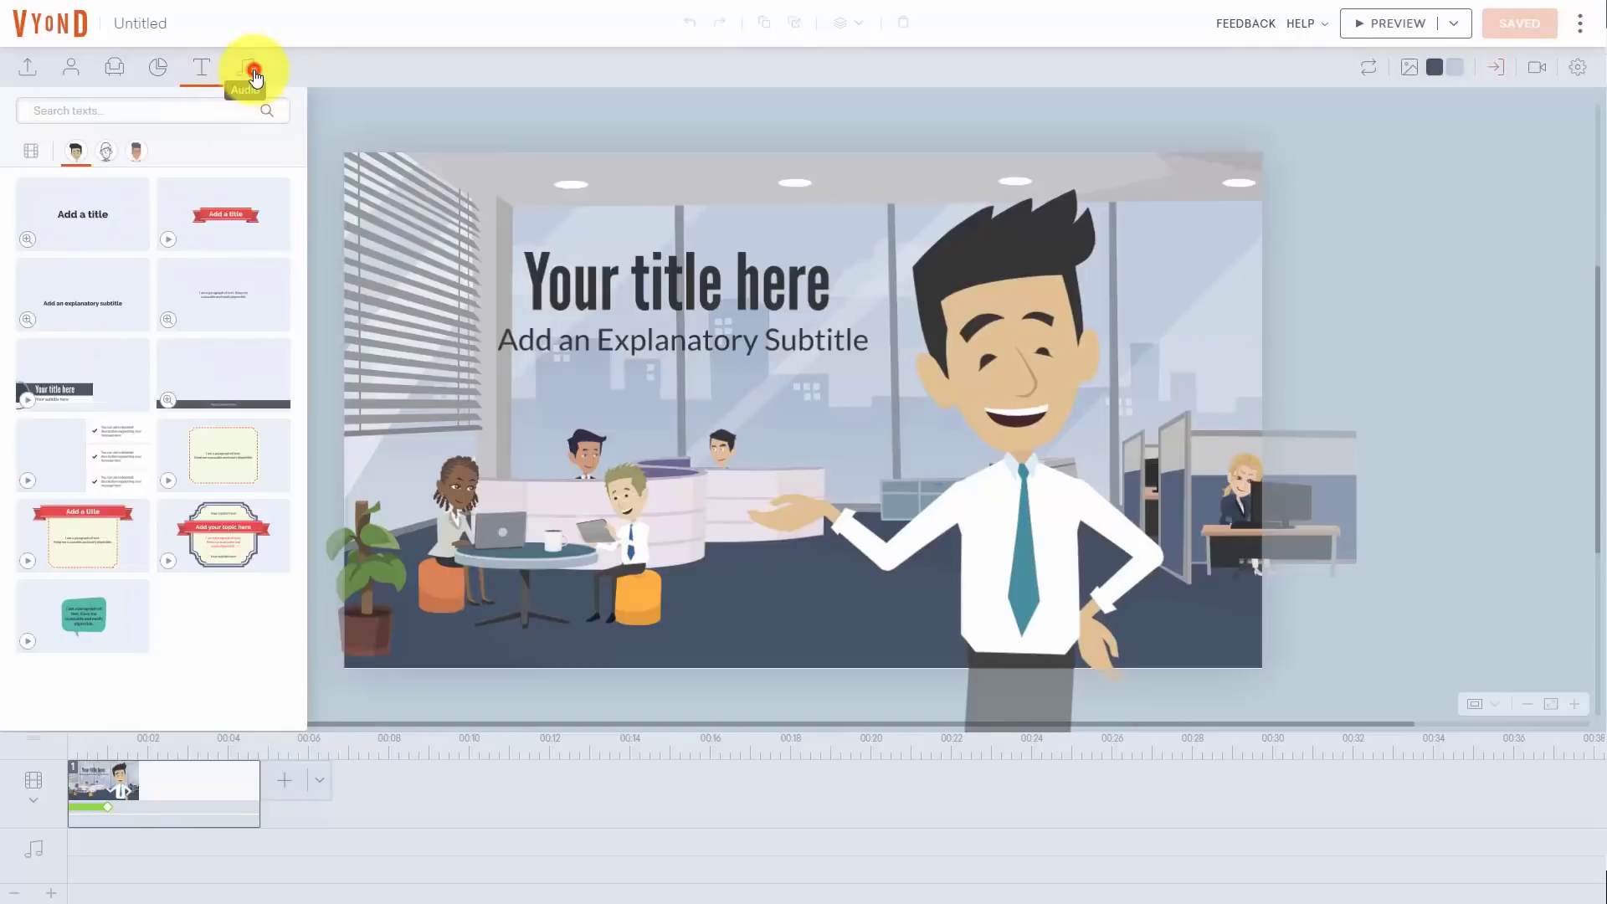
left_click(252, 73)
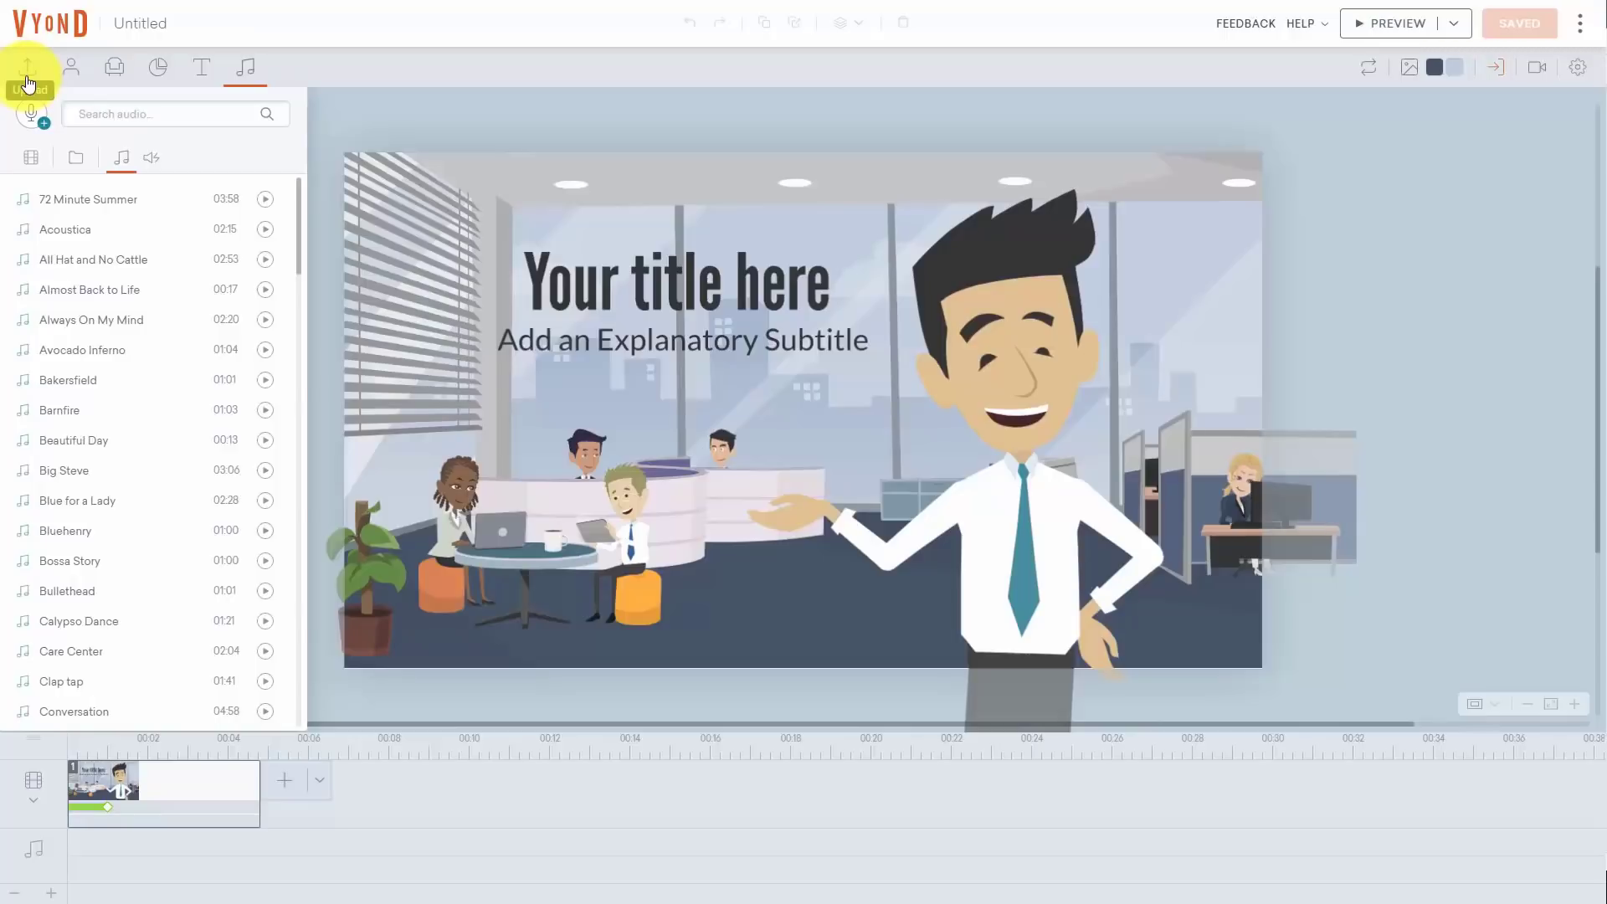
left_click(71, 67)
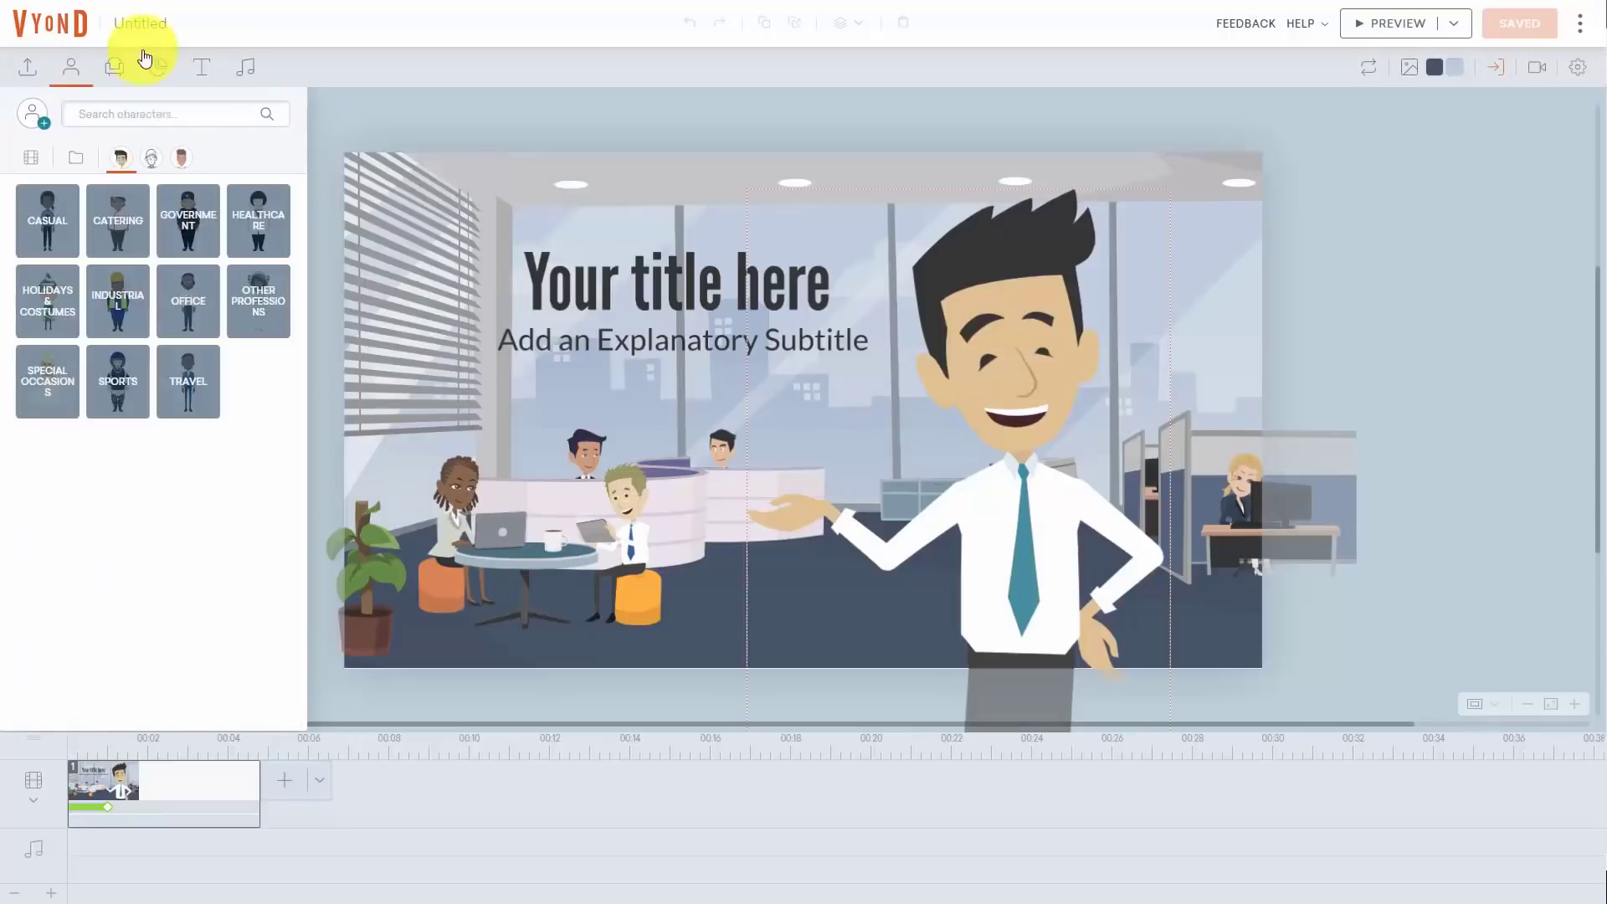
left_click(1534, 78)
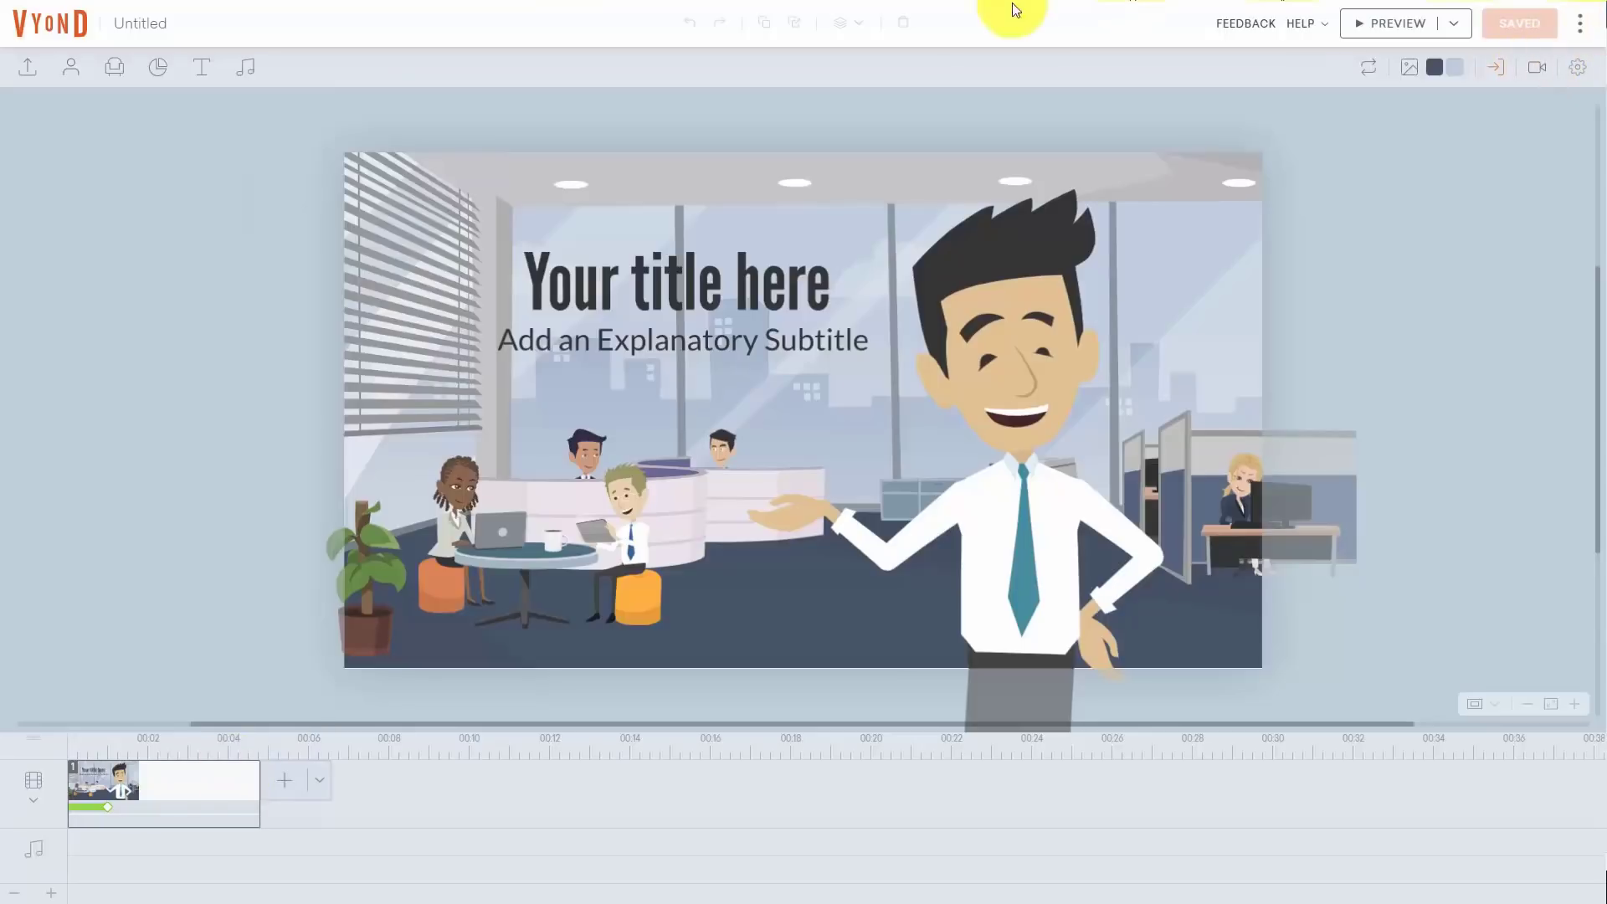
left_click(1554, 654)
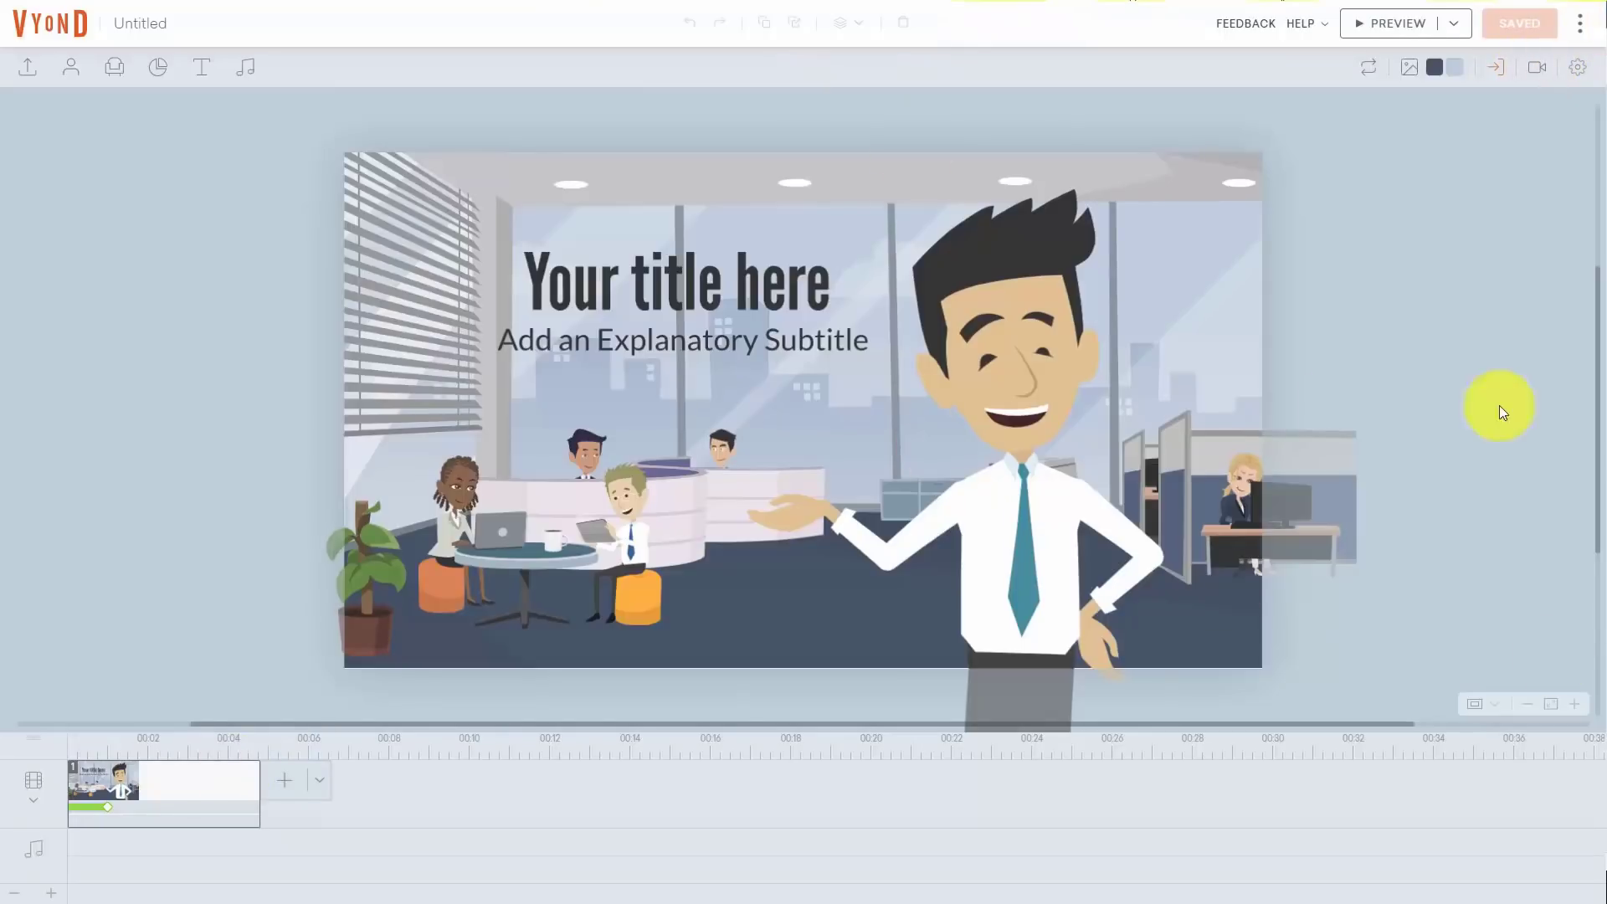
left_click(282, 782)
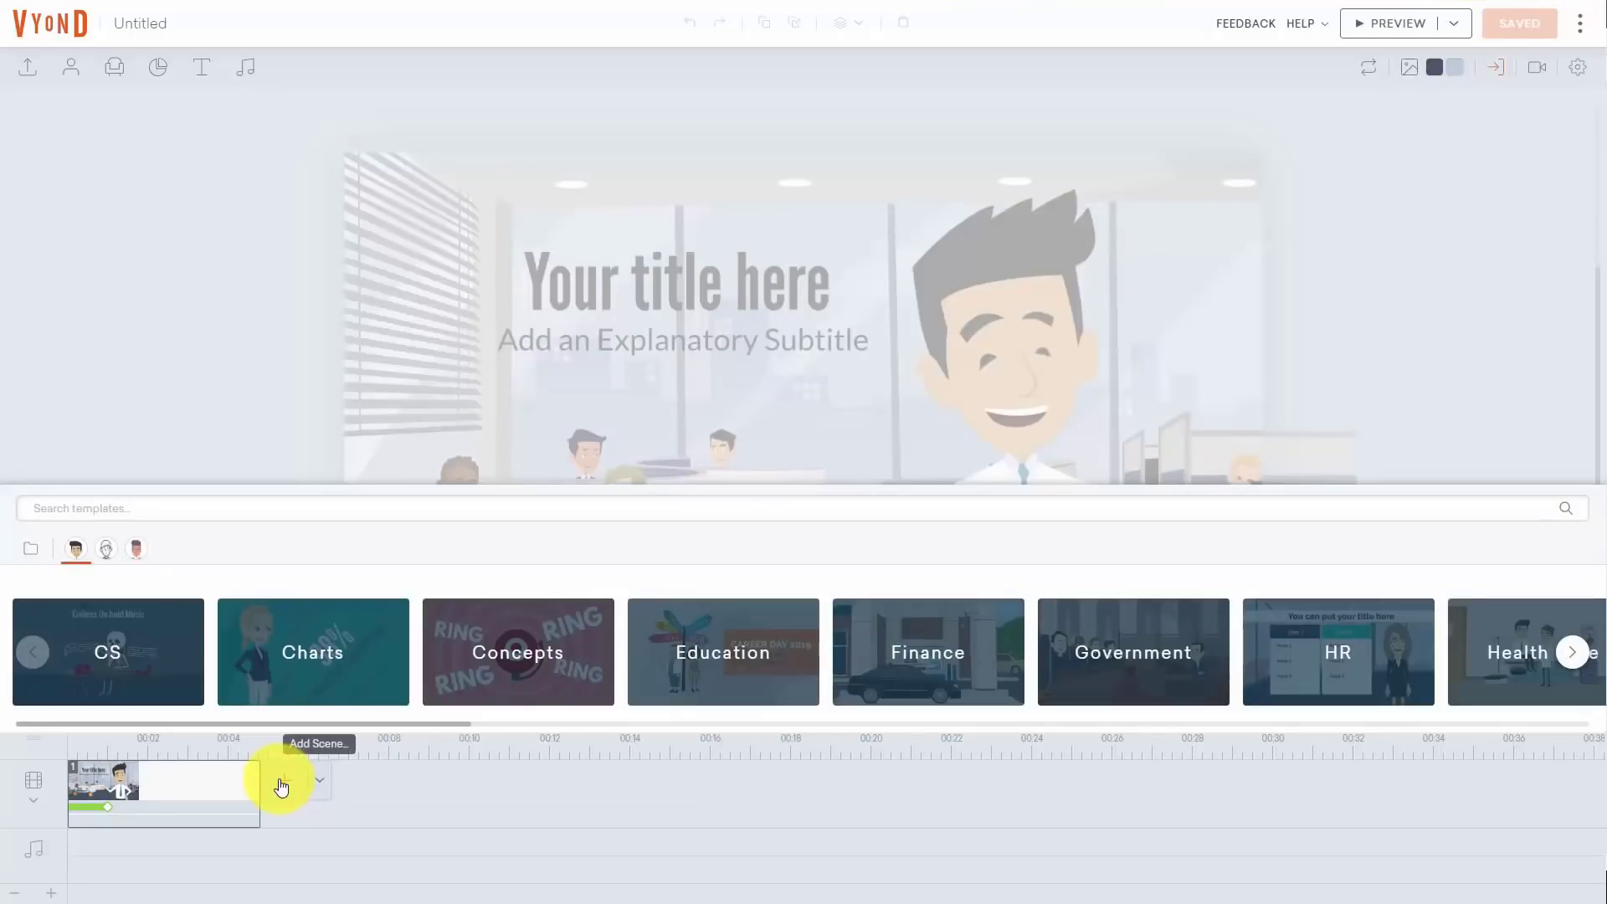
left_click(261, 375)
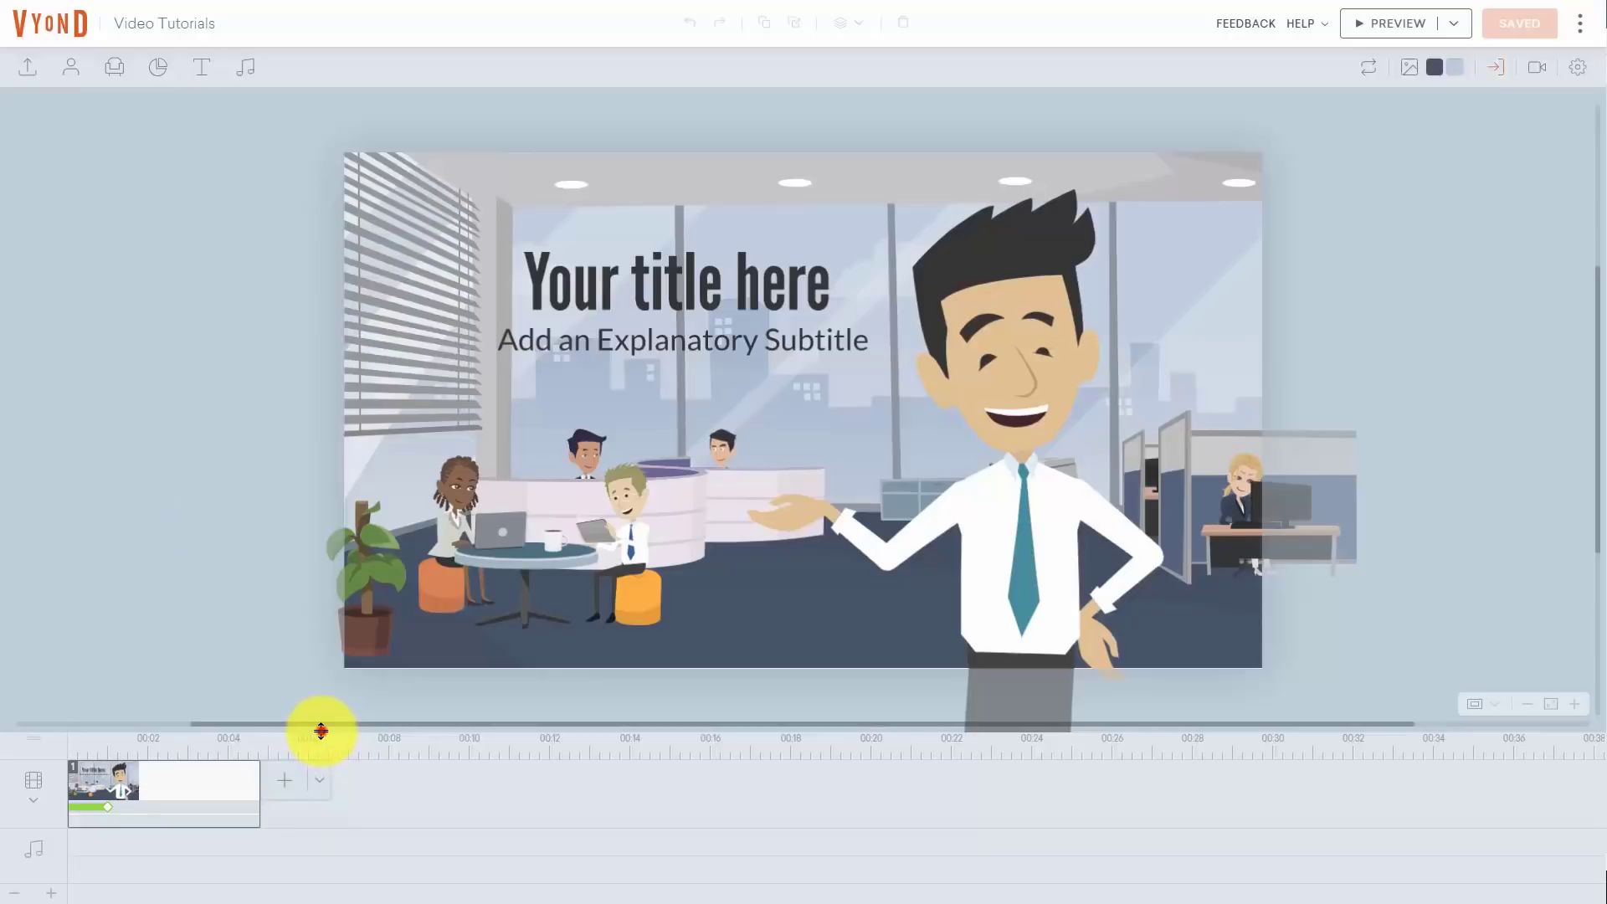
Resize the timeline area so it takes up a bit more height below the stage
left_click_drag(306, 642, 286, 477)
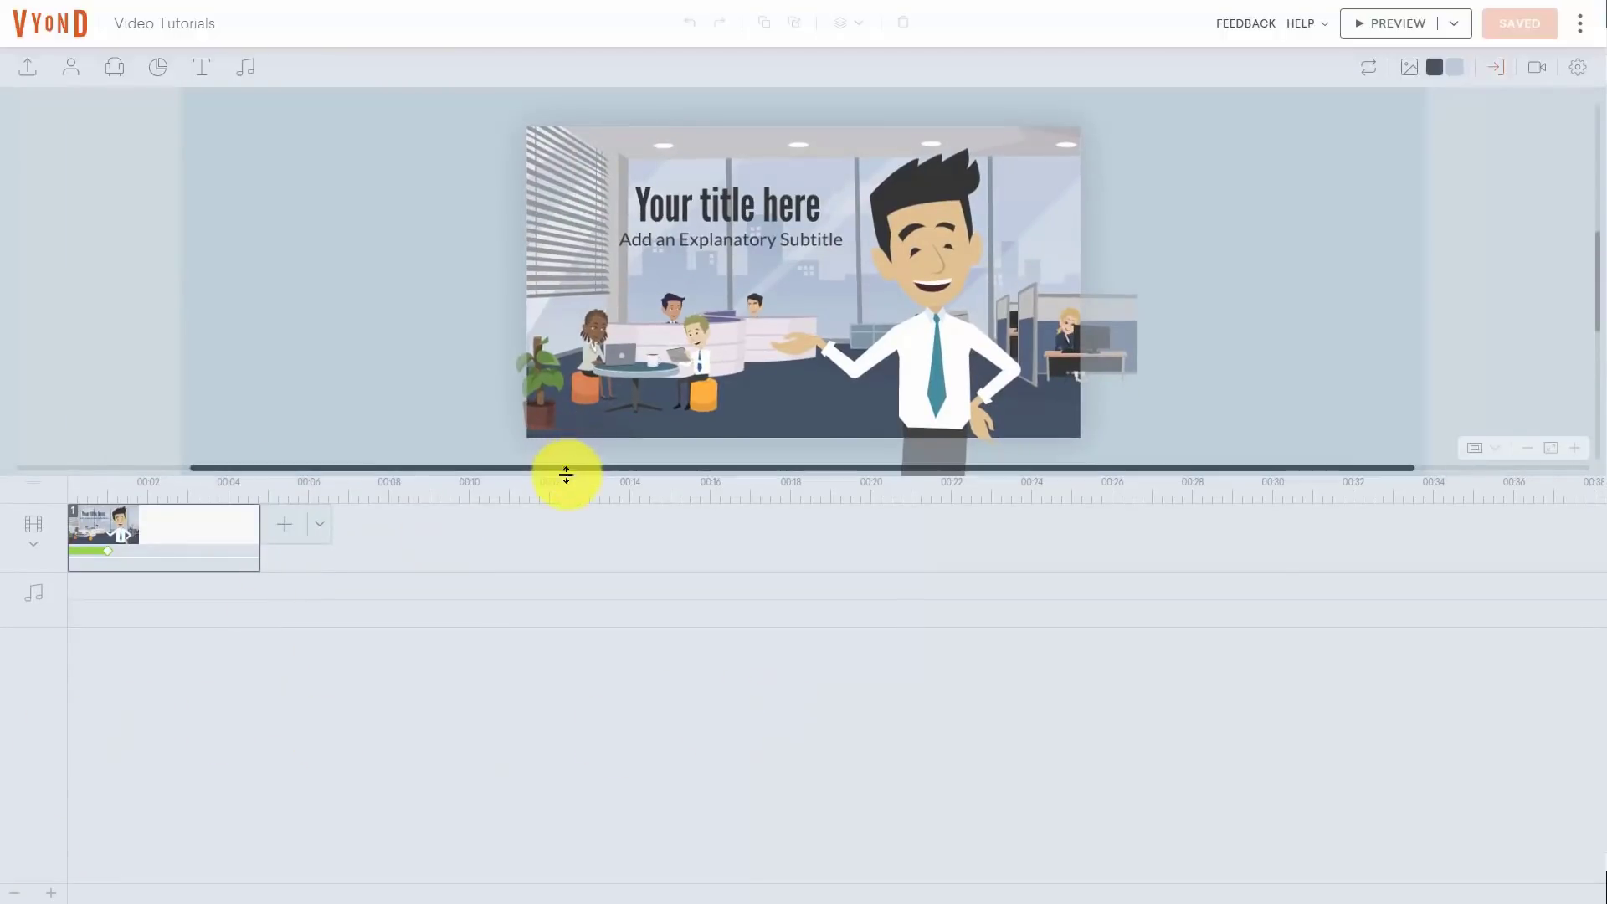
left_click_drag(567, 476, 545, 627)
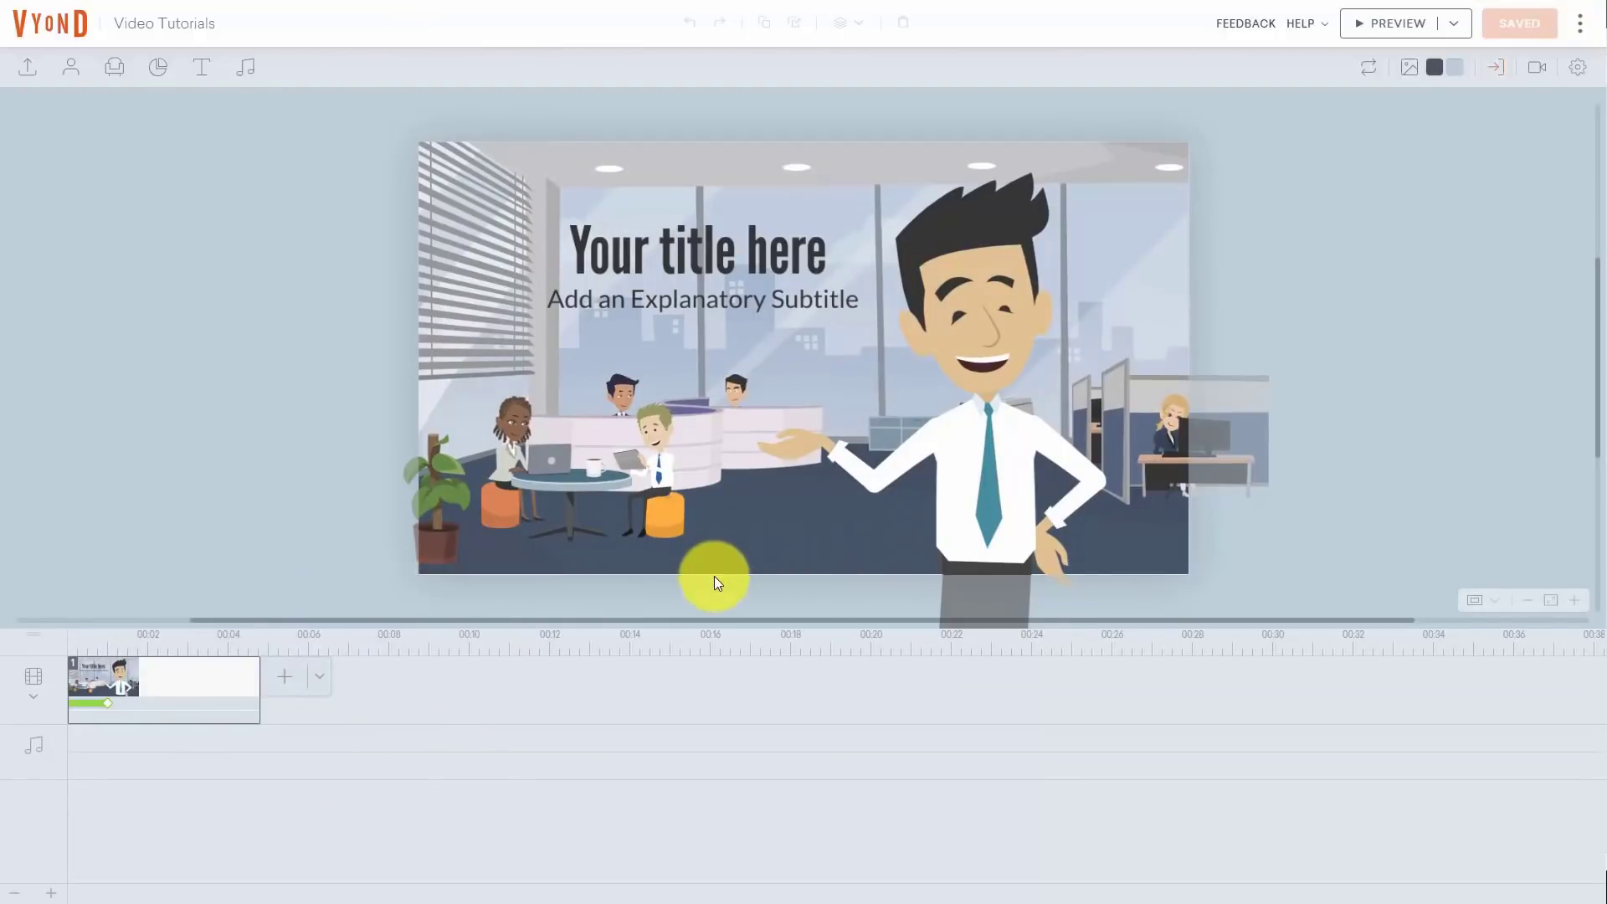
left_click(319, 682)
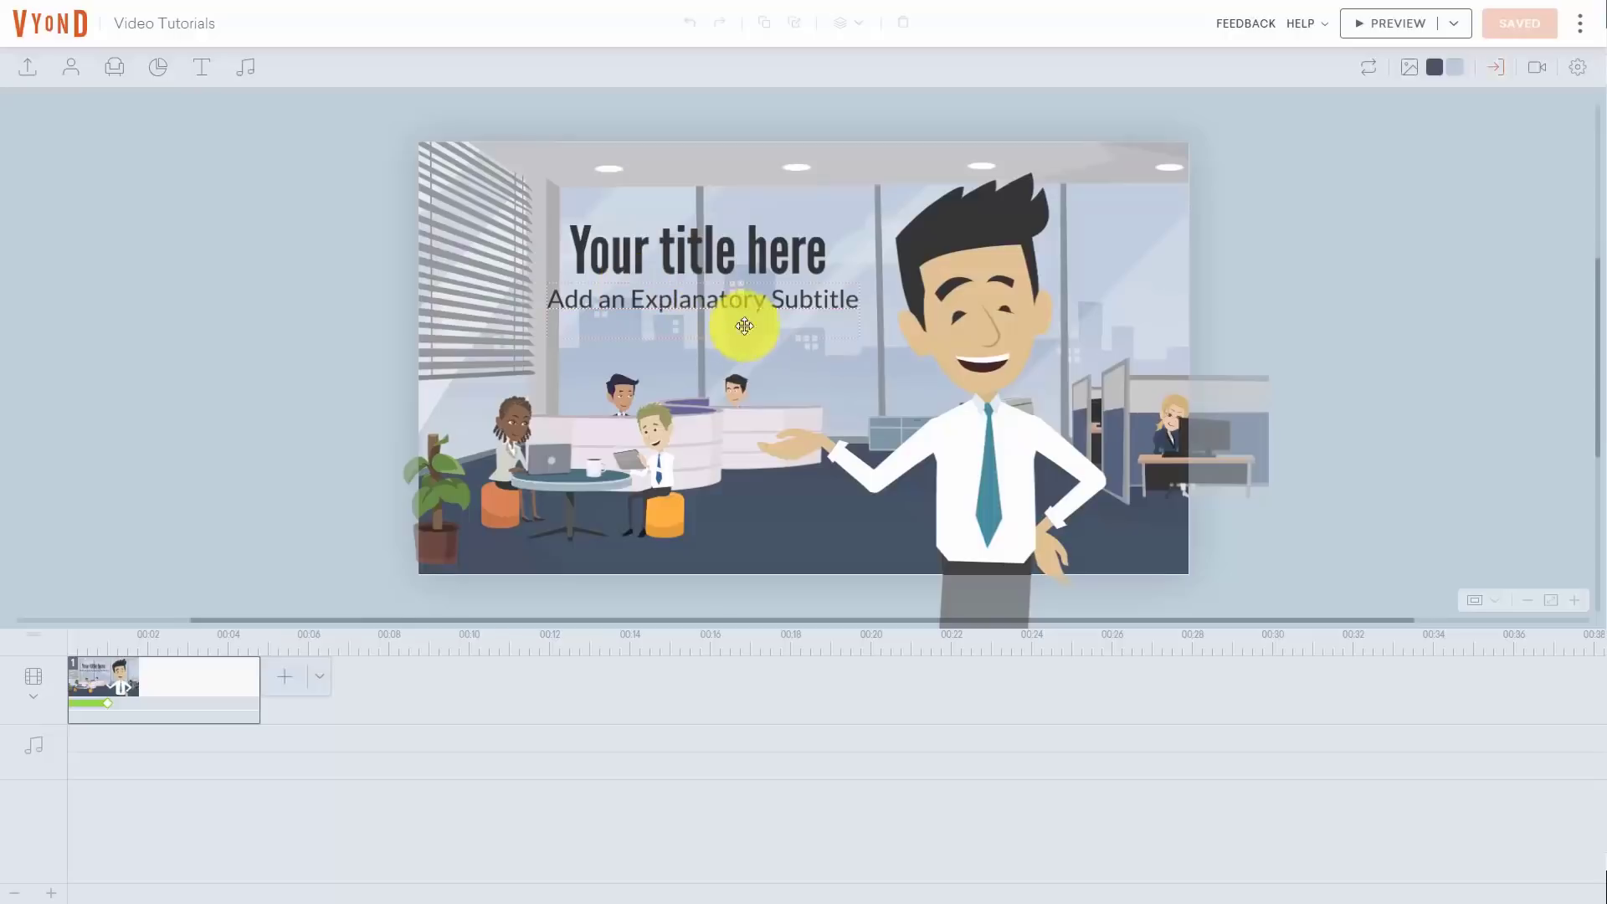
Select the scene's title, subtitle, laptop and presenter character in turn to view their options, and dismiss the character tip
left_click(703, 251)
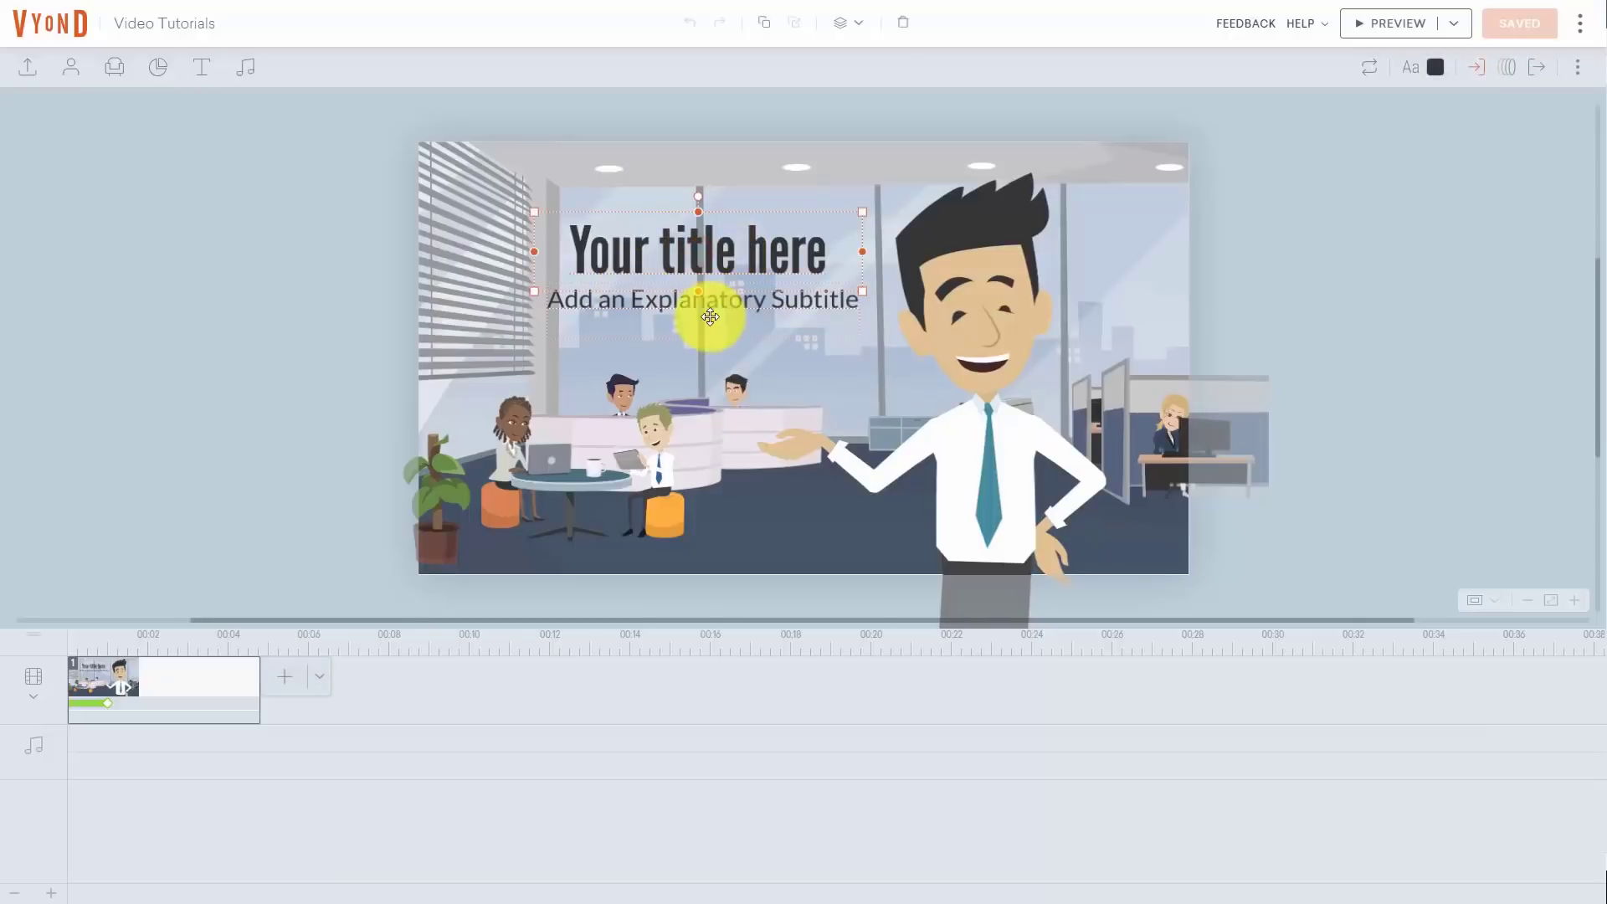
left_click(699, 300)
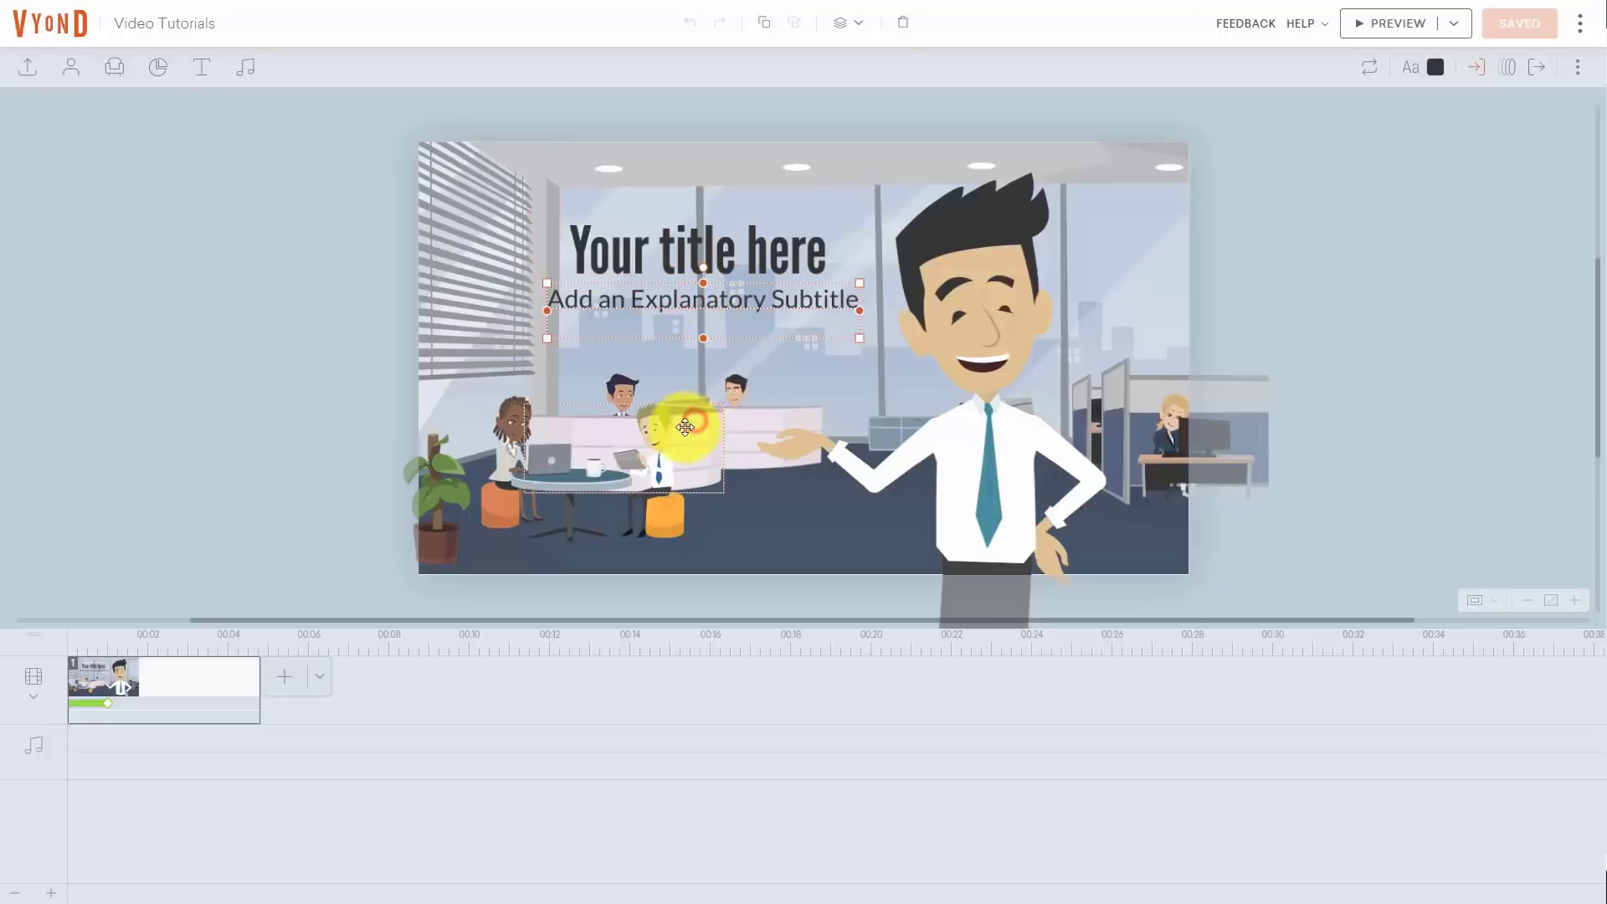
left_click(521, 473)
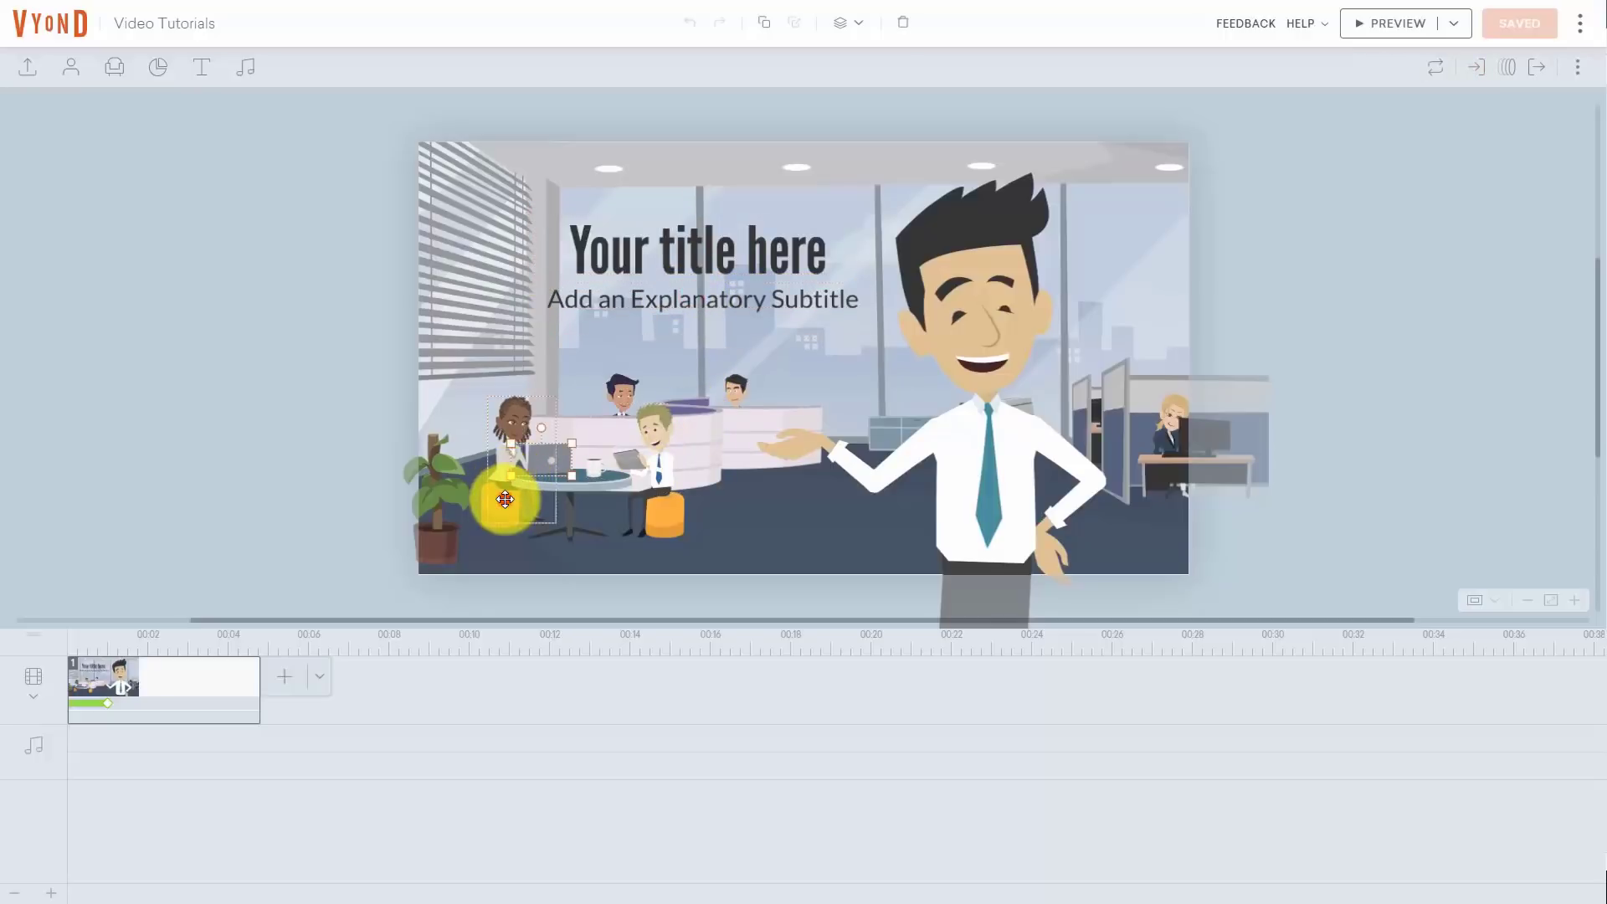
left_click(1025, 471)
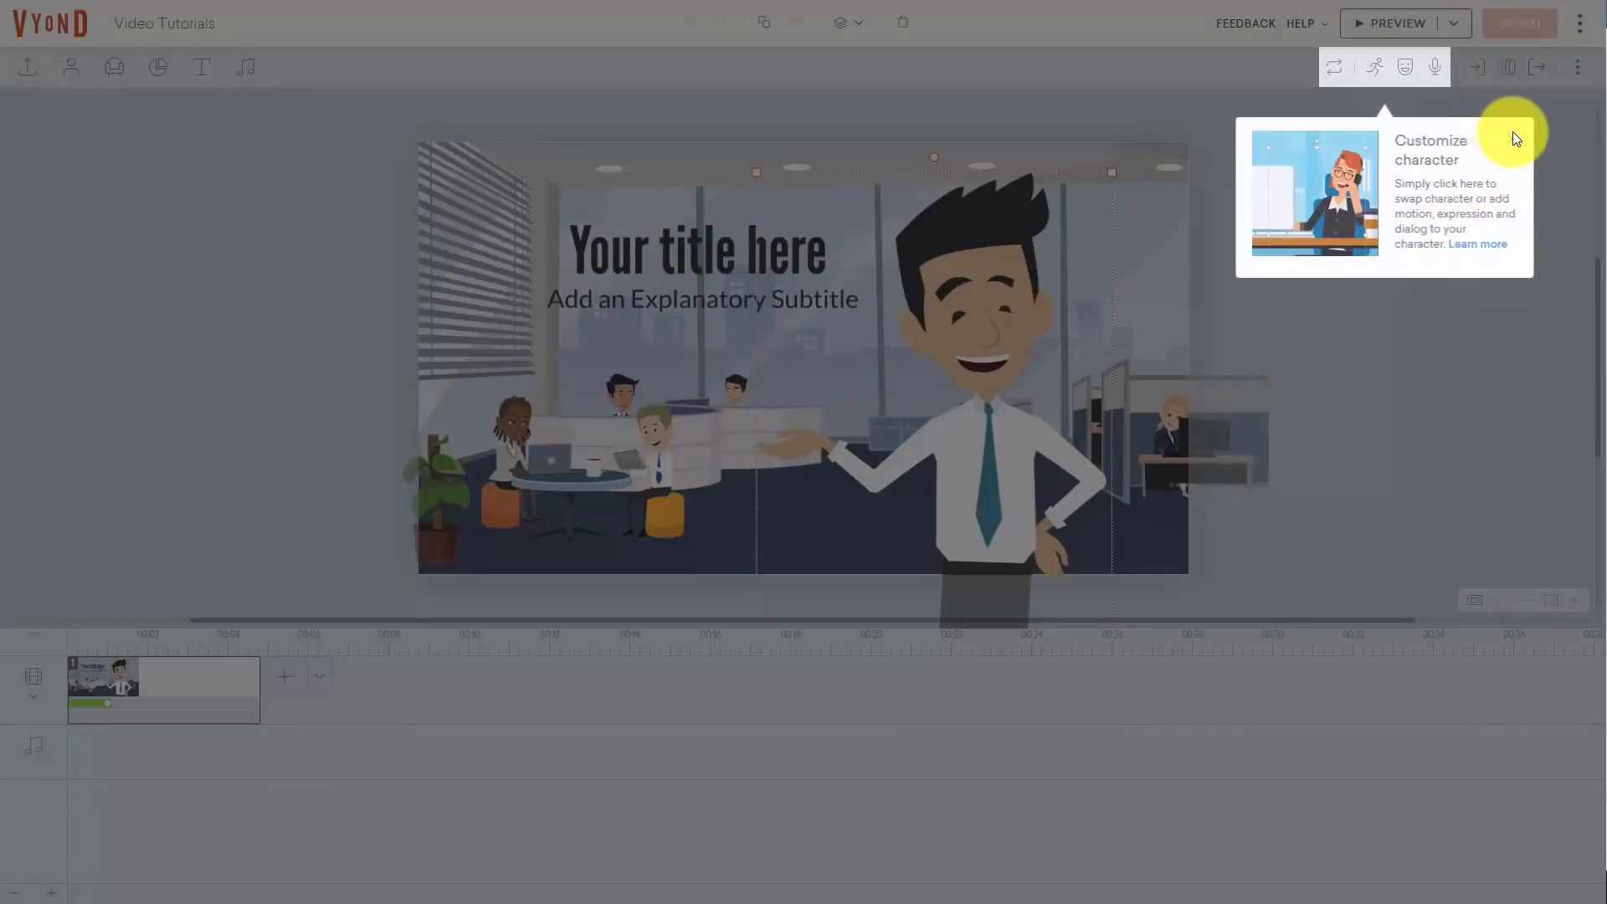
left_click(1475, 163)
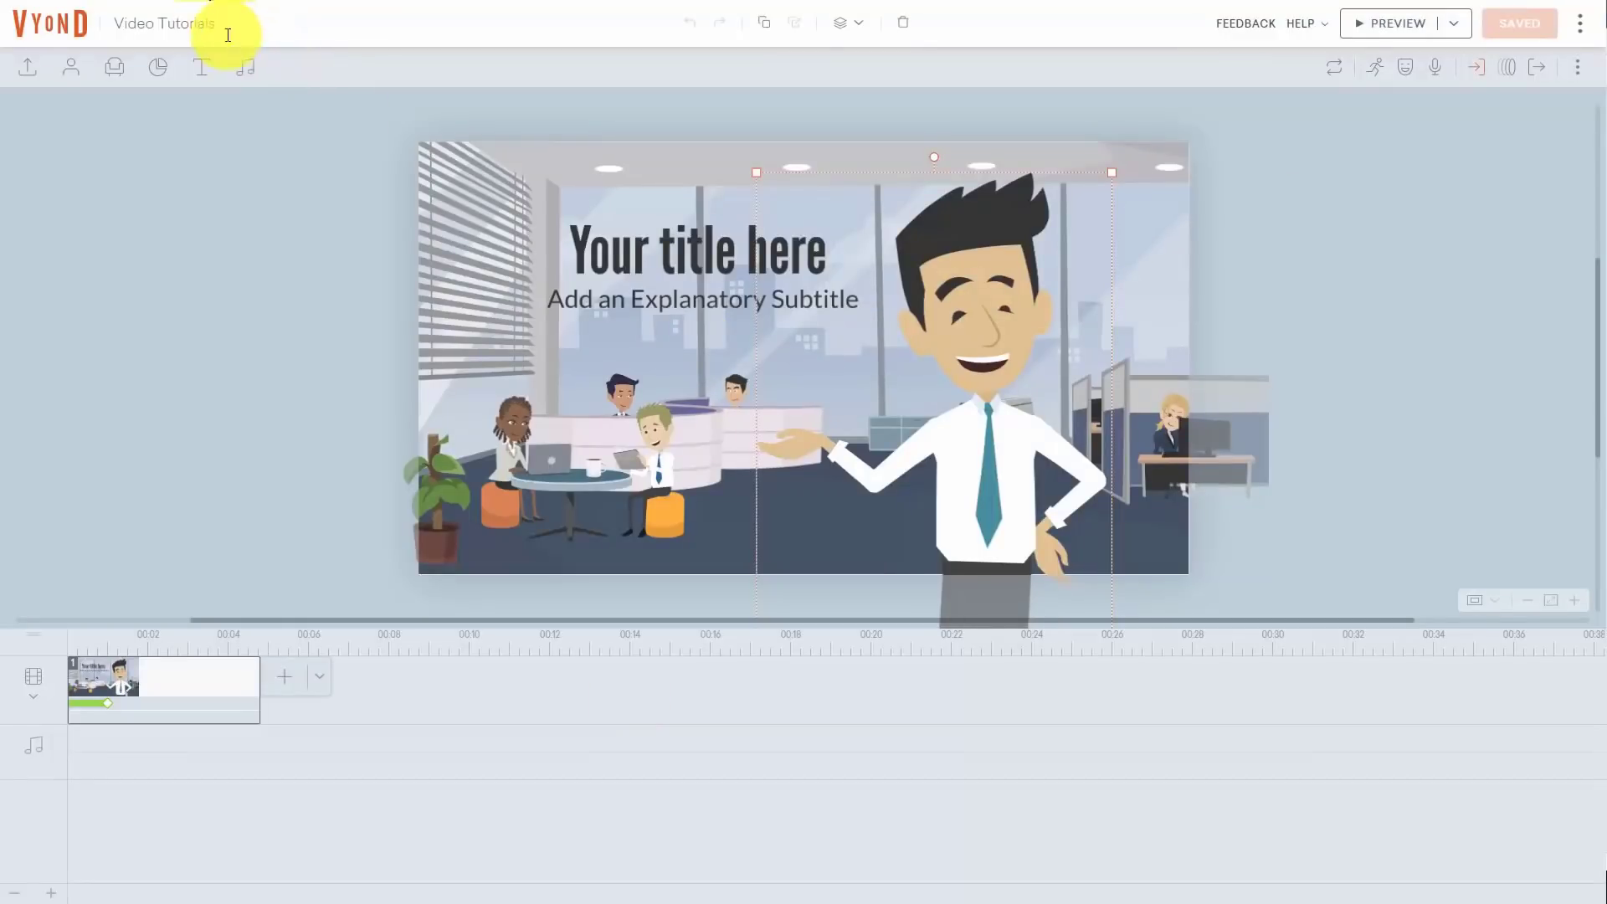
Add the music track 72 Minute Summer from the audio library to the timeline
left_click(247, 69)
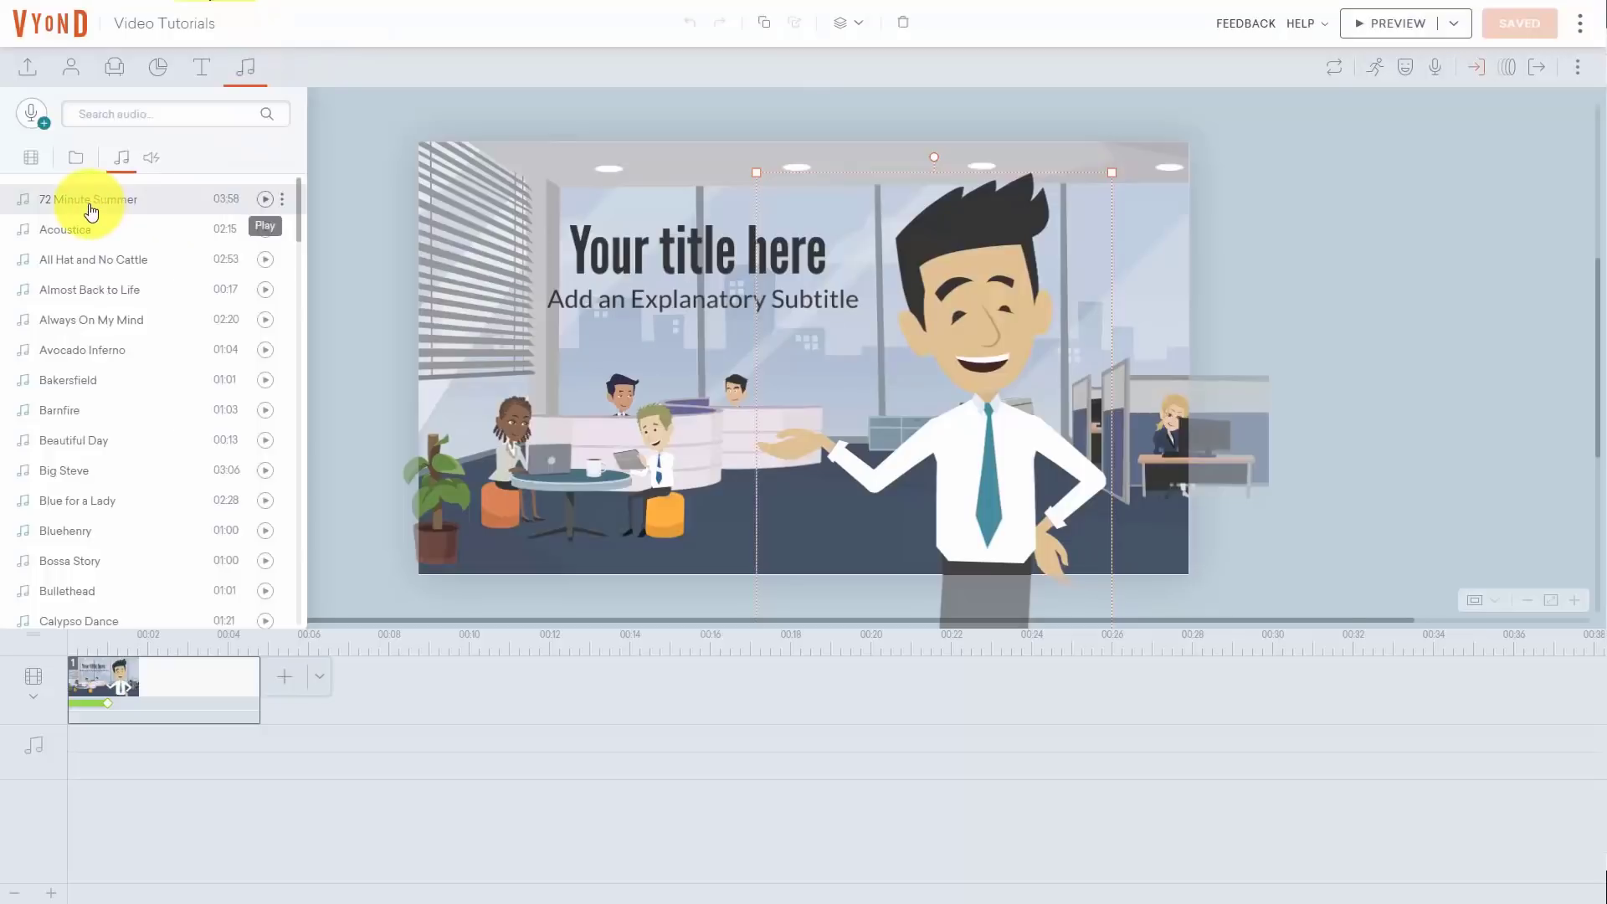
left_click(283, 201)
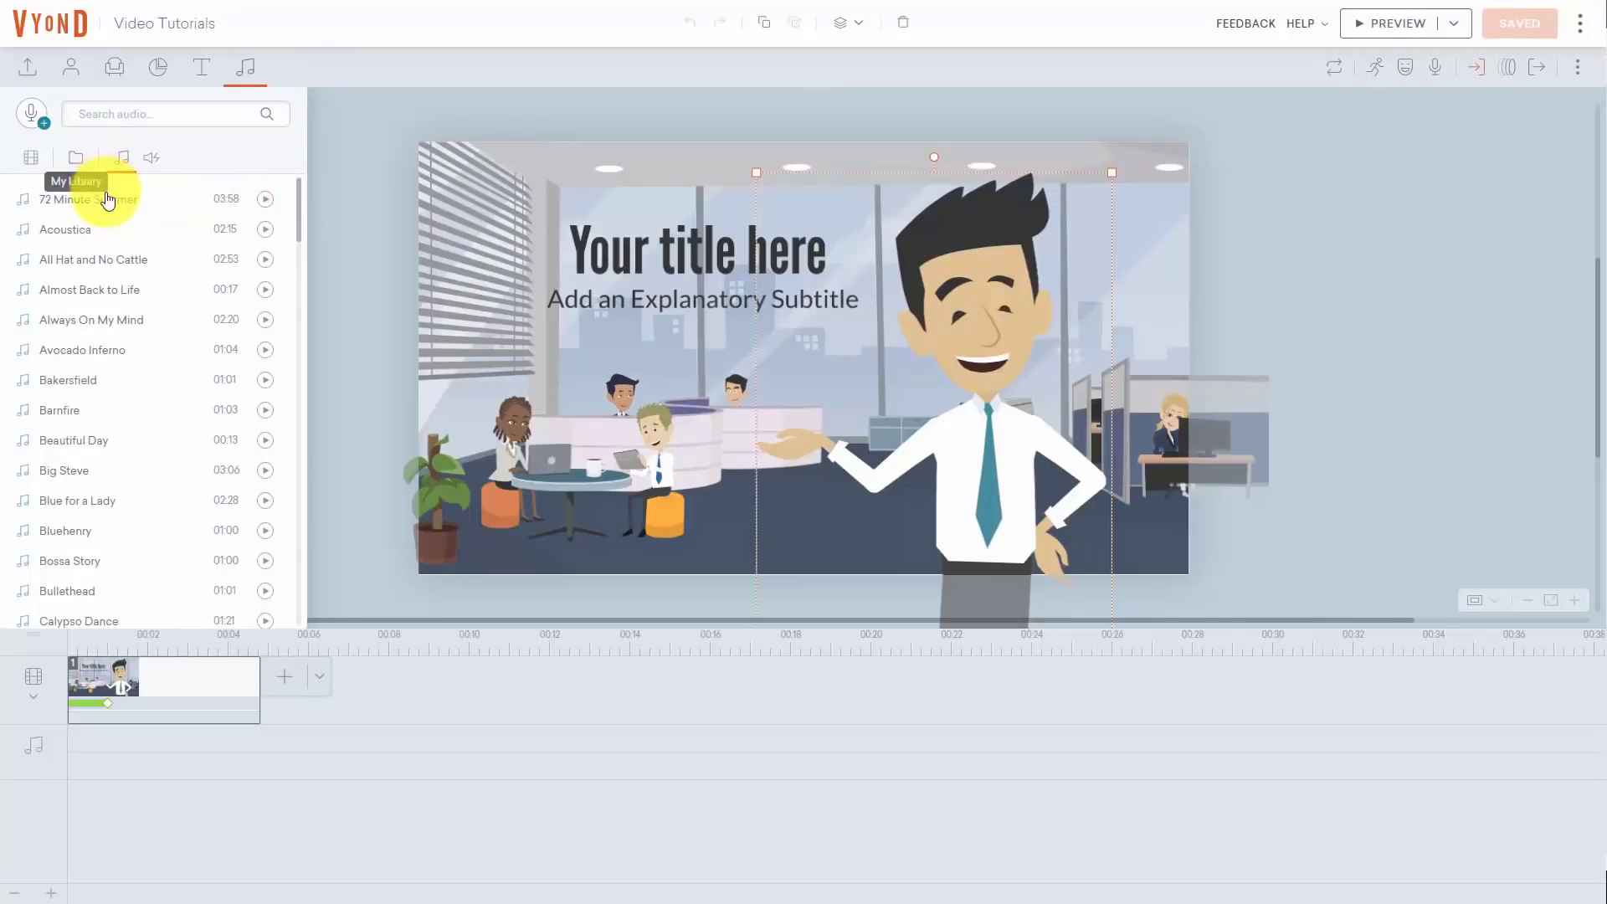
left_click(107, 199)
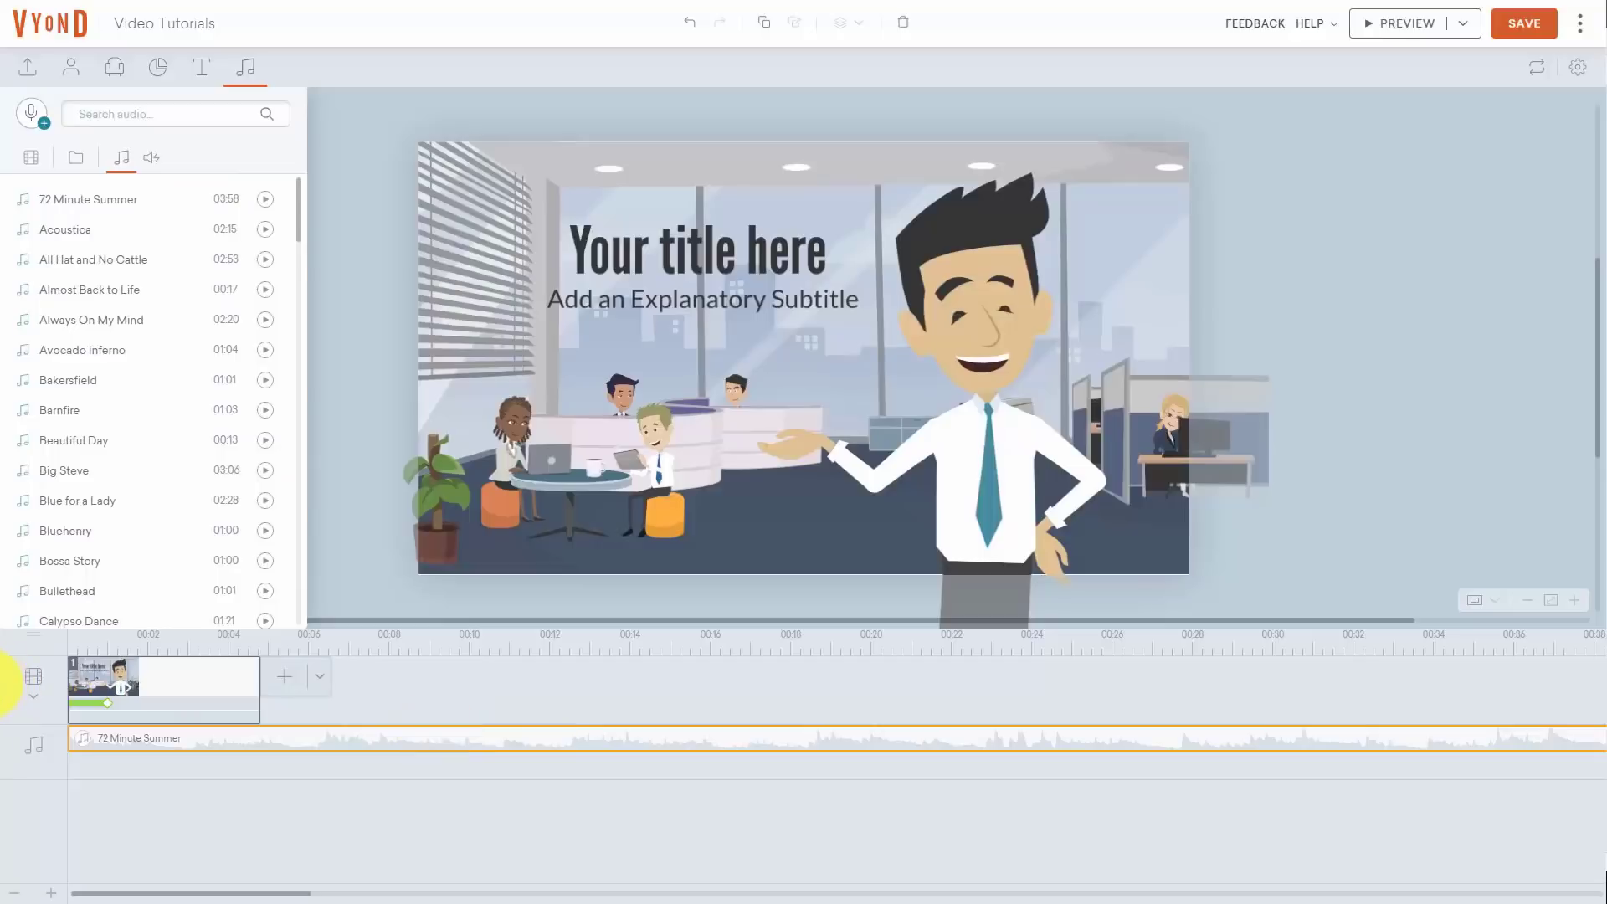
Split the 72 Minute Summer track at 6.646 s and select its second part
left_click(200, 670)
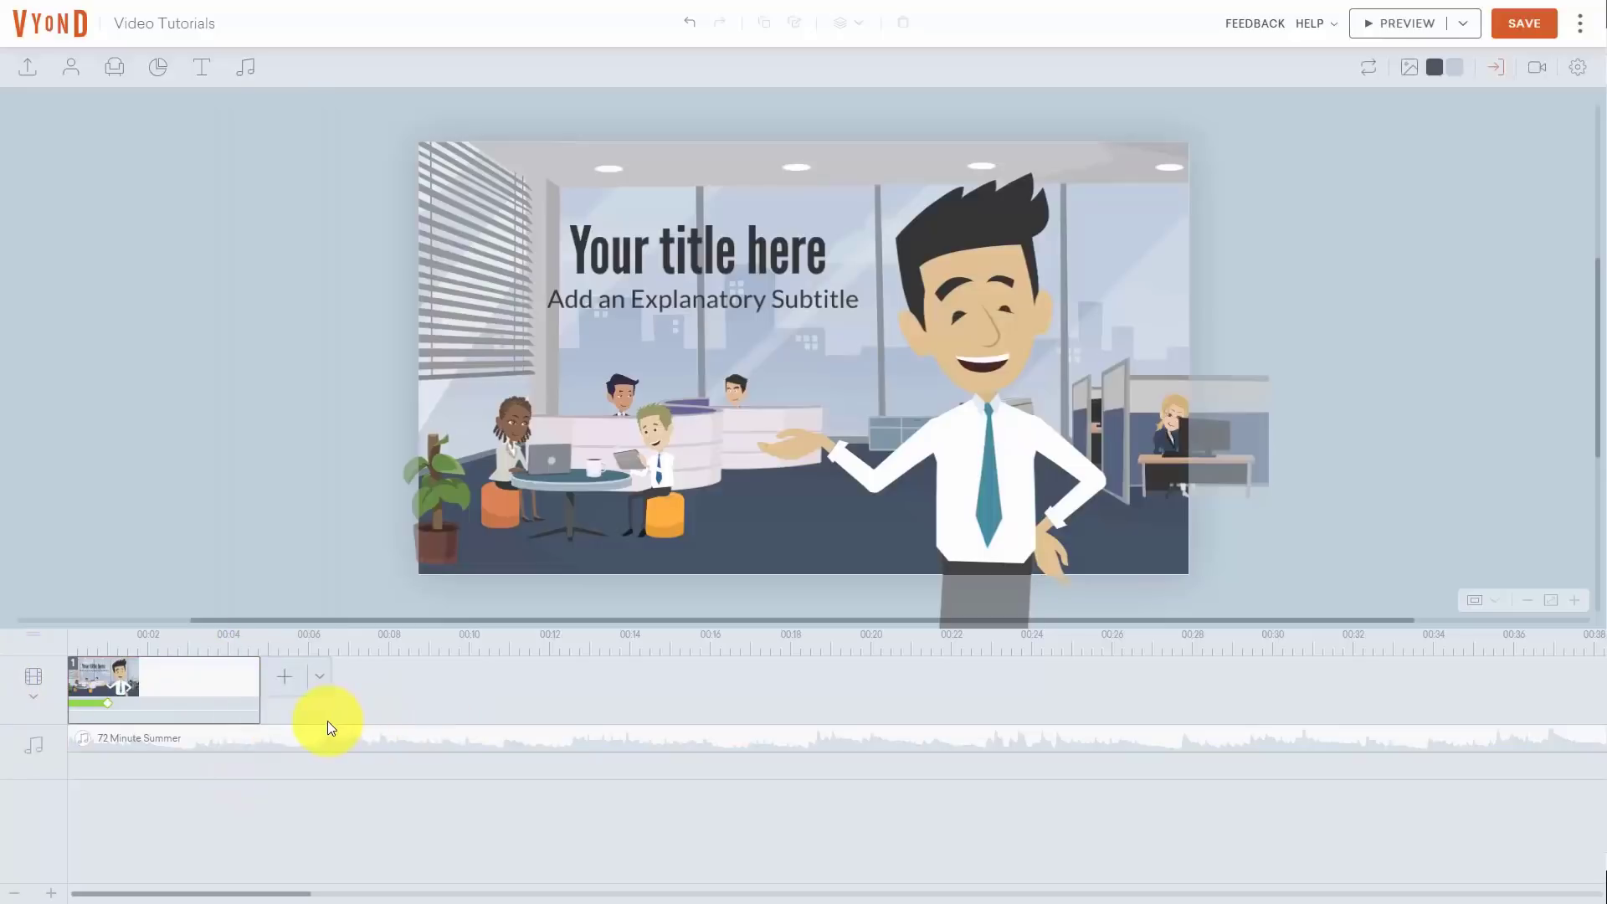
left_click(335, 735)
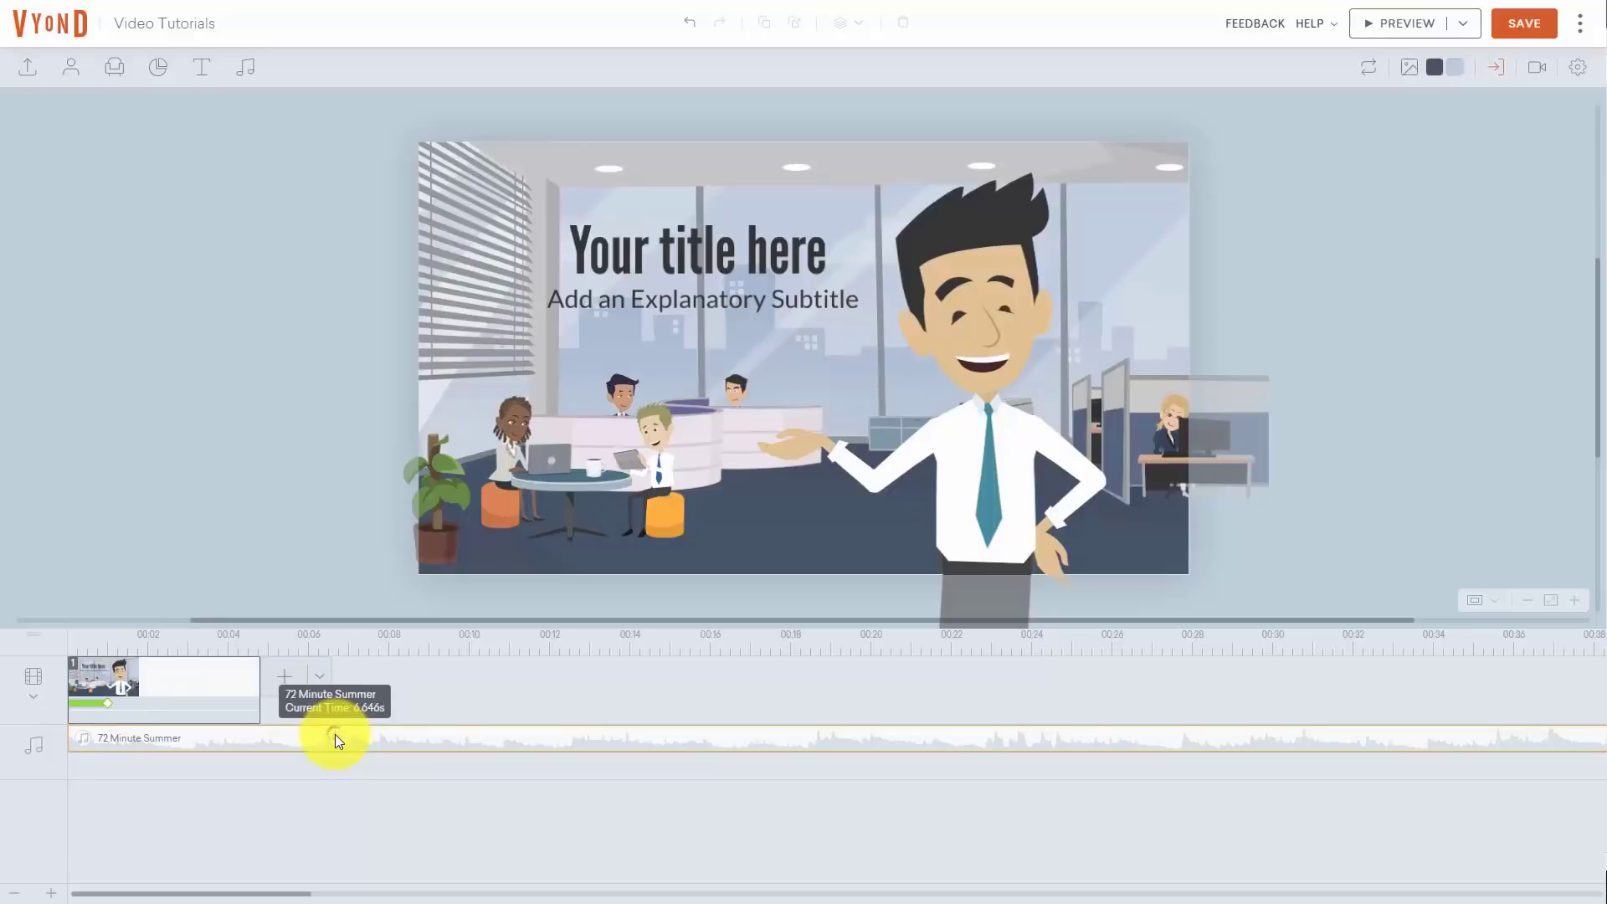
right_click(334, 735)
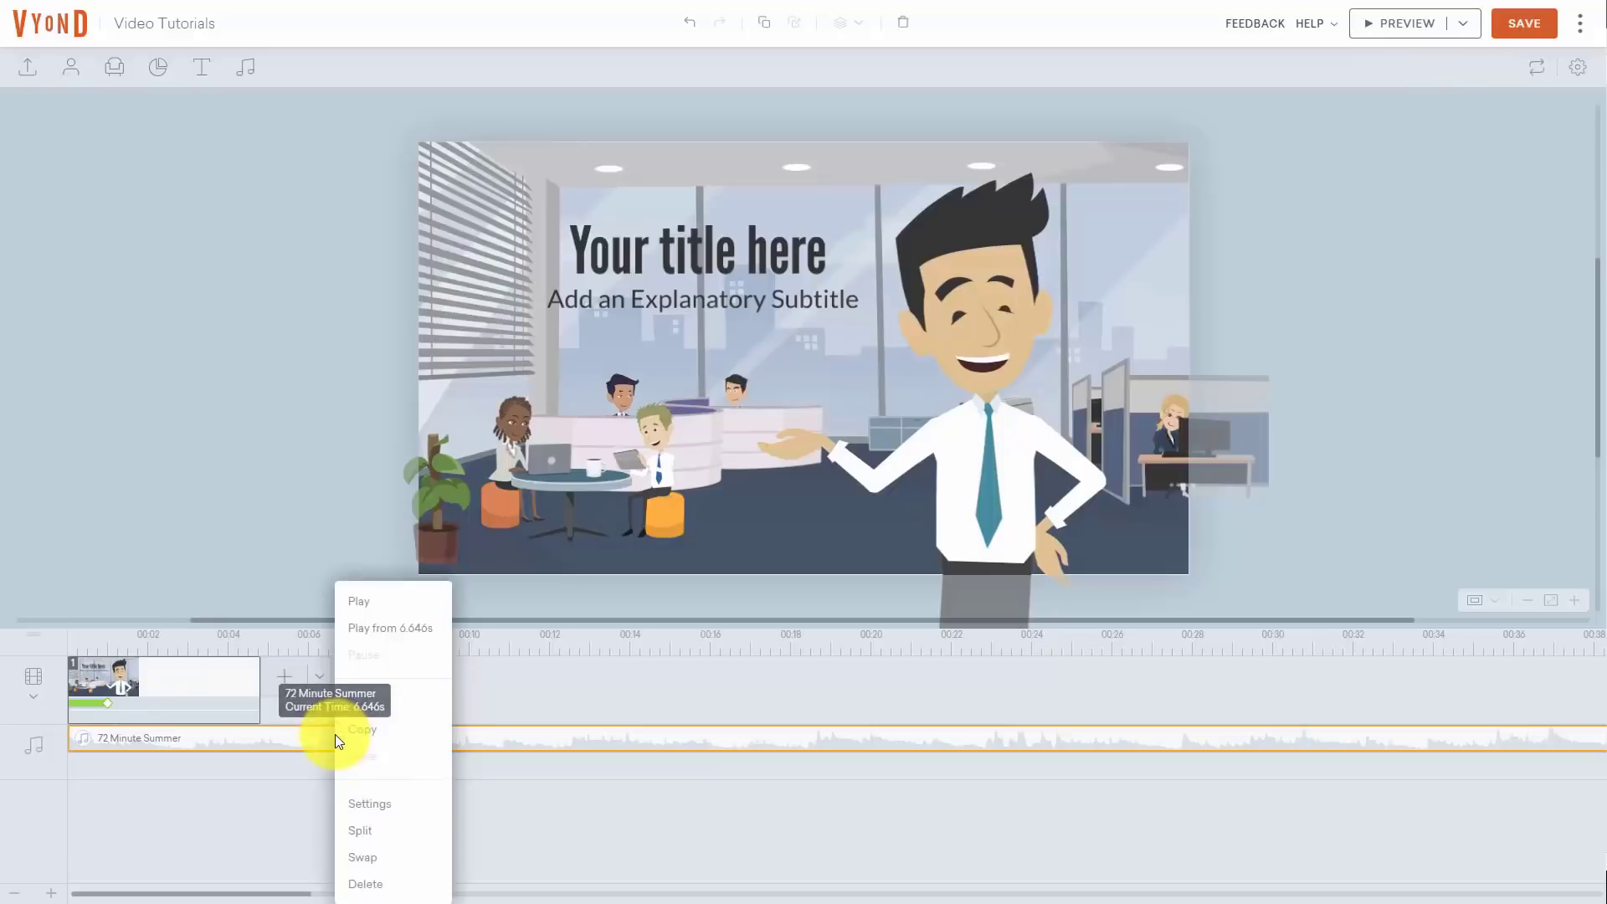
left_click(362, 832)
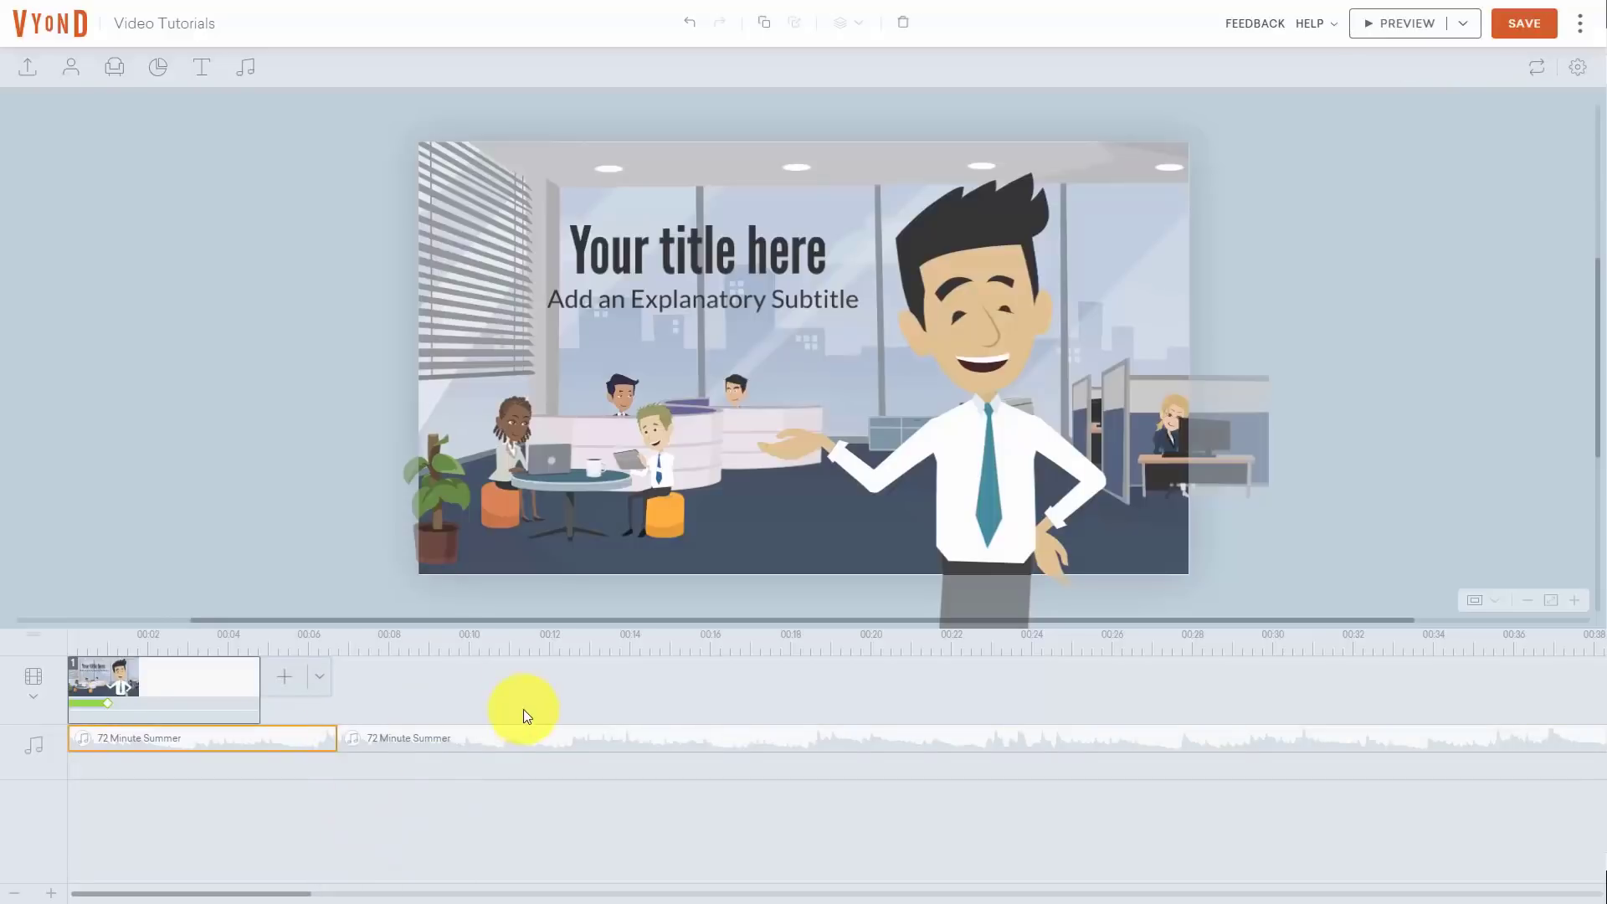
left_click(455, 728)
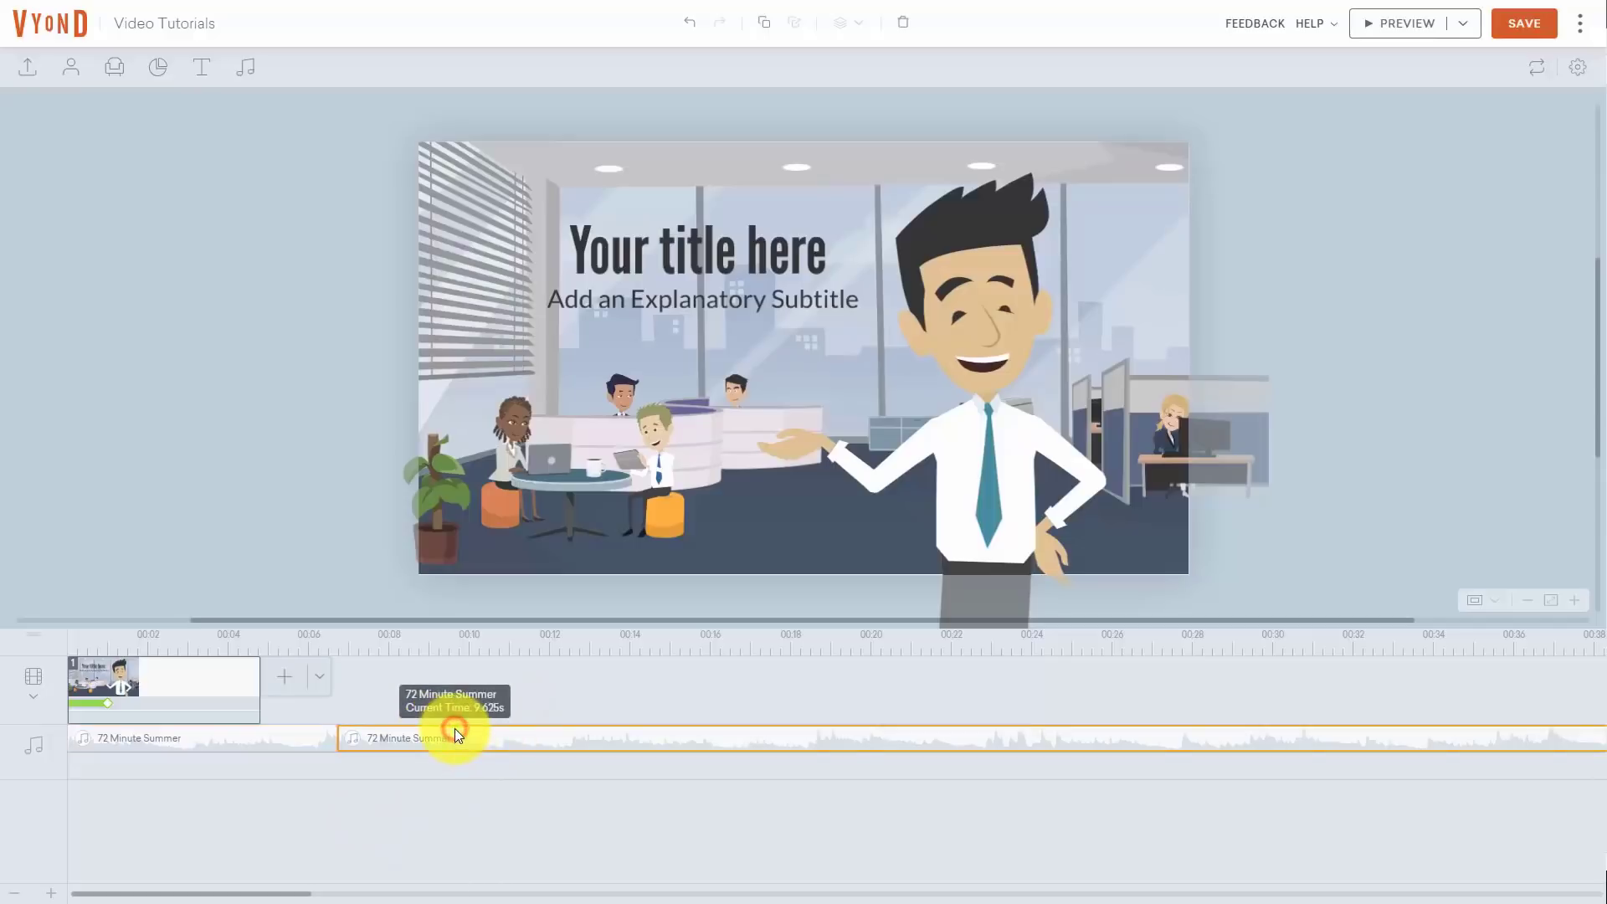
Delete the second part of the 72 Minute Summer track, split the remainder at 4.813 s and delete the leftover piece
key("Delete")
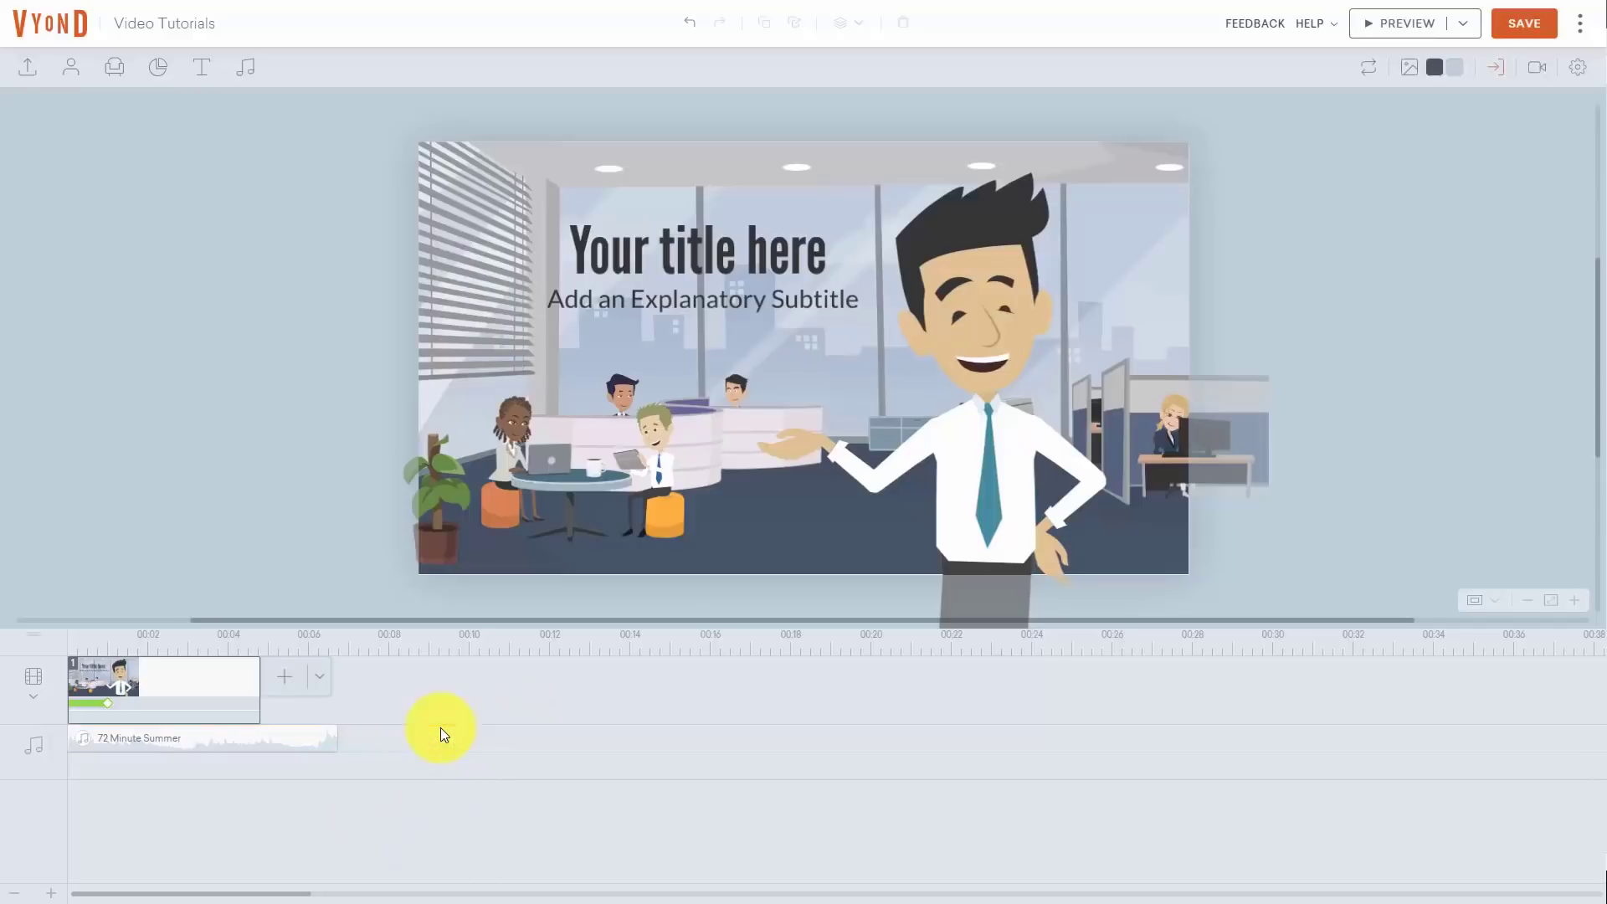
left_click(91, 733)
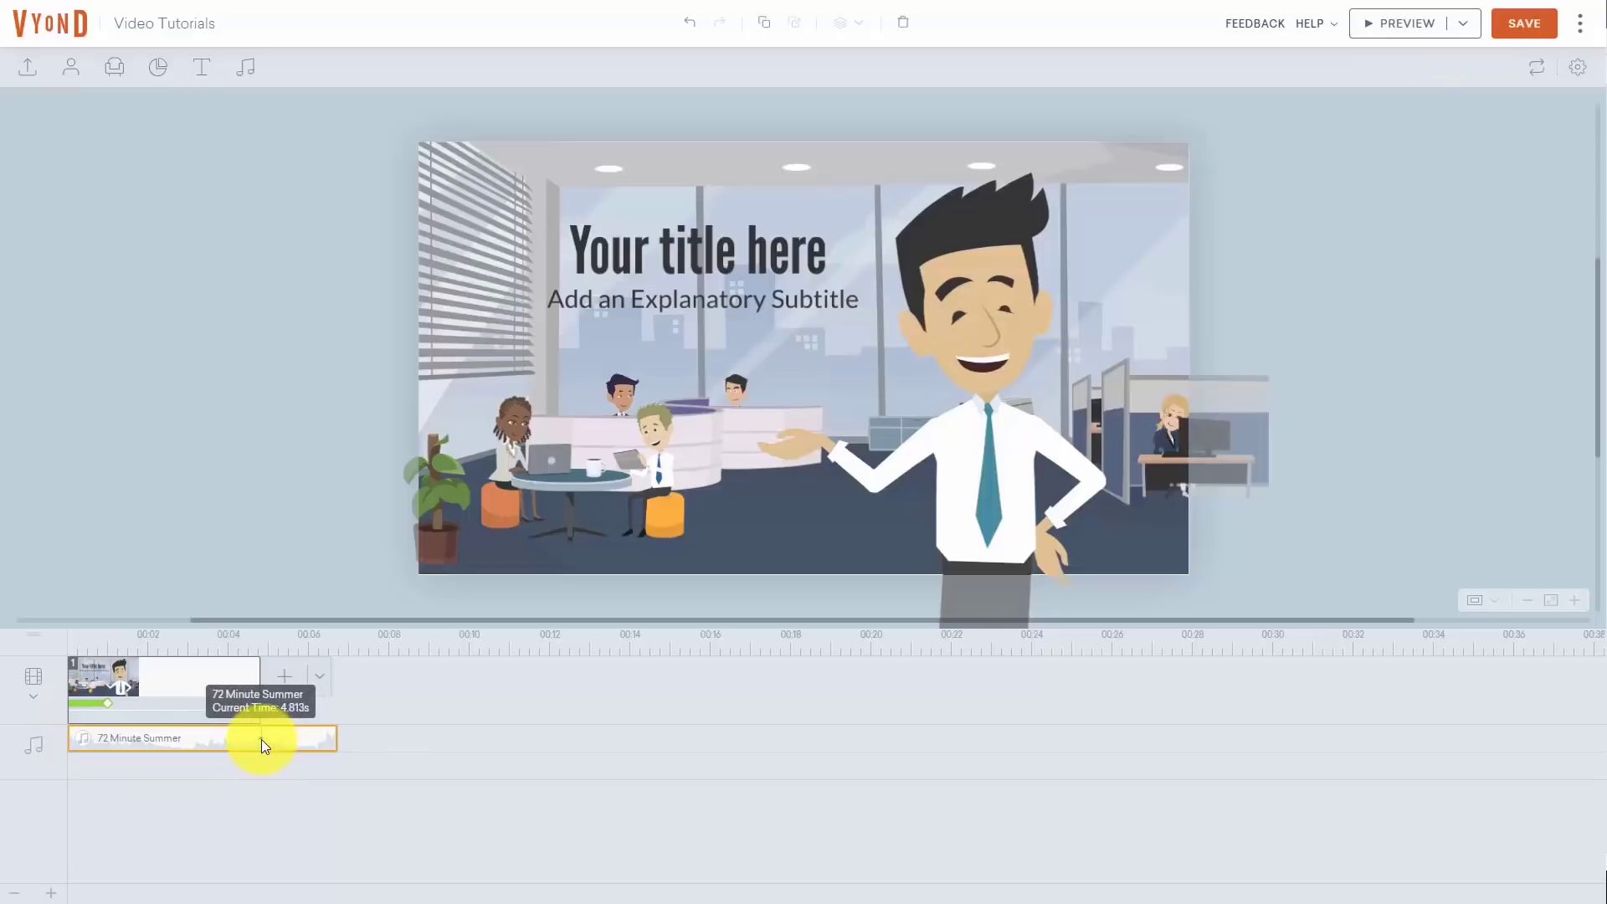
right_click(261, 740)
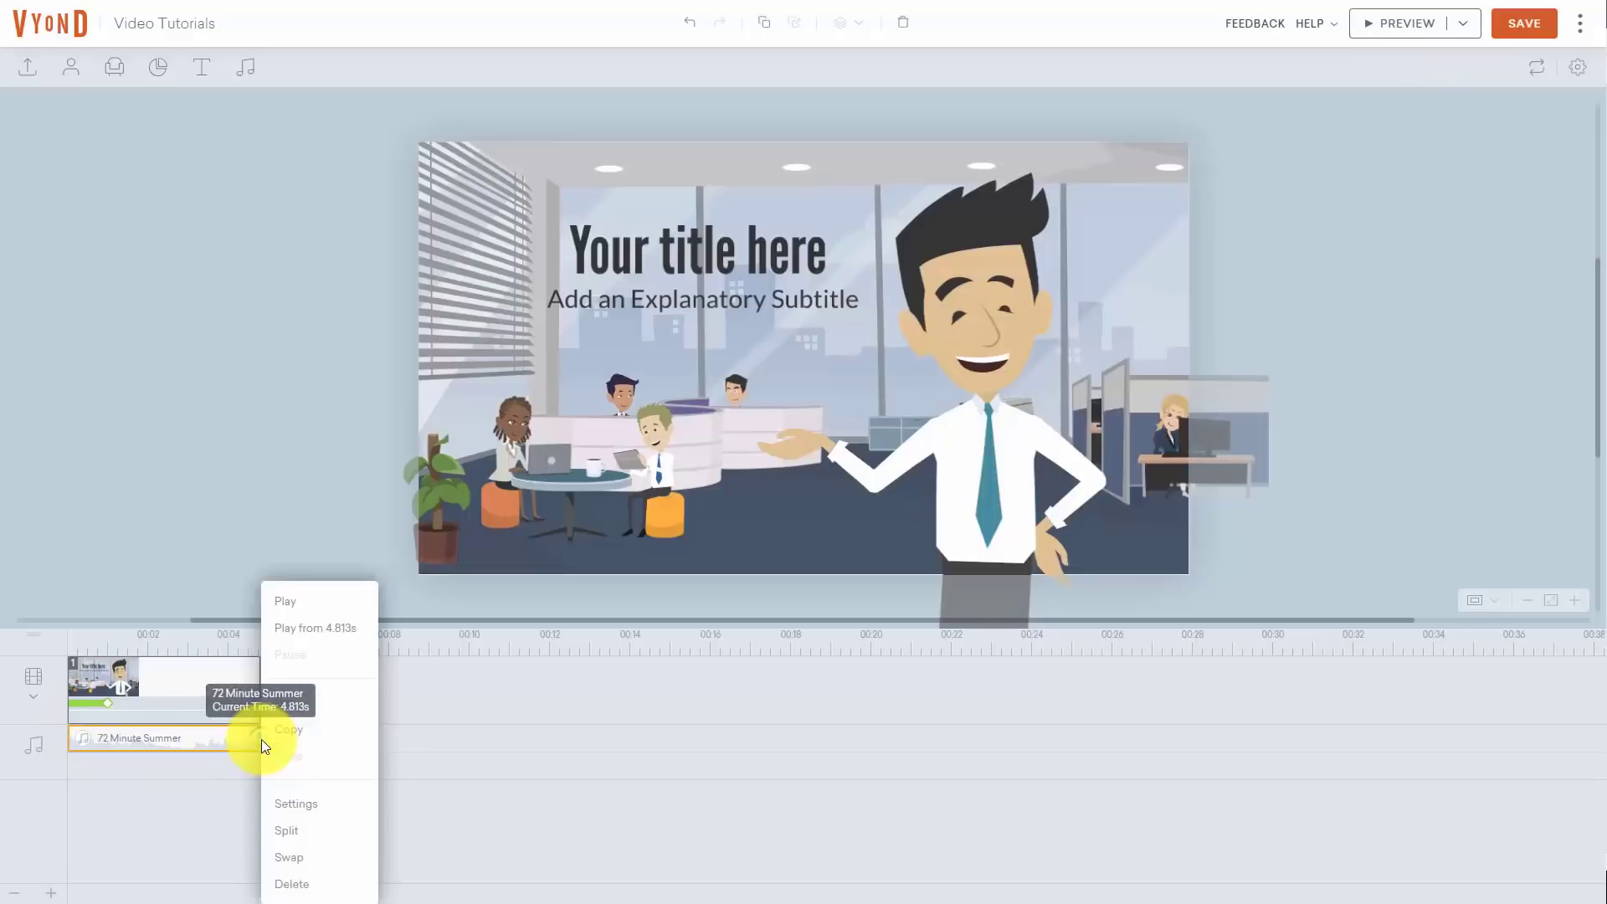
left_click(289, 822)
left_click(303, 738)
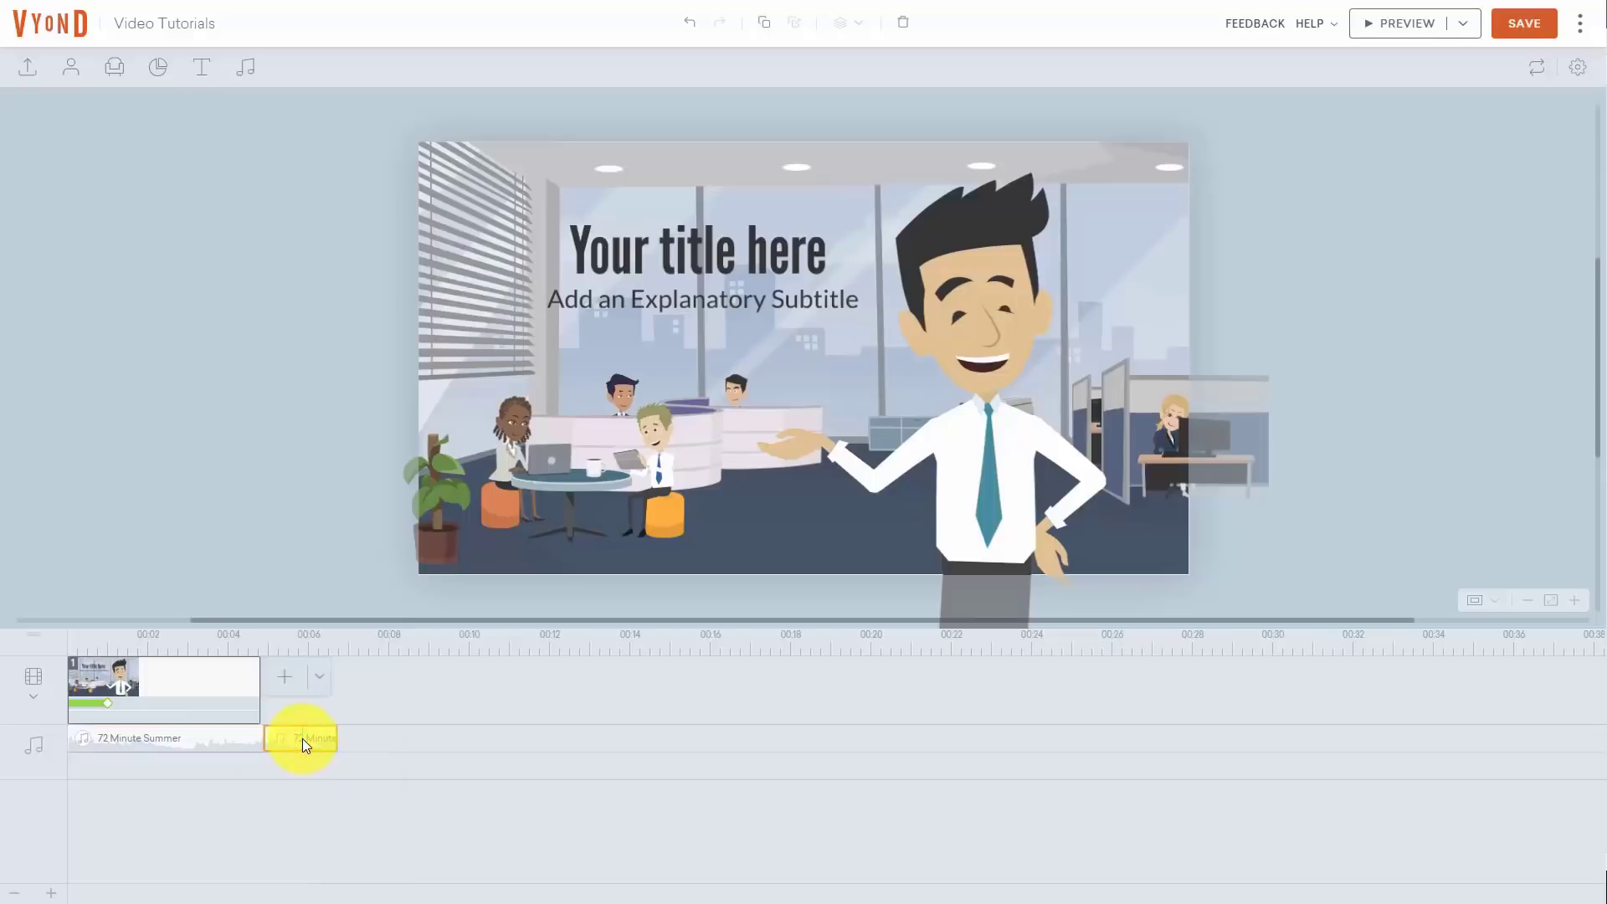
key("Delete")
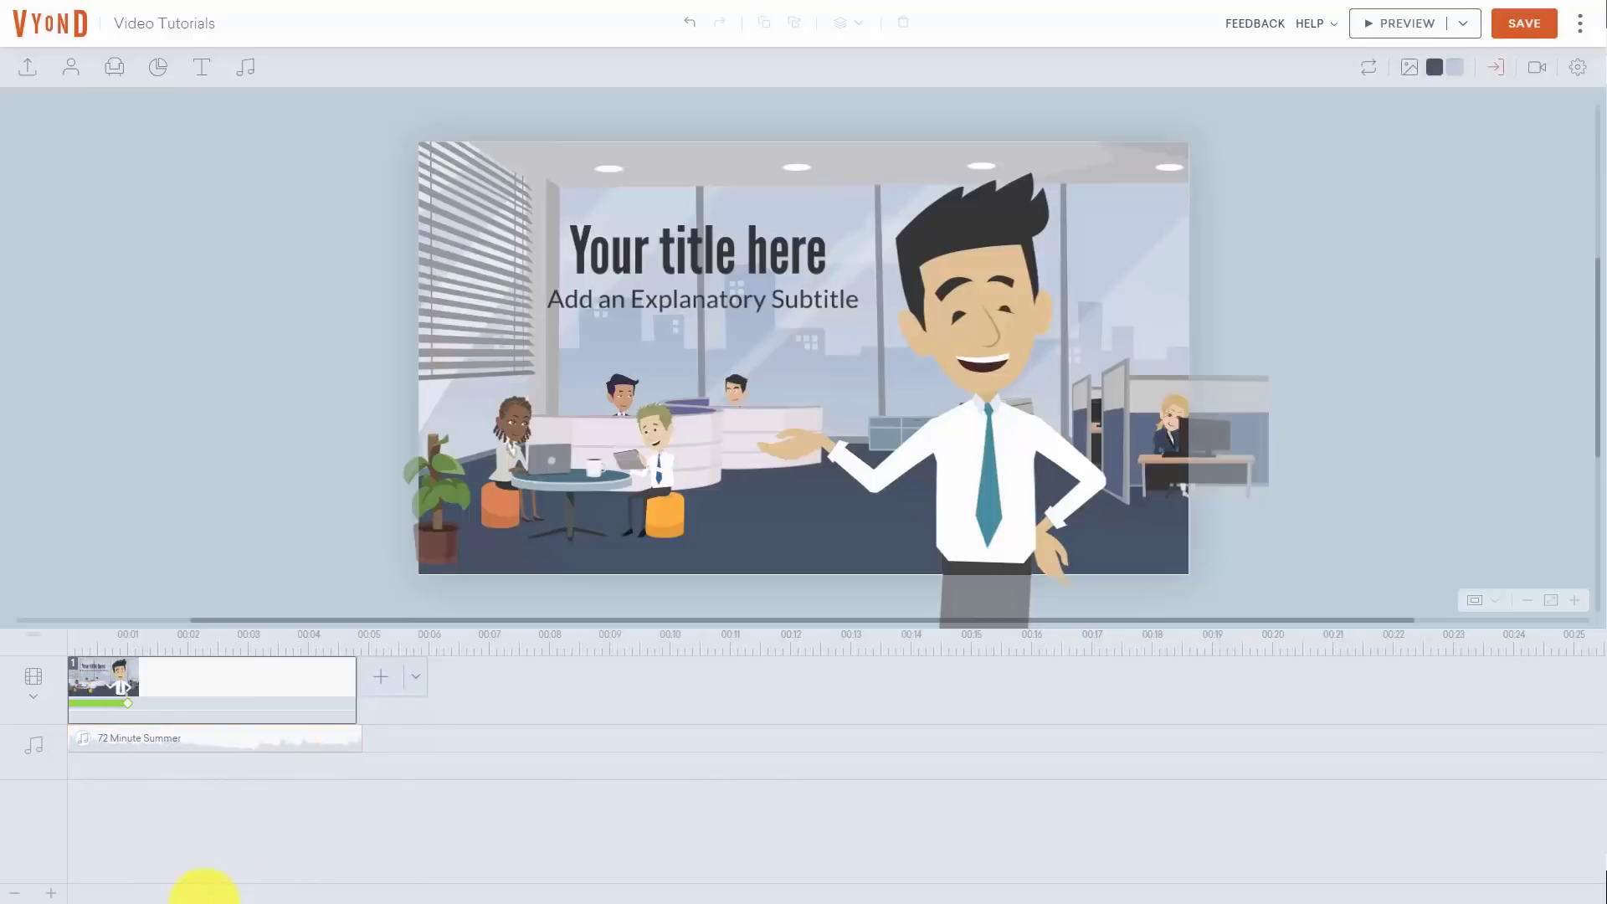
Zoom the timeline in and back out to compare the scene and music track lengths
left_click(53, 894)
left_click(53, 895)
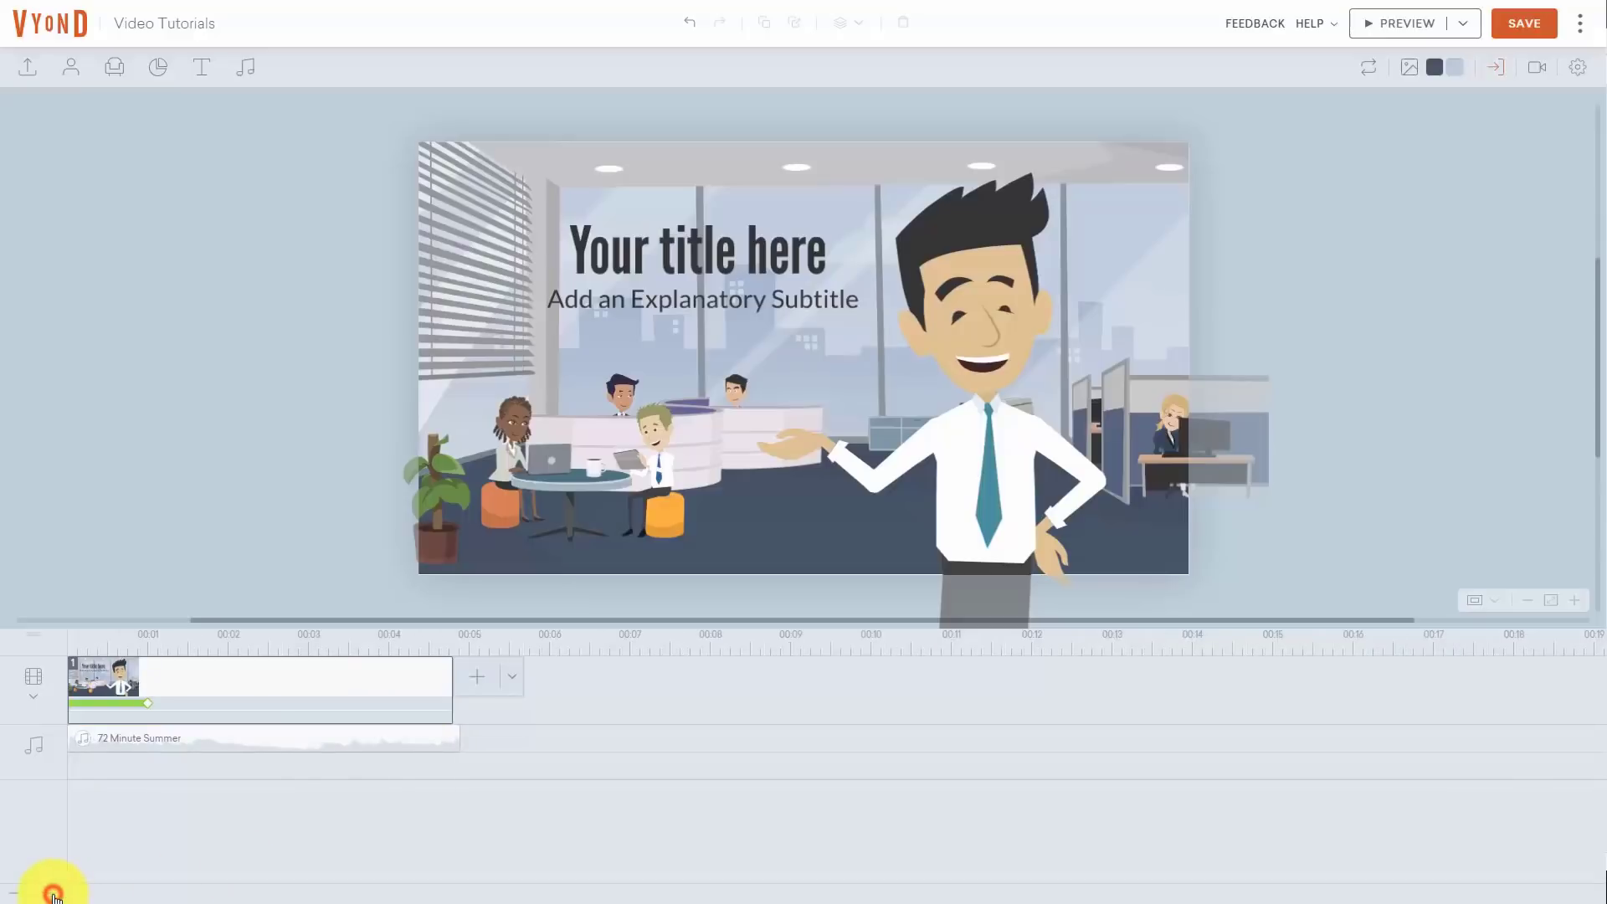
left_click(53, 894)
left_click(53, 894)
left_click(52, 894)
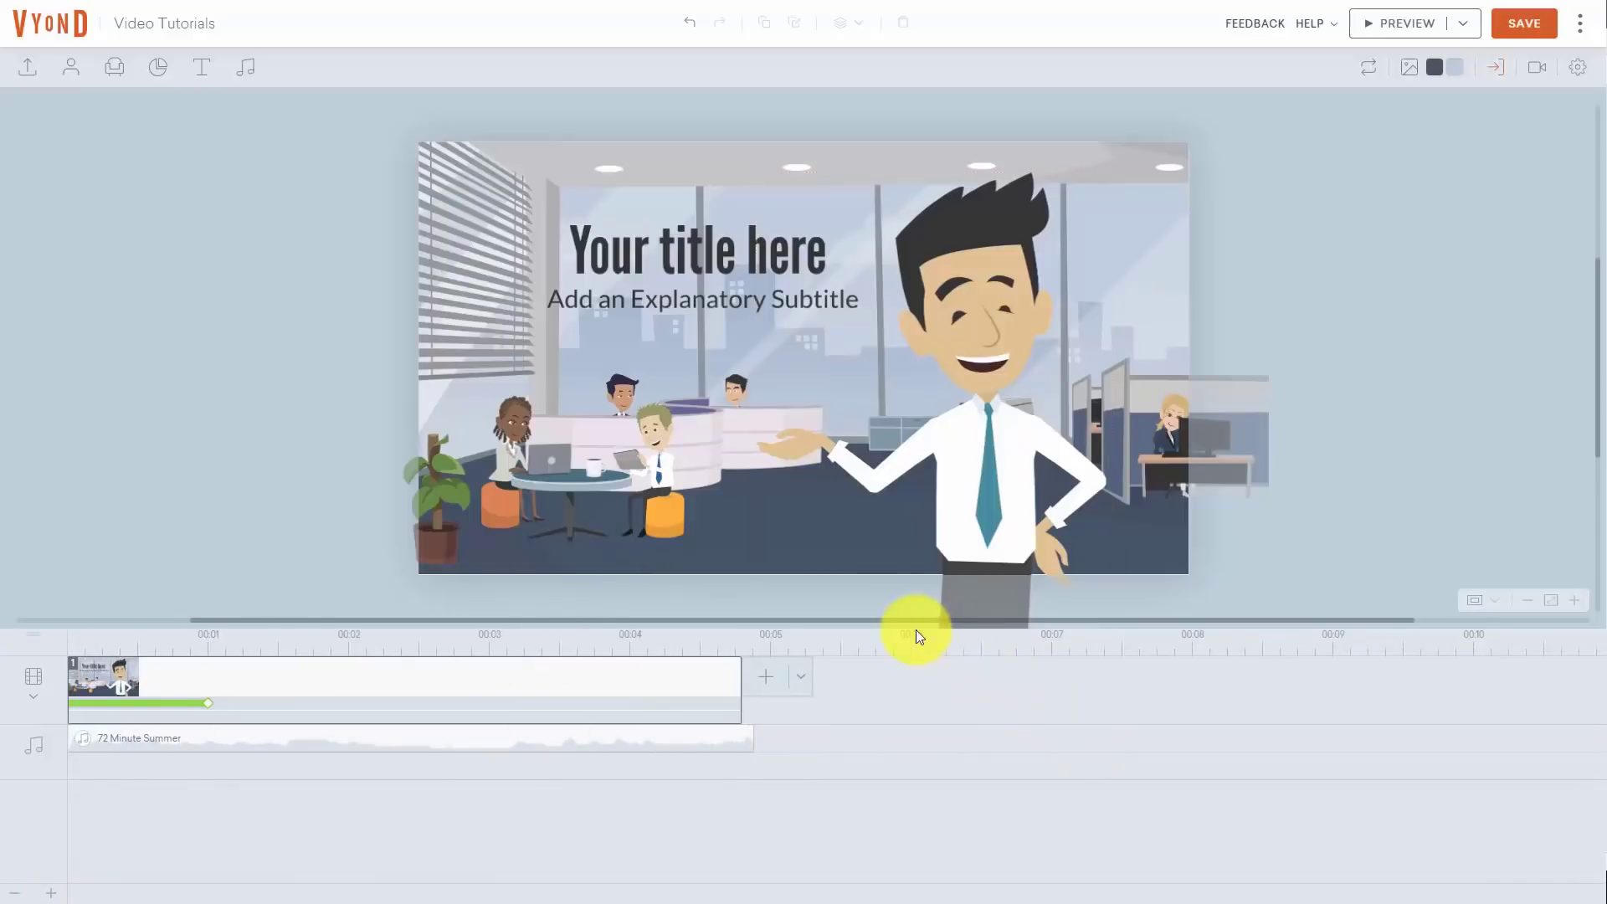
left_click(572, 777)
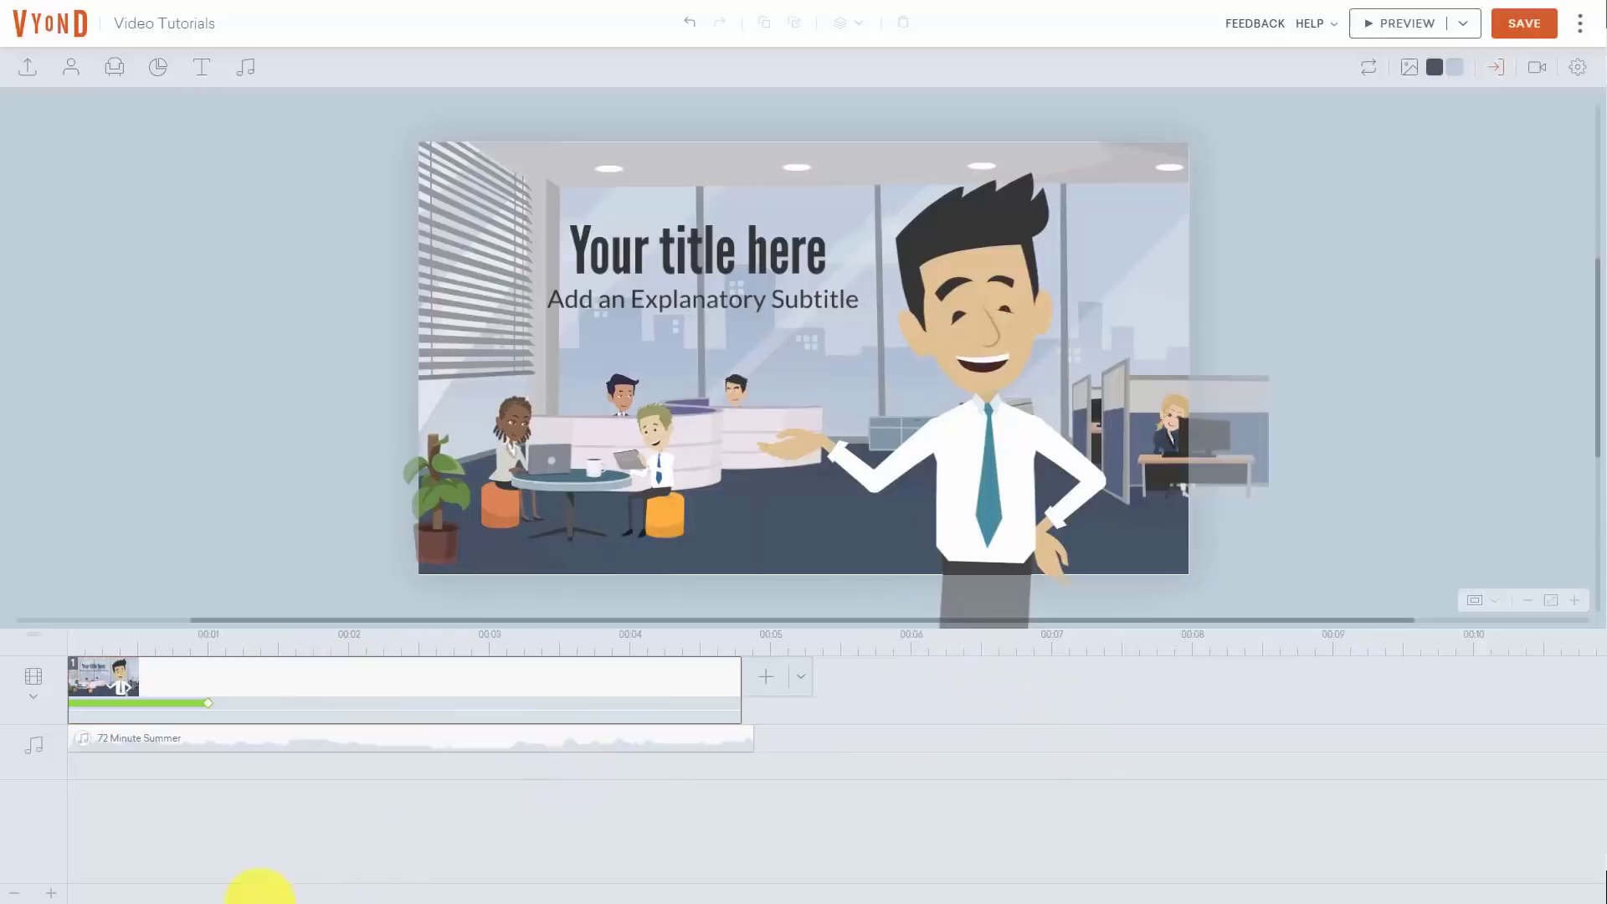
left_click(15, 893)
left_click(16, 893)
left_click(17, 894)
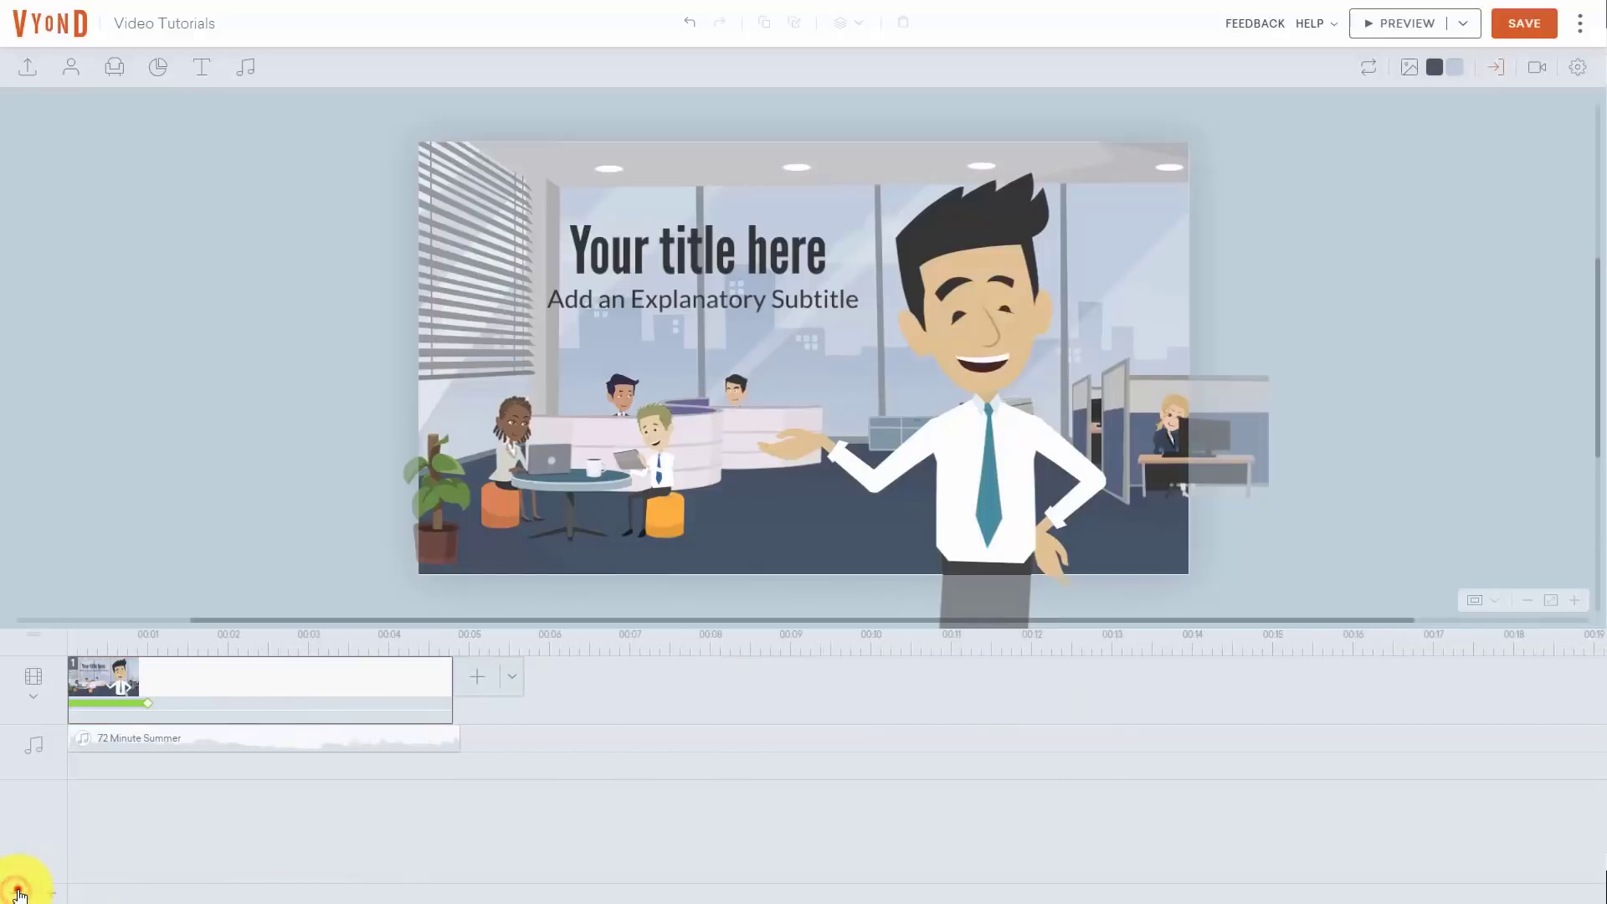
left_click(18, 894)
left_click(17, 894)
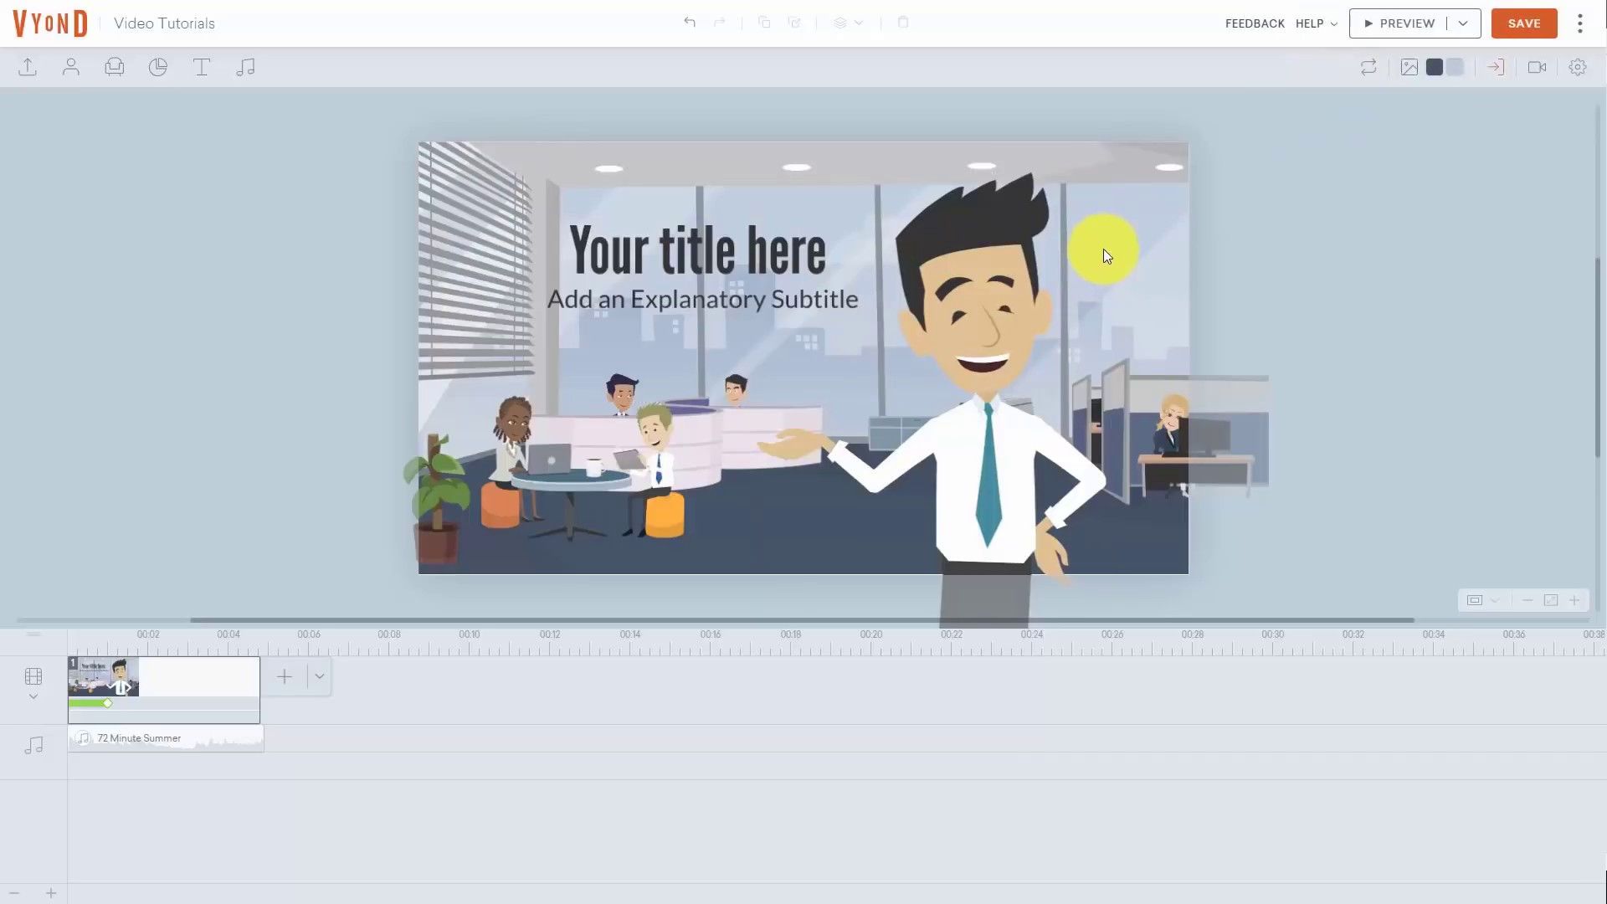
Preview the first scene, exit the preview, and extend the scene's duration to 4.958 s
left_click(1391, 24)
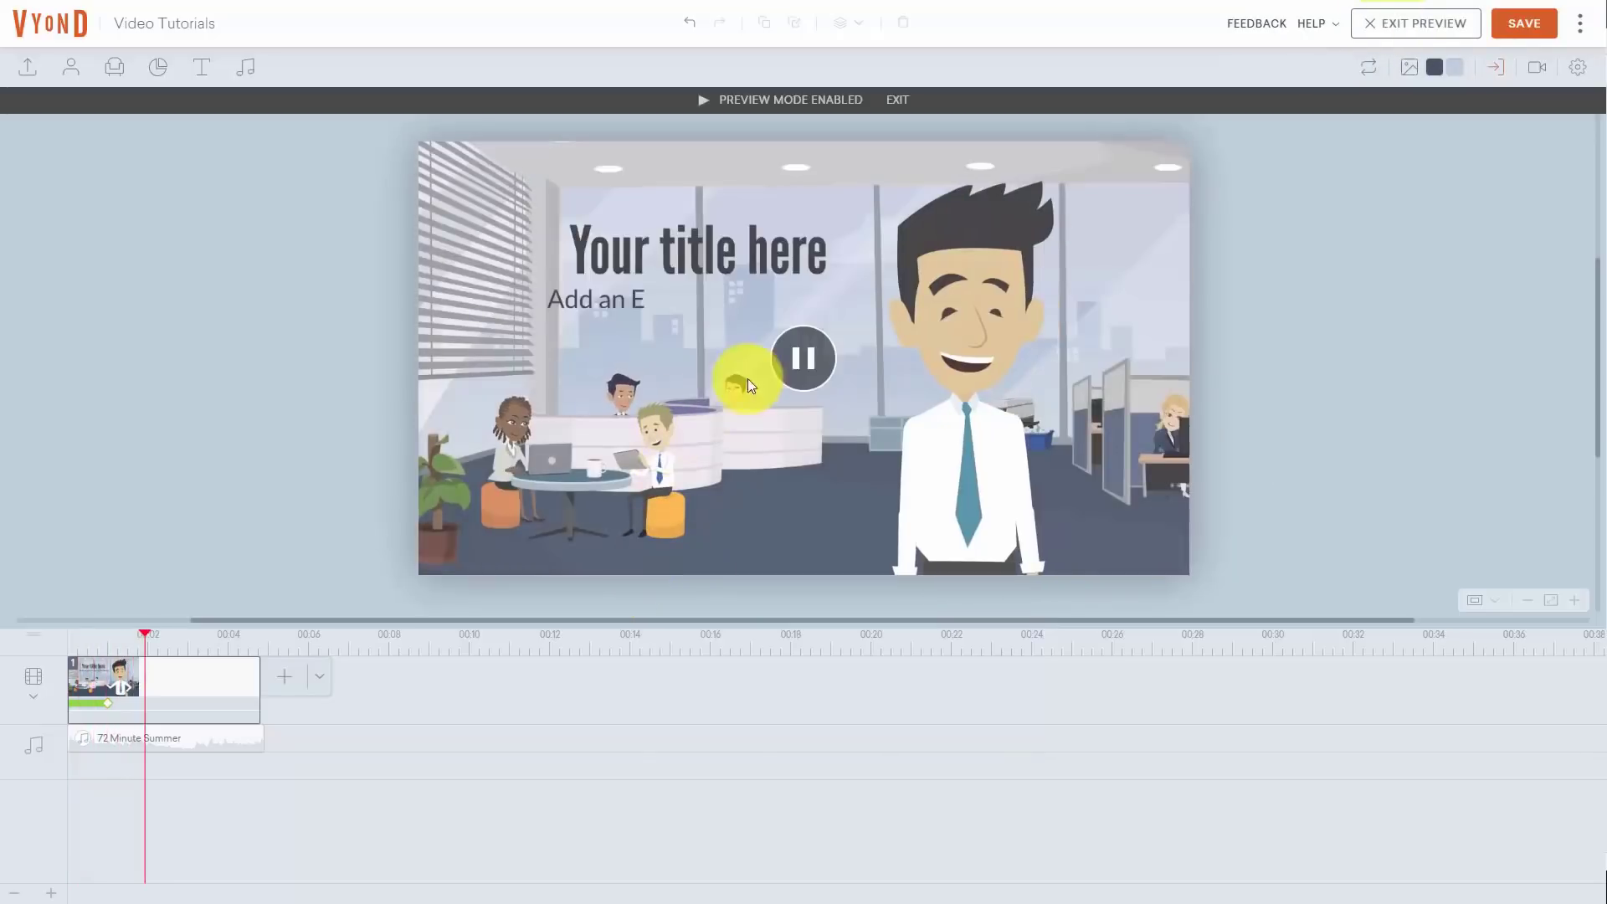
left_click(787, 359)
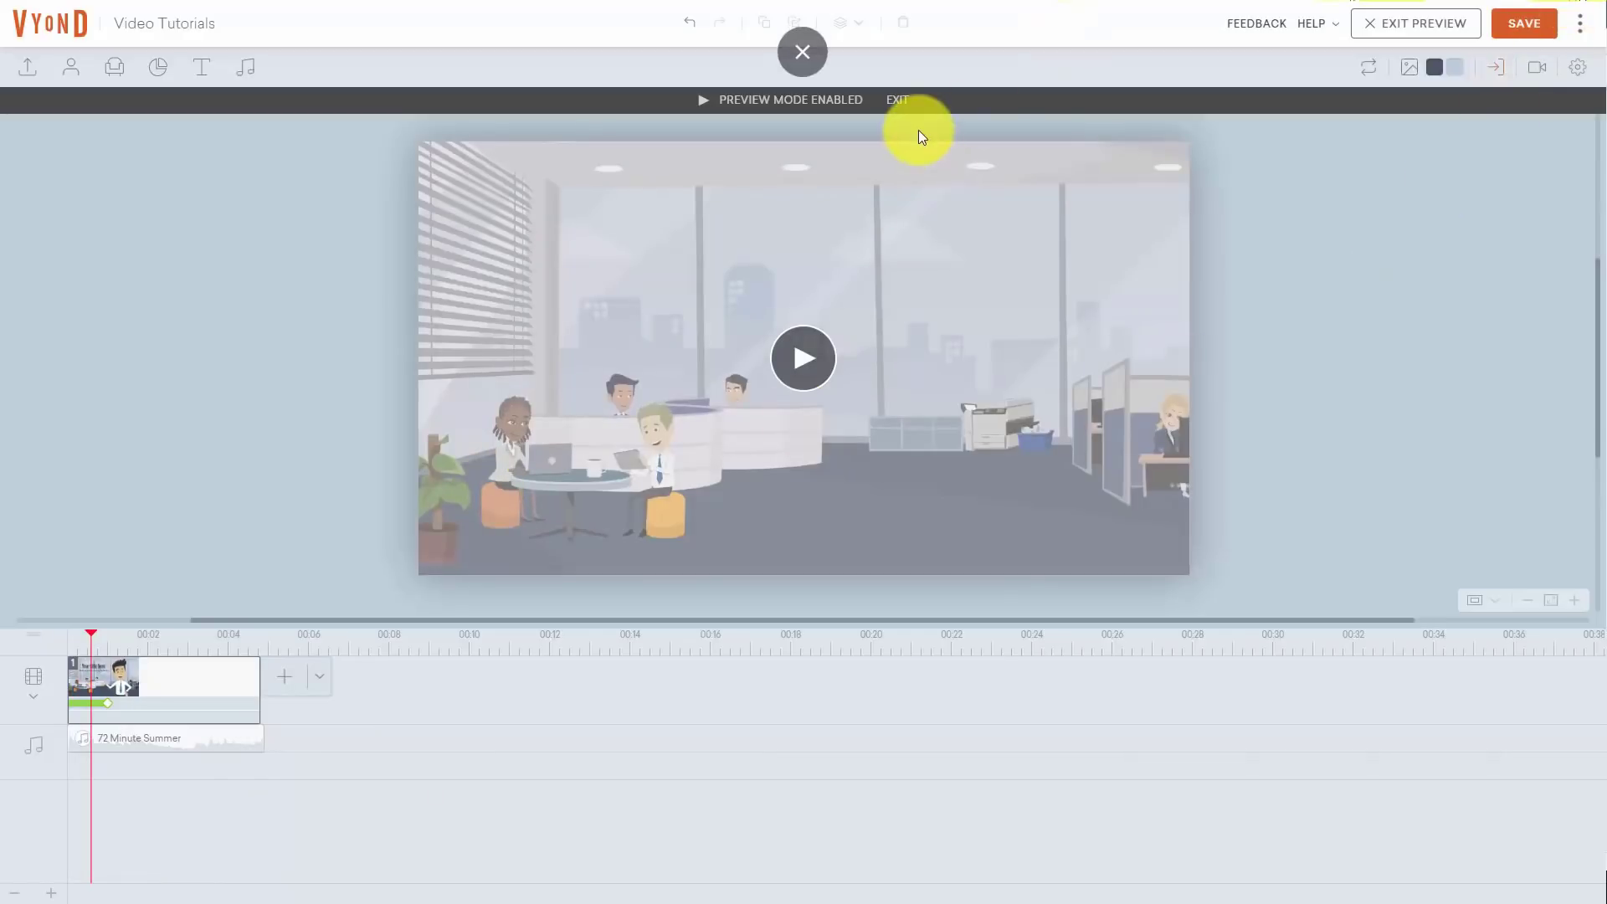
left_click(896, 101)
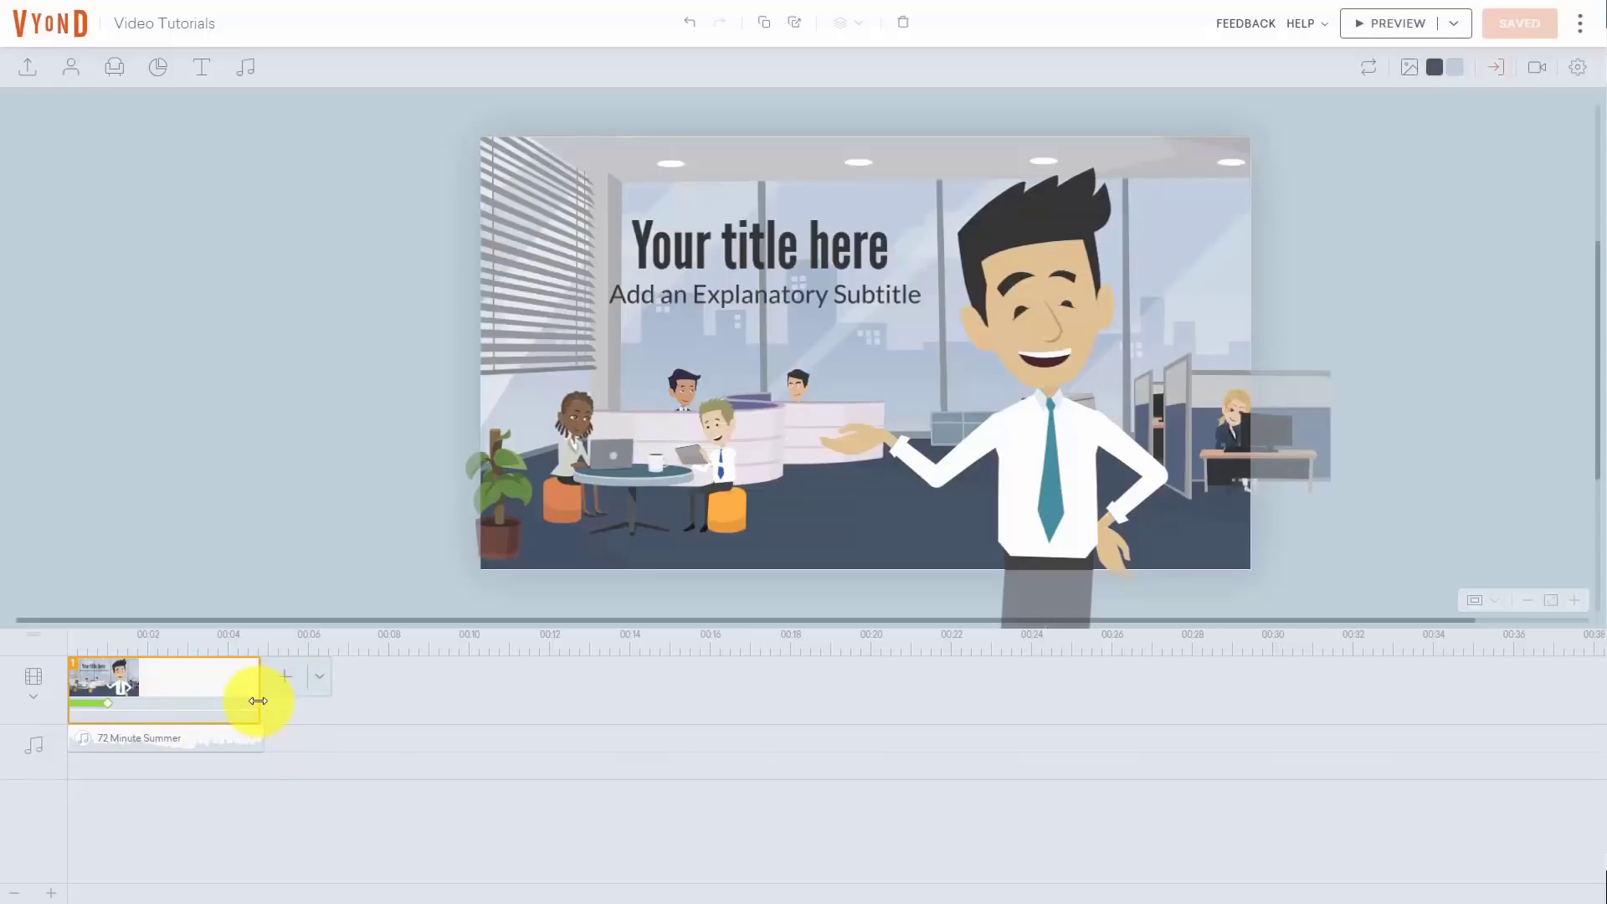
mouse_move(262, 706)
left_mouse_down()
mouse_move(413, 716)
mouse_move(266, 714)
left_mouse_up()
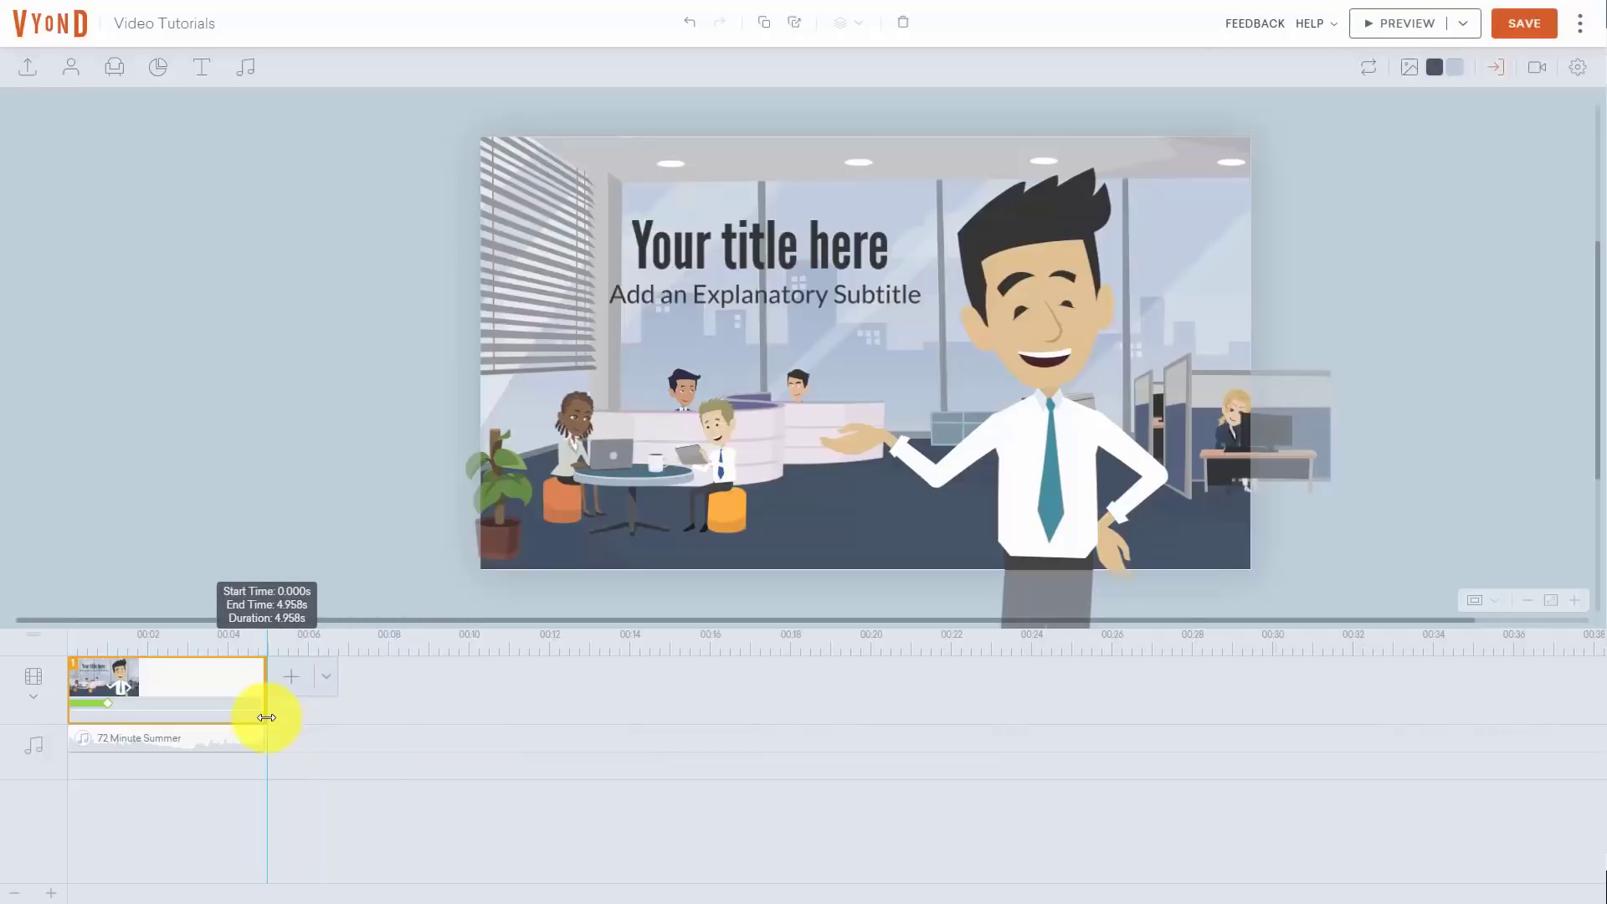
Add a second scene by searching the templates for marketing and choosing the outdoor market stalls scene
left_click(289, 678)
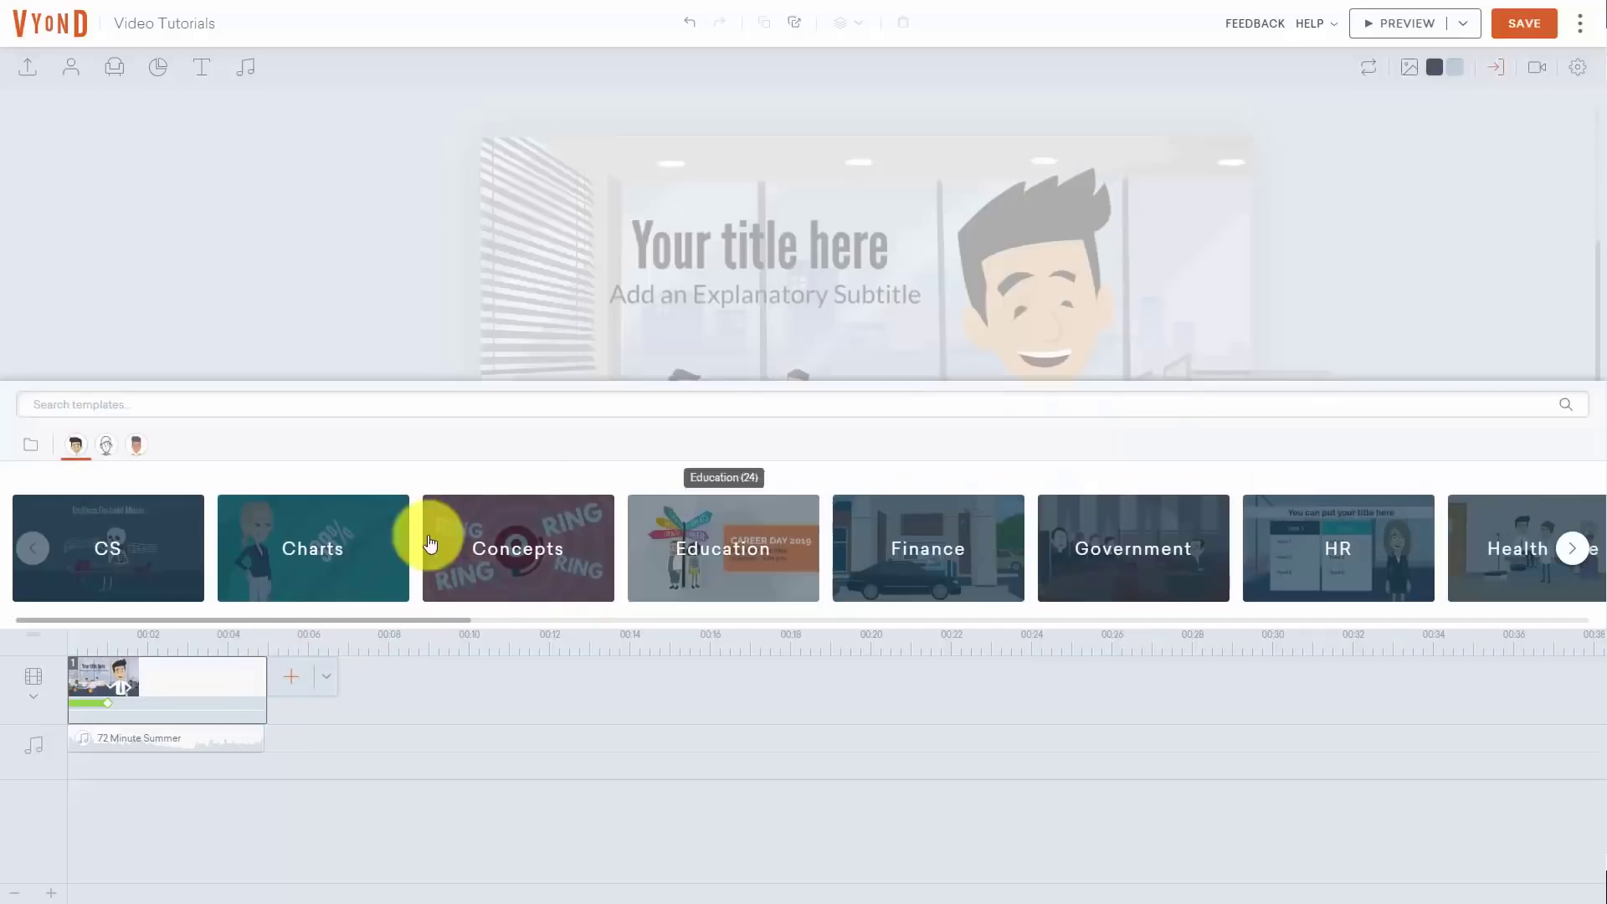
left_click(663, 629)
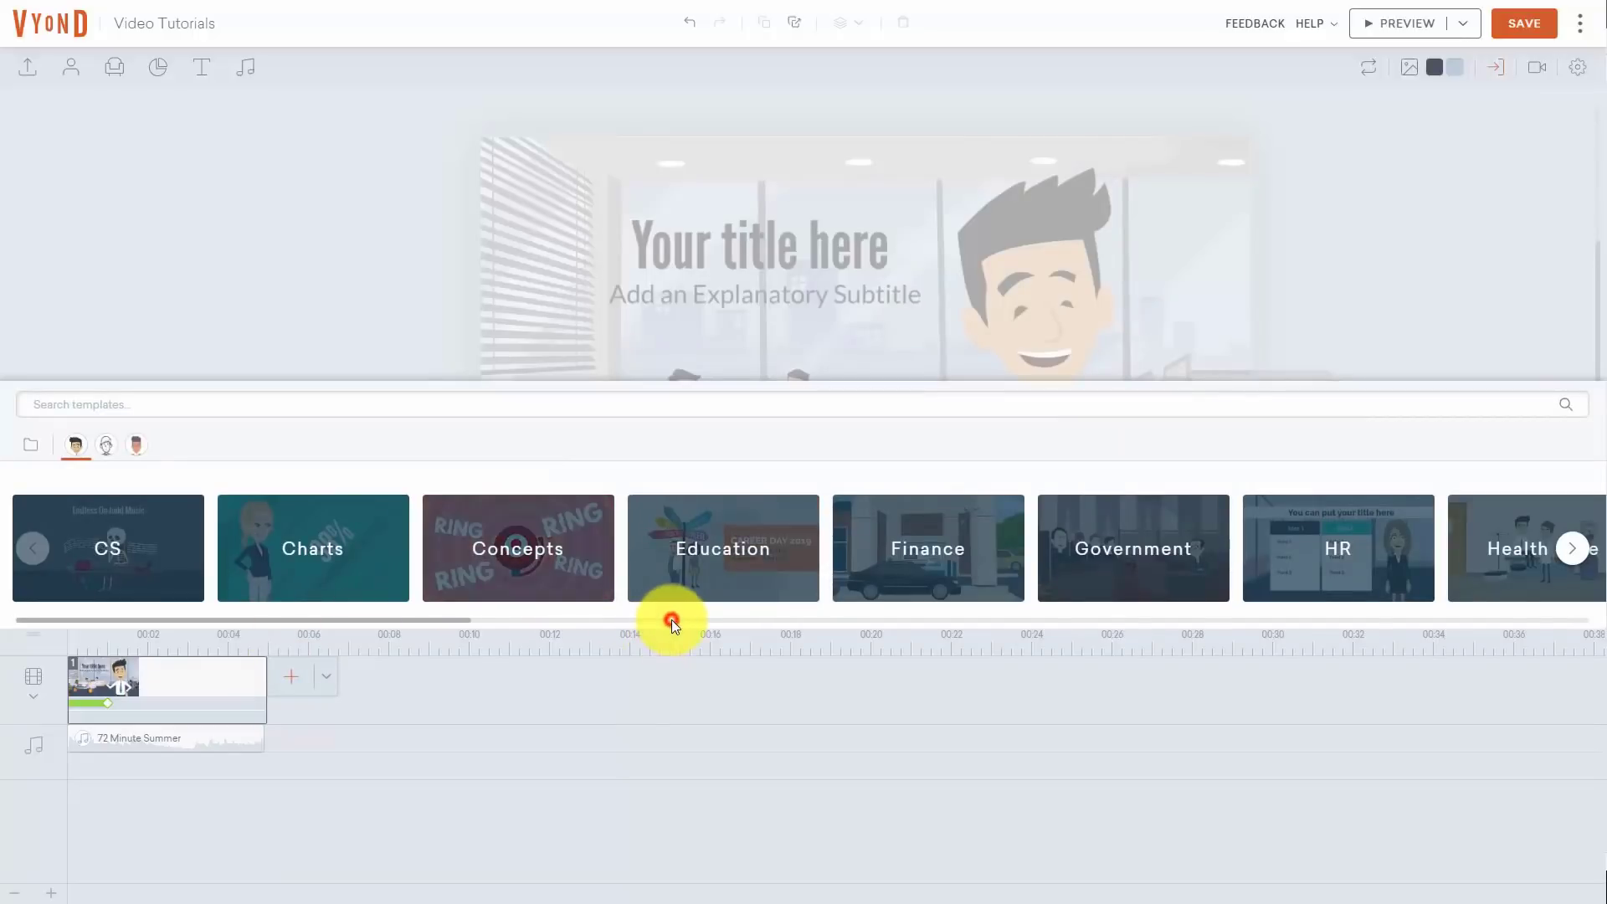
mouse_move(671, 620)
left_mouse_down()
mouse_move(976, 620)
mouse_move(545, 651)
mouse_move(202, 648)
mouse_move(257, 623)
left_mouse_up()
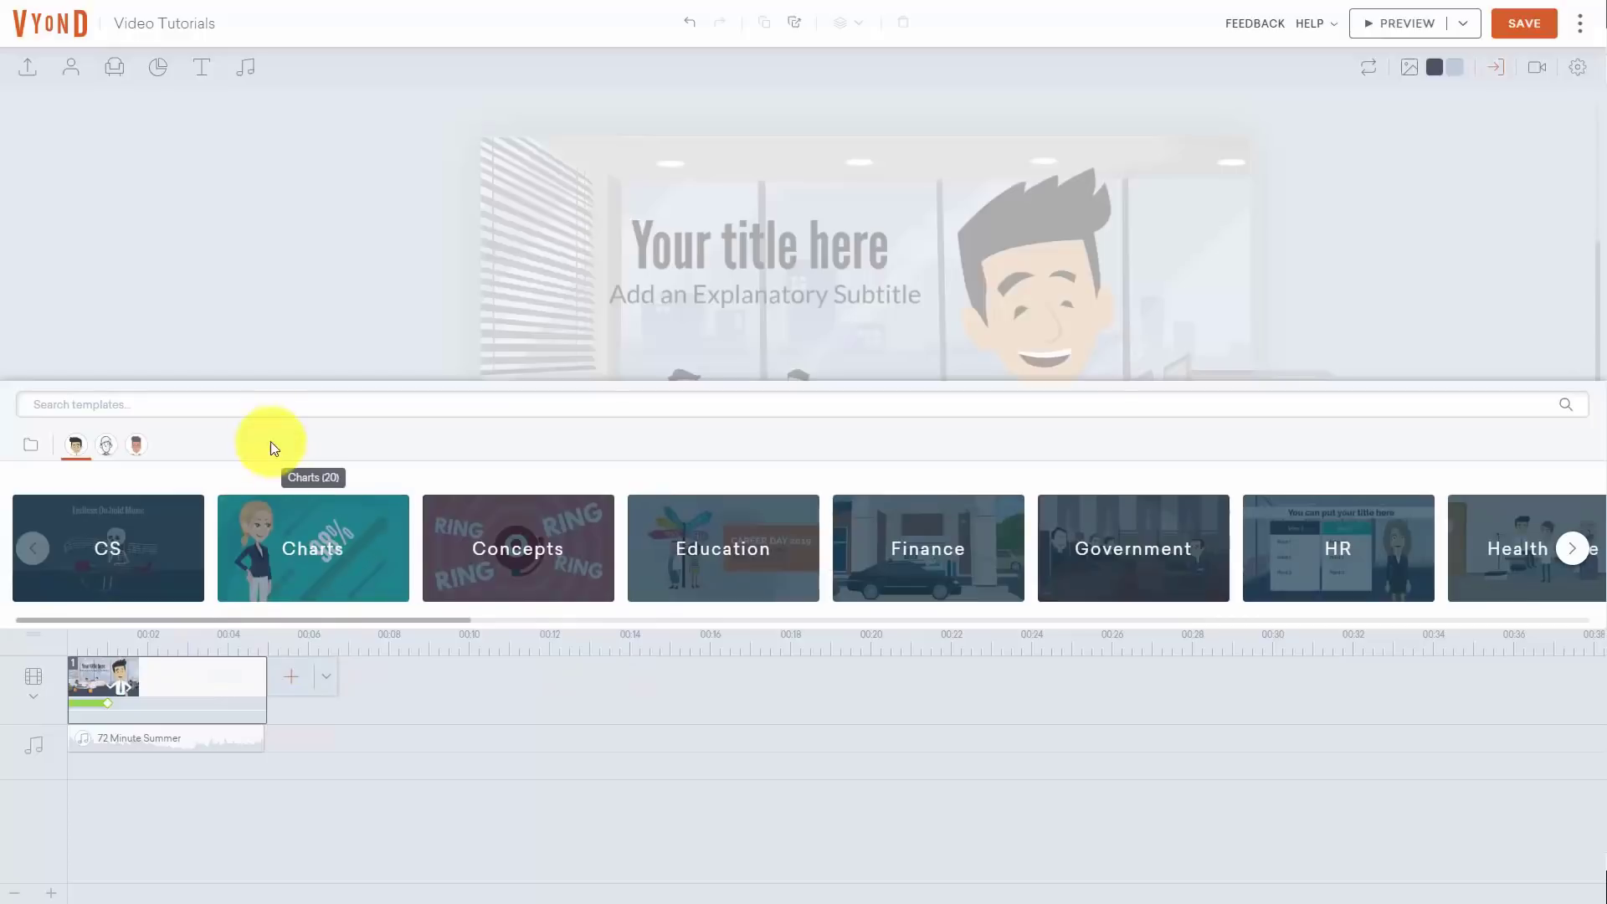
left_click(178, 406)
type("marketing")
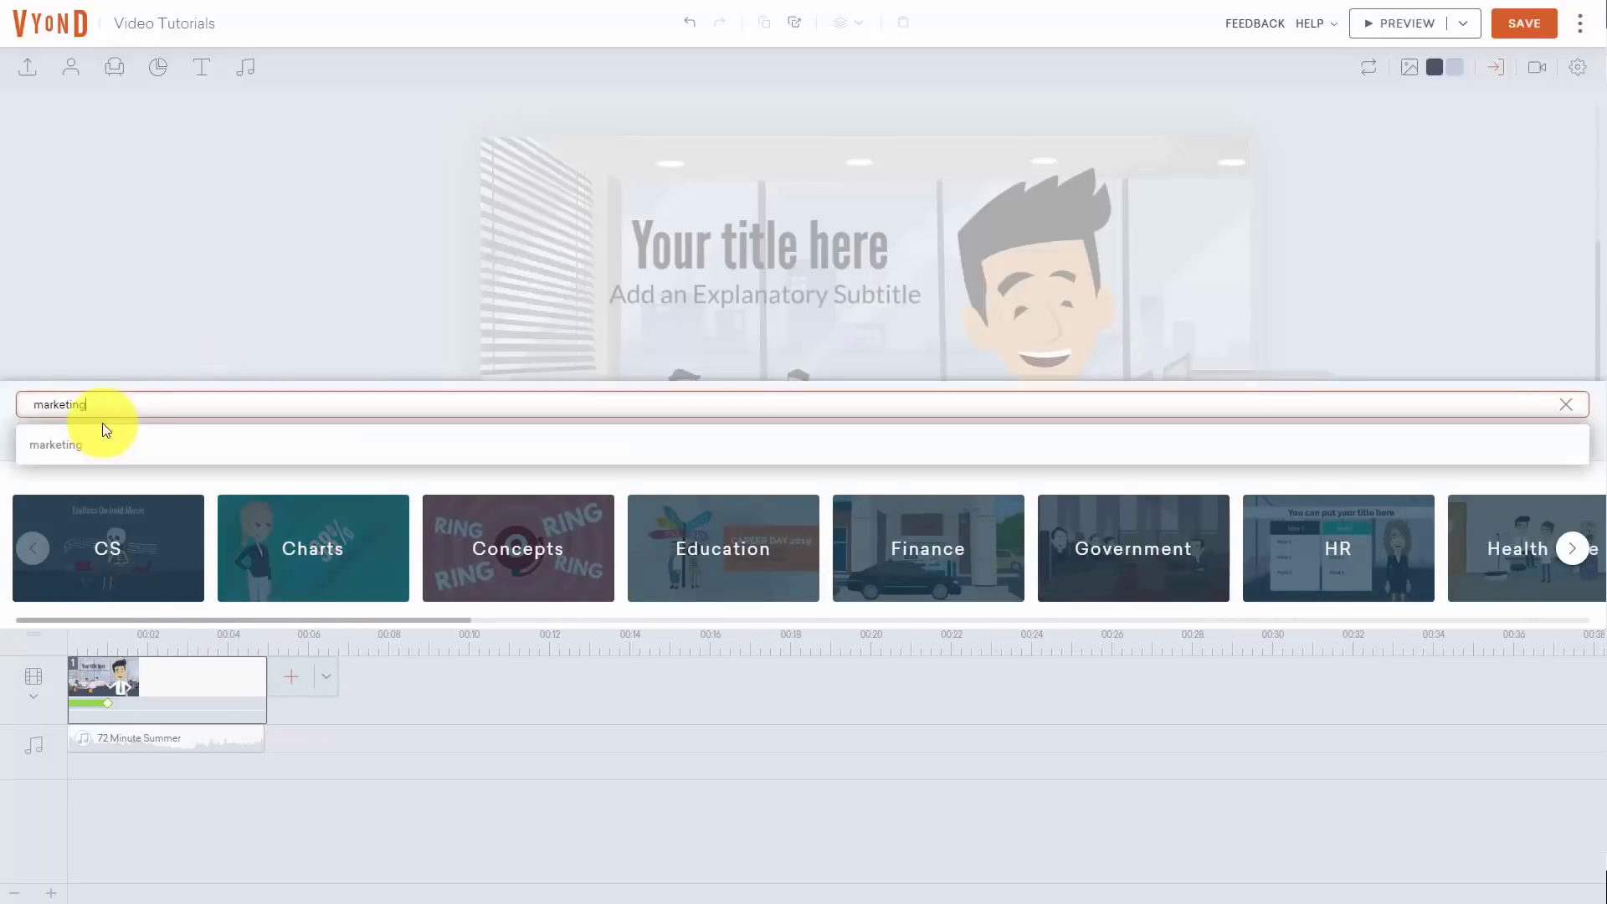
left_click(60, 455)
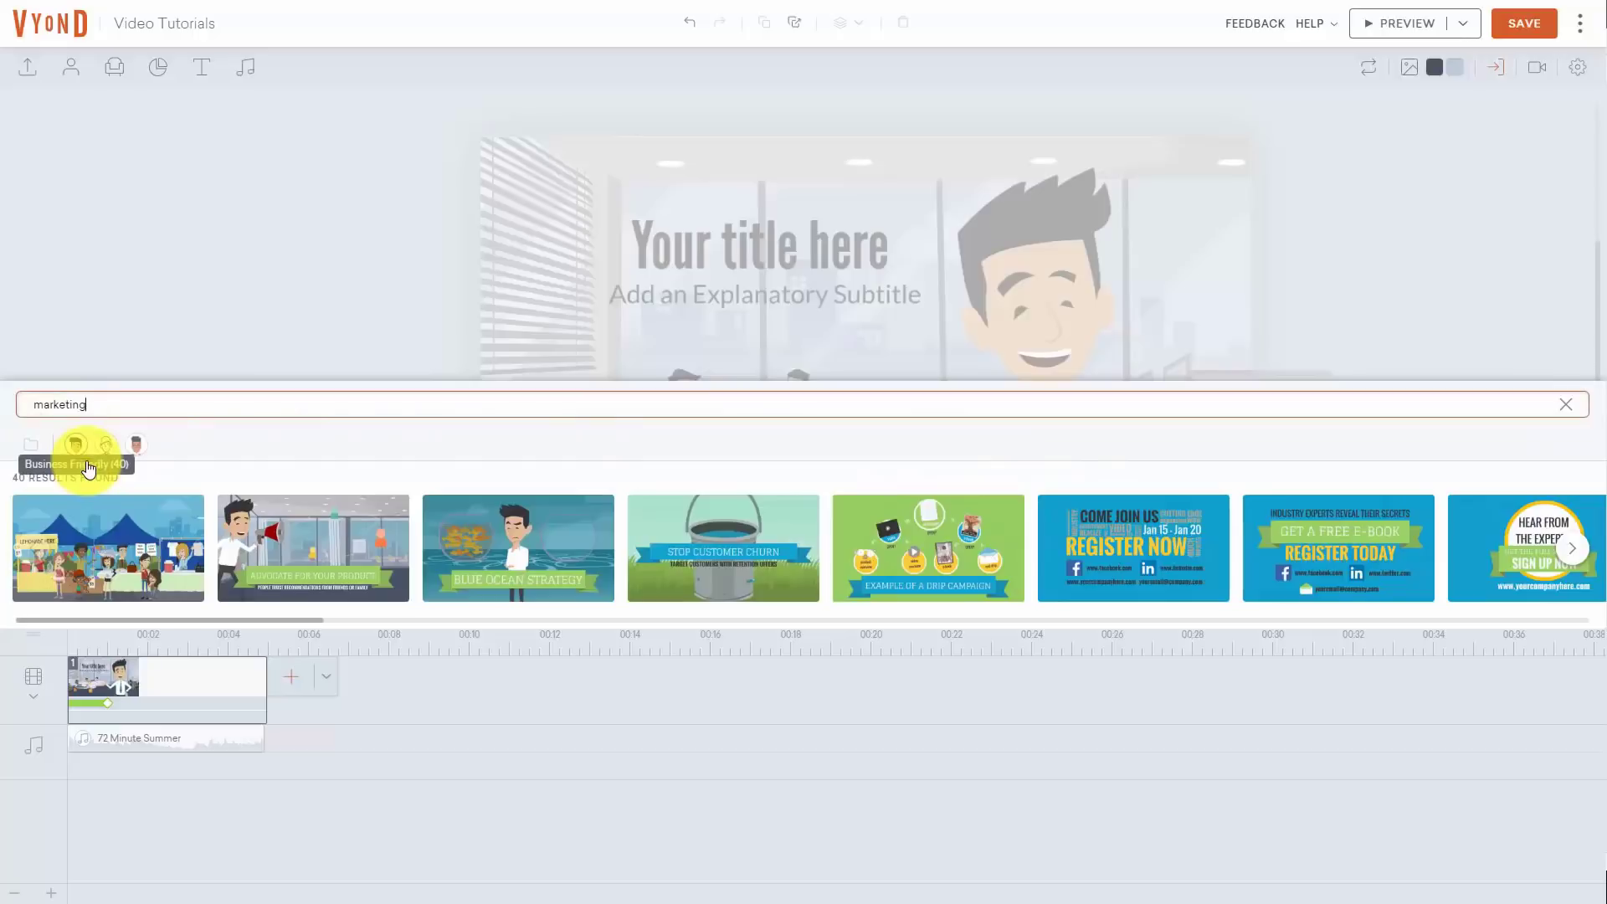
left_click(94, 527)
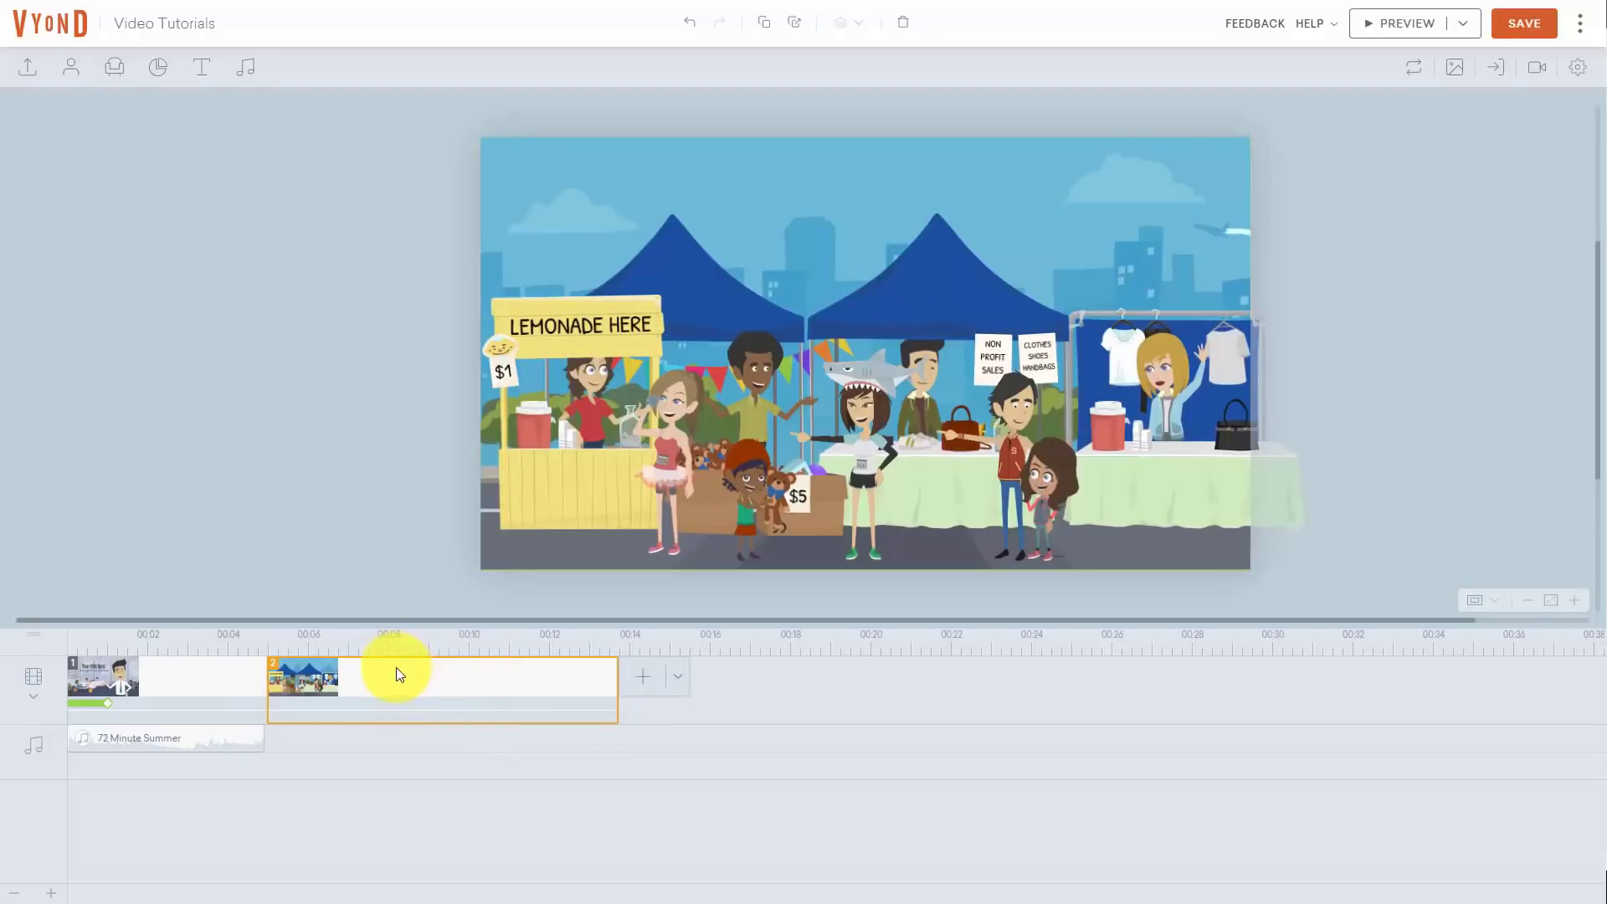
Cut the market stalls scene from the timeline and add a scene that continues the last scene
right_click(414, 680)
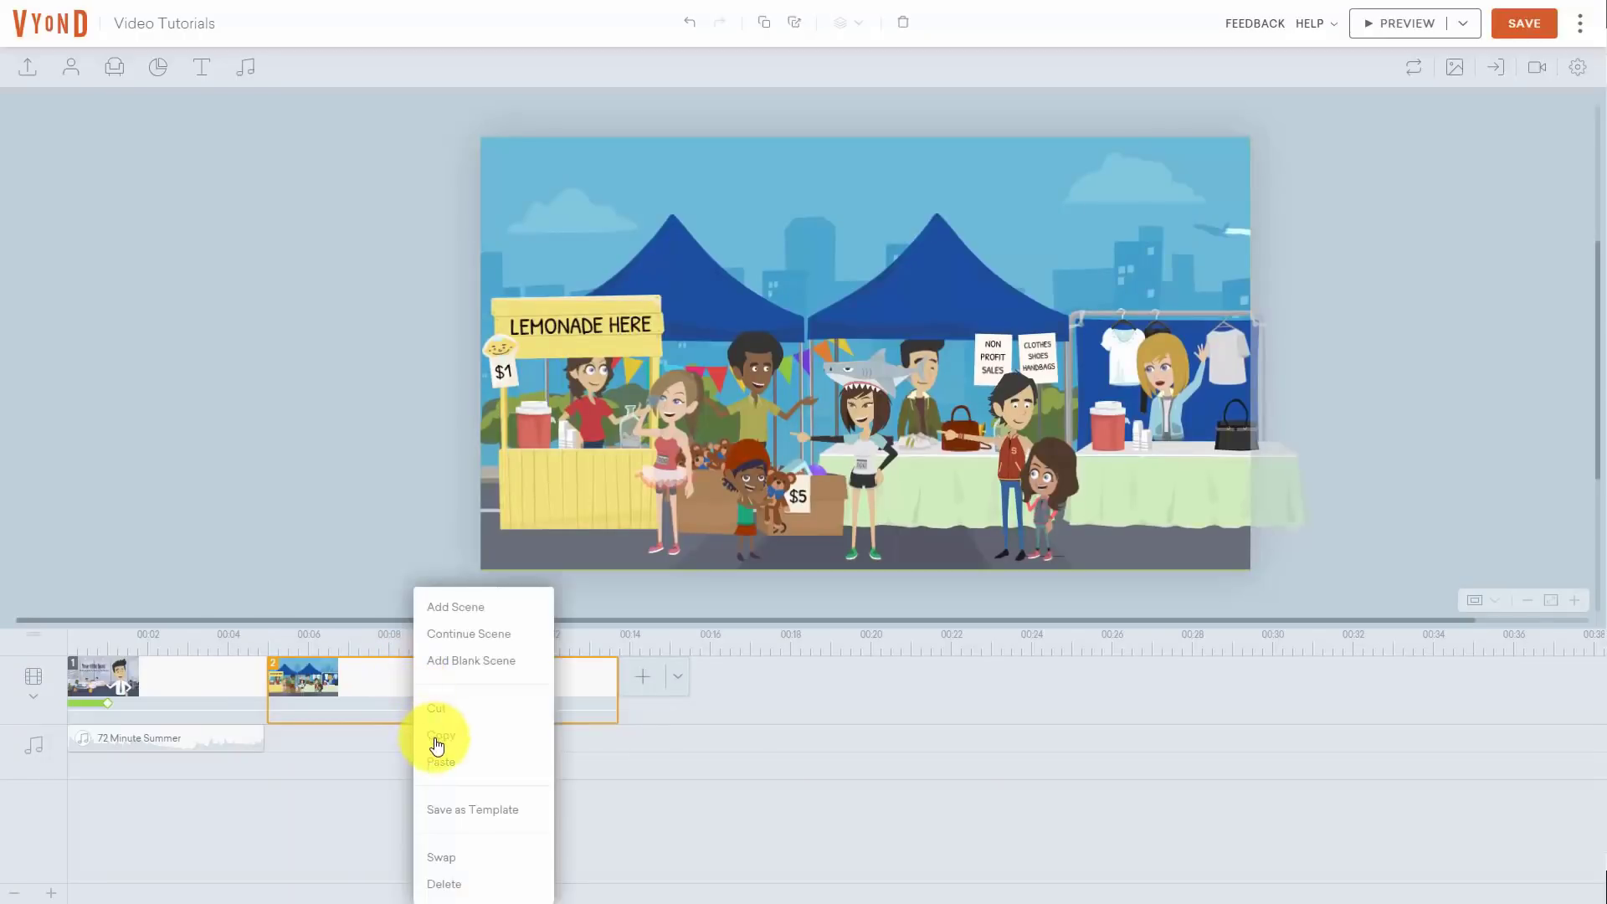
left_click(434, 712)
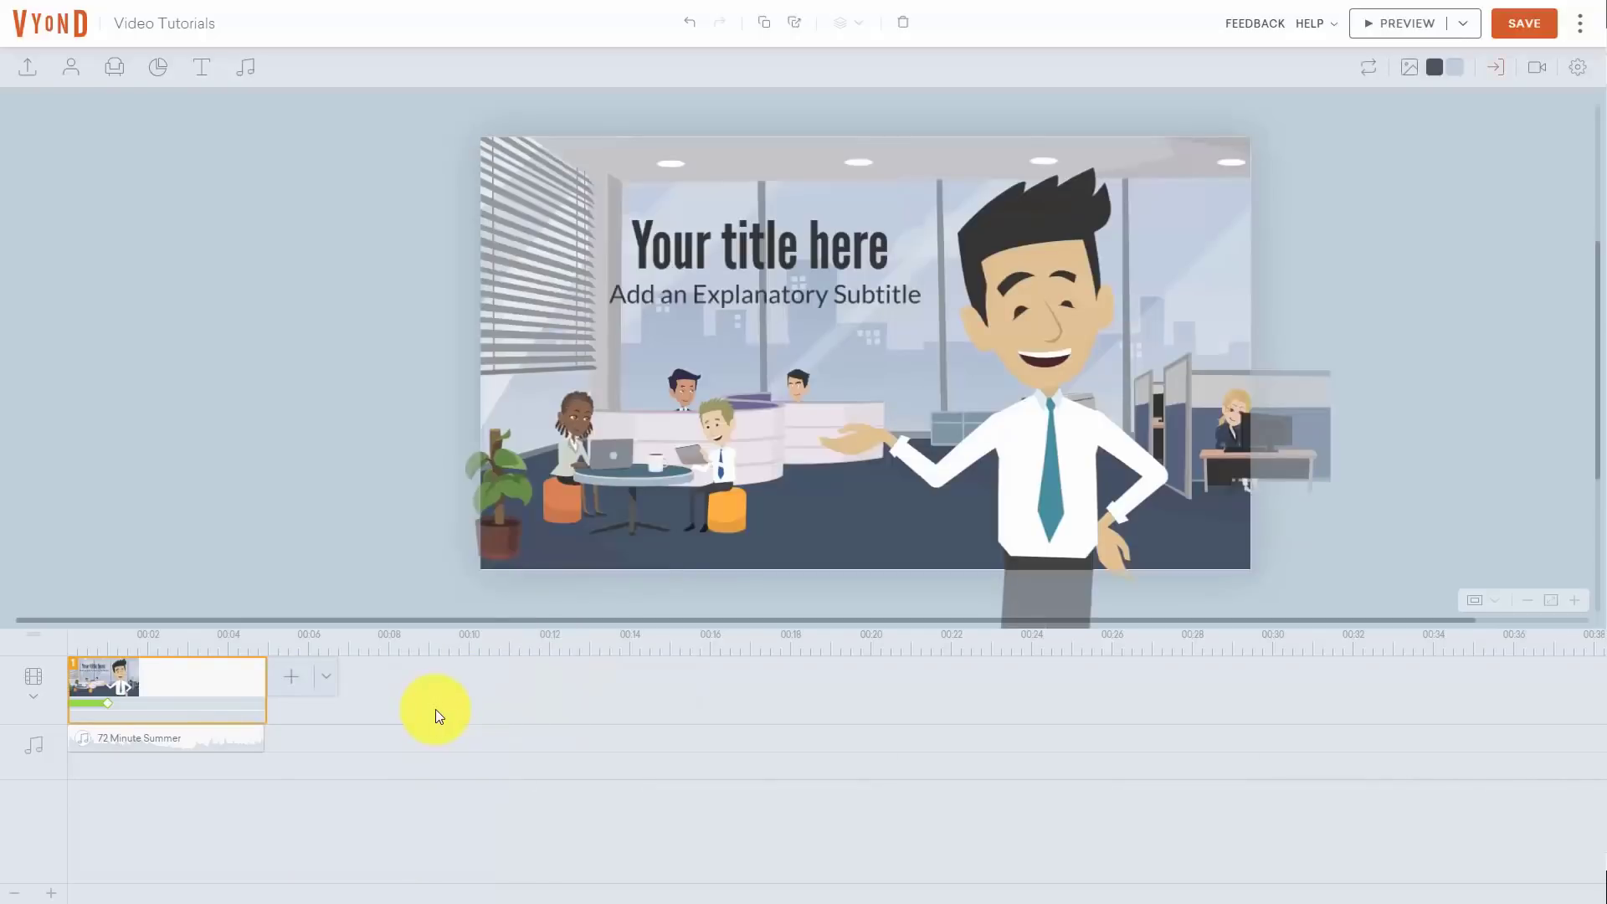
right_click(413, 681)
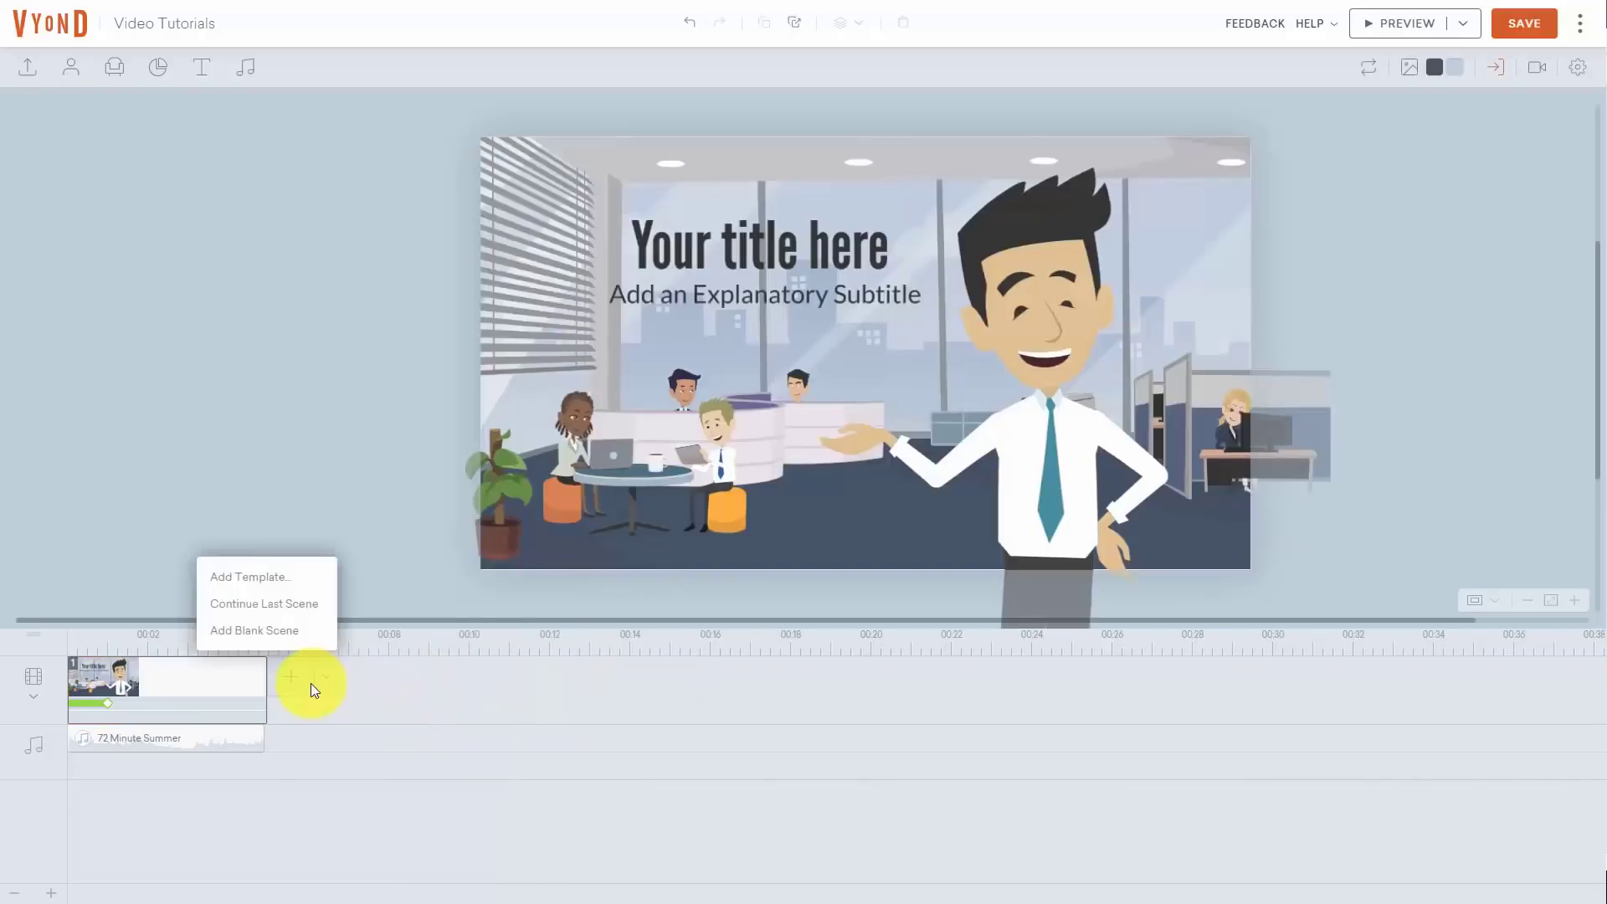
left_click(257, 603)
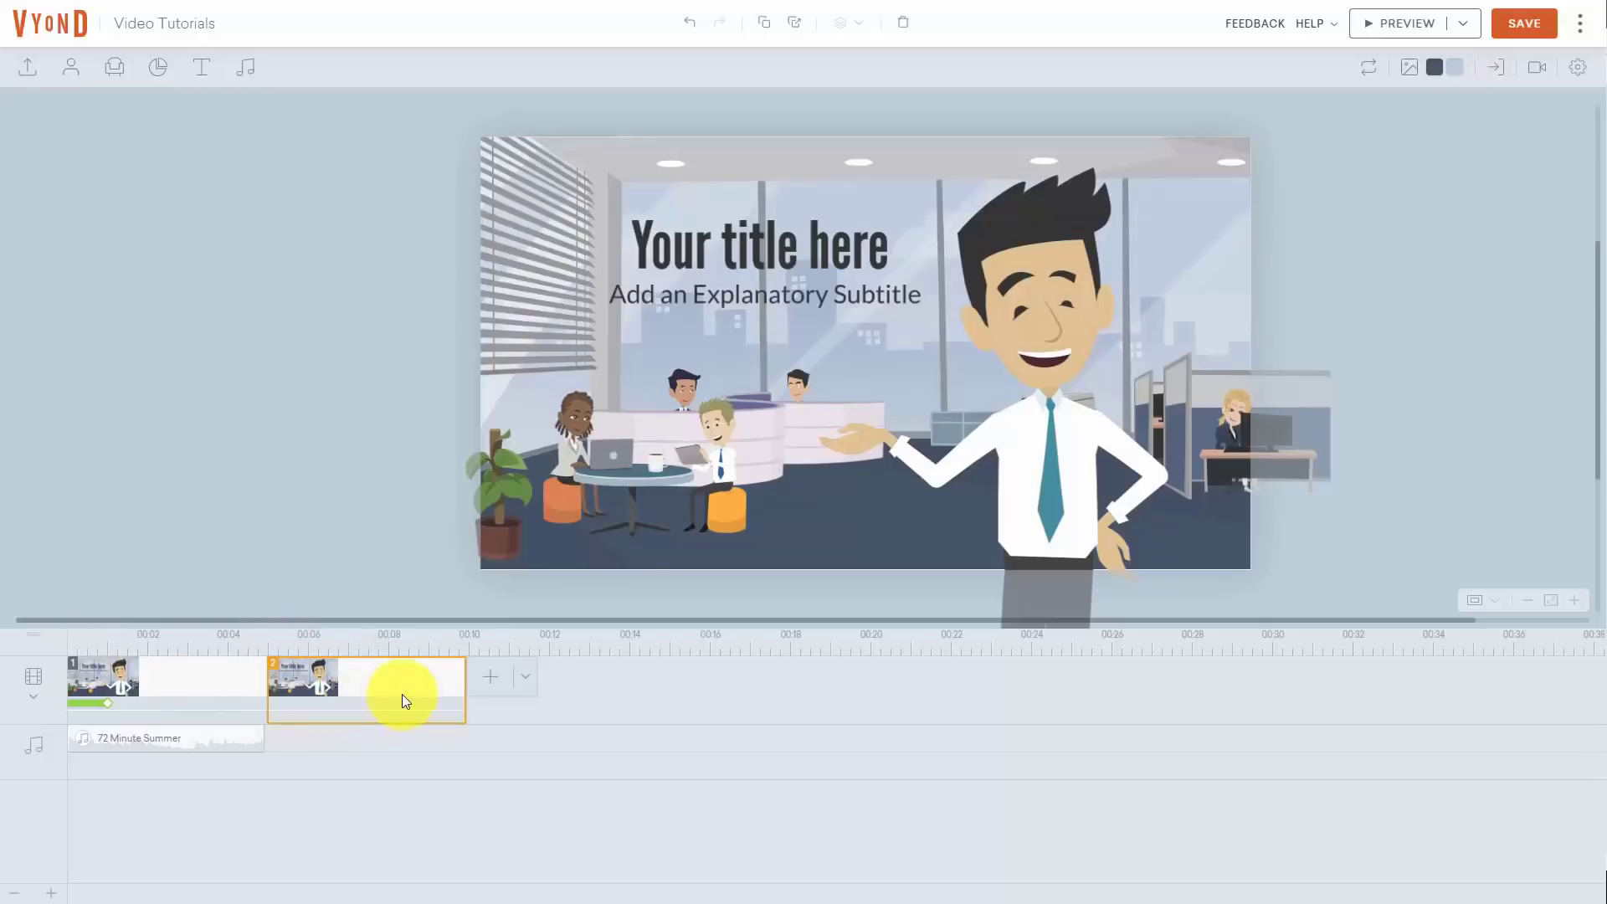
Select both scenes together, reselect only the continued second scene, and cut it from the timeline
left_click(206, 679, "shift")
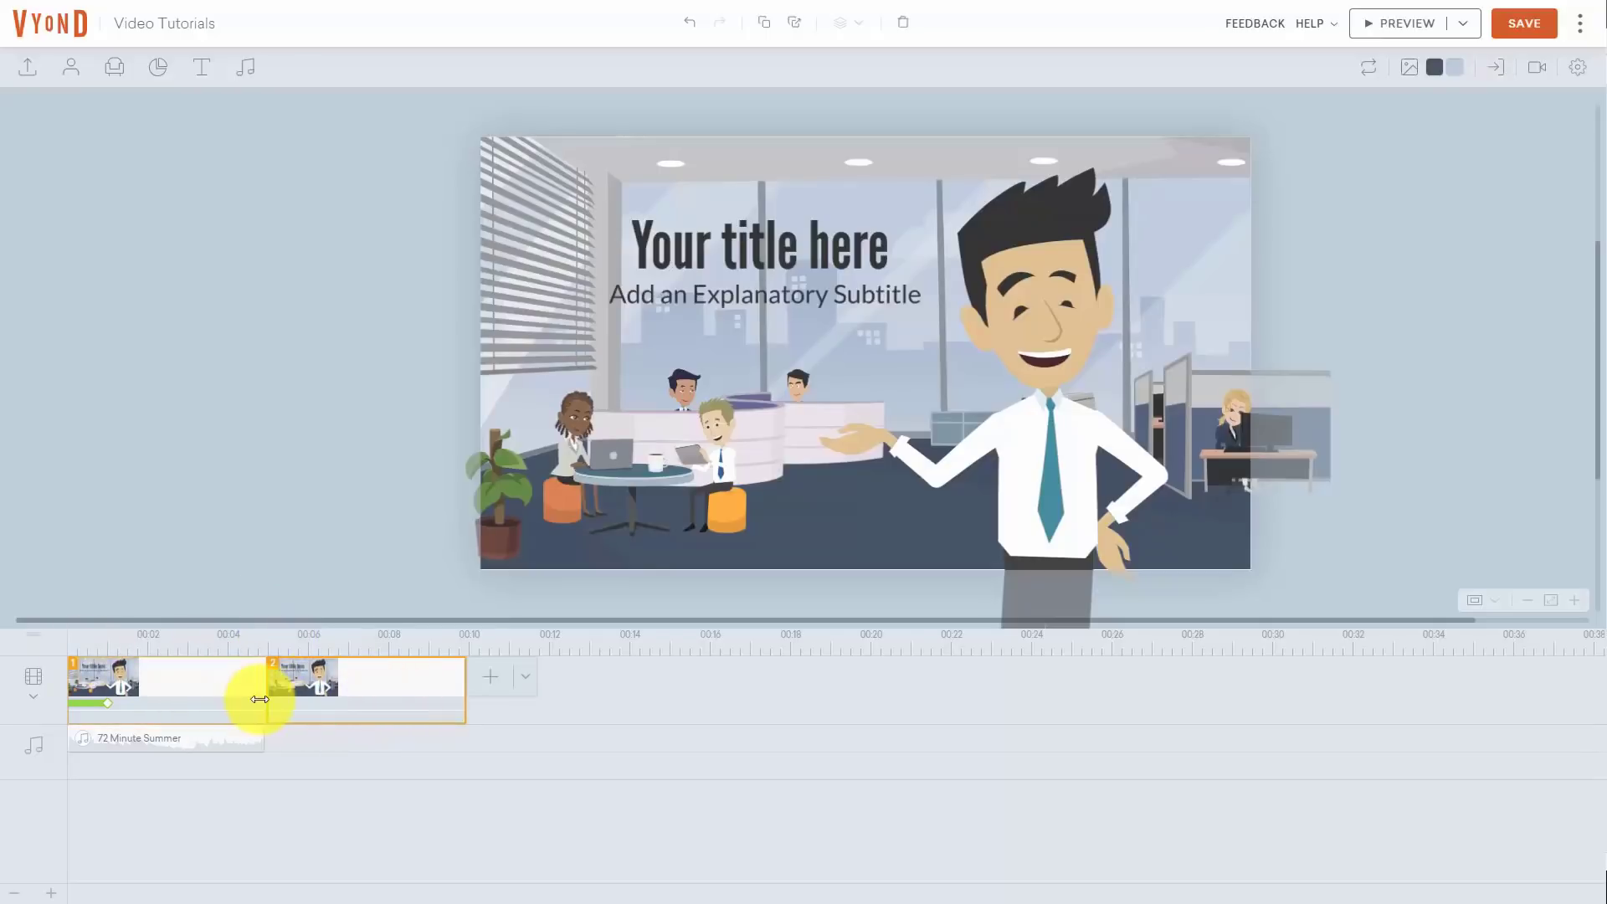
left_click(297, 681)
right_click(397, 680)
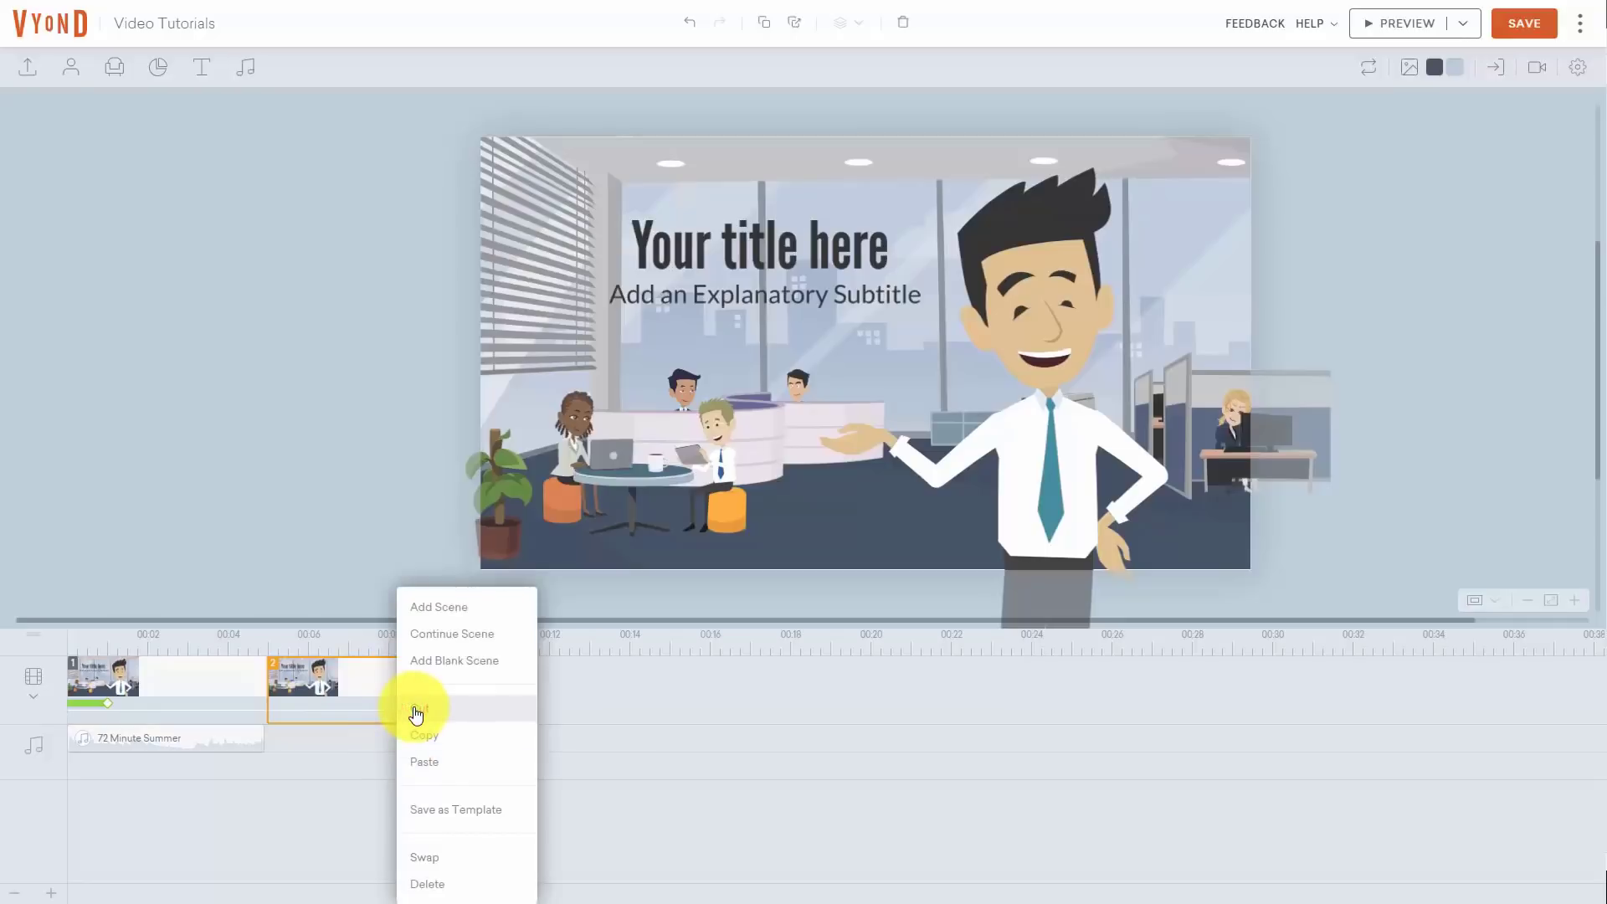
left_click(416, 714)
Add a blank scene after the first scene
left_click(325, 678)
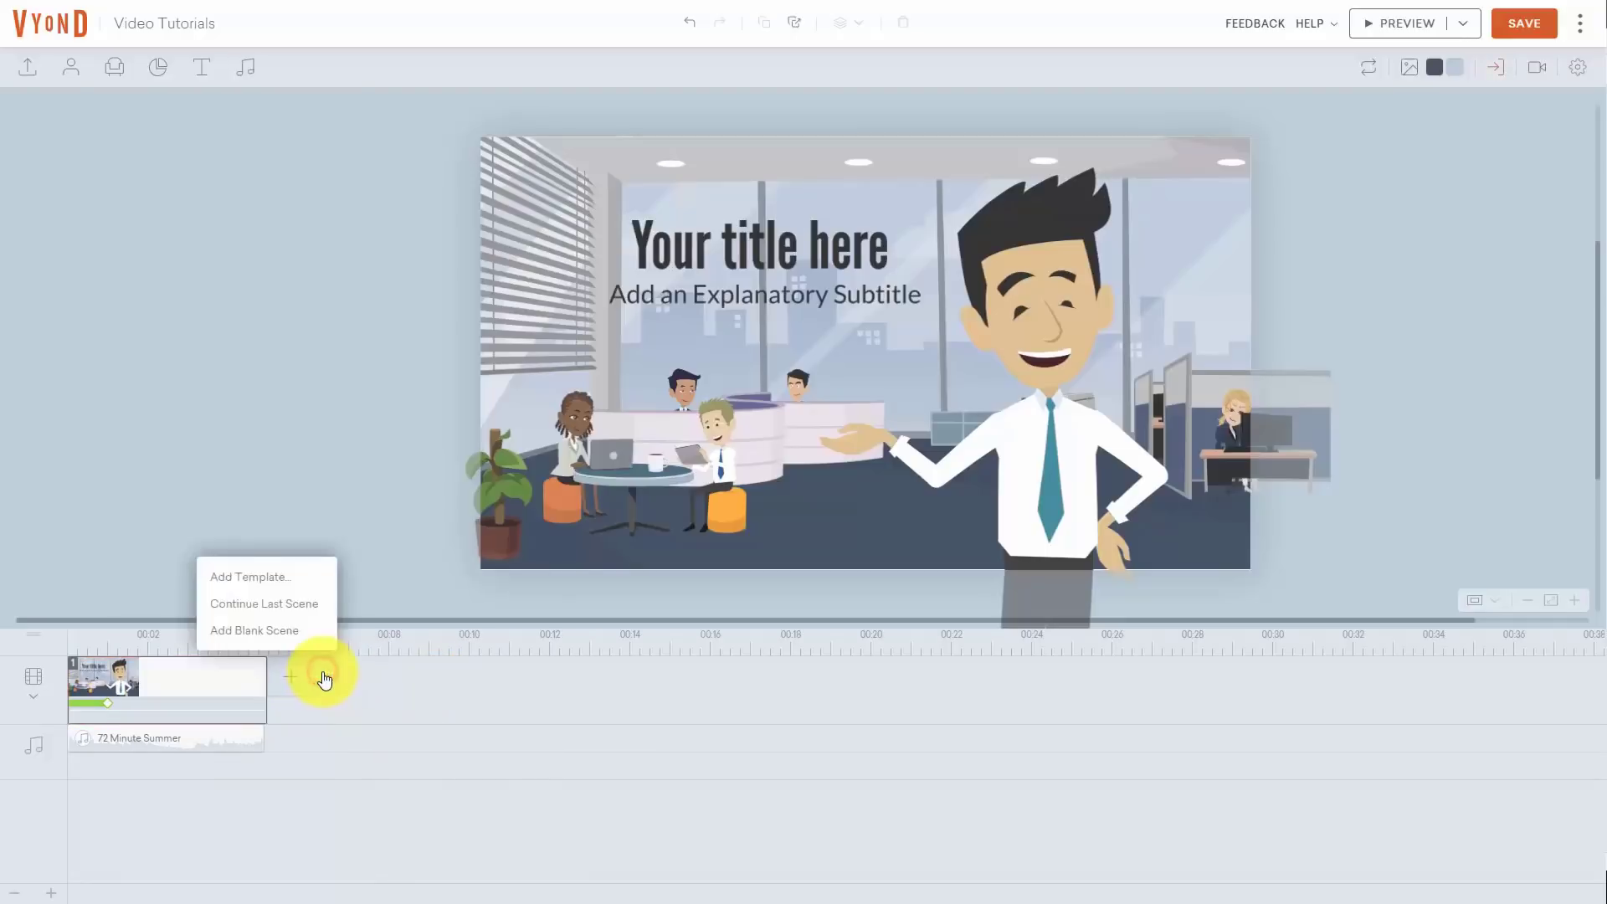
left_click(262, 633)
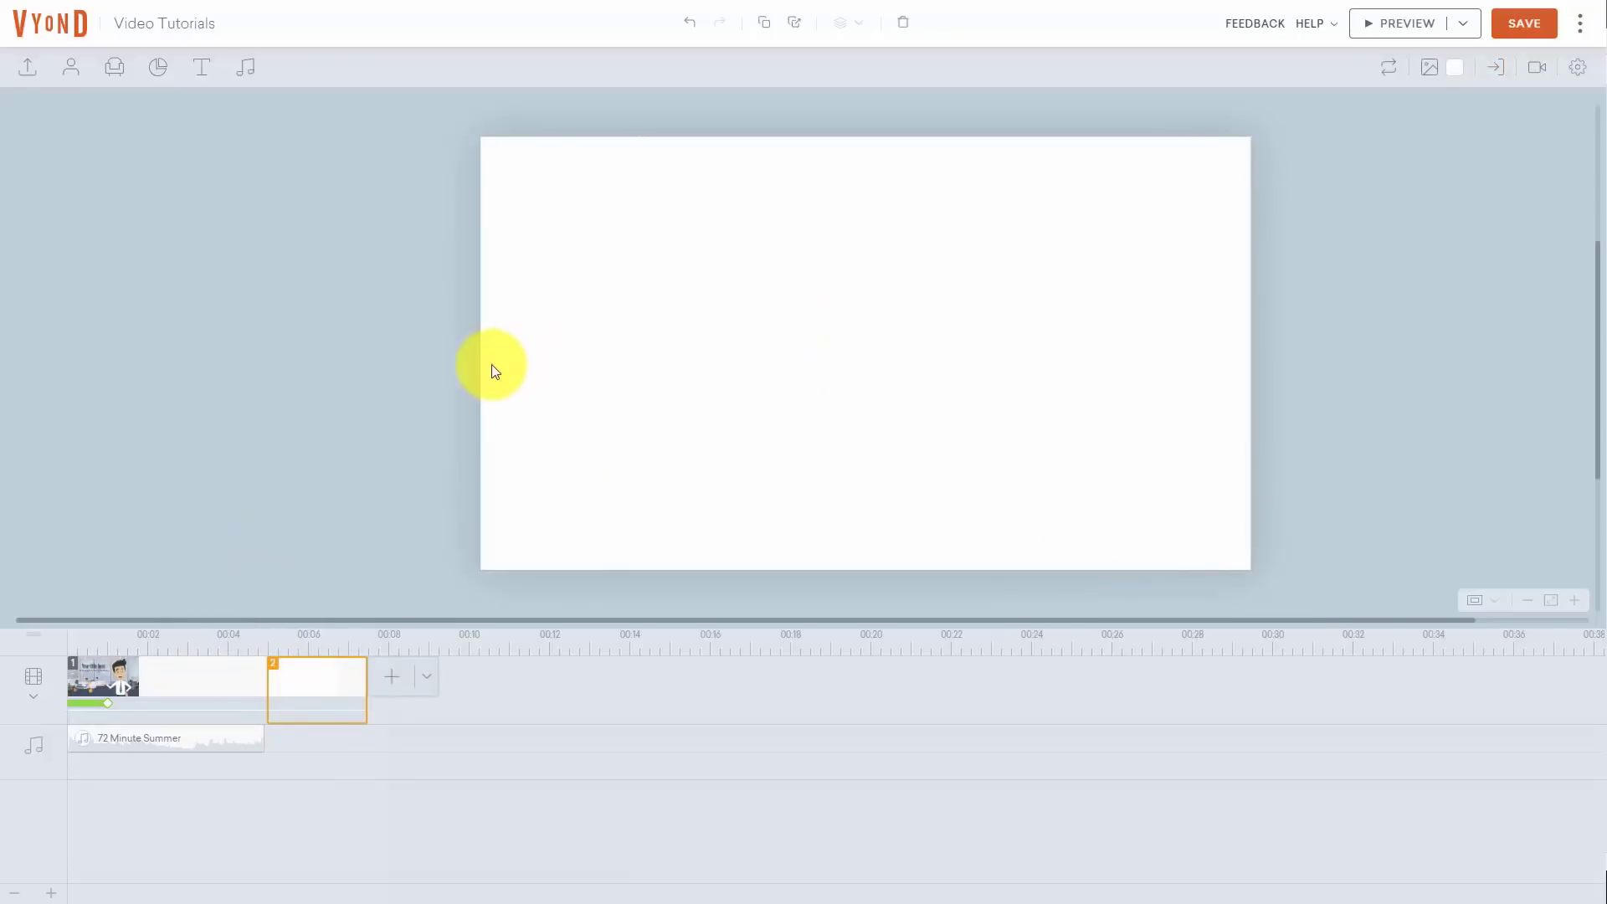
left_click(505, 459)
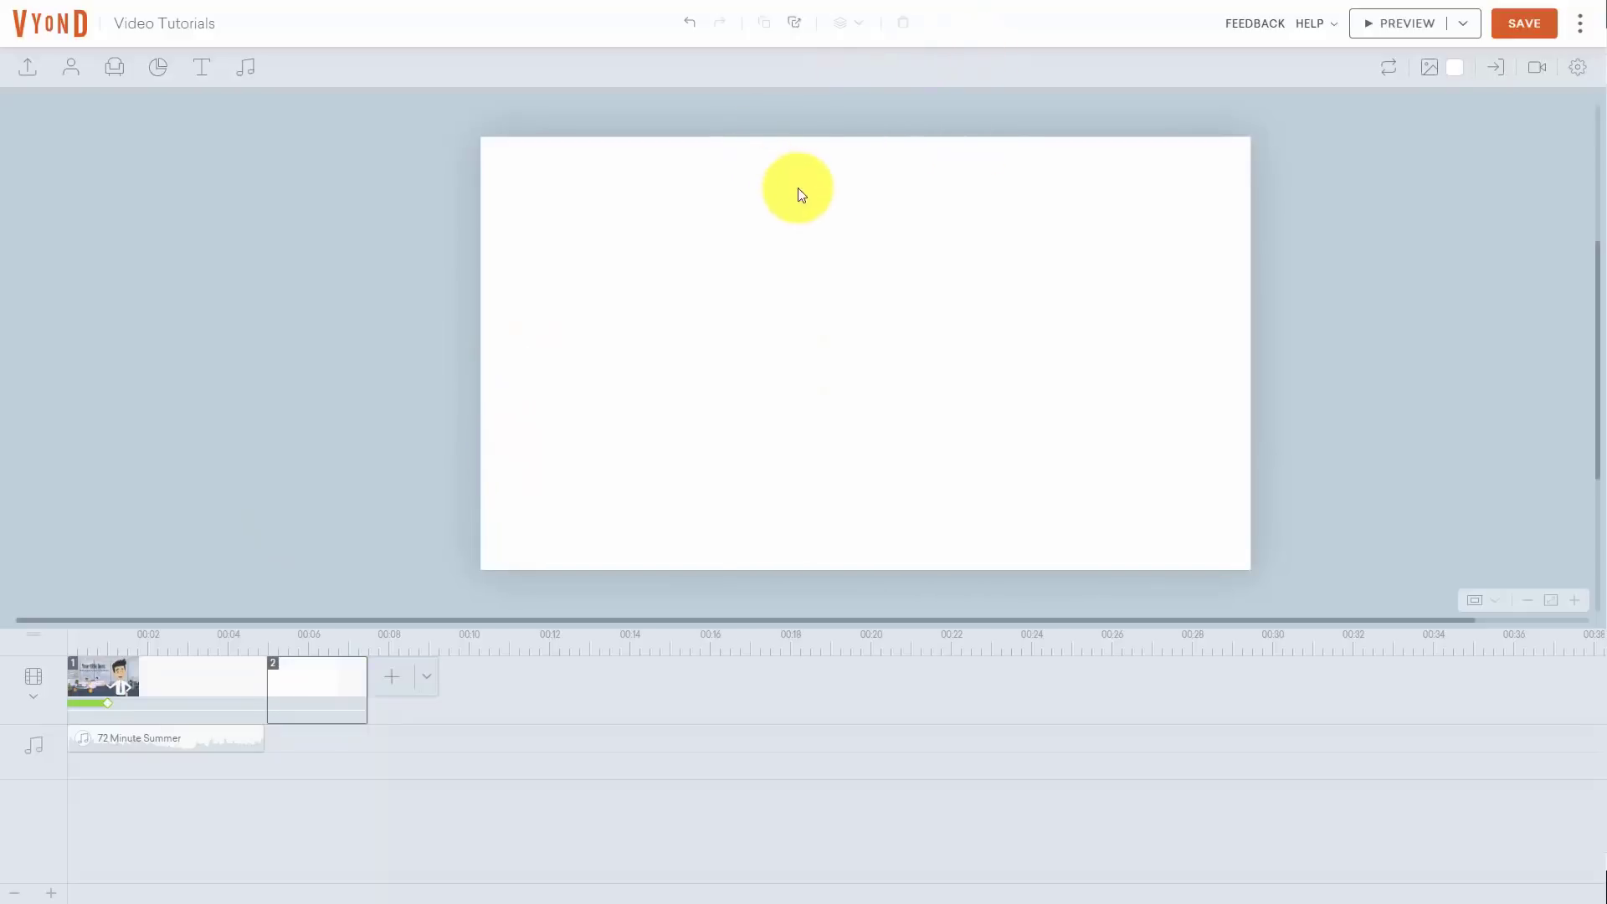
Set the blank scene's background colour to dark red #723030
left_click(1454, 69)
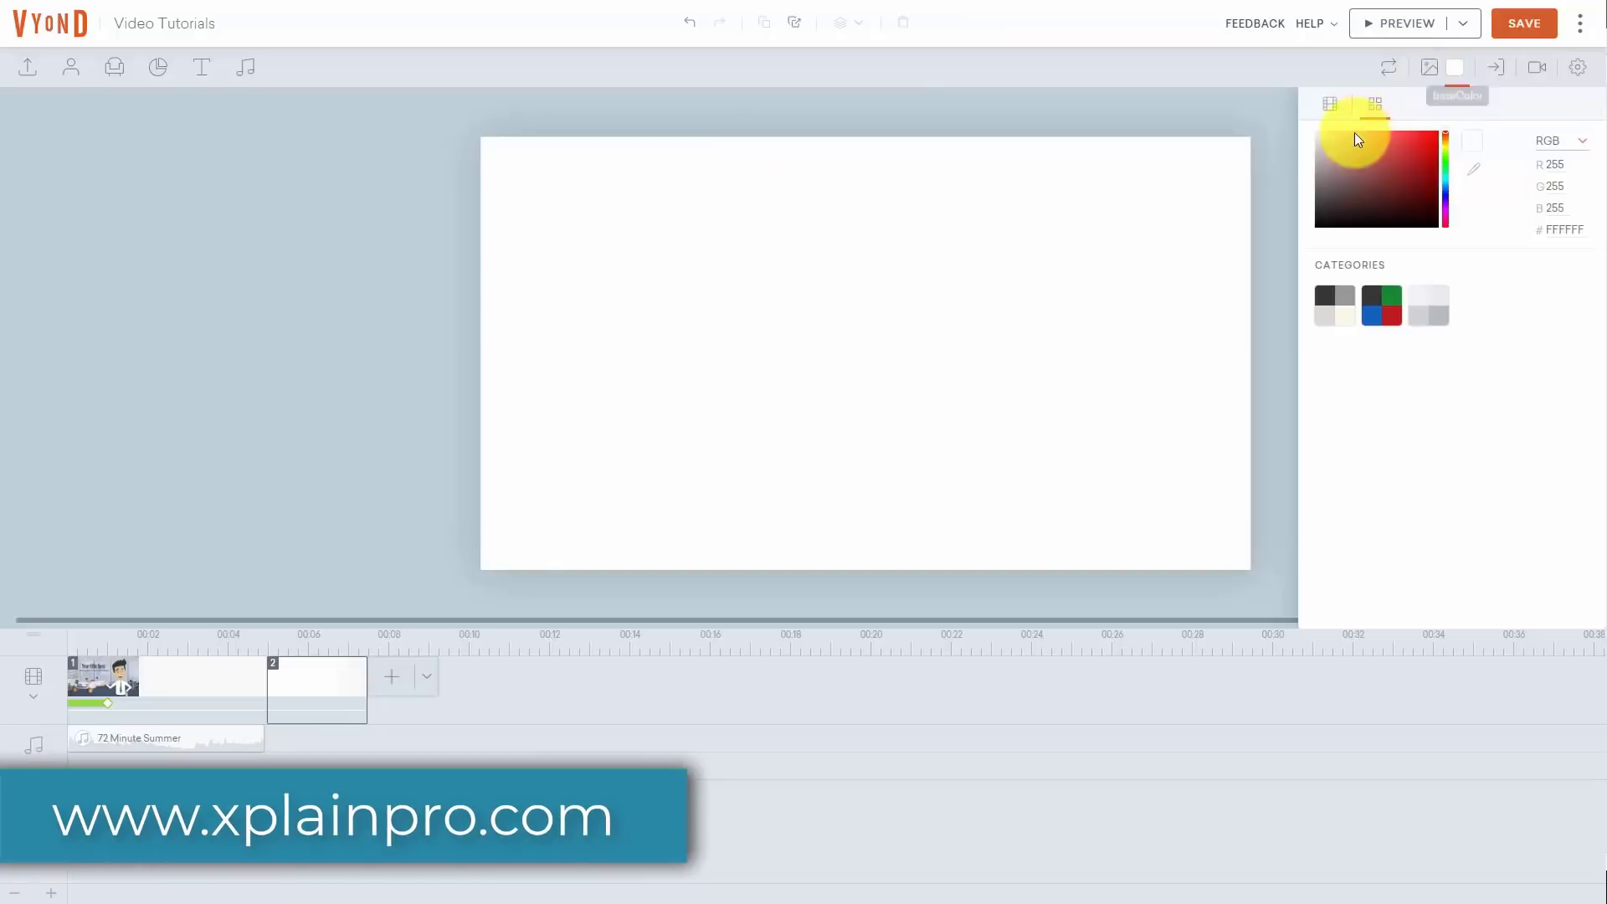
left_click(1345, 146)
left_click(1388, 186)
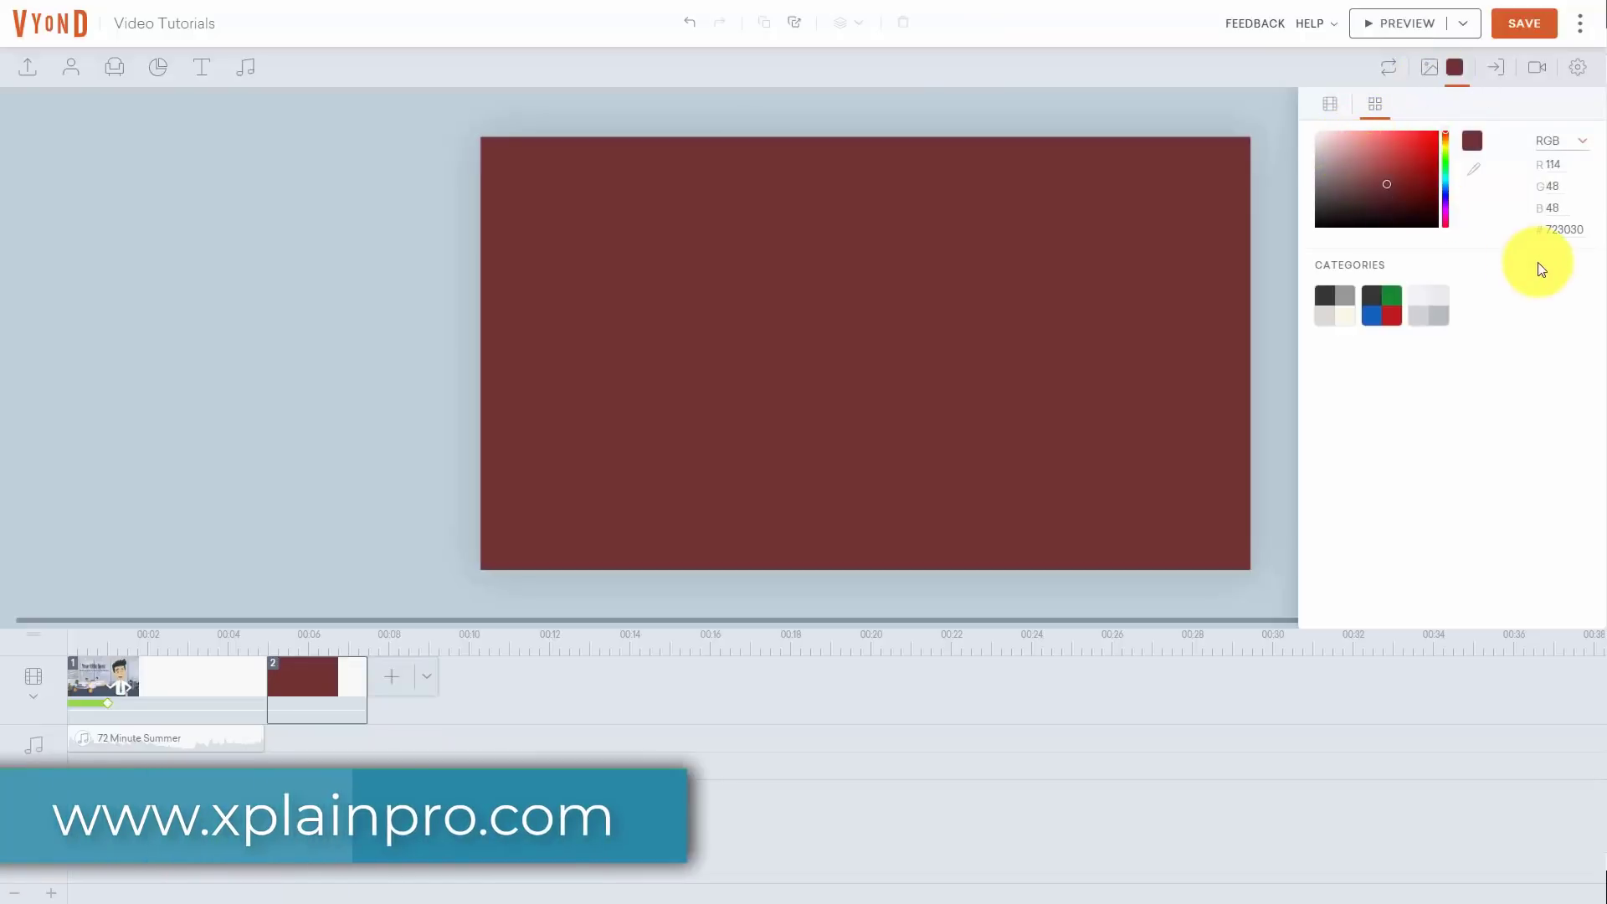
Apply the airport window background with the airplane to the second scene and view the colours used in this video
left_click(1430, 70)
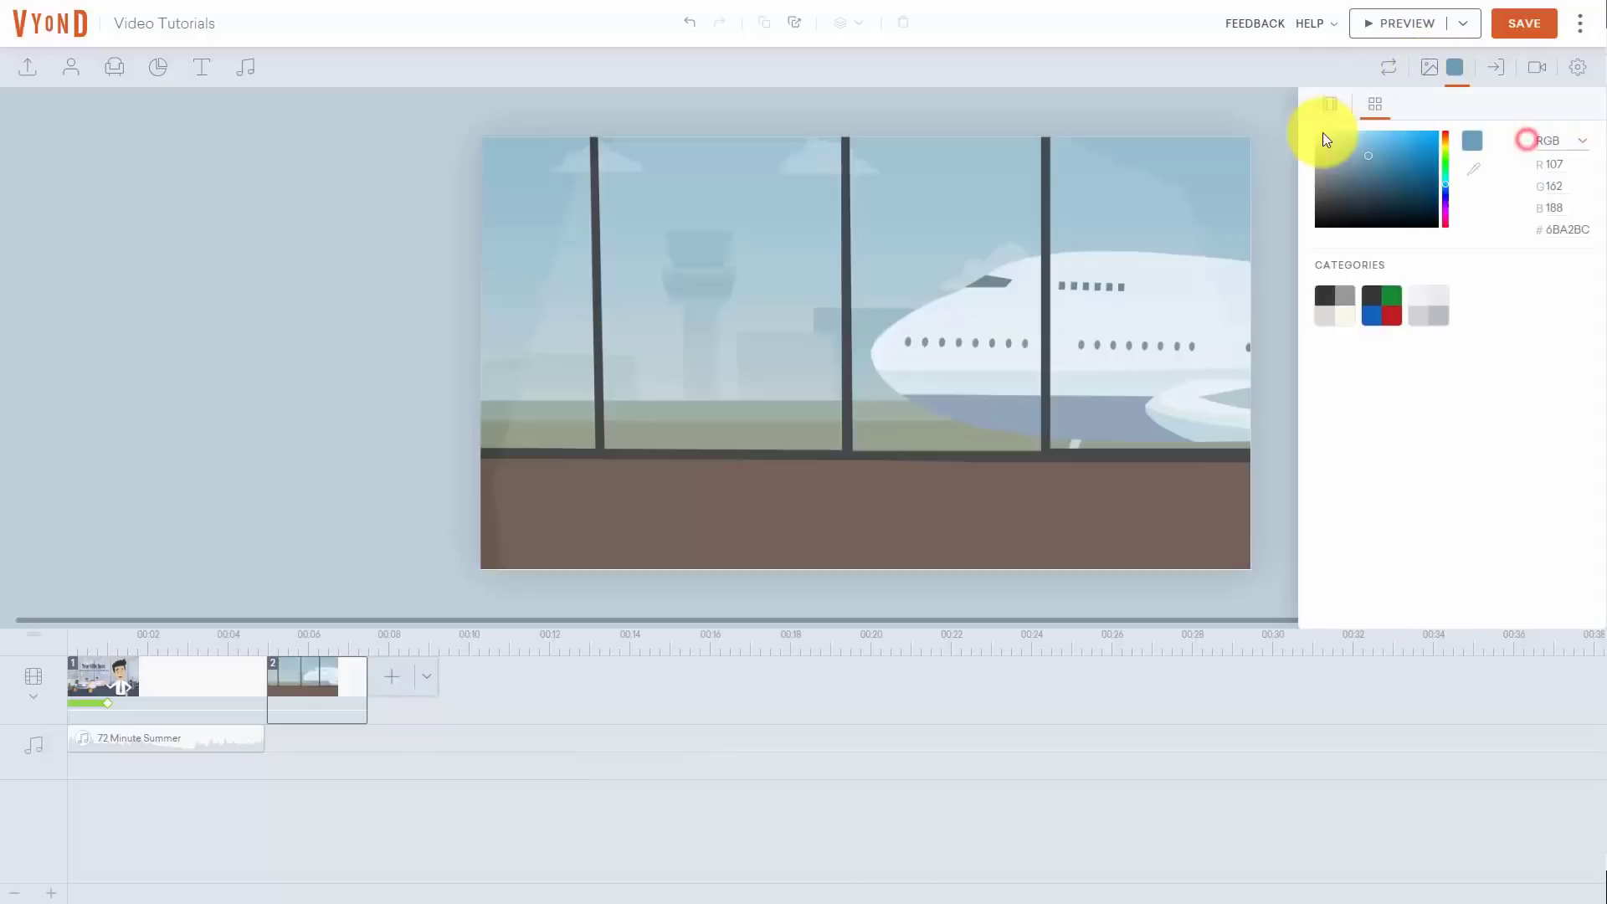
left_click(1326, 107)
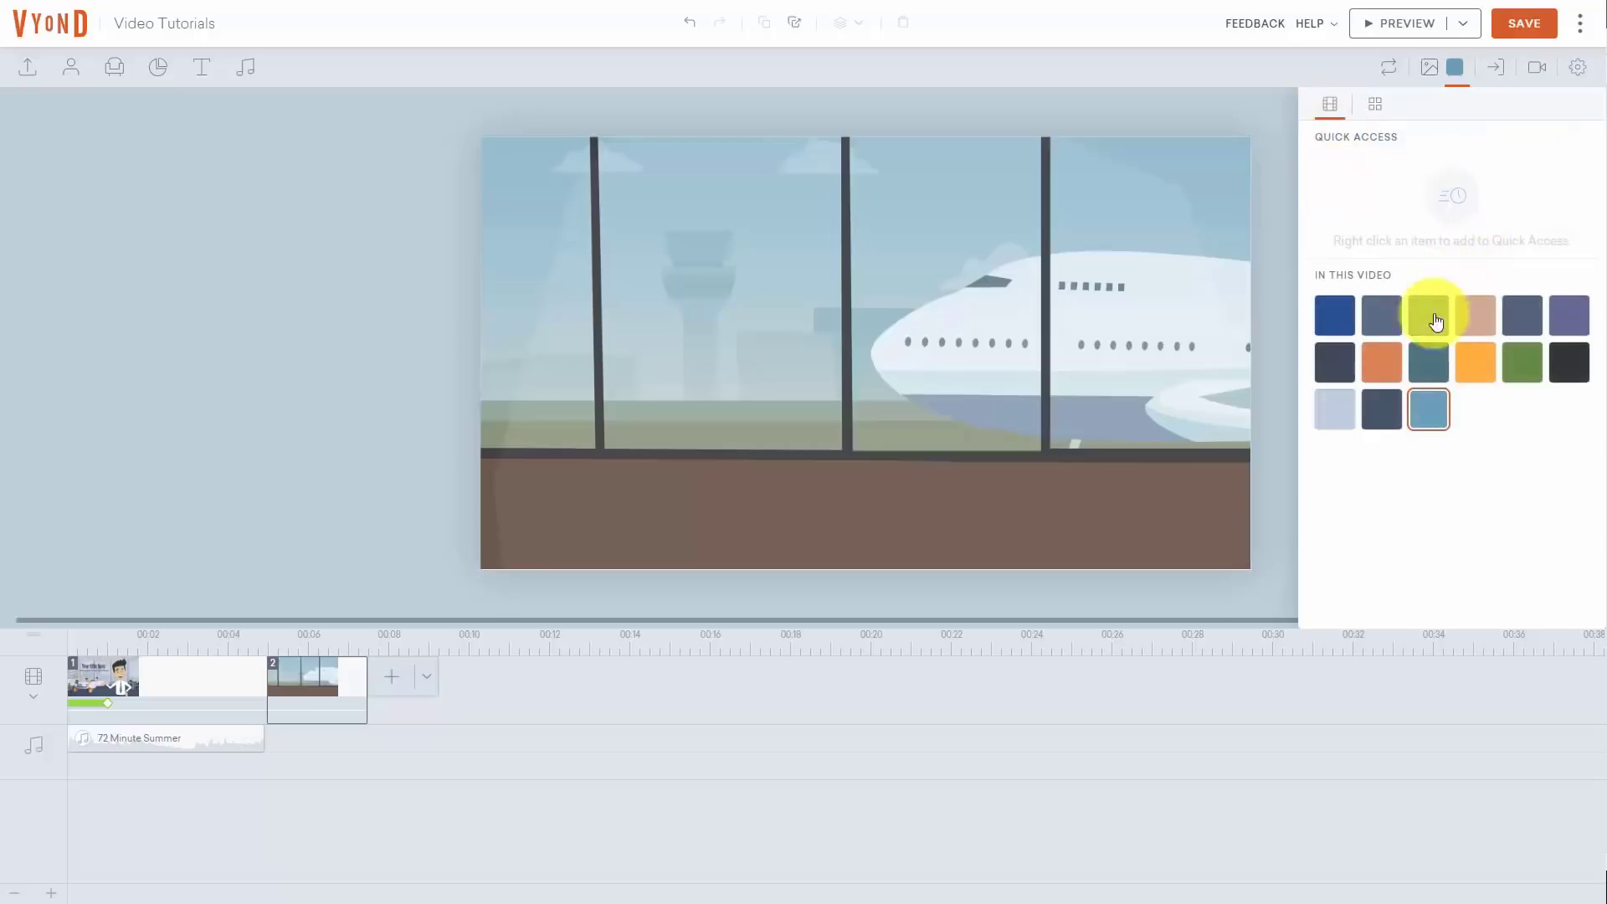
left_click(1283, 194)
Remove the airport background from the second scene
left_click(1426, 75)
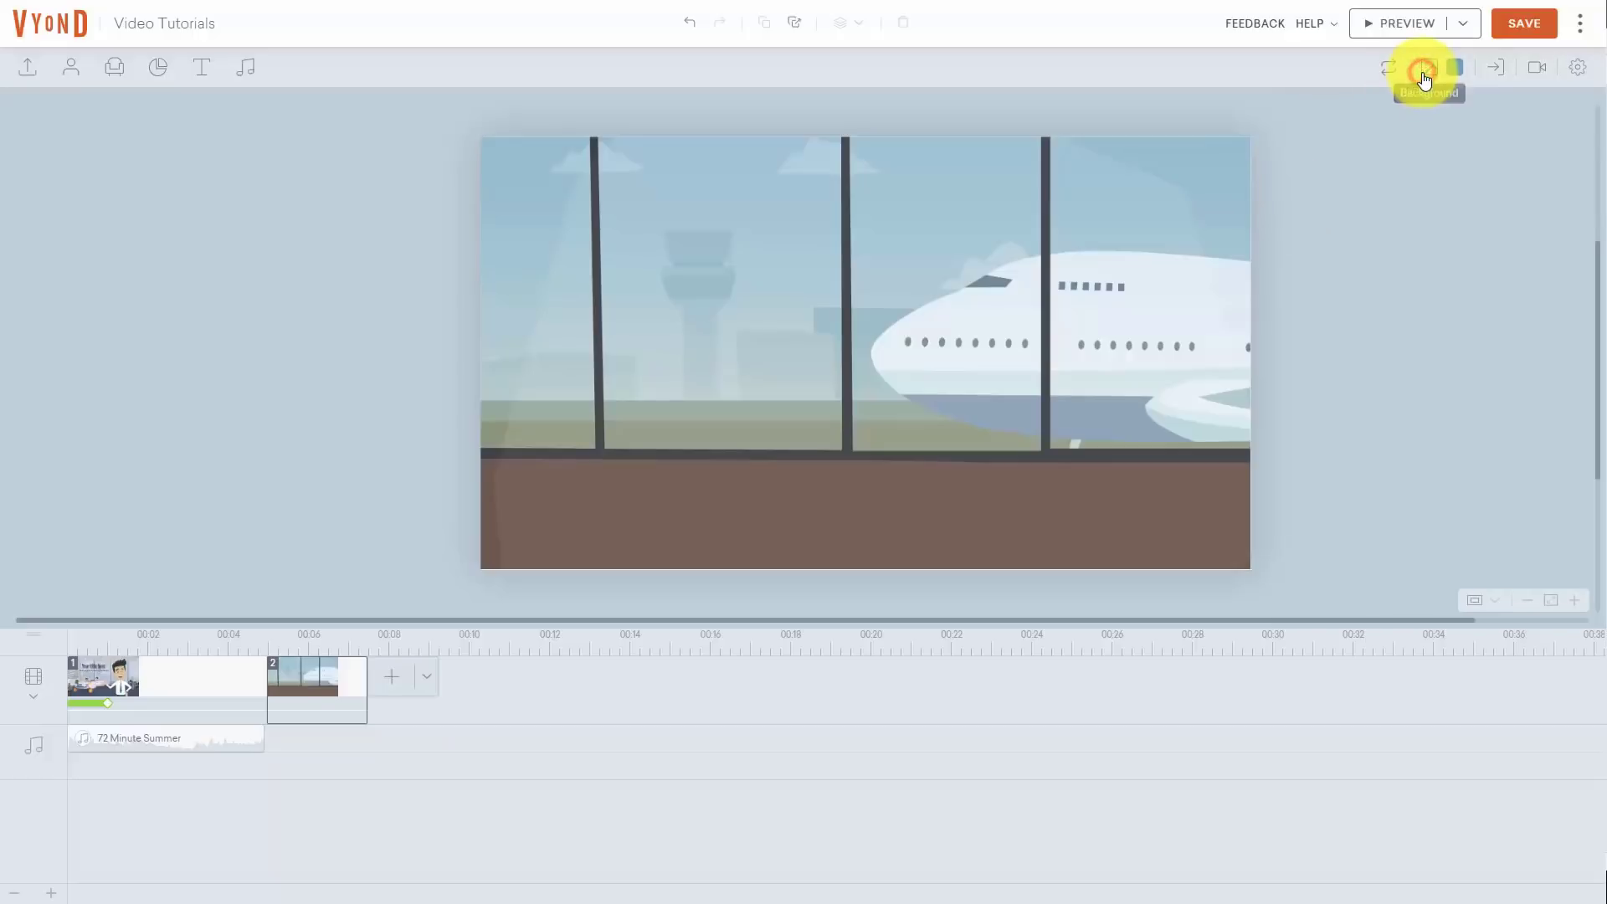
left_click(1566, 104)
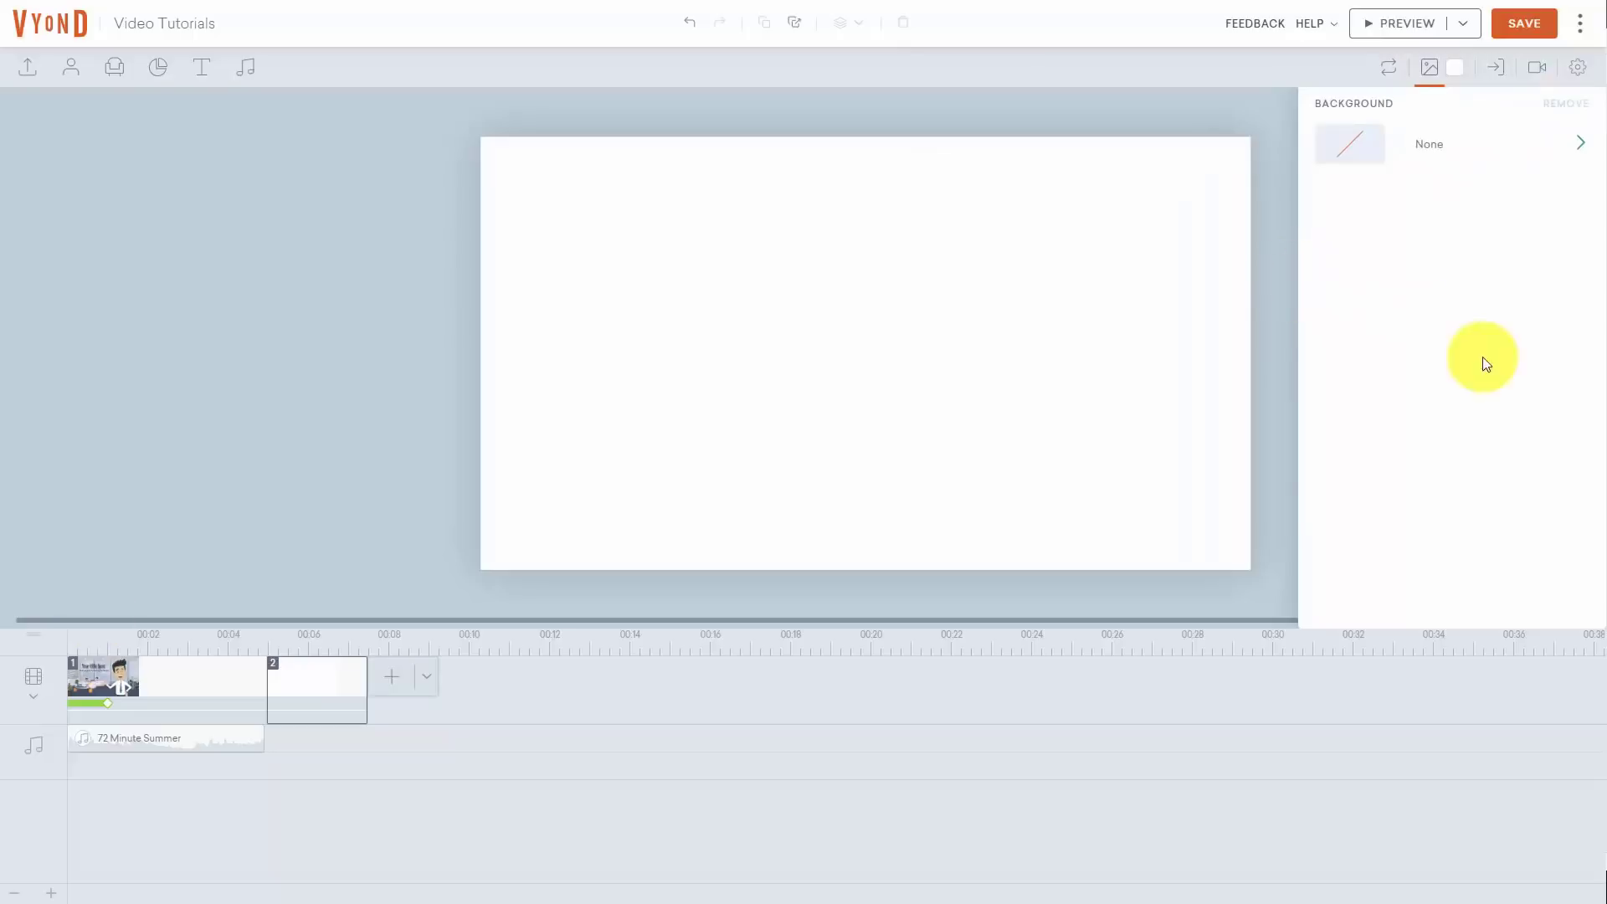
Cut the blank second scene and add the Blue Ocean Strategy scene from the marketing templates in its place
right_click(344, 680)
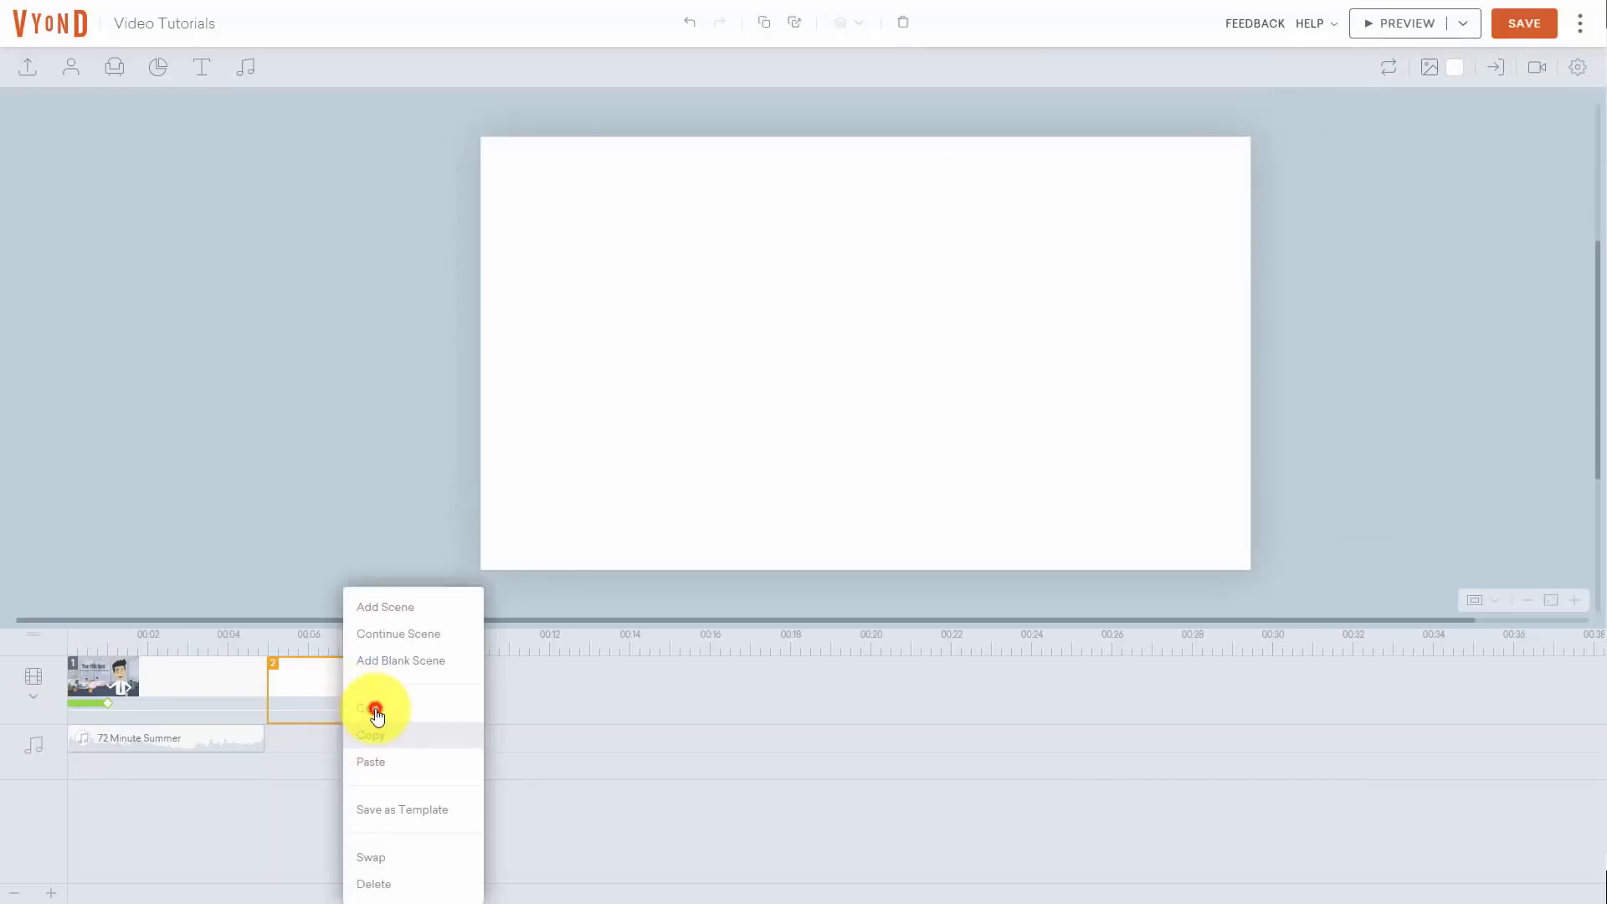
left_click(374, 711)
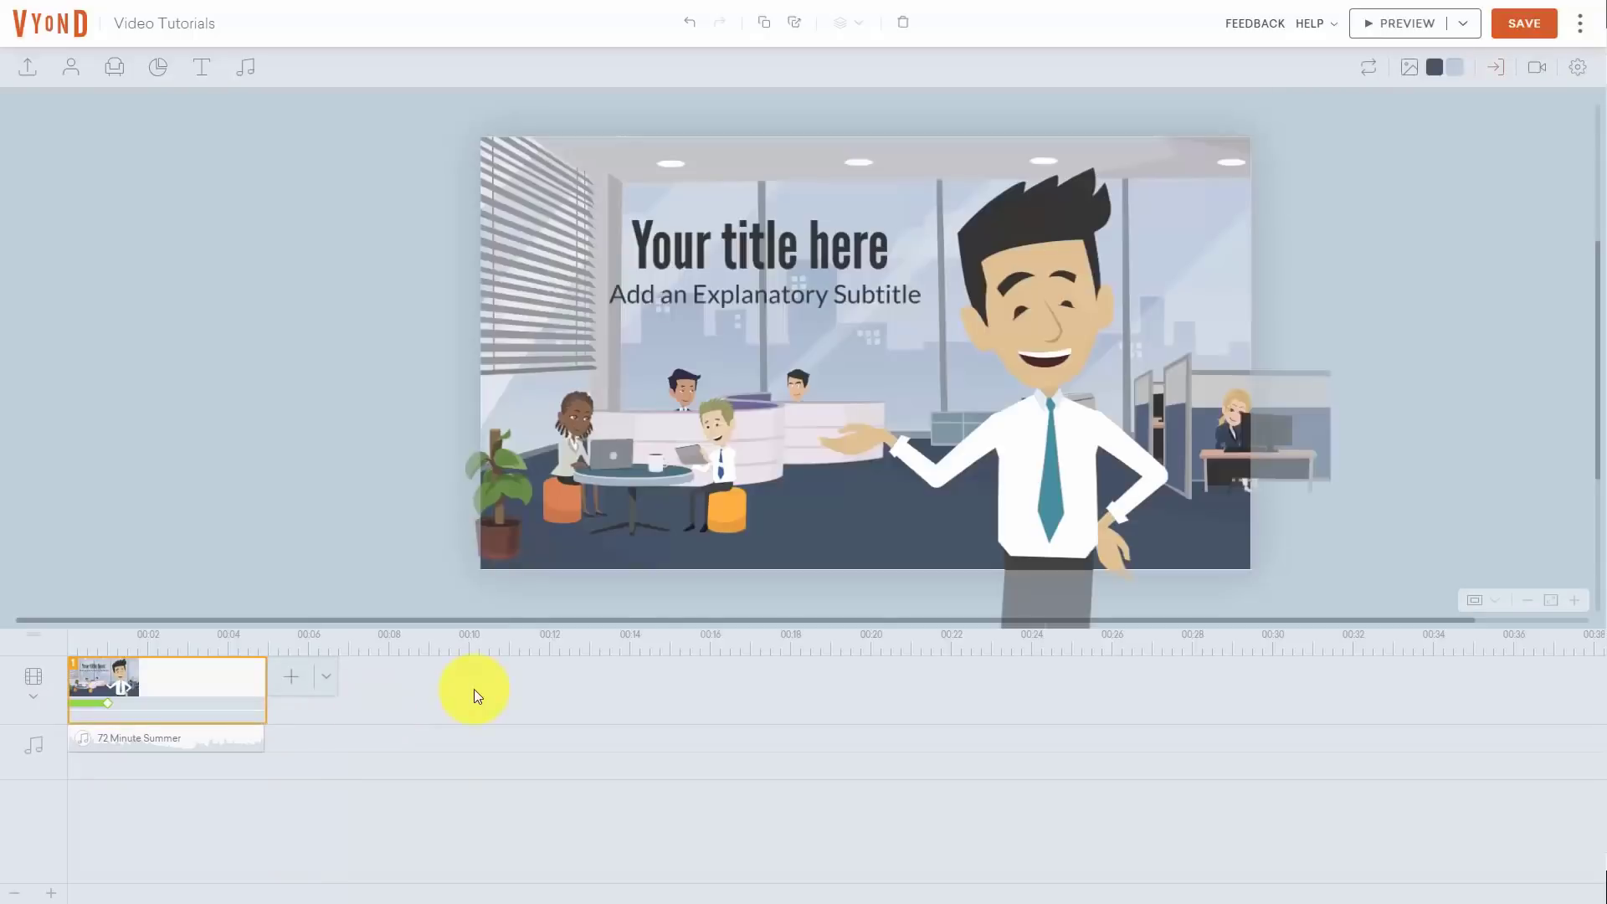
left_click(292, 680)
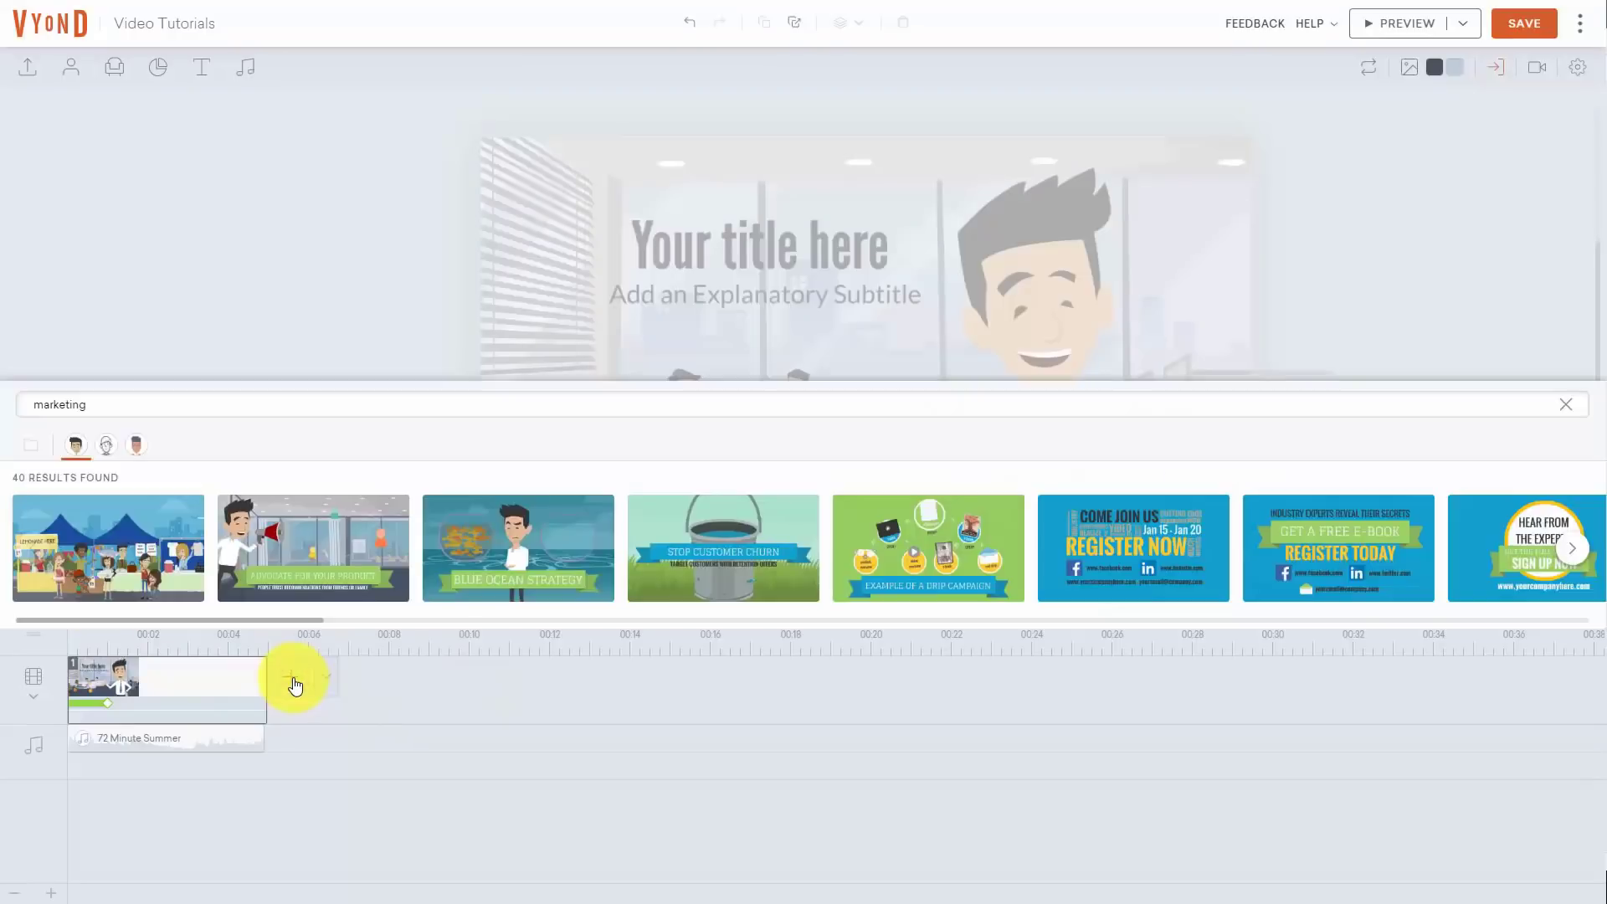
left_click(517, 542)
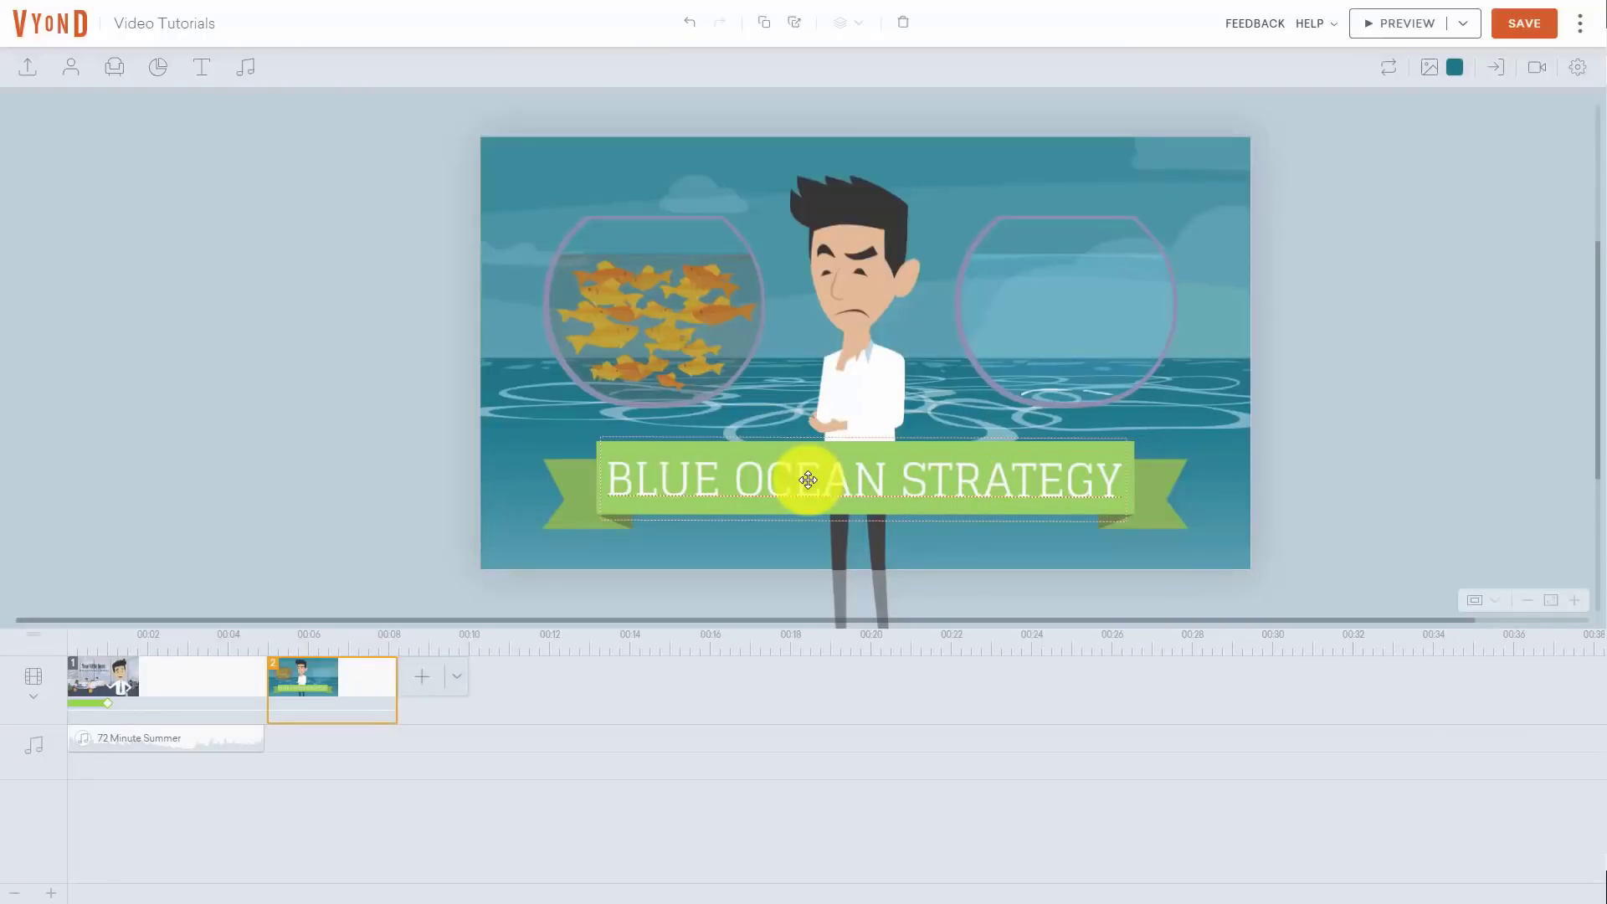
Add the Stop Customer Churn marketing template as the third scene and save the video
left_click(427, 682)
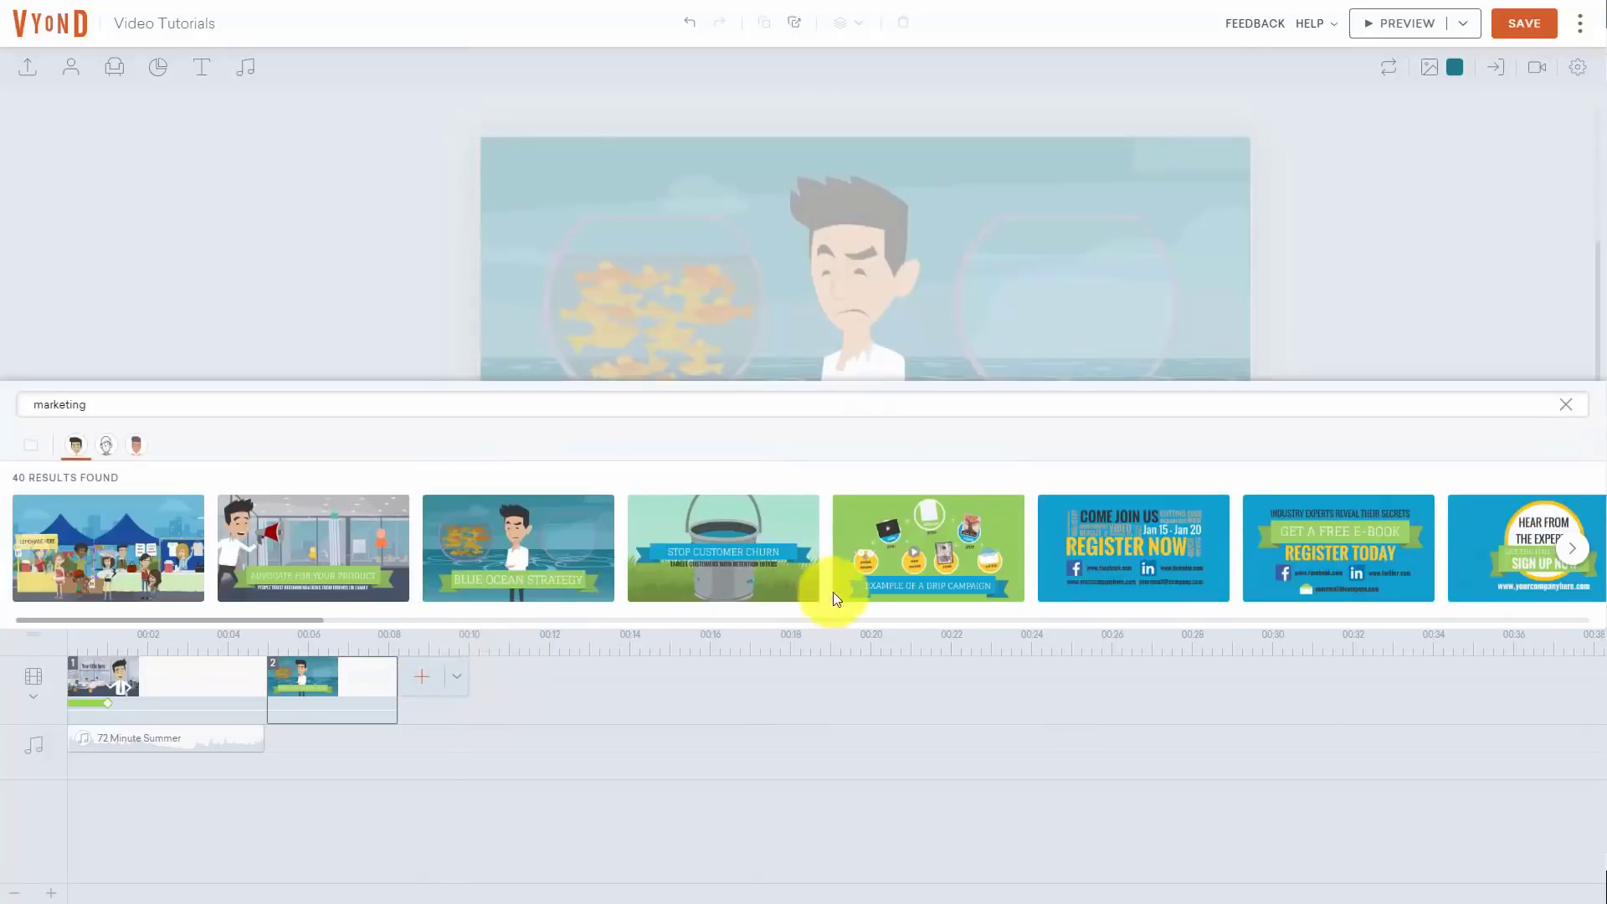
left_click(746, 556)
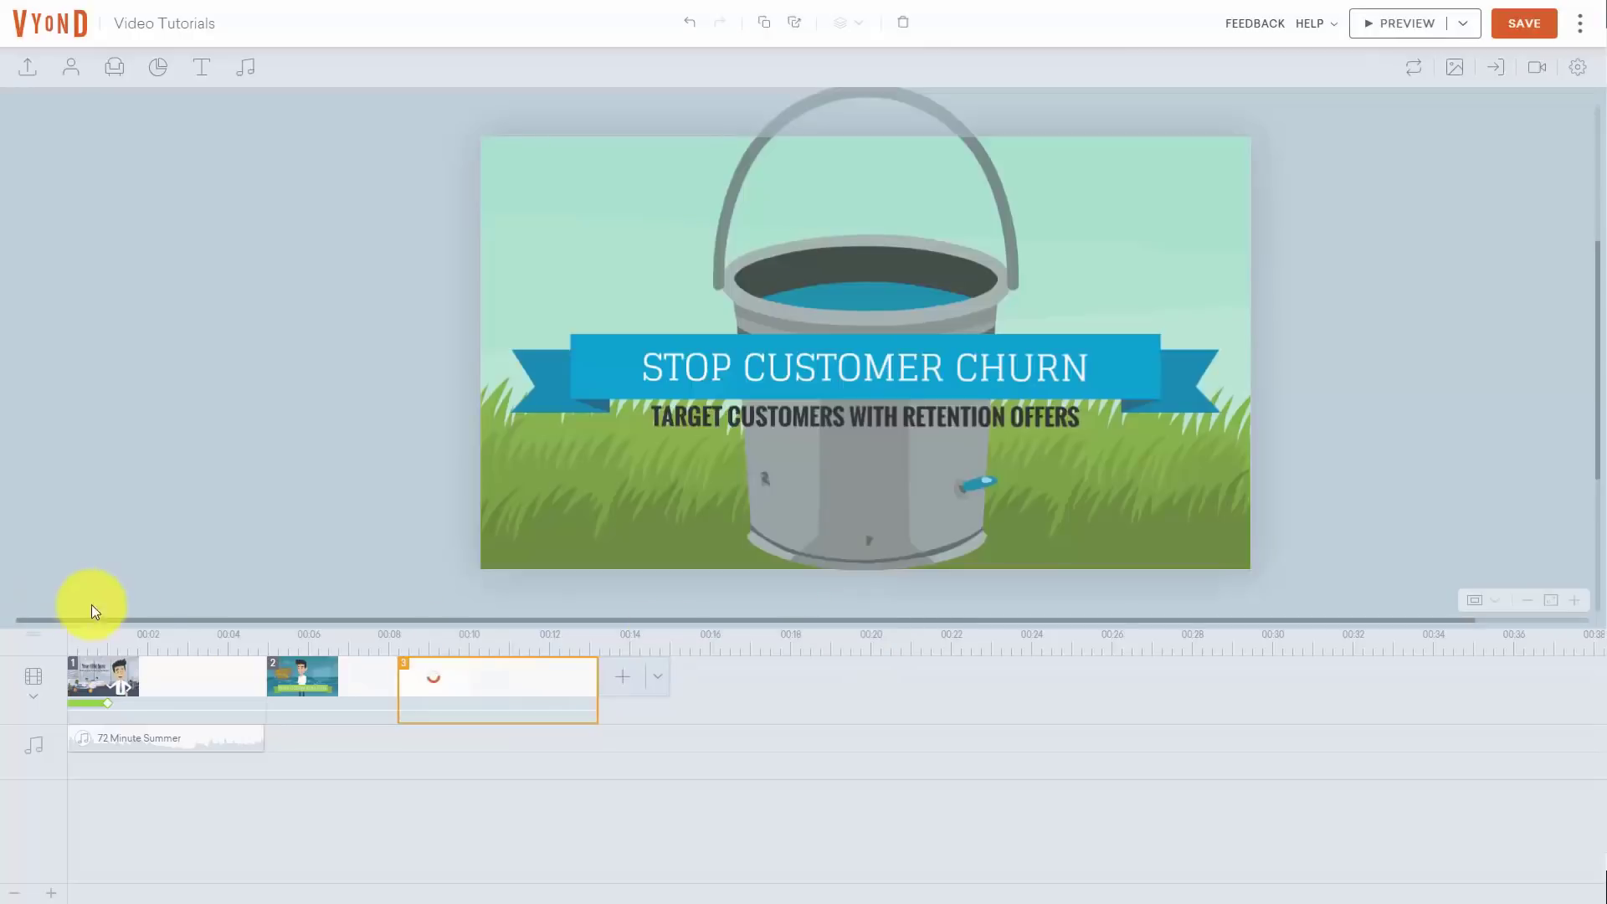
left_click(1524, 23)
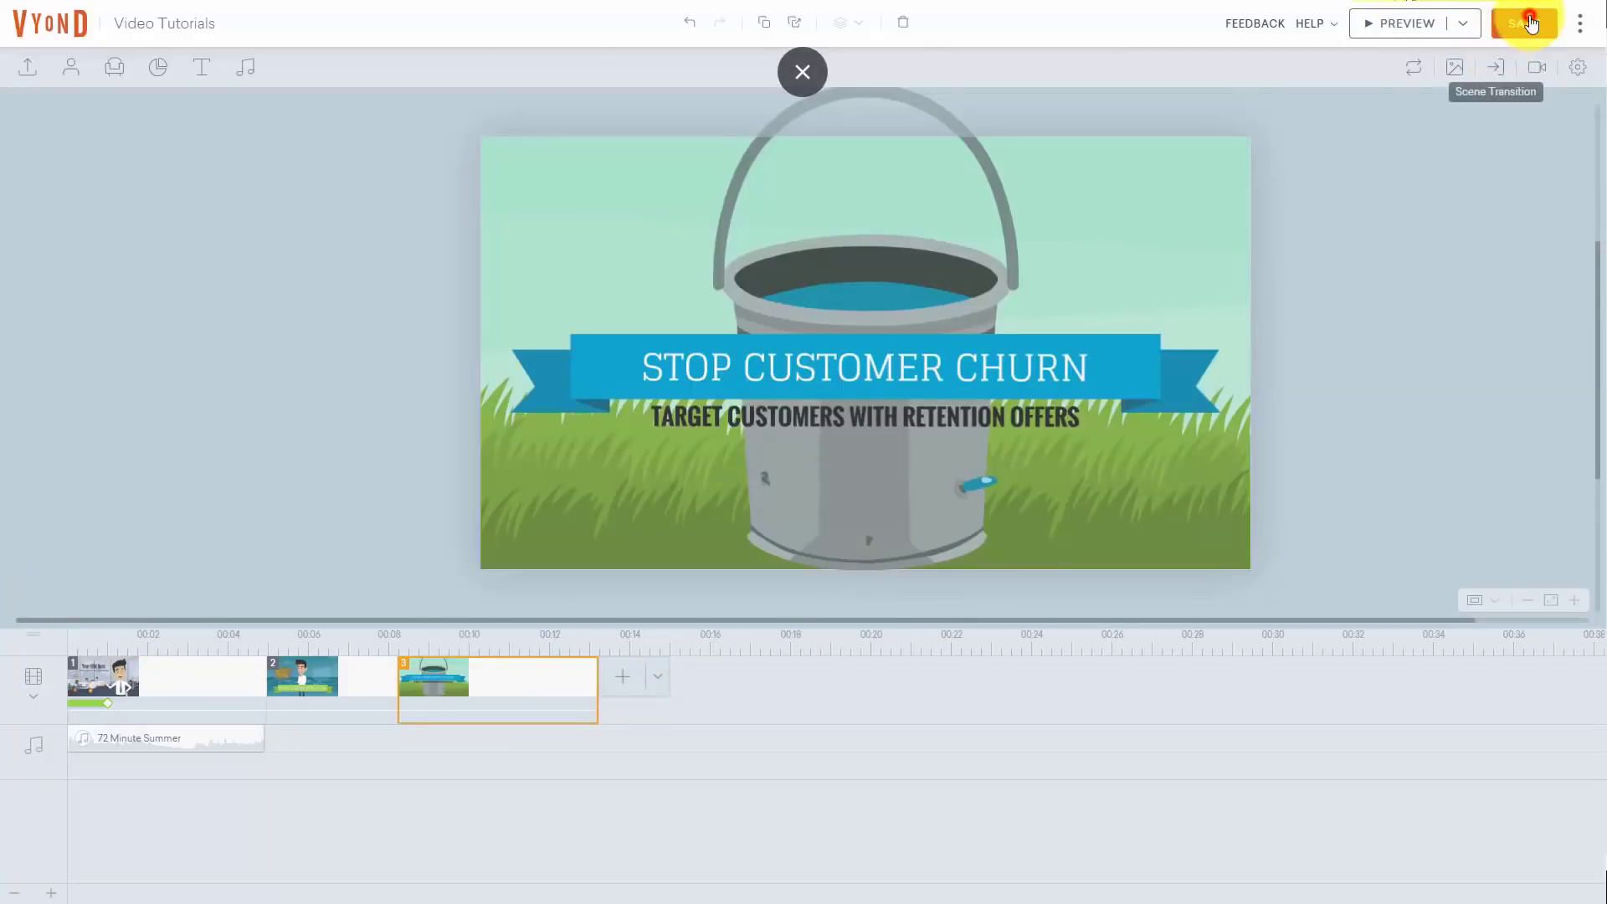
Cut the 72 Minute Summer track from the timeline and preview the video
right_click(249, 738)
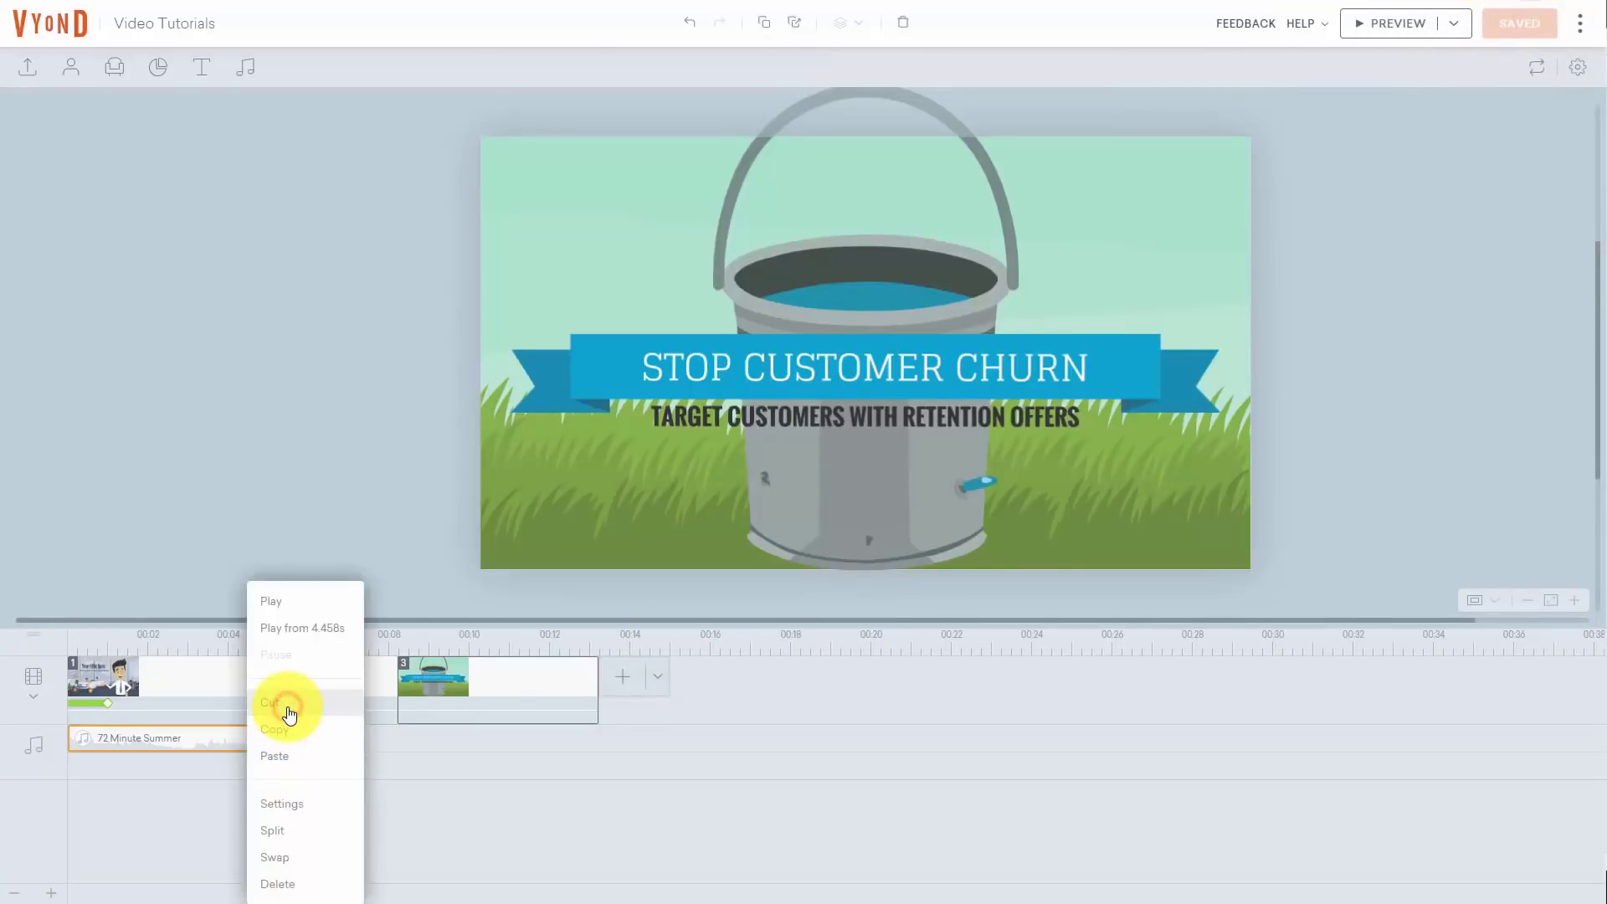
left_click(287, 705)
left_click(1397, 26)
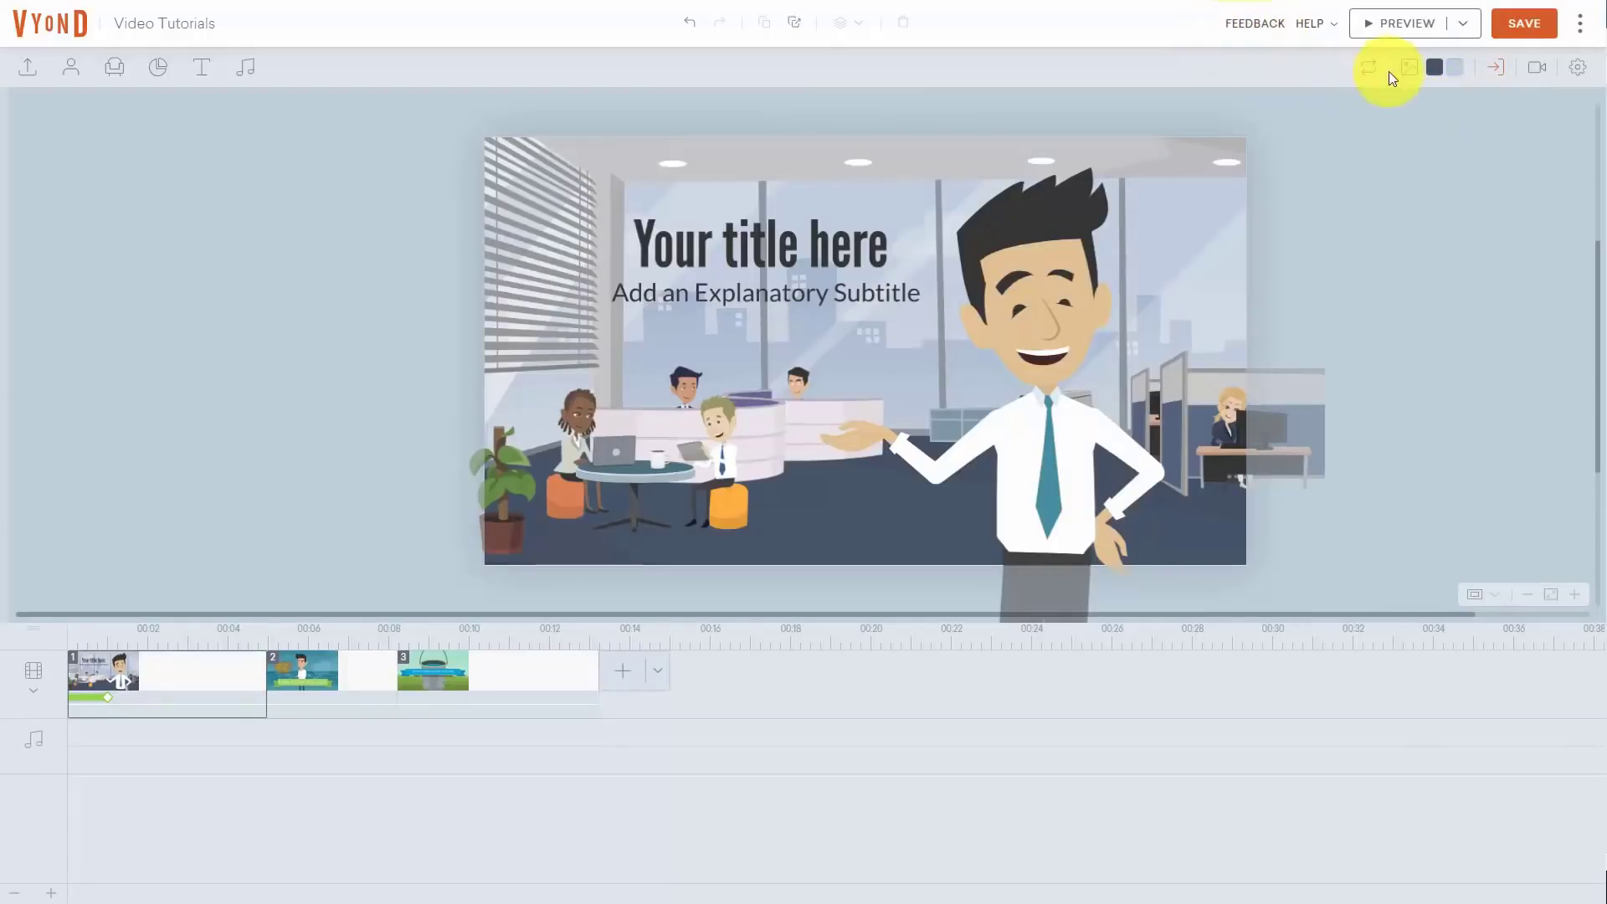
left_click(1404, 28)
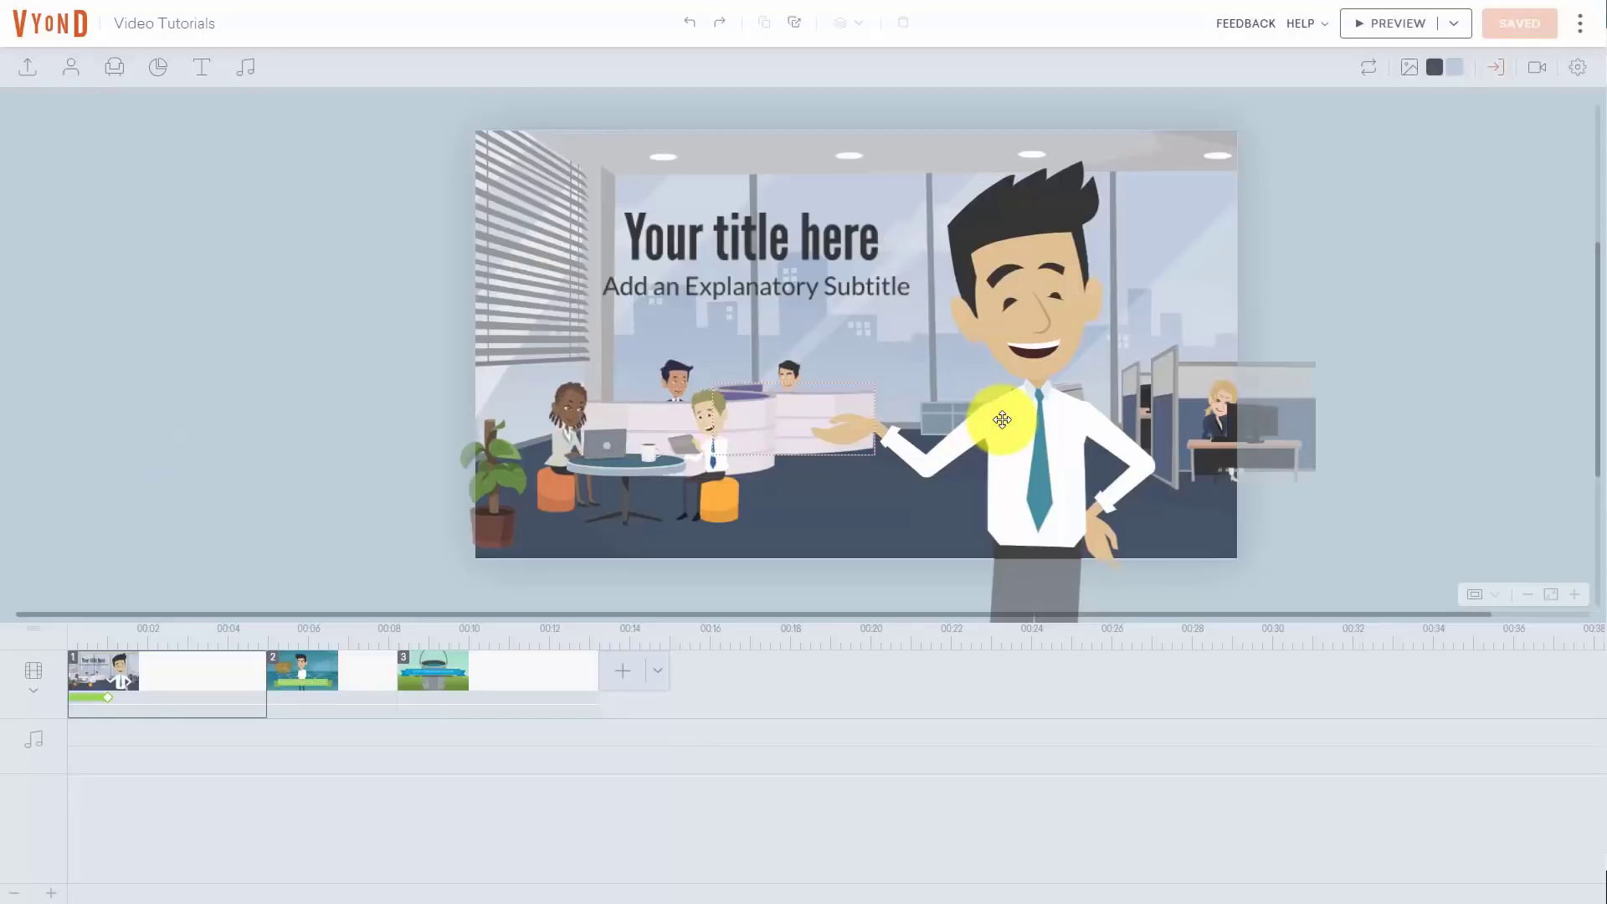
Delete the large presenter character in the white shirt and tie from the first scene
left_click(1044, 435)
left_click(1044, 435)
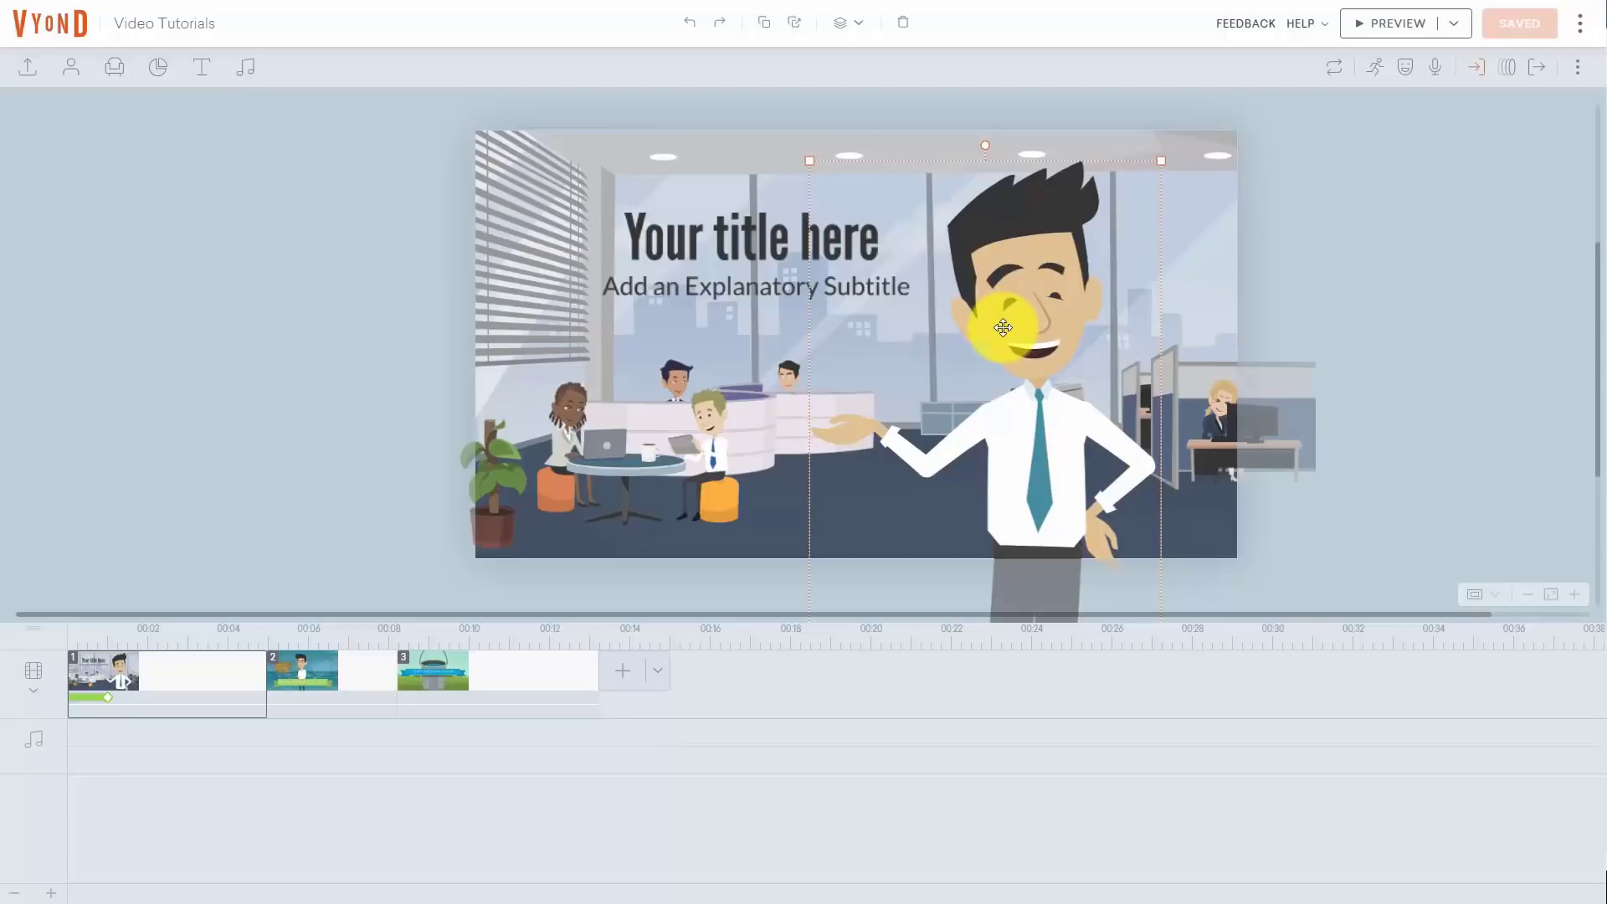
key("Delete")
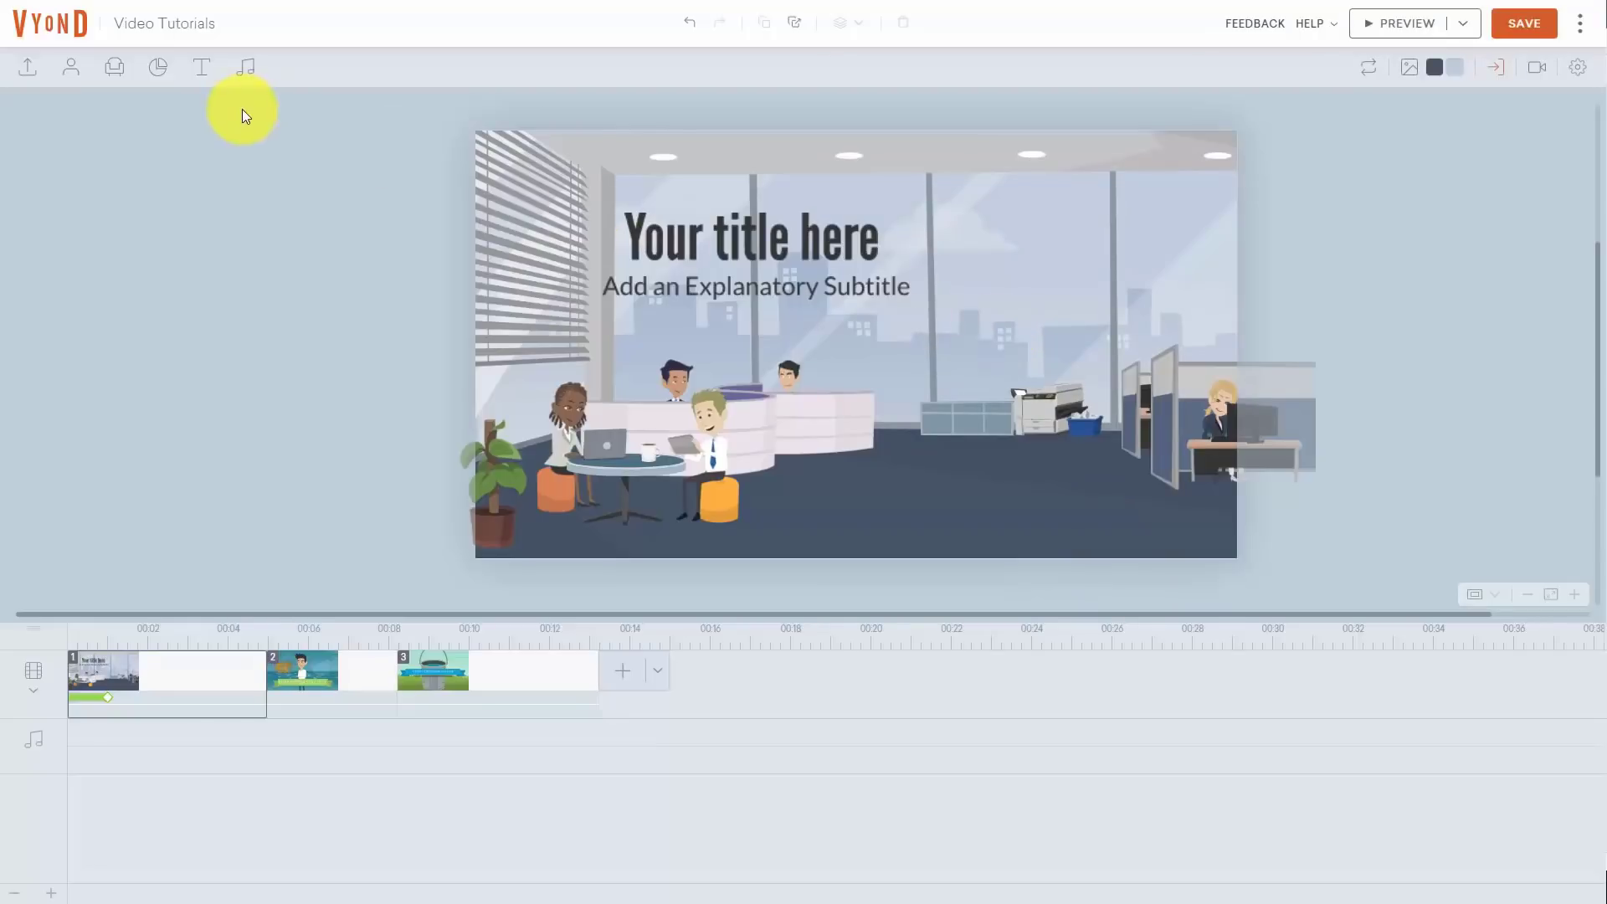
Add the Office character in a black suit with red bow tie to the first scene and place him beside the printer
left_click(66, 74)
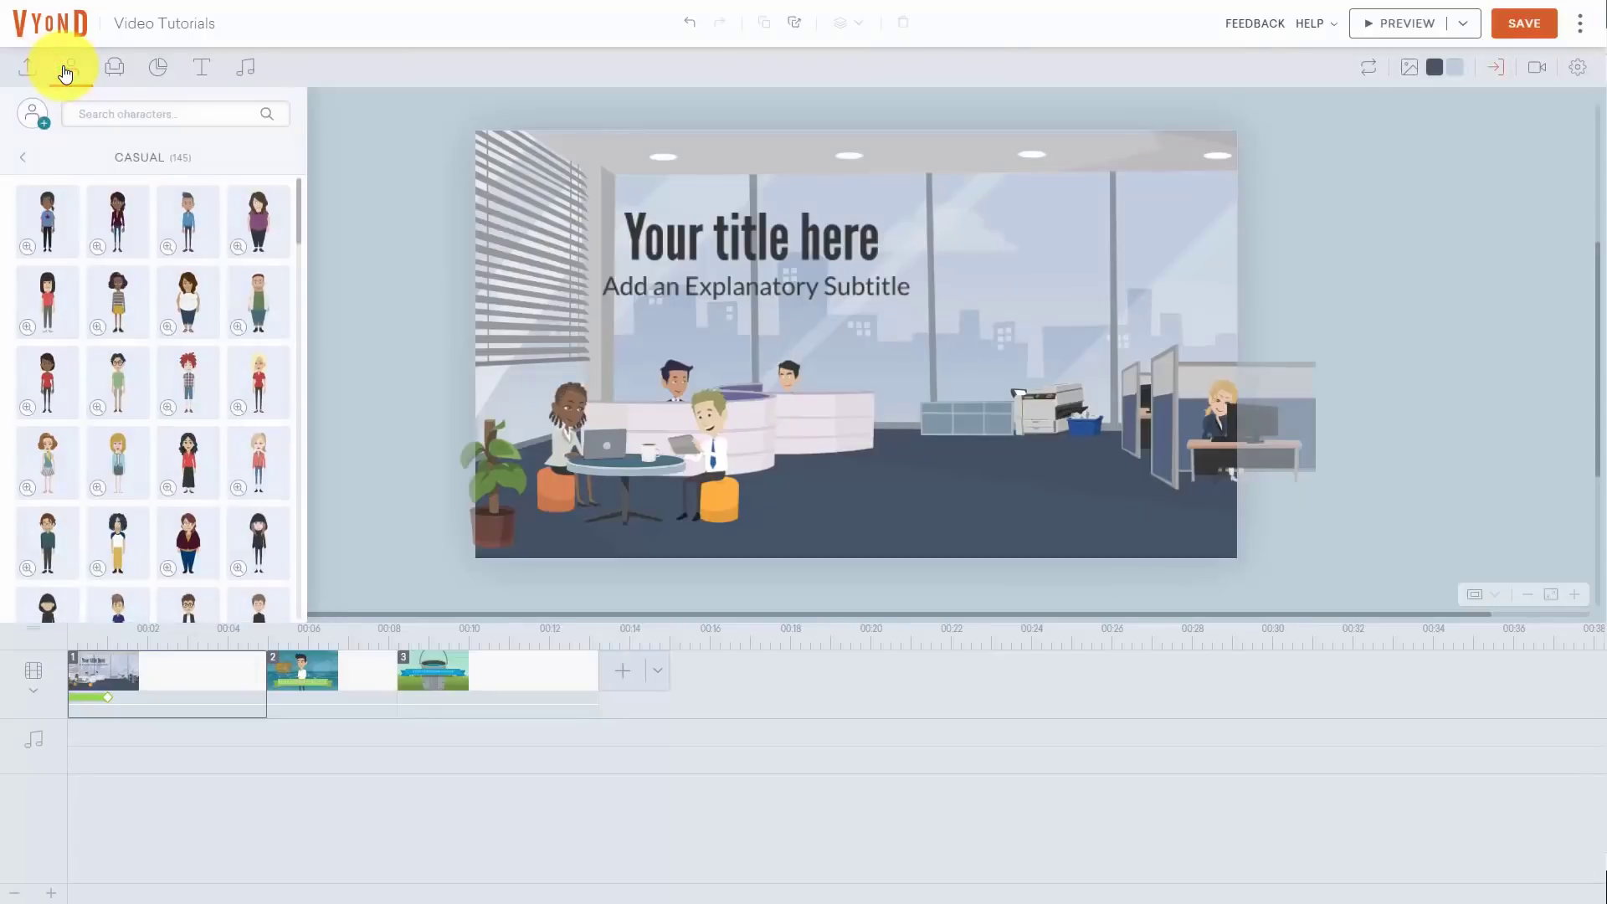
left_click(21, 162)
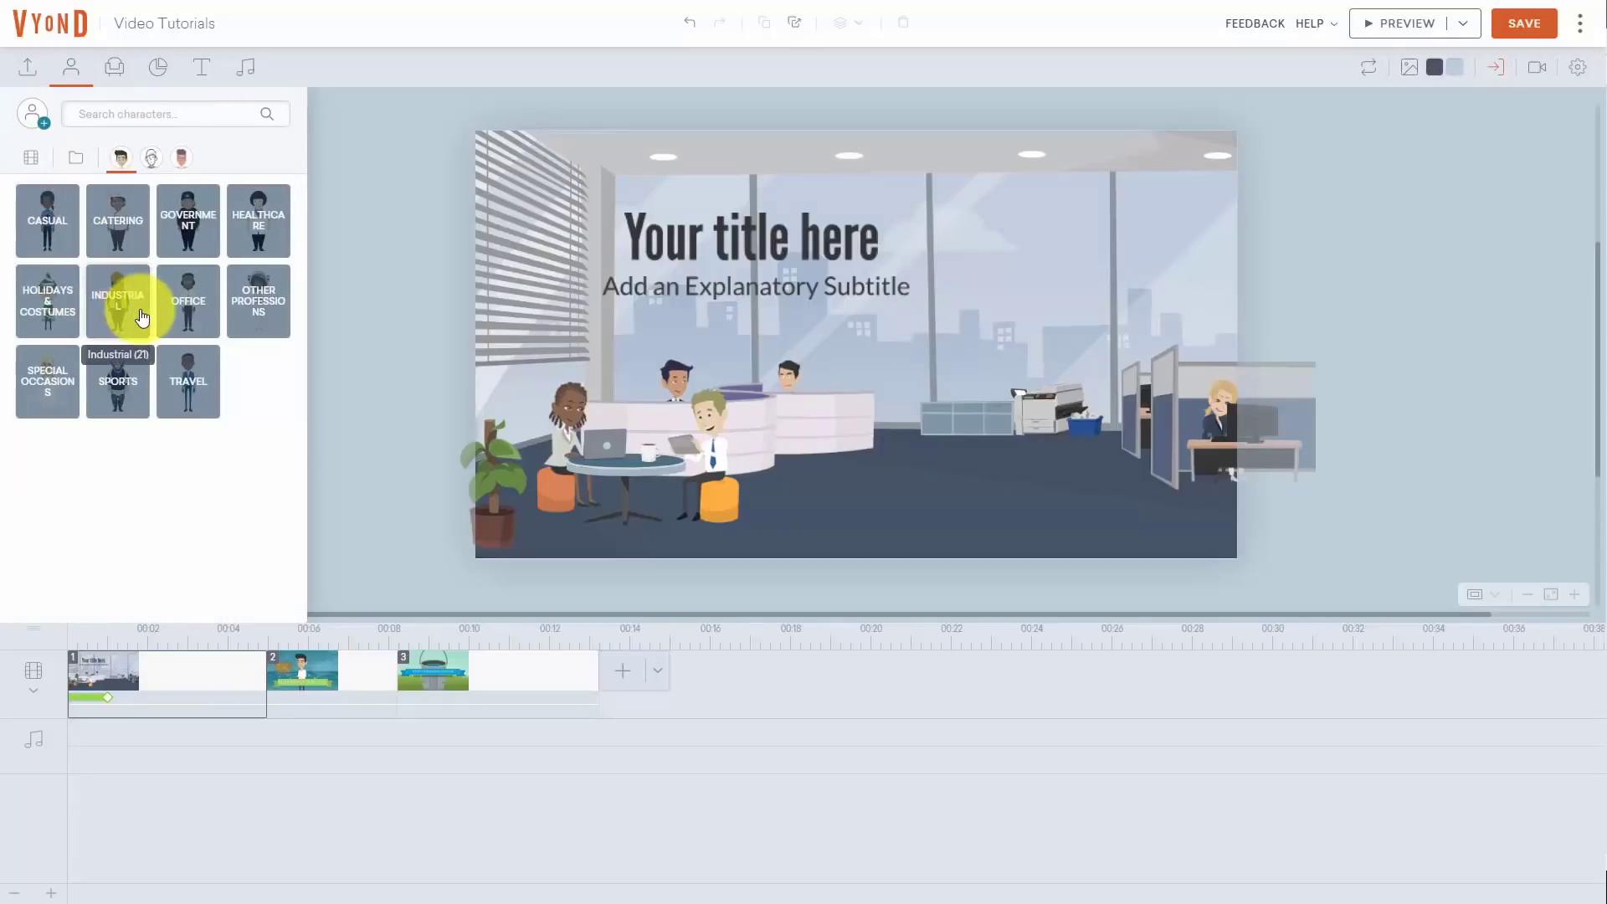
left_click(188, 299)
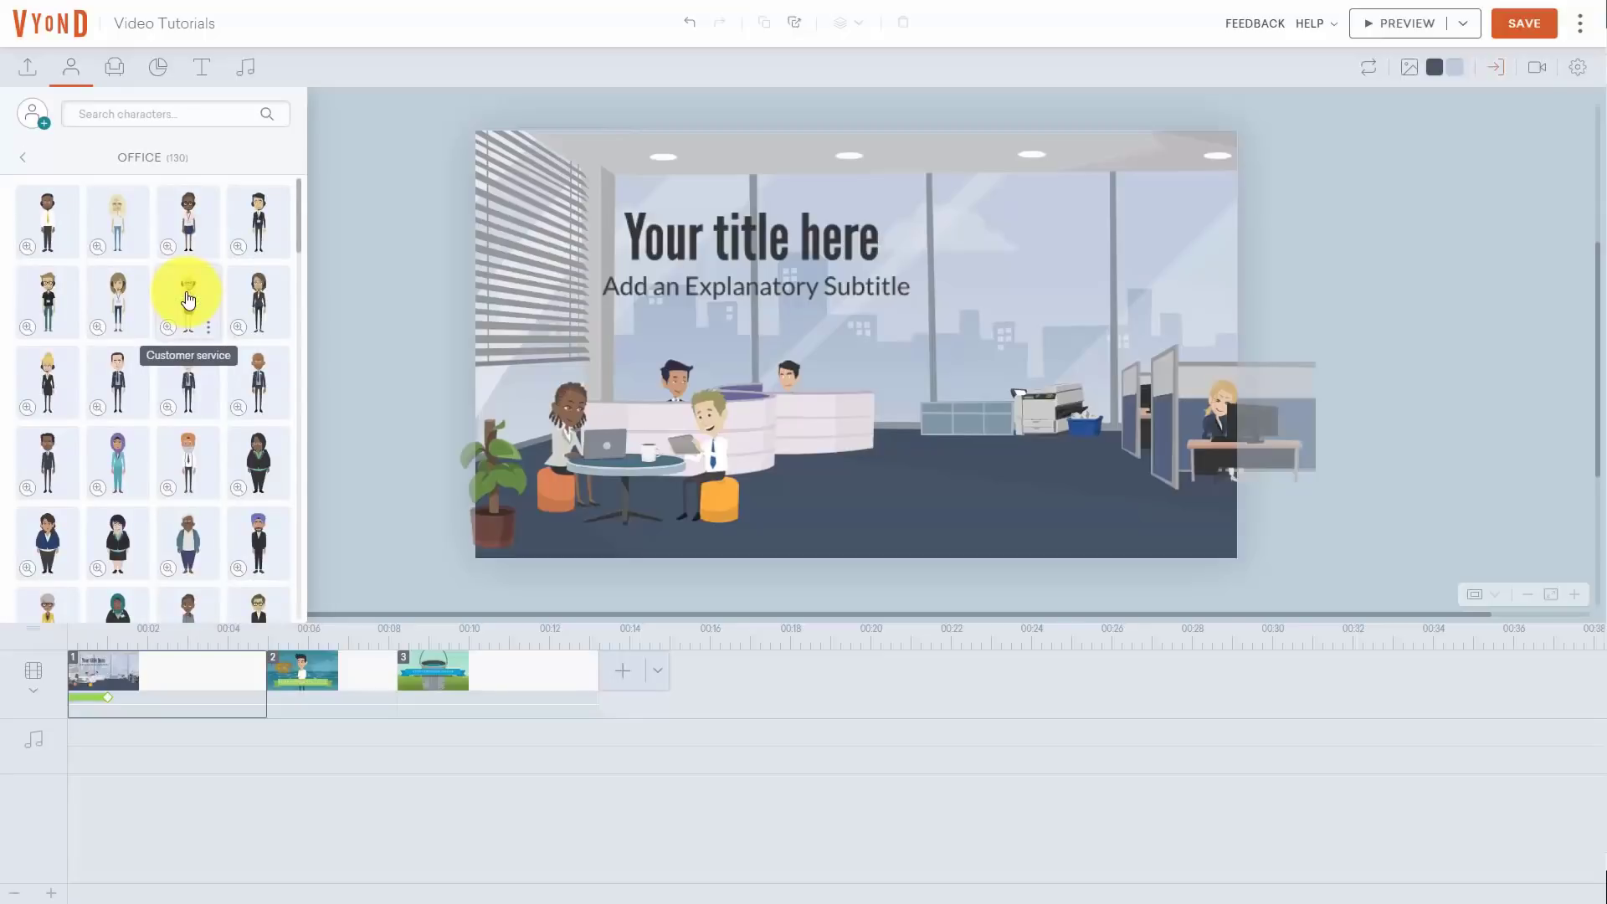
scroll(188, 300, "down", 4)
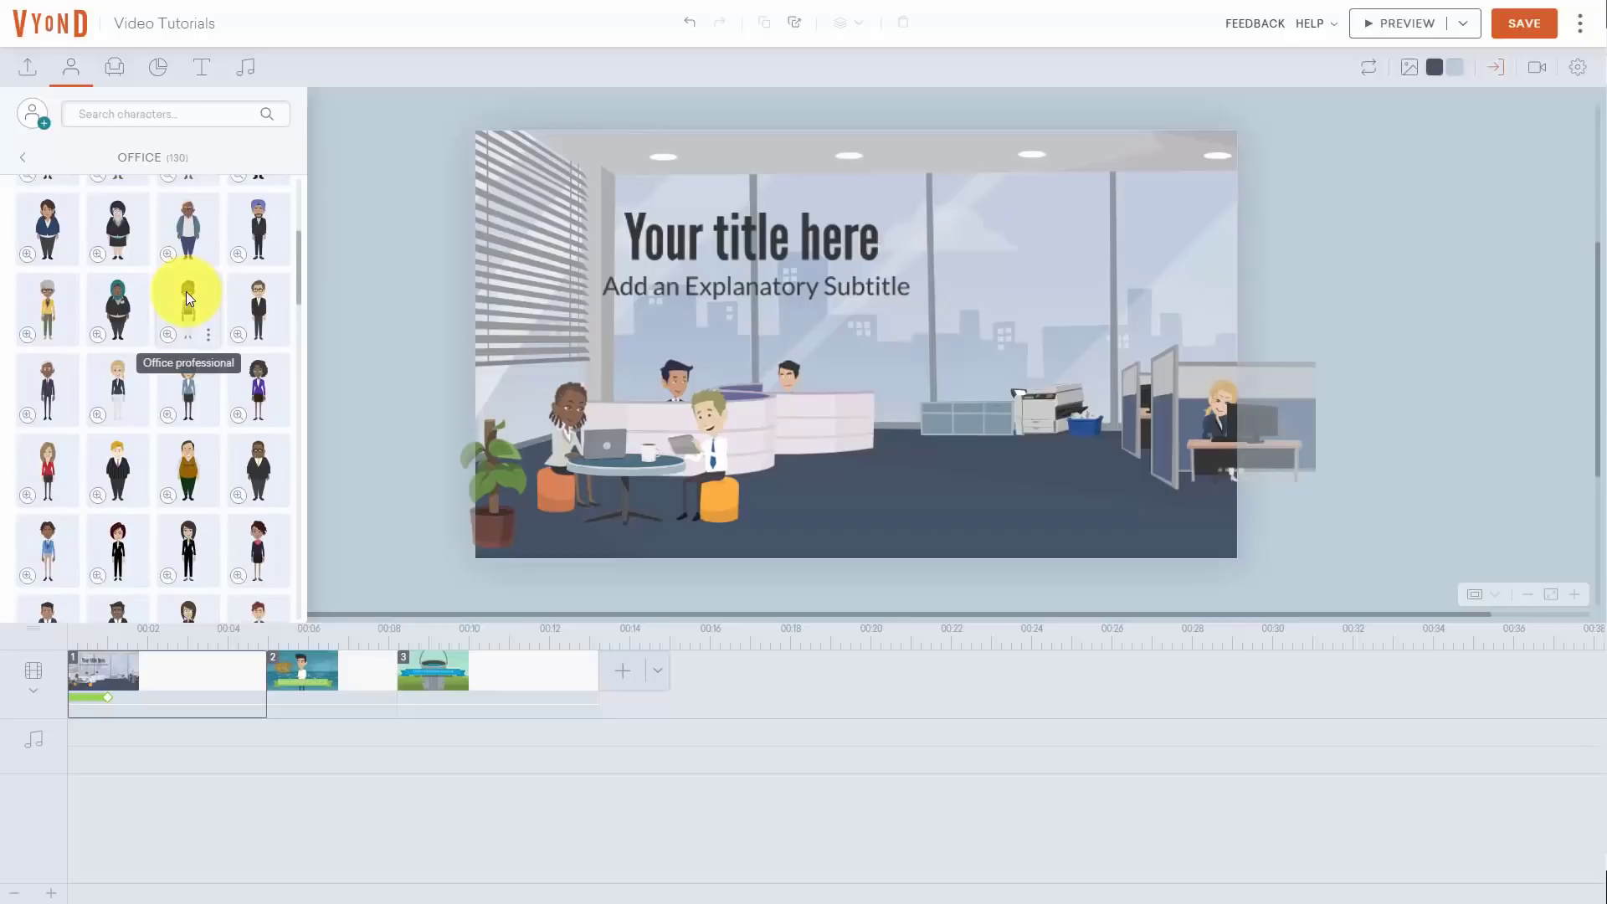
scroll(186, 291, "down", 4)
left_click(253, 387)
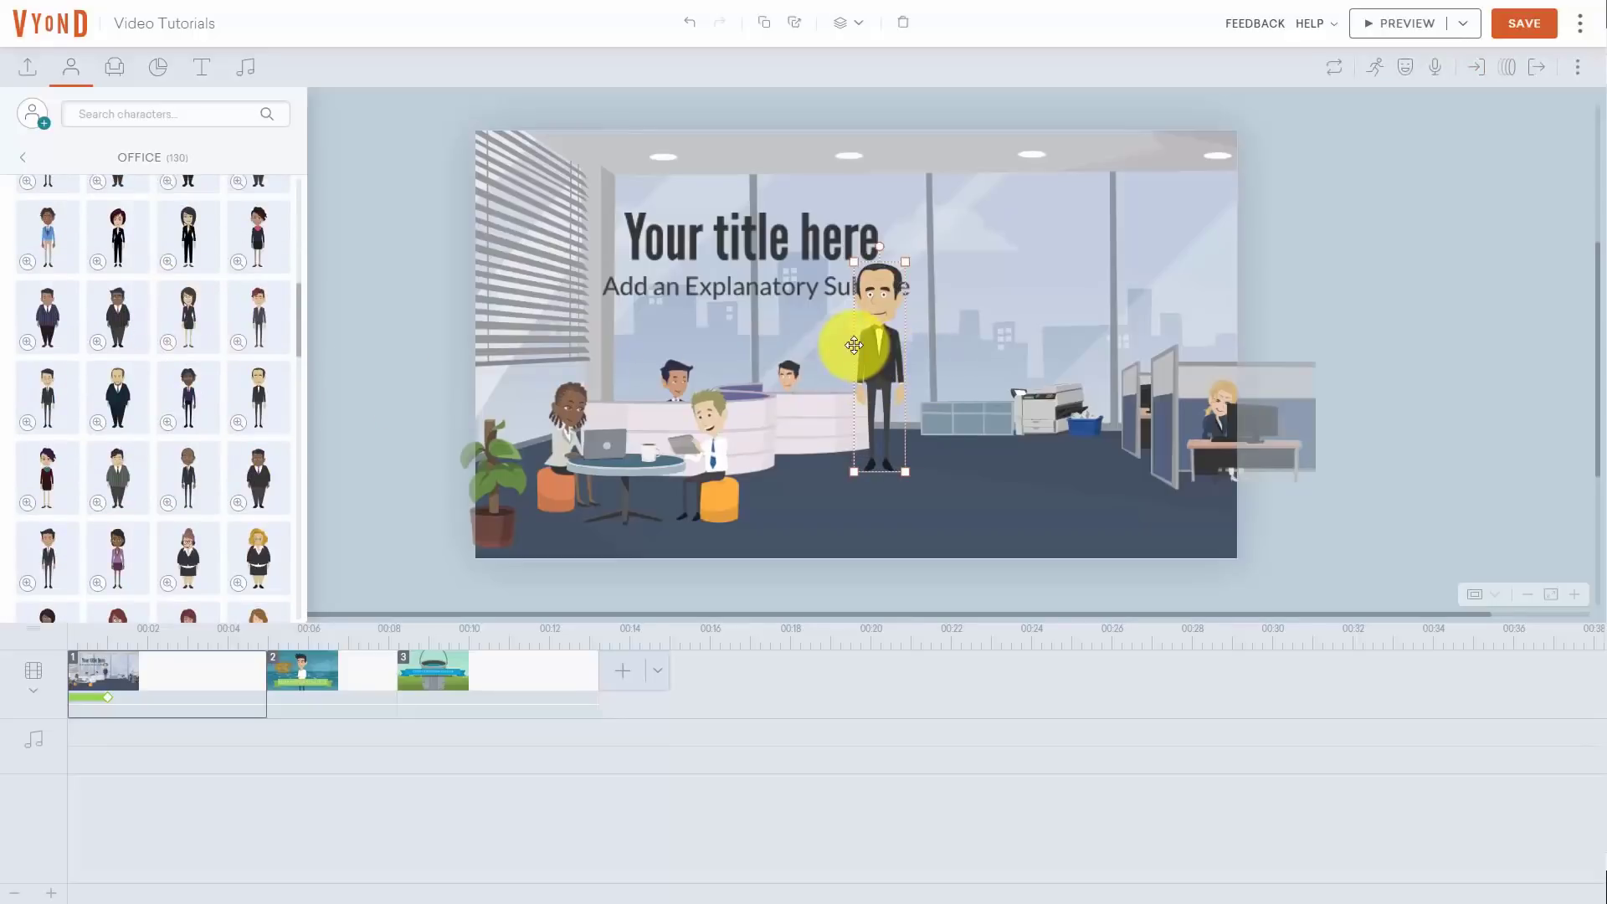
left_click_drag(864, 340, 980, 345)
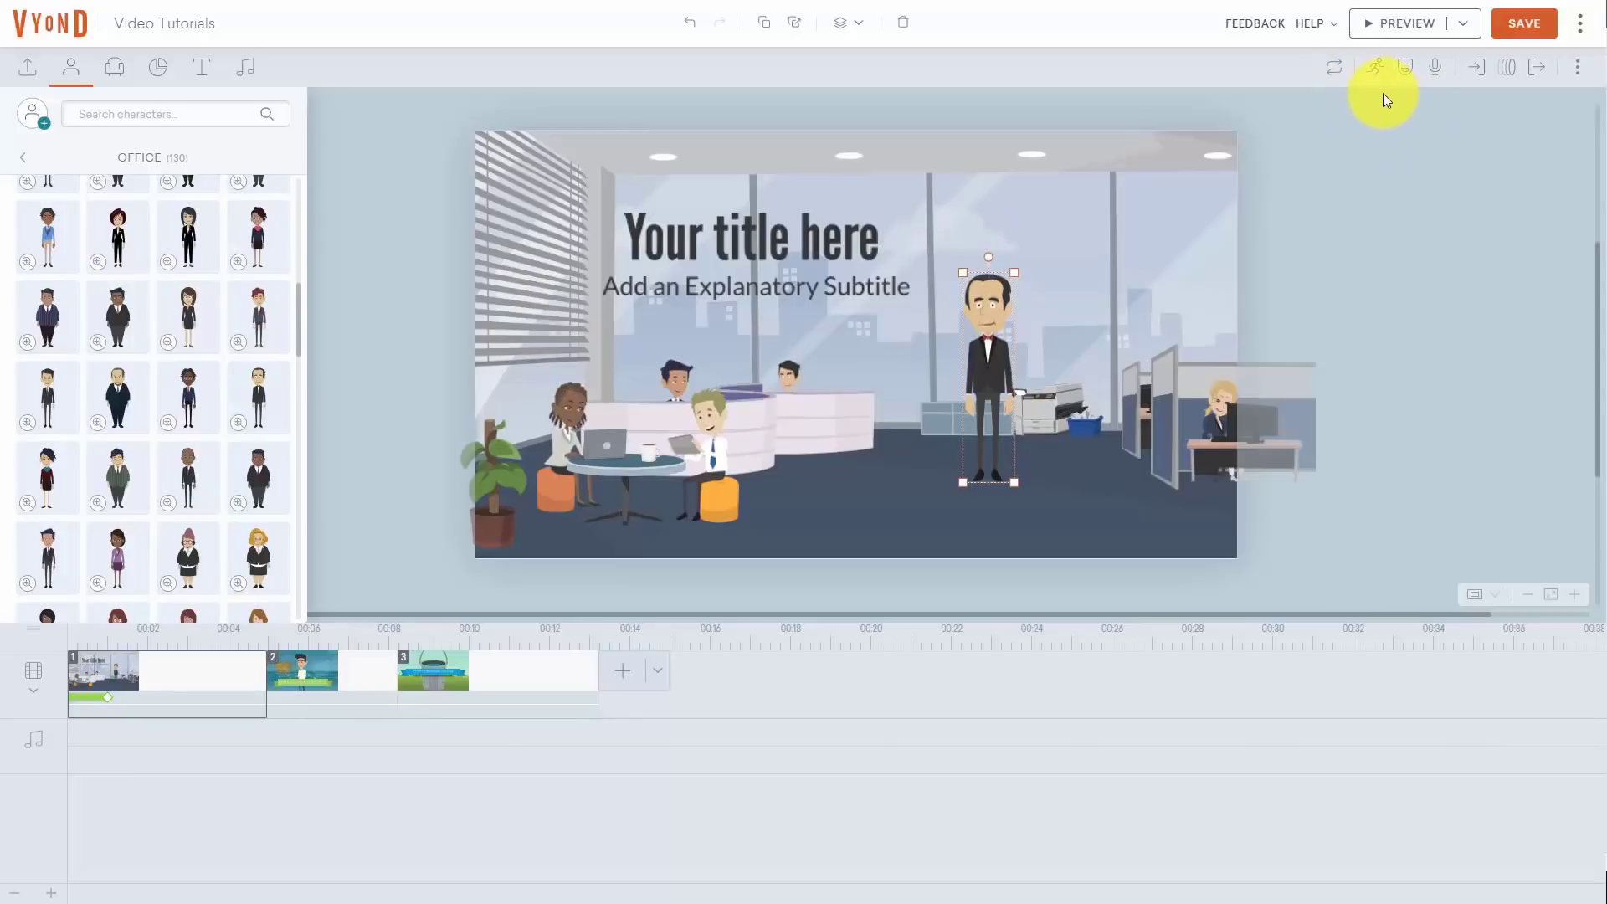
left_click(1312, 196)
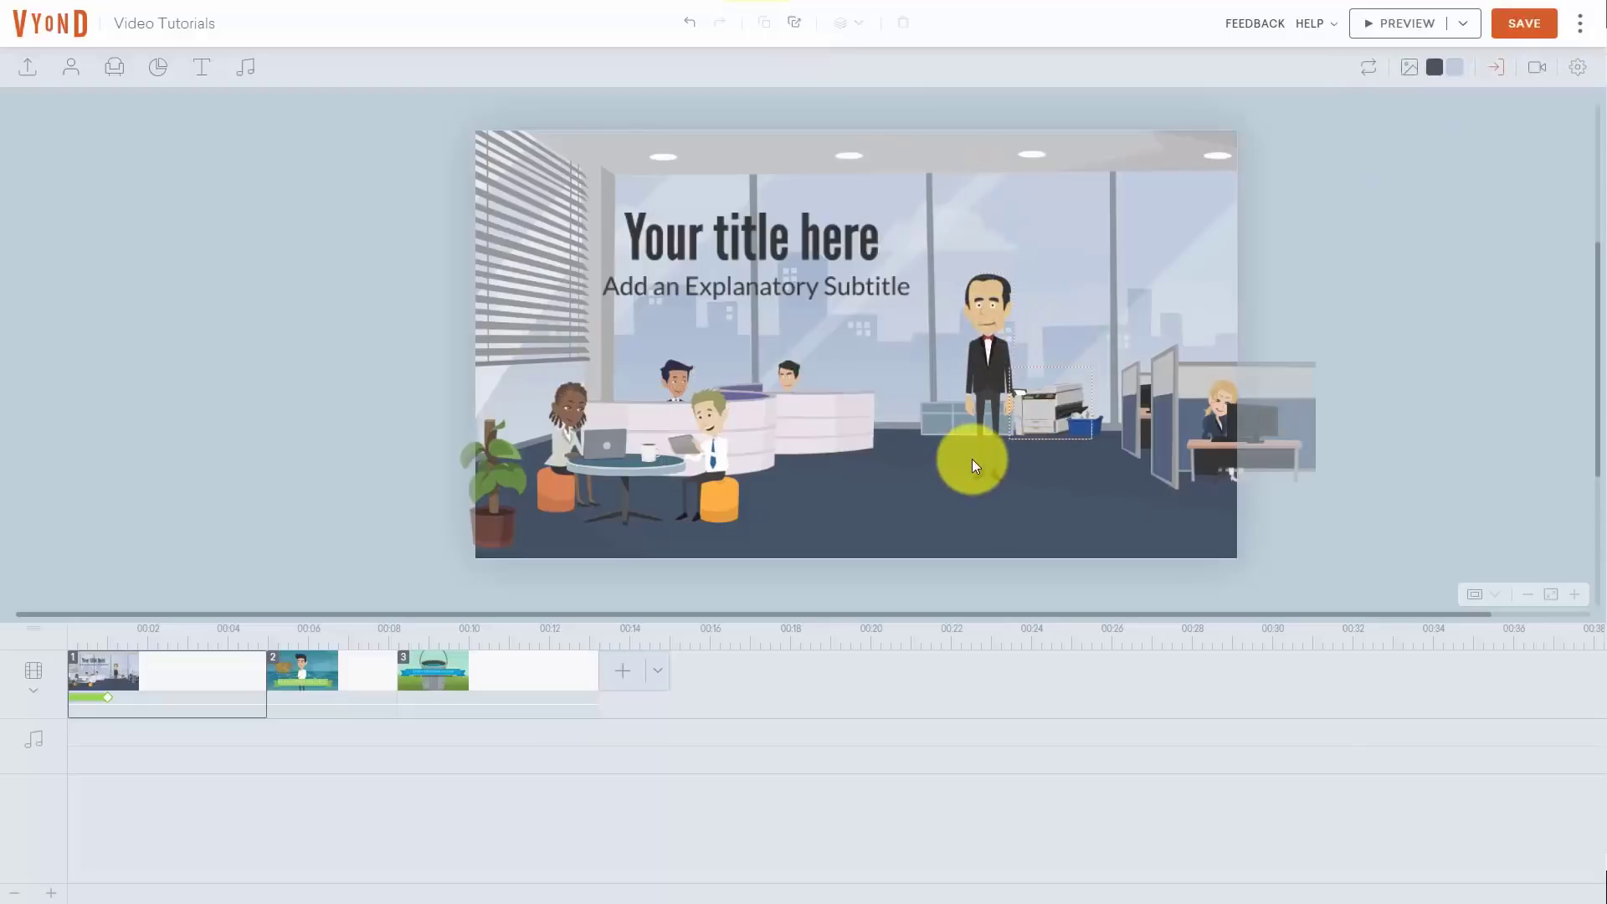
Enlarge the man in the black suit to nearly the full scene height and move him in front of the printer
left_click(982, 448)
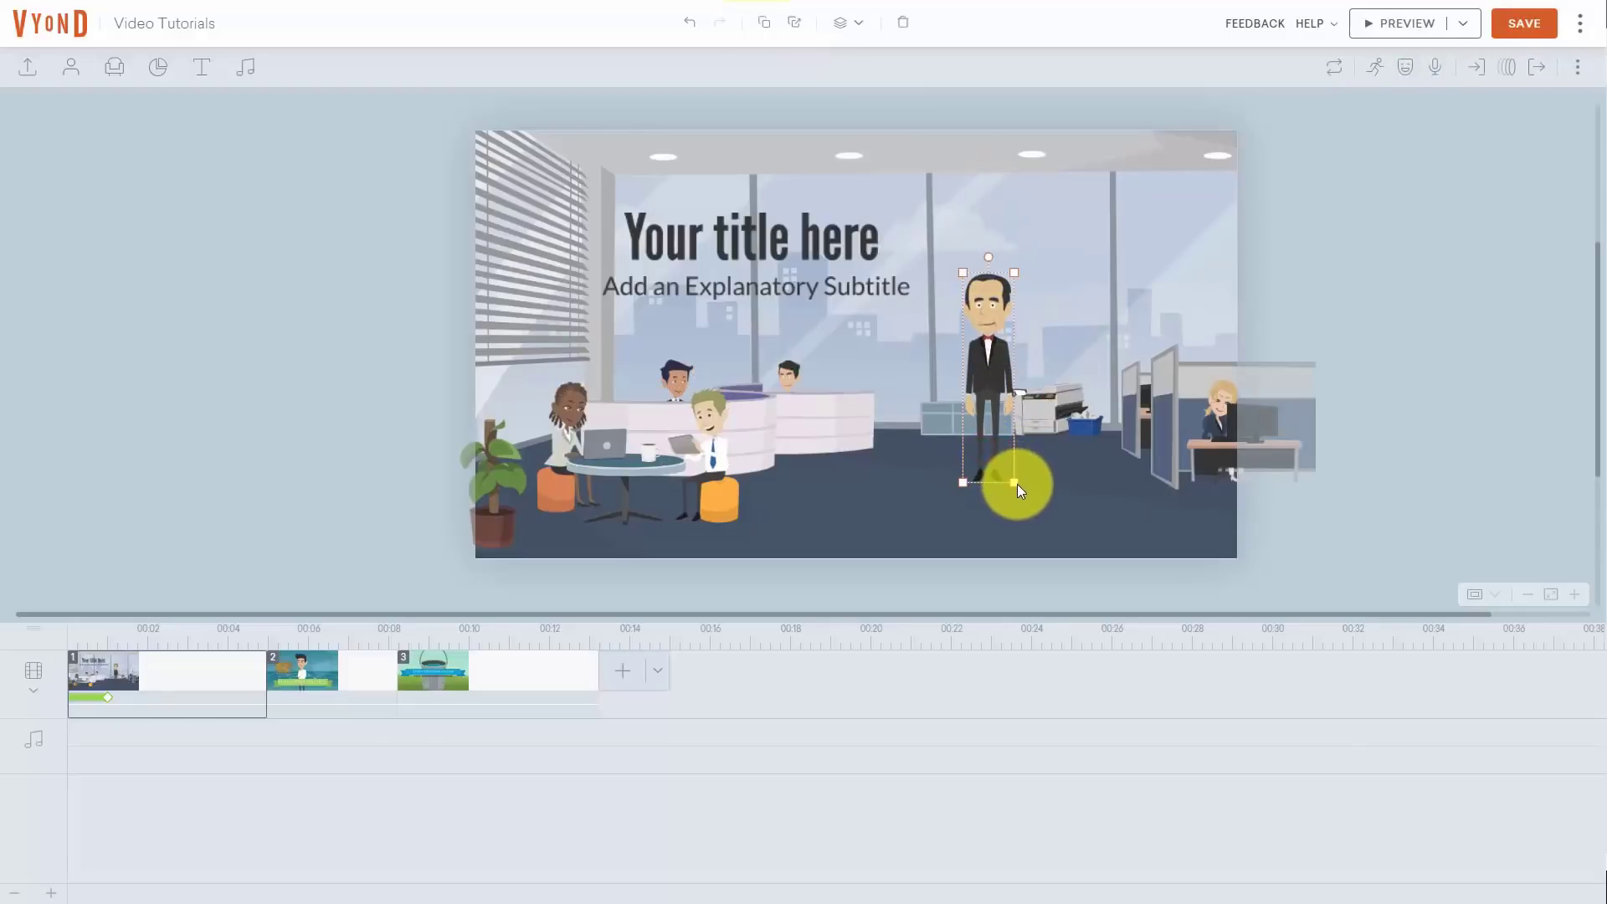
left_click(1016, 483)
left_click_drag(1015, 483, 1099, 537)
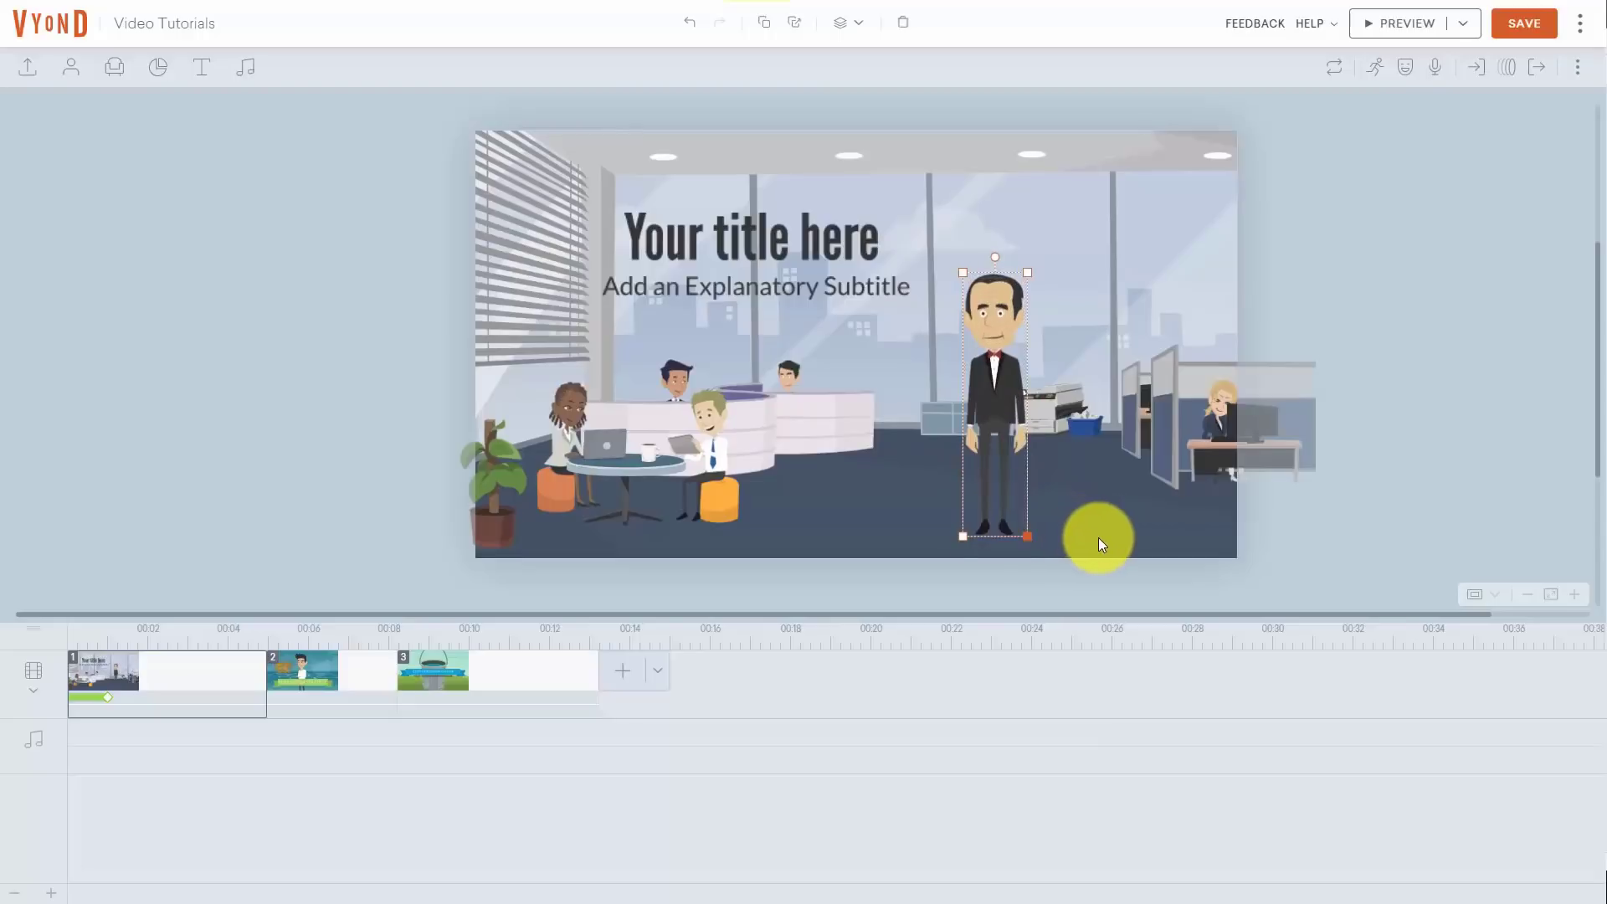
left_click_drag(1015, 368, 987, 294)
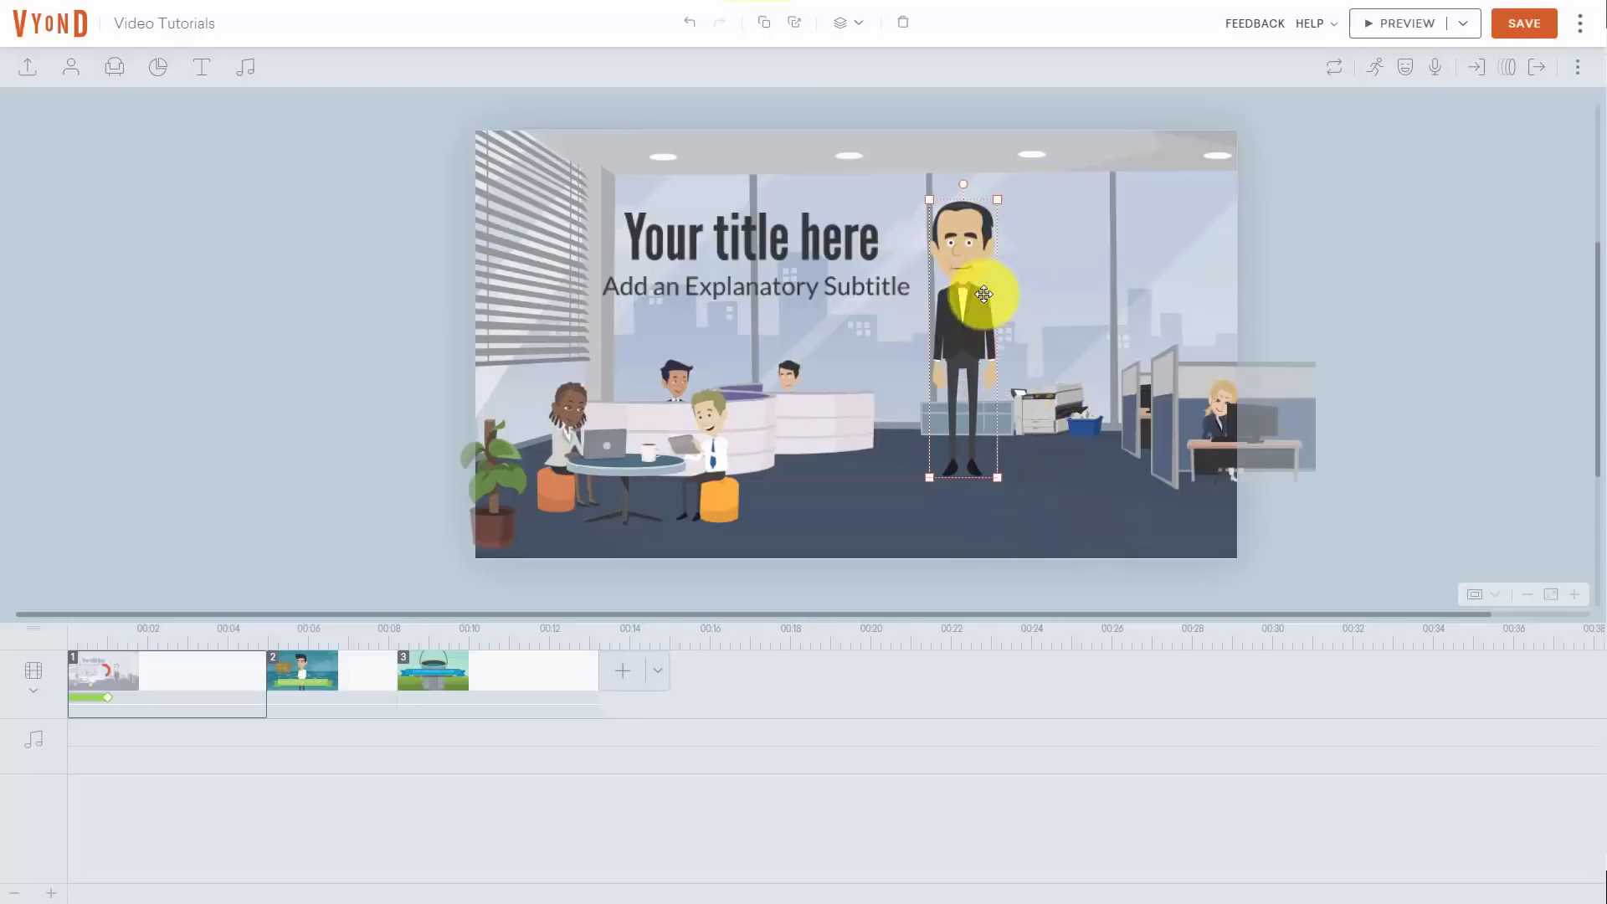
left_click_drag(998, 476, 1052, 538)
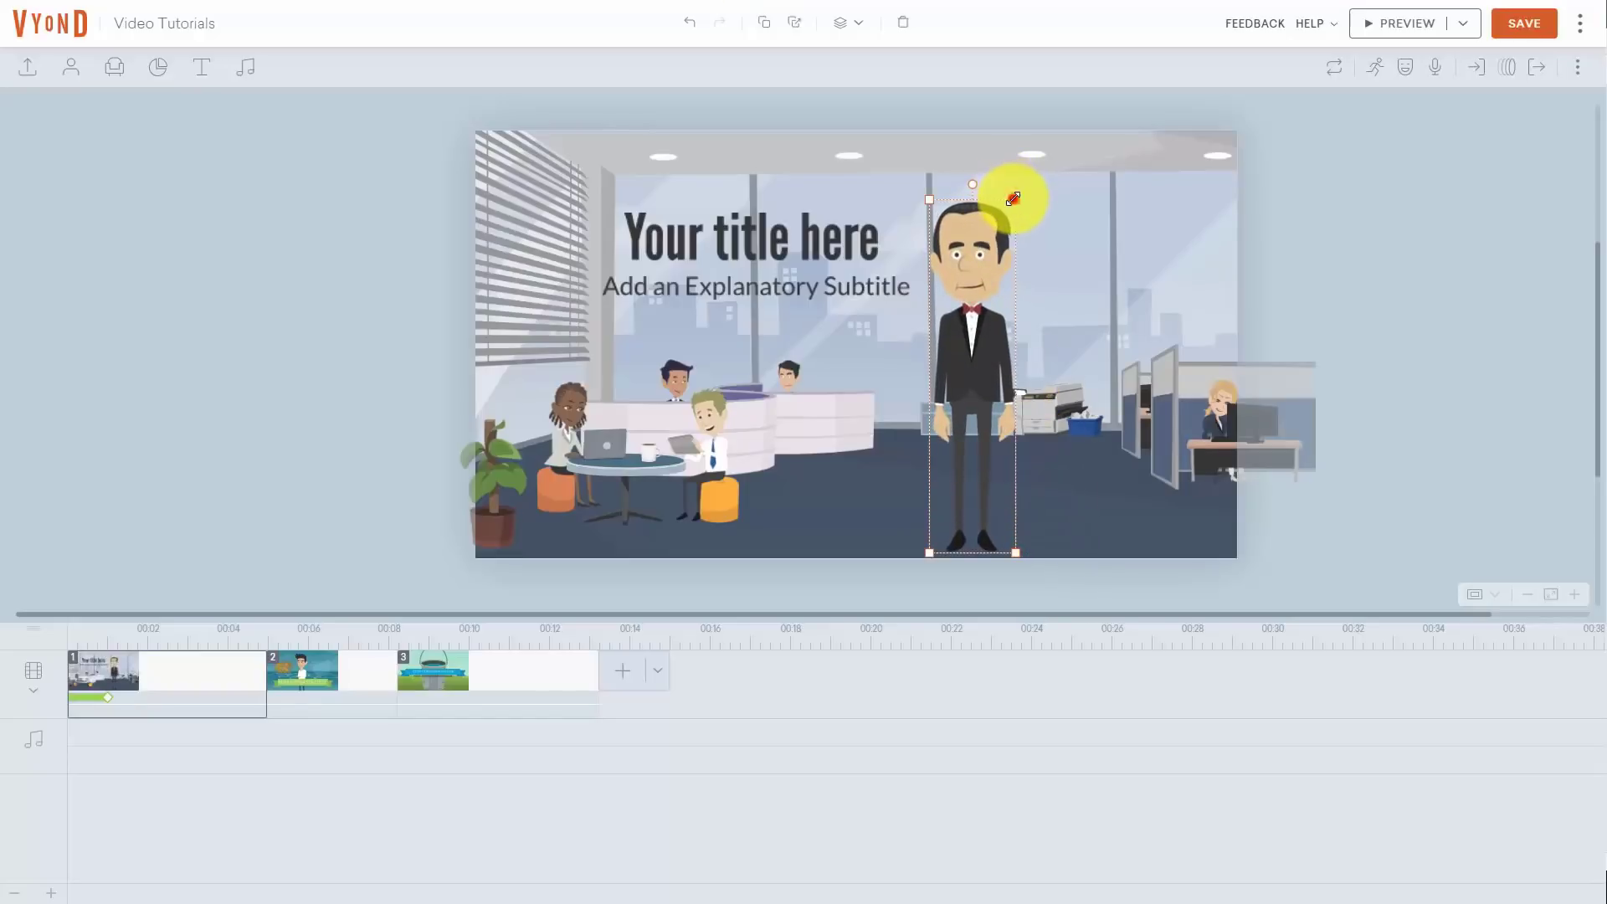
left_click_drag(1016, 199, 1046, 154)
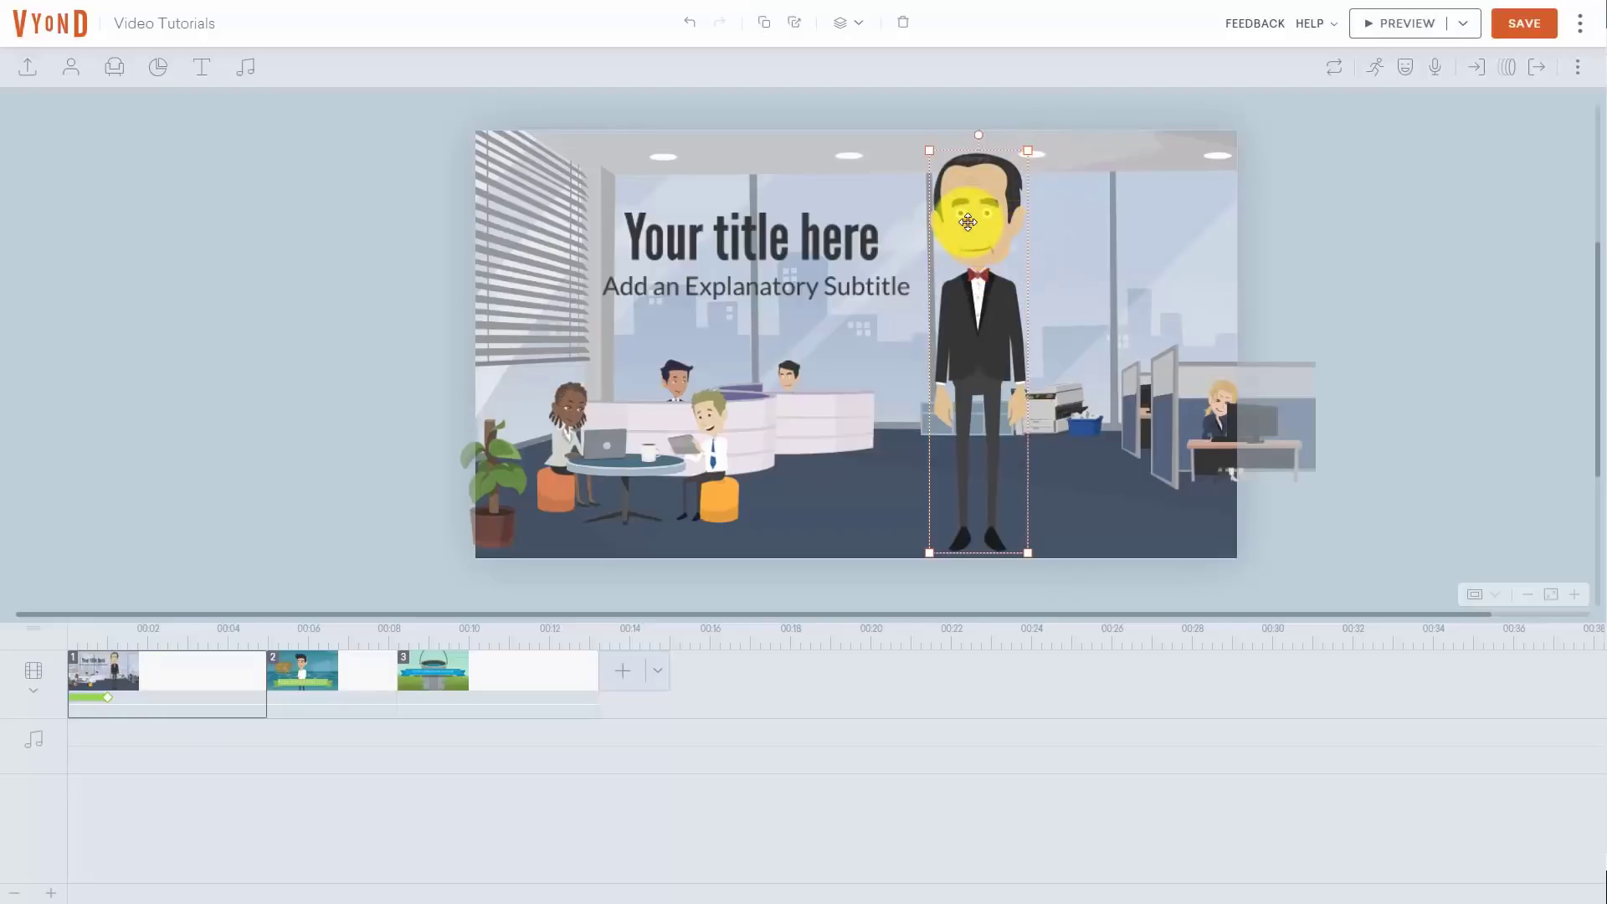
left_click_drag(1001, 219, 1066, 223)
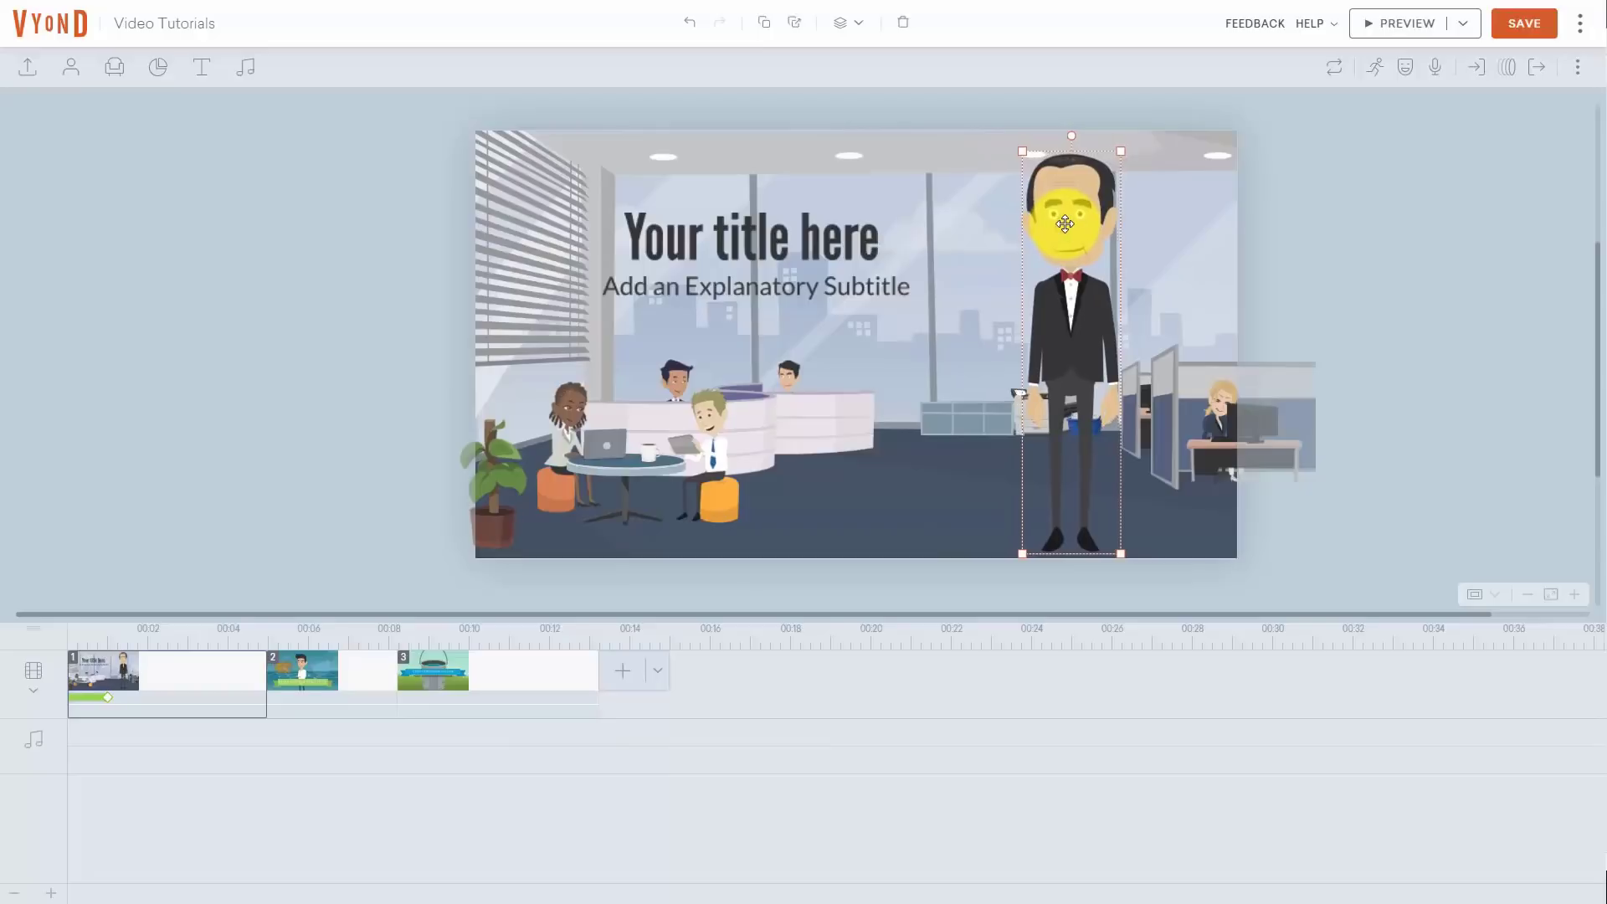
left_click(1300, 218)
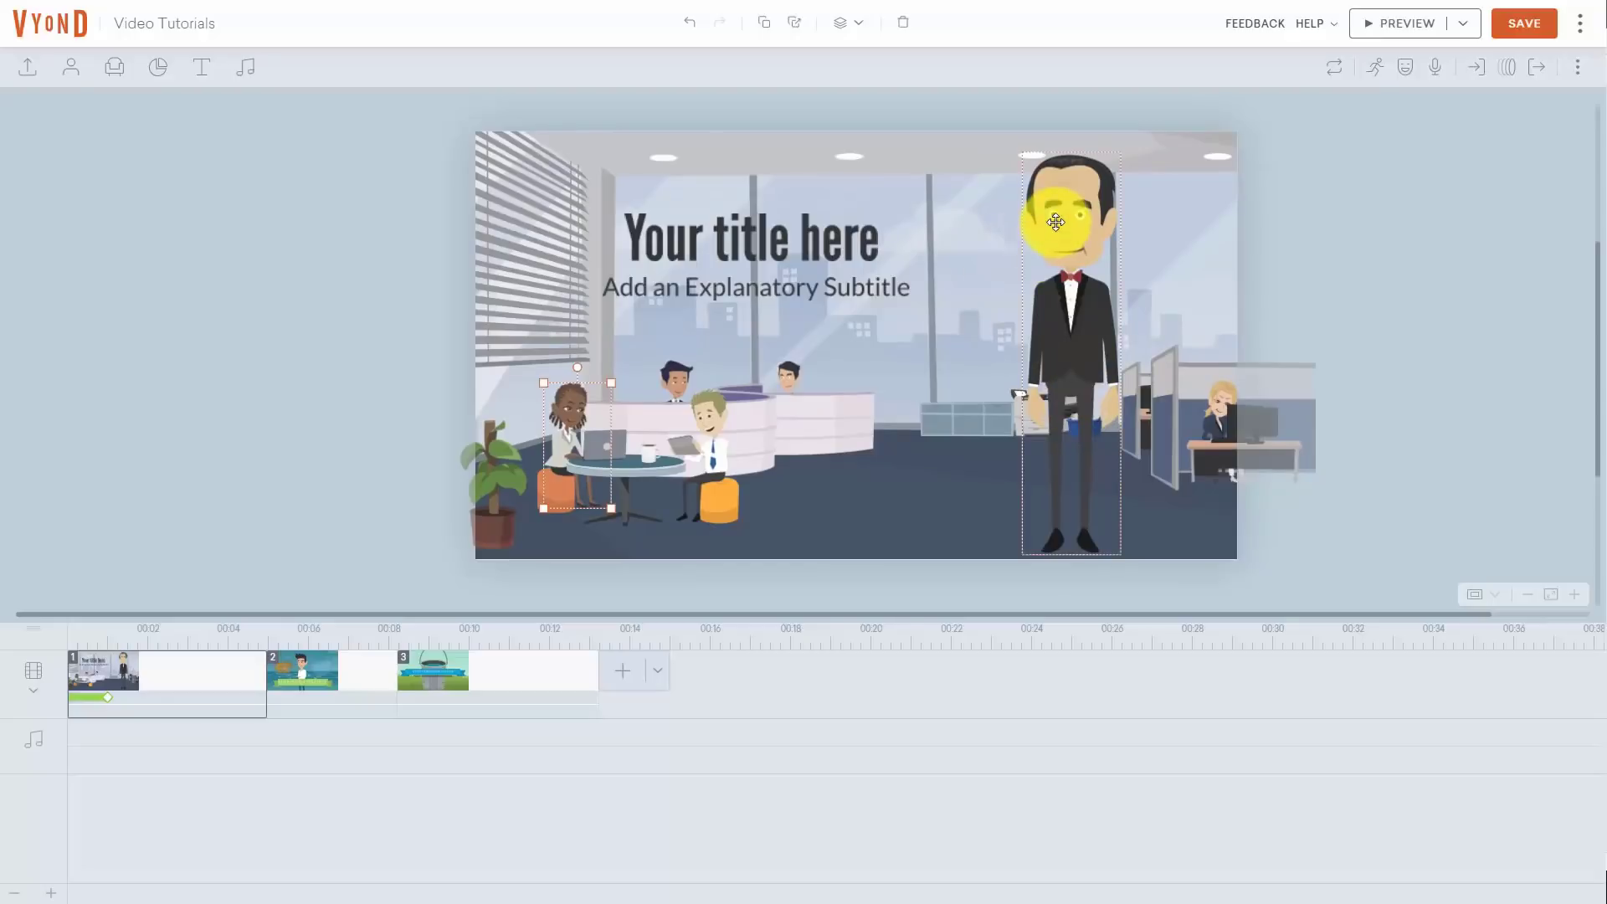
Swap the large man in the black suit for the curly-haired woman with glasses and a pink scarf
left_click(1055, 222)
left_click(1335, 75)
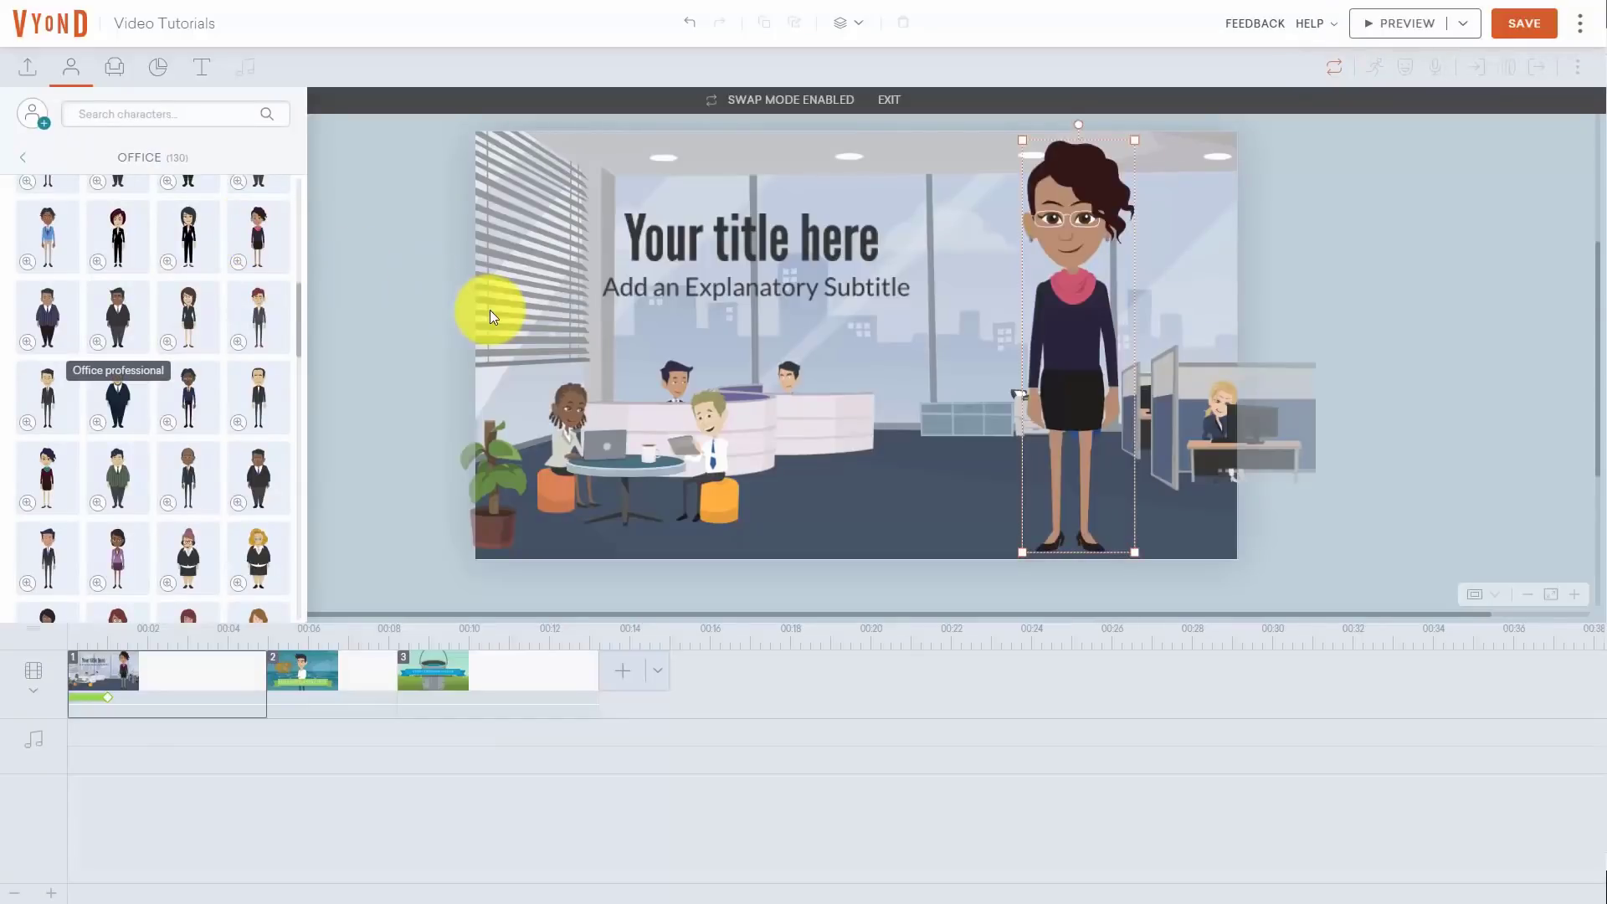
Swap the seated woman at the table for the man in a pinstripe suit, and the man behind her table for the dark-haired woman
left_click(573, 406)
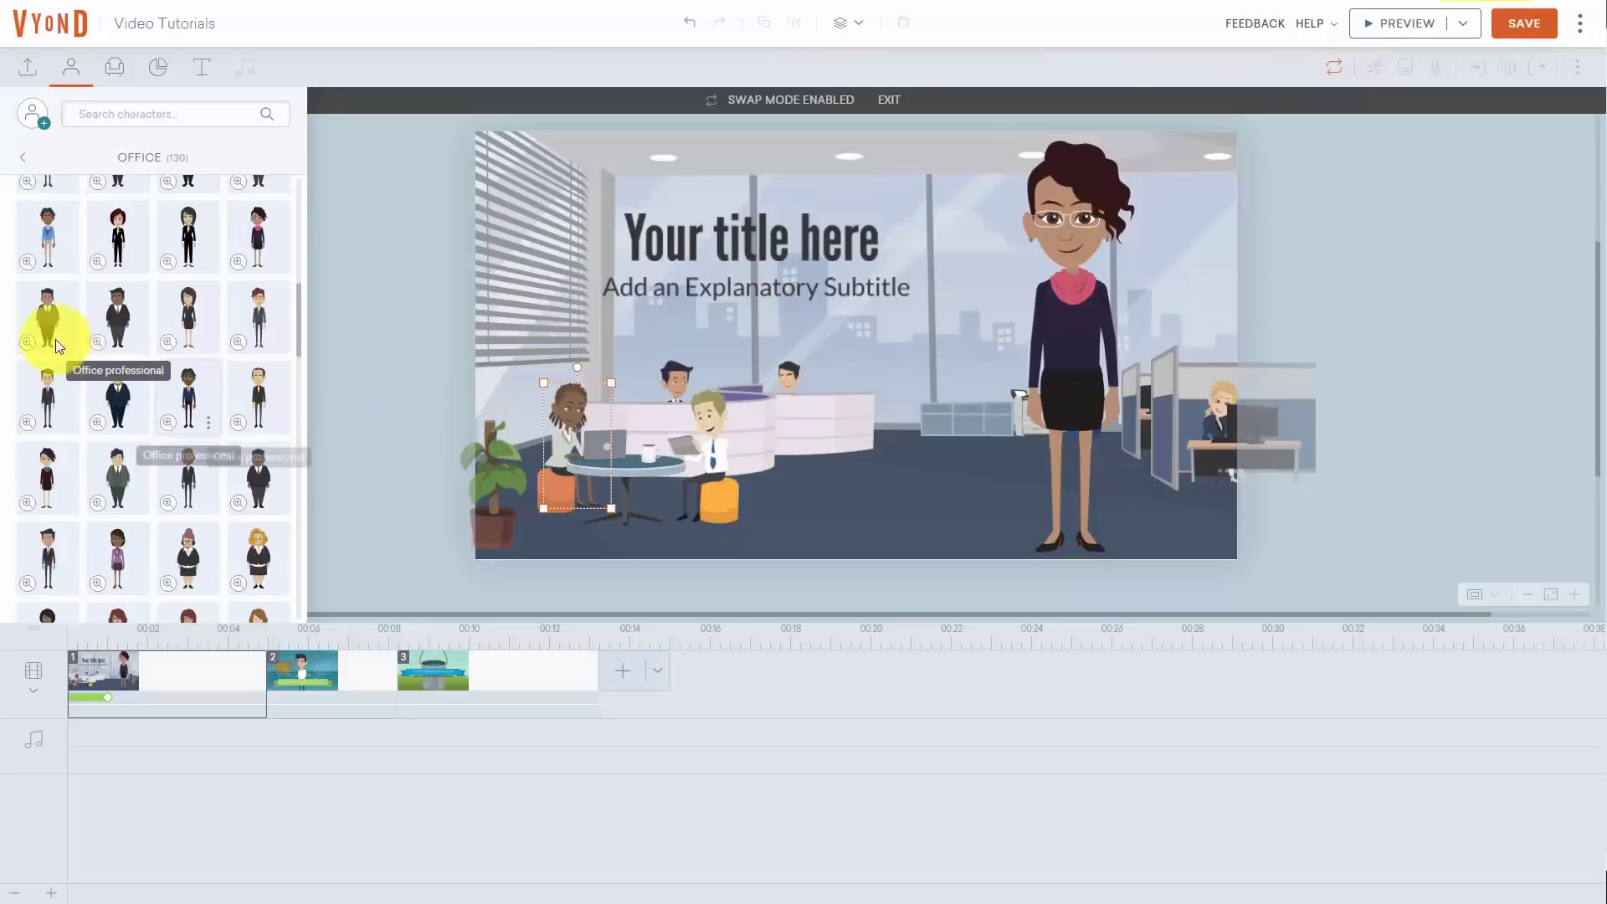
left_click(37, 304)
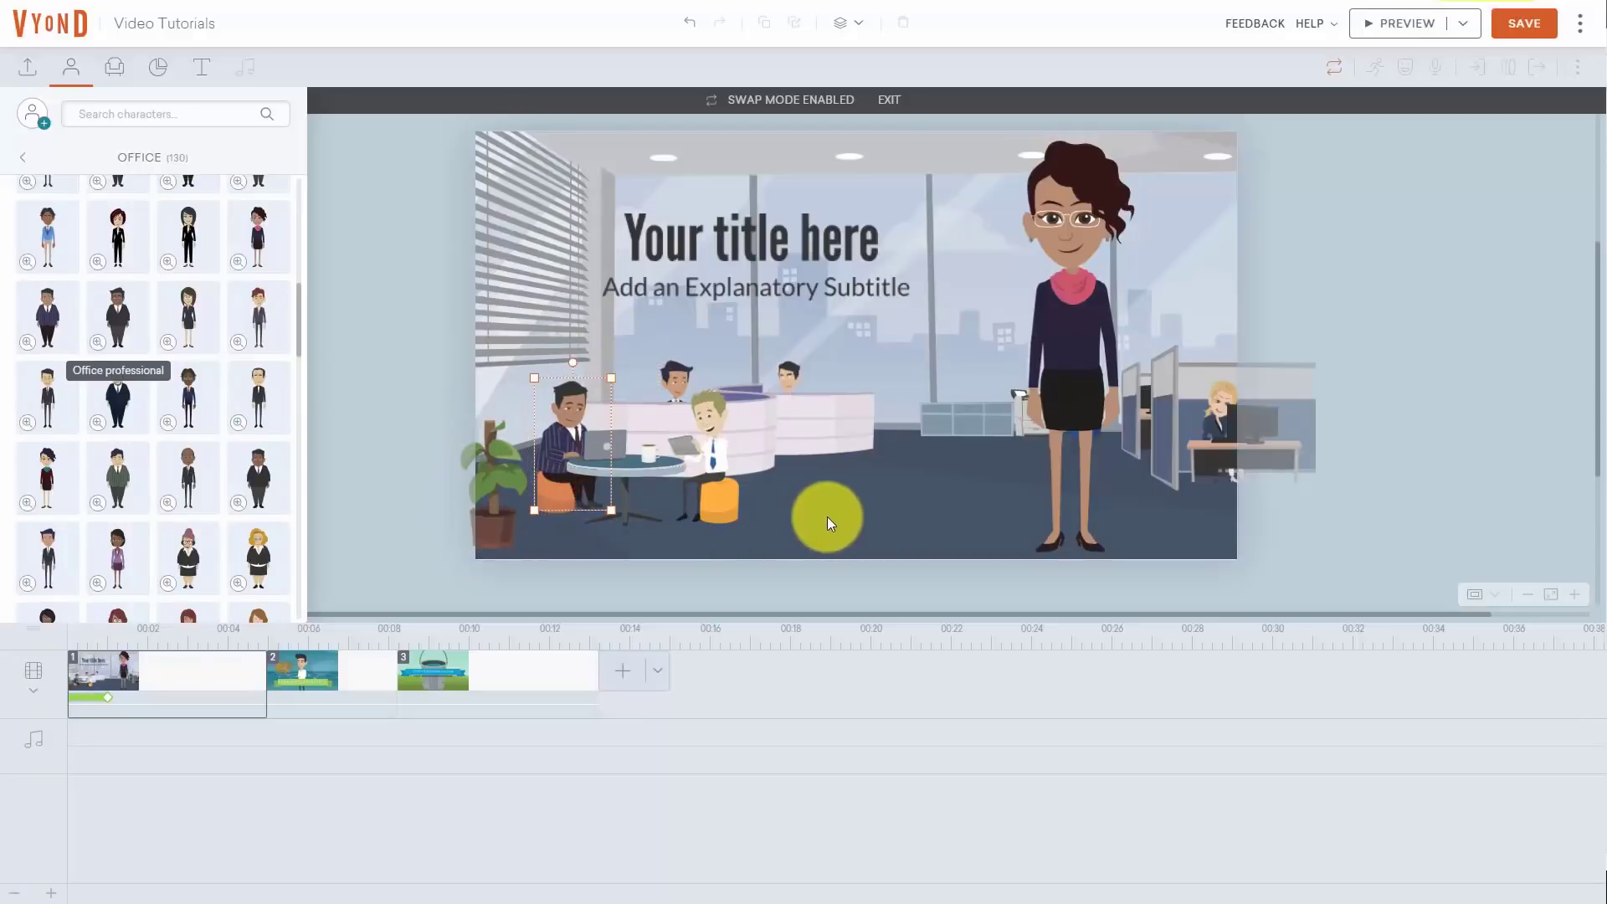
left_click(666, 369)
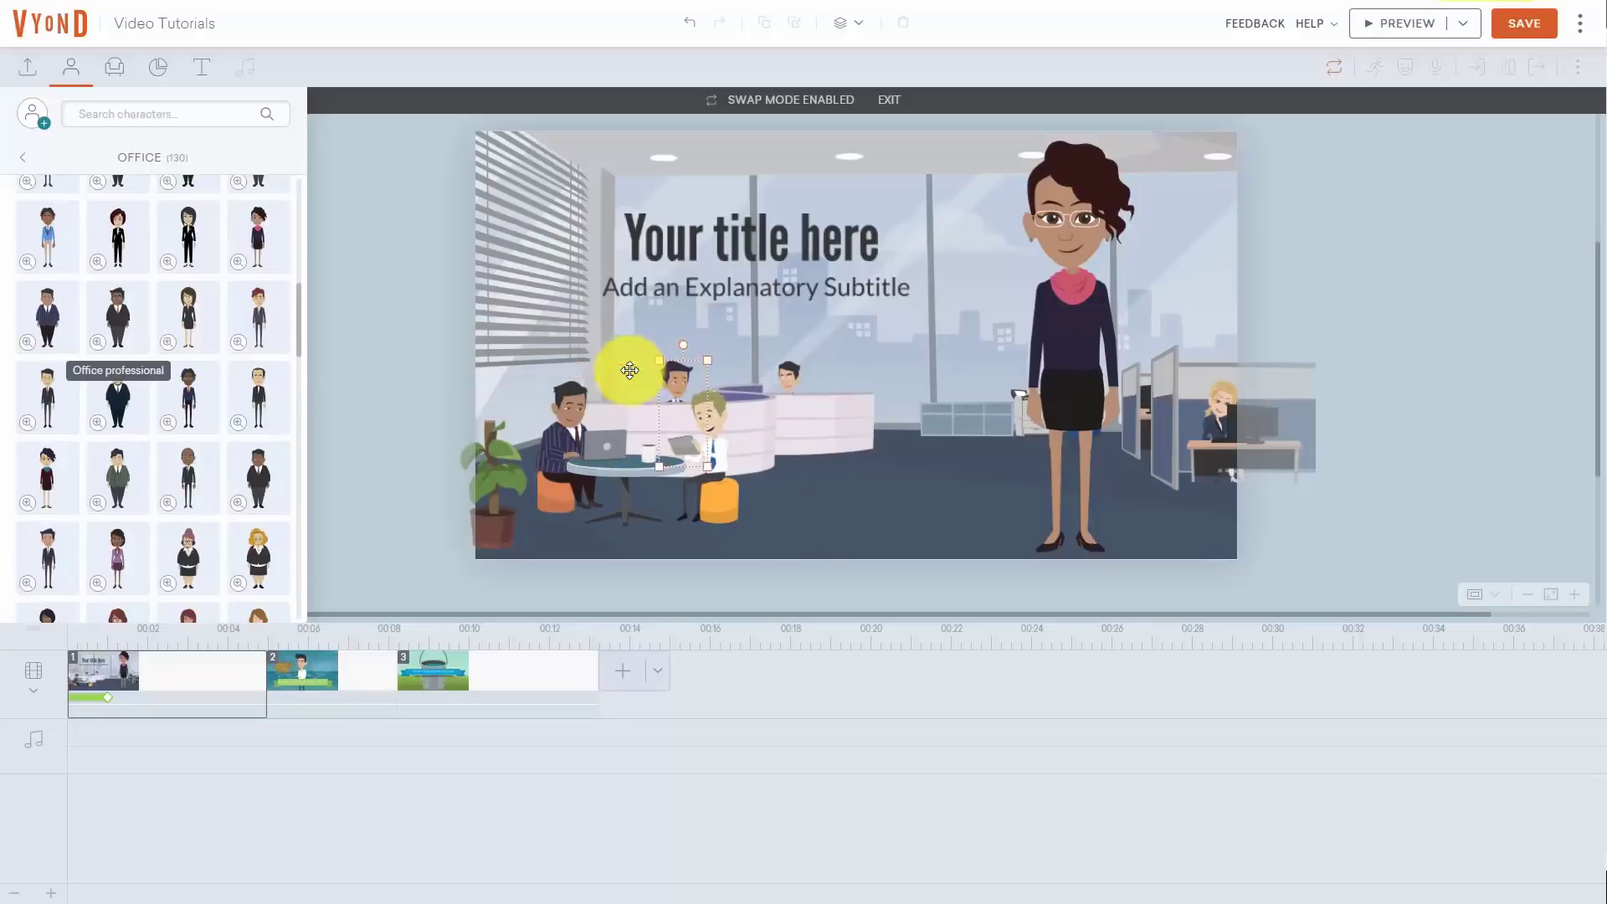
left_click(118, 233)
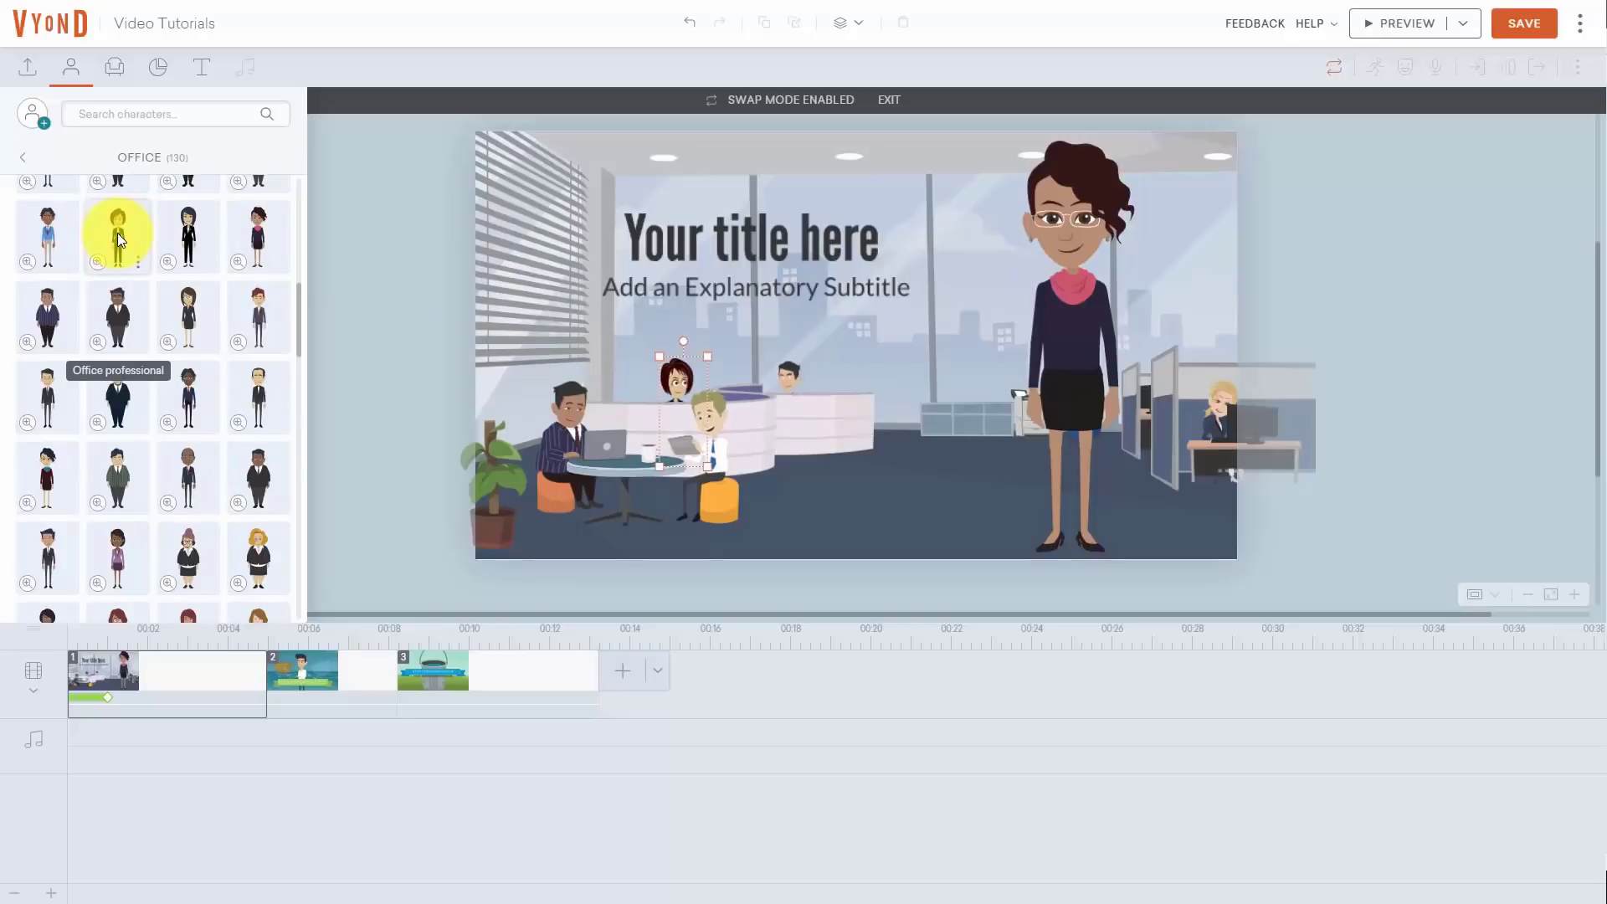
Swap the dark-haired woman behind the table for a whiteboard-style character on the open floor, and compare the character style categories
left_click(23, 157)
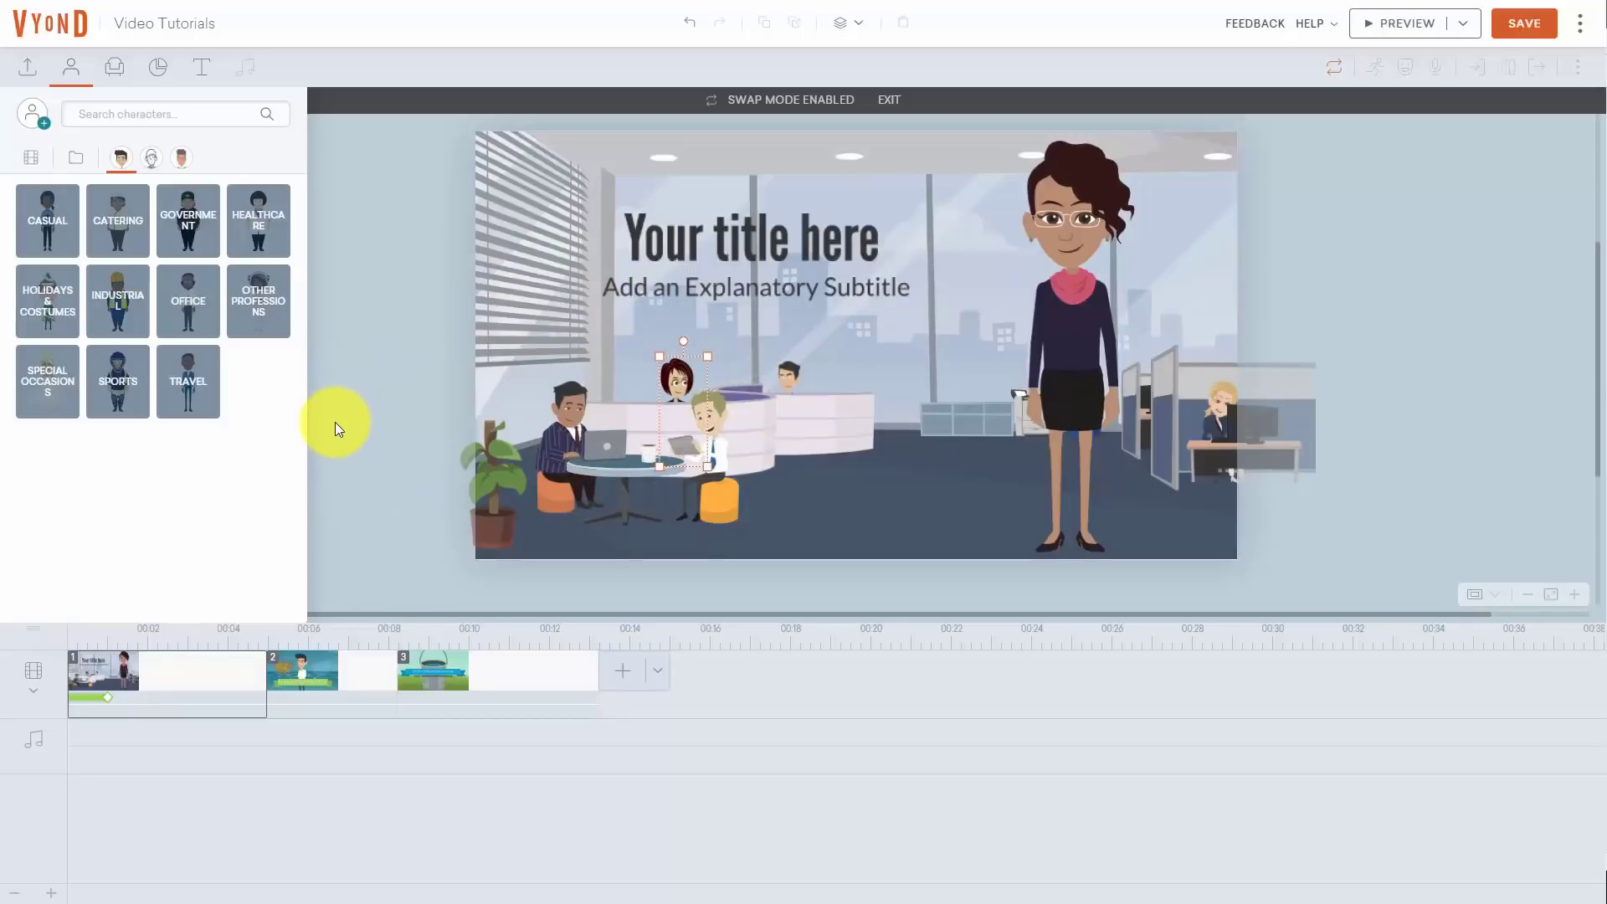
left_click(152, 158)
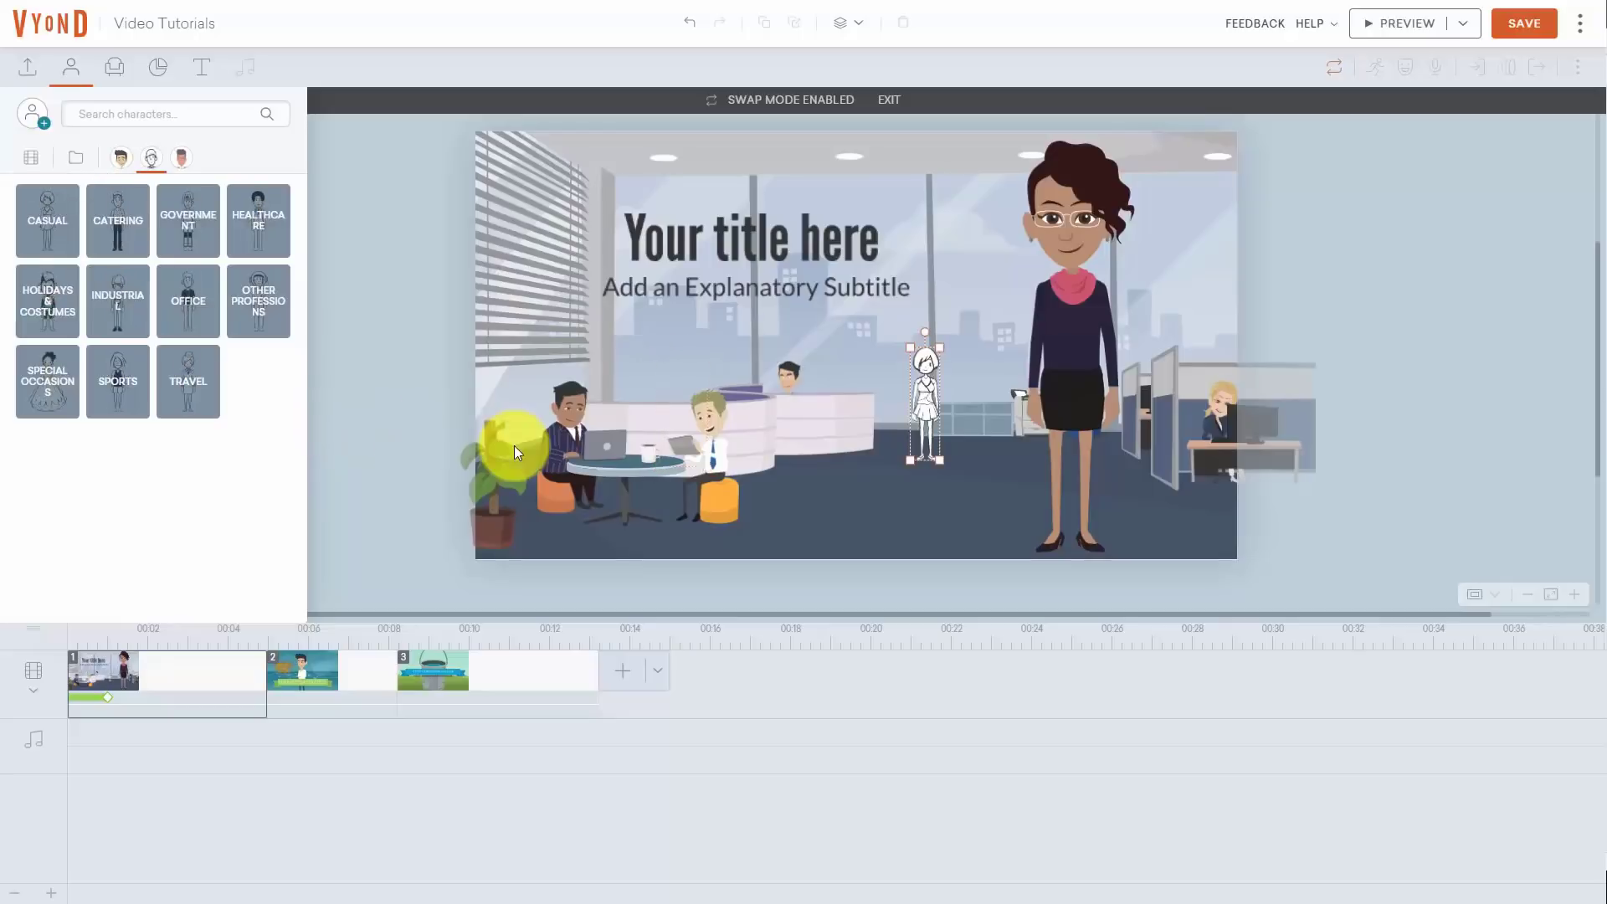
left_click(122, 161)
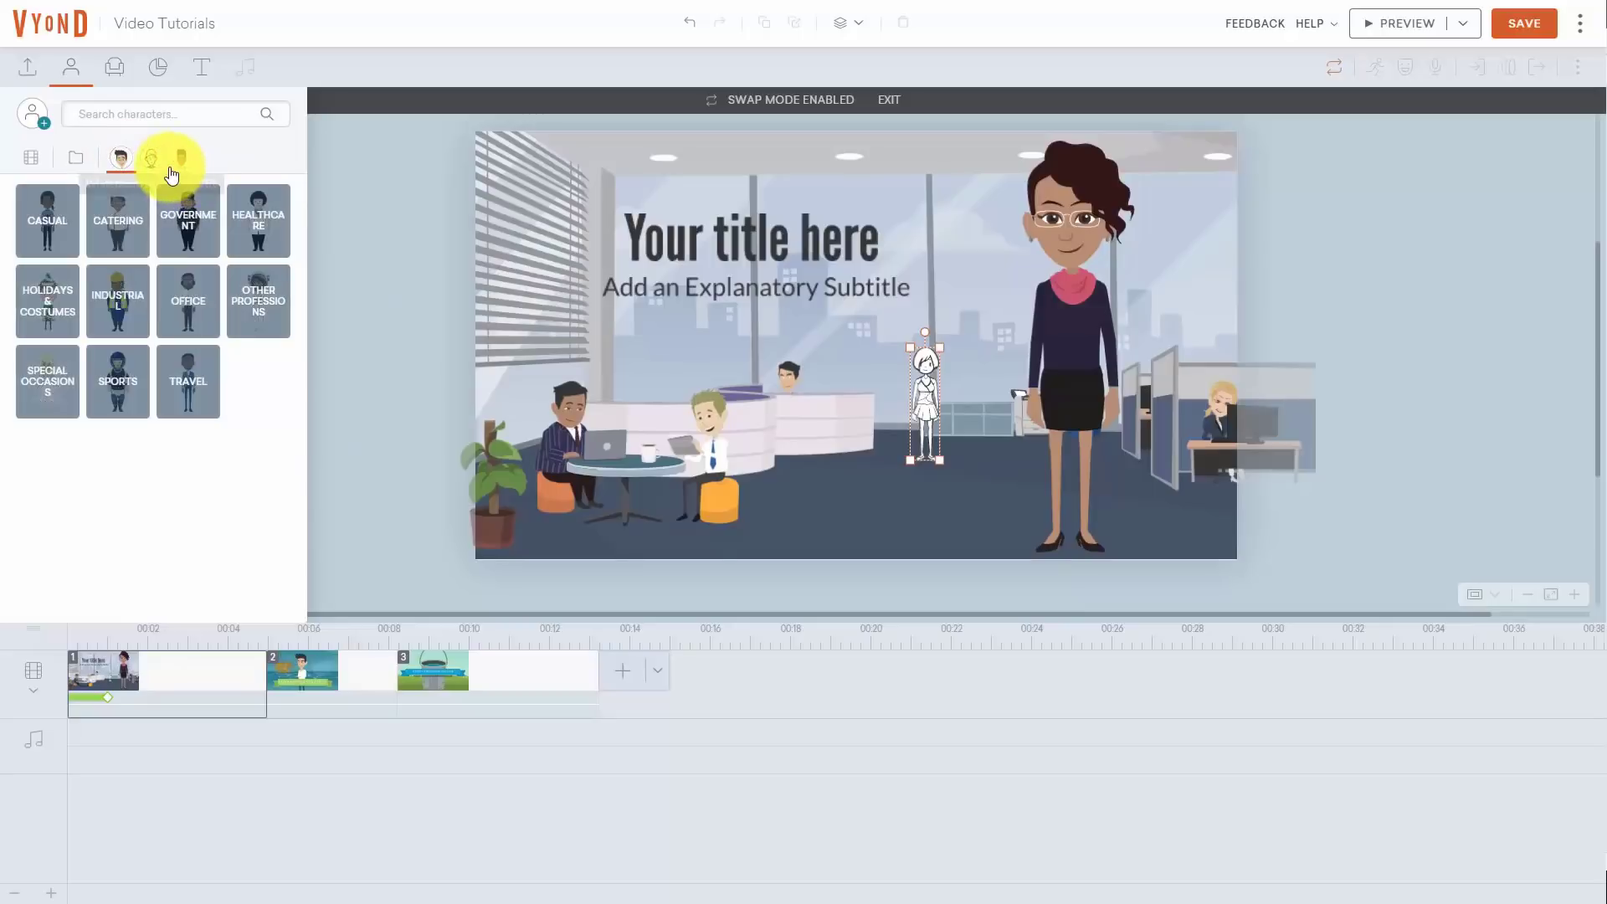
left_click(152, 159)
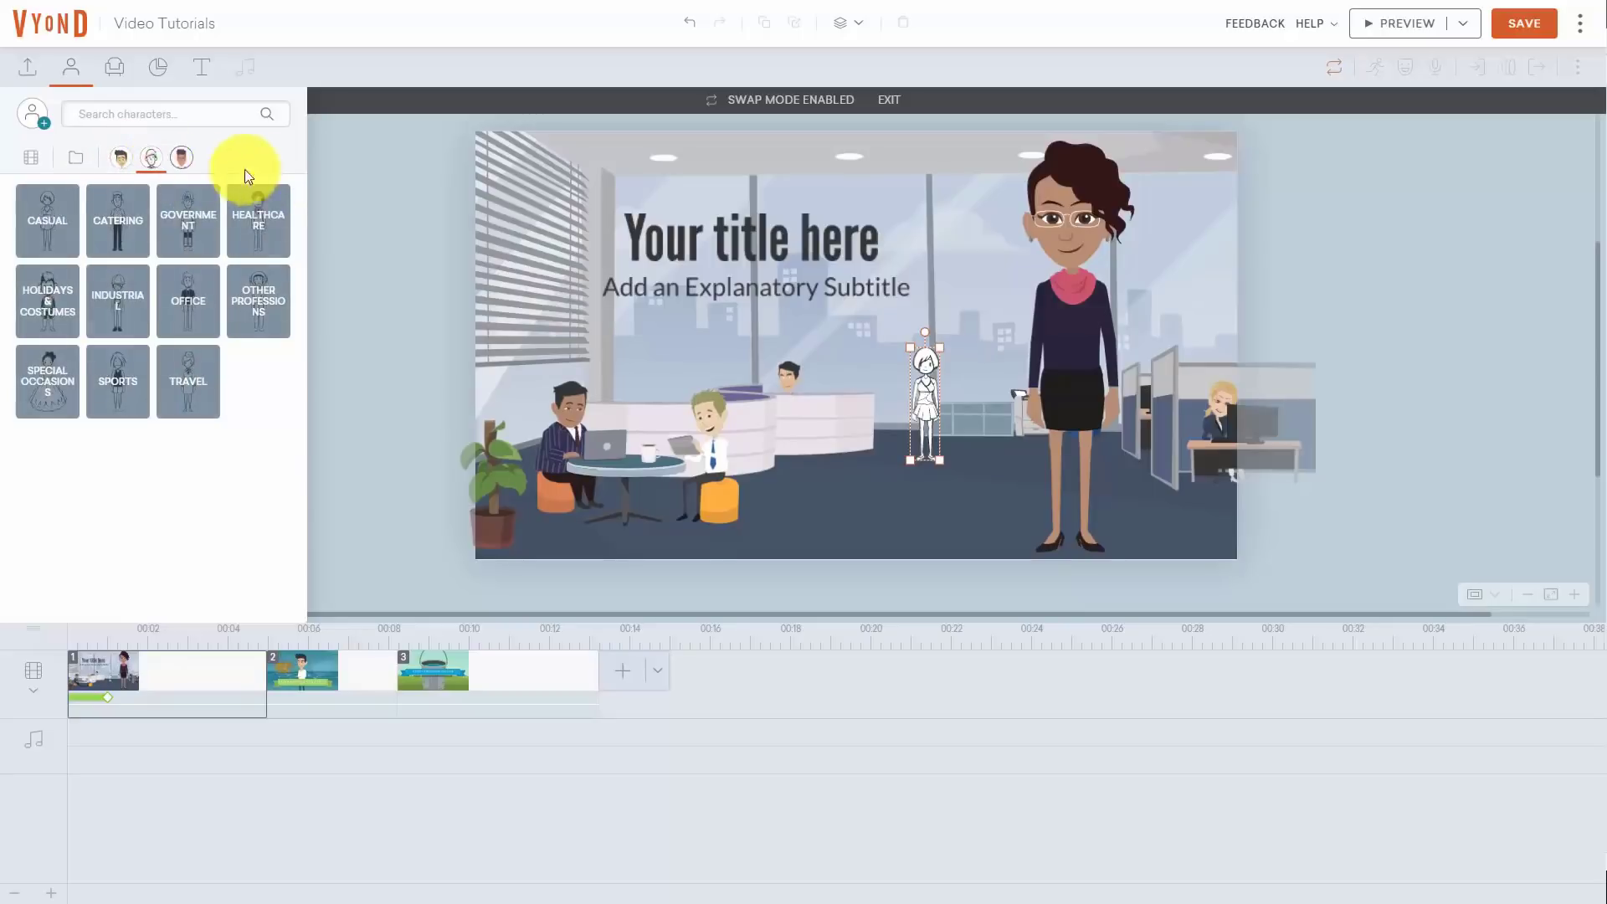
Check the Contemporary character categories, leave swap mode, and delete the office title scene
left_click(185, 163)
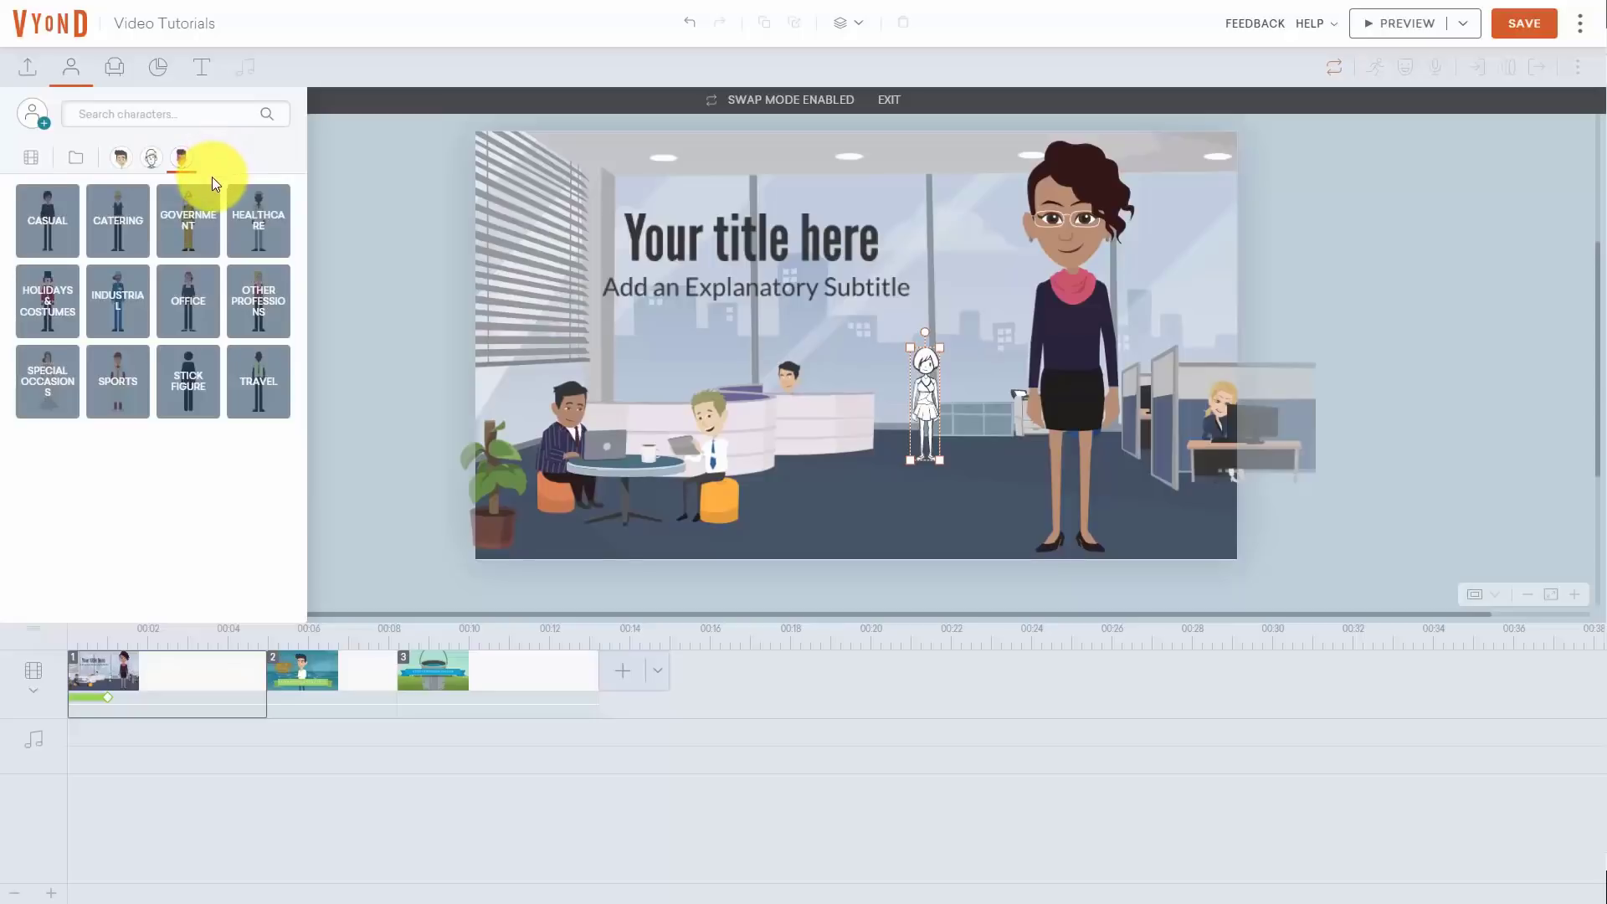
key("Escape")
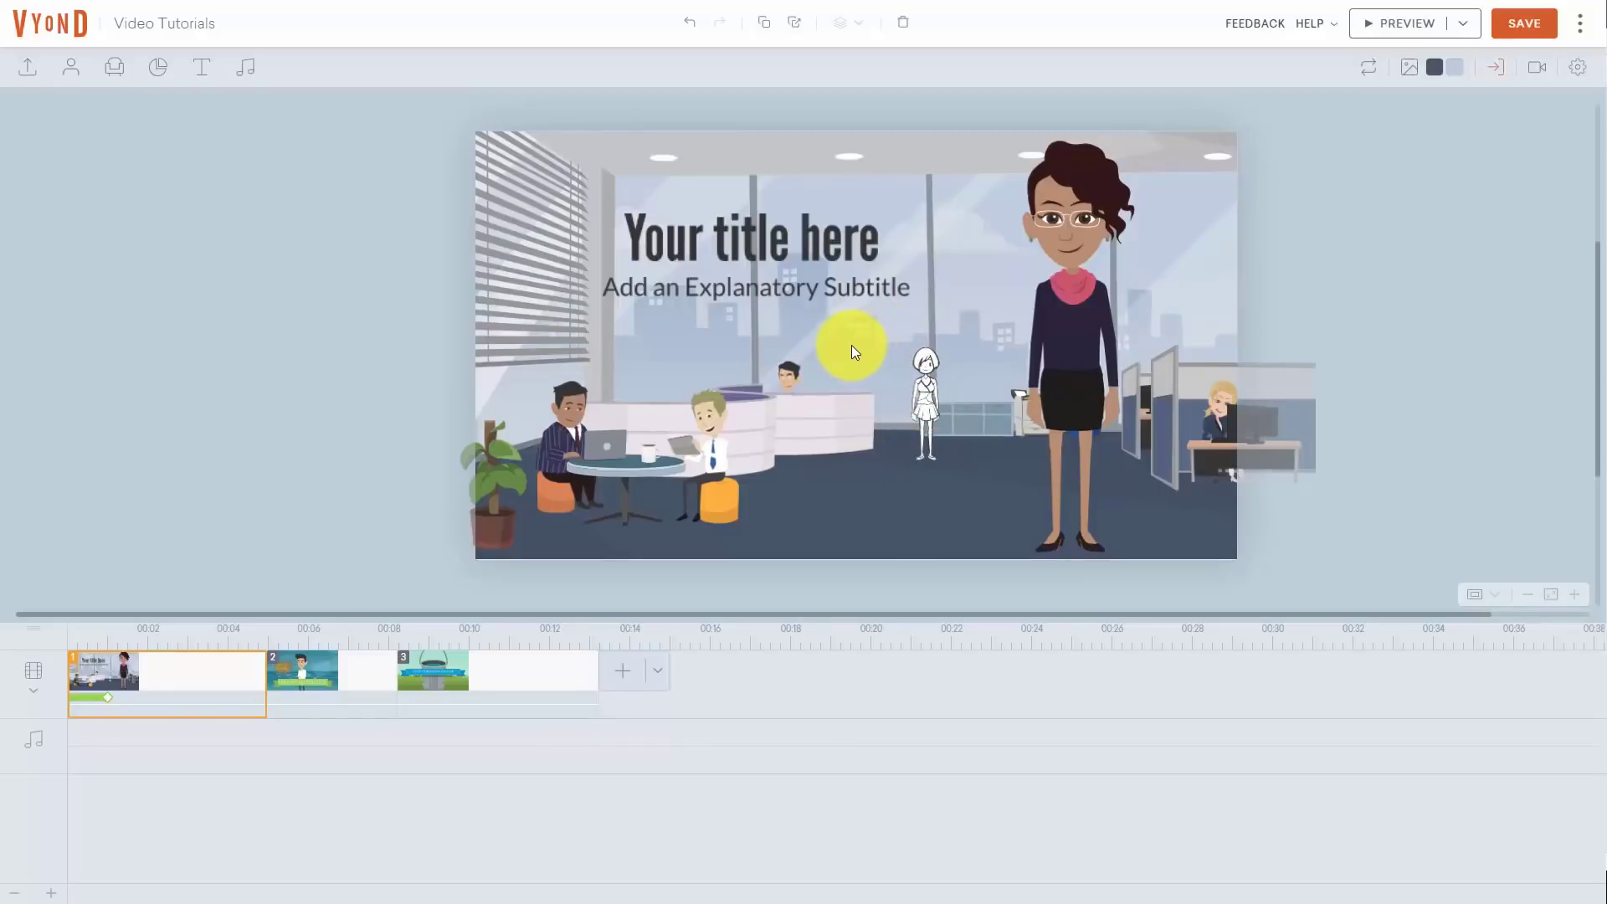
key("Delete")
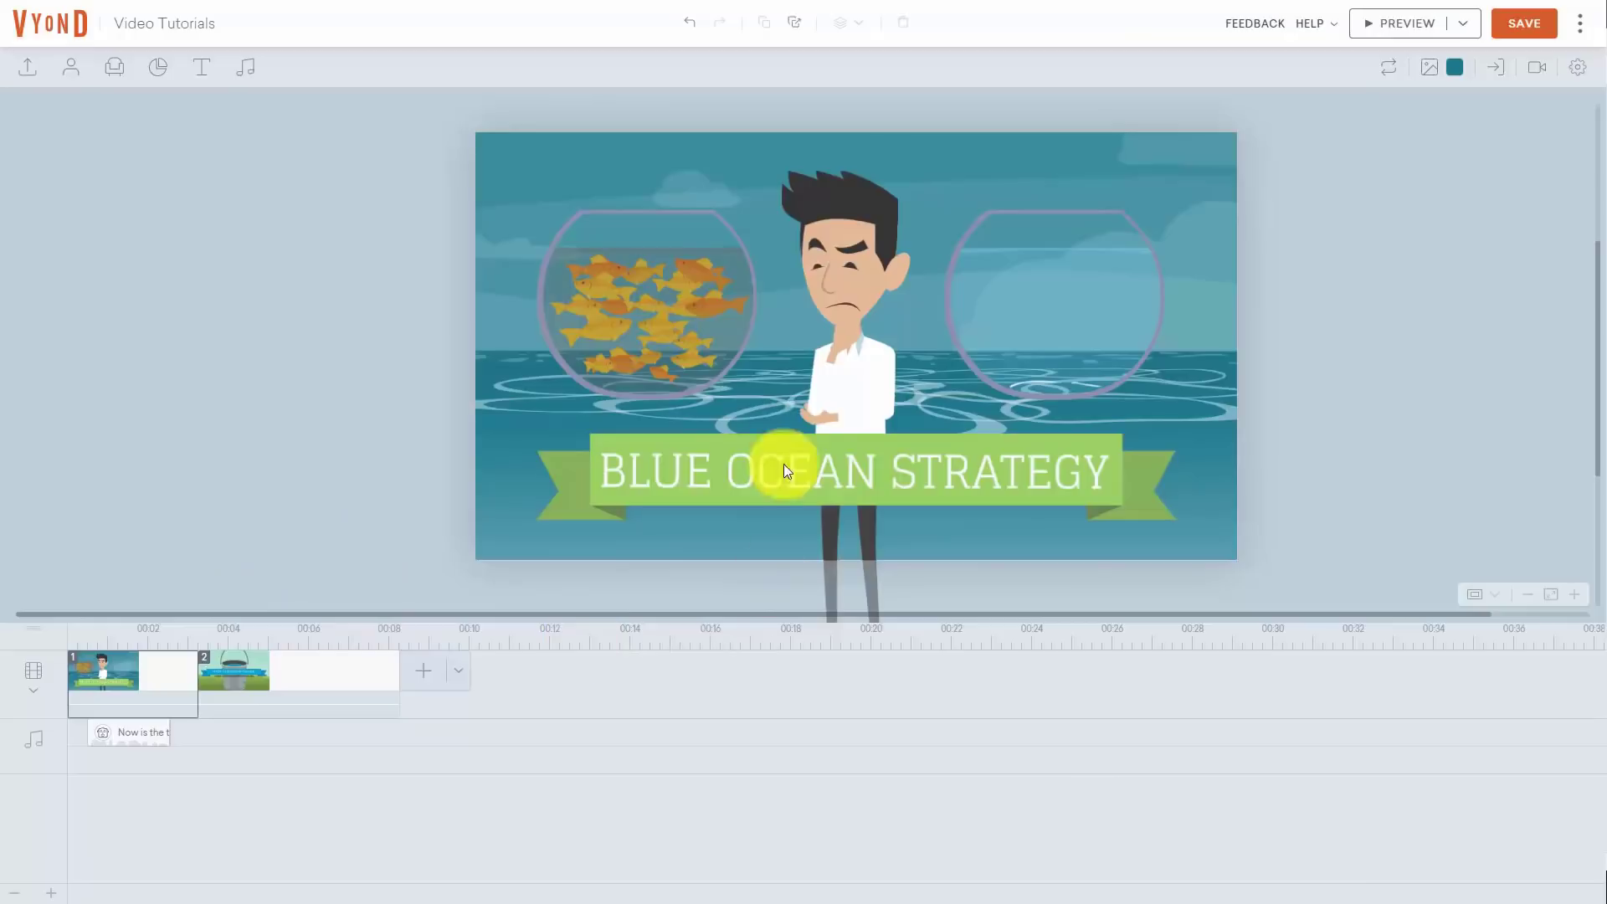
Give the thinking man in the Blue Ocean Strategy scene the sports action "American football - Referee - Personal foul"
left_click(821, 266)
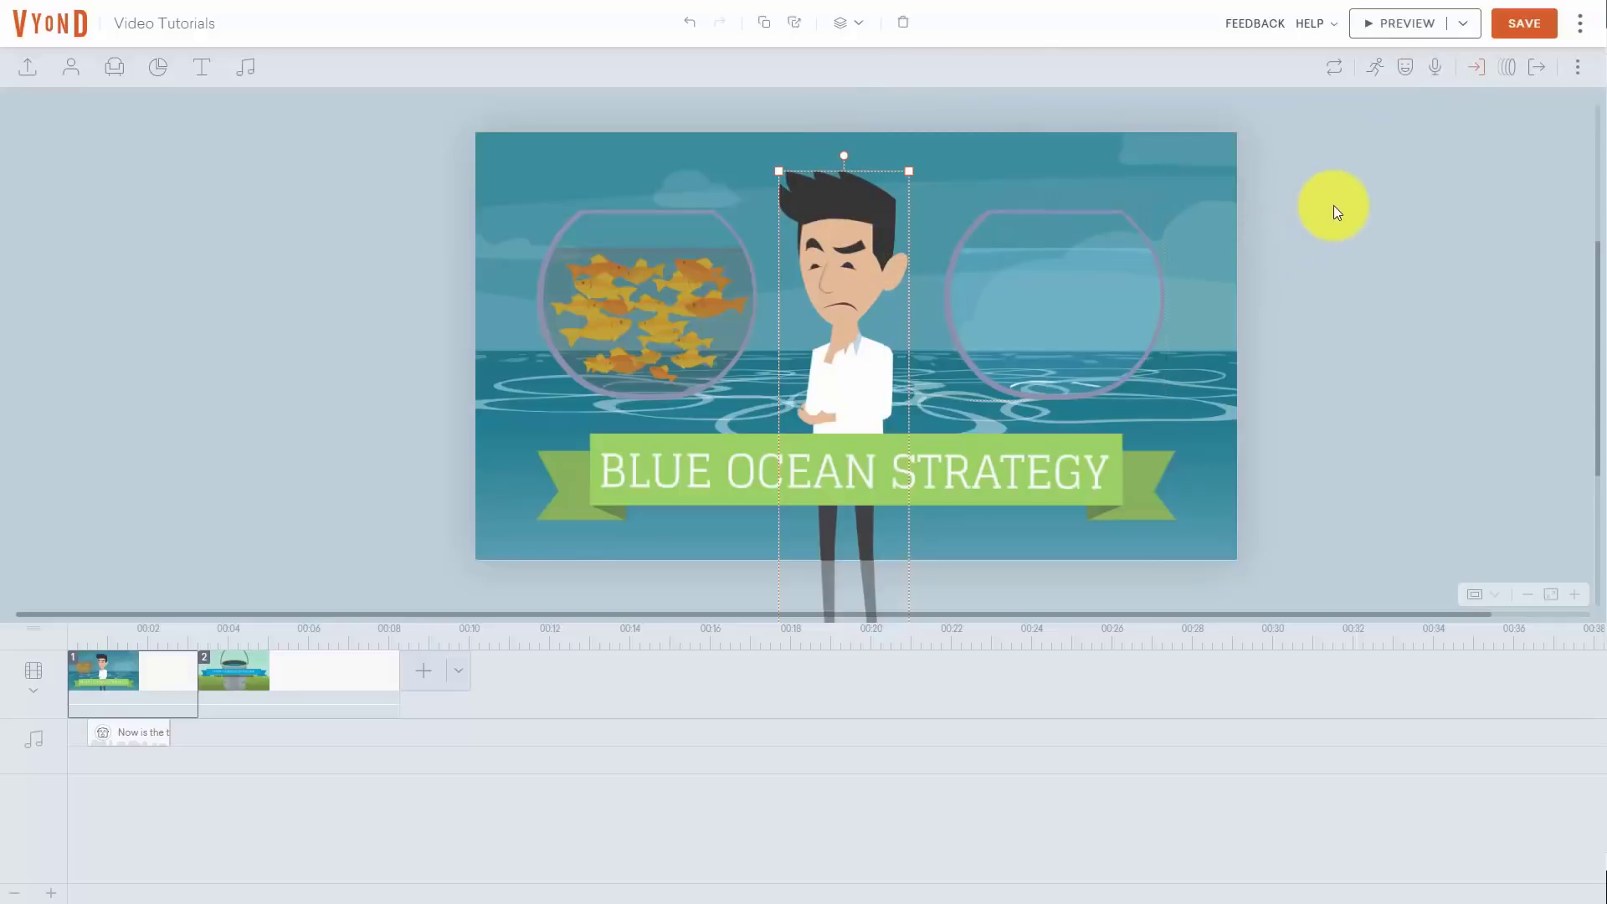
left_click(1377, 75)
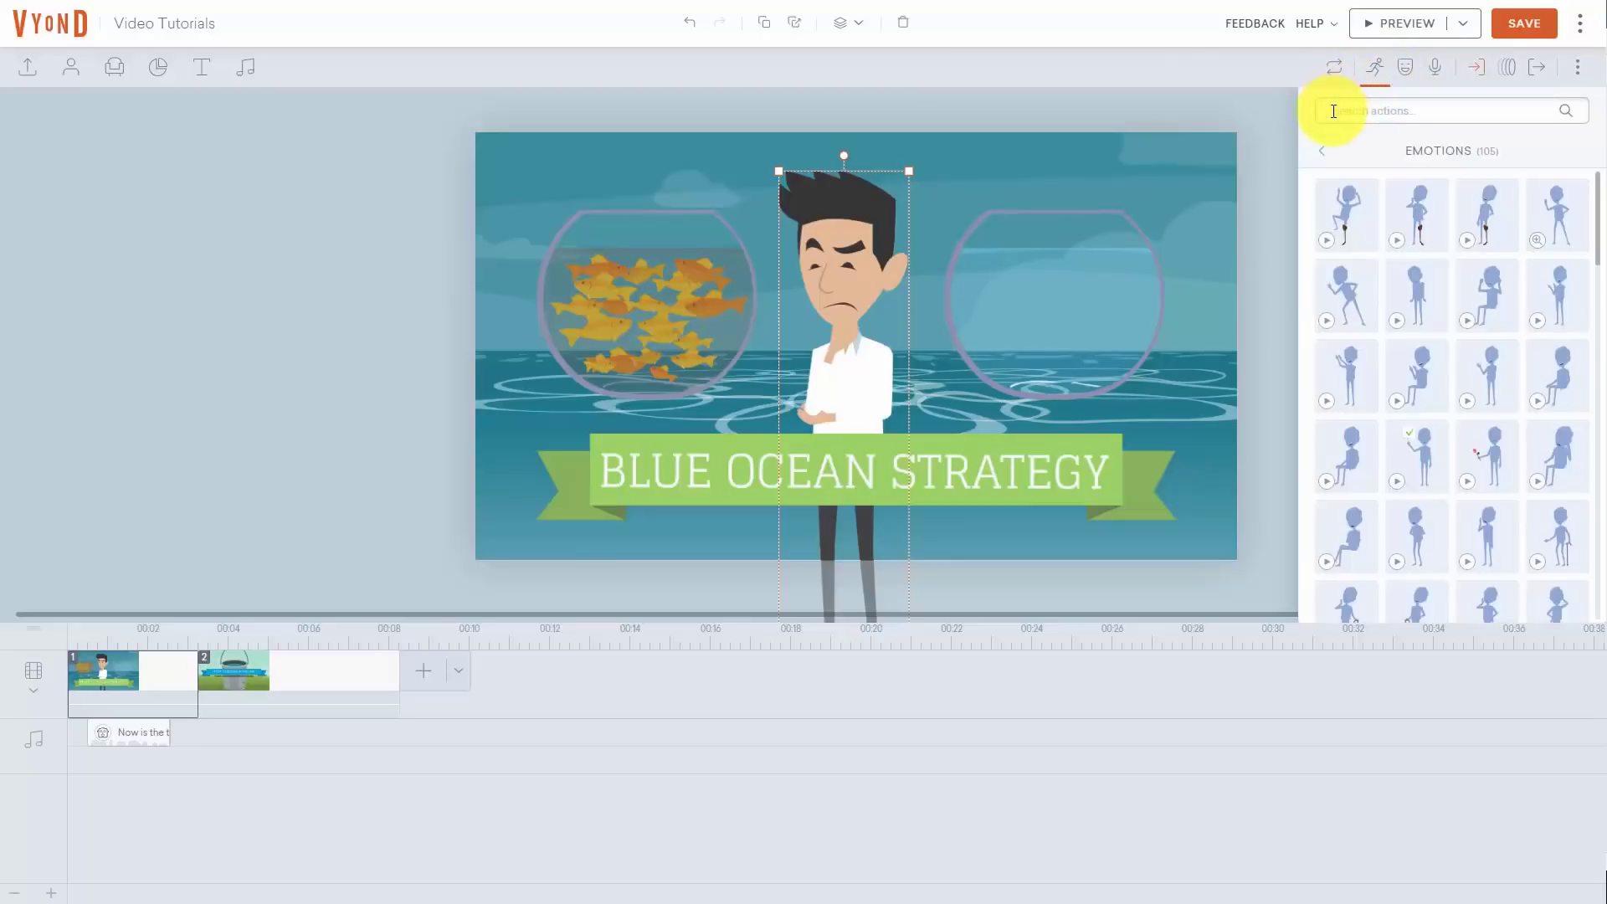
left_click(1321, 157)
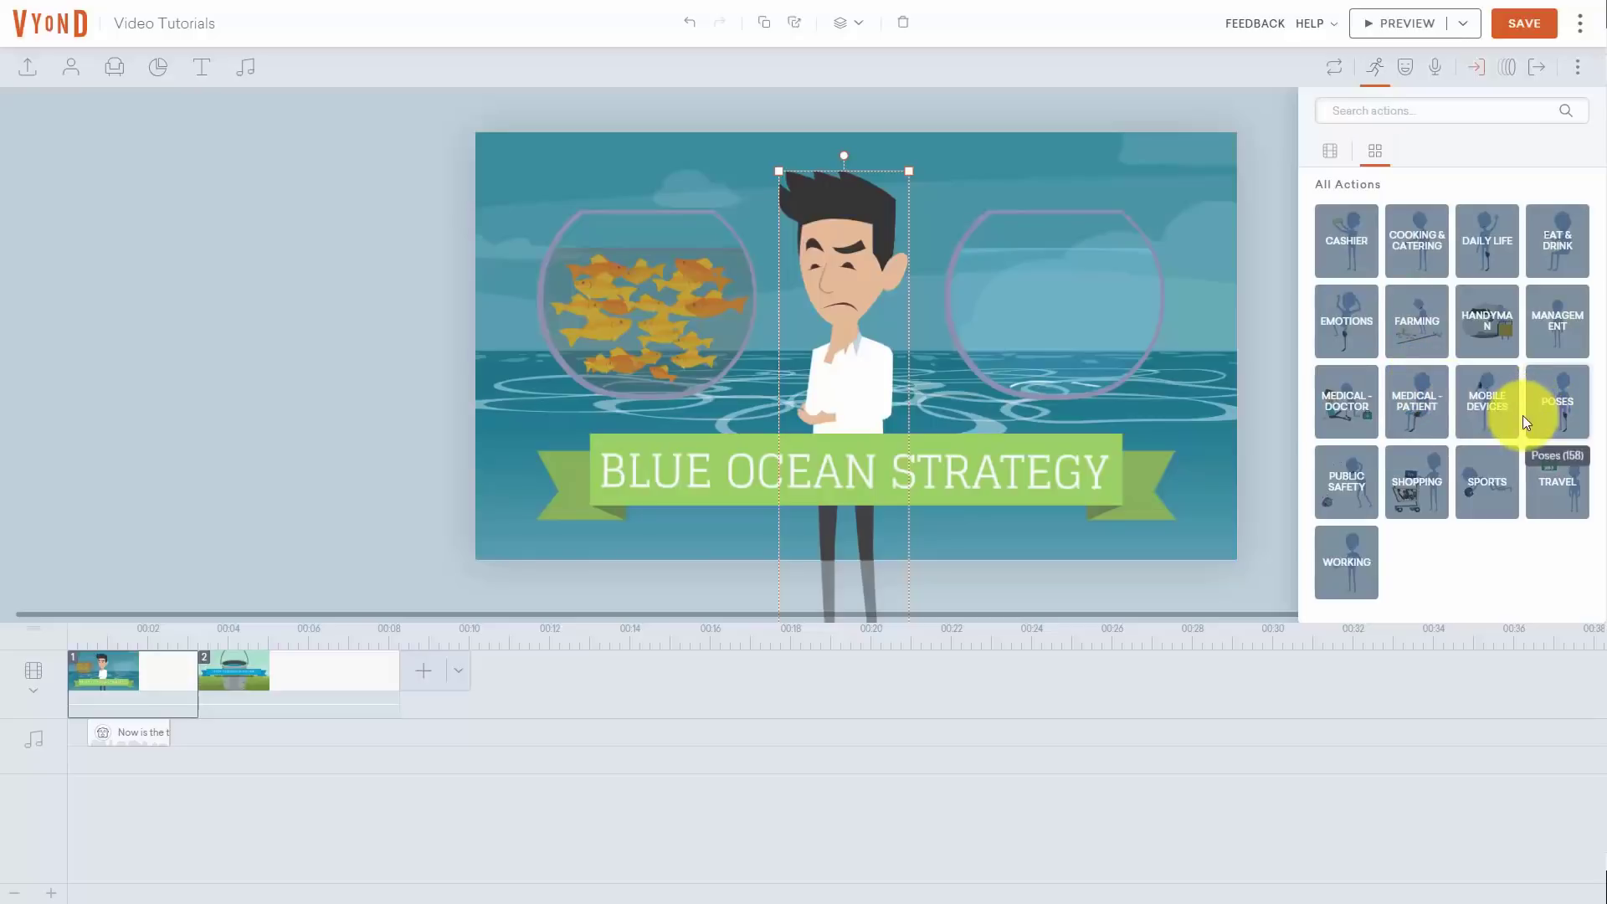
left_click(1484, 477)
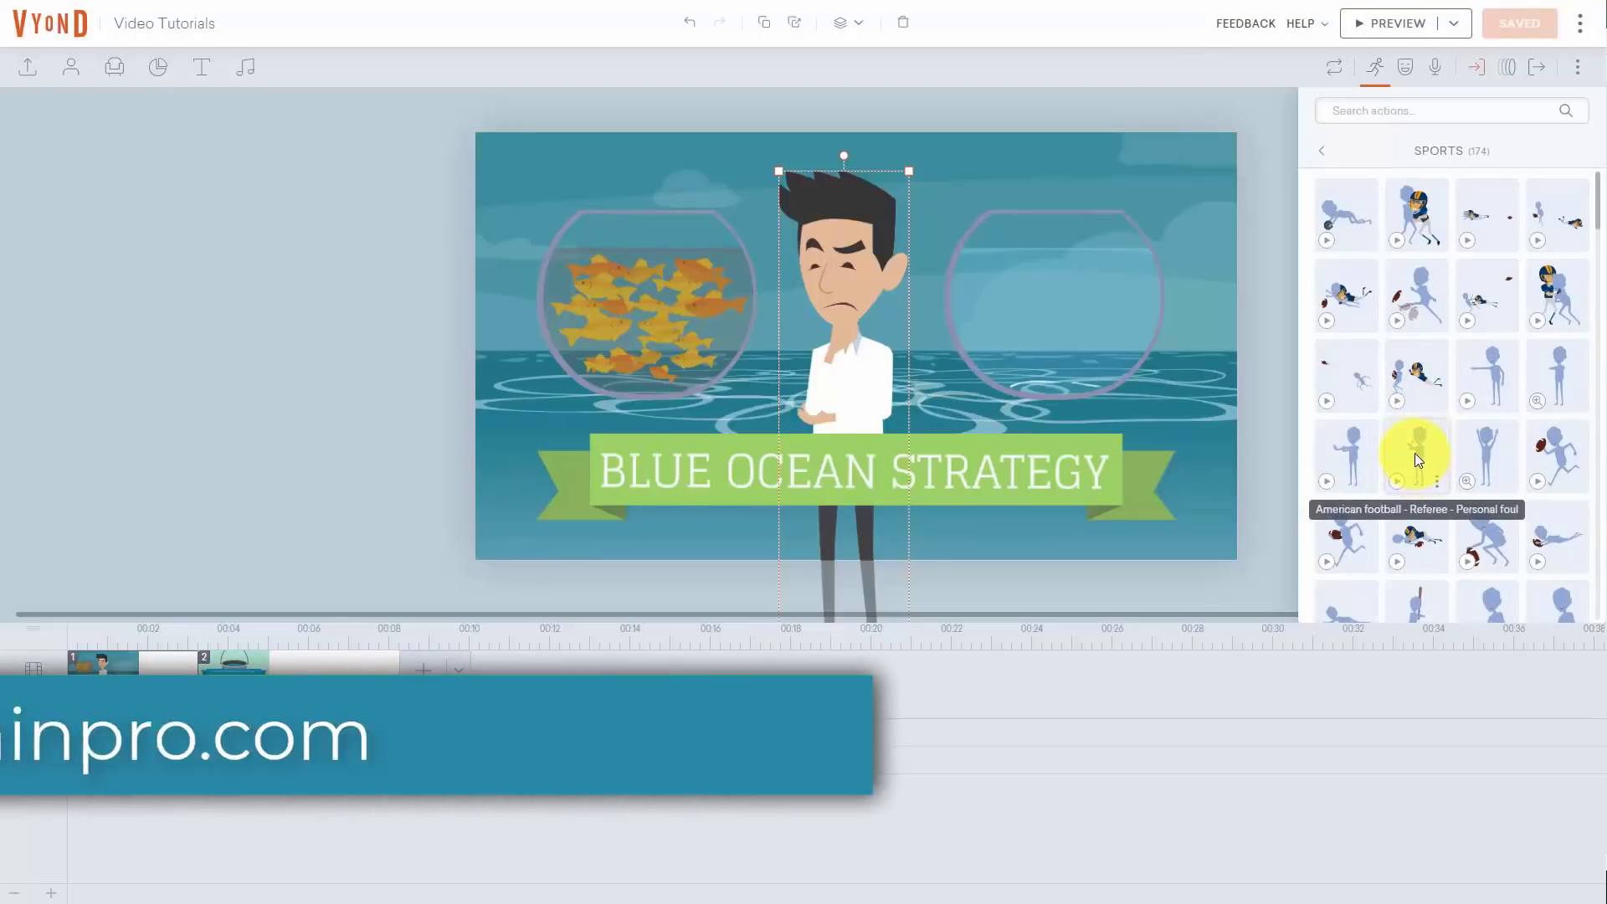
left_click(1415, 454)
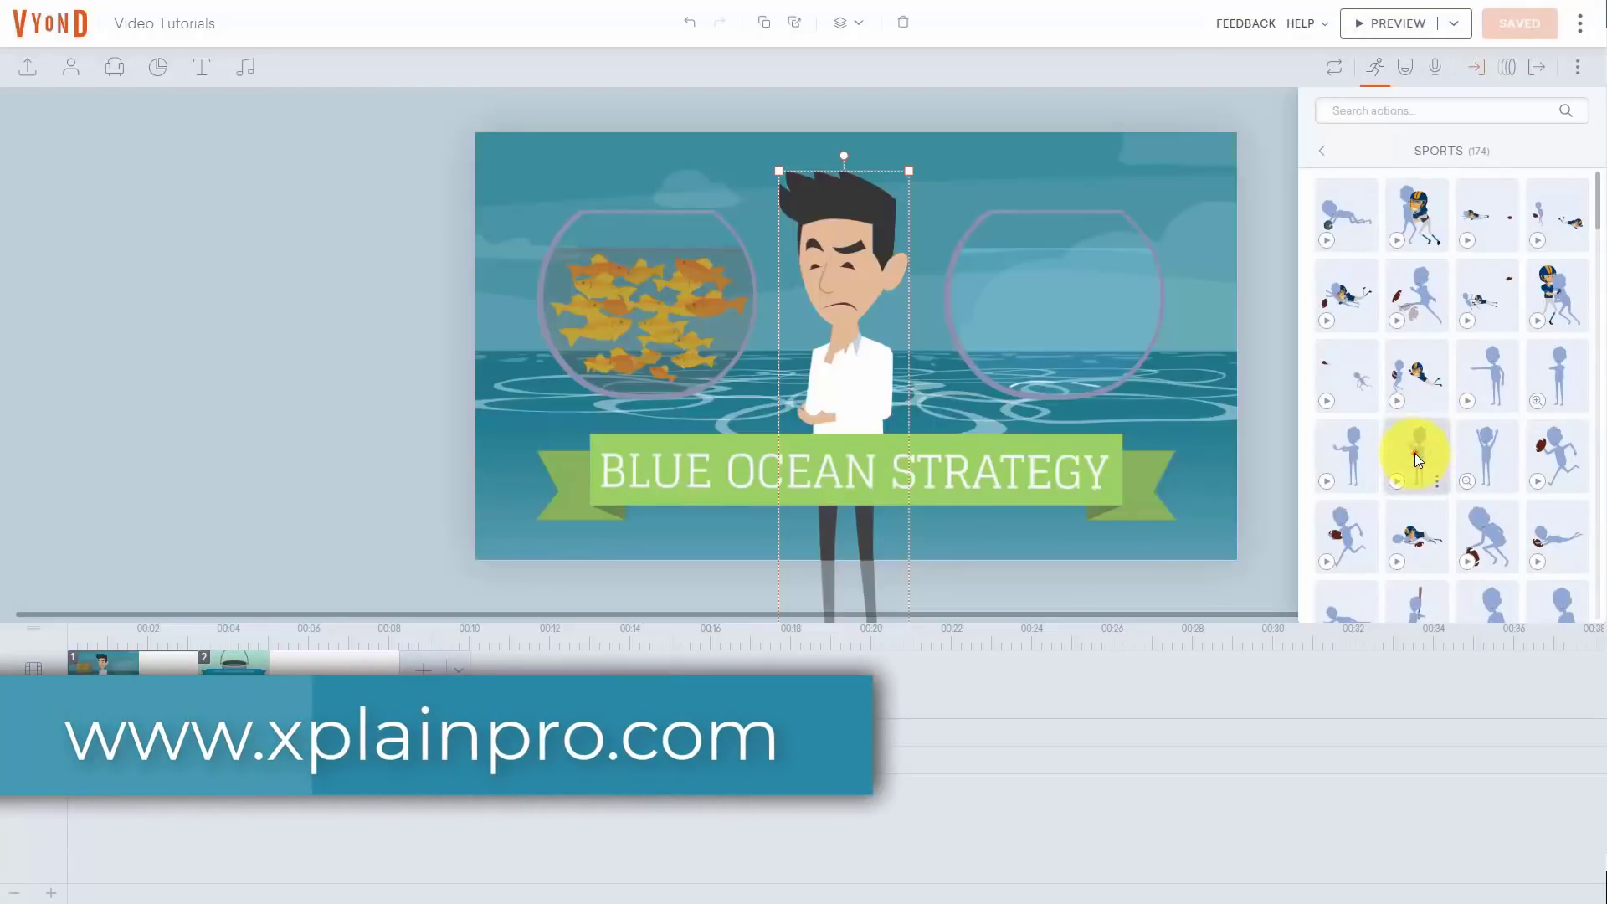
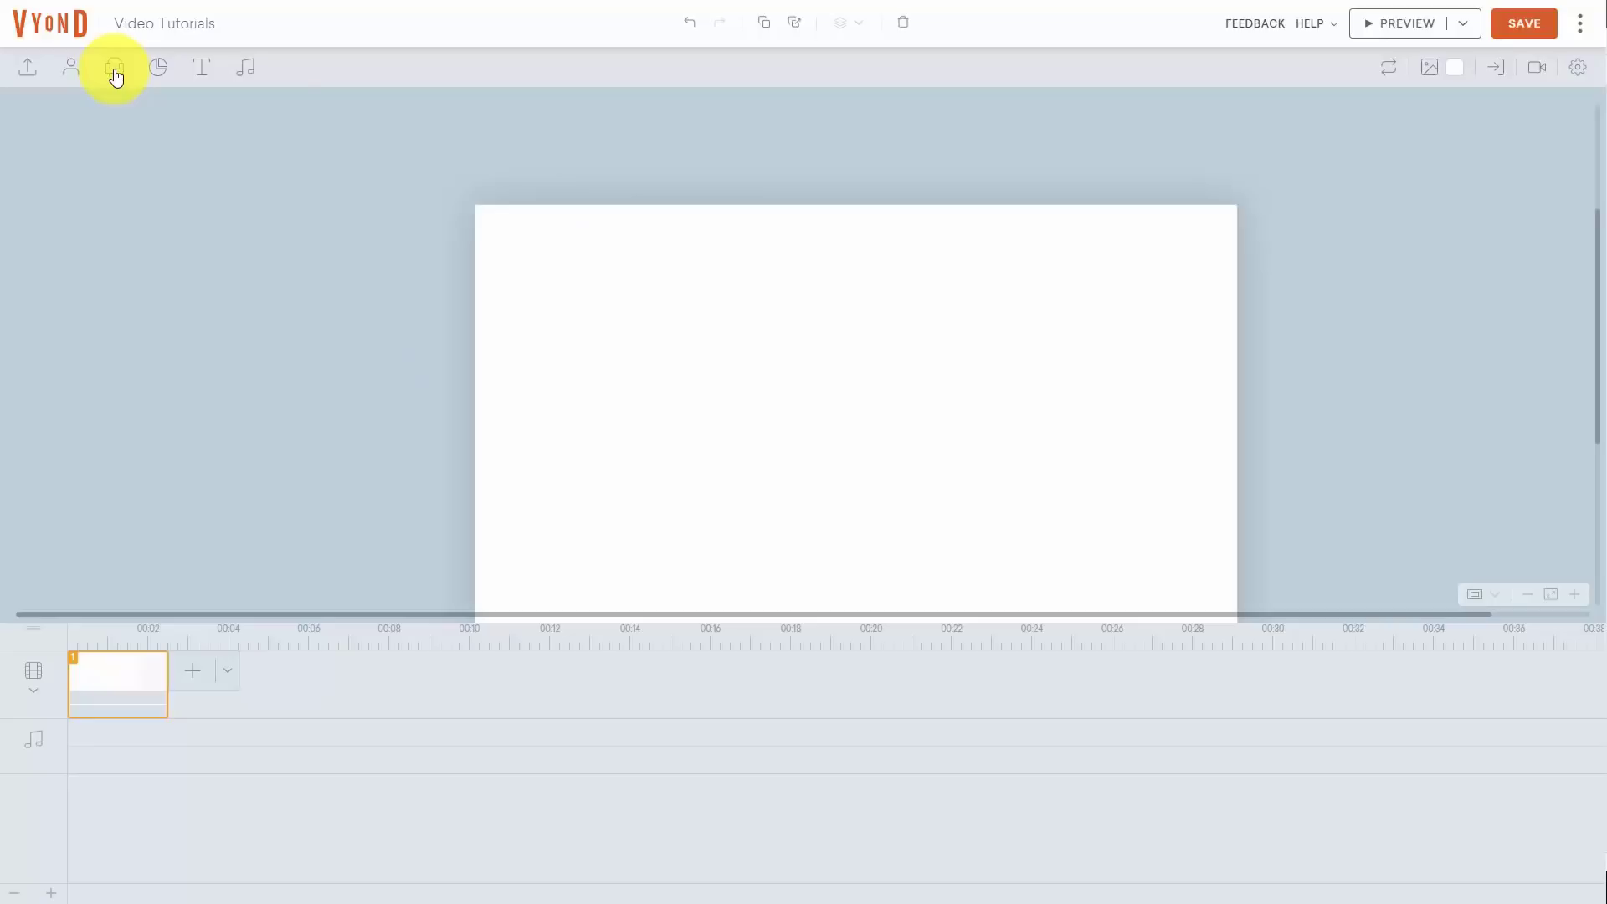
Compare the prop categories of the three visual styles and look through the Business Friendly props
left_click(116, 78)
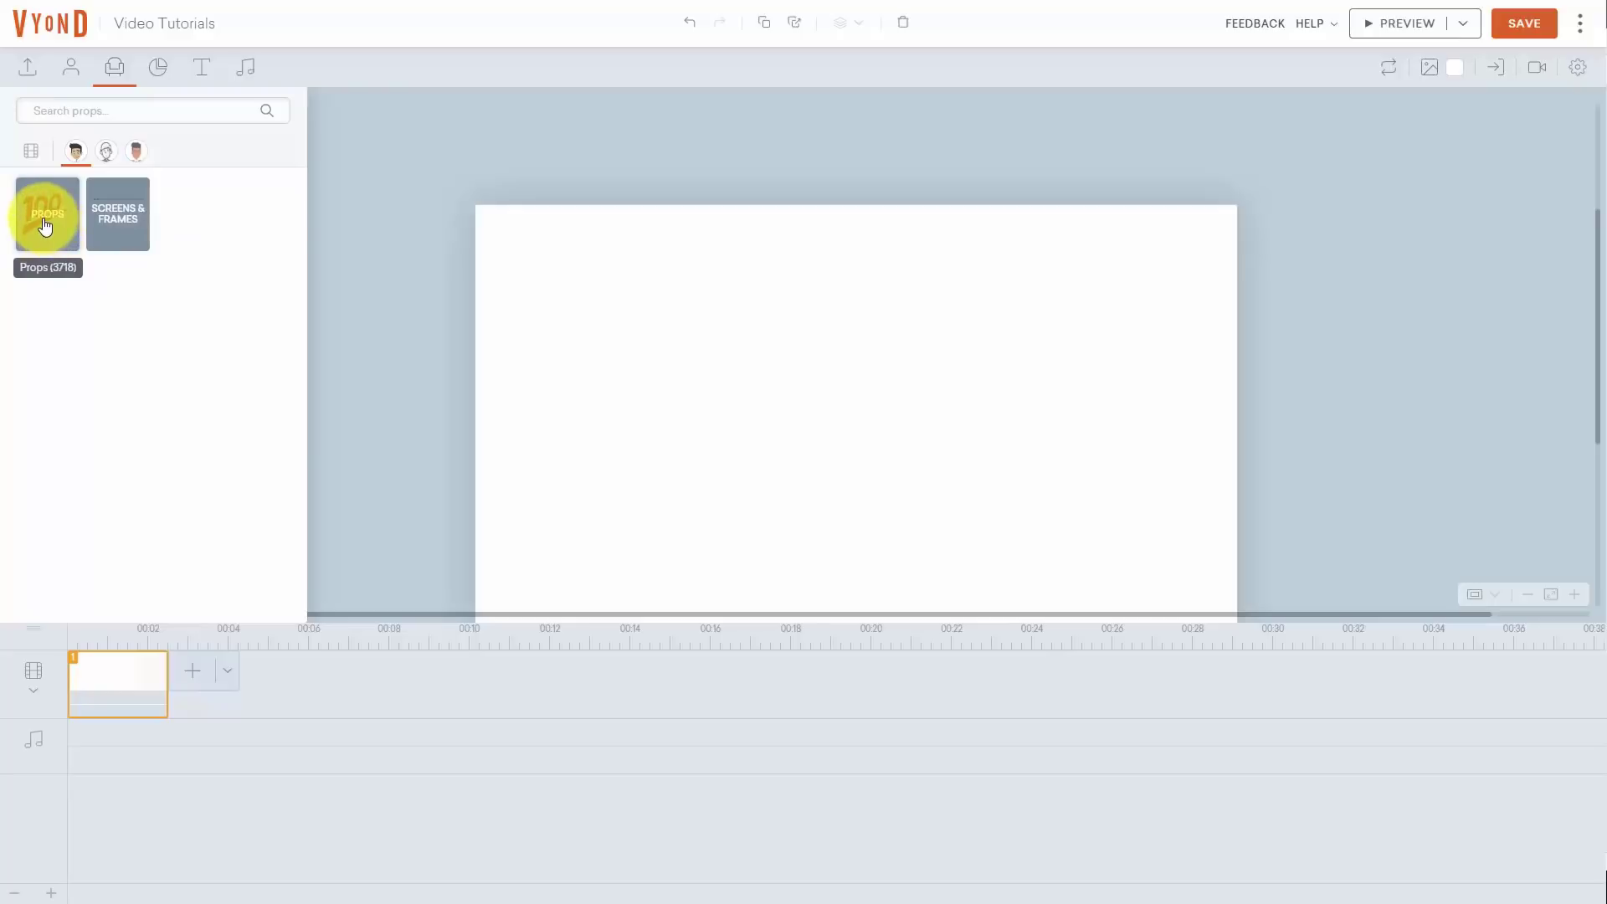
left_click(107, 155)
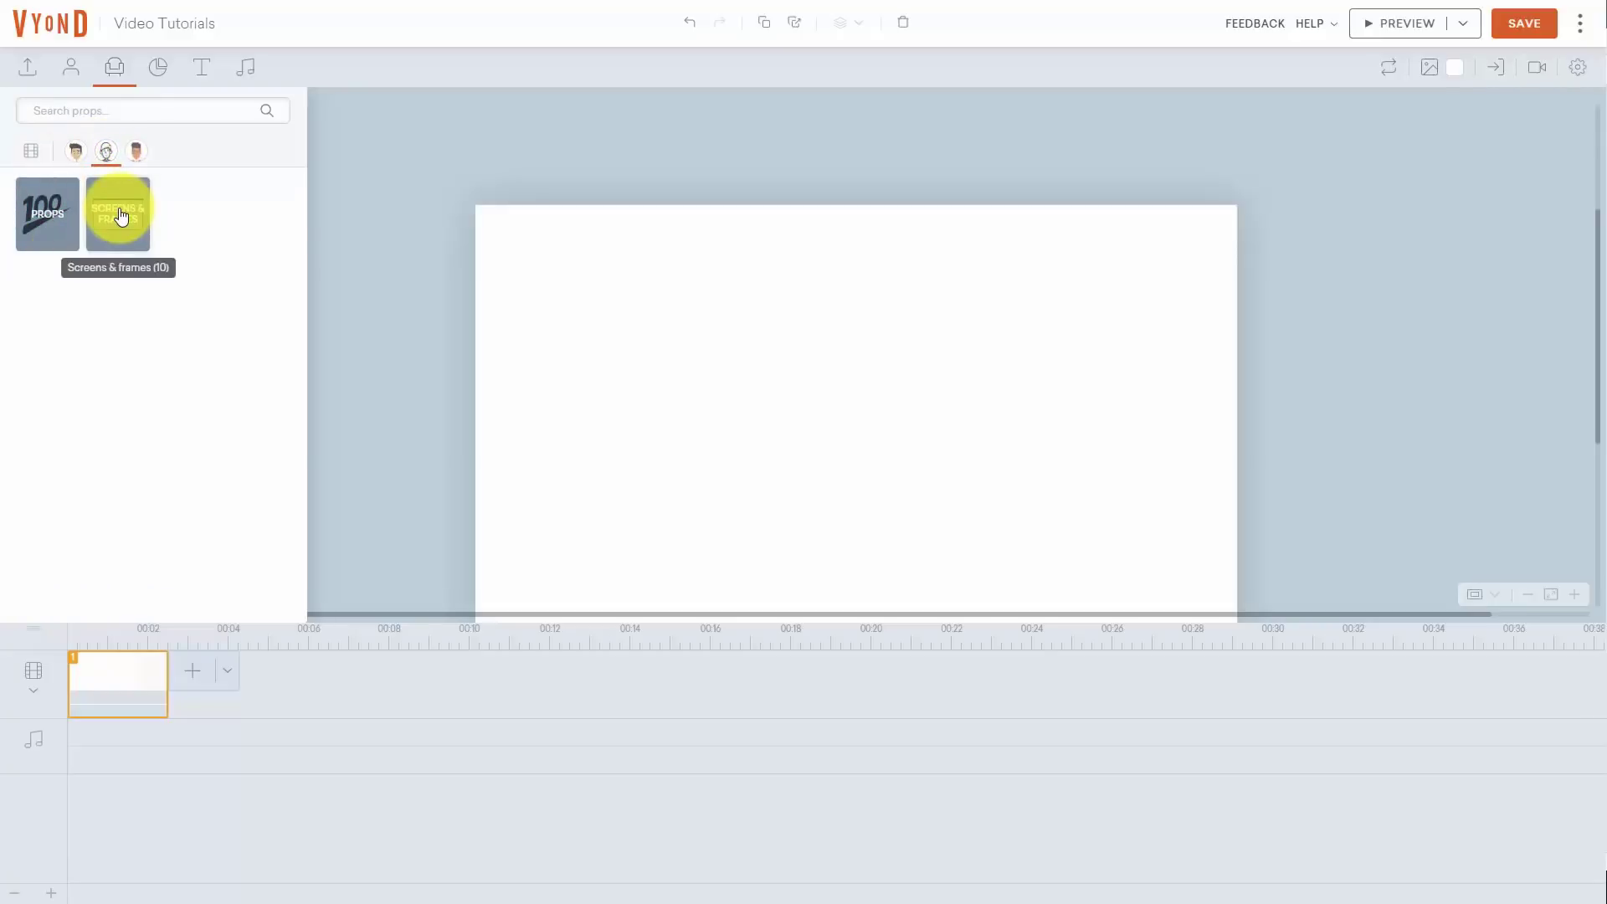
left_click(137, 158)
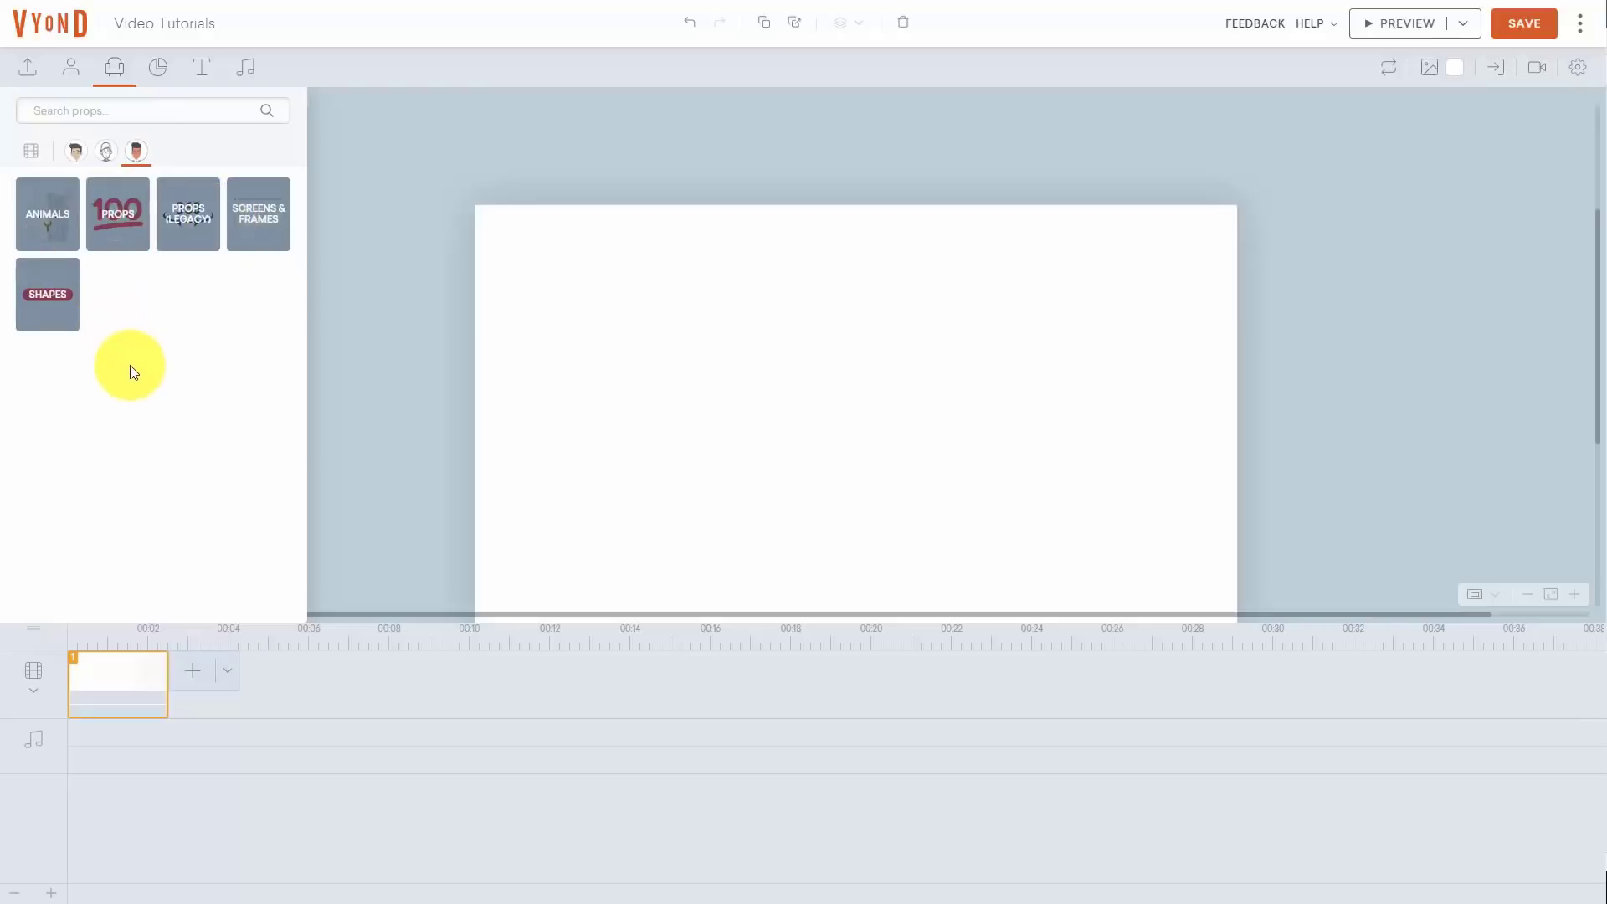
left_click(76, 151)
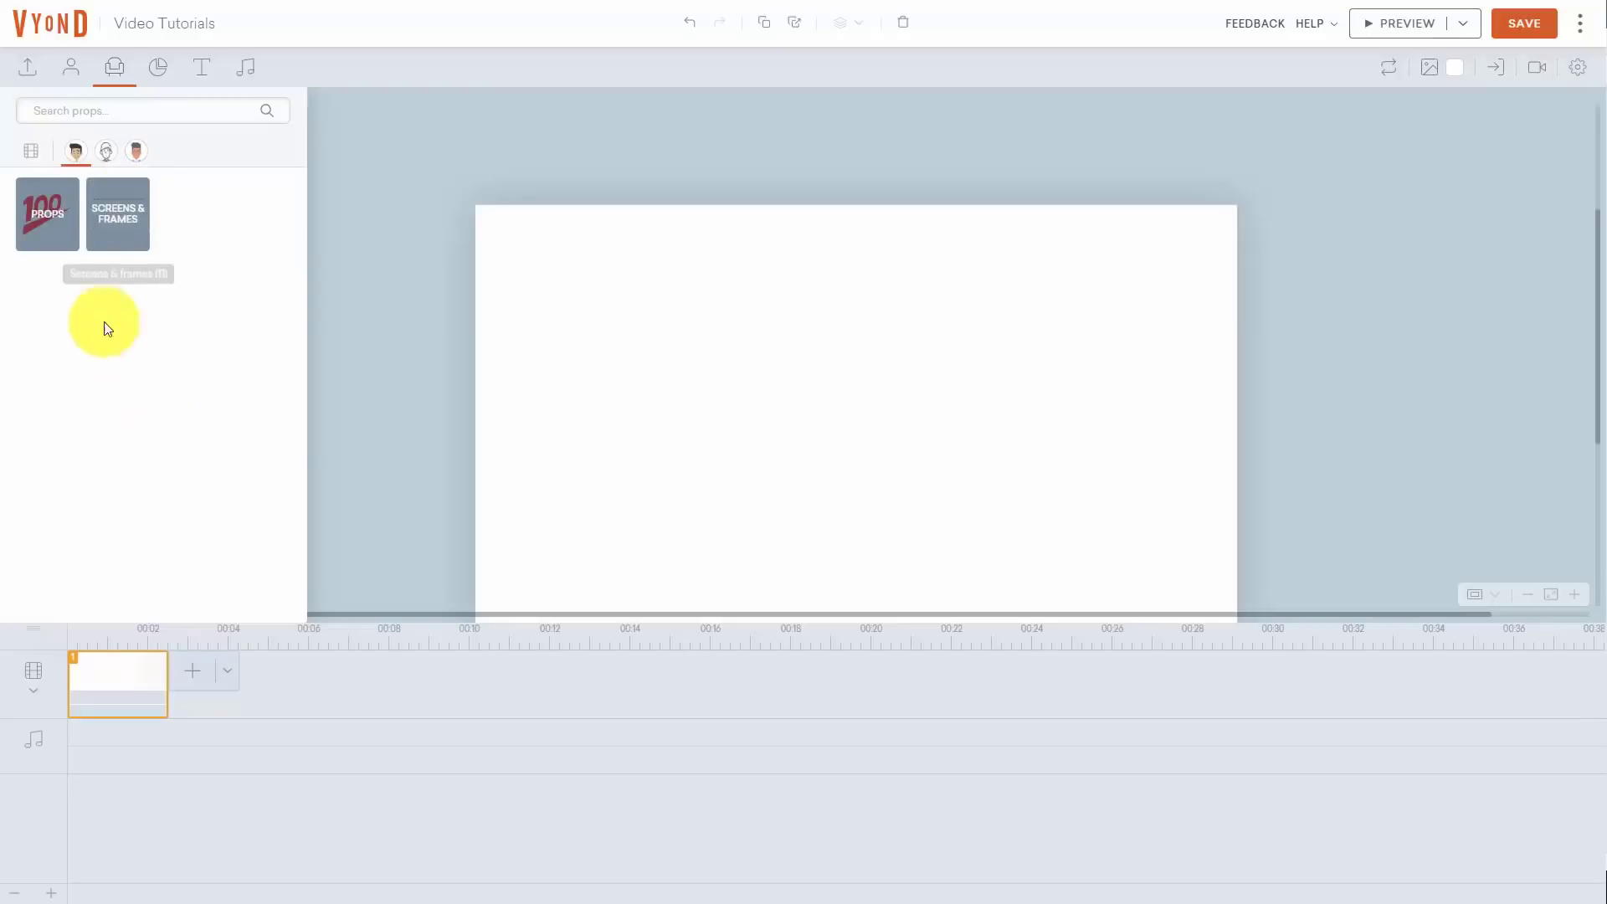
left_click(47, 216)
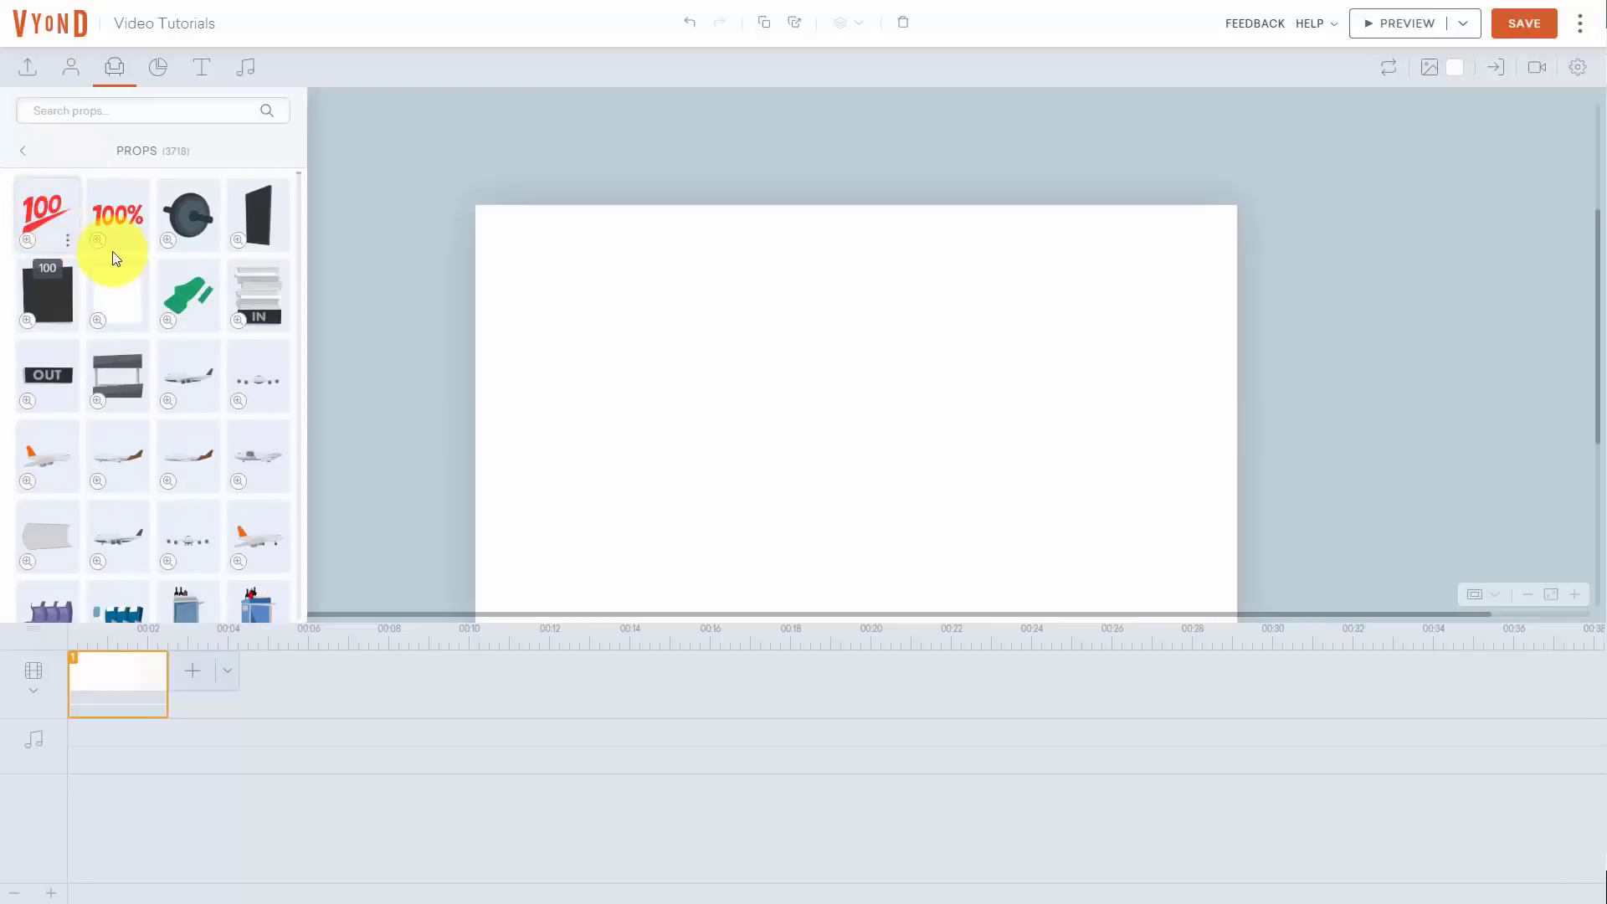
scroll(128, 274, "down", 5)
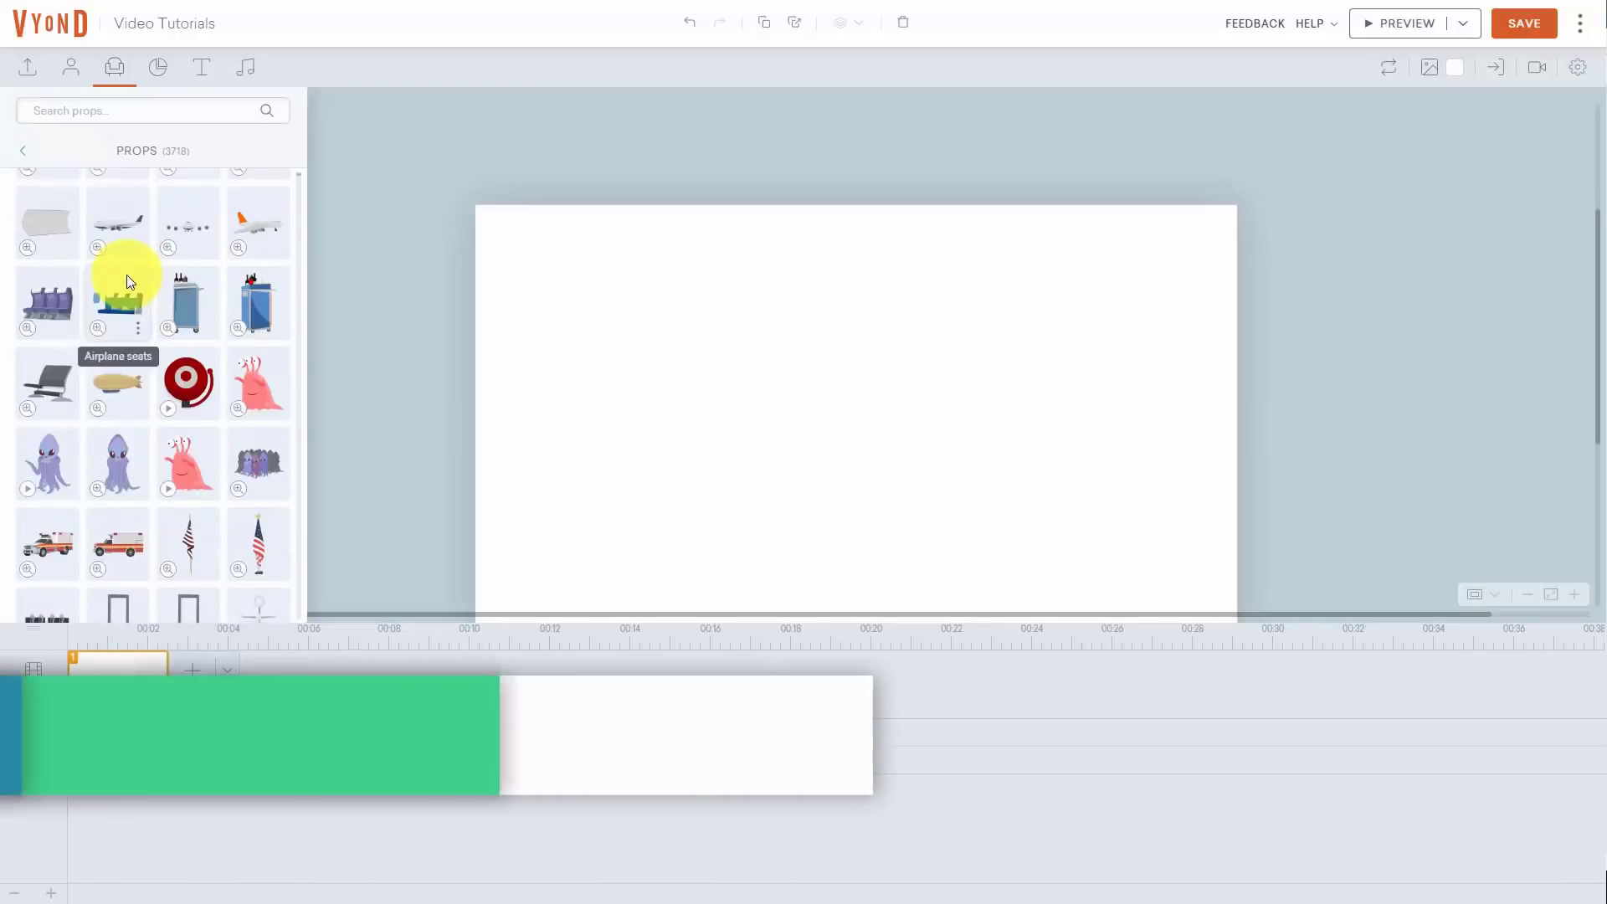
scroll(127, 275, "down", 3)
scroll(122, 274, "up", 8)
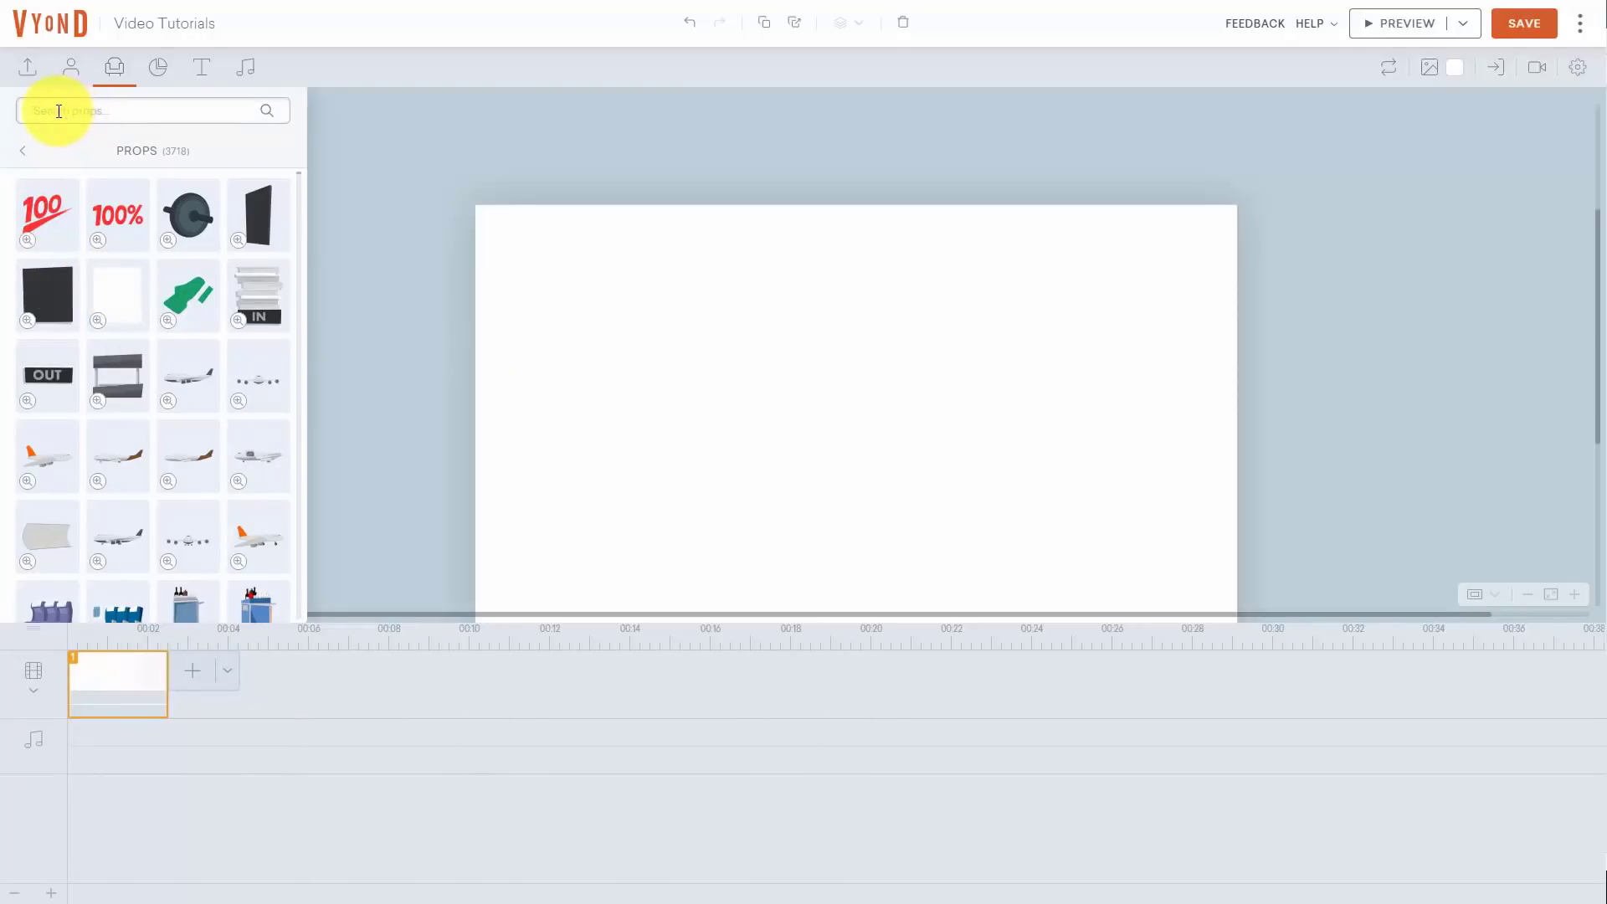
Search the props for "computer" and add the old grey boxy computer to the blank scene
left_click(56, 113)
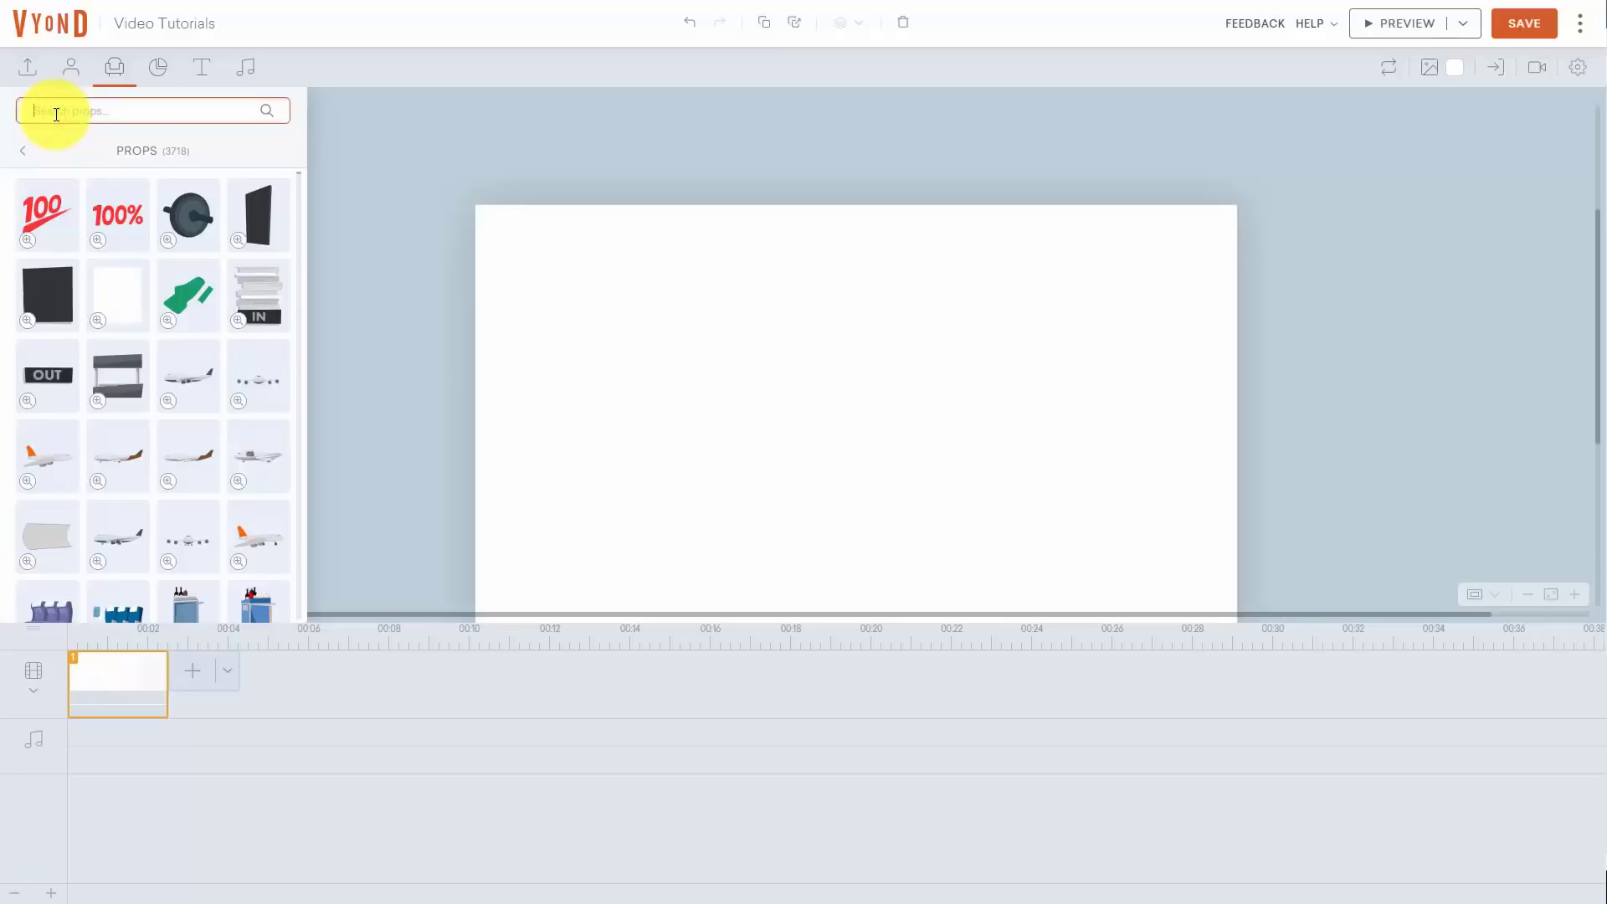
type("computer")
key("Return")
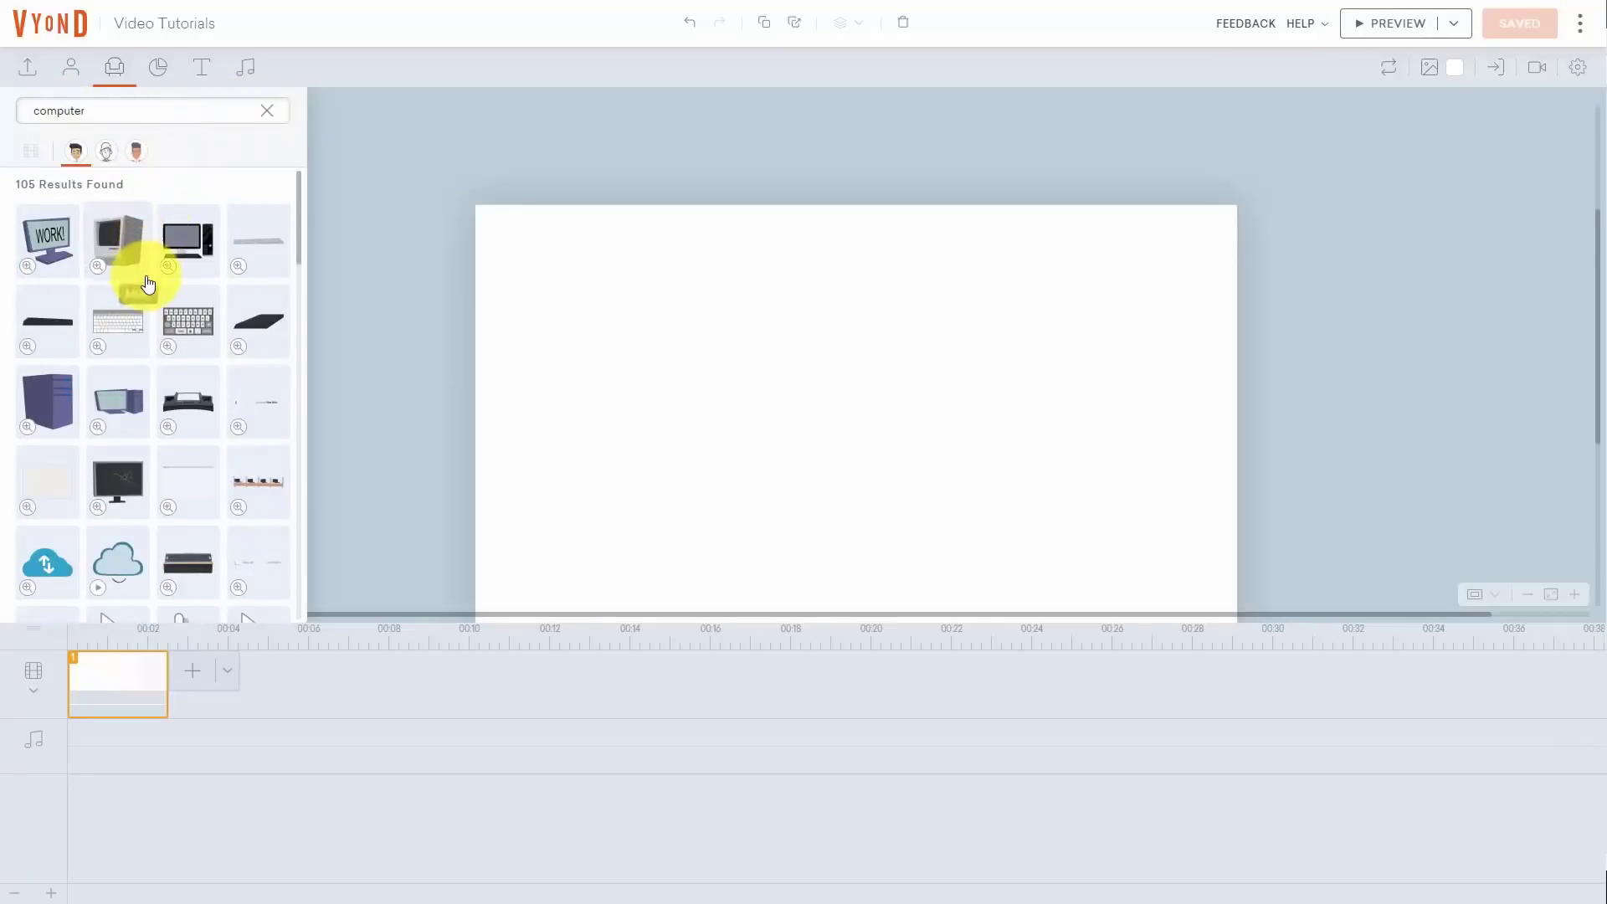
scroll(143, 283, "down", 4)
scroll(148, 284, "up", 4)
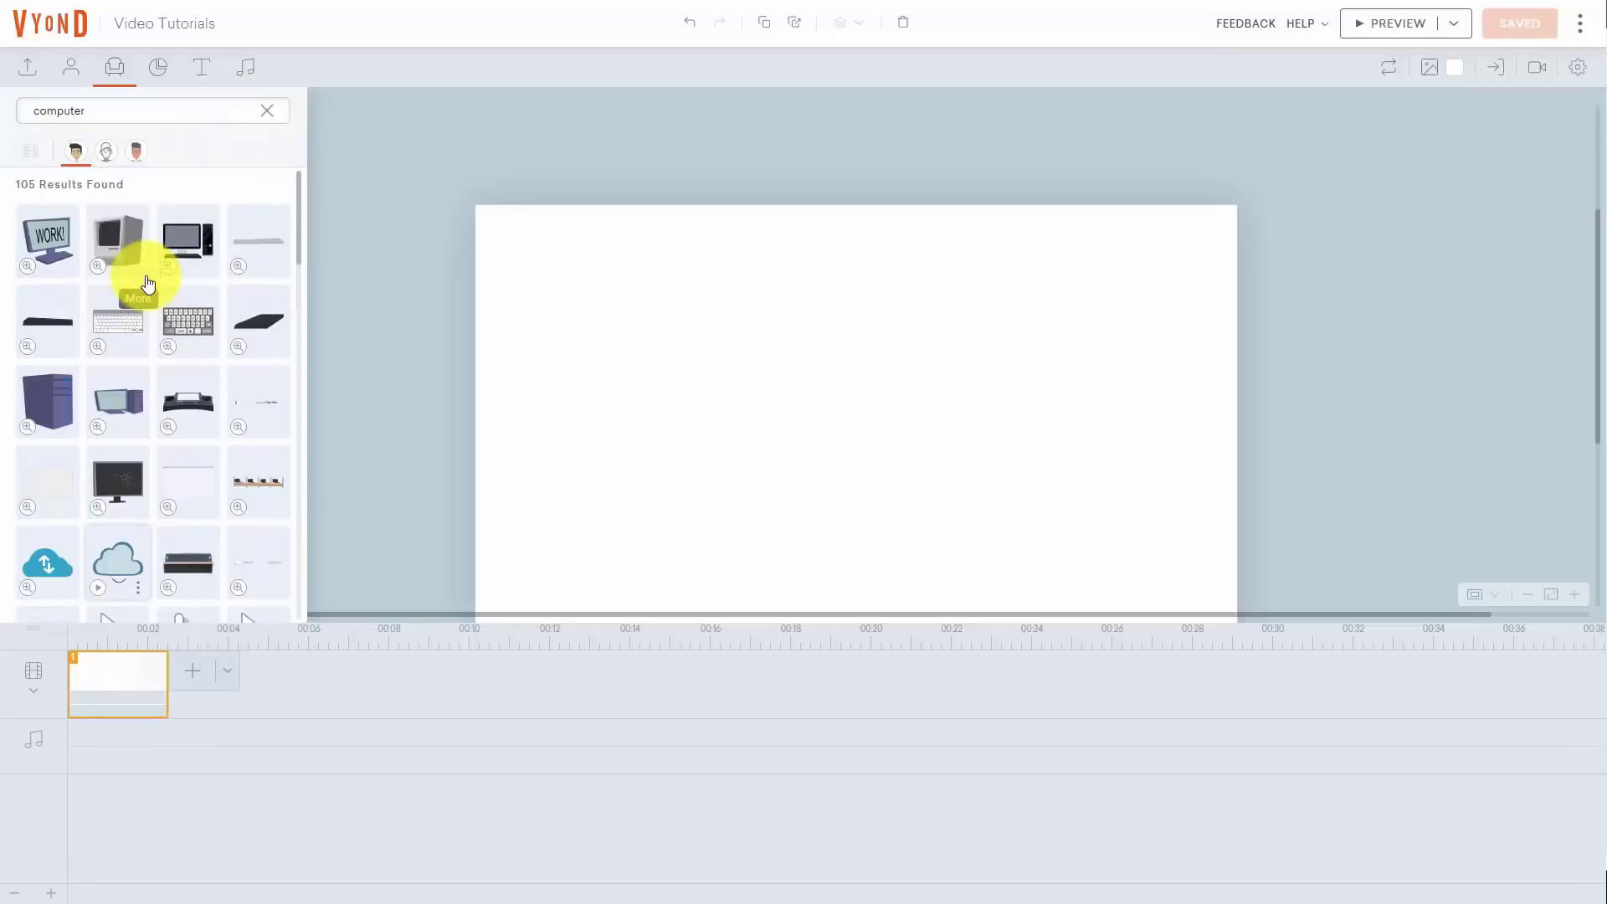
left_click(118, 237)
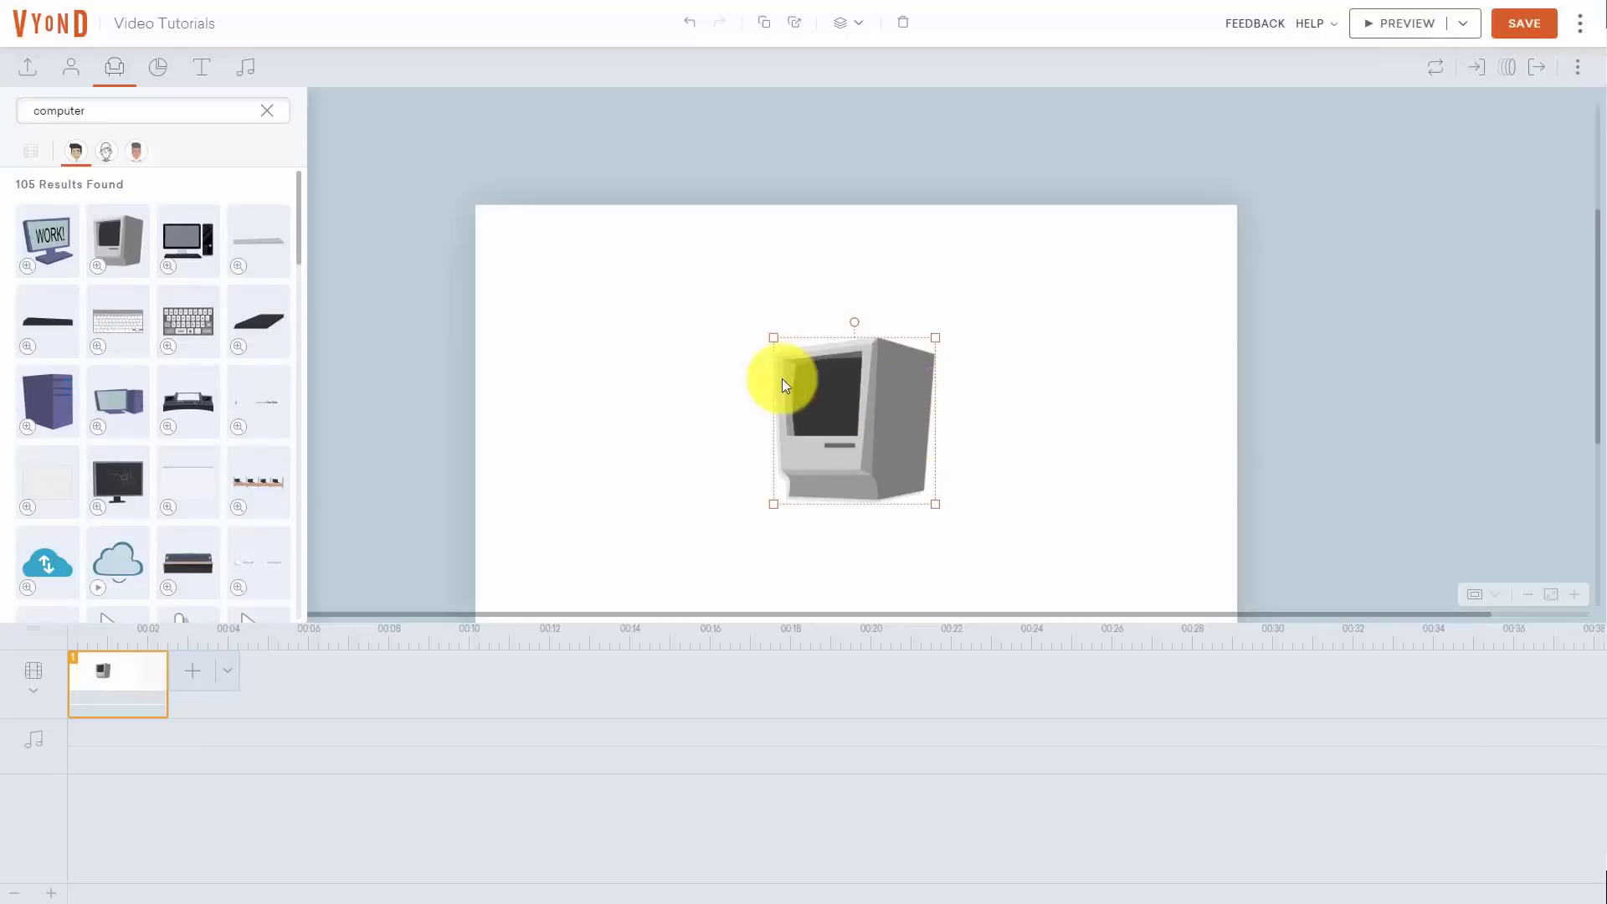
Compare the computer props across styles, add the Business Friendly QWERTY keyboard after previewing it, and move it to the scene's upper left
left_click(107, 154)
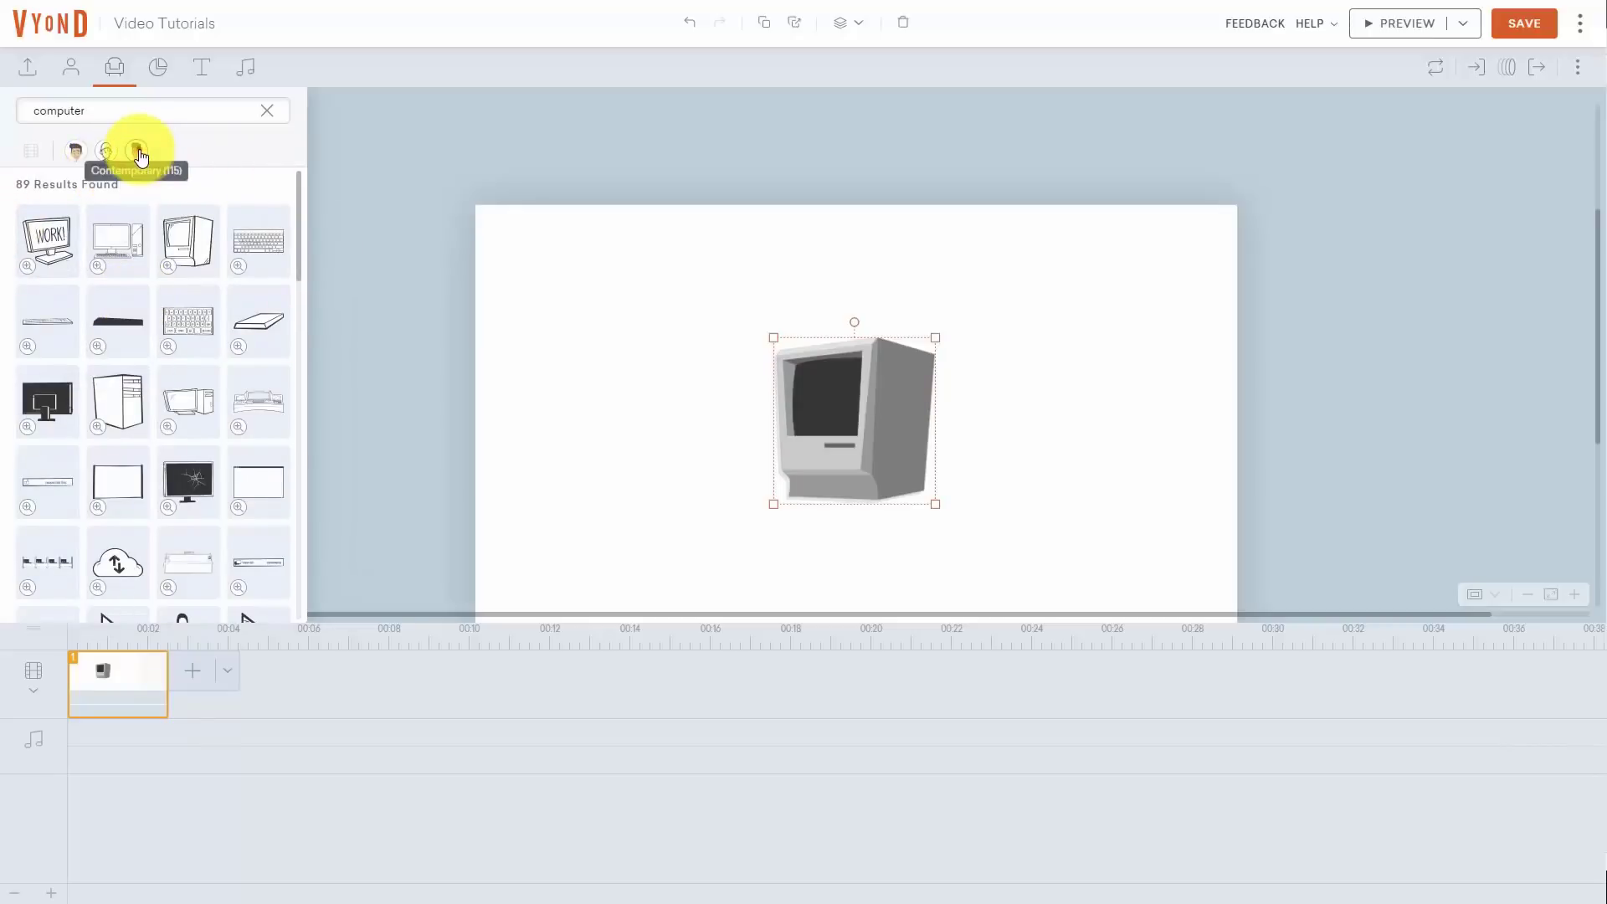
left_click(139, 153)
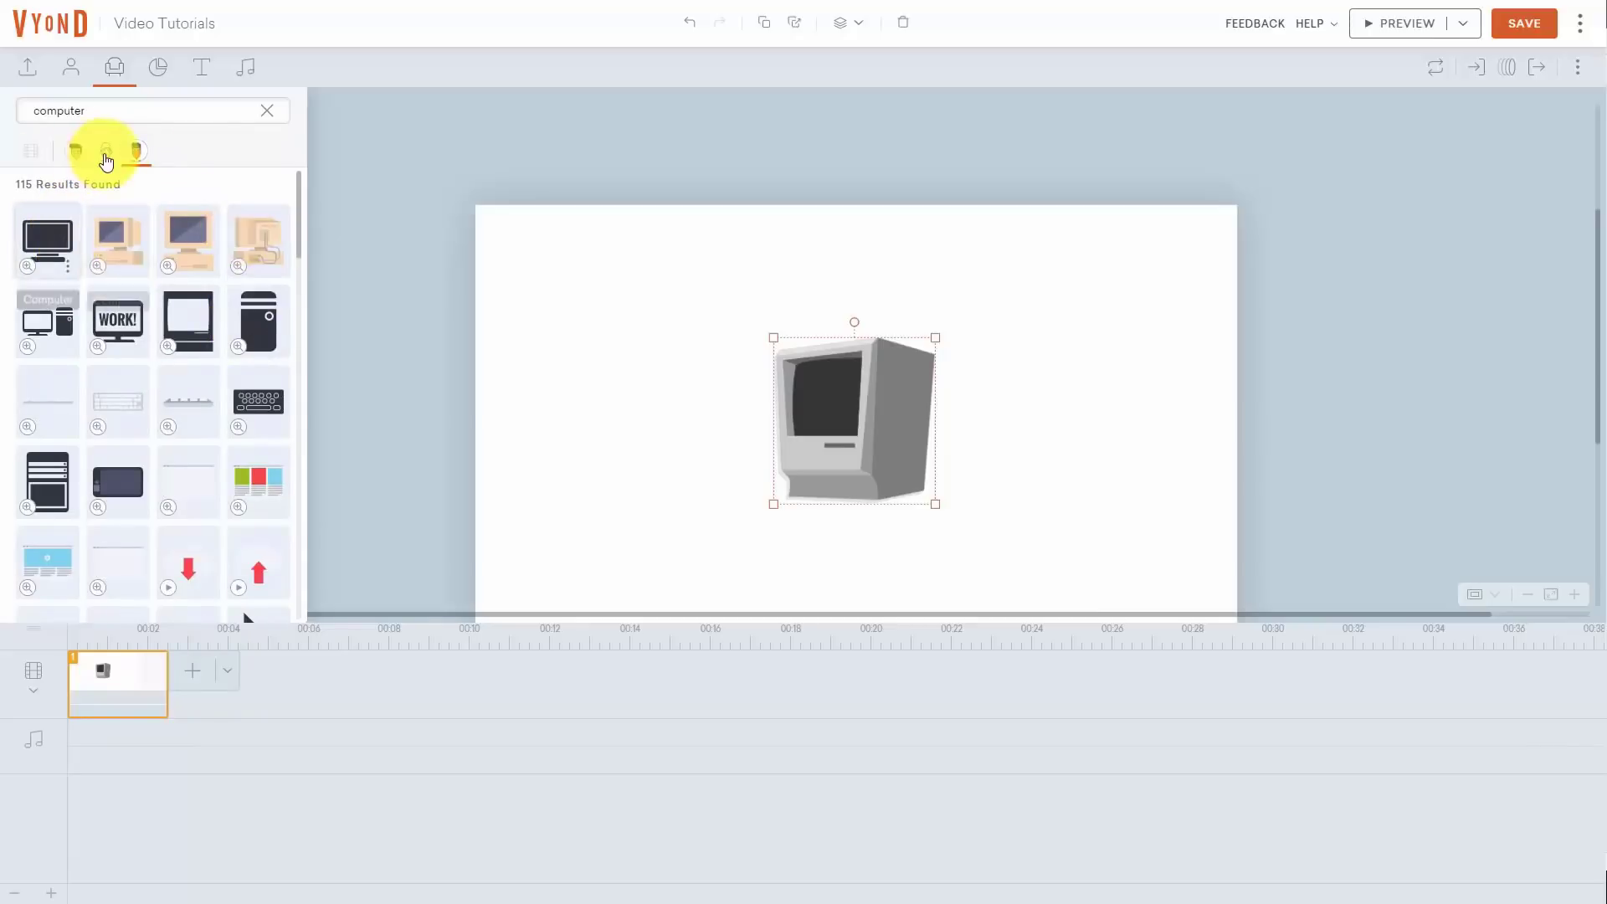
left_click(77, 154)
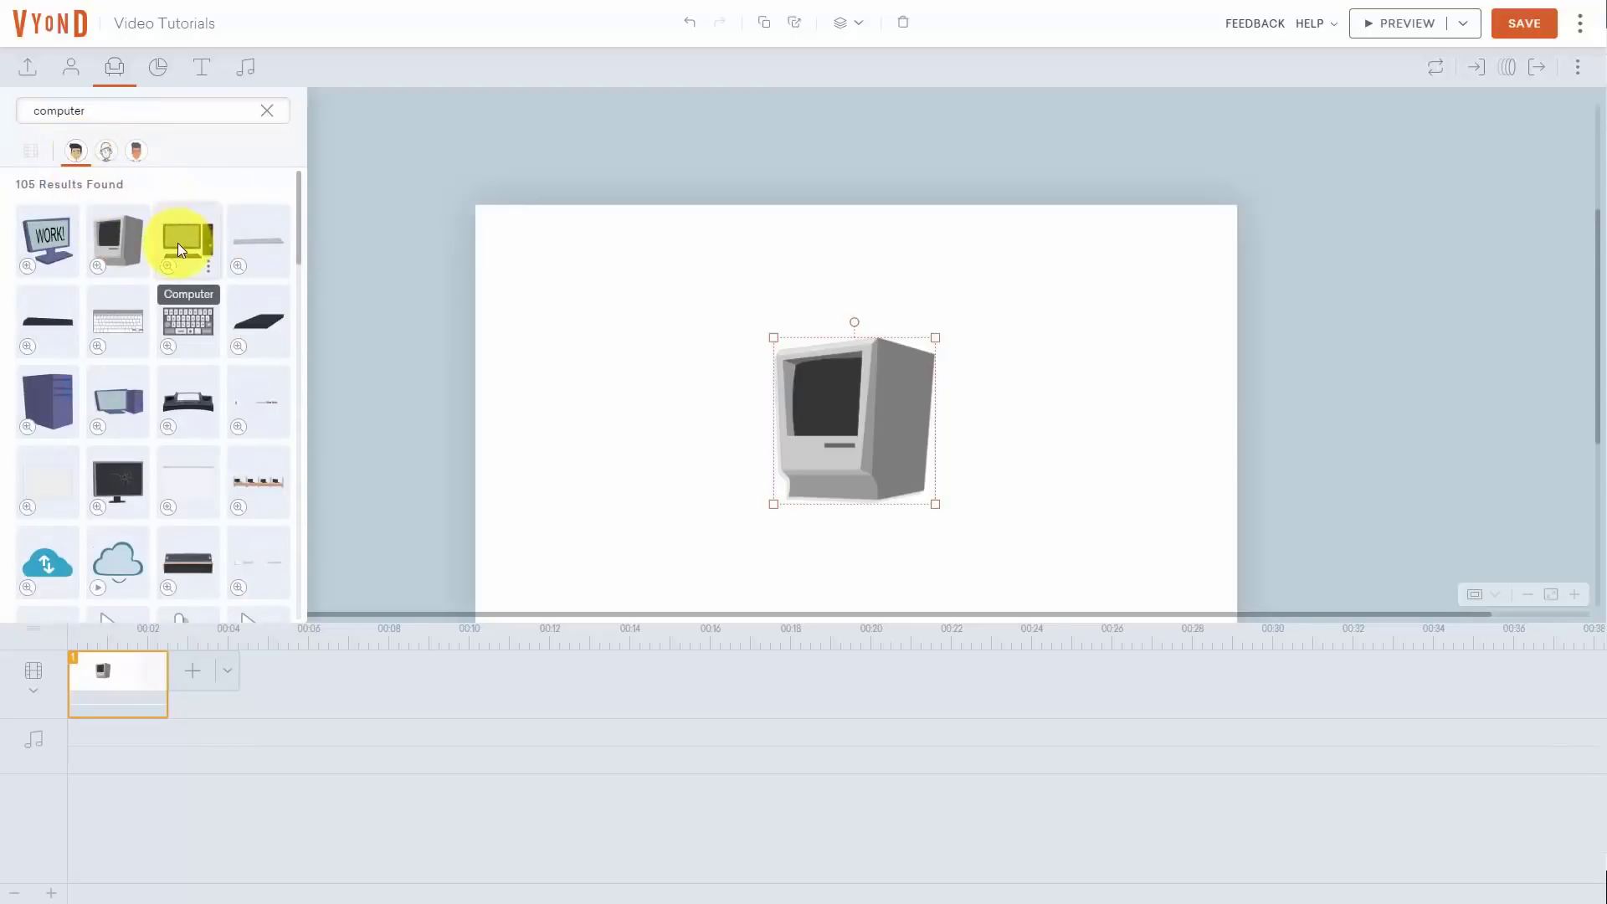
left_click(167, 347)
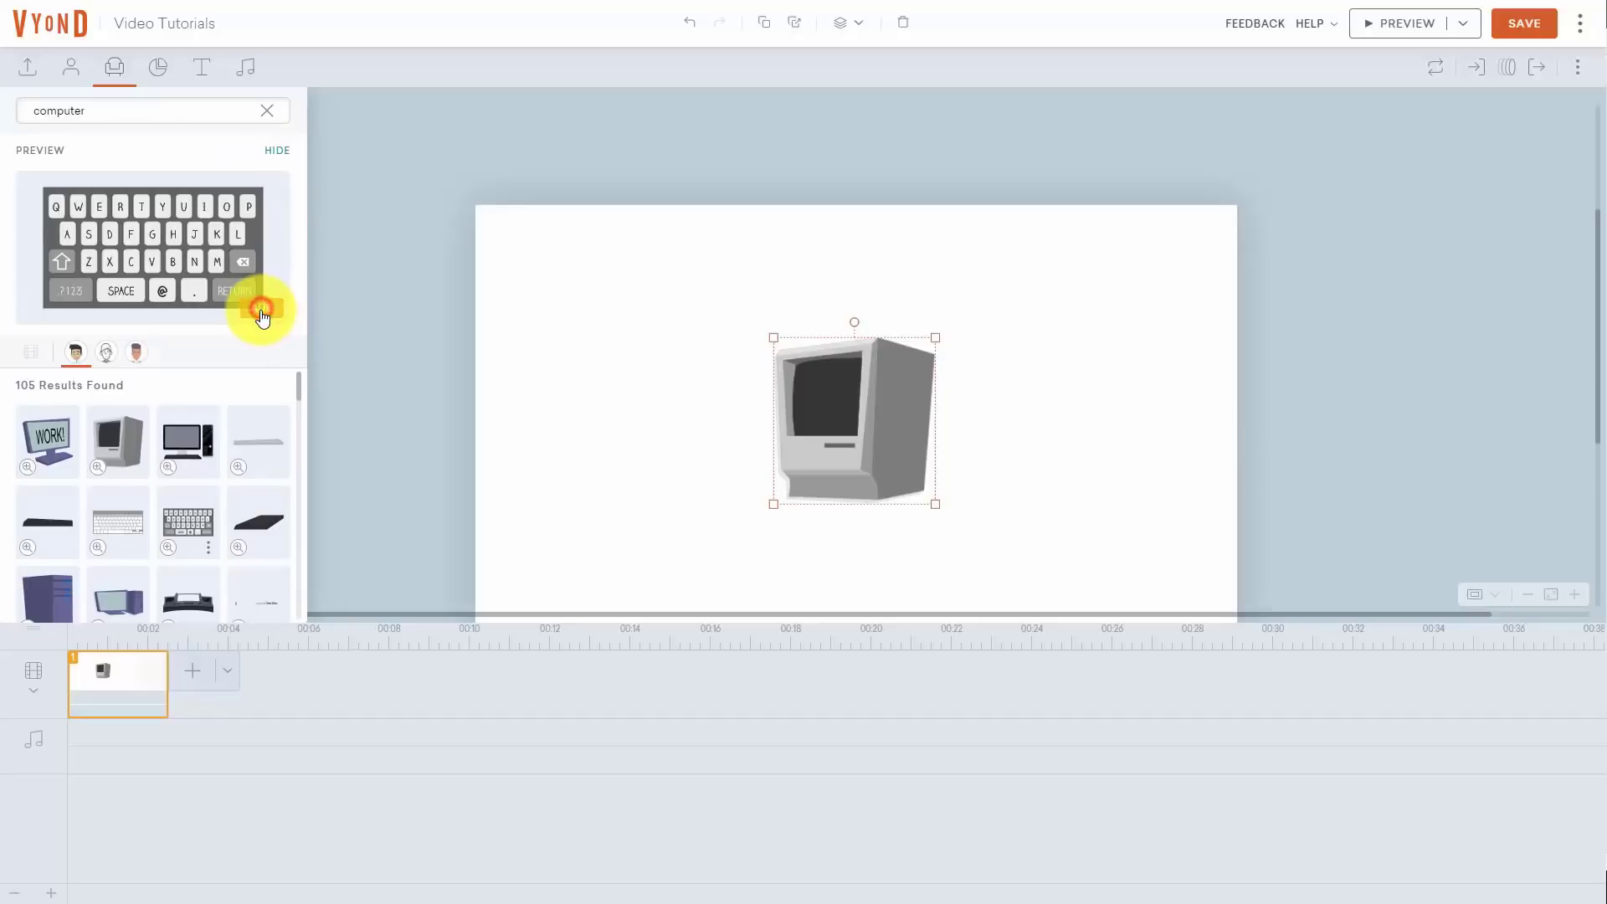
left_click(262, 309)
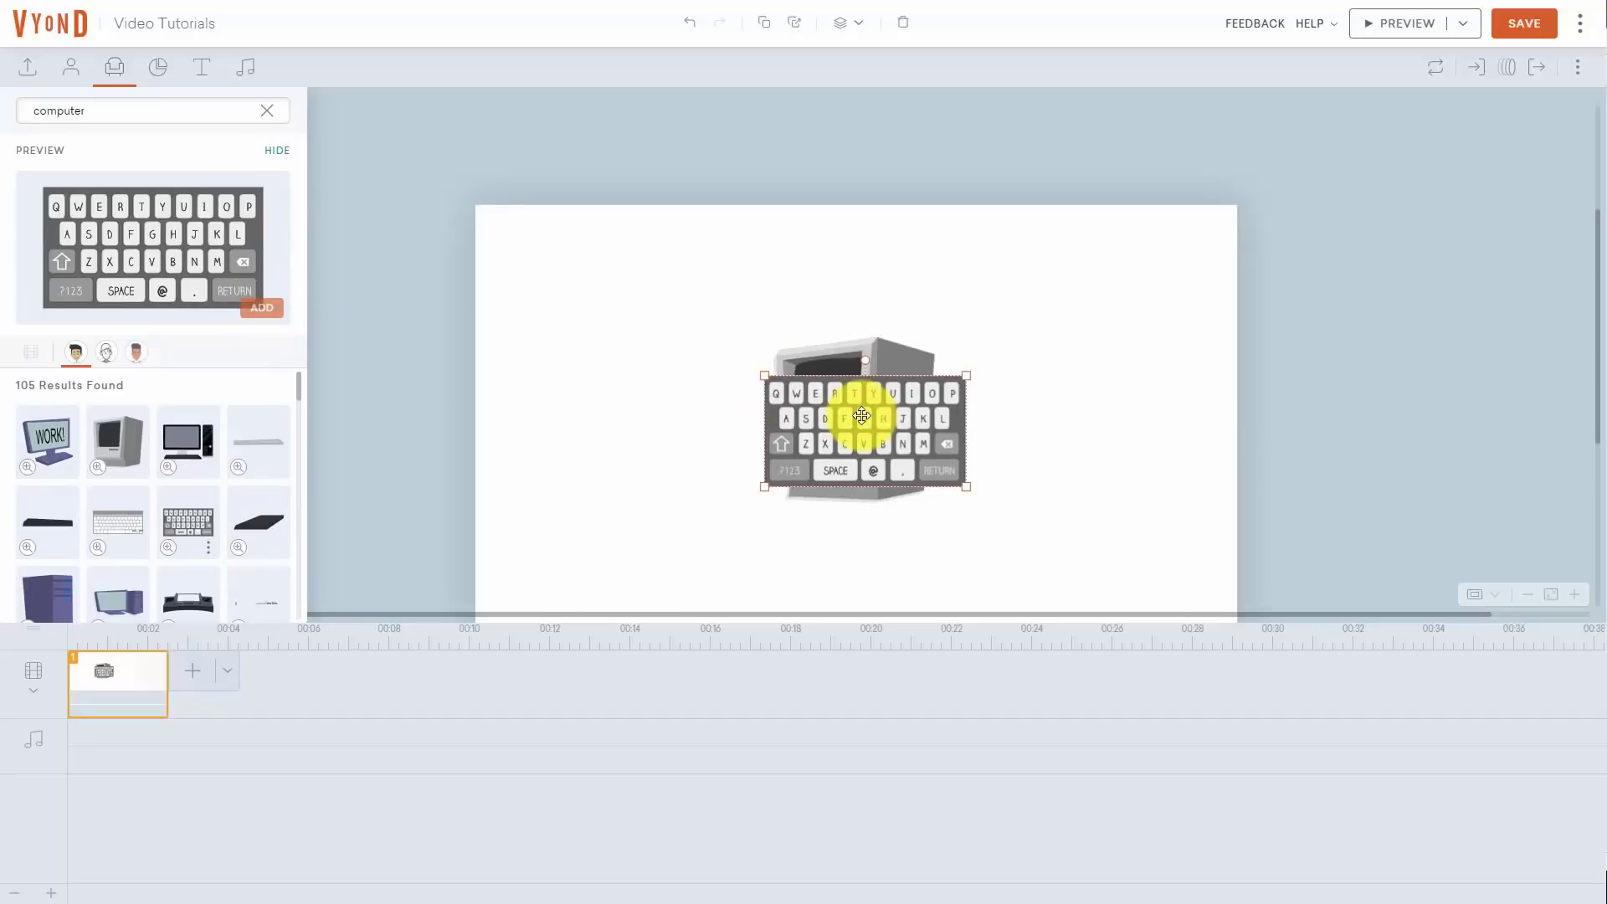
left_click_drag(862, 416, 667, 312)
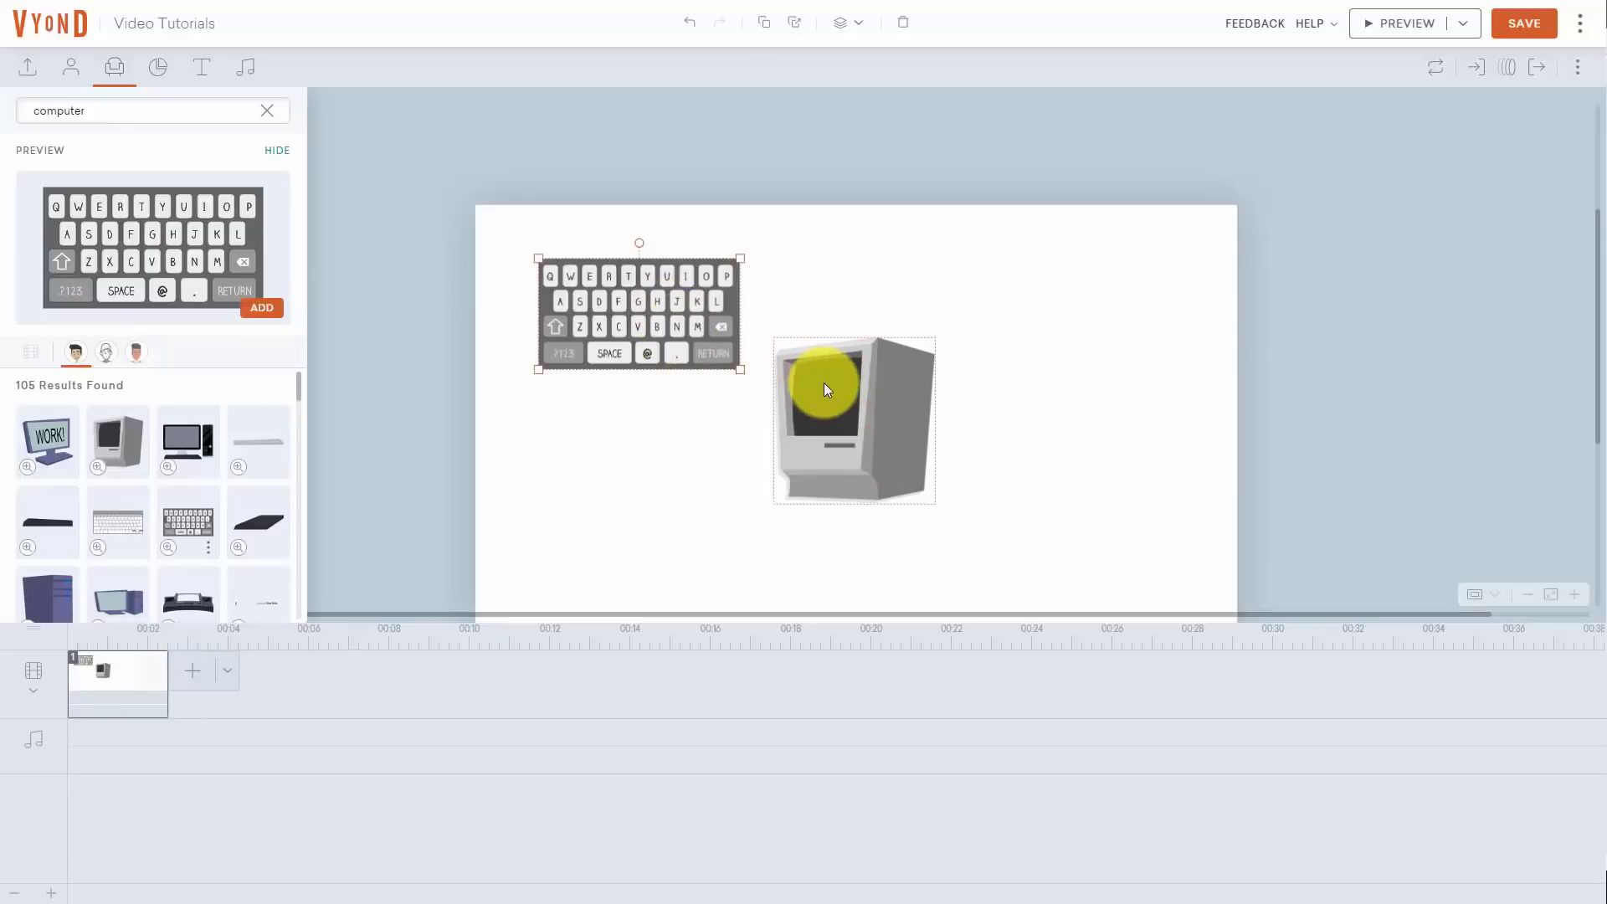
Move the old grey computer to the right side of the scene, below the keyboard's level, and make it slightly smaller
left_click_drag(824, 384, 1057, 452)
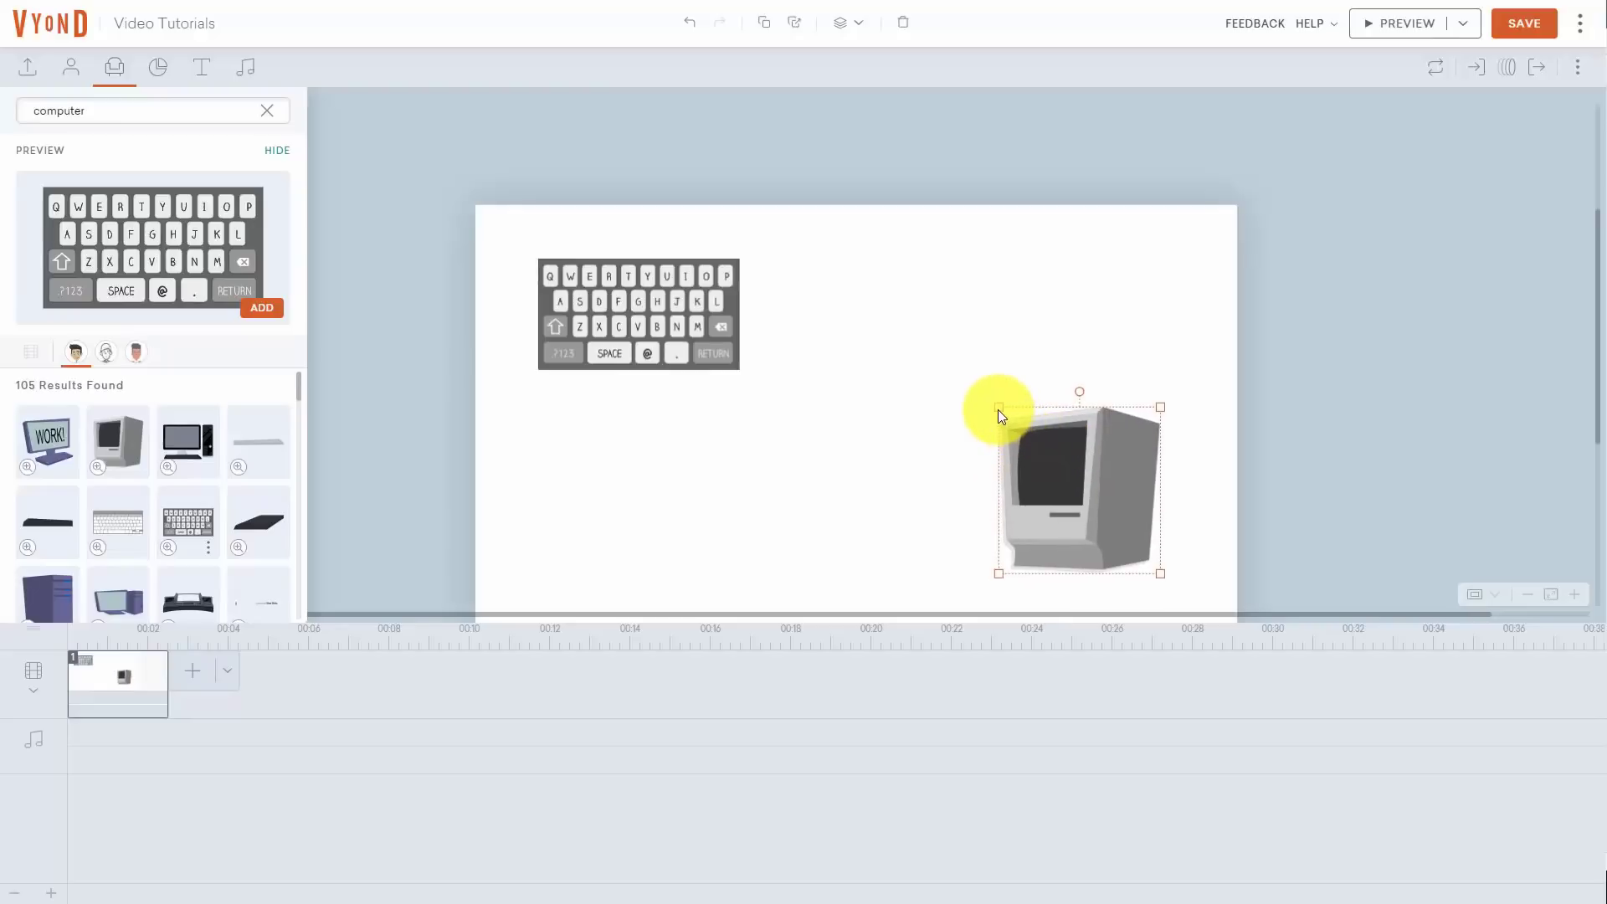
left_click_drag(998, 408, 849, 360)
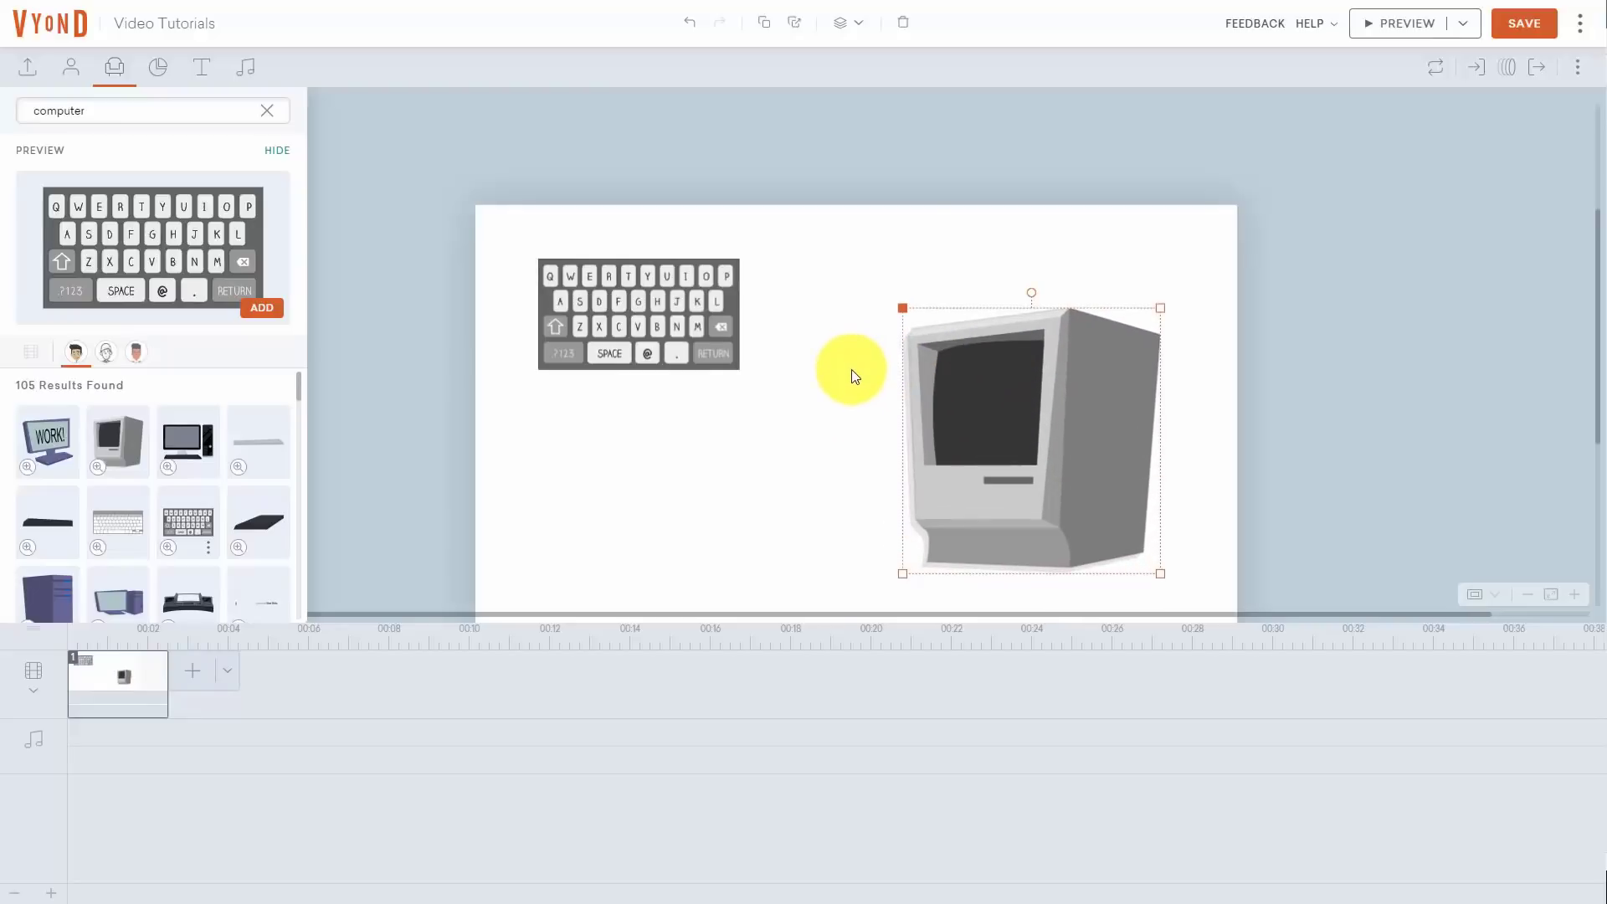
left_click_drag(902, 308, 1058, 405)
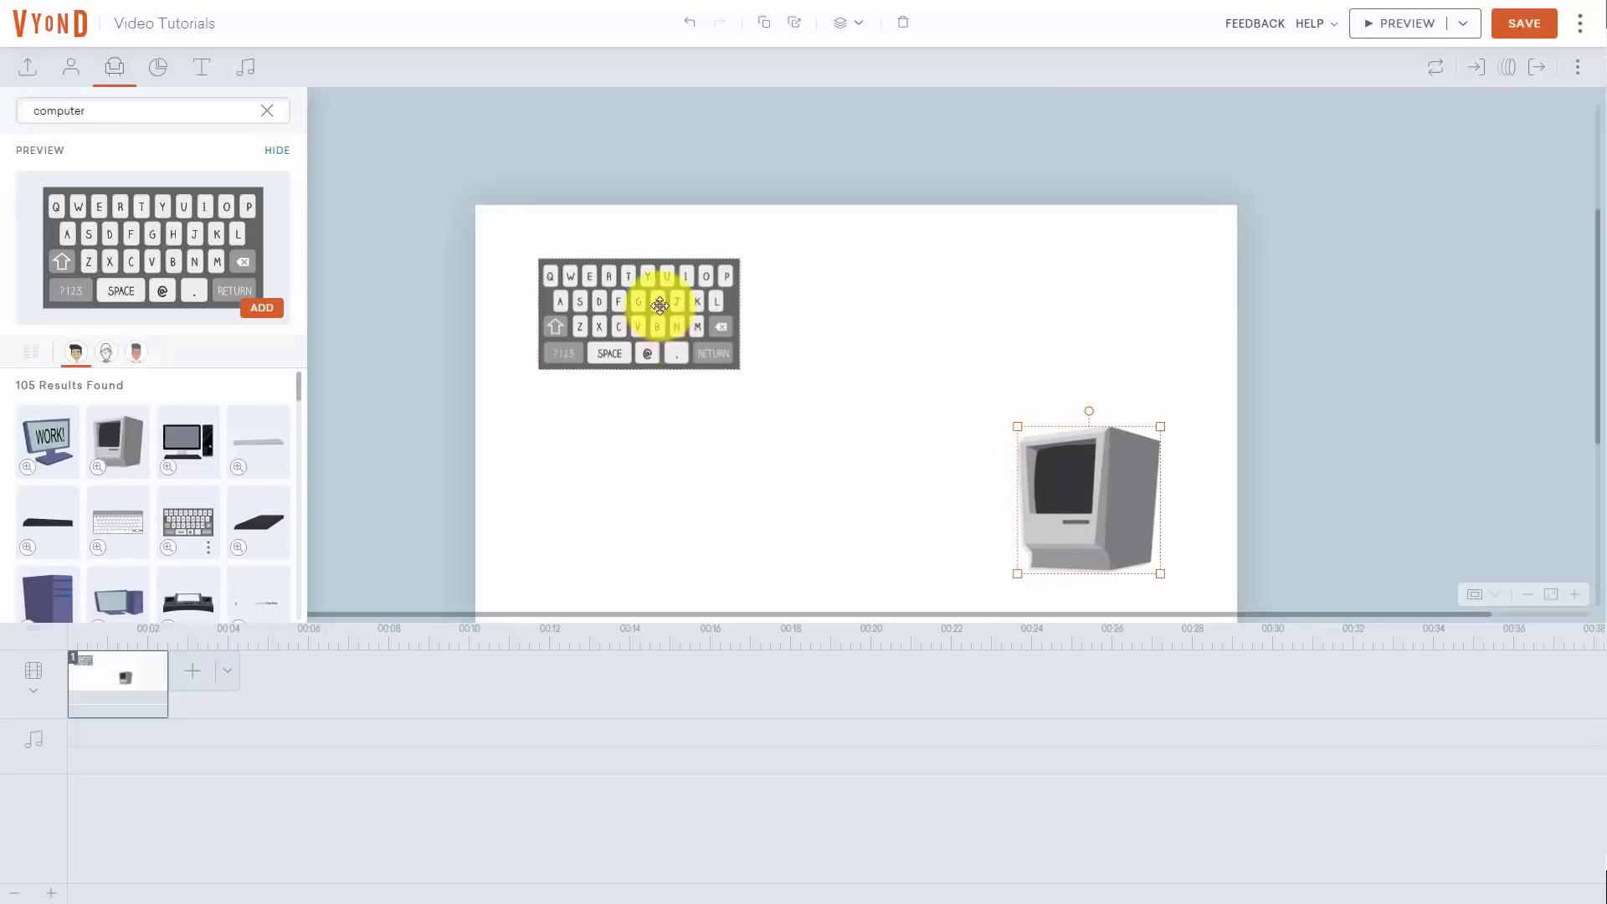
Swap the keyboard for the purple monitor showing "WORK!"
left_click(659, 305)
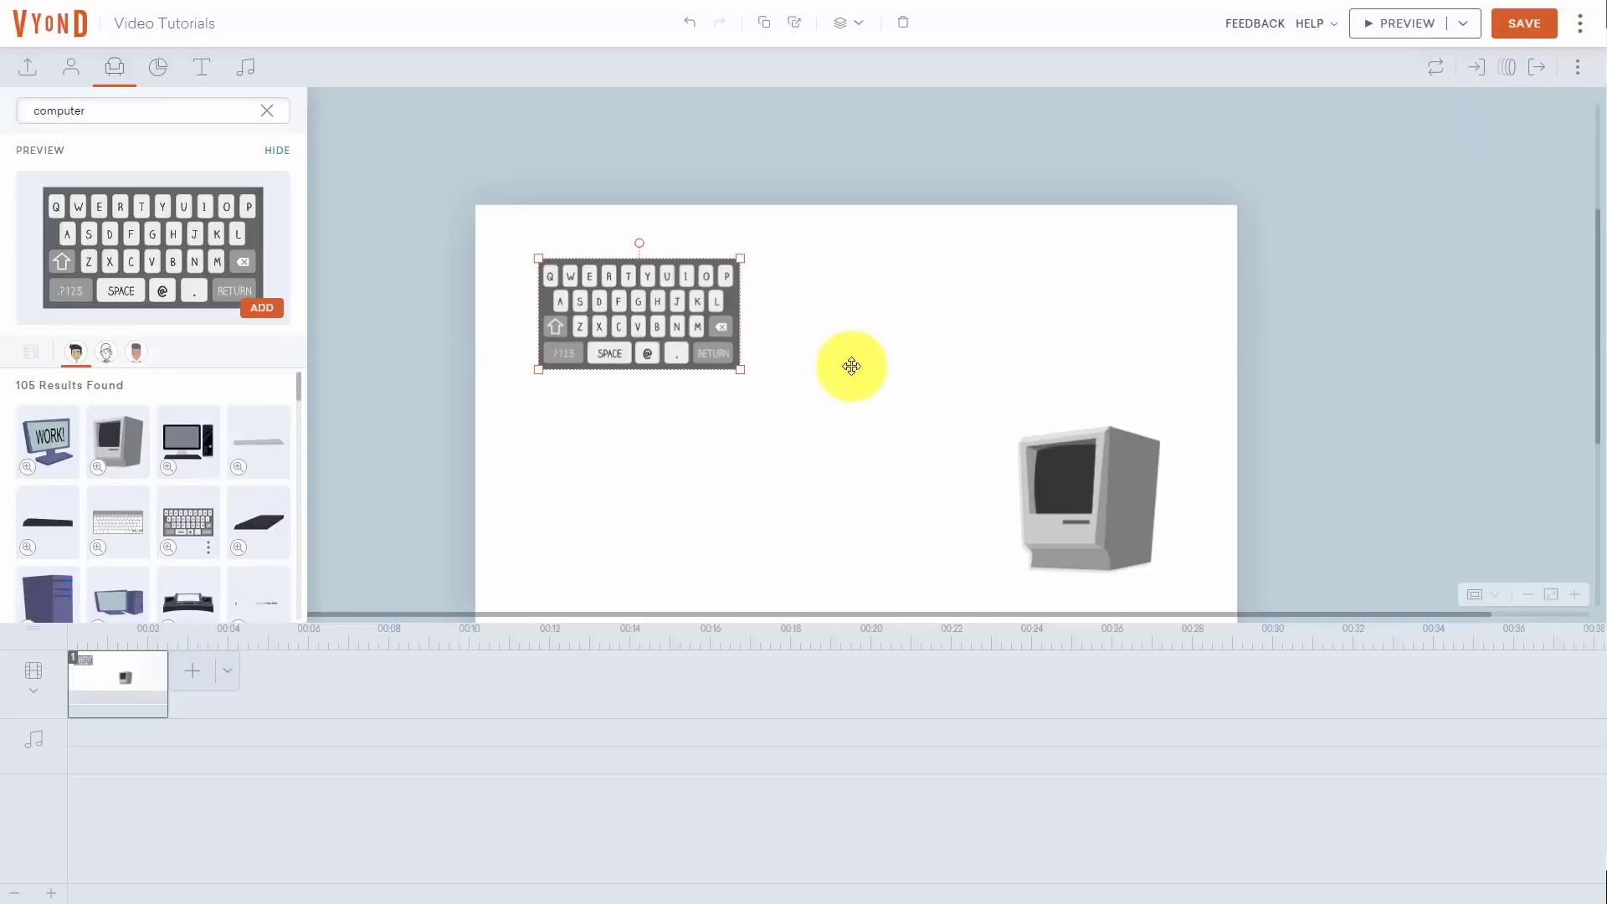
left_click(1433, 75)
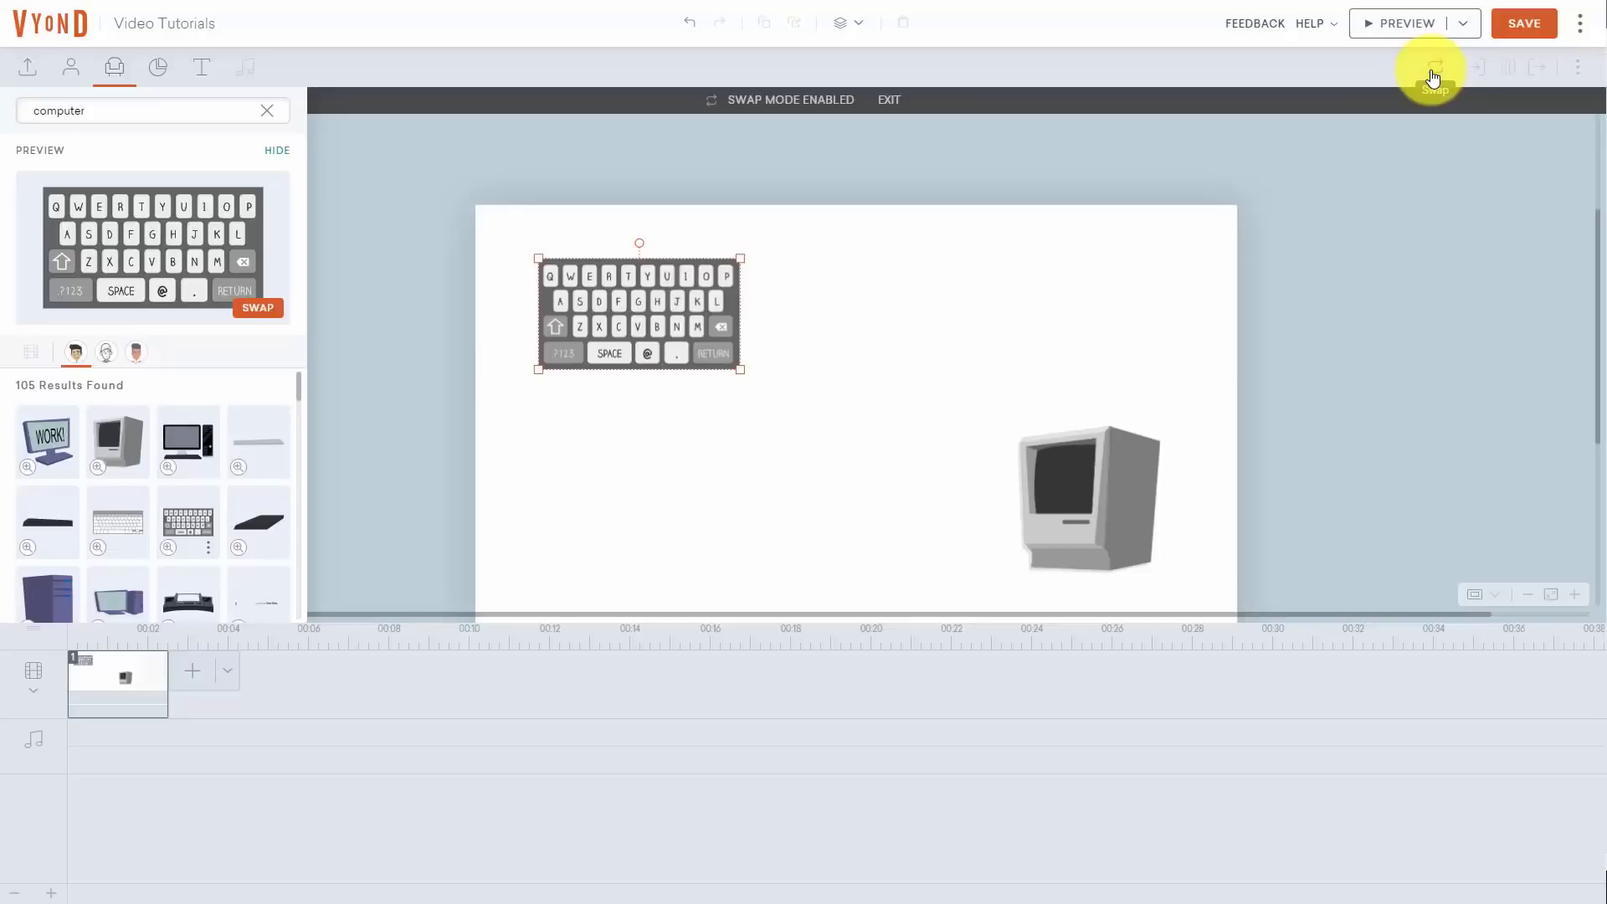
left_click(58, 439)
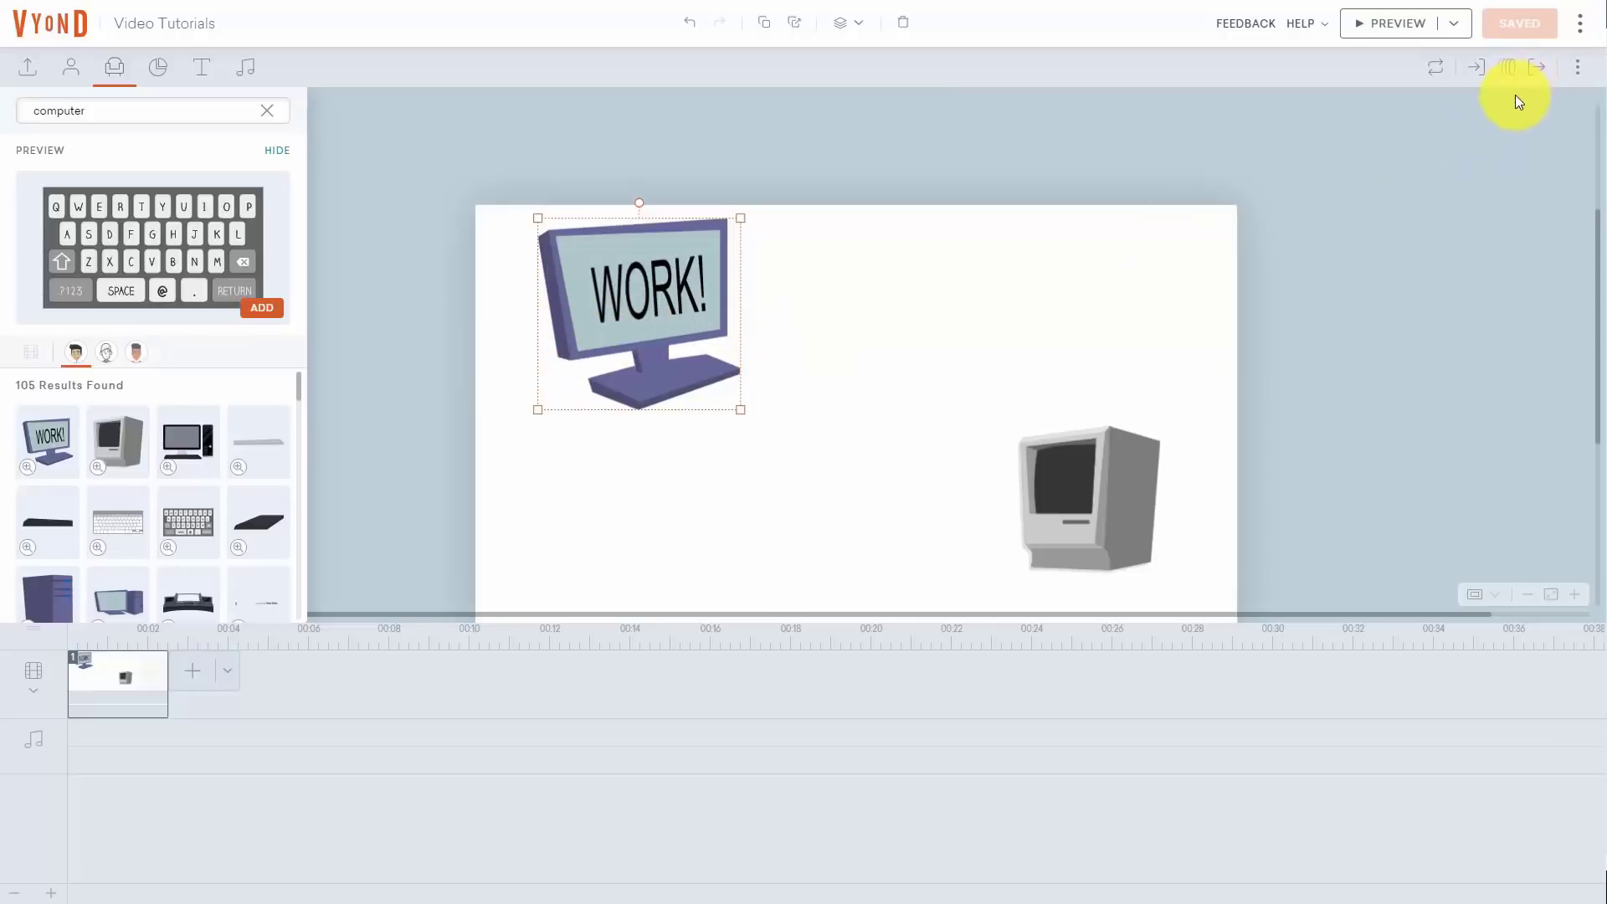
Apply the Slide - Up enter effect to the purple "WORK!" monitor
left_click(610, 277)
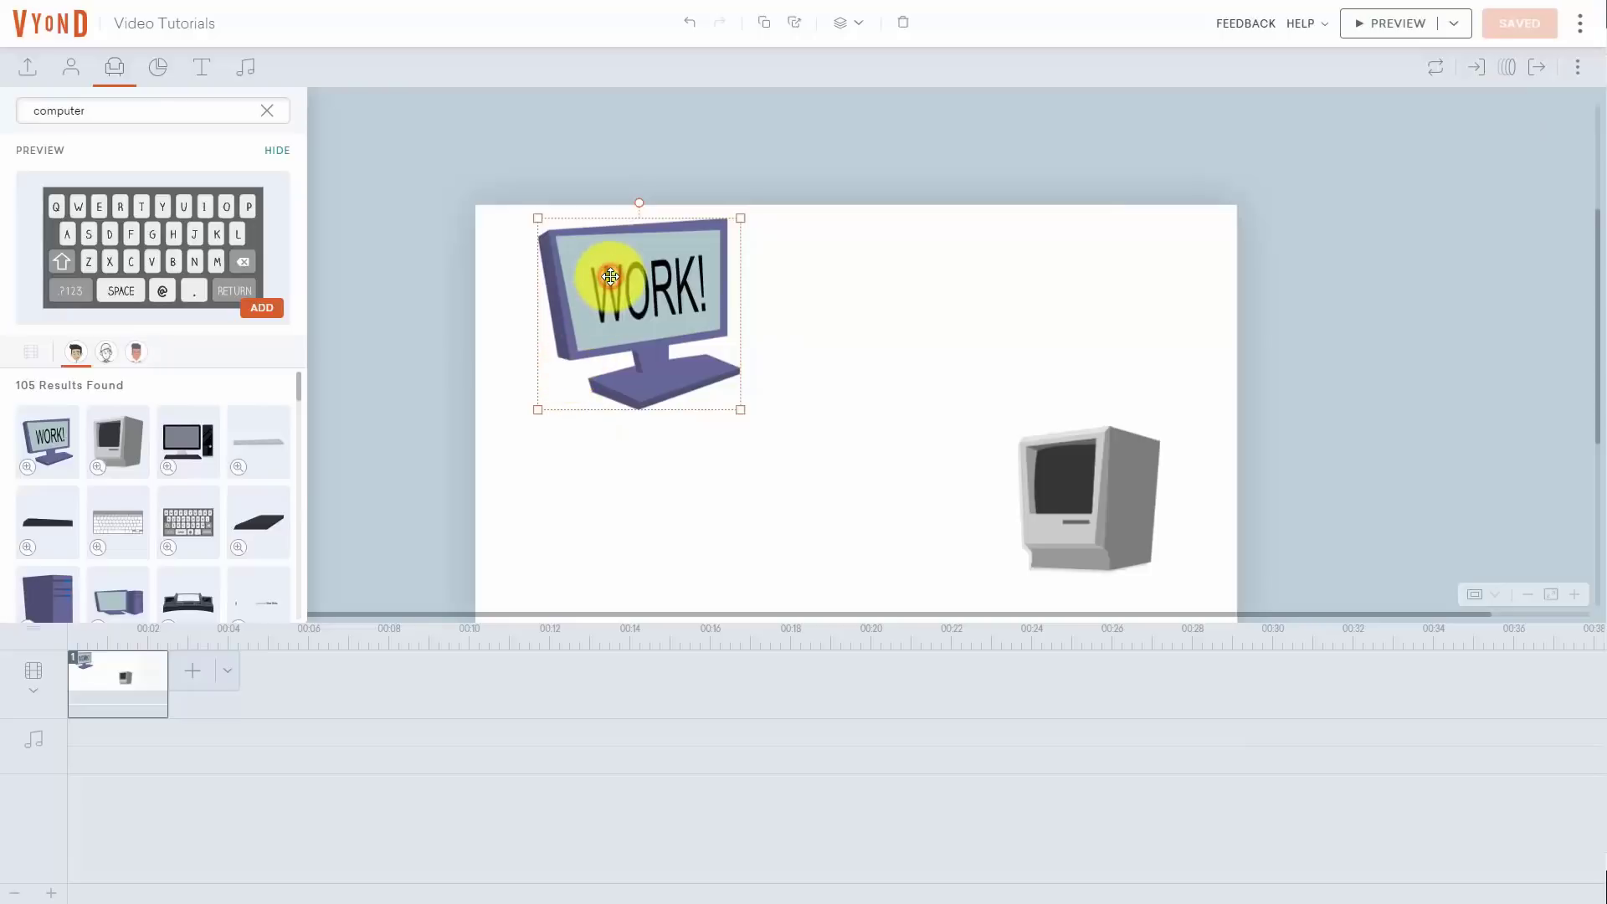
left_click(1477, 73)
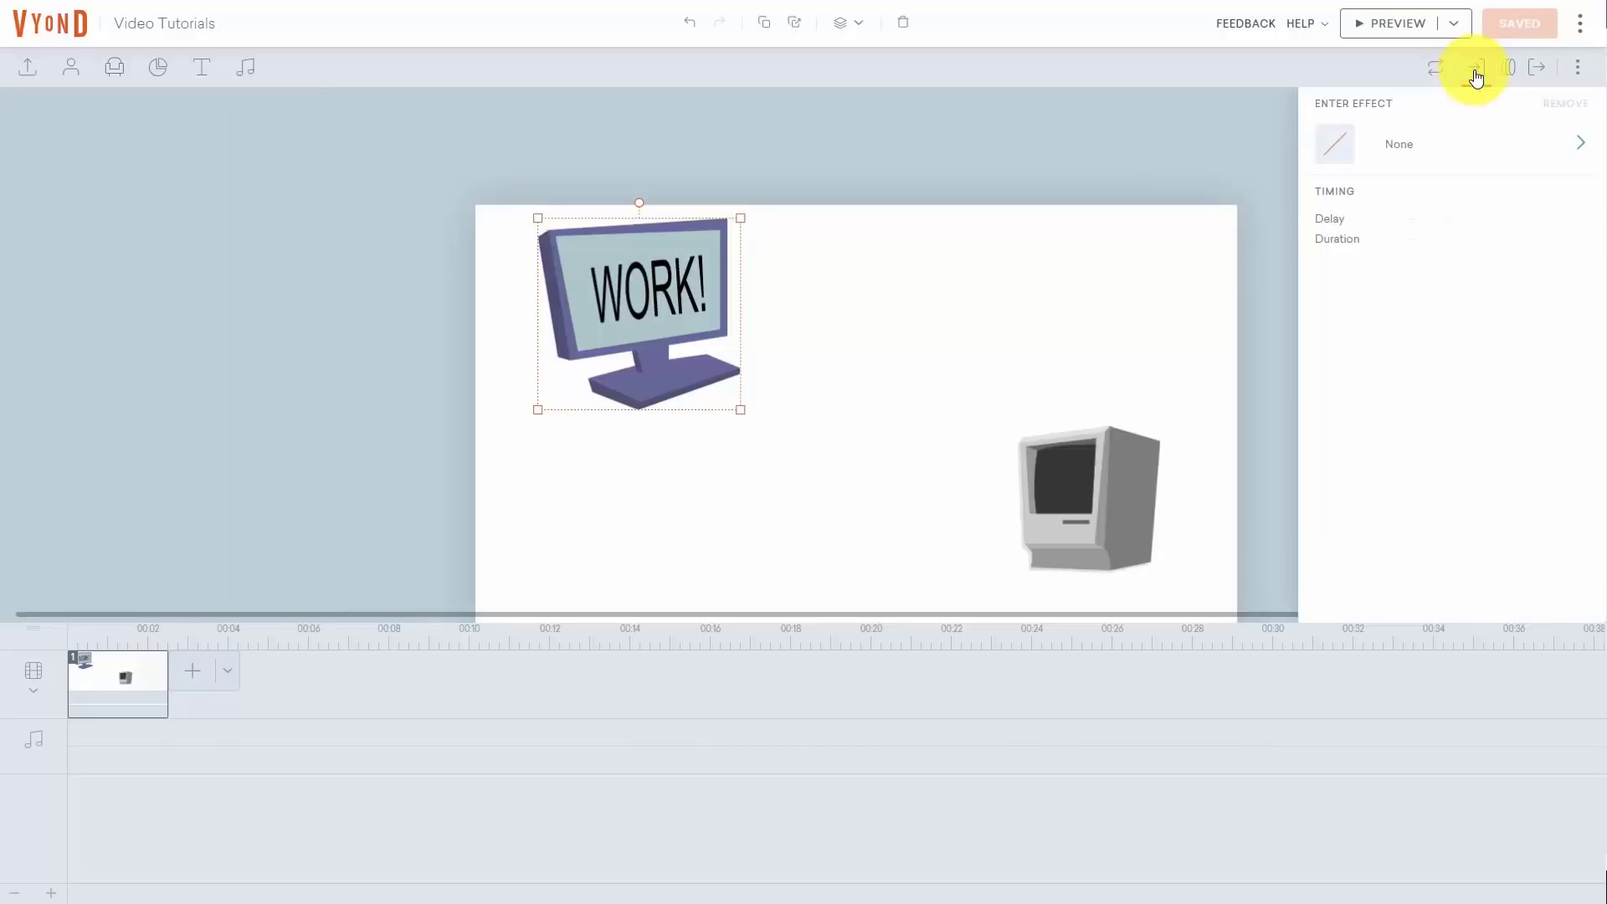
left_click(1584, 146)
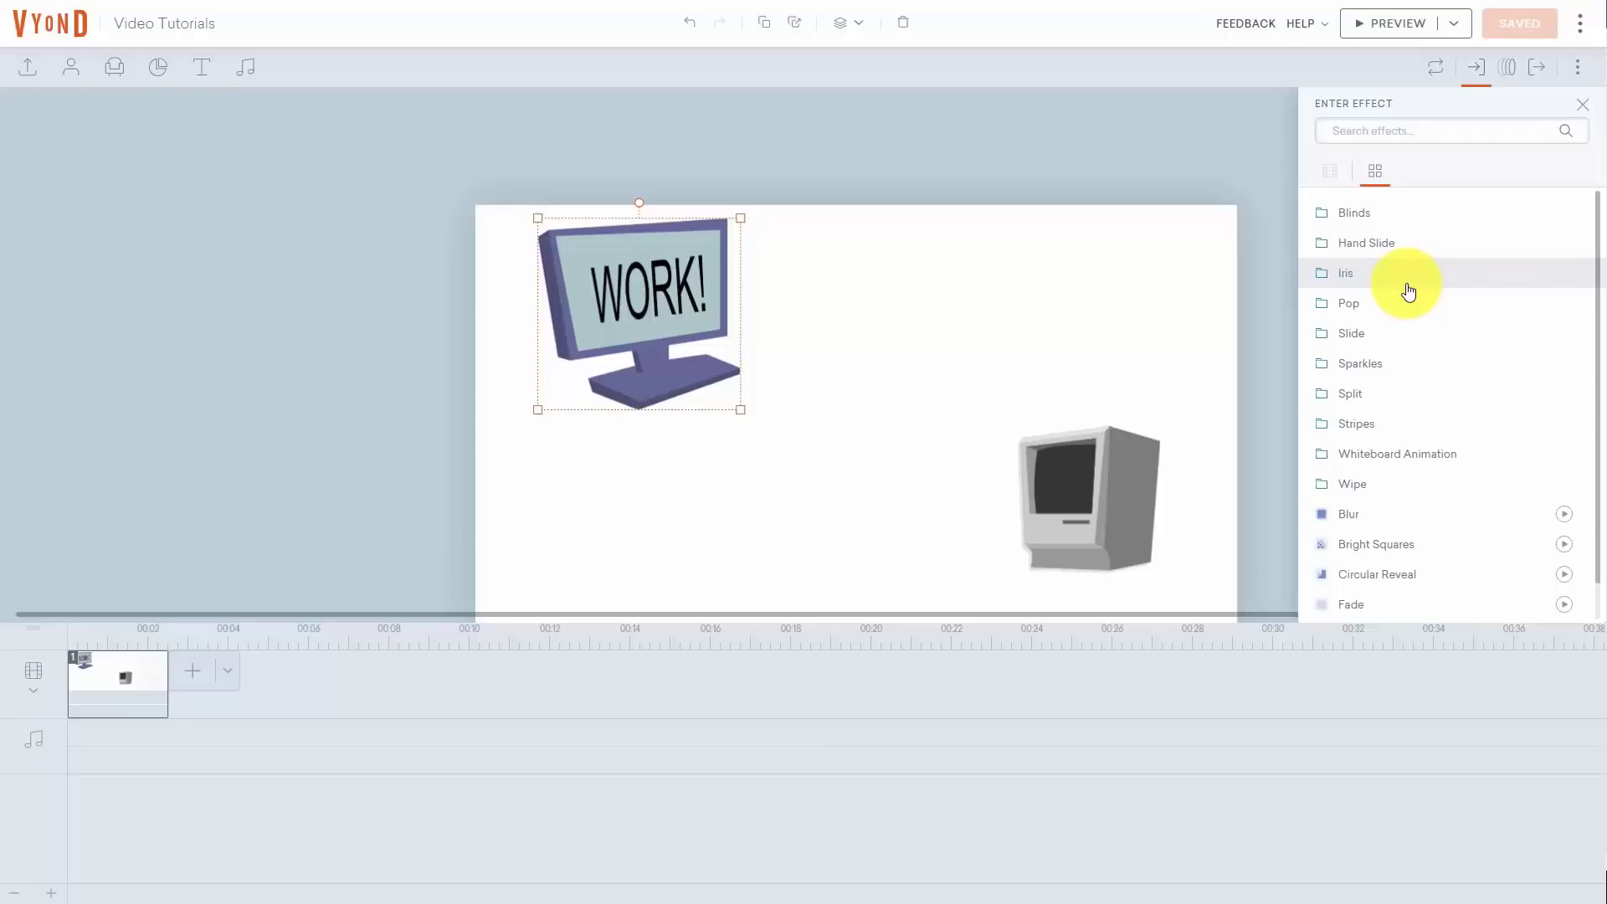
left_click(1349, 335)
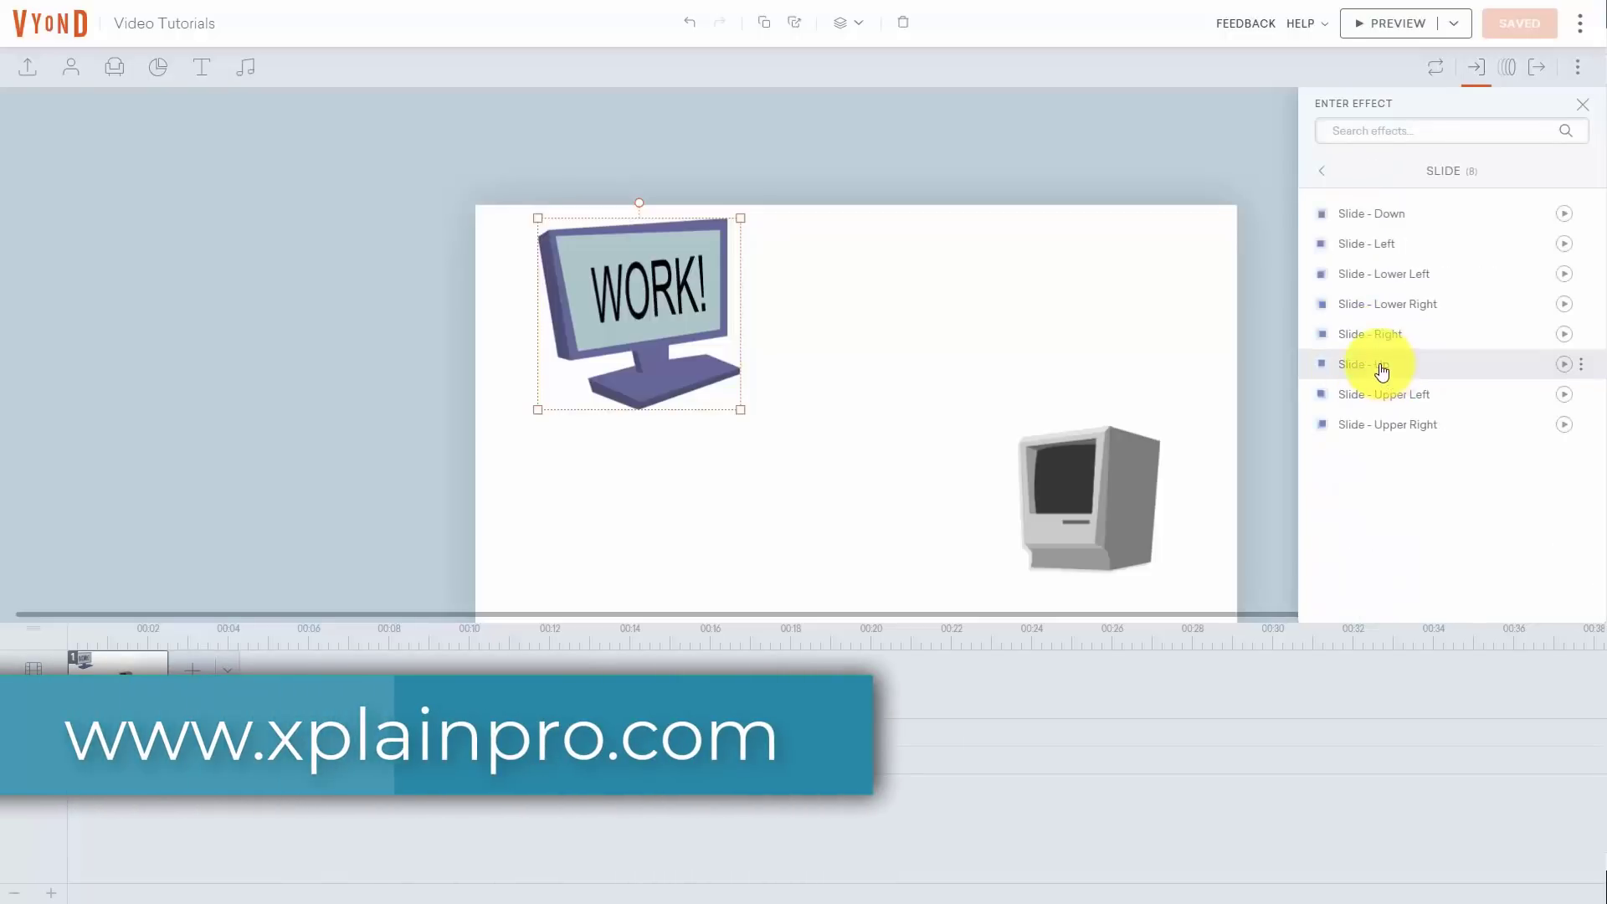
left_click(1382, 369)
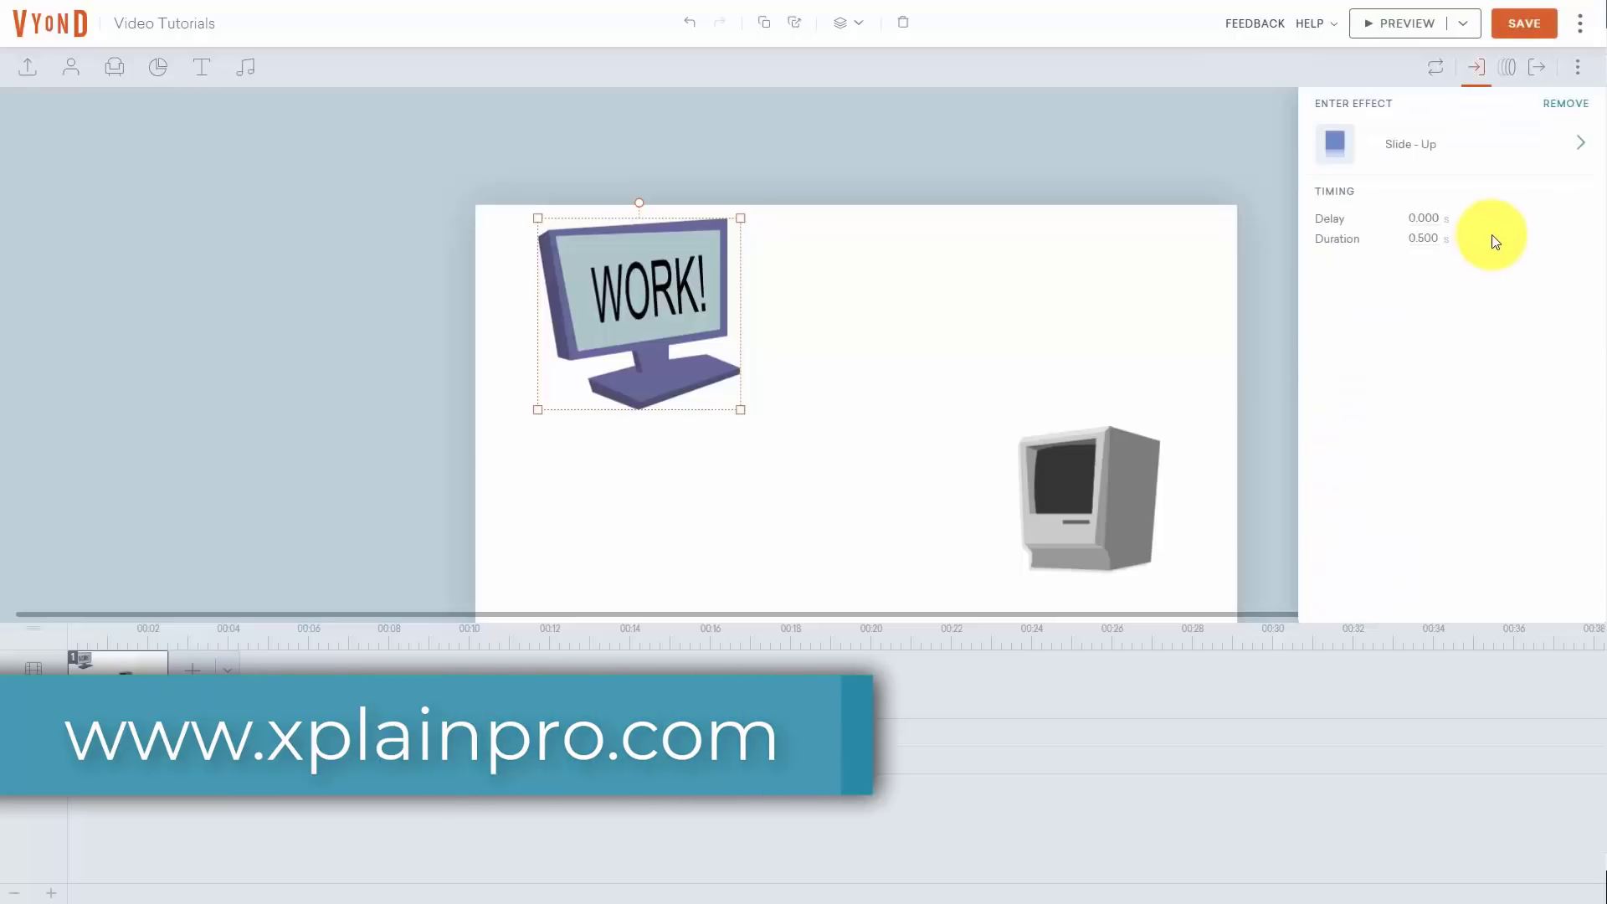
Save the video and preview the monitor's enter effect, ending with the monitor selected again
left_click(1524, 27)
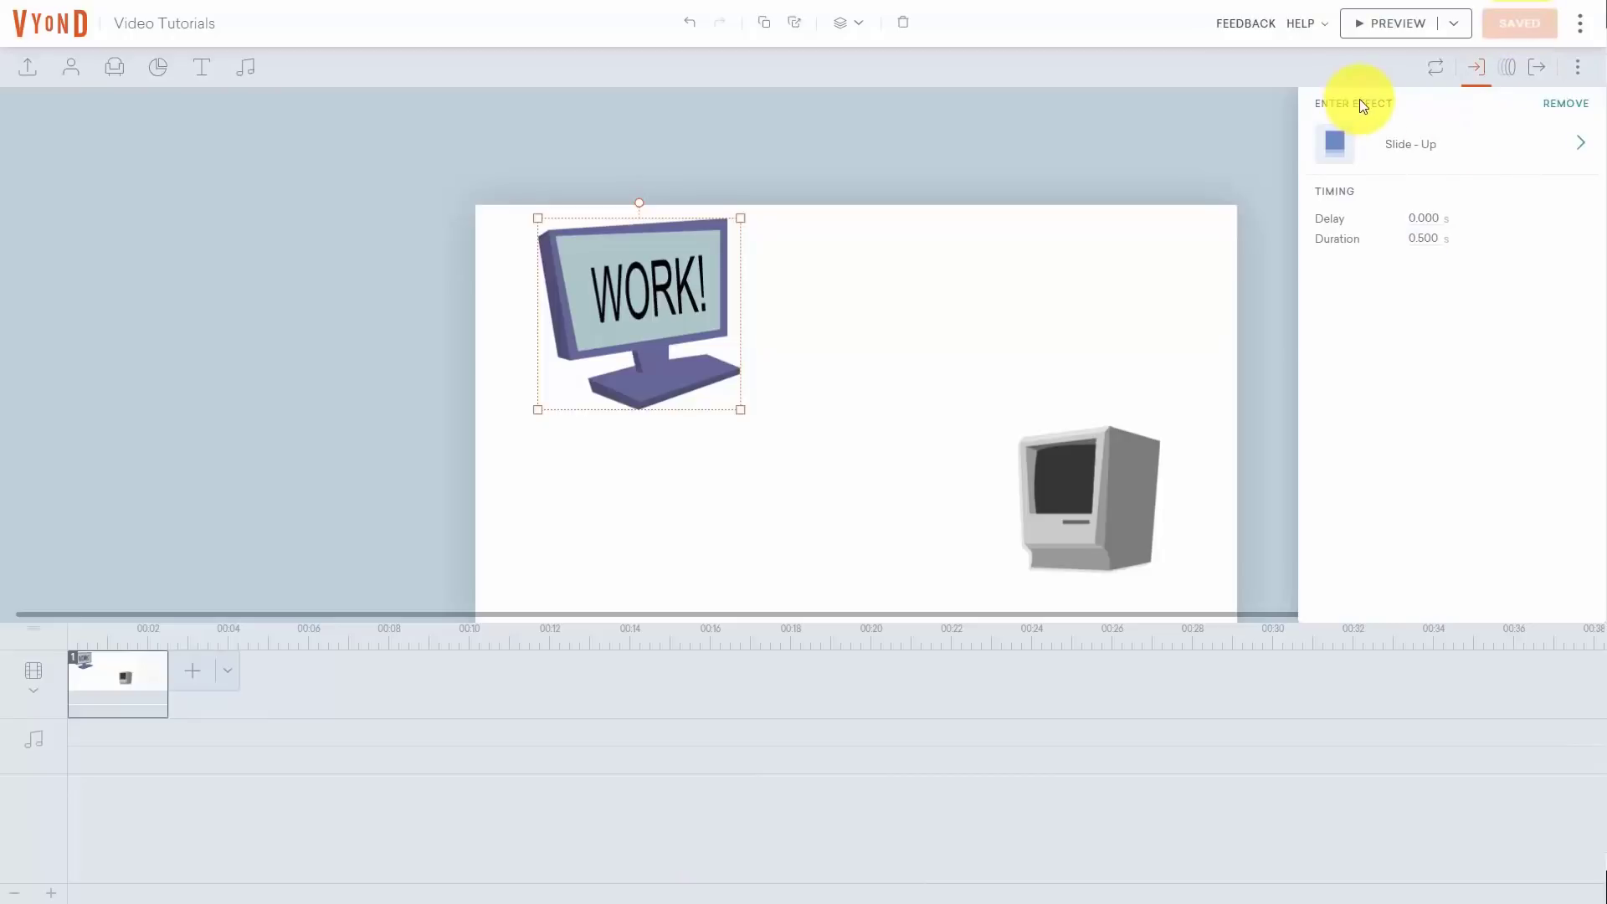
left_click(1399, 31)
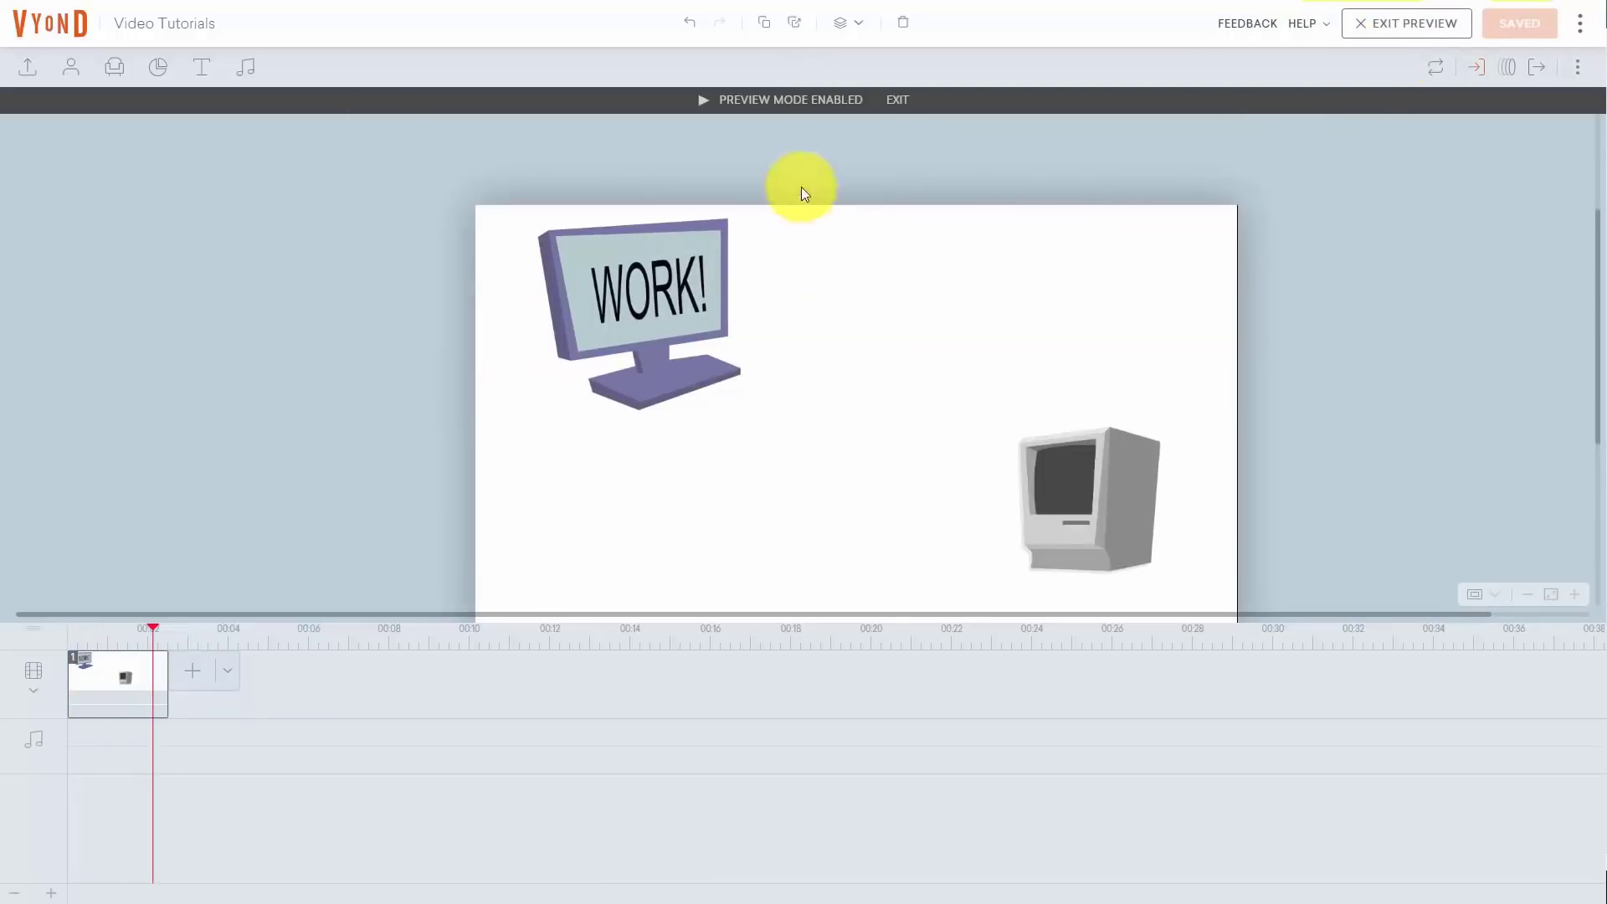
left_click(566, 331)
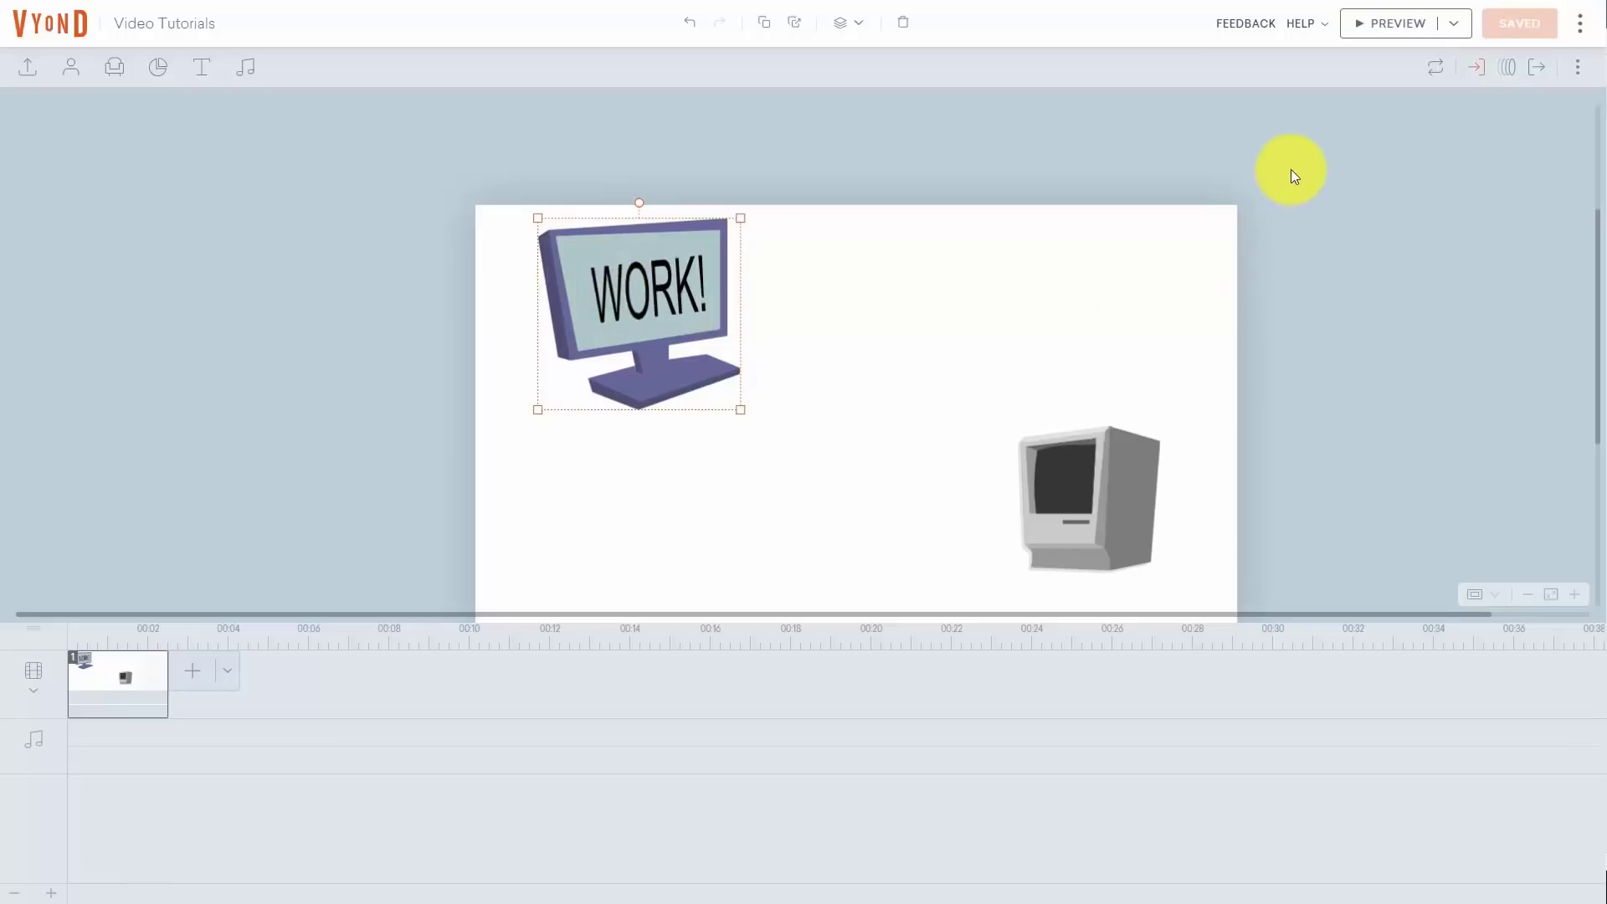
Add a motion path to the "WORK!" monitor that ends at the scene's upper right, with the end position shrunk to about half size
left_click(1507, 74)
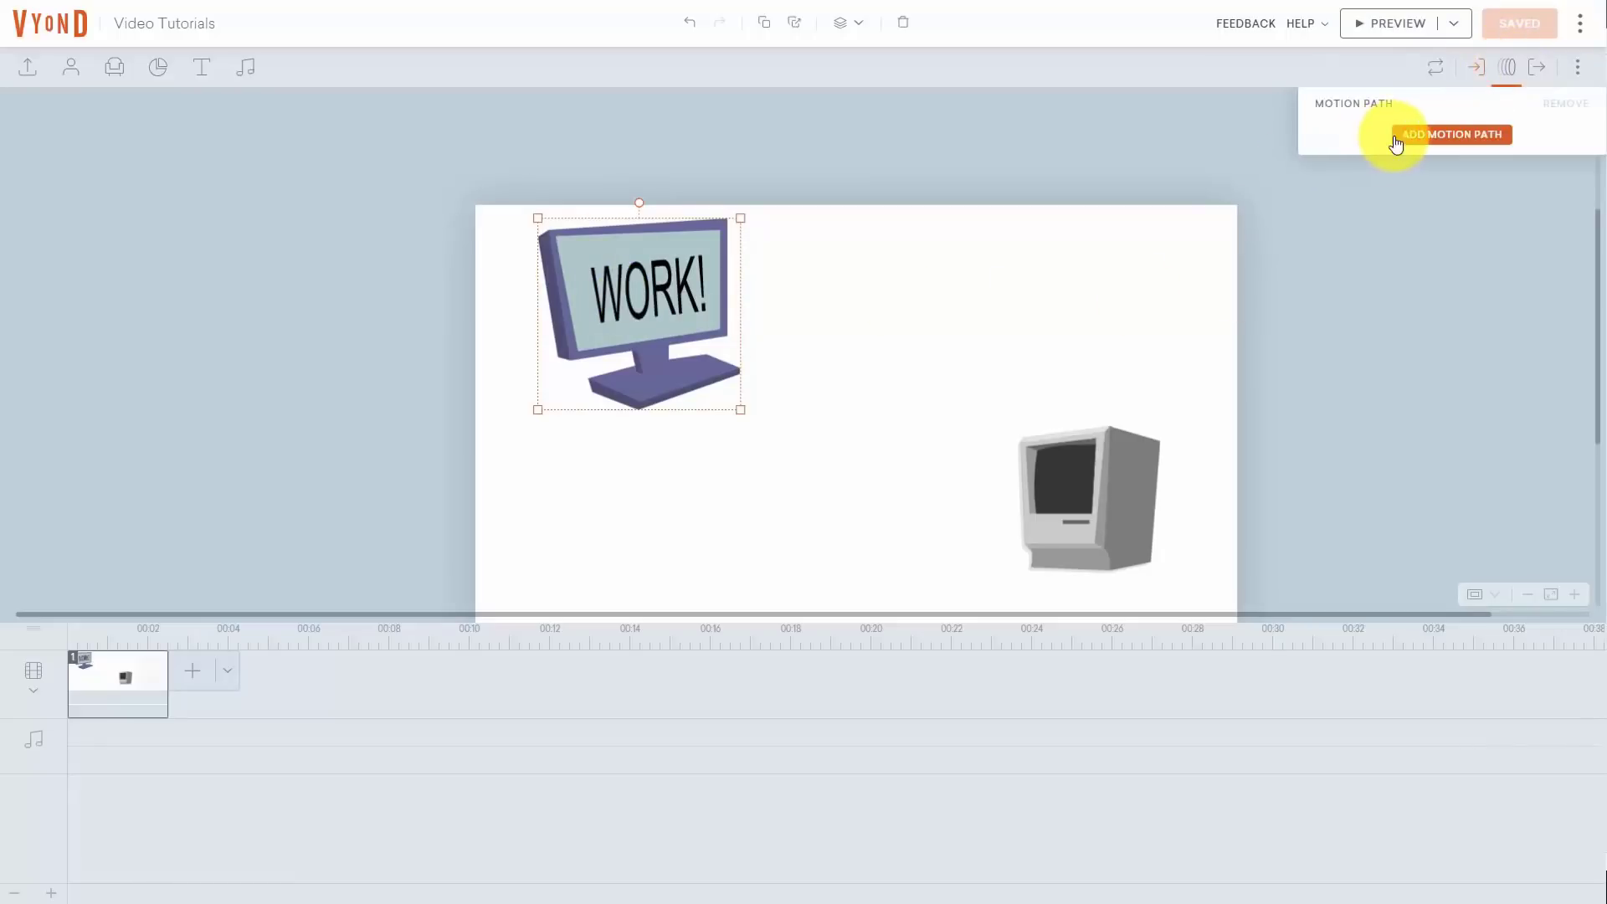
left_click(1414, 135)
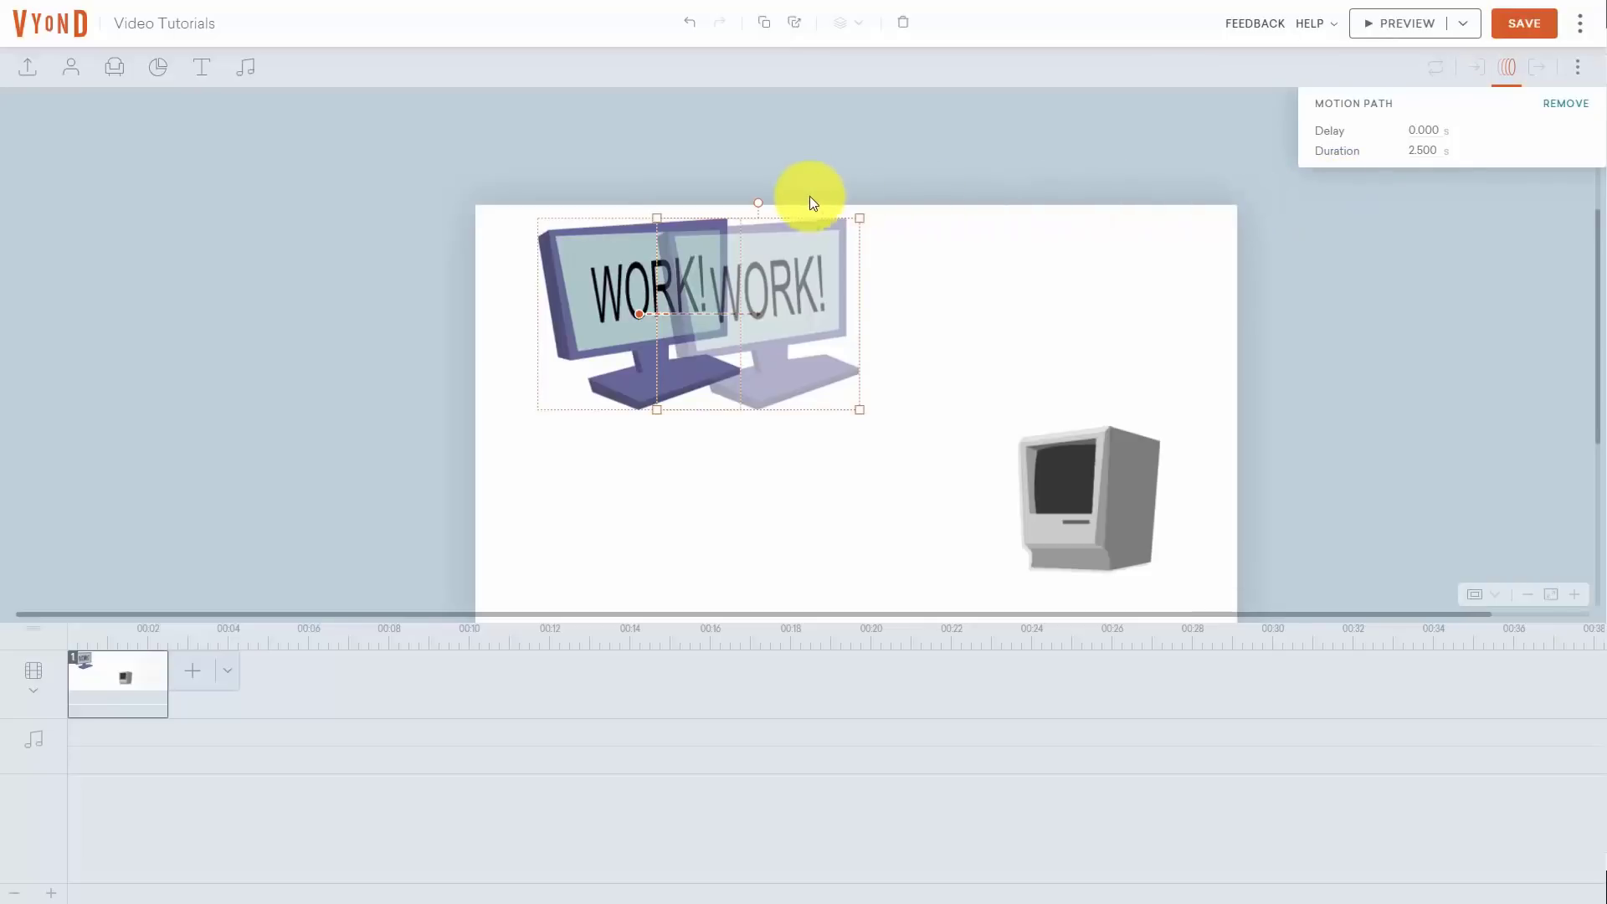
left_click_drag(837, 264, 1080, 261)
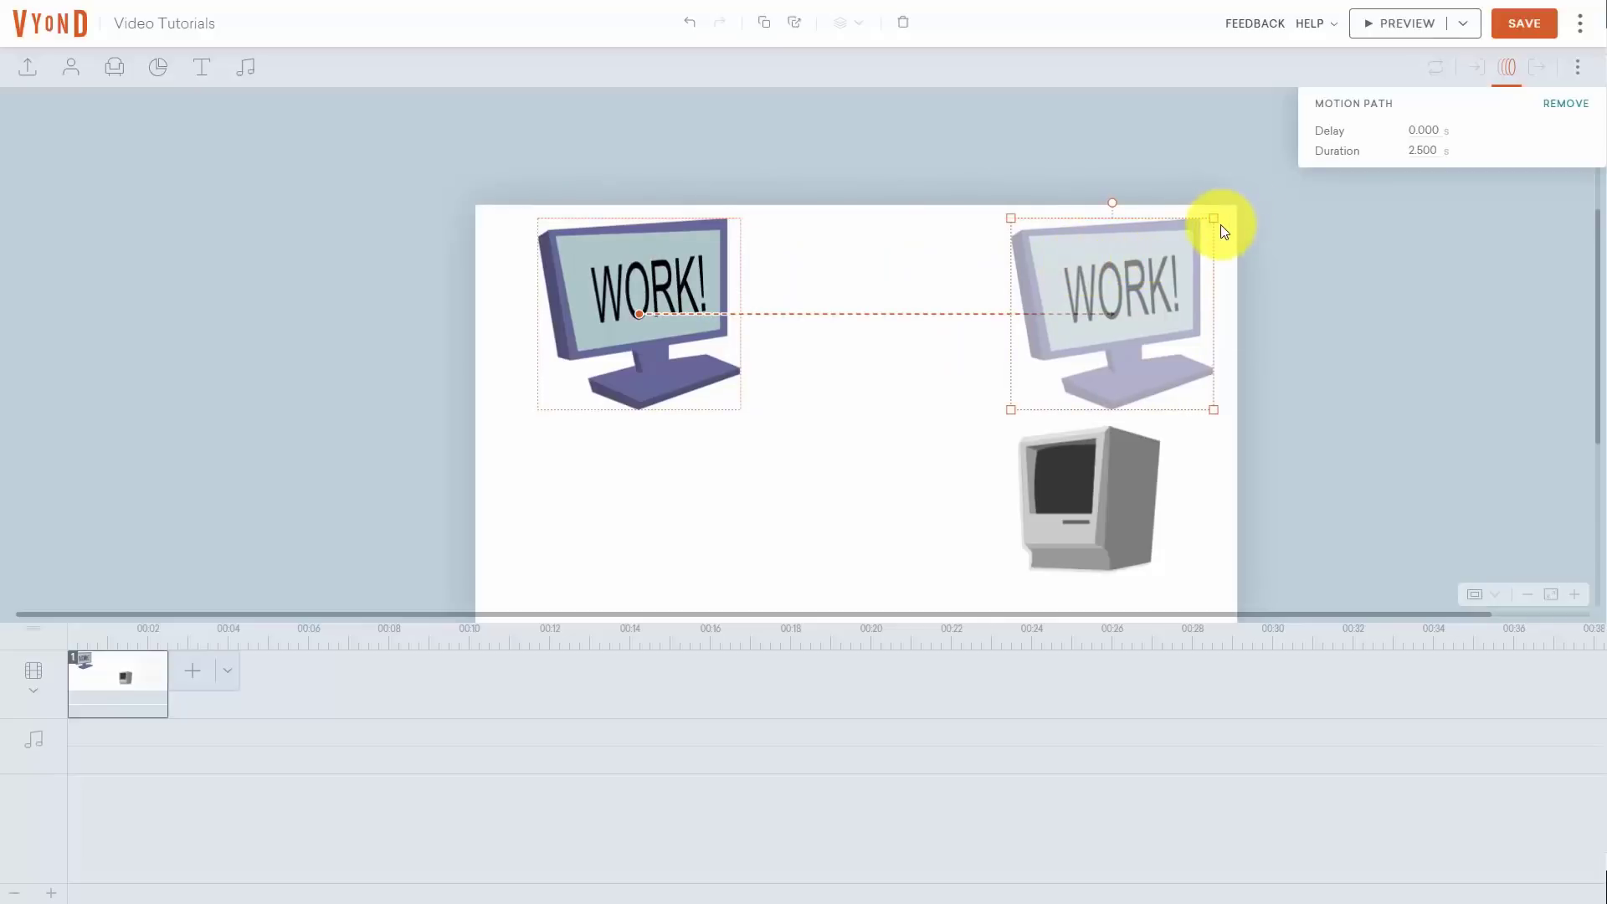
left_click_drag(1214, 219, 1166, 299)
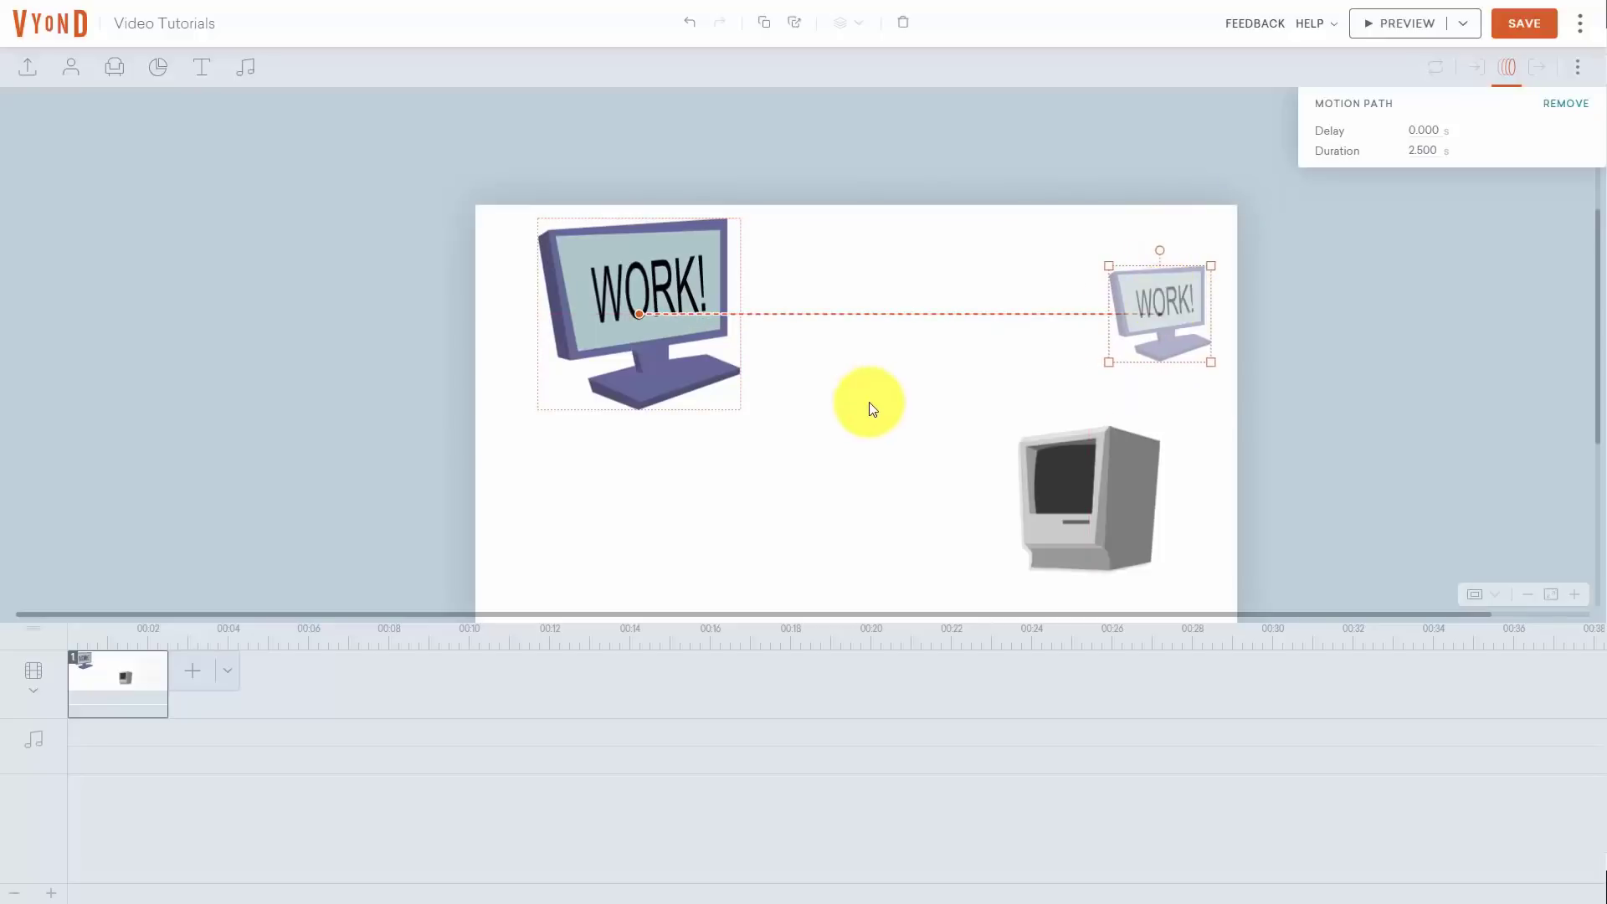
Save the video, play the preview of the monitor's motion path, and exit the preview
left_click(1526, 24)
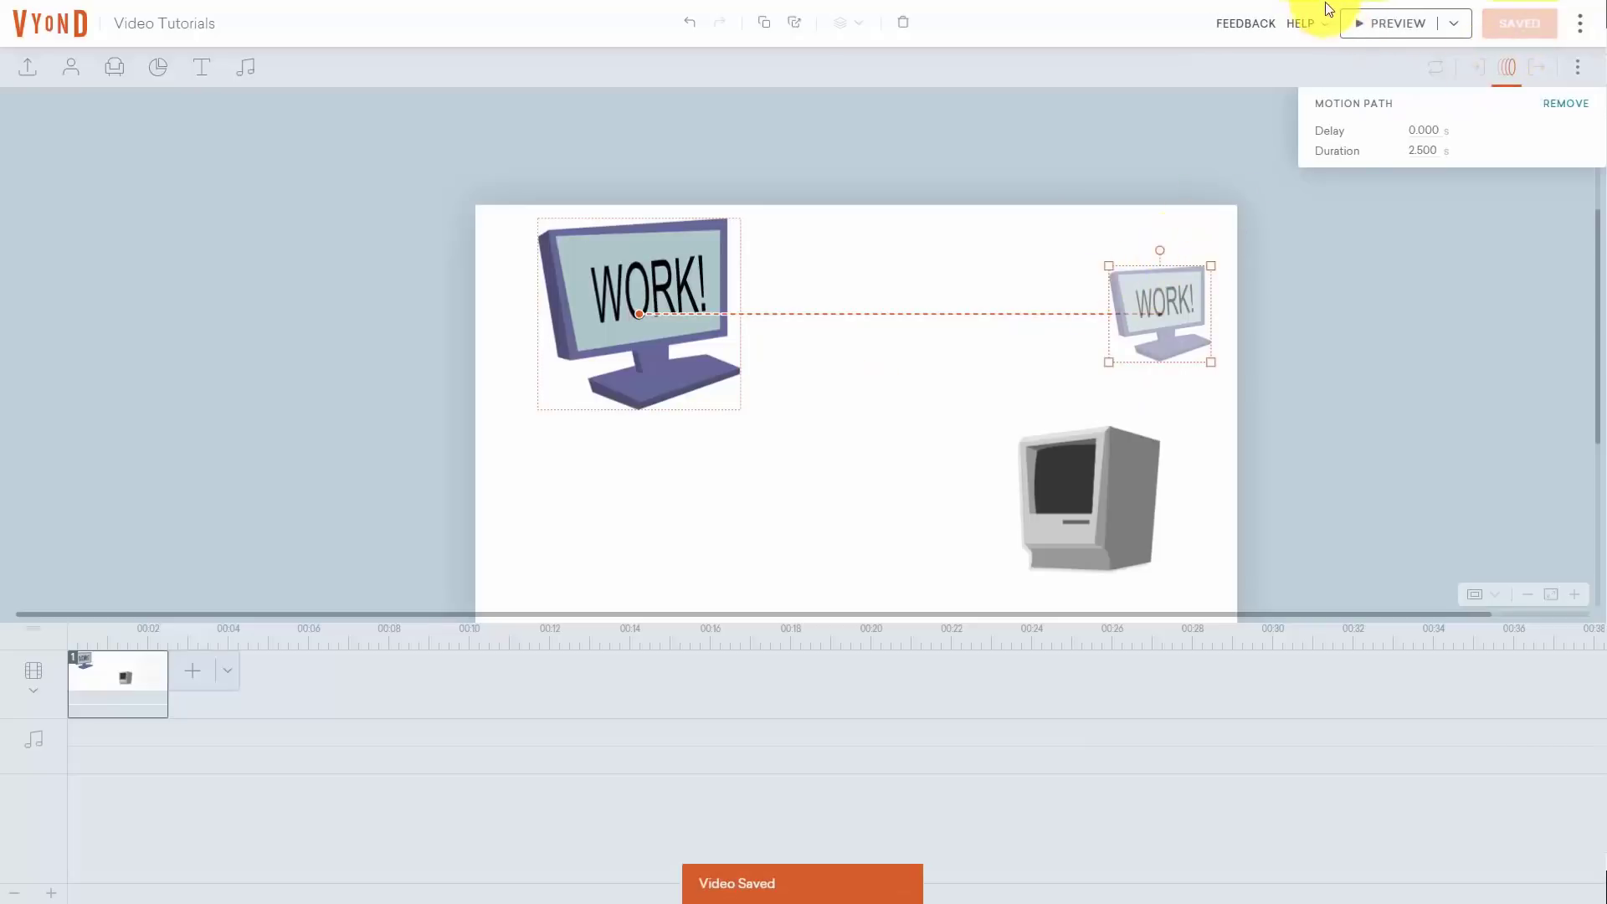
left_click(1360, 26)
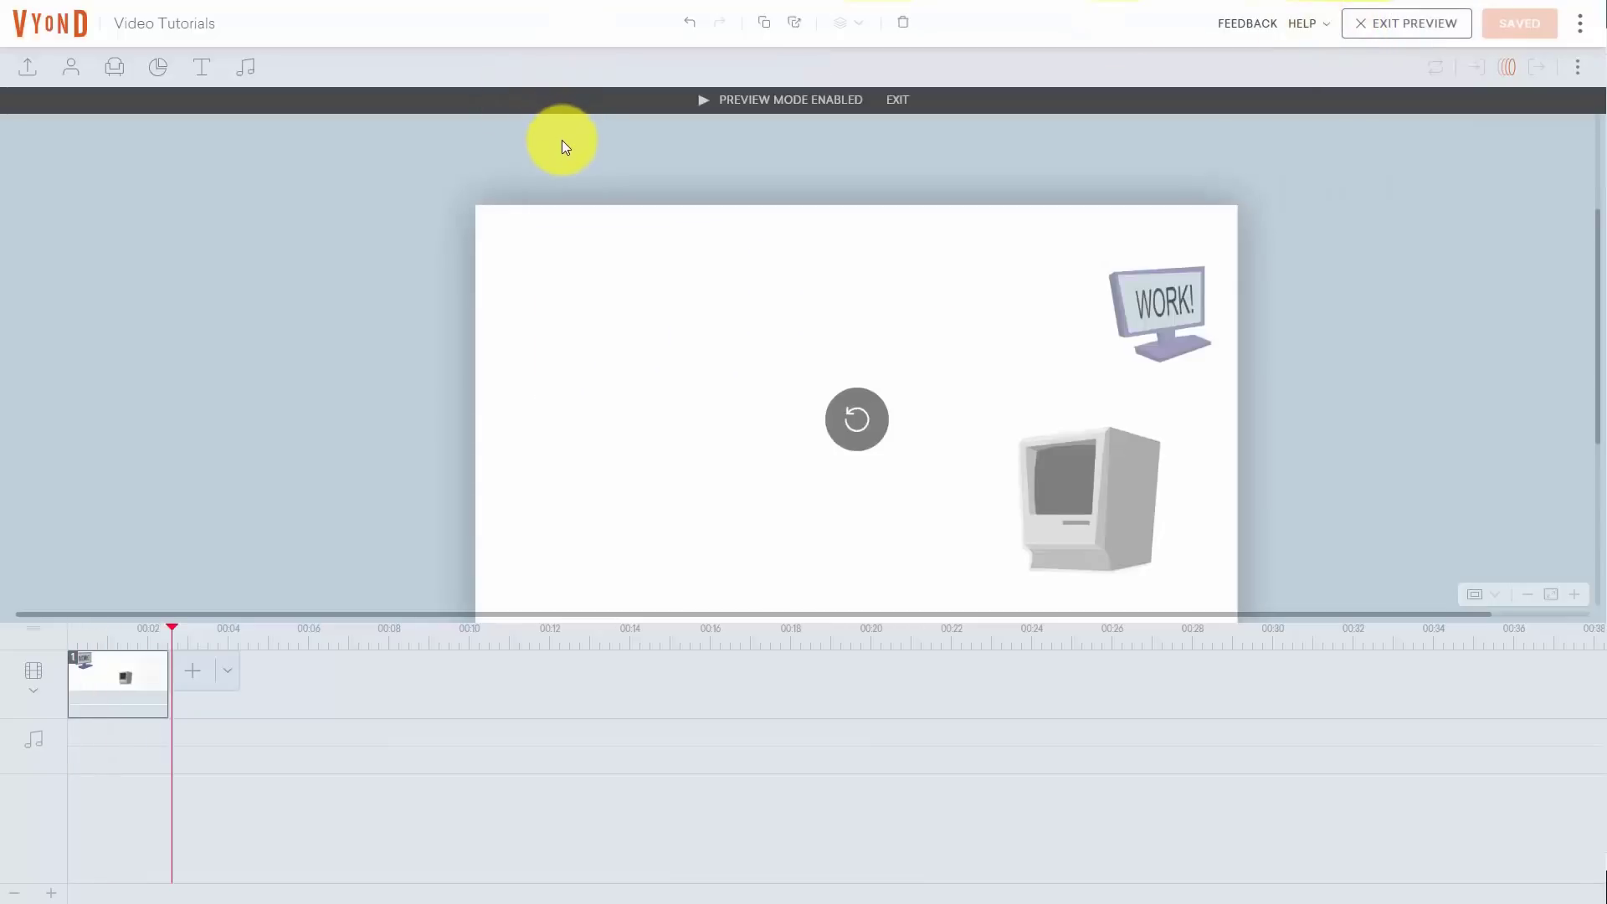
left_click(901, 105)
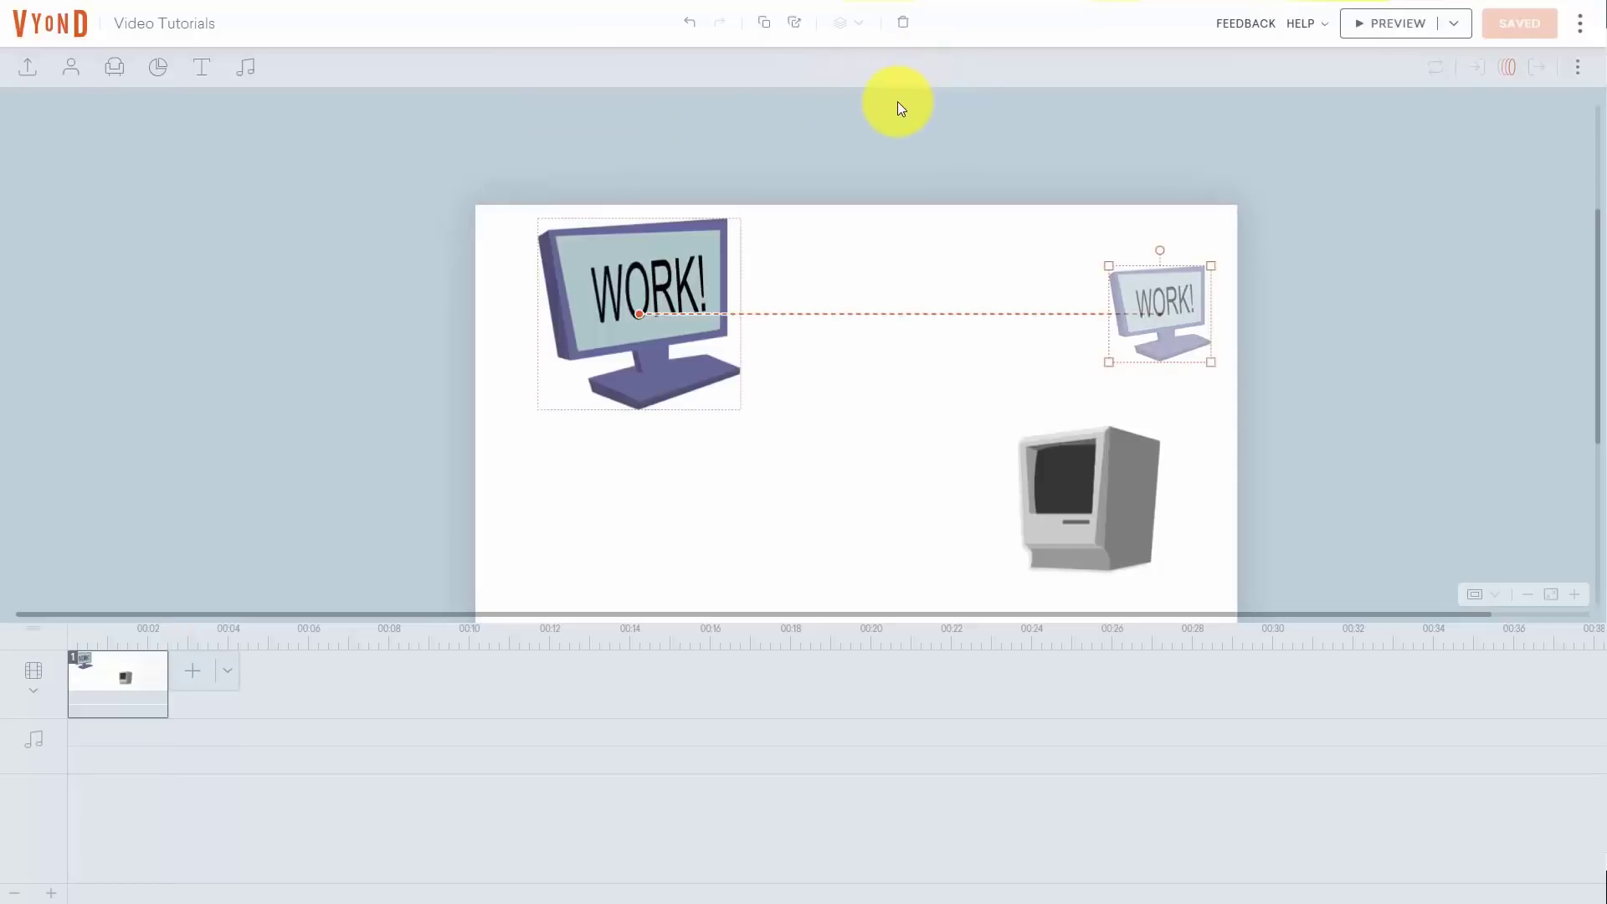
Apply the Wipe - Right exit effect to the "WORK!" monitor, and save and preview the video
left_click(660, 267)
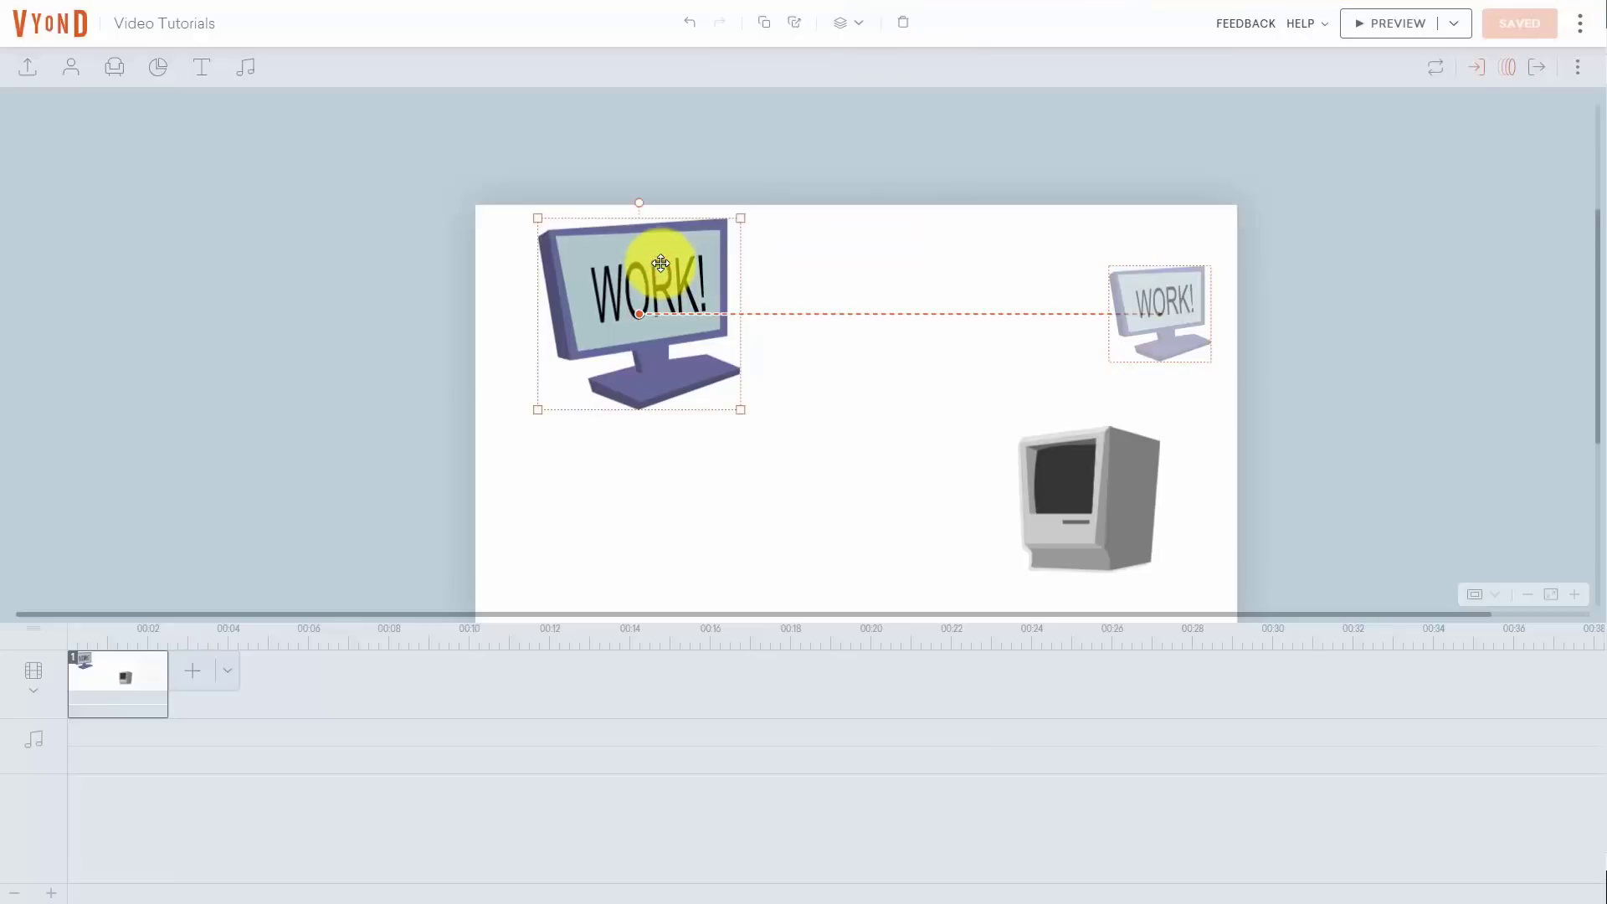
left_click(1535, 67)
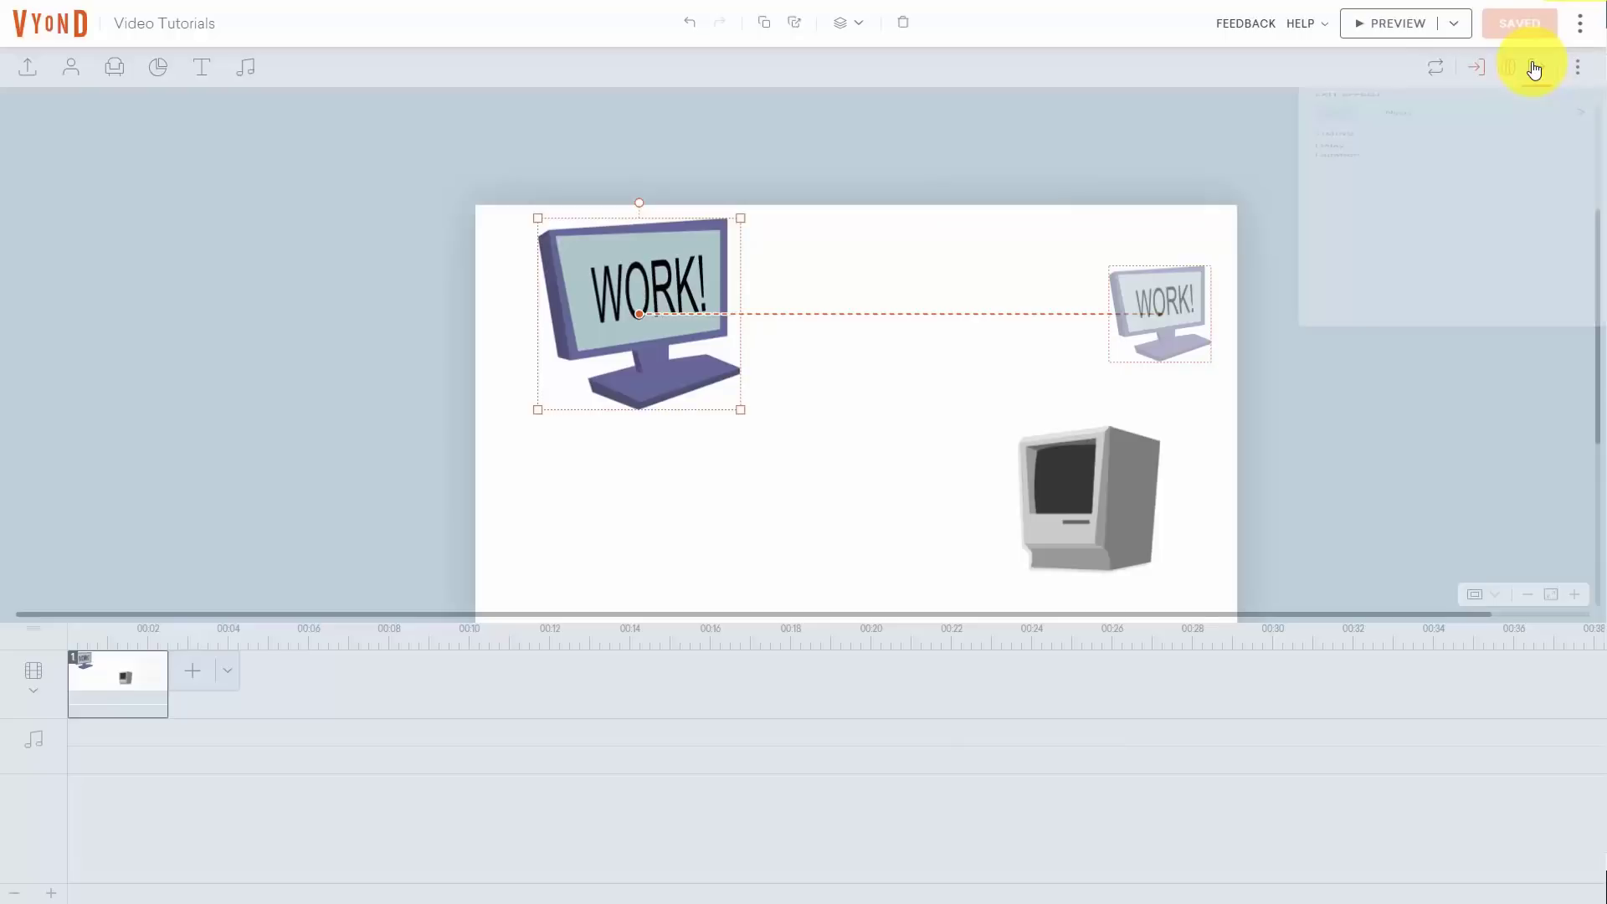
left_click(1579, 149)
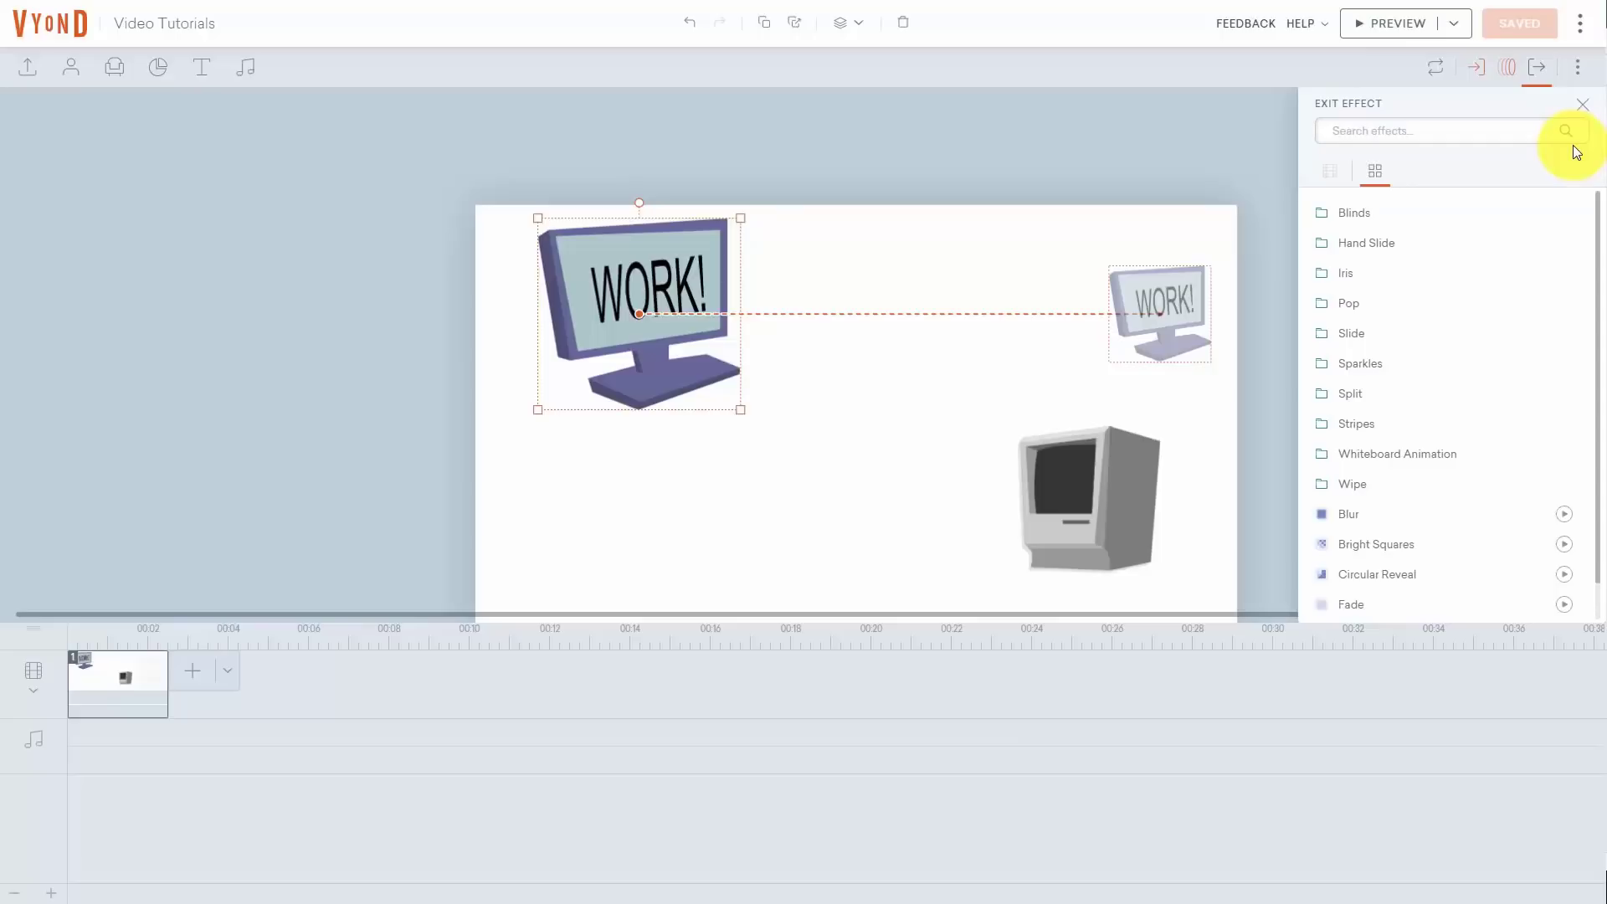
left_click(1352, 485)
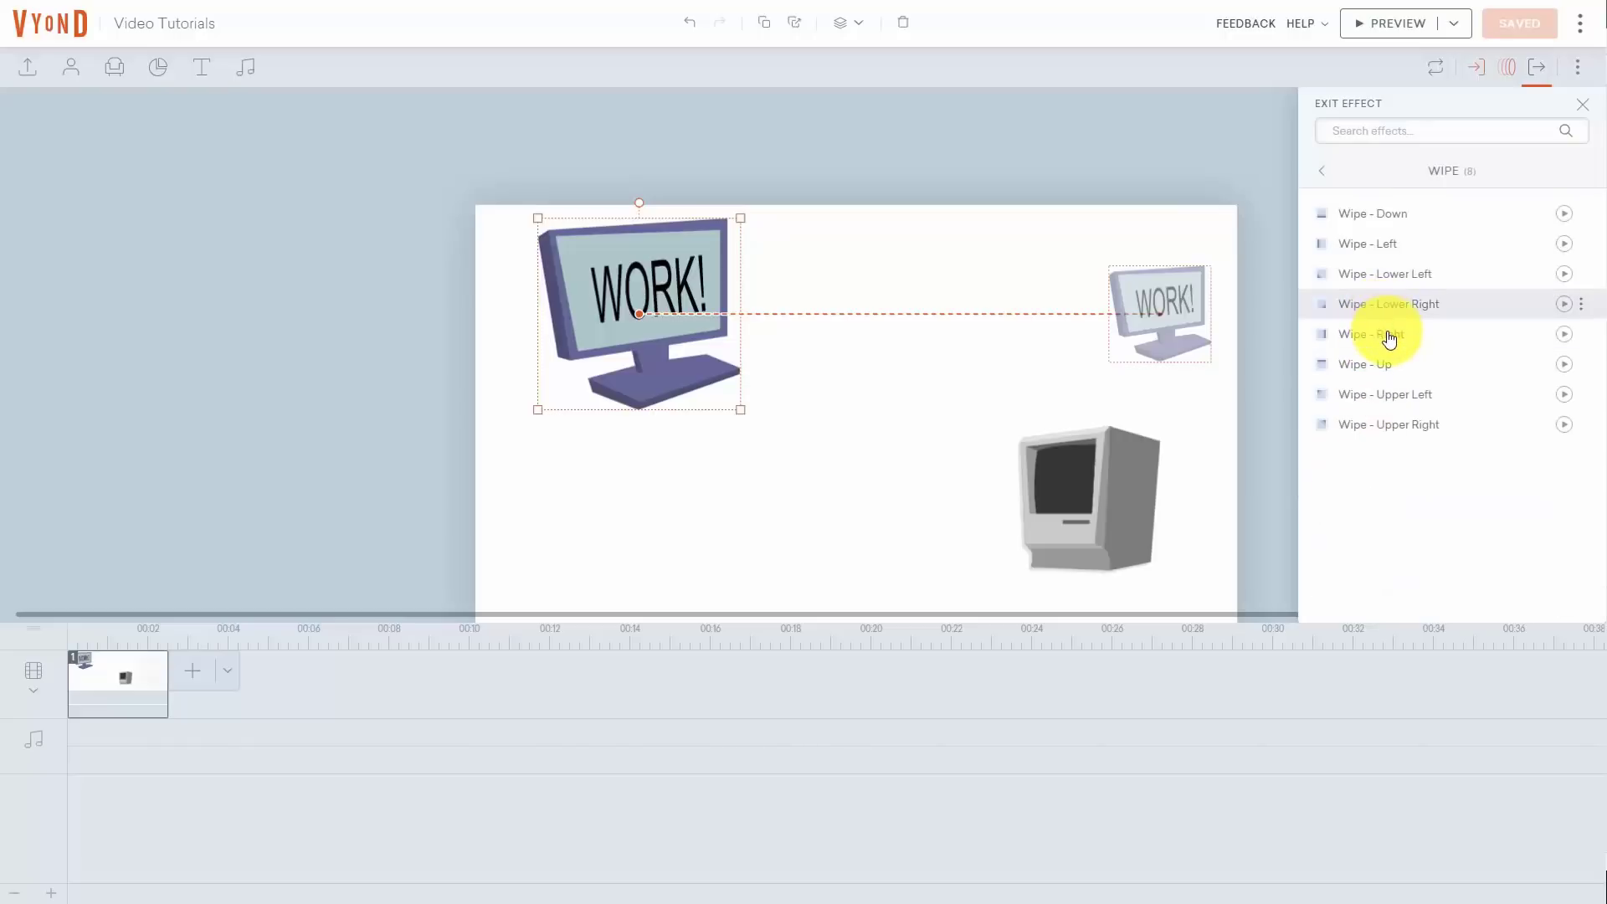
left_click(1390, 341)
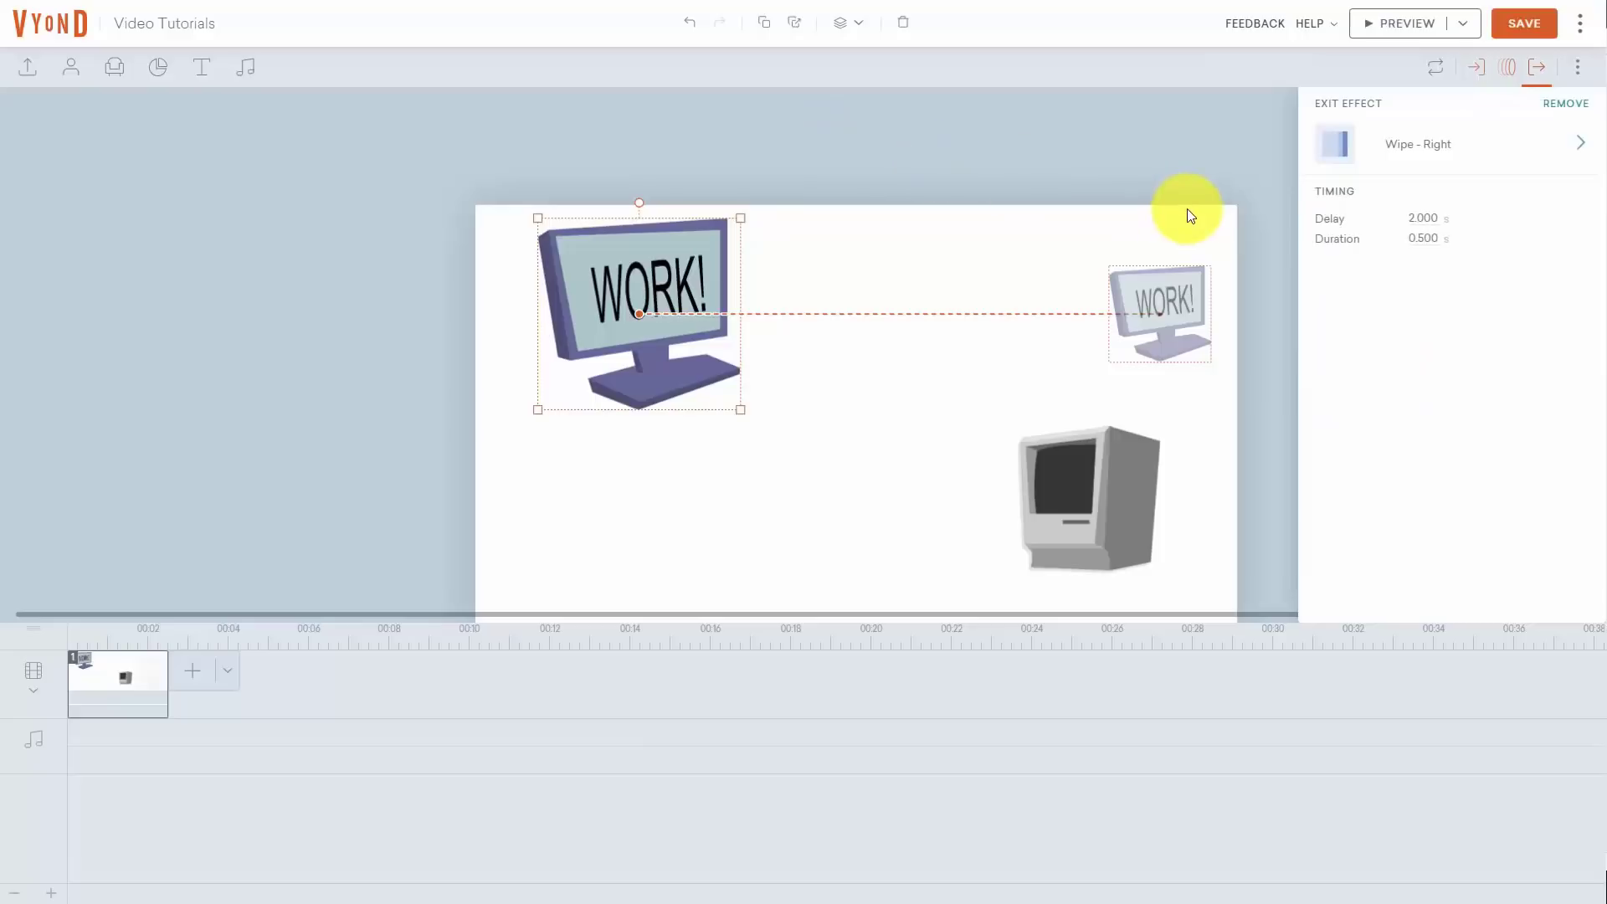
left_click(1549, 34)
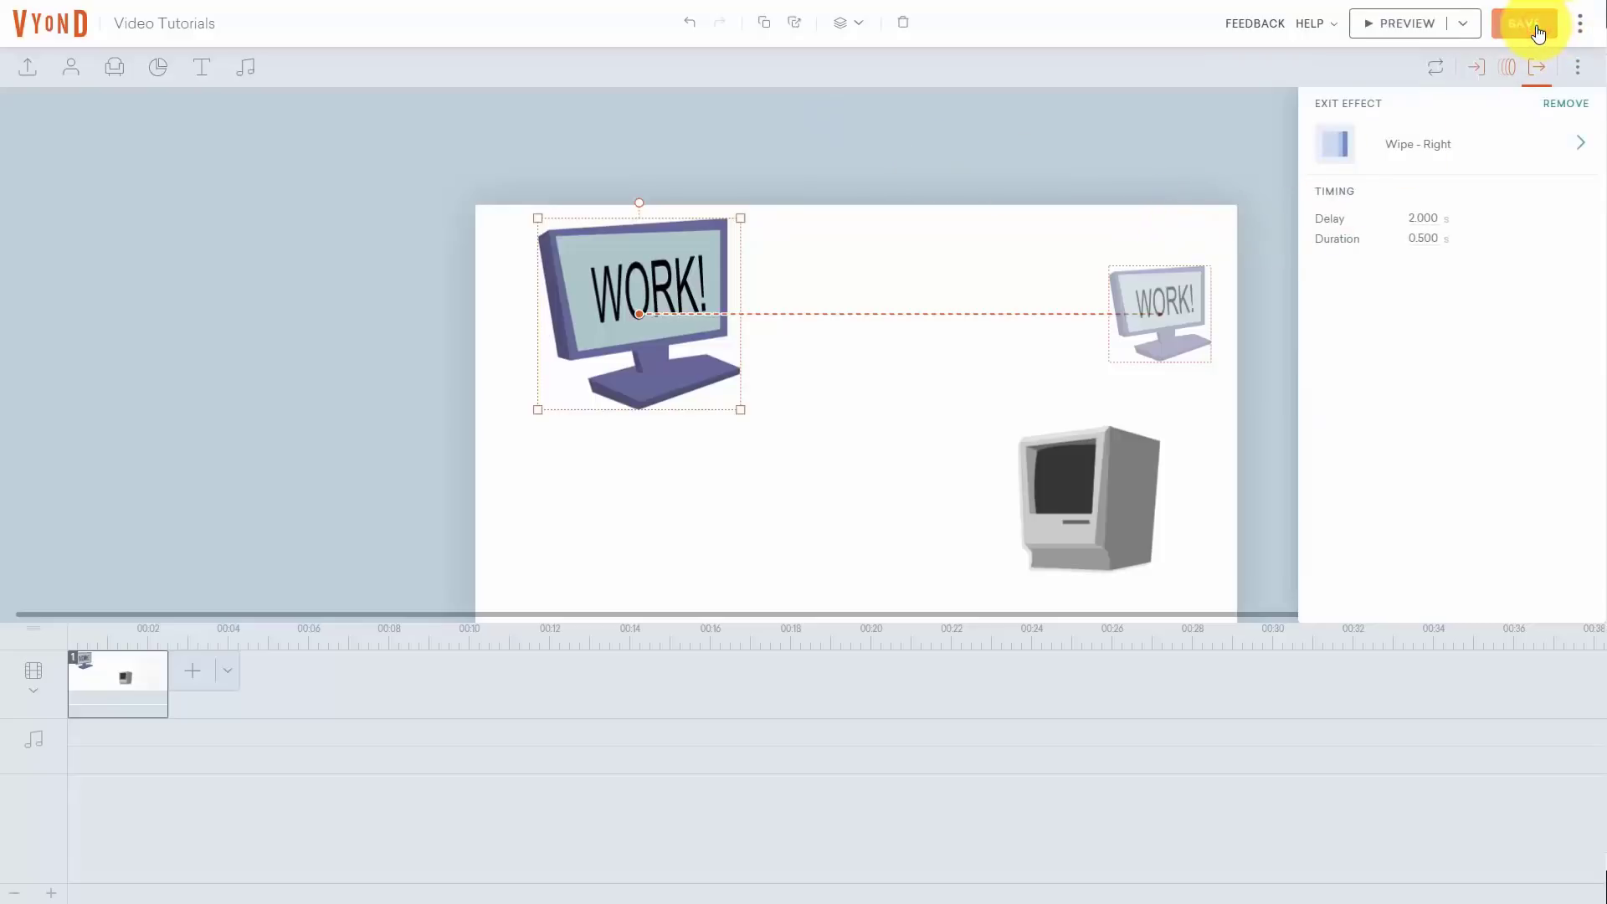
left_click(1363, 25)
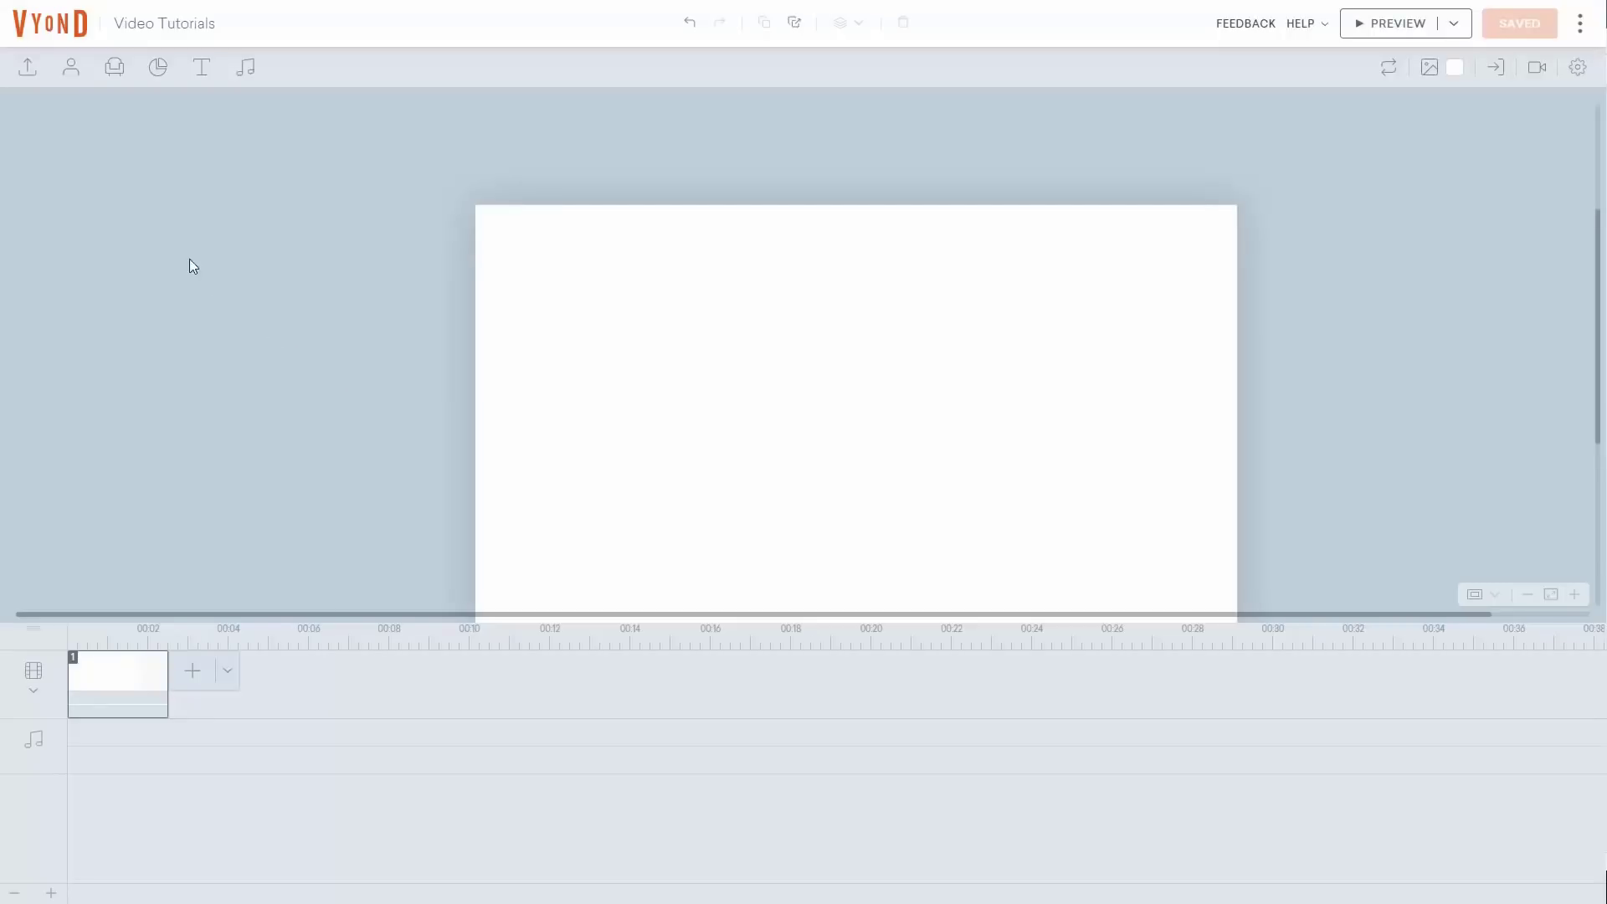
Add a pie chart from the chart library to the blank scene
left_click(157, 70)
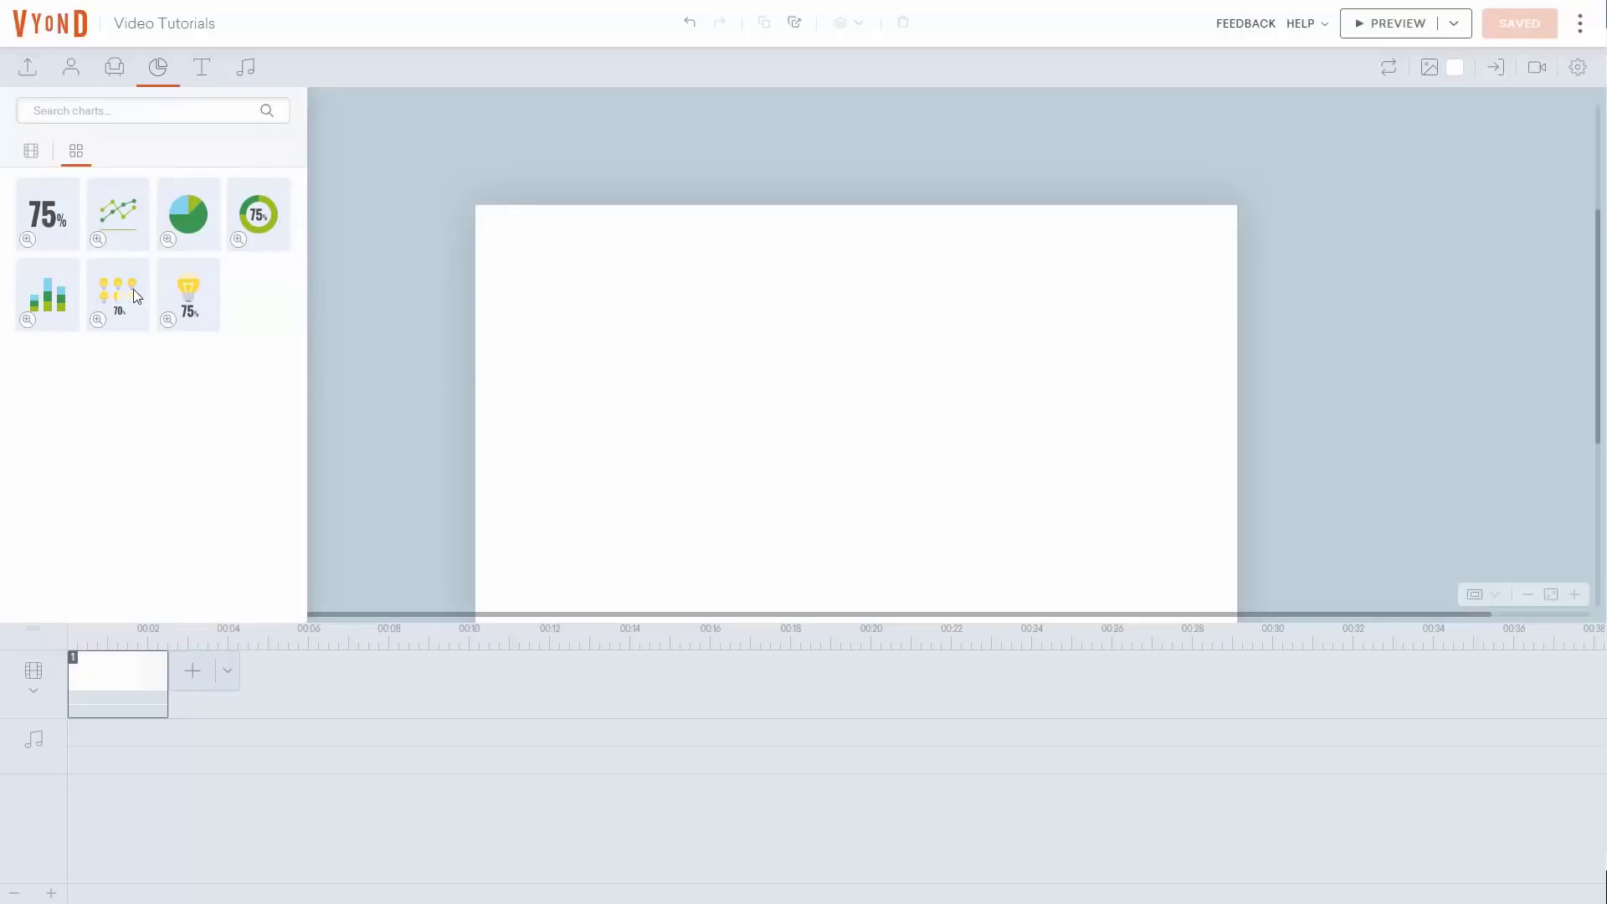
left_click(168, 219)
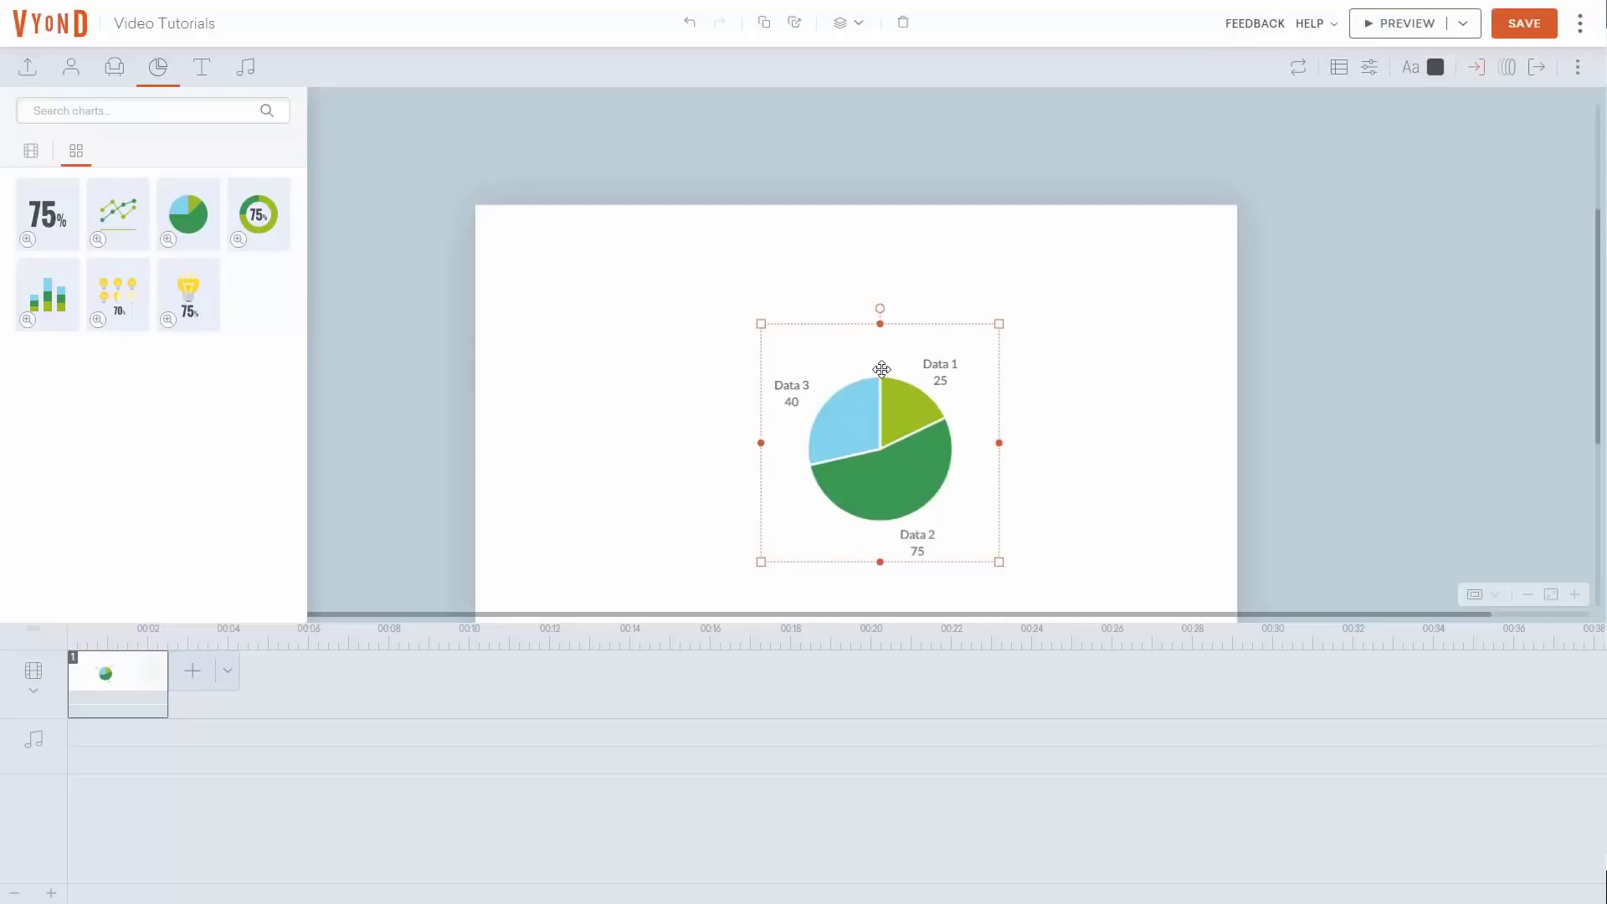
left_click(799, 416)
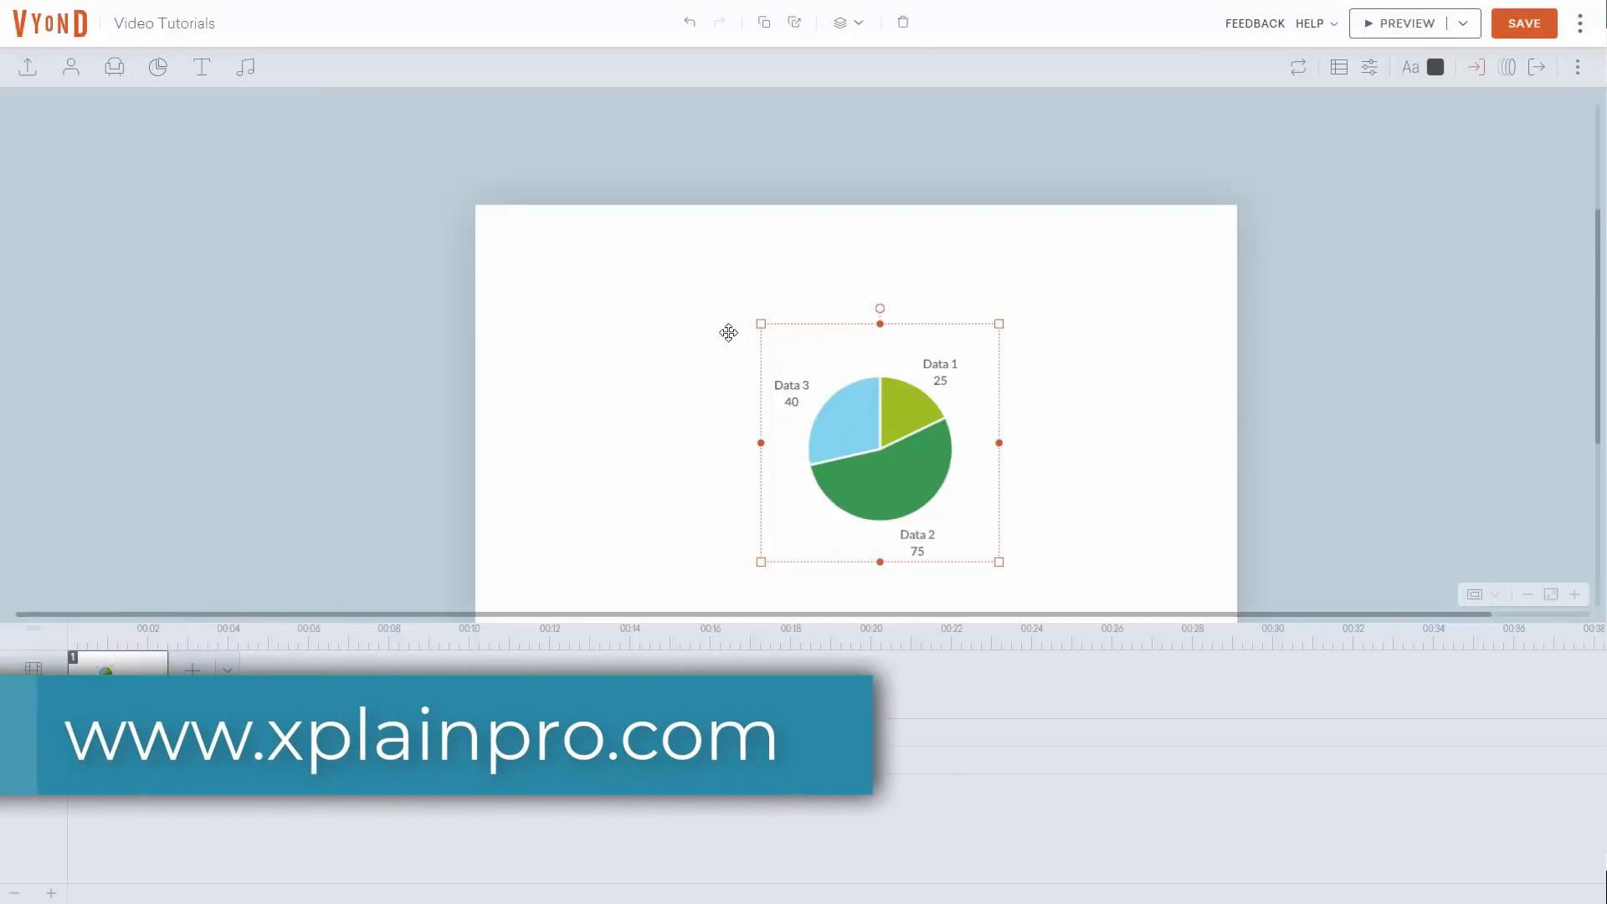
Try the pie chart at the scene's upper left in a larger size, and undo the enlargement
left_click_drag(730, 333, 585, 248)
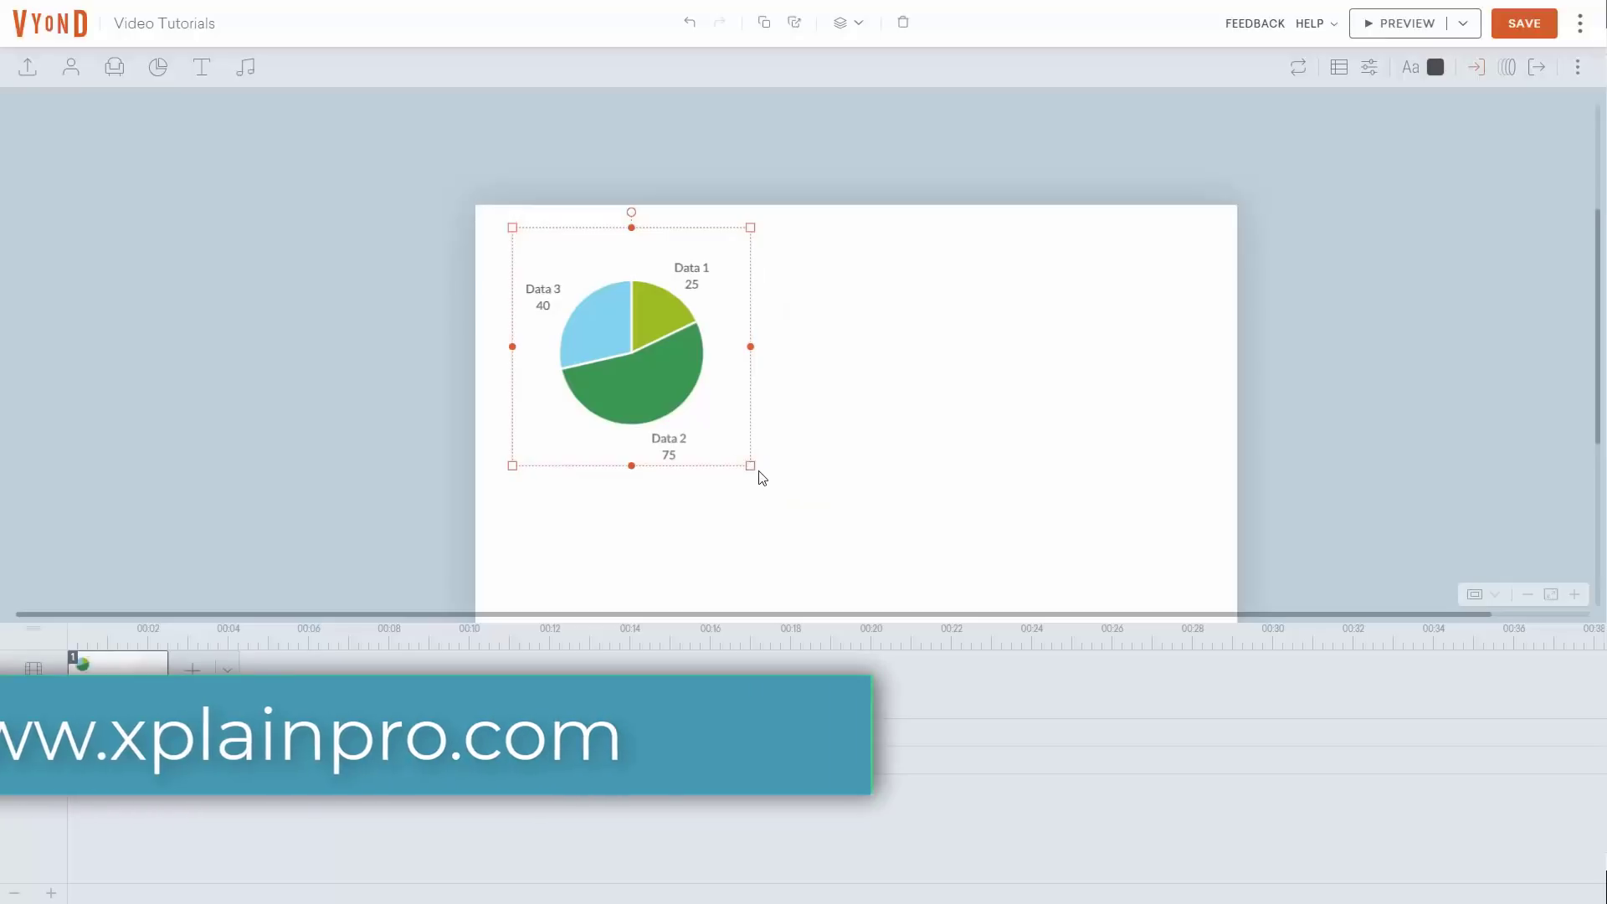
left_click_drag(750, 466, 921, 539)
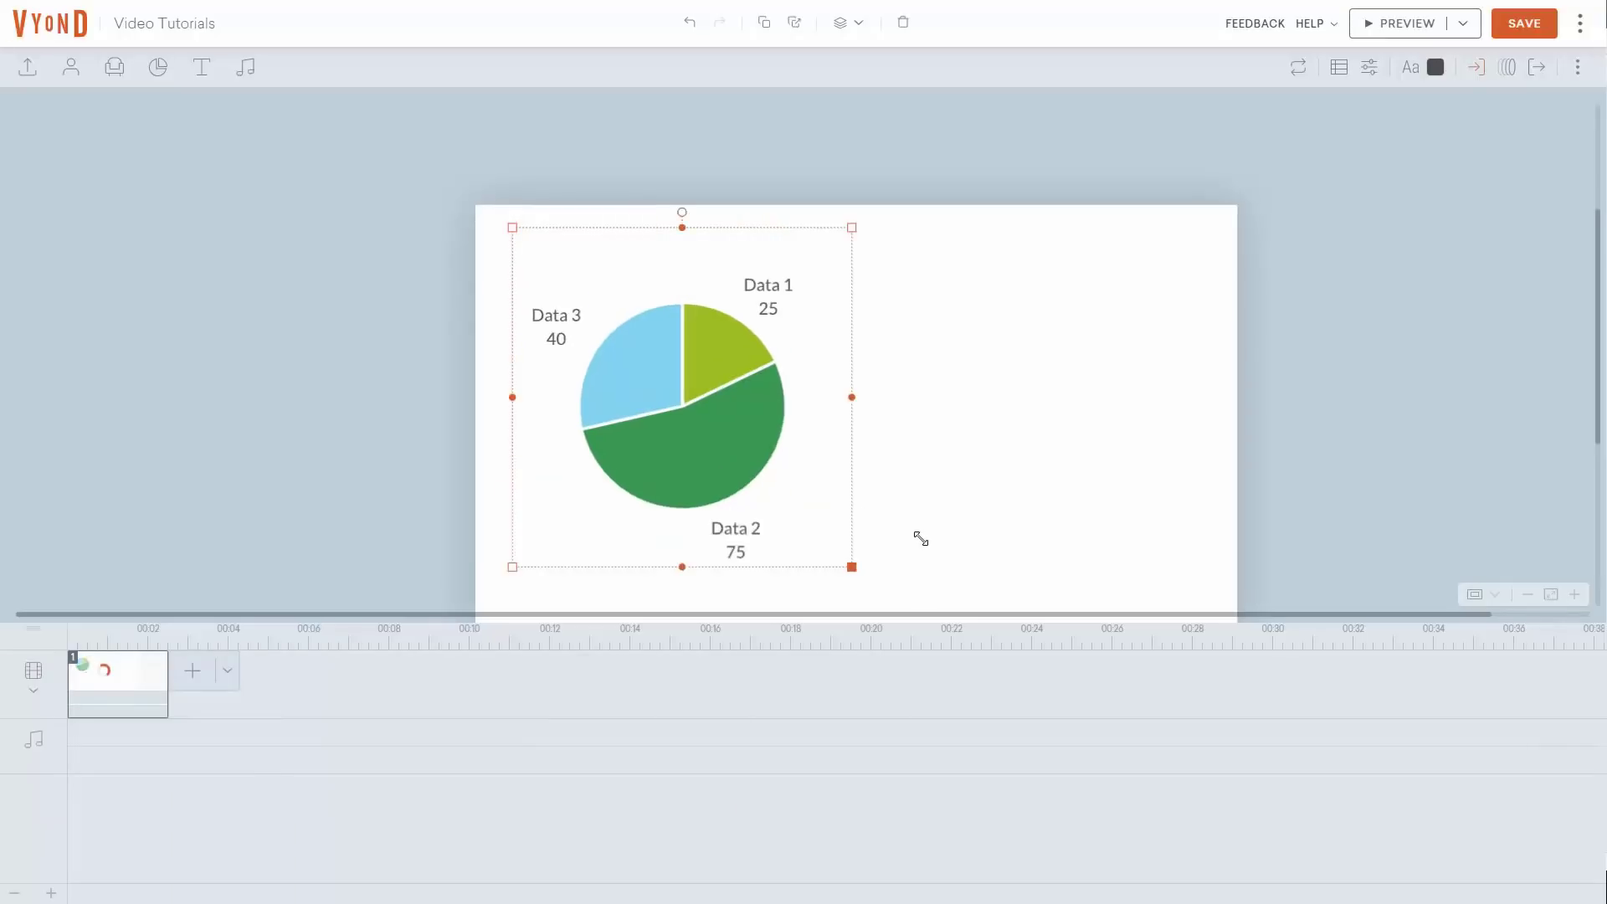
key("ctrl+z")
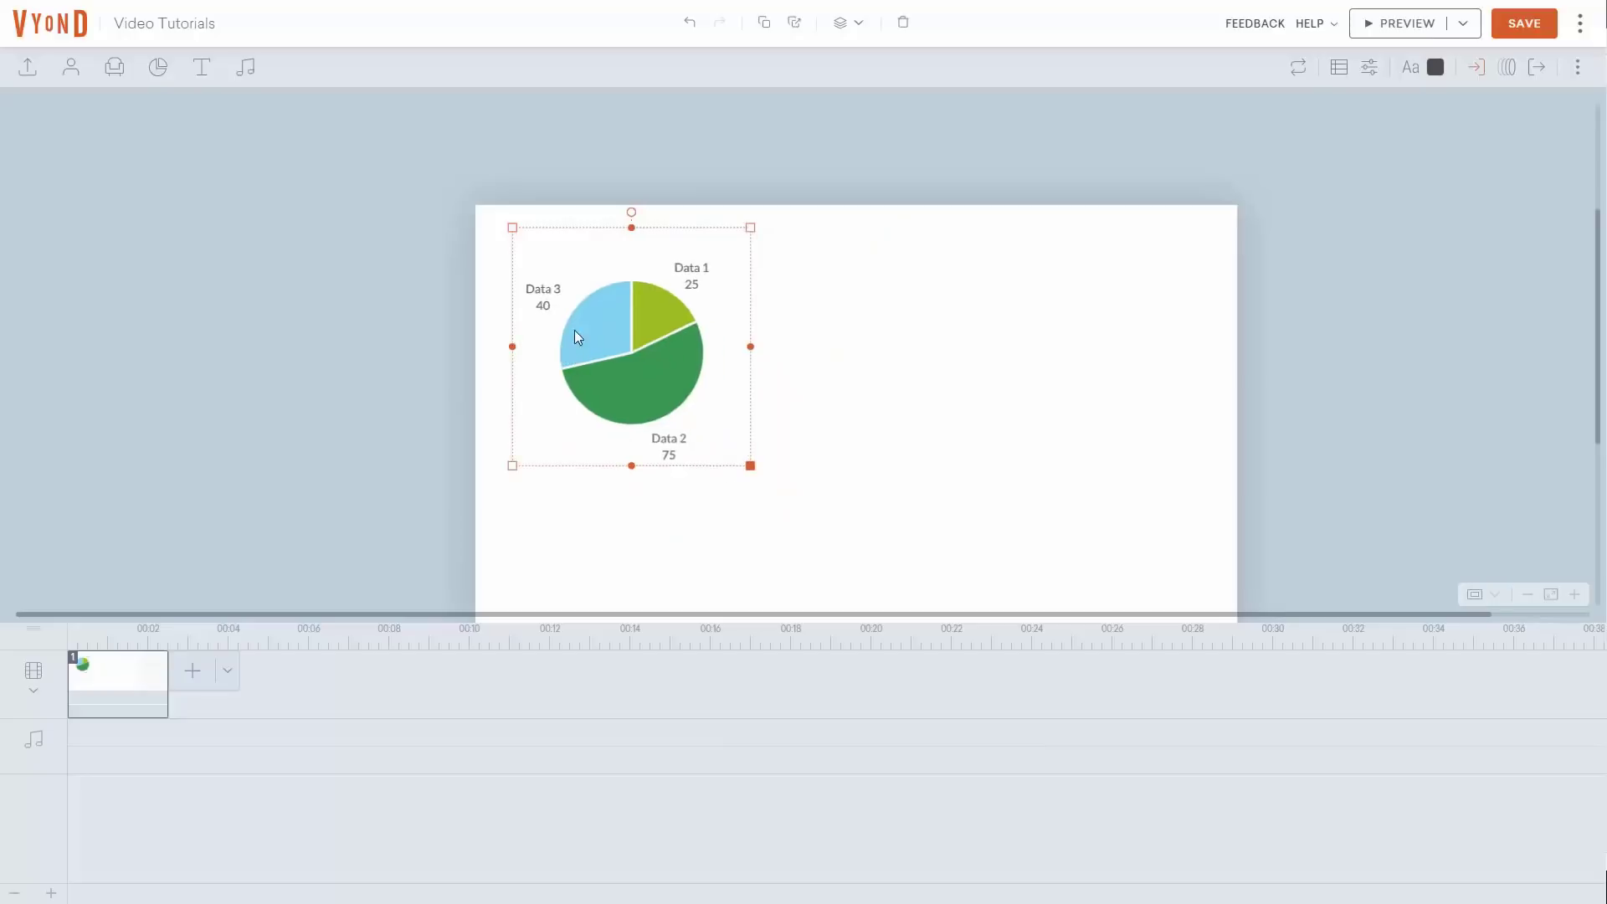
Move the pie chart back to the horizontal middle of the scene and swap it for the donut percentage chart
left_click_drag(571, 319, 781, 385)
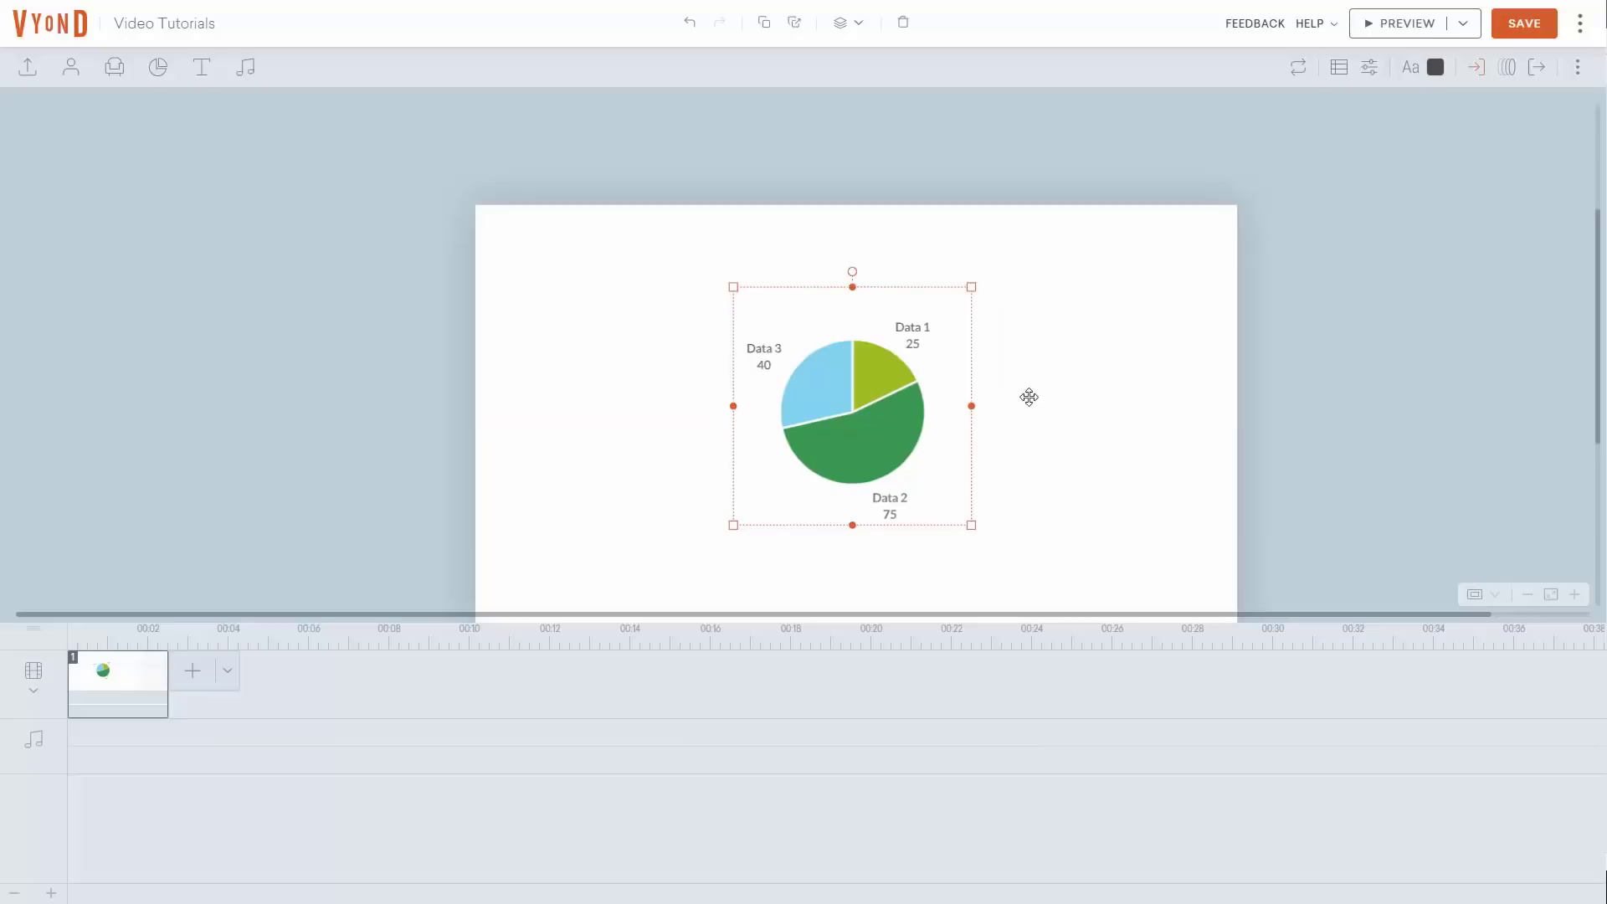
left_click(1297, 69)
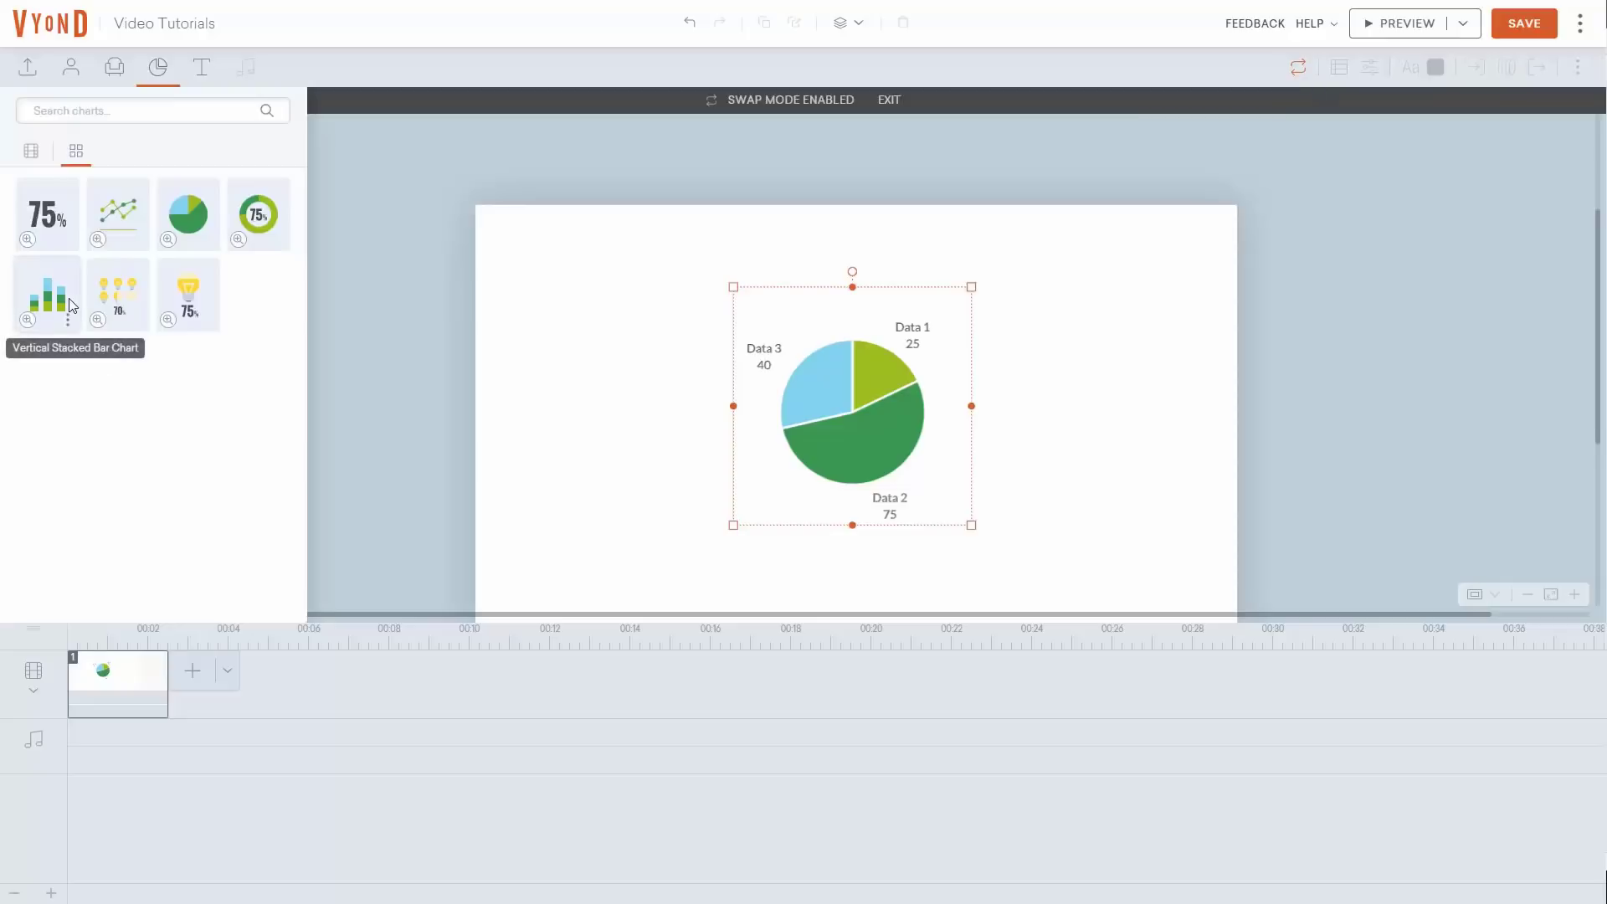
left_click(36, 218)
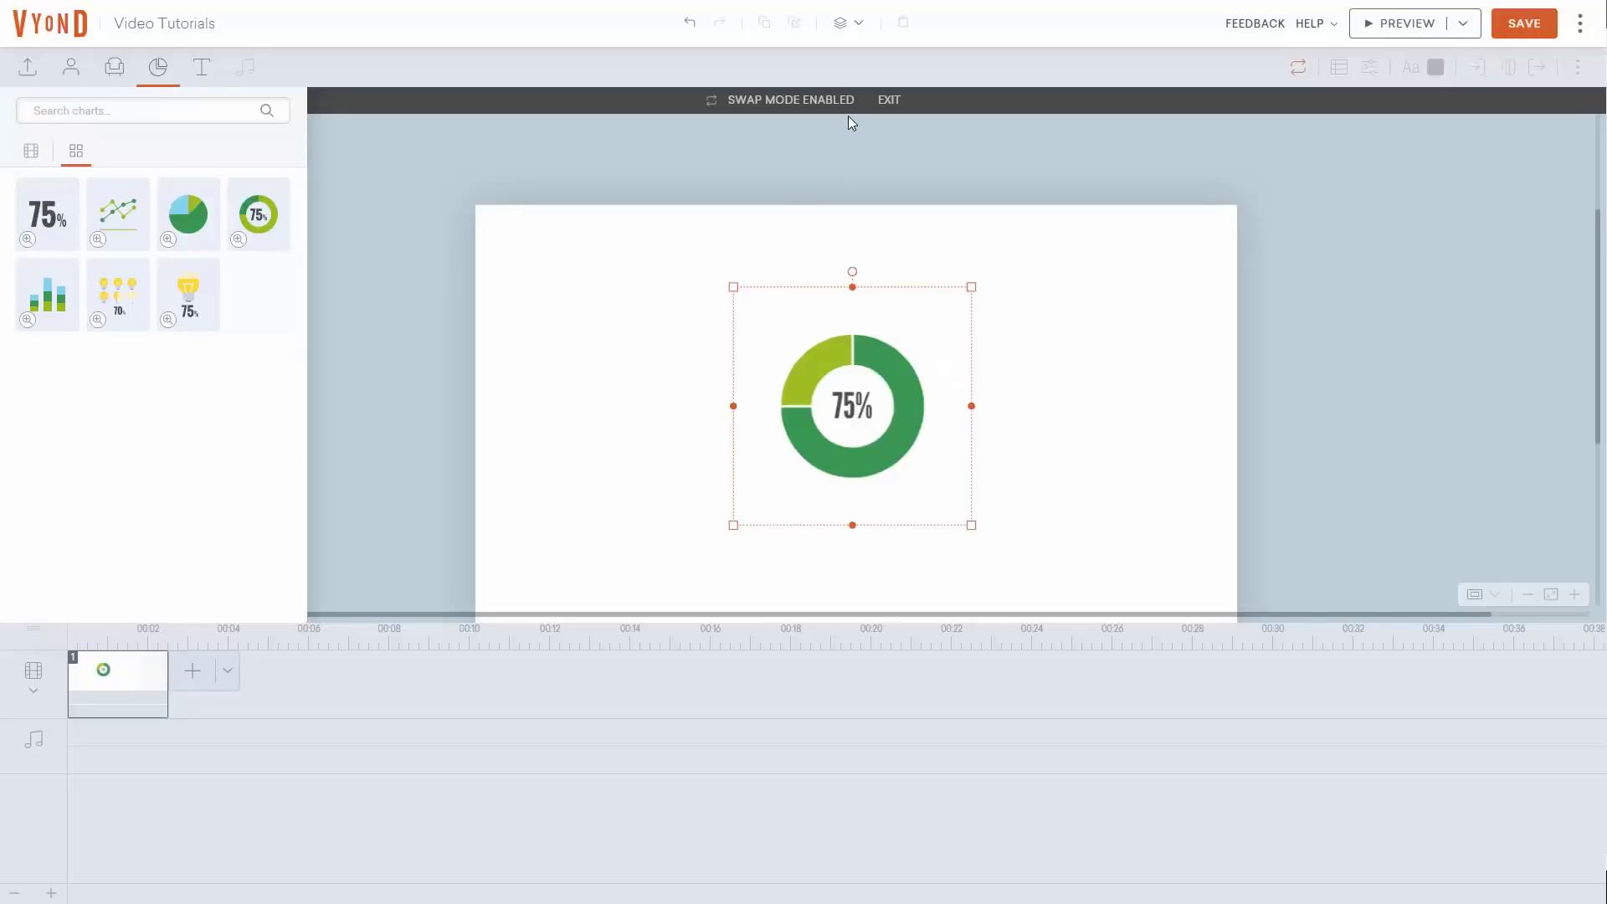
left_click(887, 100)
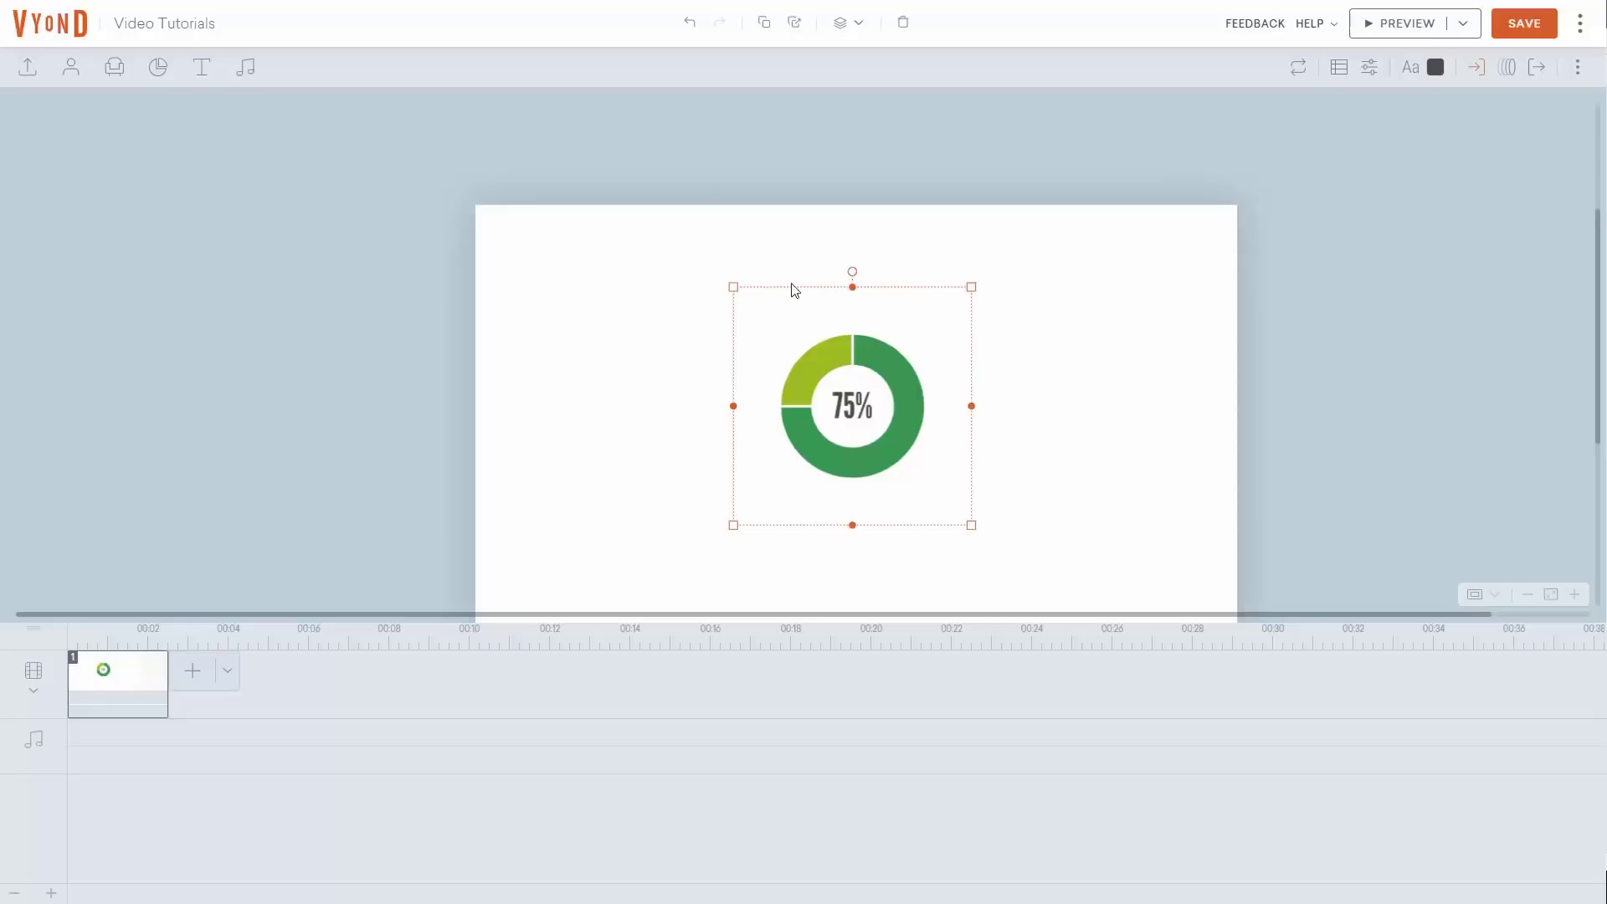
Set the donut chart's data value to 29, keeping the maximum value and the count start as they are
left_click(1337, 75)
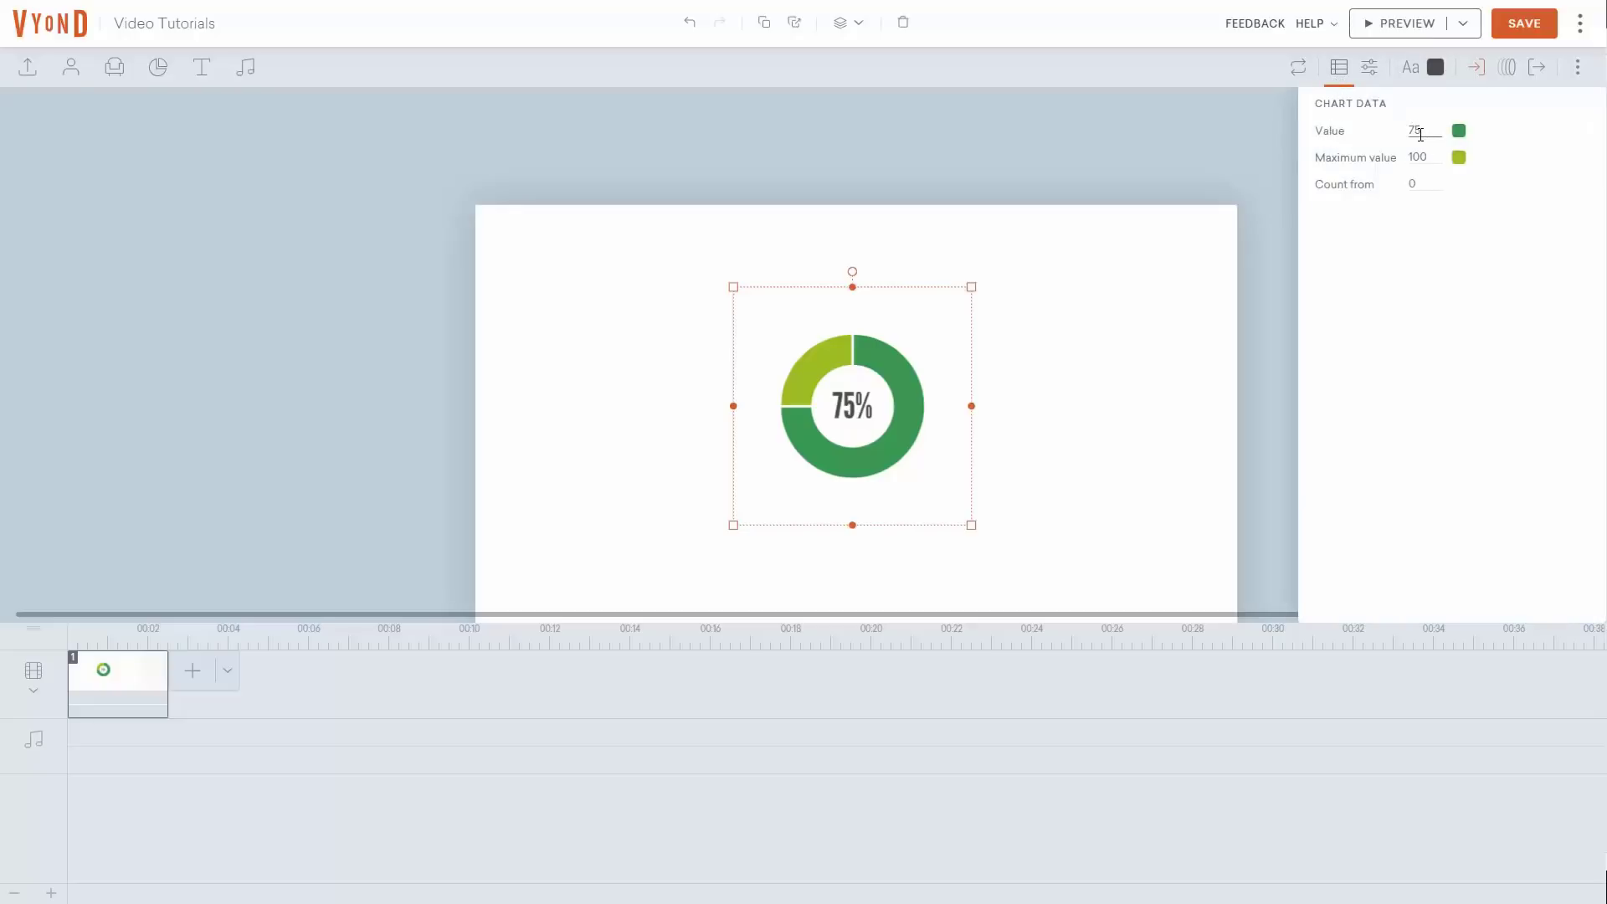
type("29")
key("Tab")
key("Tab")
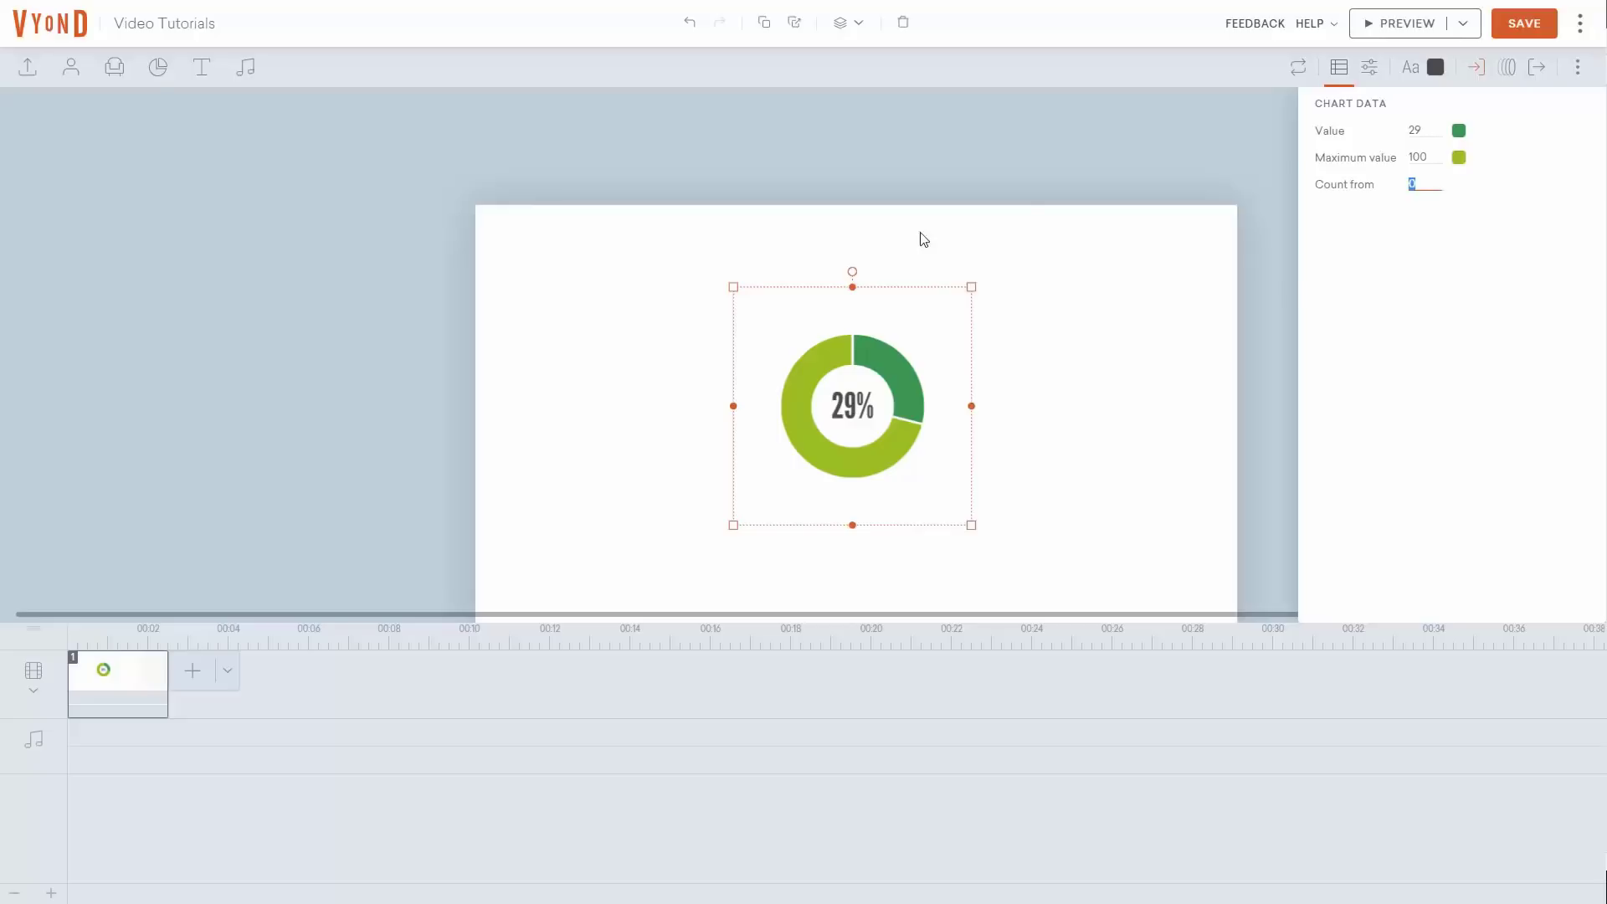
Swap the donut percentage chart for the pie chart from the chart library and leave swap mode
left_click(1298, 69)
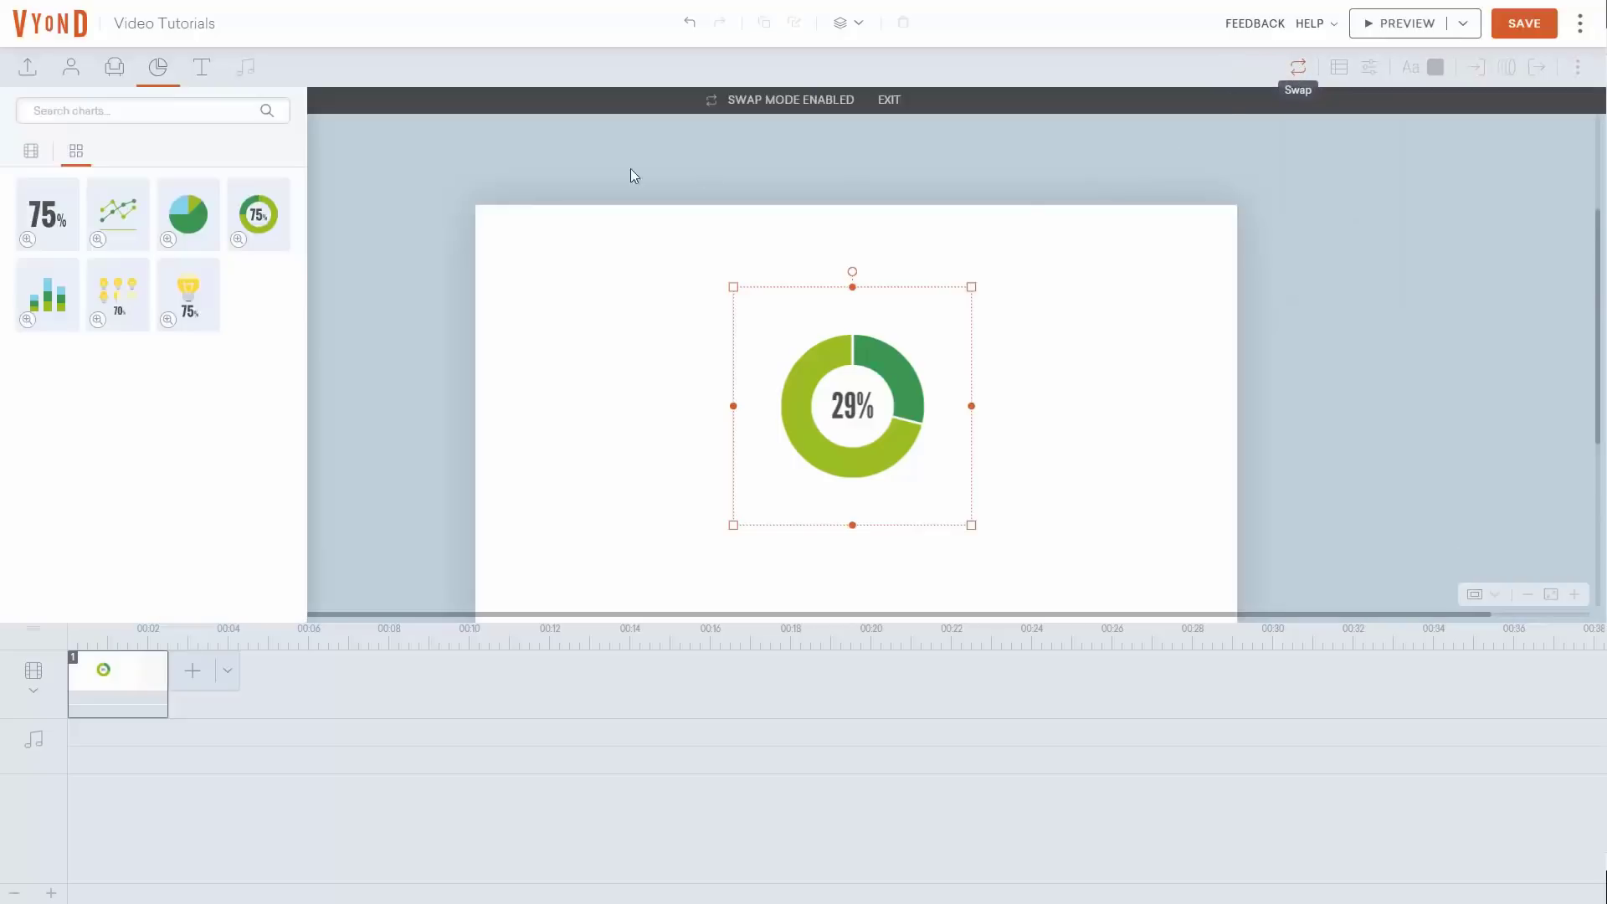
left_click(168, 206)
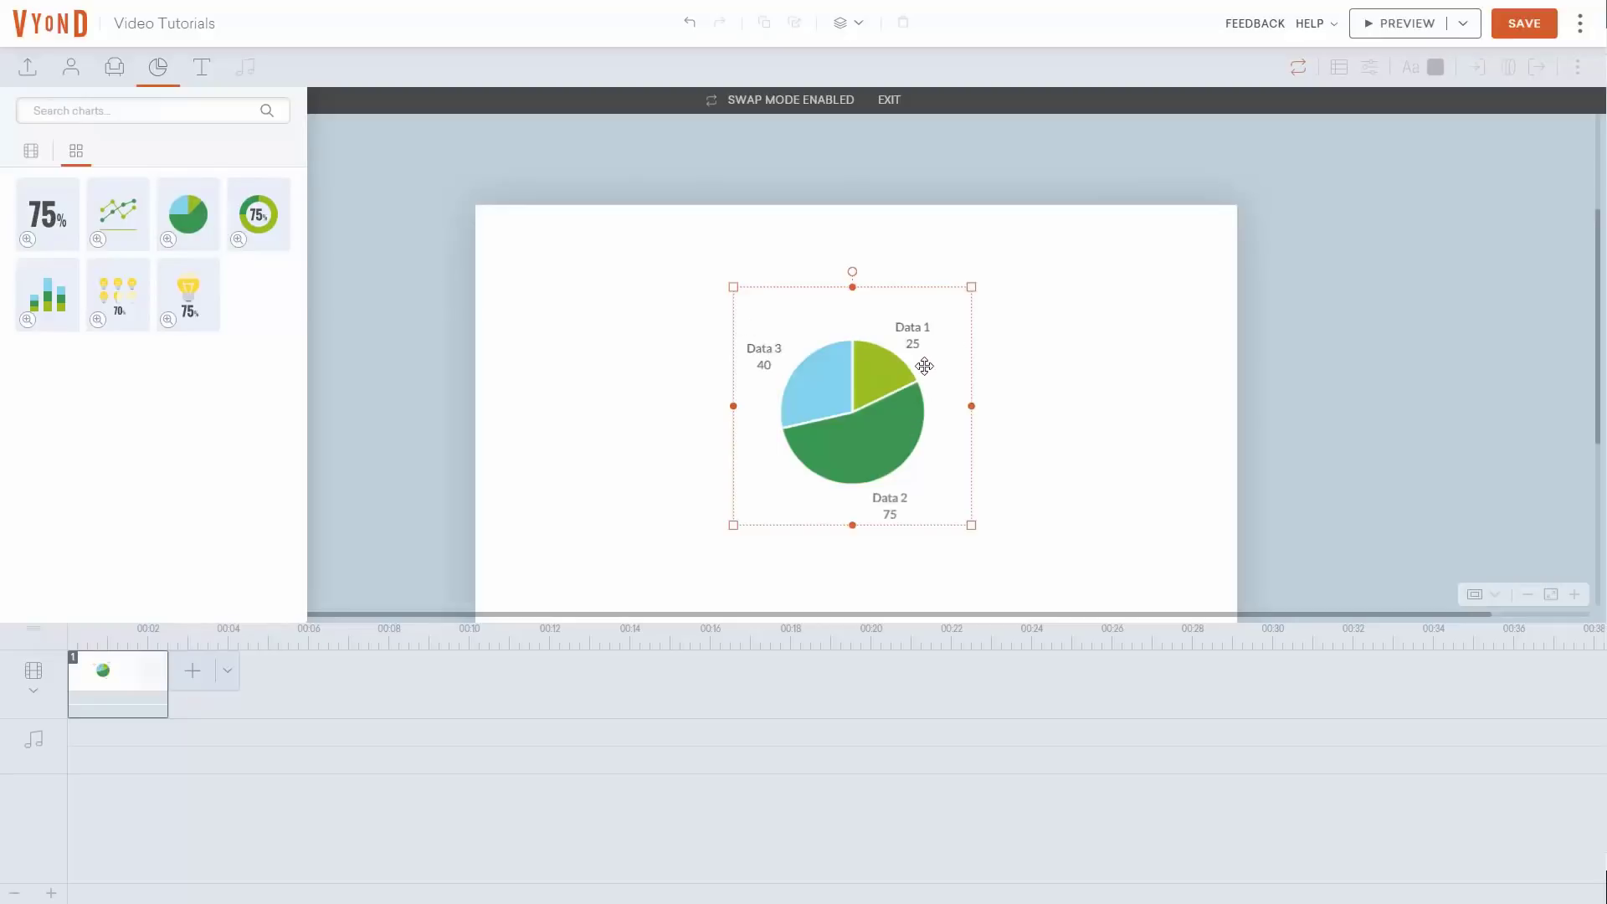
left_click(888, 101)
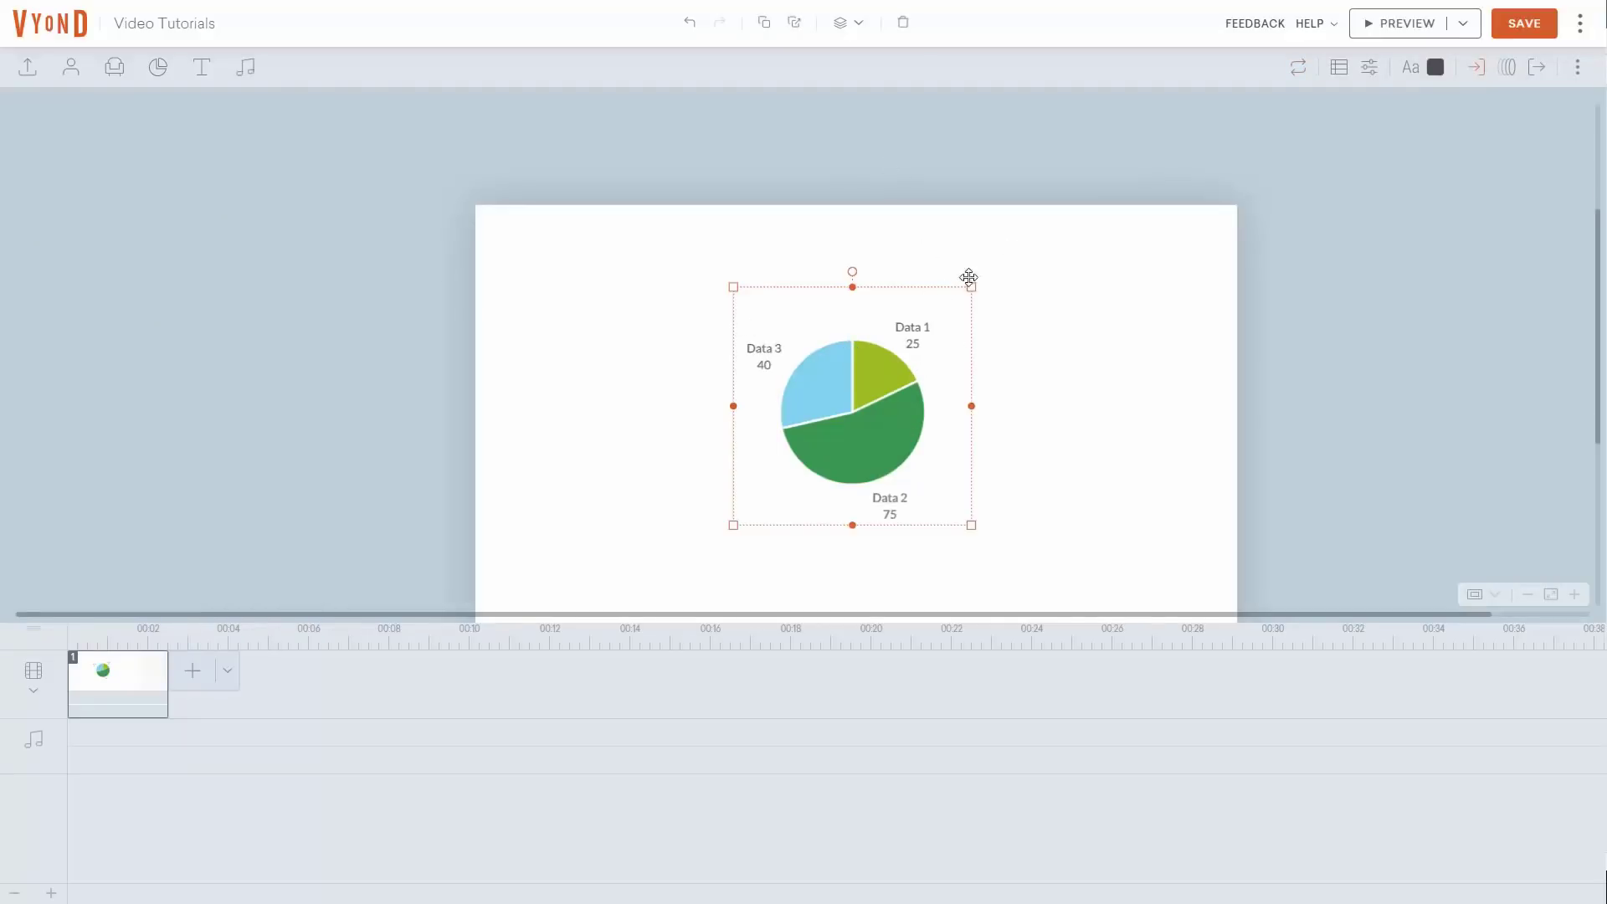
Edit the pie chart data to E-Mail 33, Mobile 33 and Search 34, with the column heading Traffic By Percentage
left_click(1342, 71)
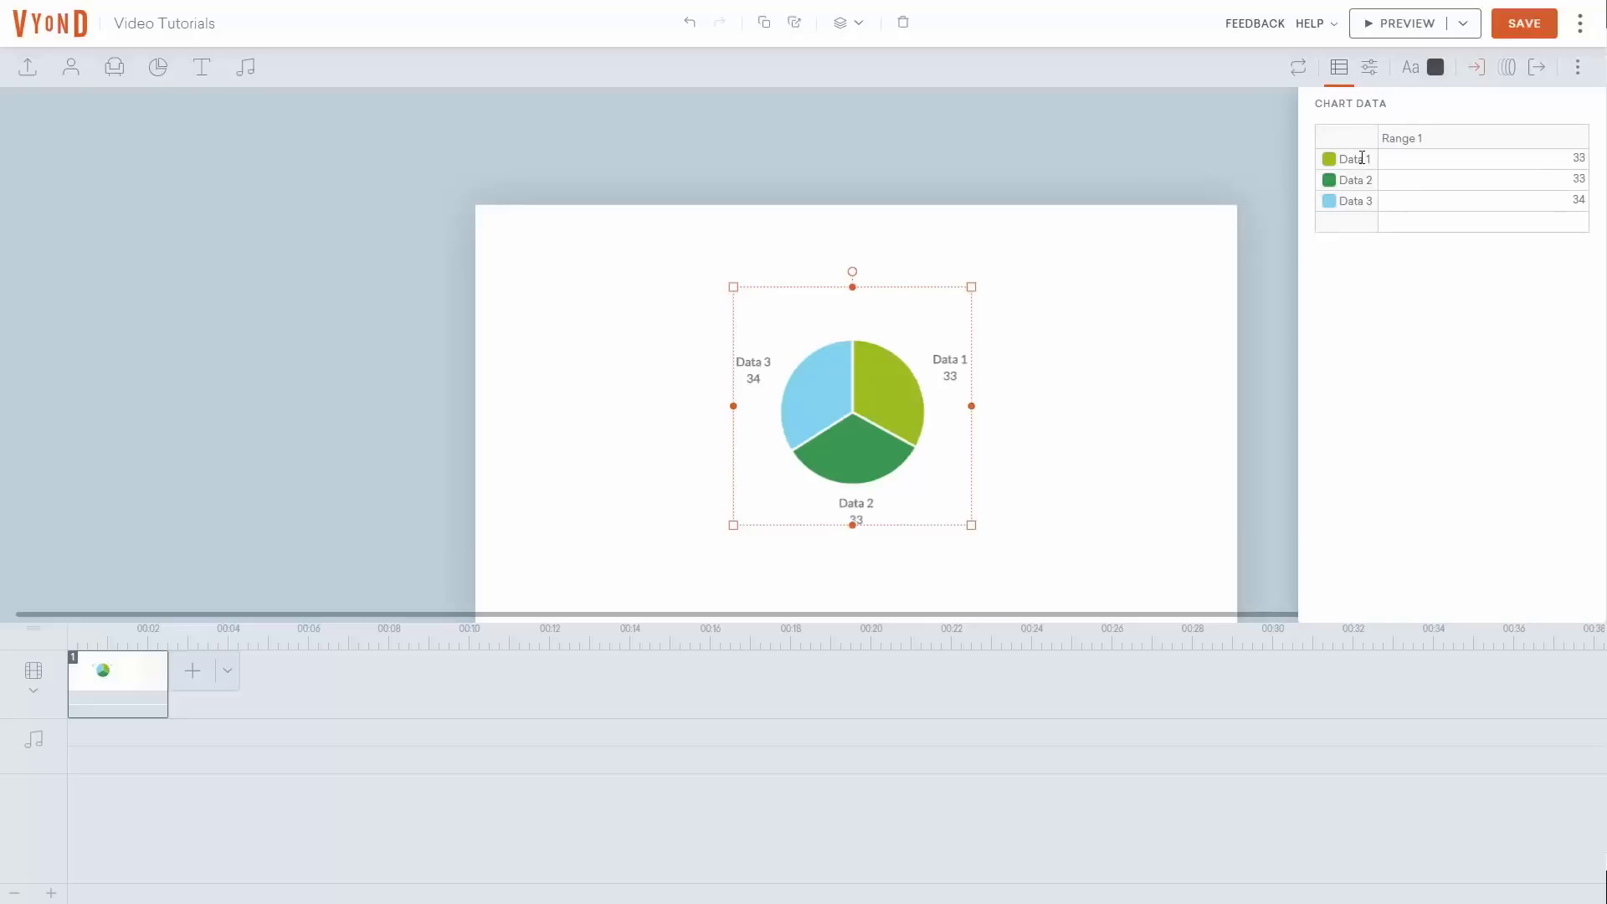
left_click(1363, 158)
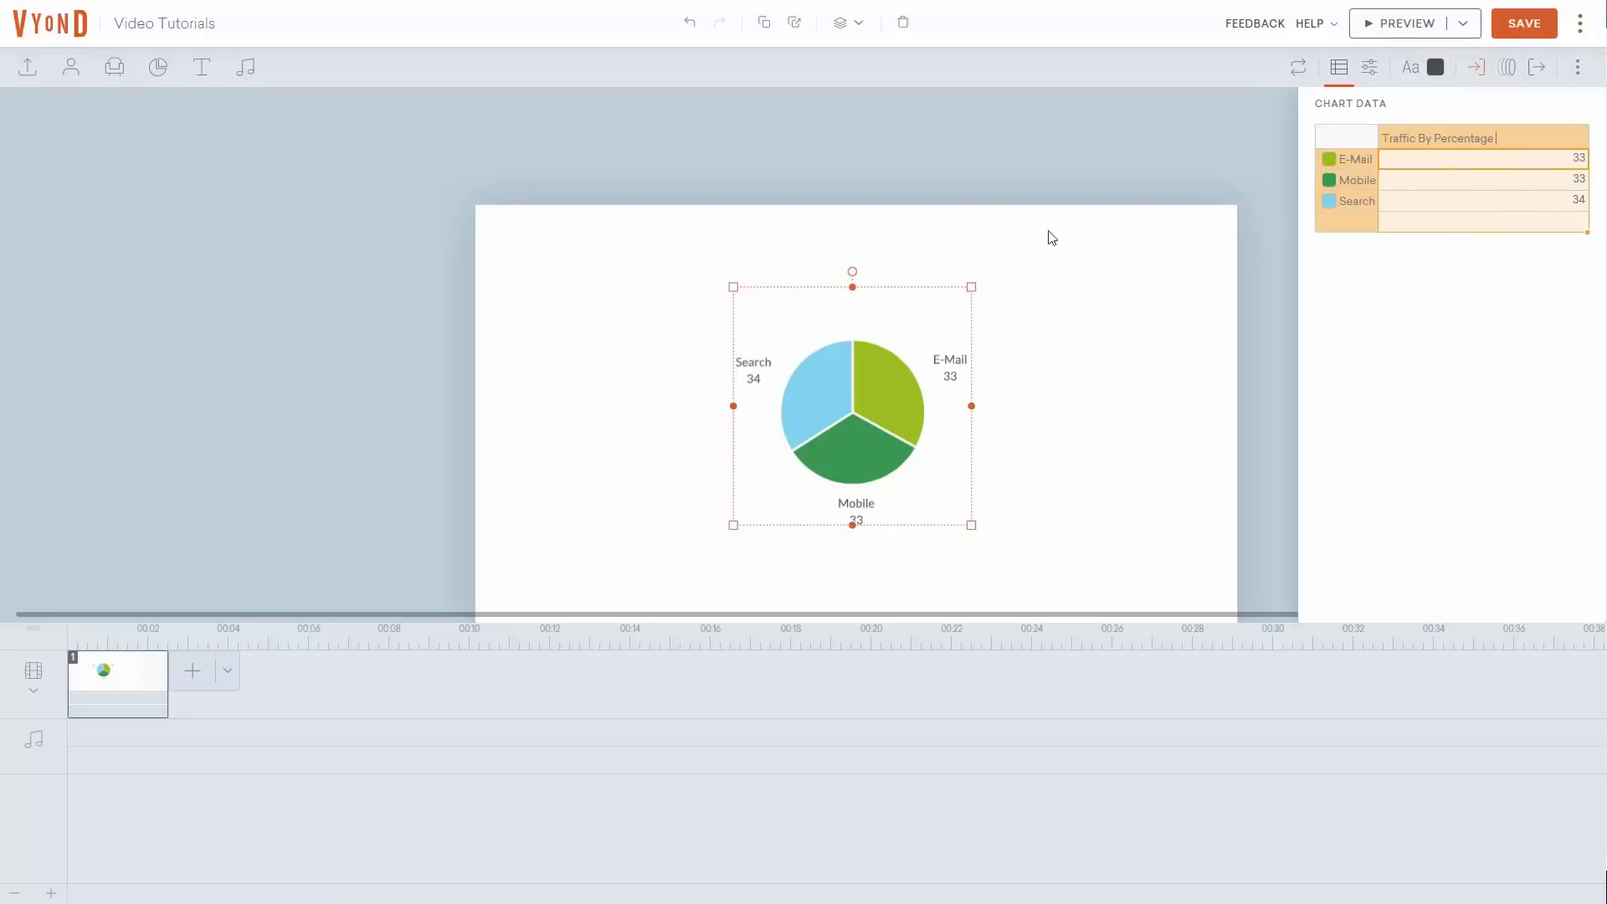
left_click(1417, 181)
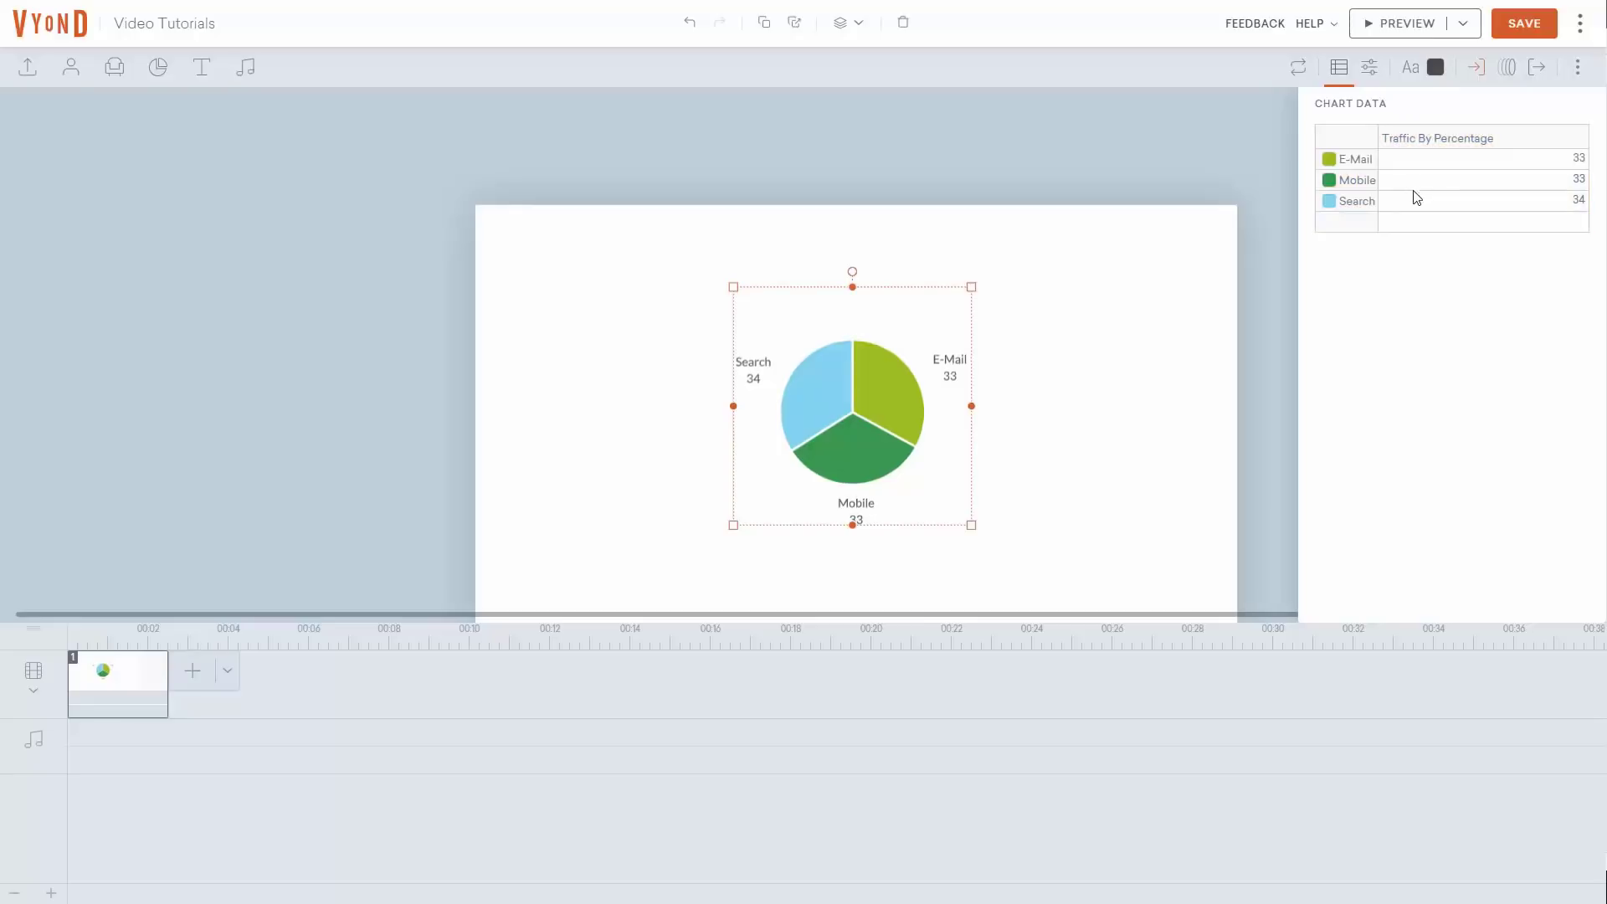
In the pie chart's settings, toggle the value display off and back on, and enable the percentage display
left_click(1371, 73)
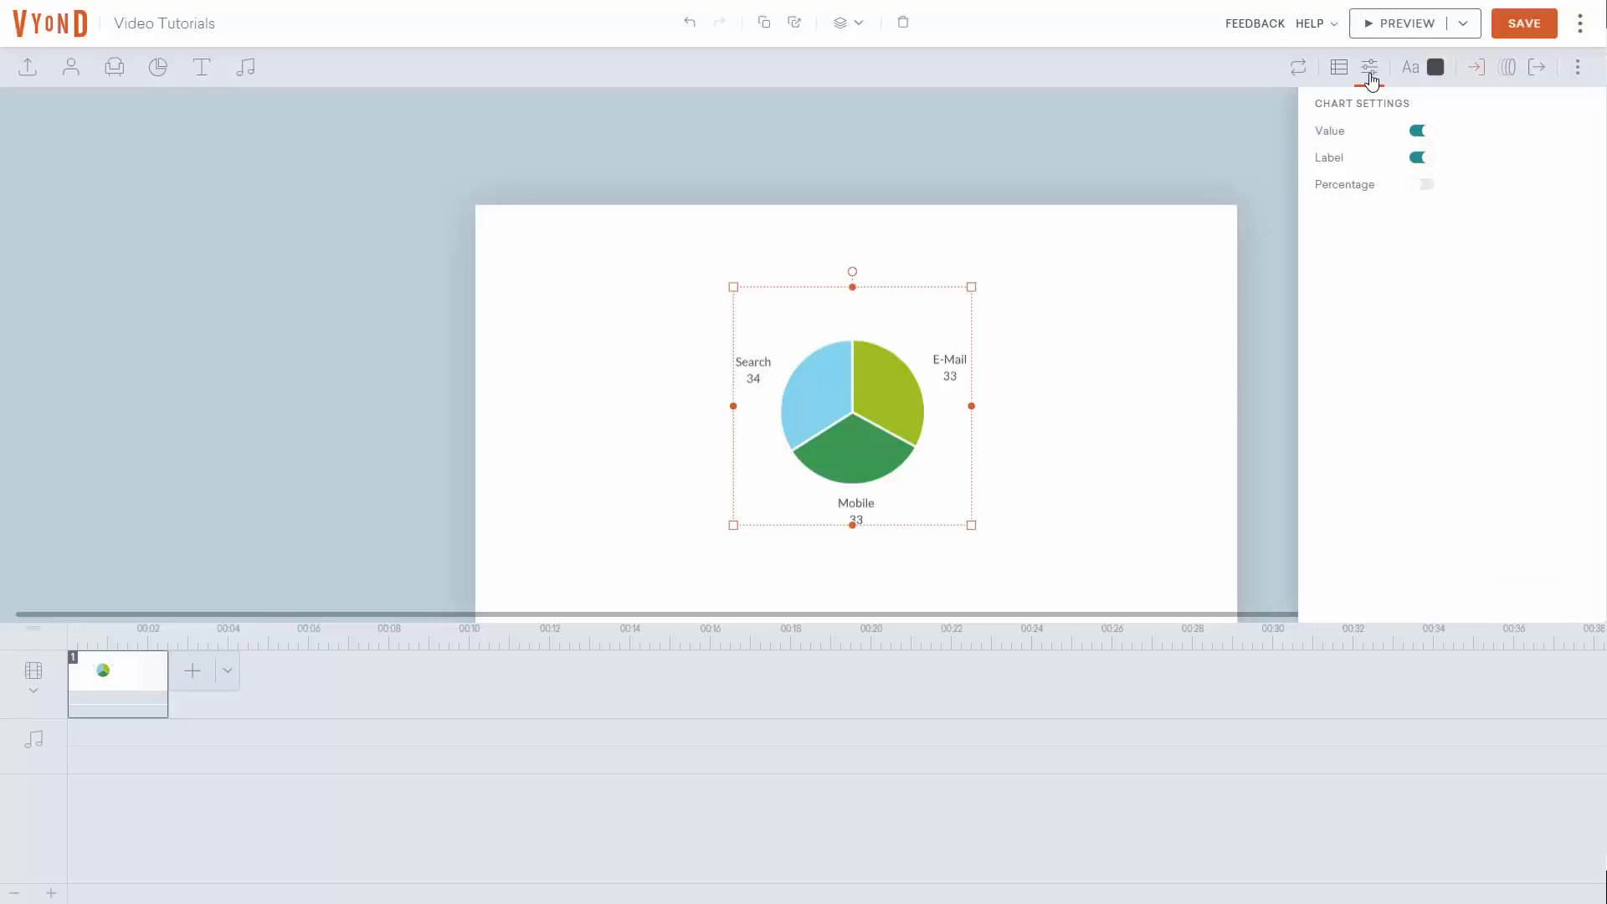
left_click(1421, 135)
left_click(1422, 134)
left_click(1433, 190)
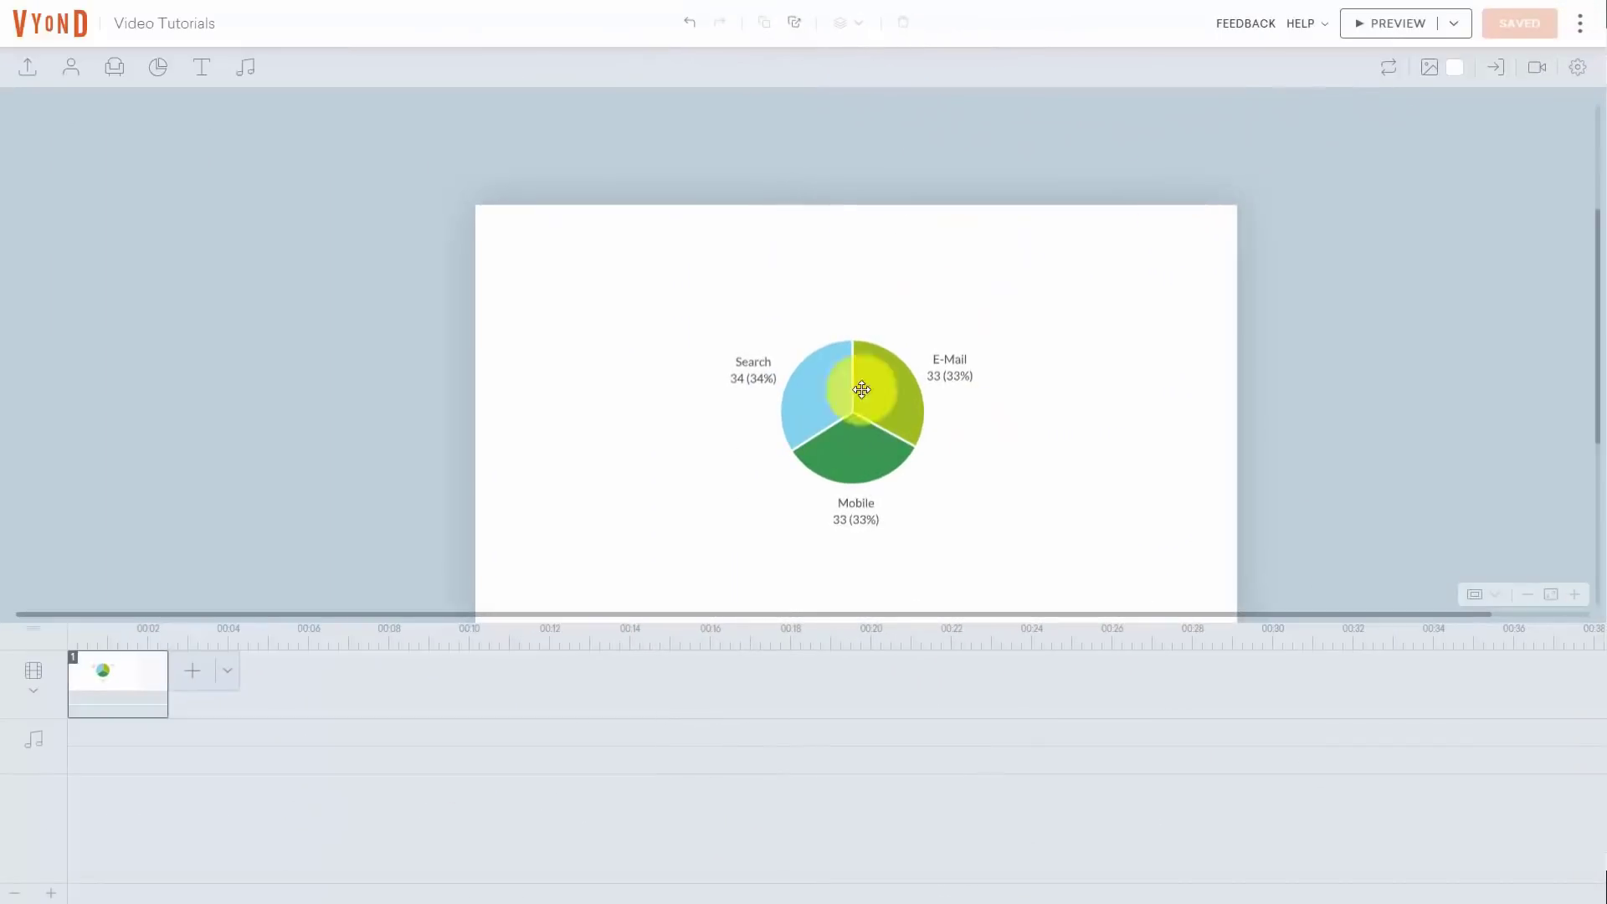
Try different text colors on the pie chart's labels, settle on the dark green, and save the video
left_click(862, 390)
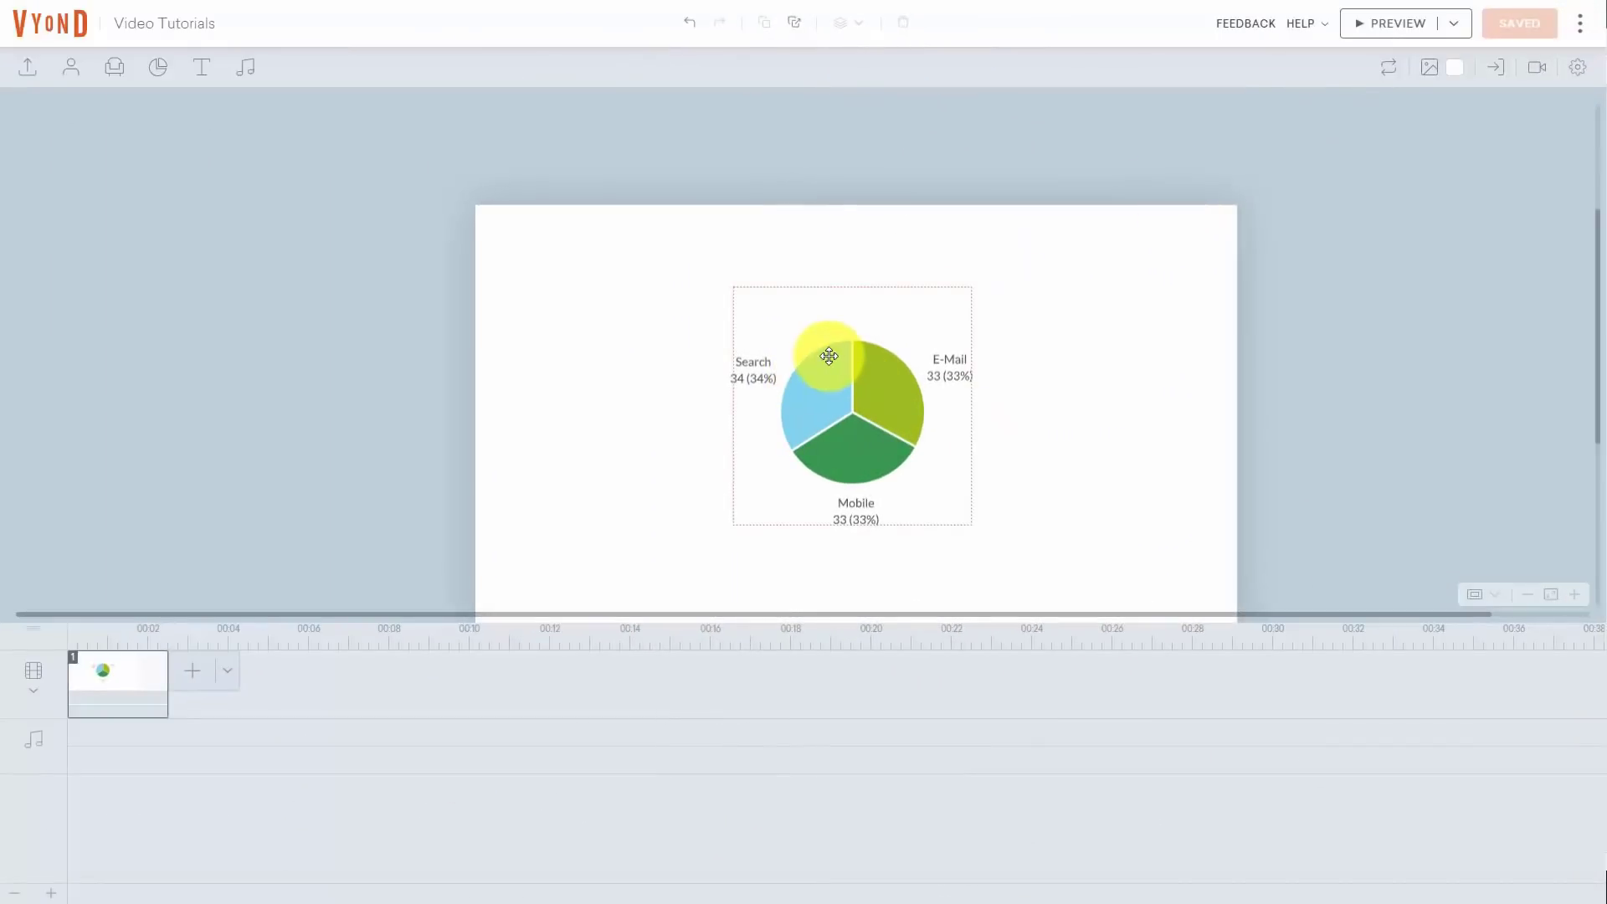
left_click(805, 345)
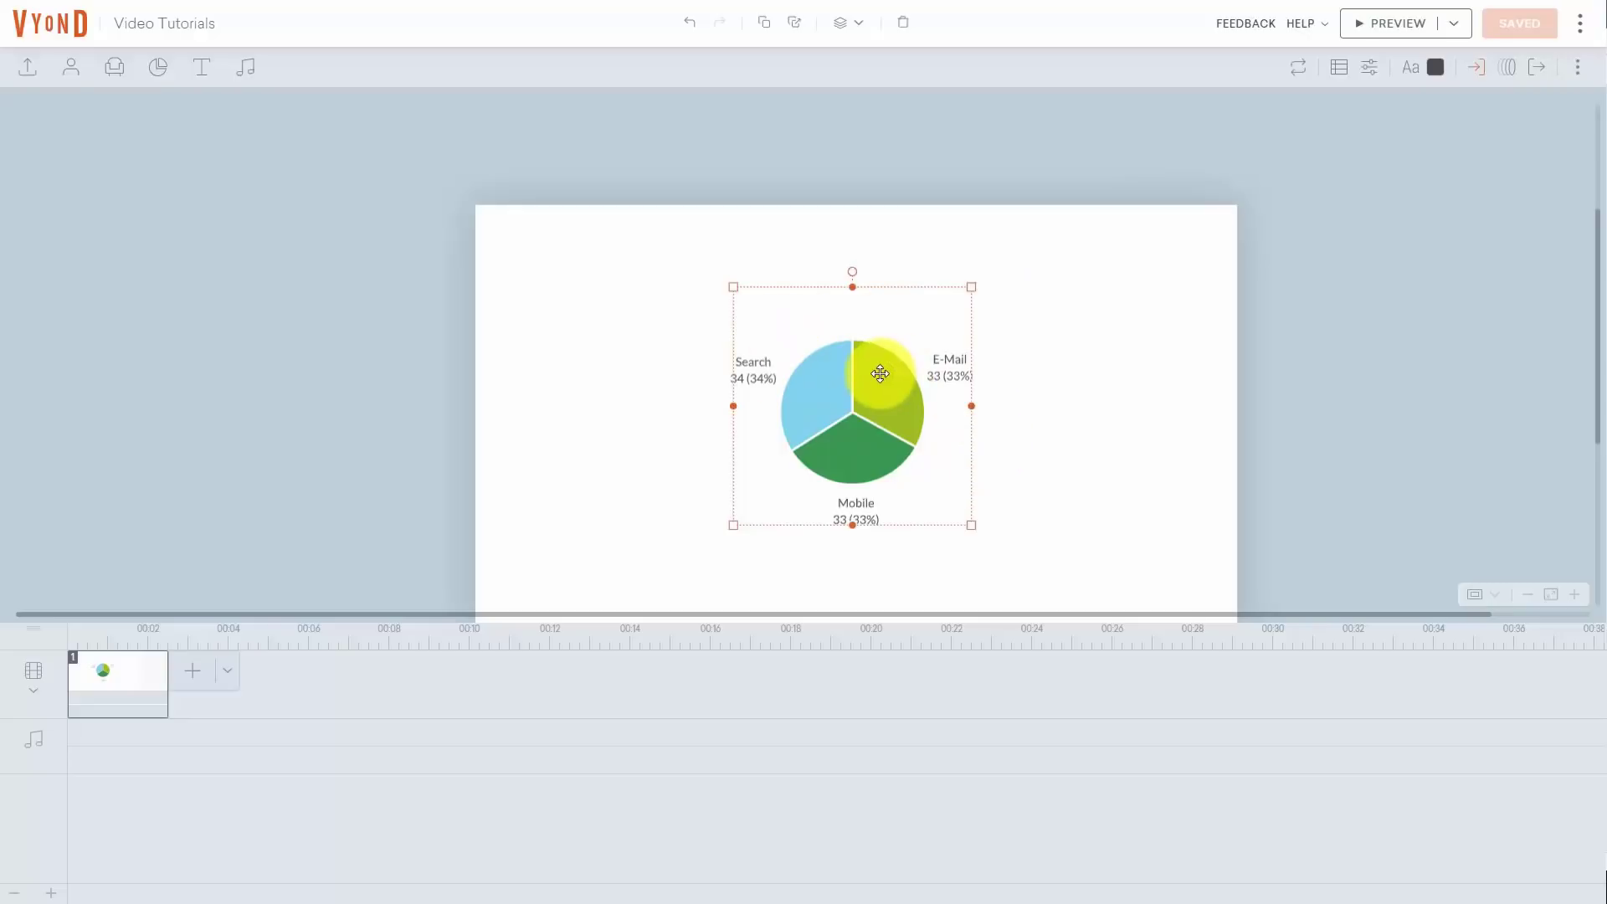
left_click(1432, 73)
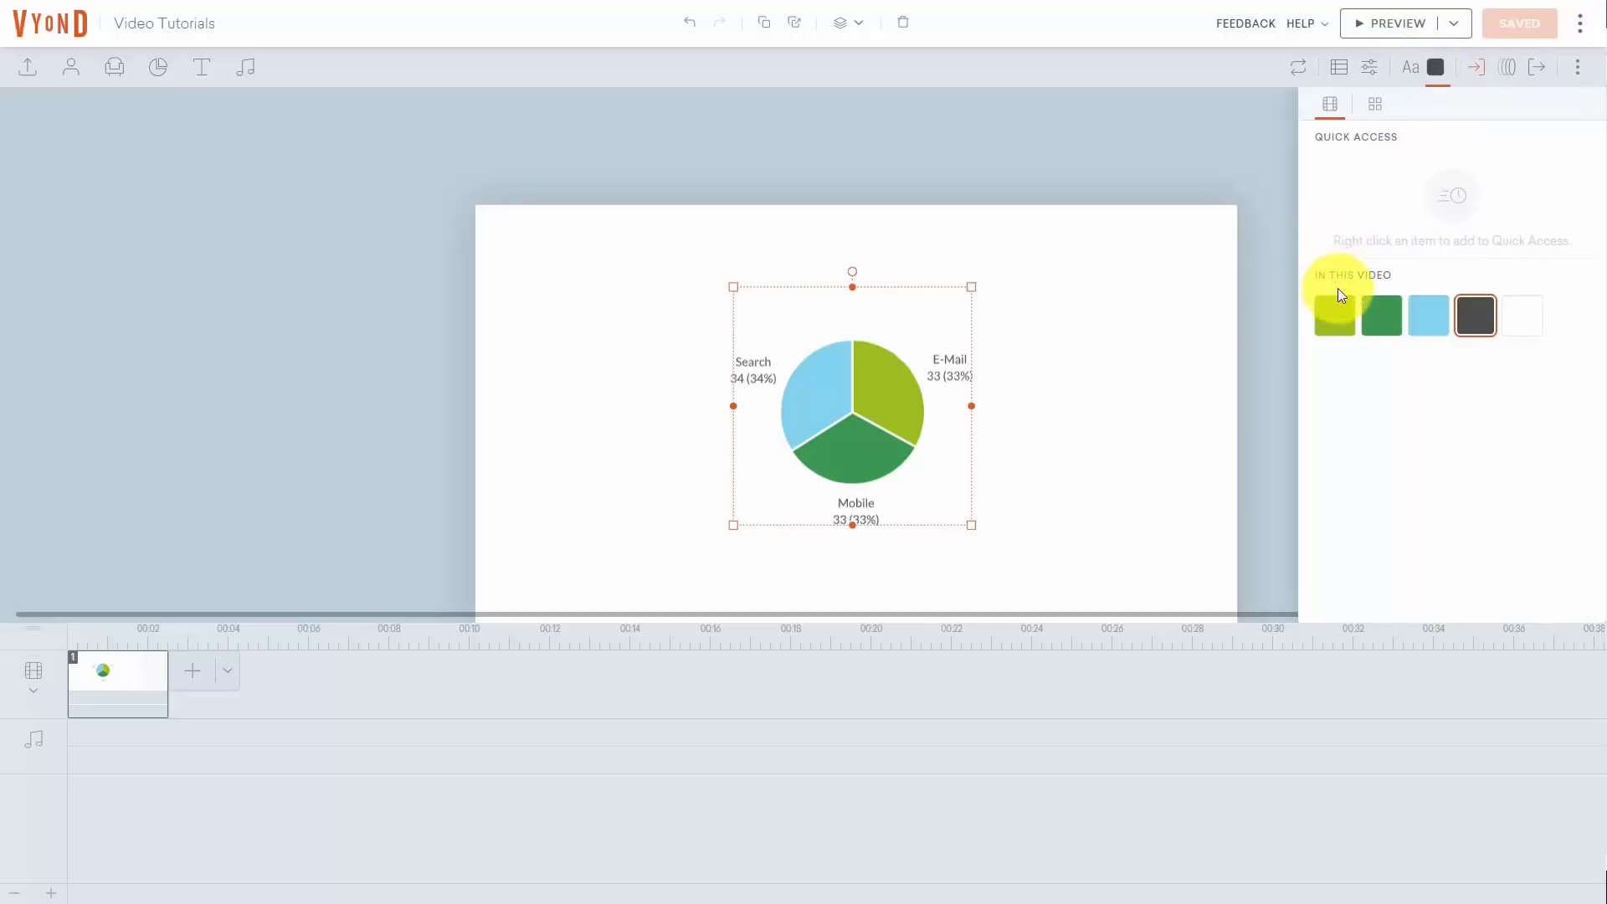
left_click(1394, 321)
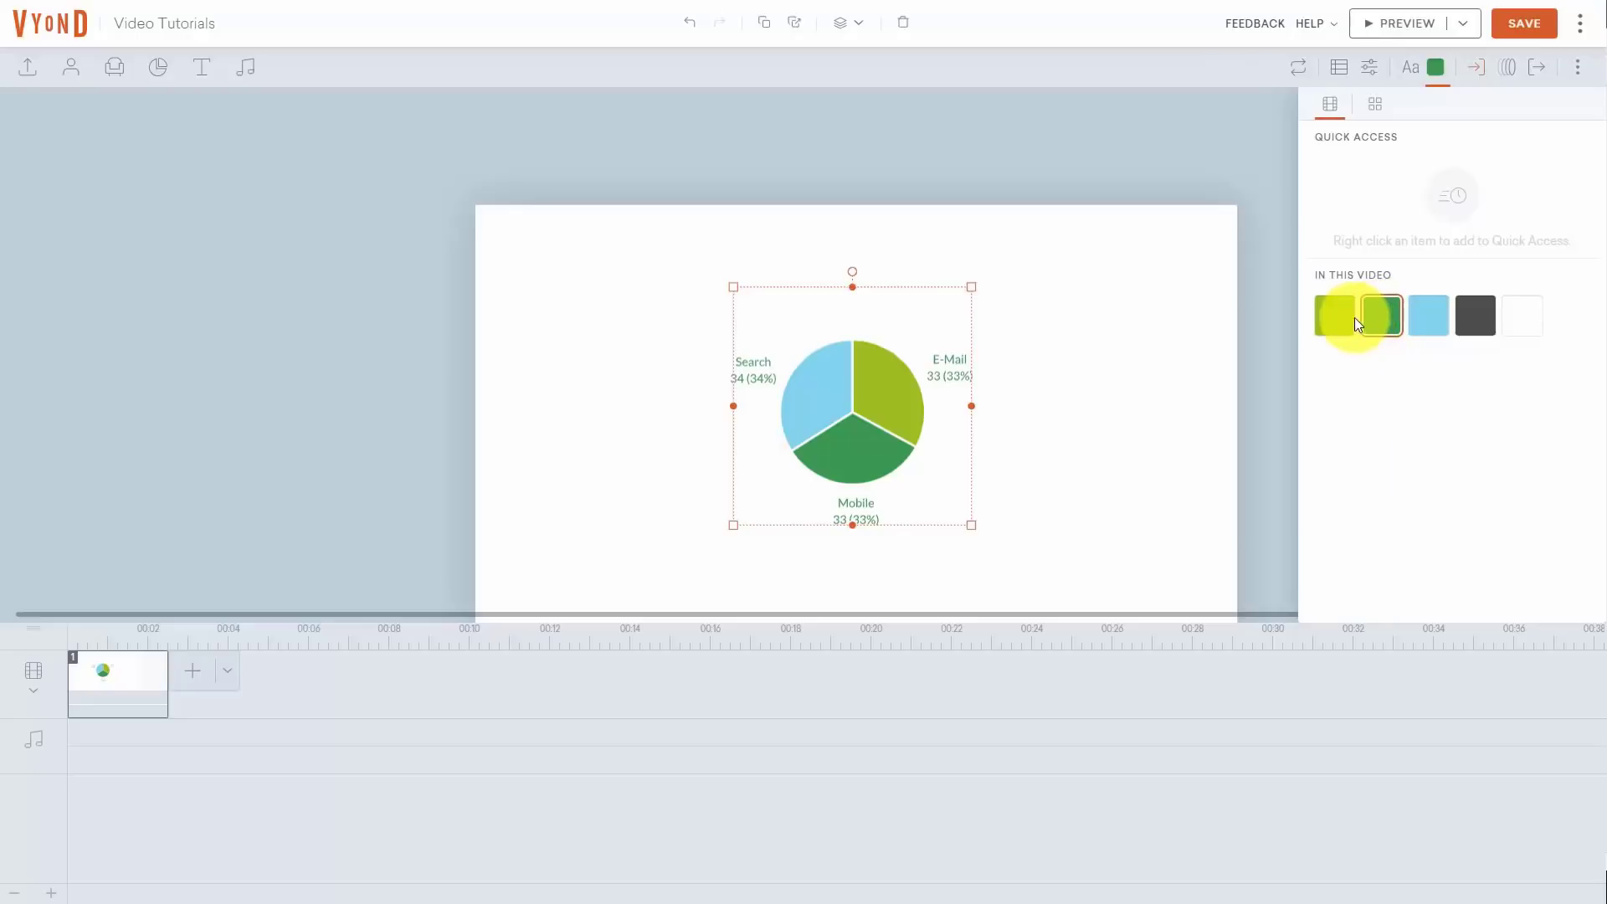
left_click(1339, 319)
left_click(1434, 317)
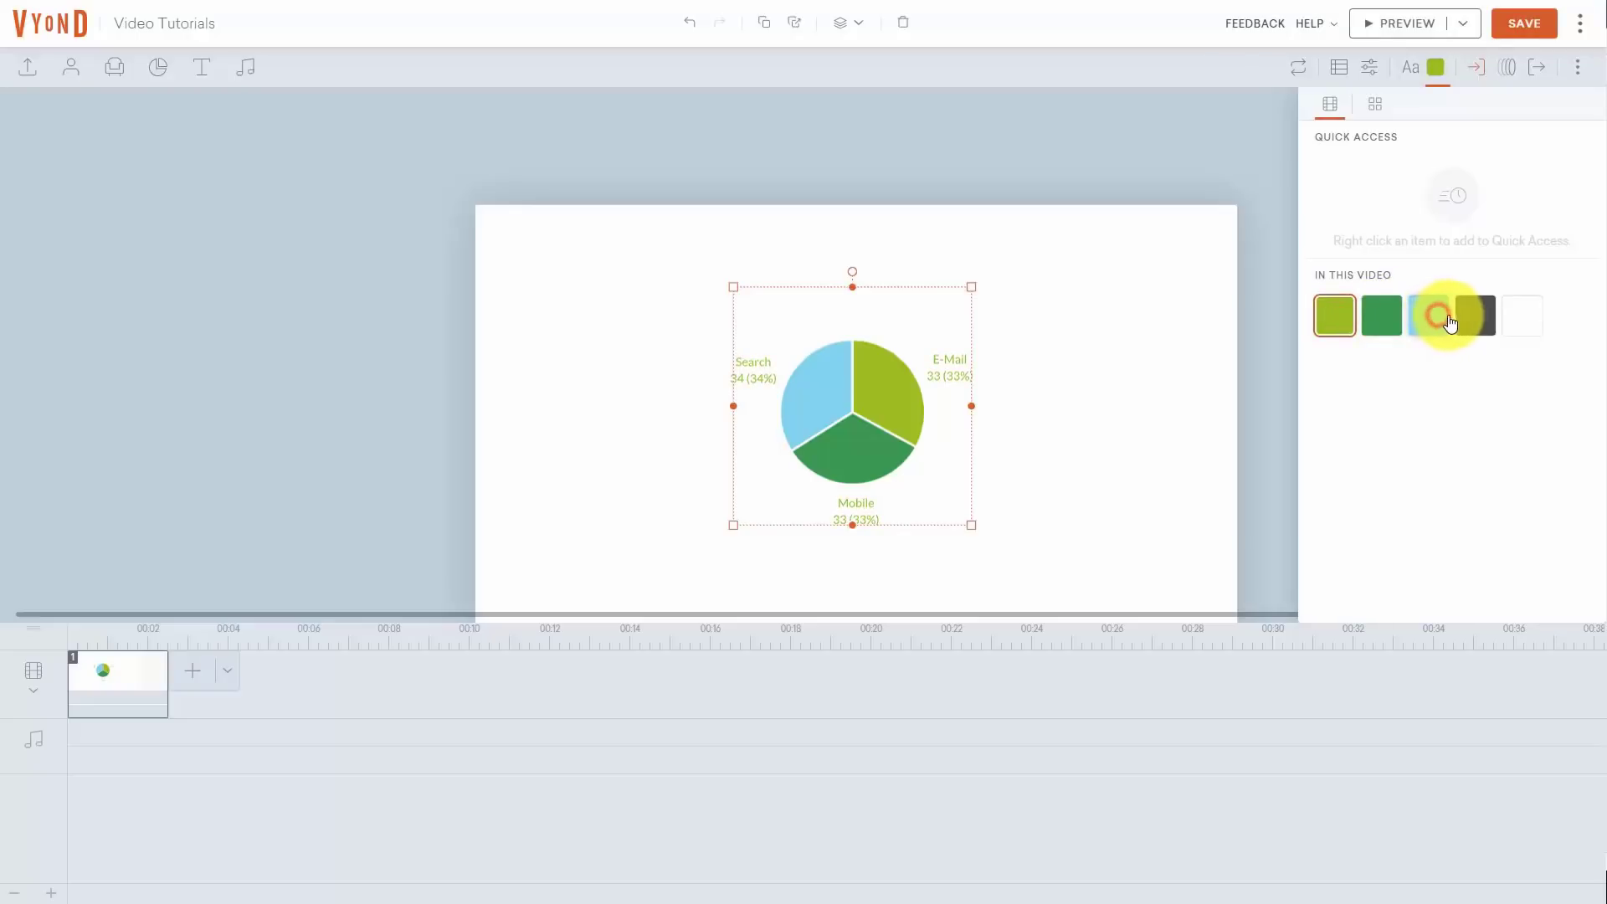
left_click(1461, 306)
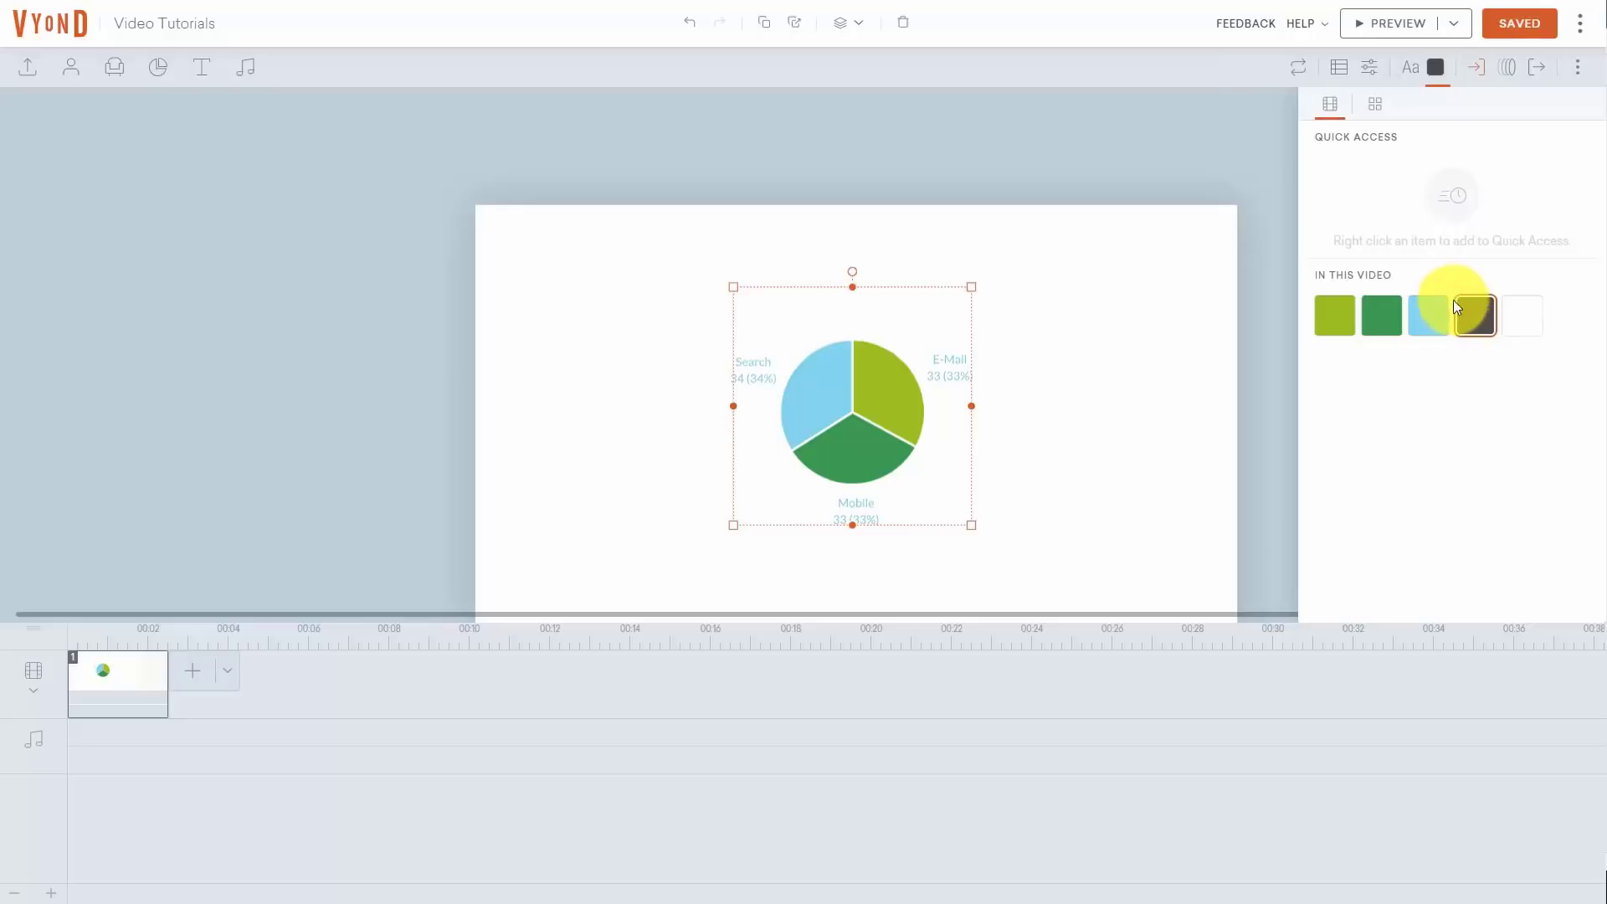
left_click(1382, 335)
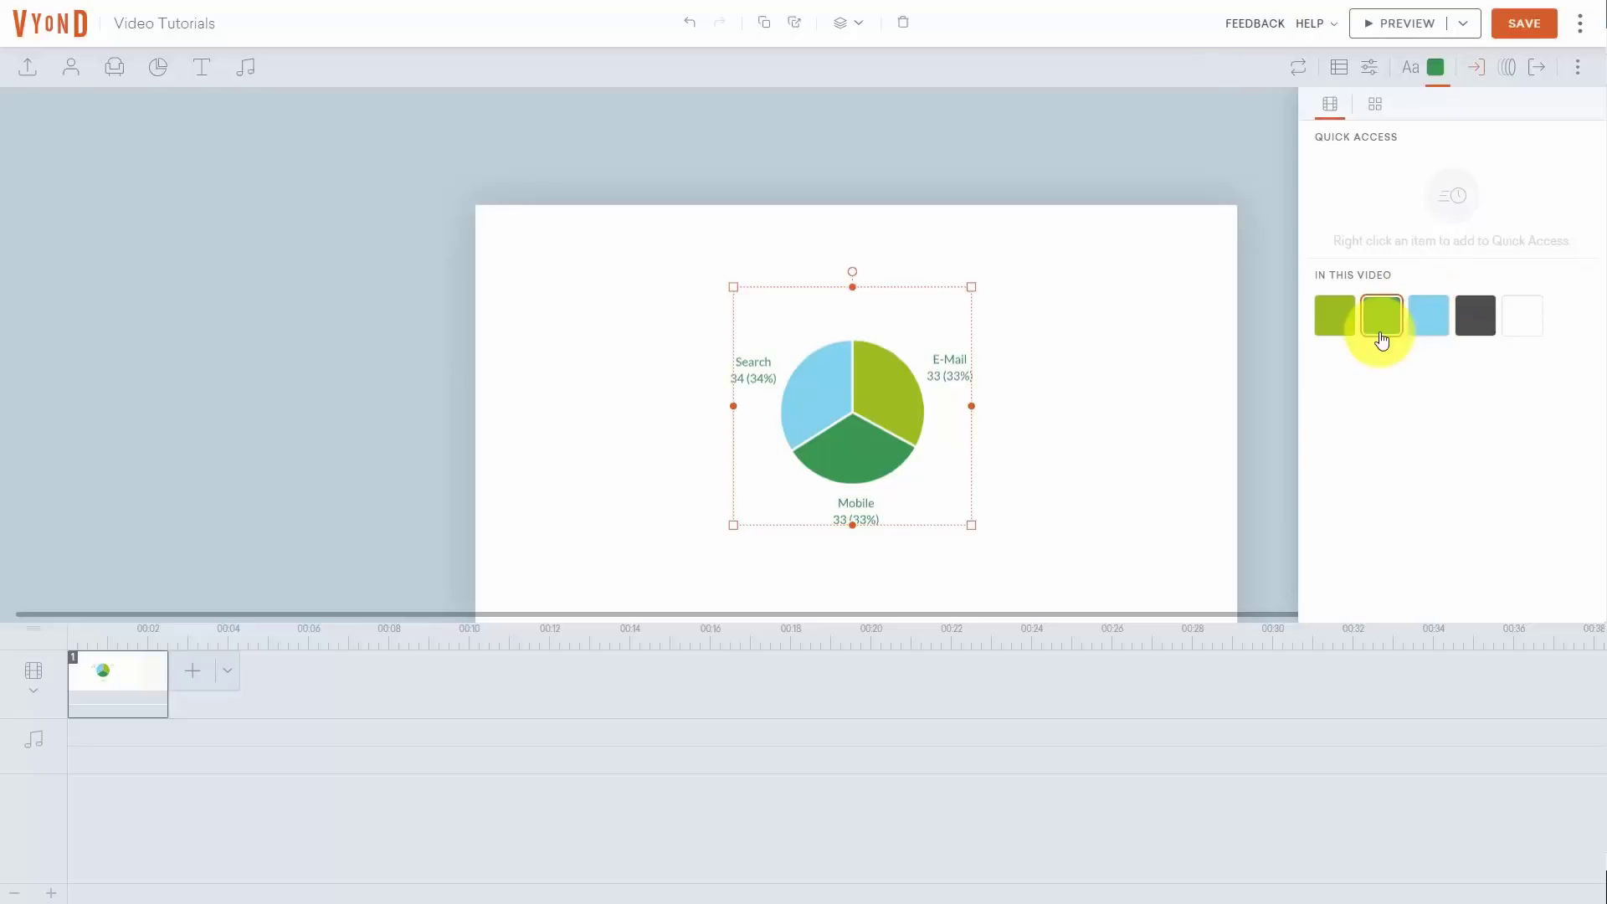
left_click(1531, 35)
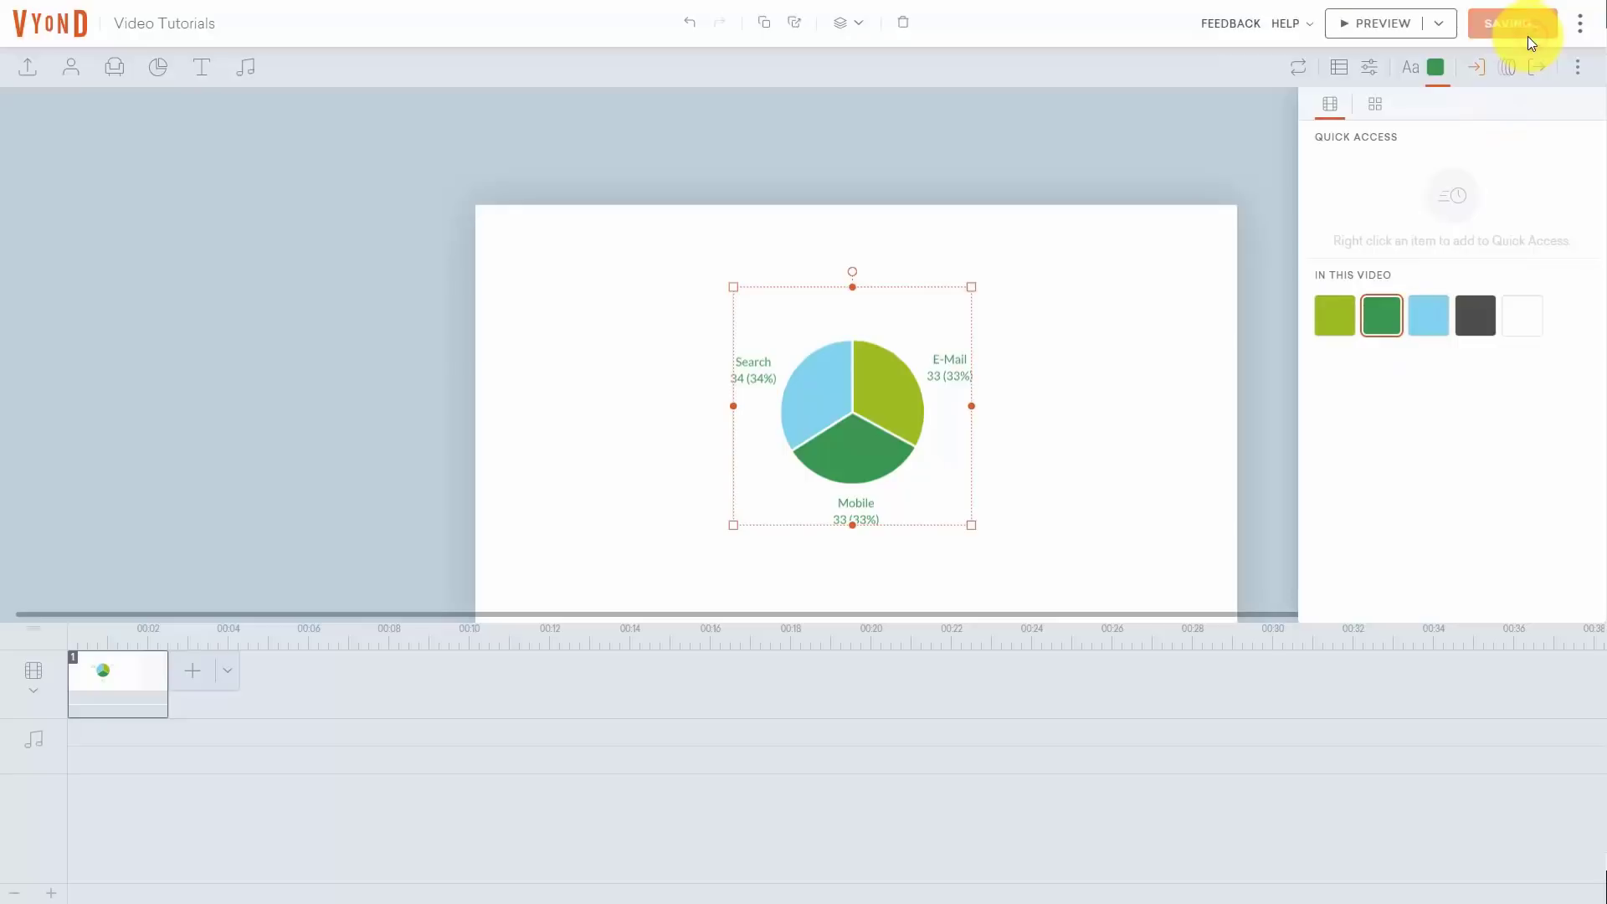
Change the pie chart's enter effect to Iris - Circle - Center, and preview the saved video
left_click(1434, 72)
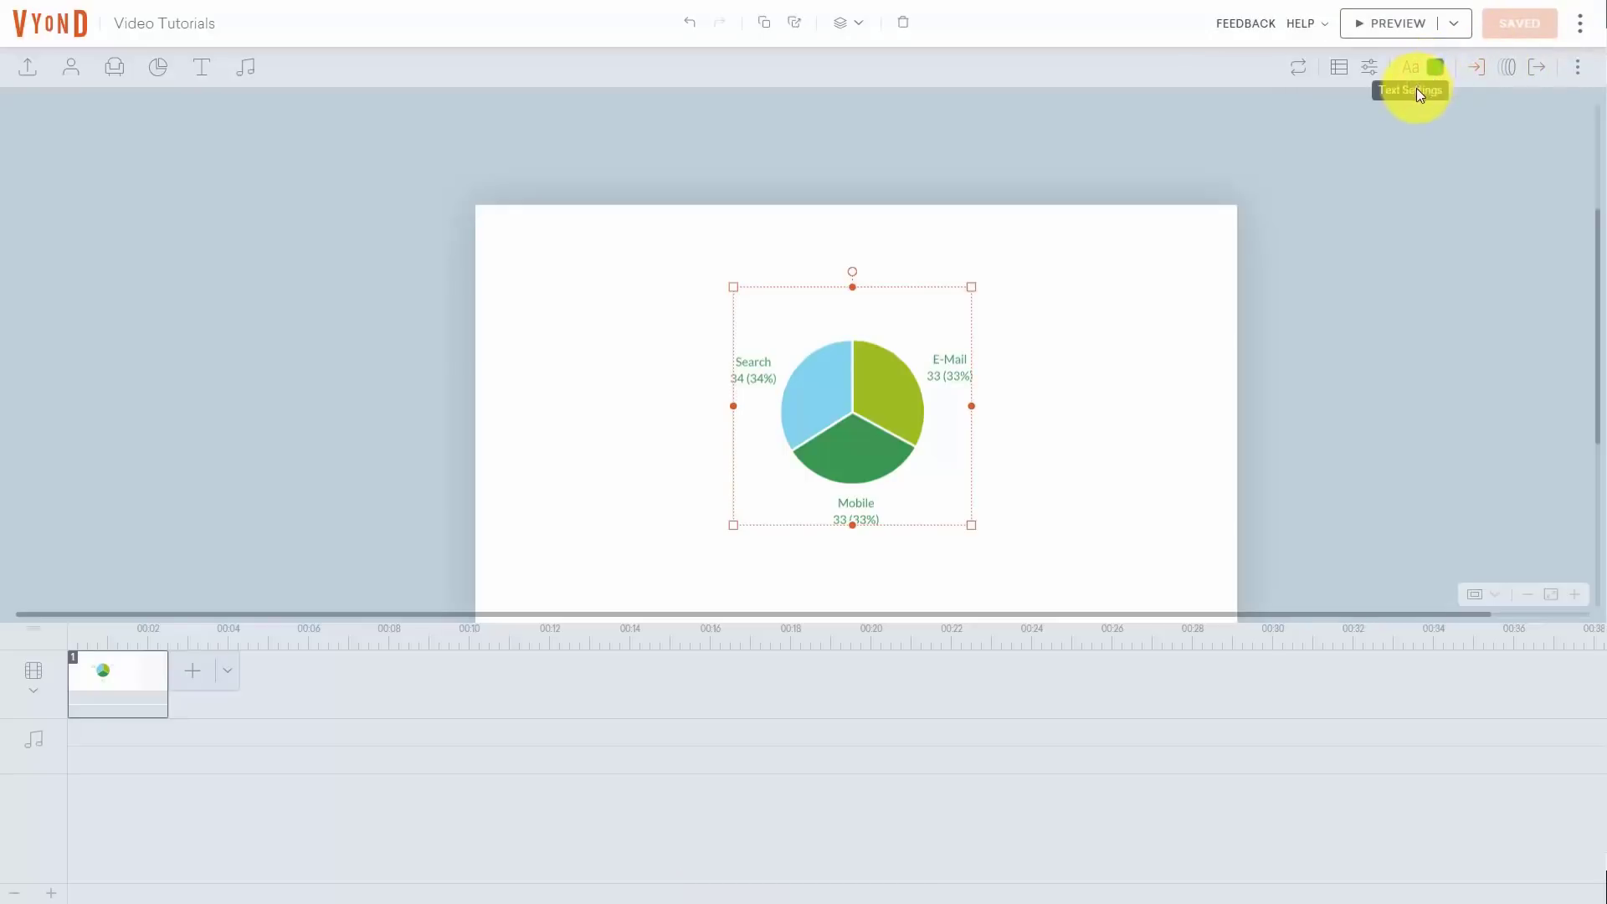
left_click(1476, 68)
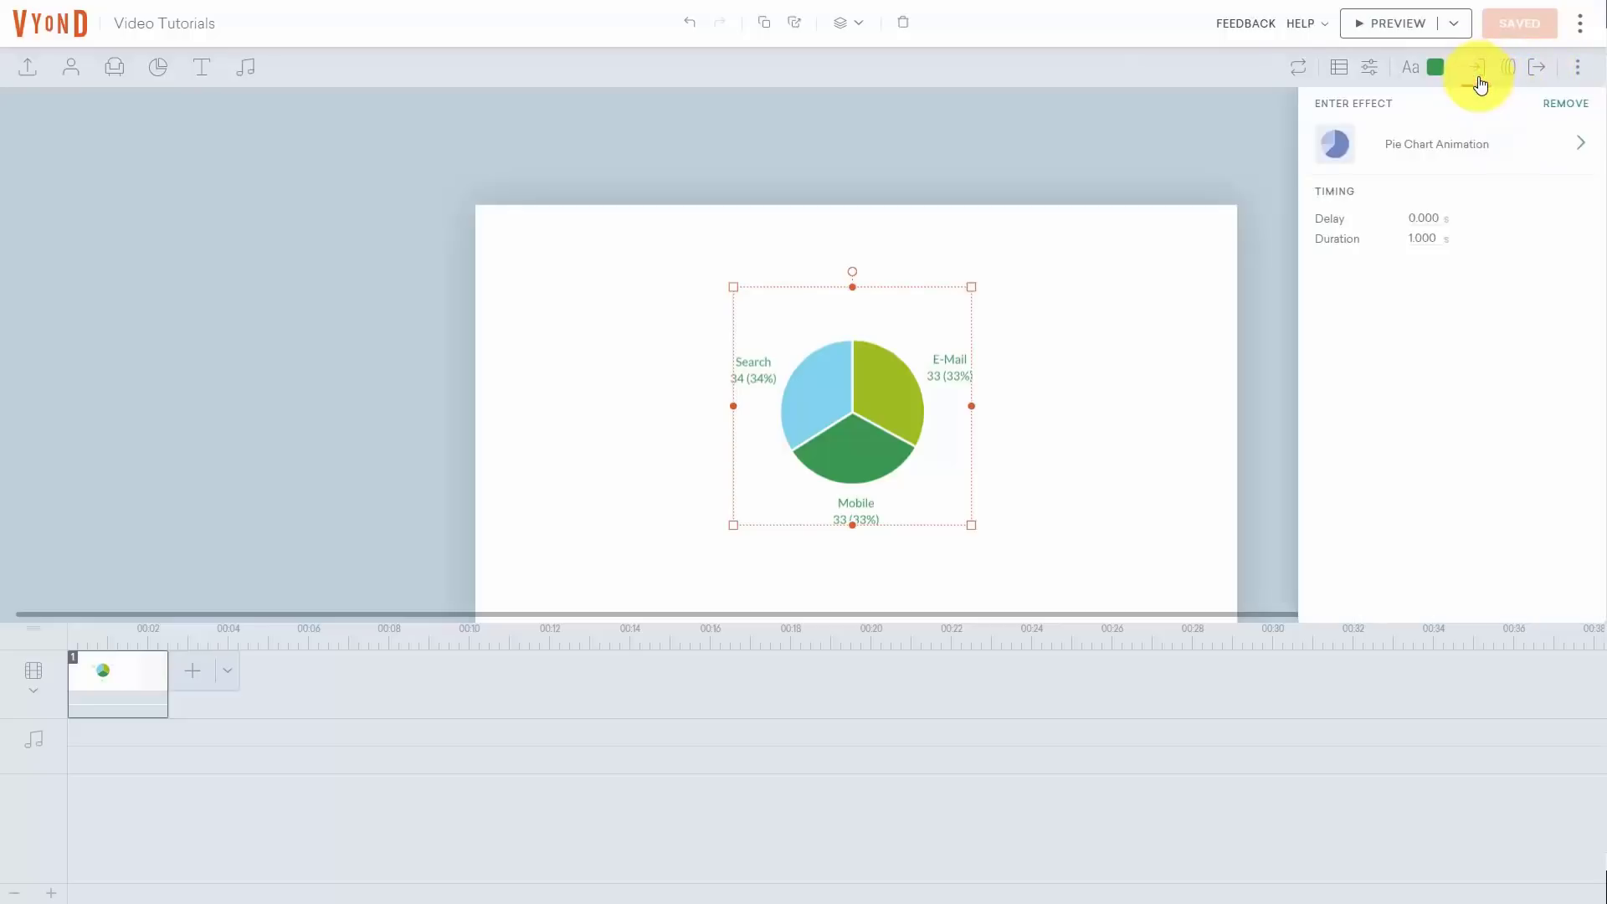
left_click(1579, 149)
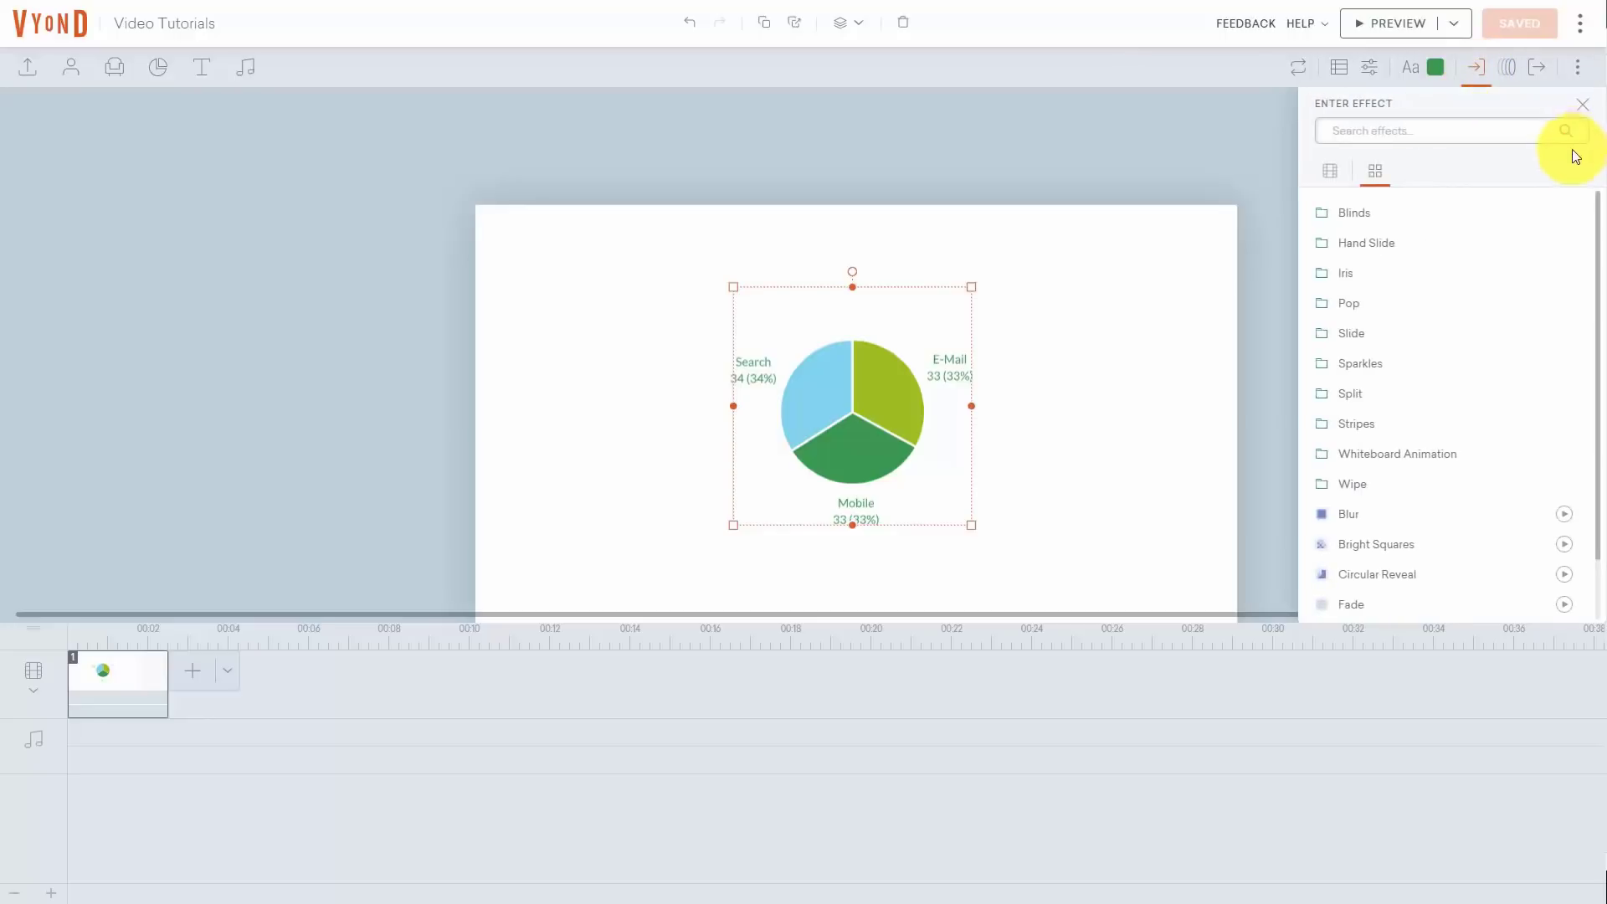
left_click(1350, 275)
left_click(1375, 220)
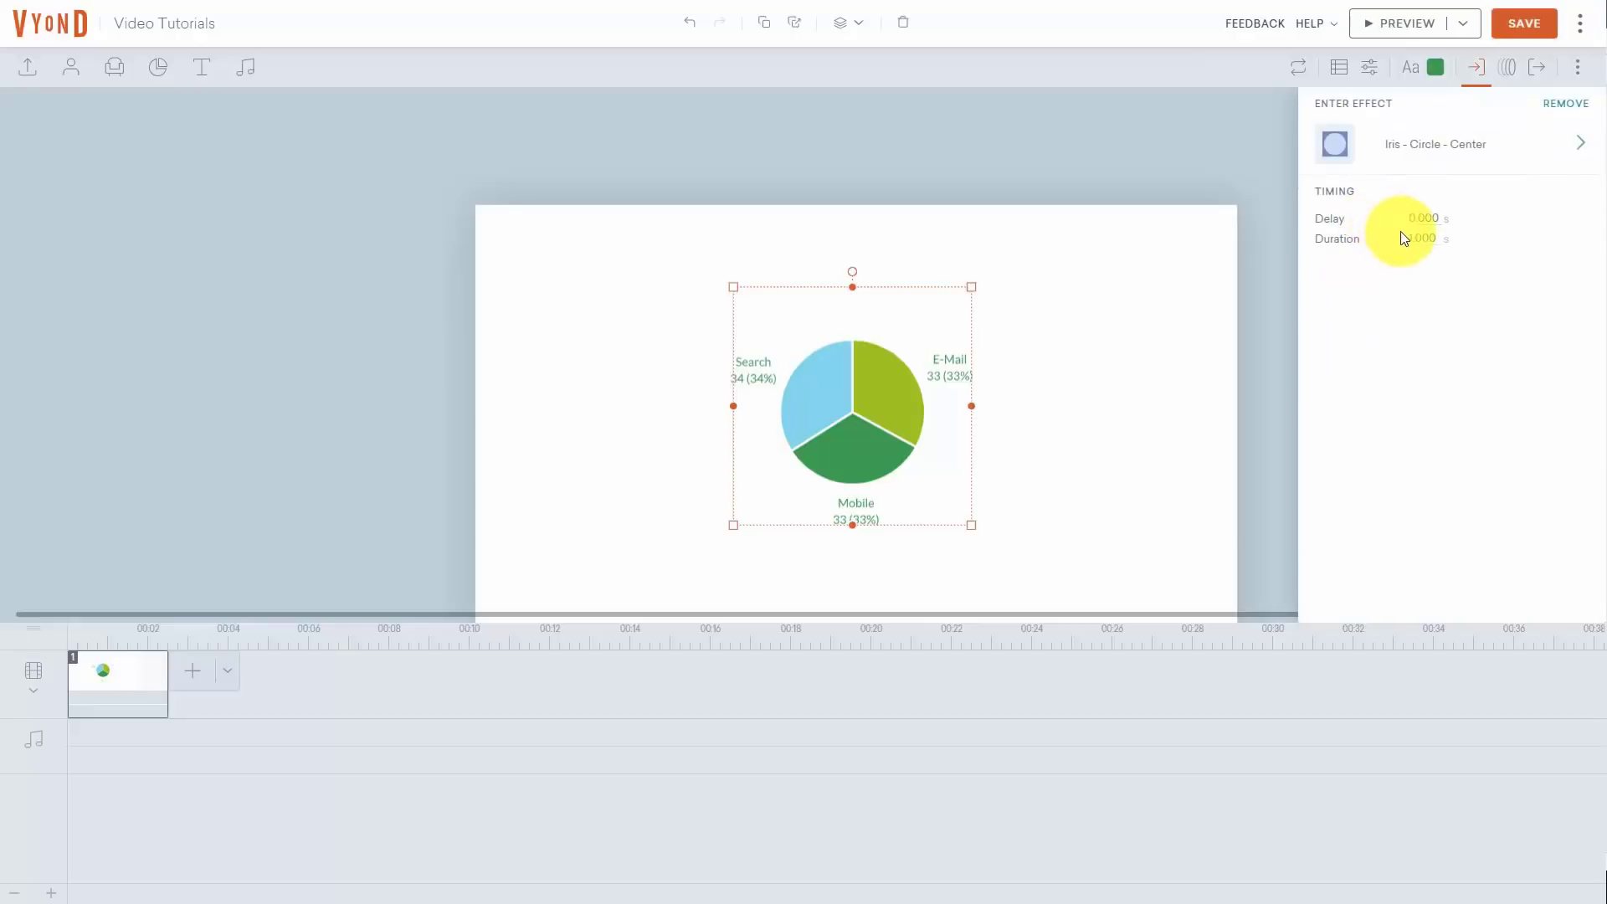
left_click(1537, 27)
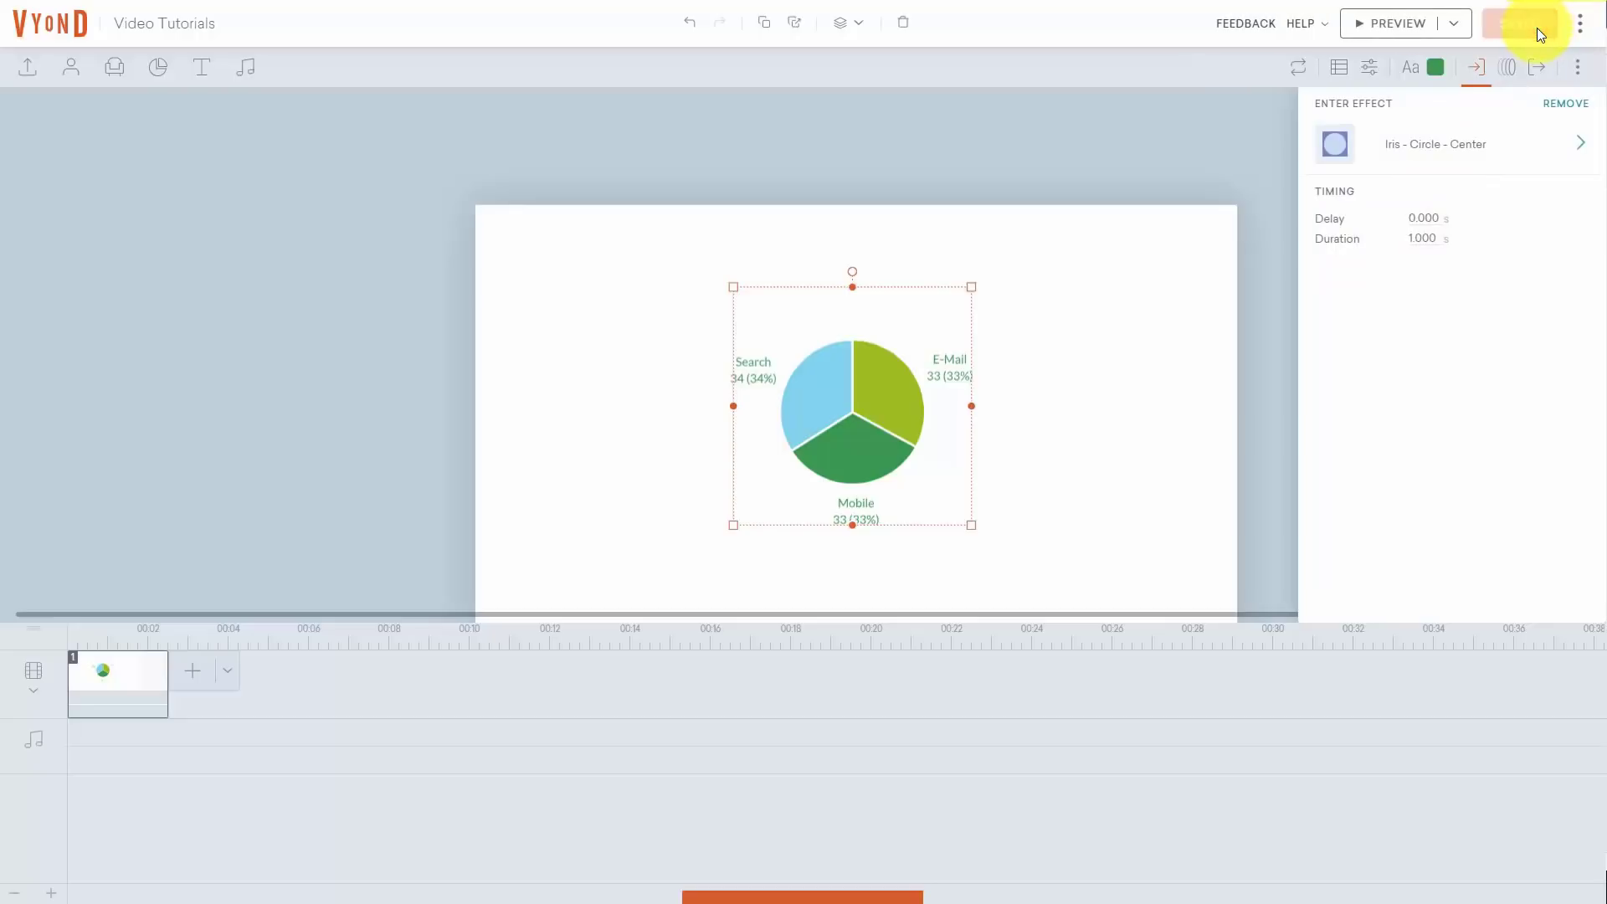
left_click(1403, 25)
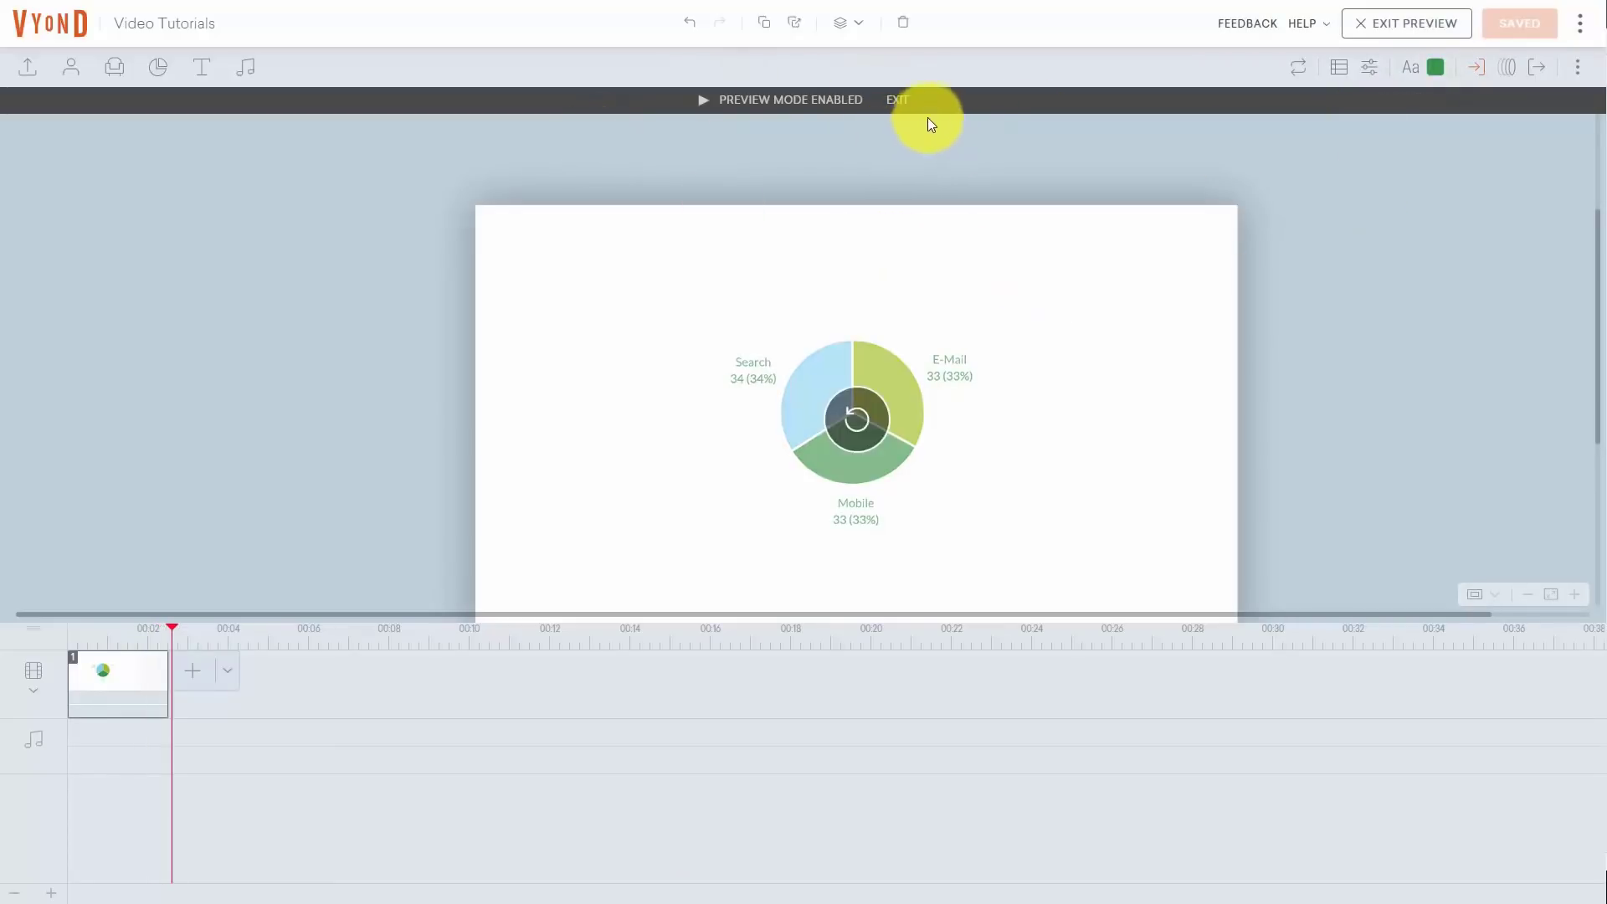
left_click(902, 100)
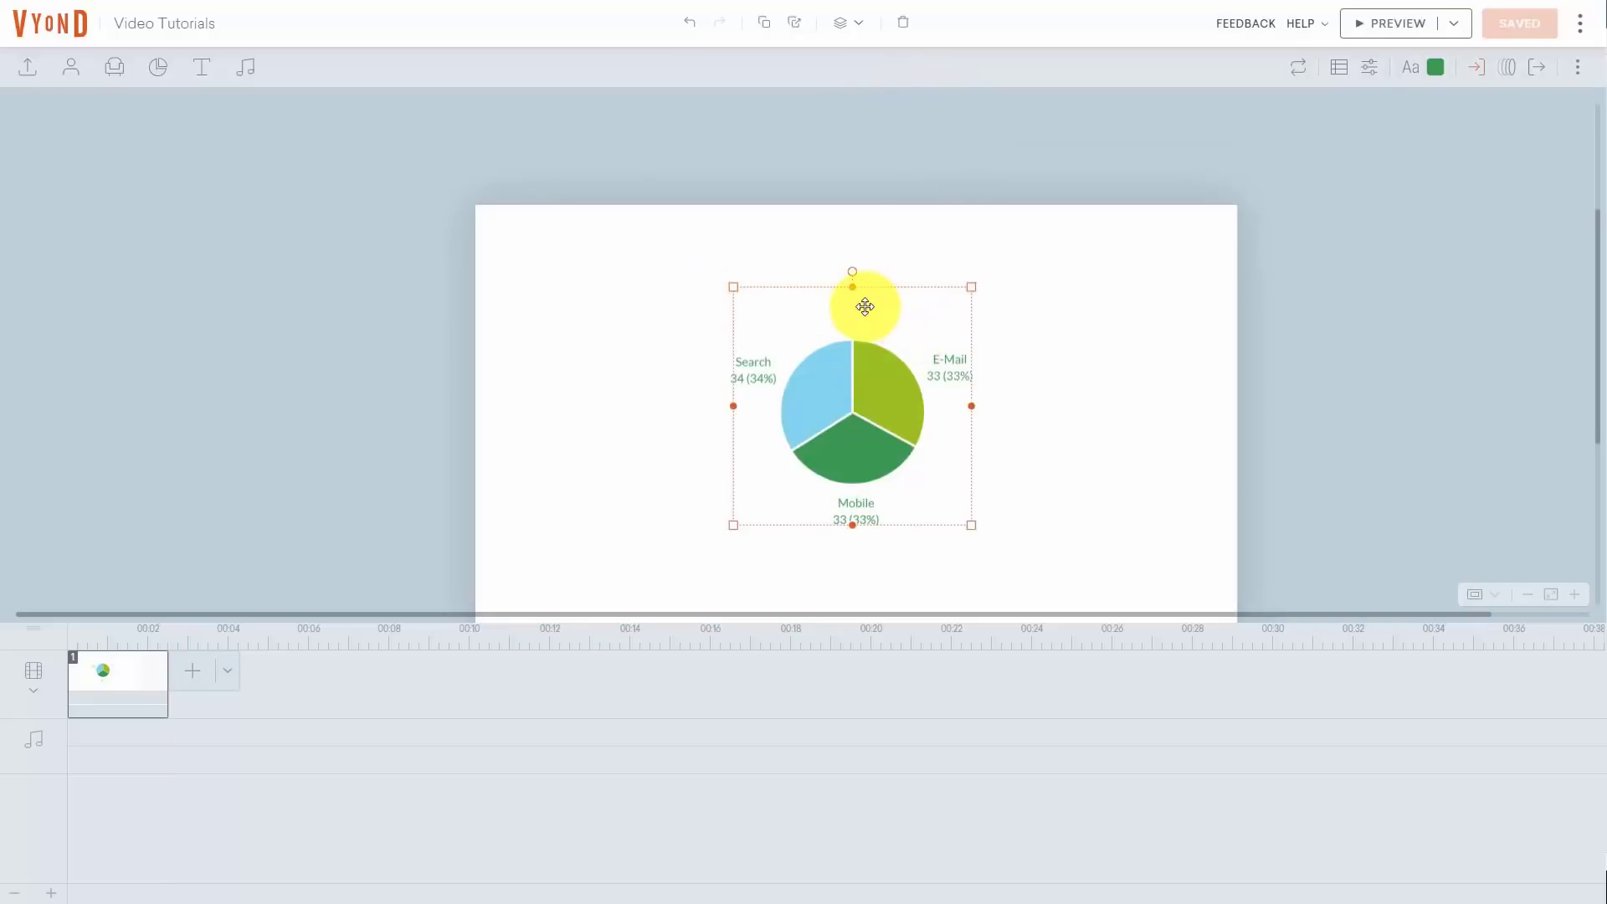
Add a motion path that ends at the scene's lower right to the pie chart, with a duration of 4 seconds
left_click(1505, 69)
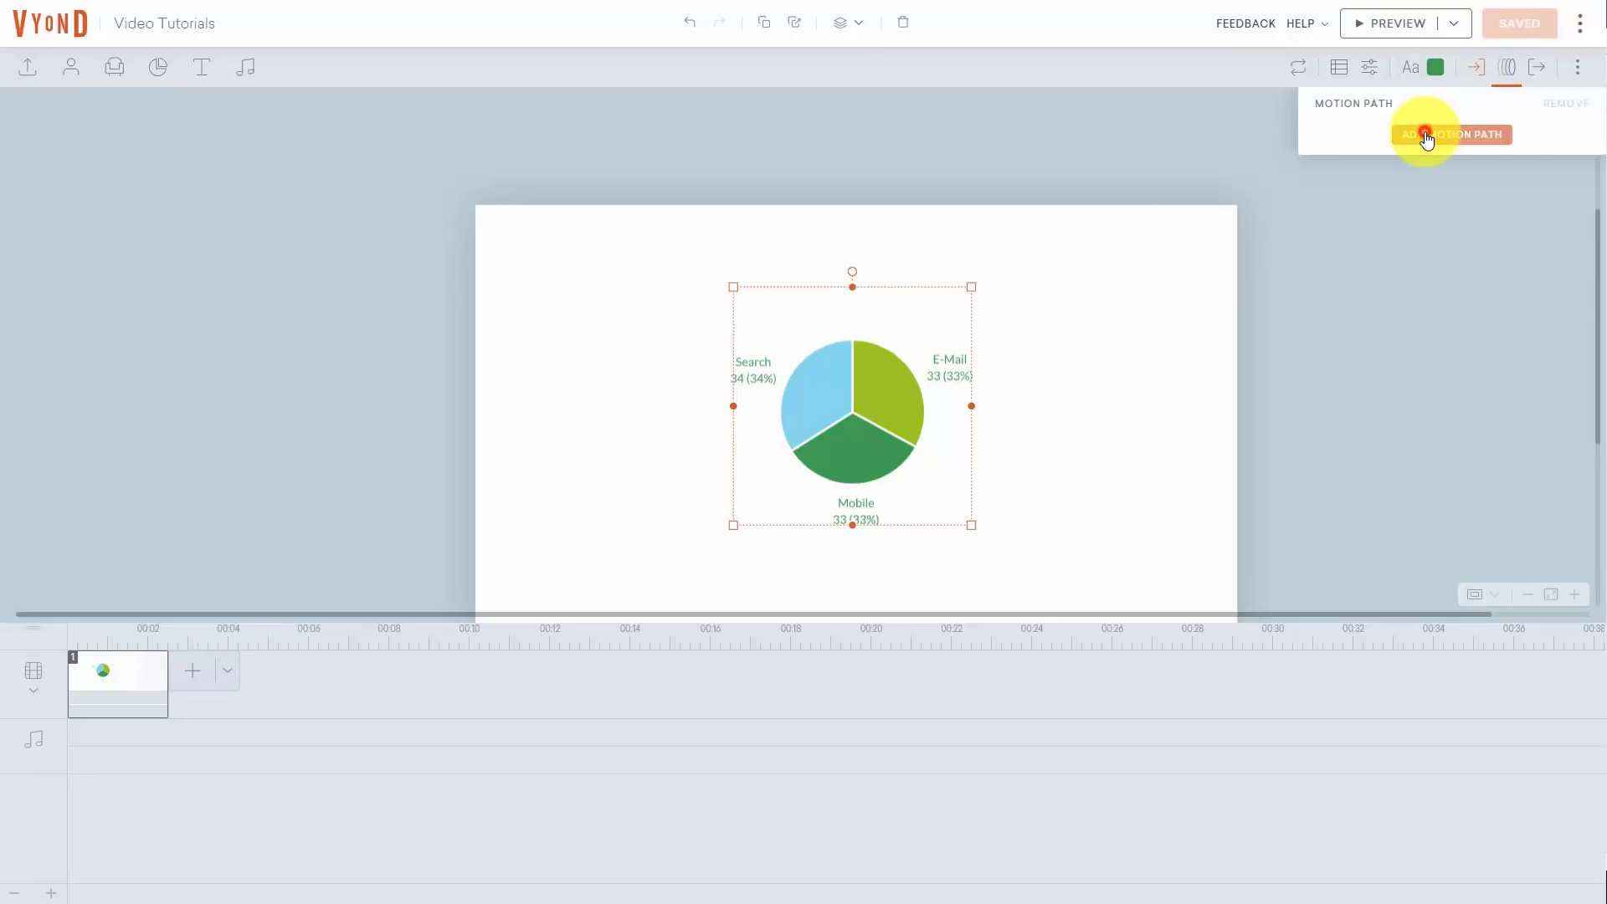
left_click(1428, 135)
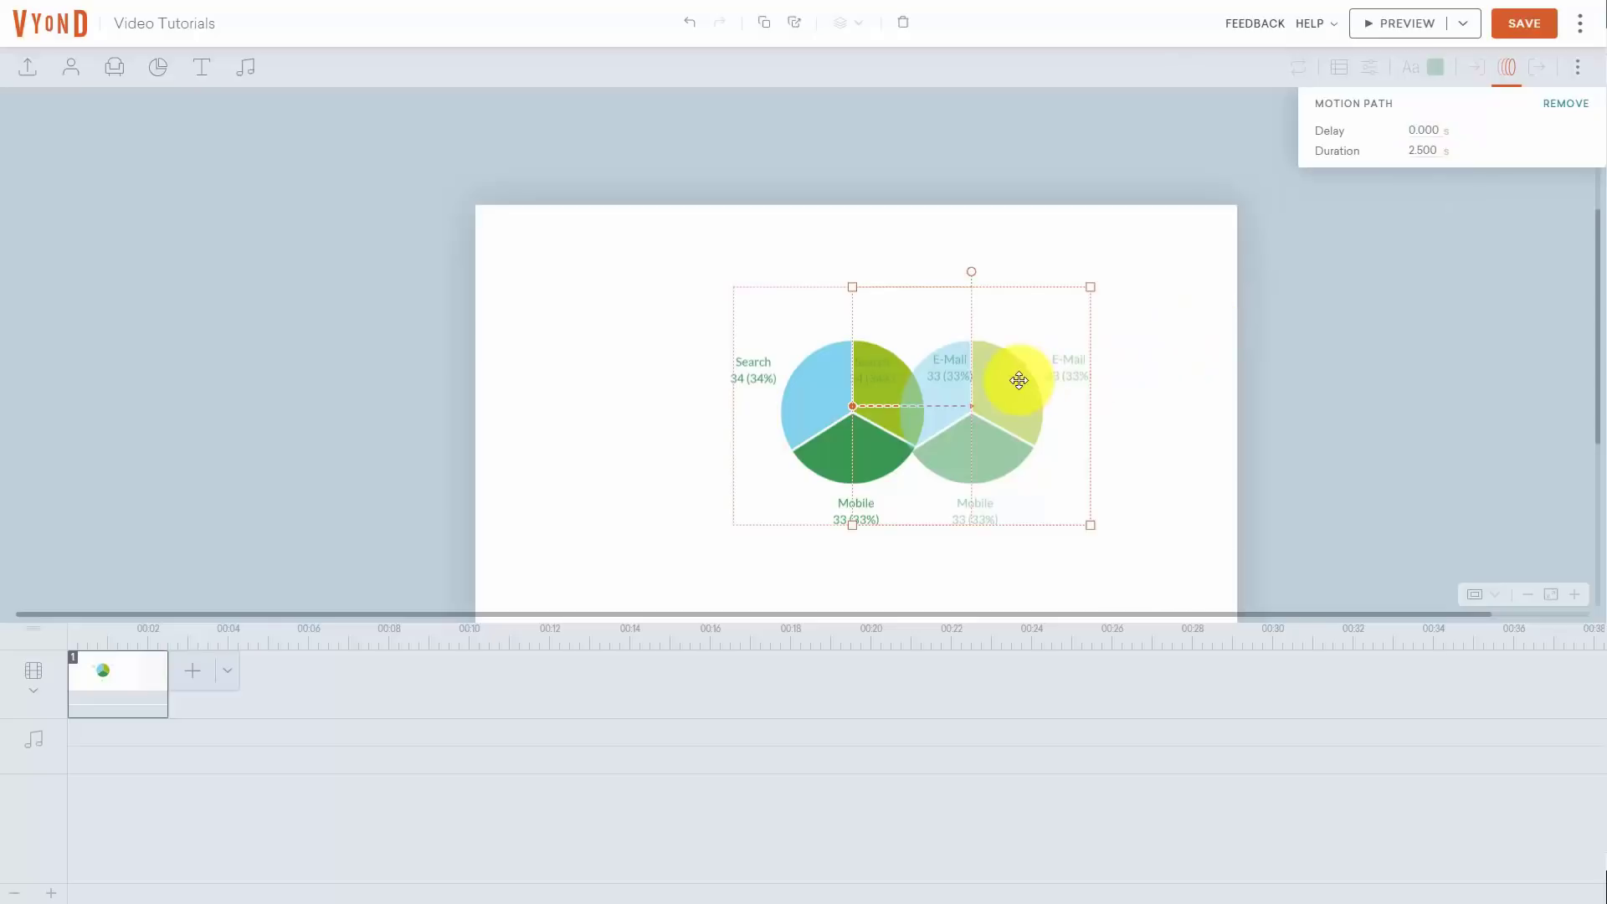
left_click_drag(1080, 368, 1135, 421)
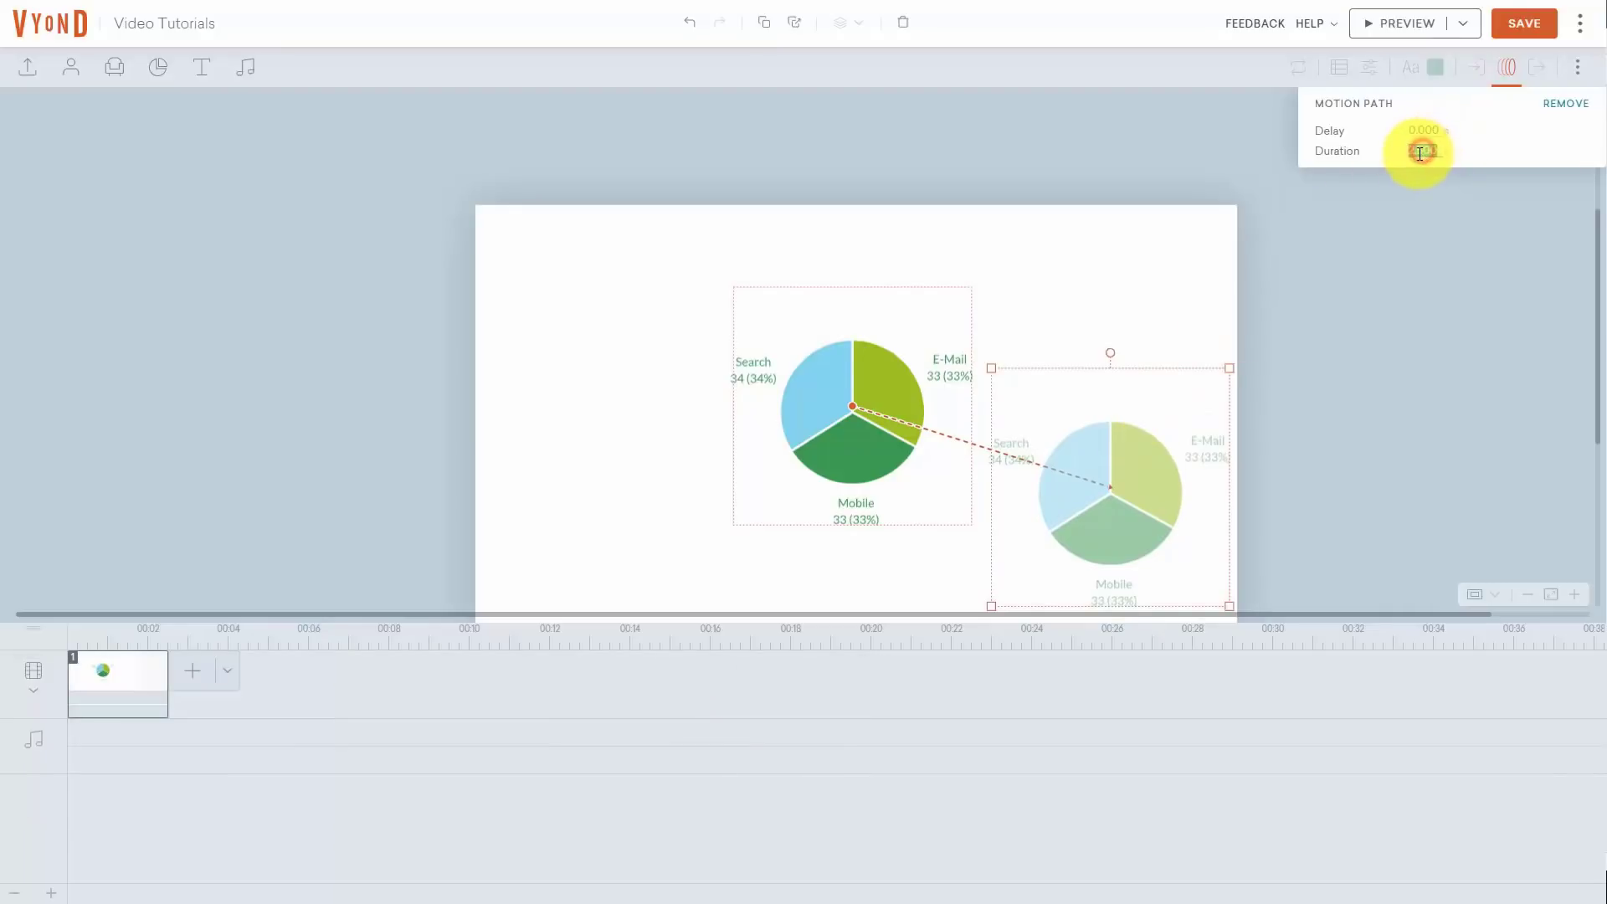
left_click(1417, 154)
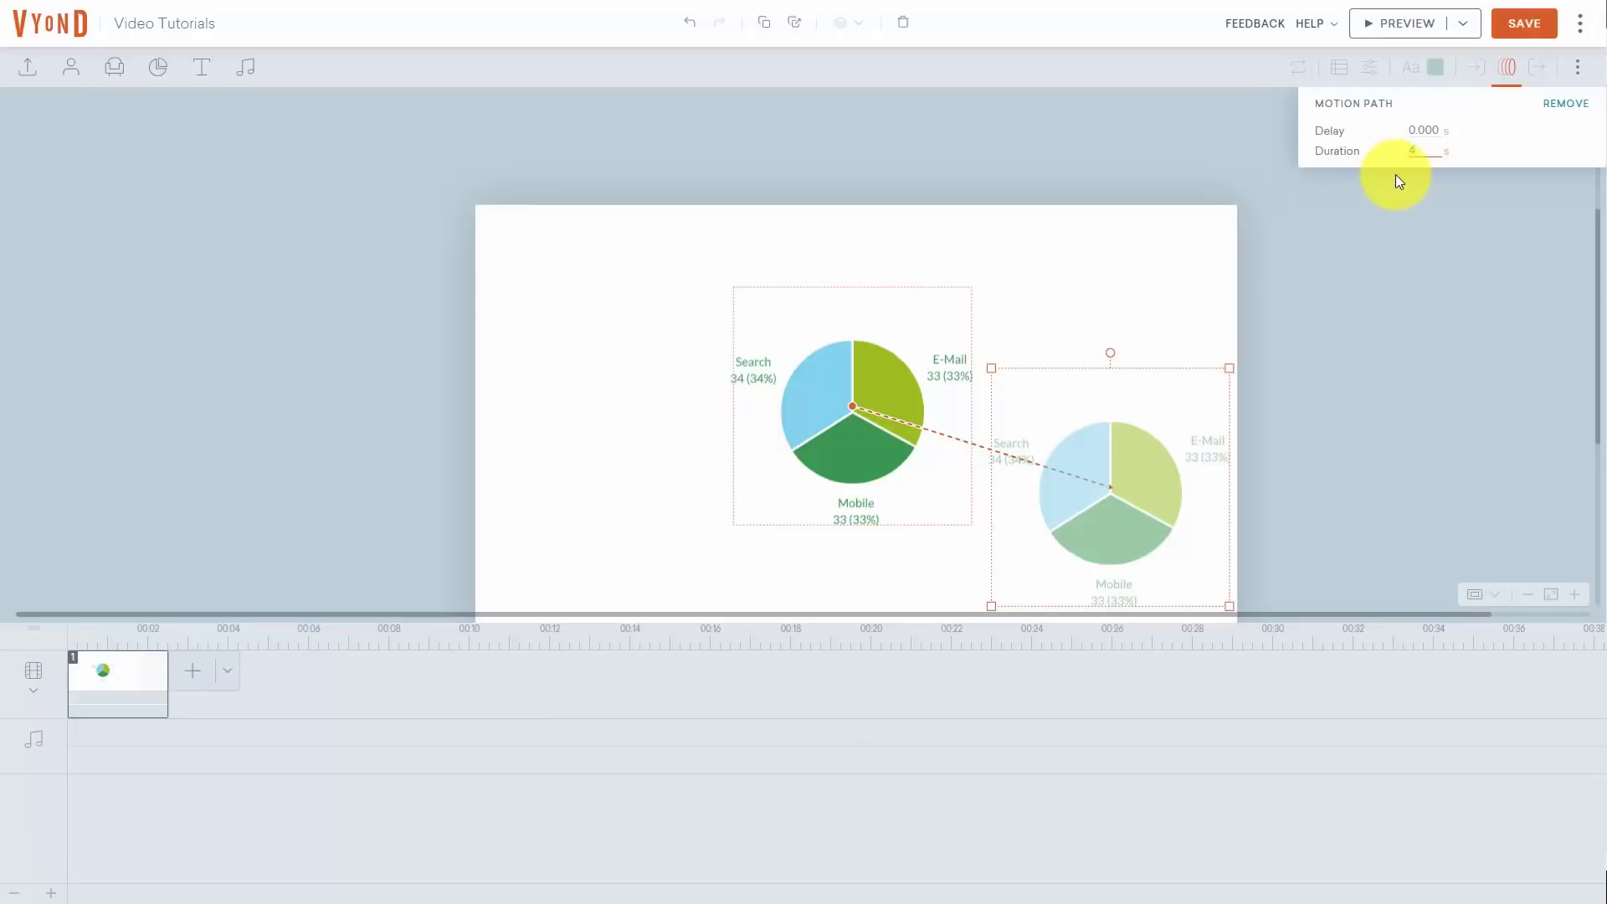
type("4")
left_click(1477, 147)
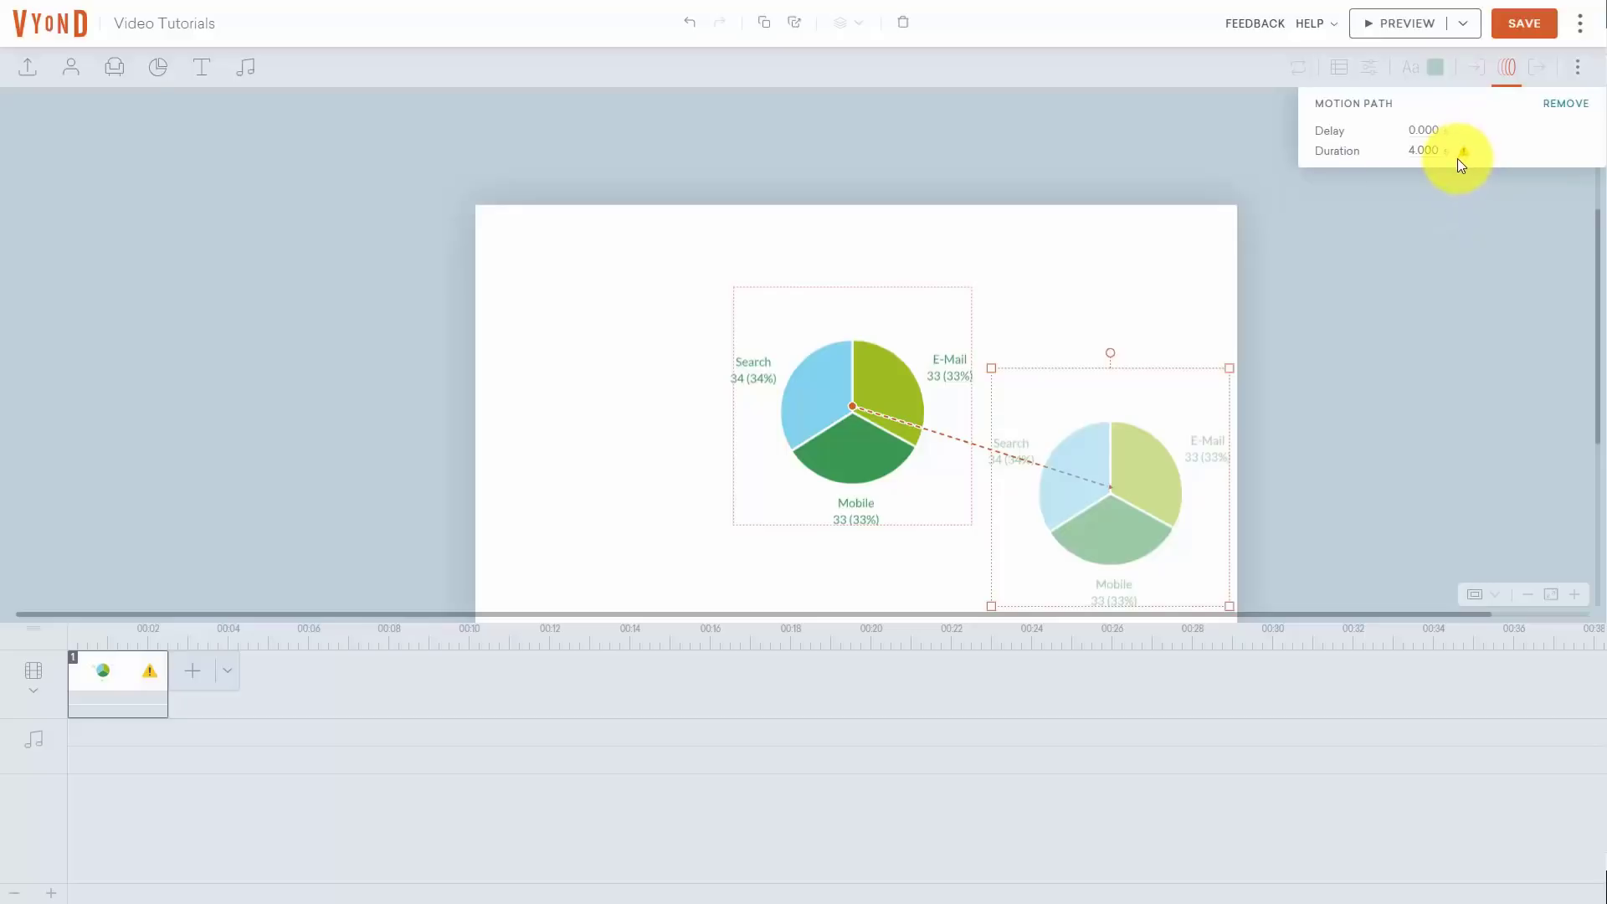
Lengthen the scene to about 7 seconds on the timeline, and preview the saved video
left_click_drag(167, 686, 361, 687)
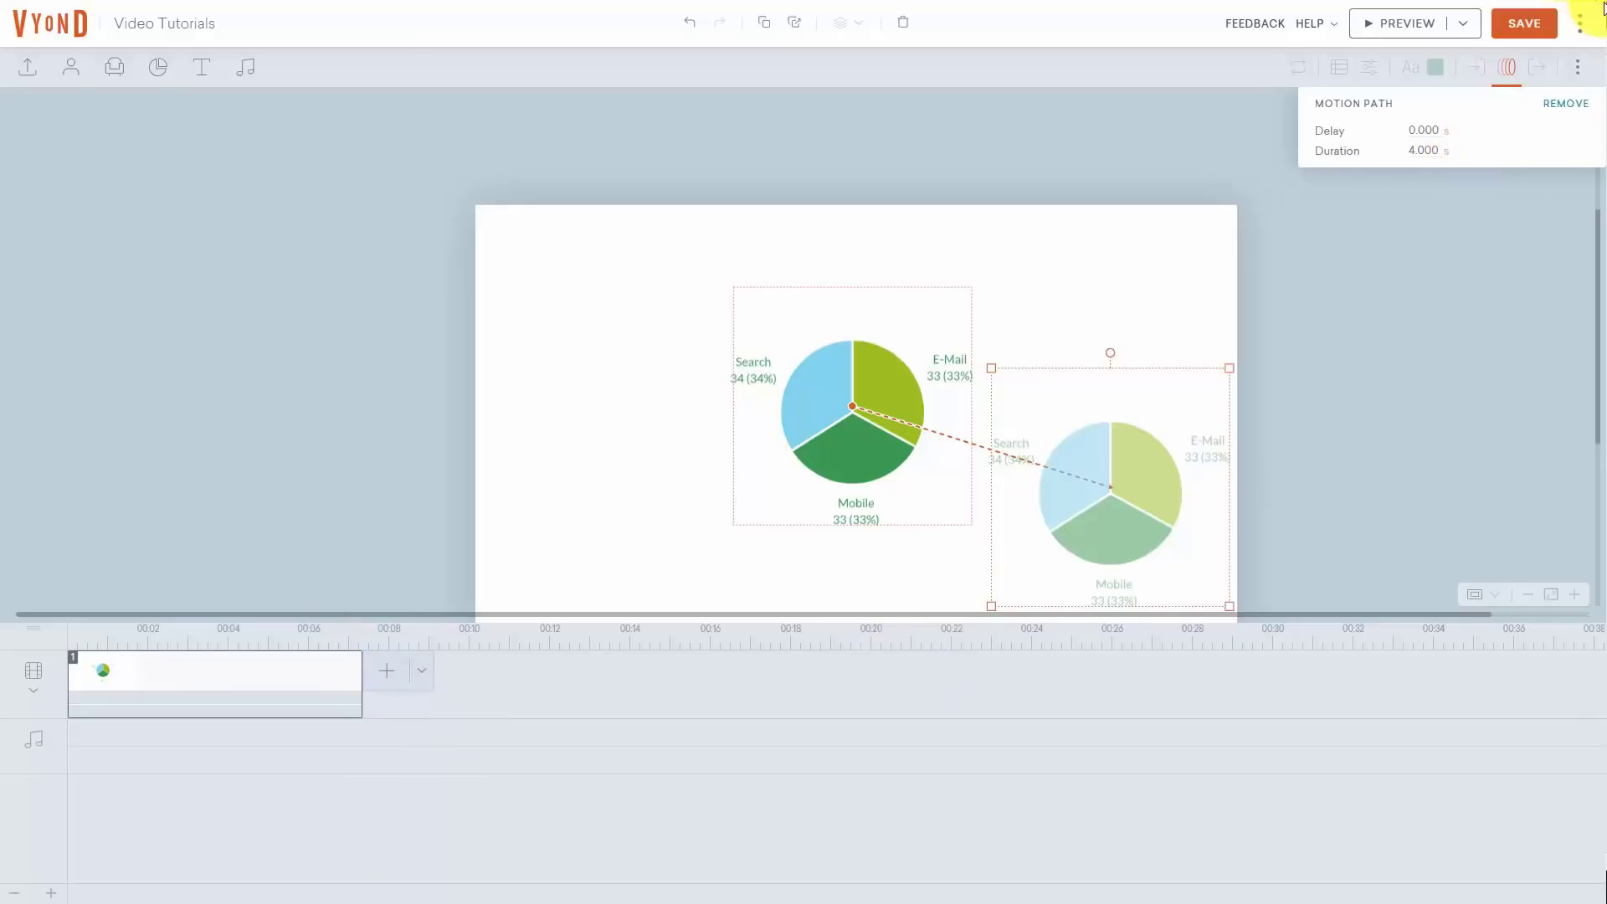
left_click(1516, 35)
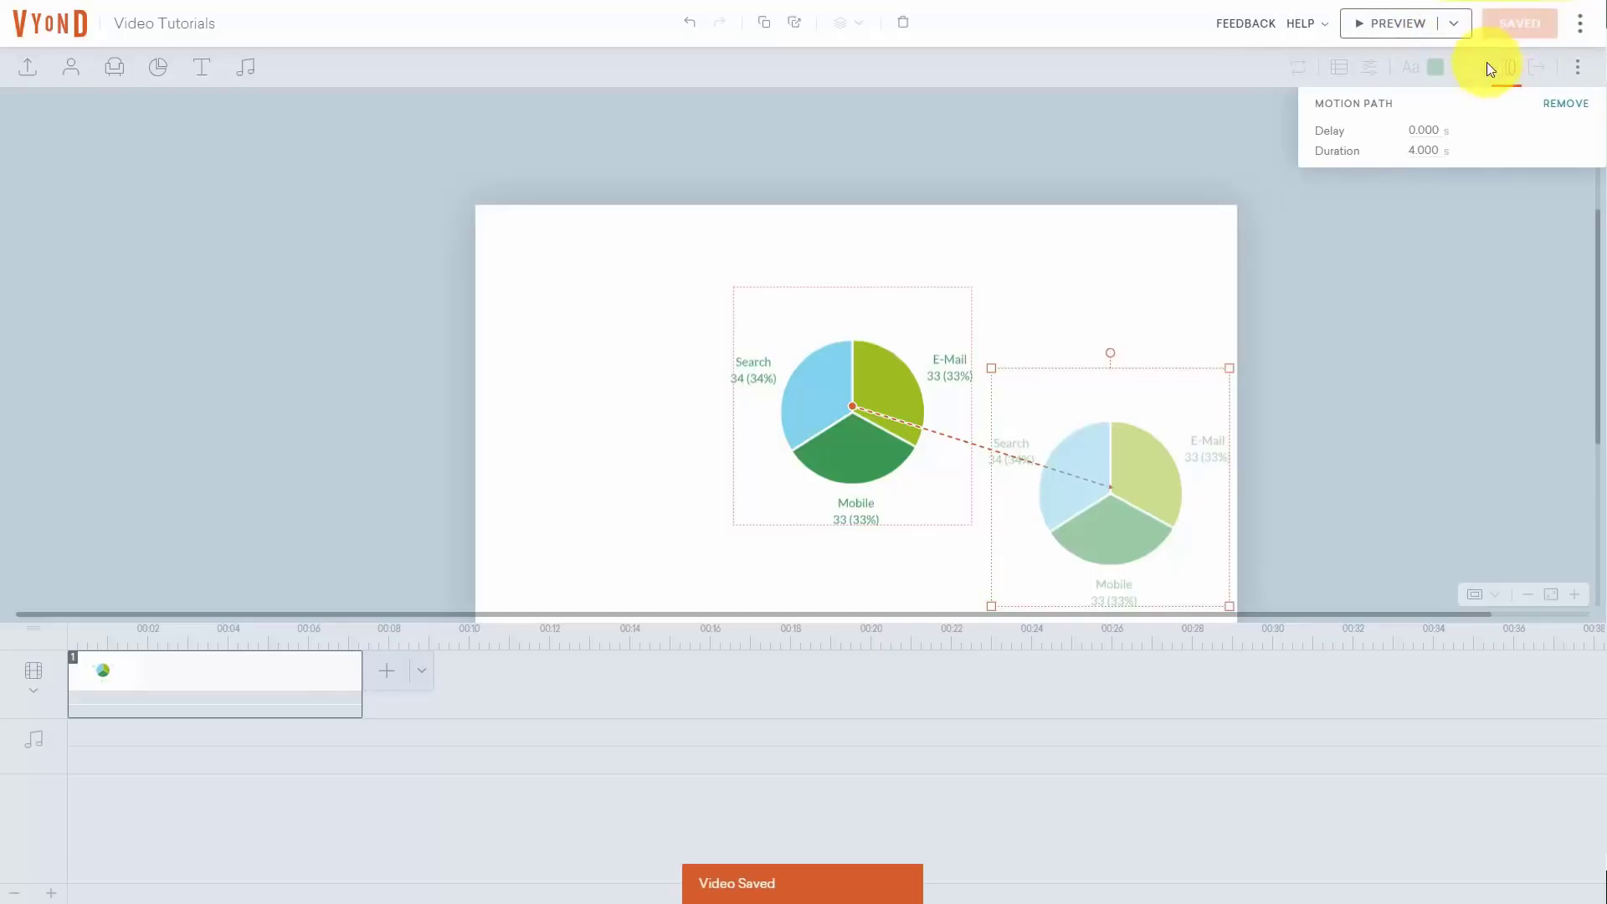
left_click(1367, 25)
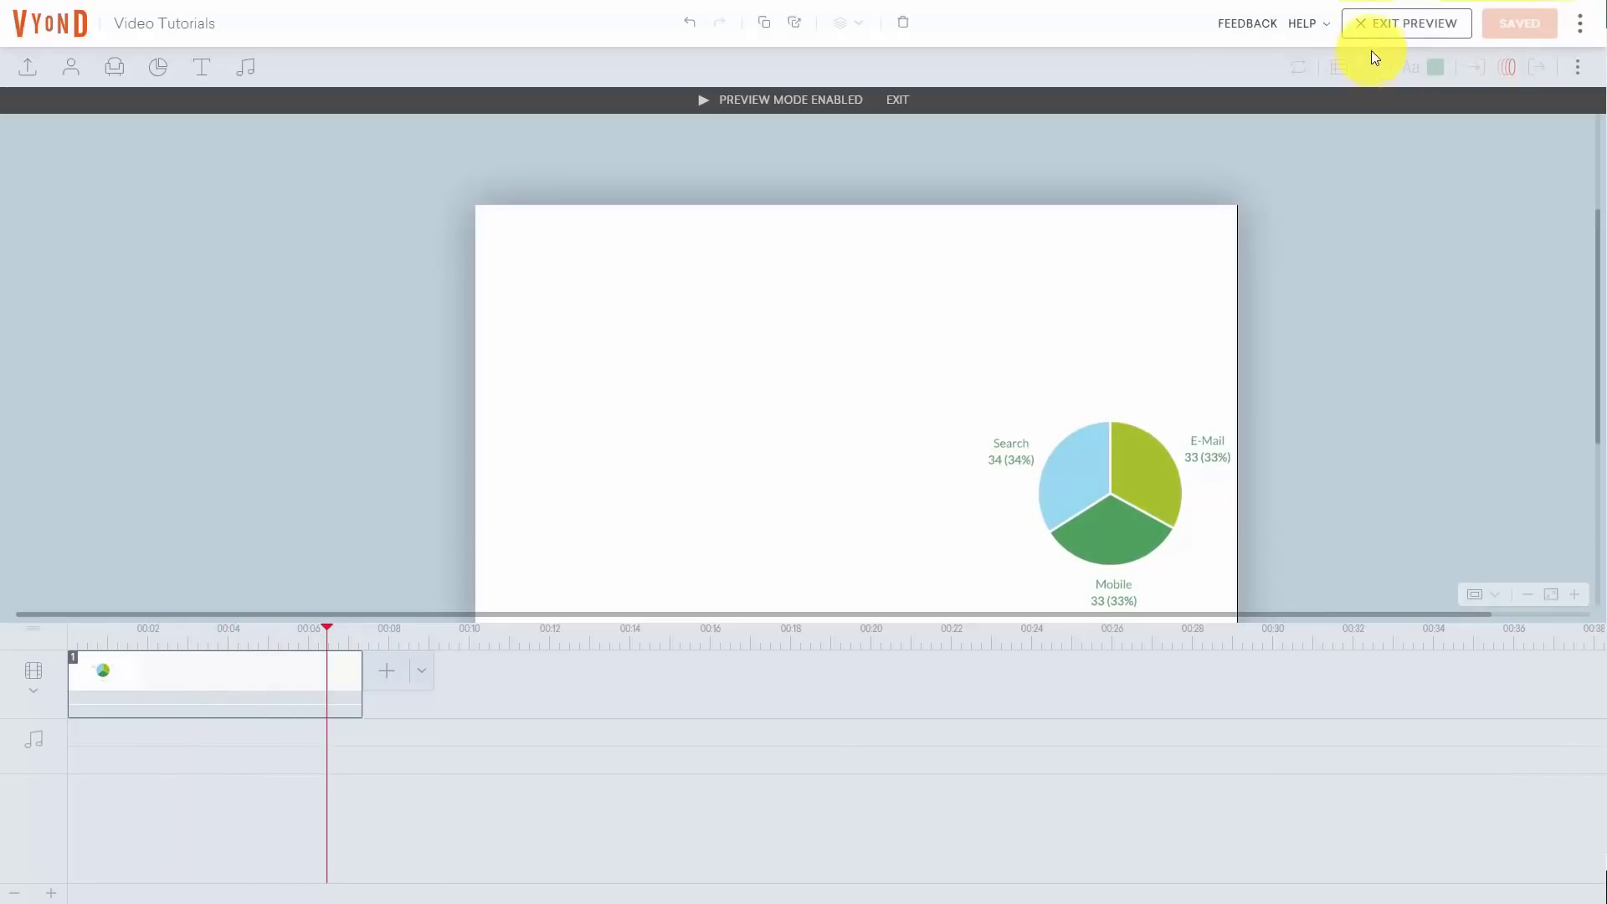
left_click(1390, 31)
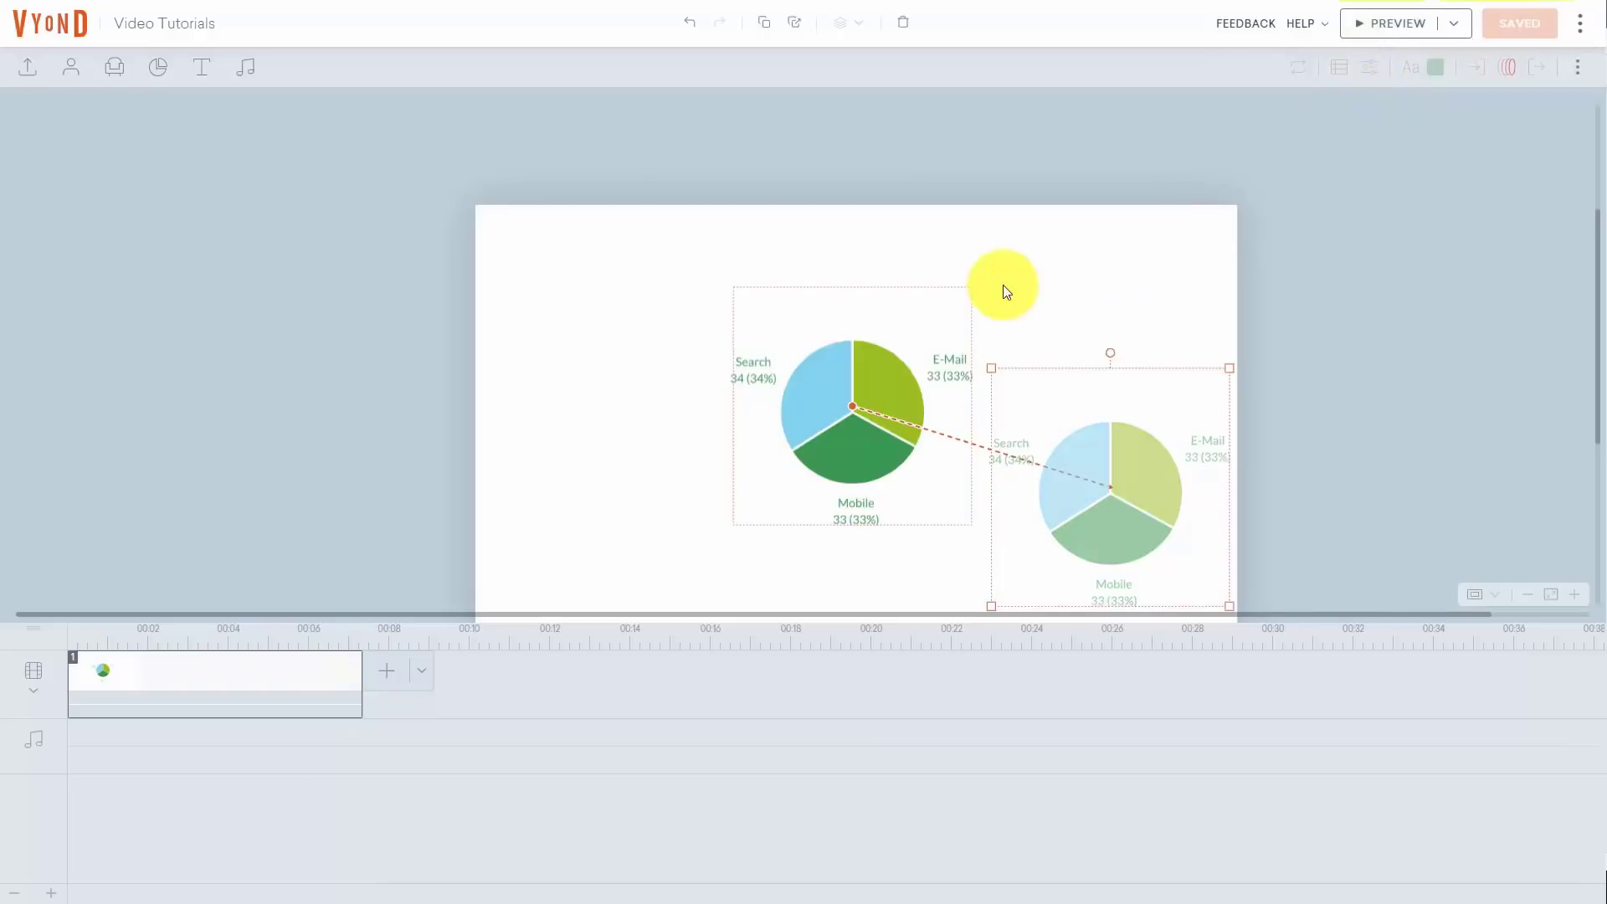
Give the pie chart the Sparkles - Vertical exit effect, and preview the saved video
left_click(850, 348)
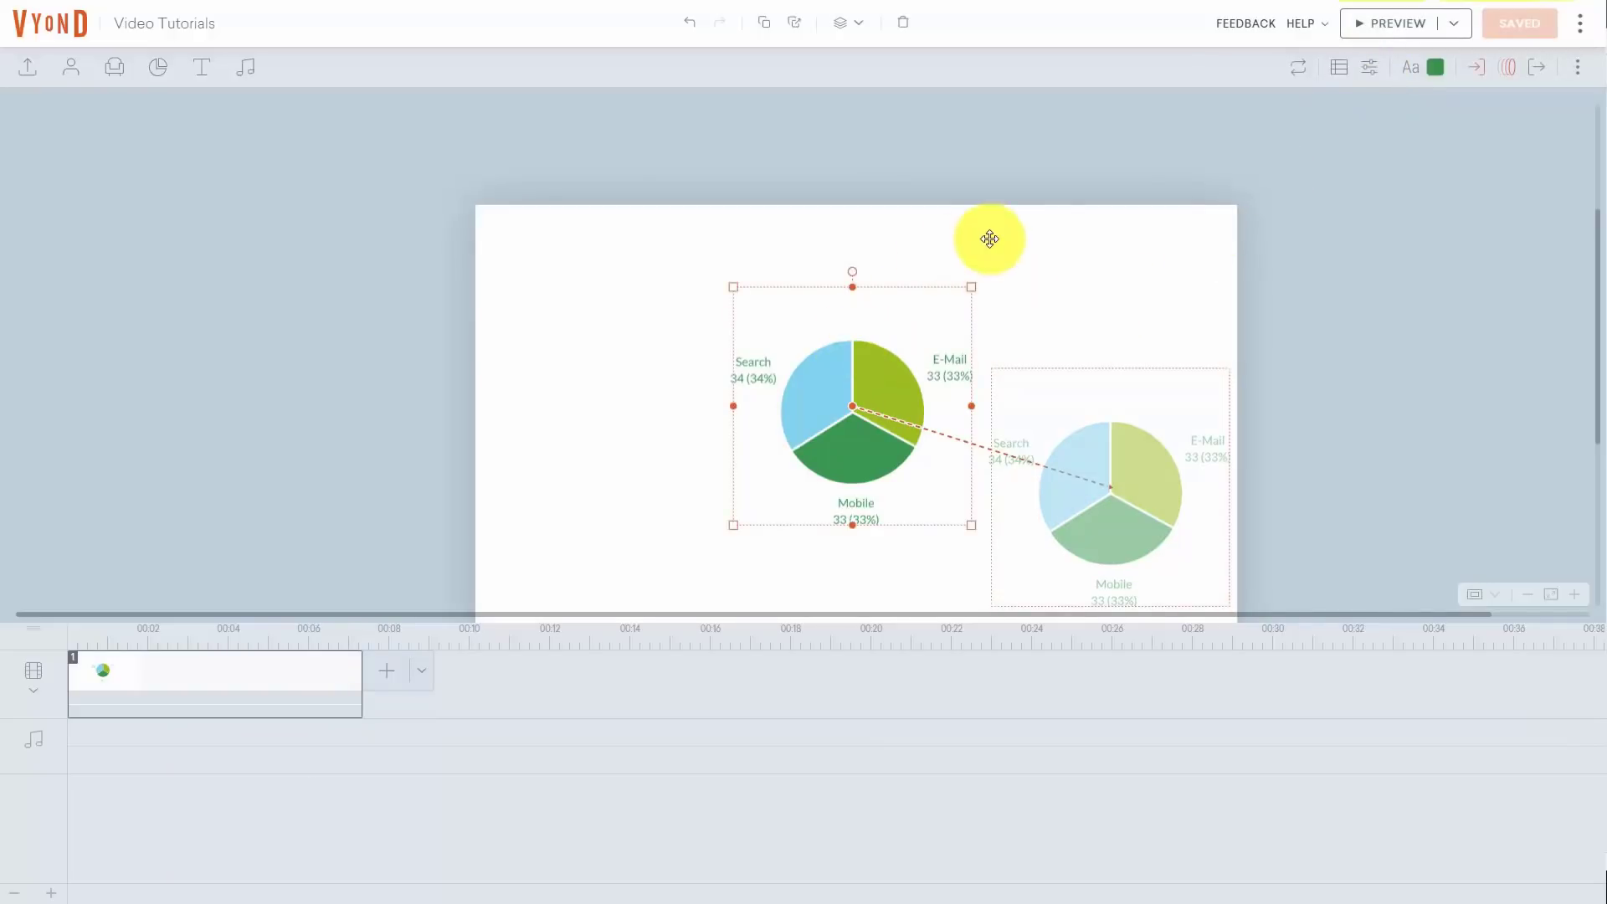
left_click(1533, 70)
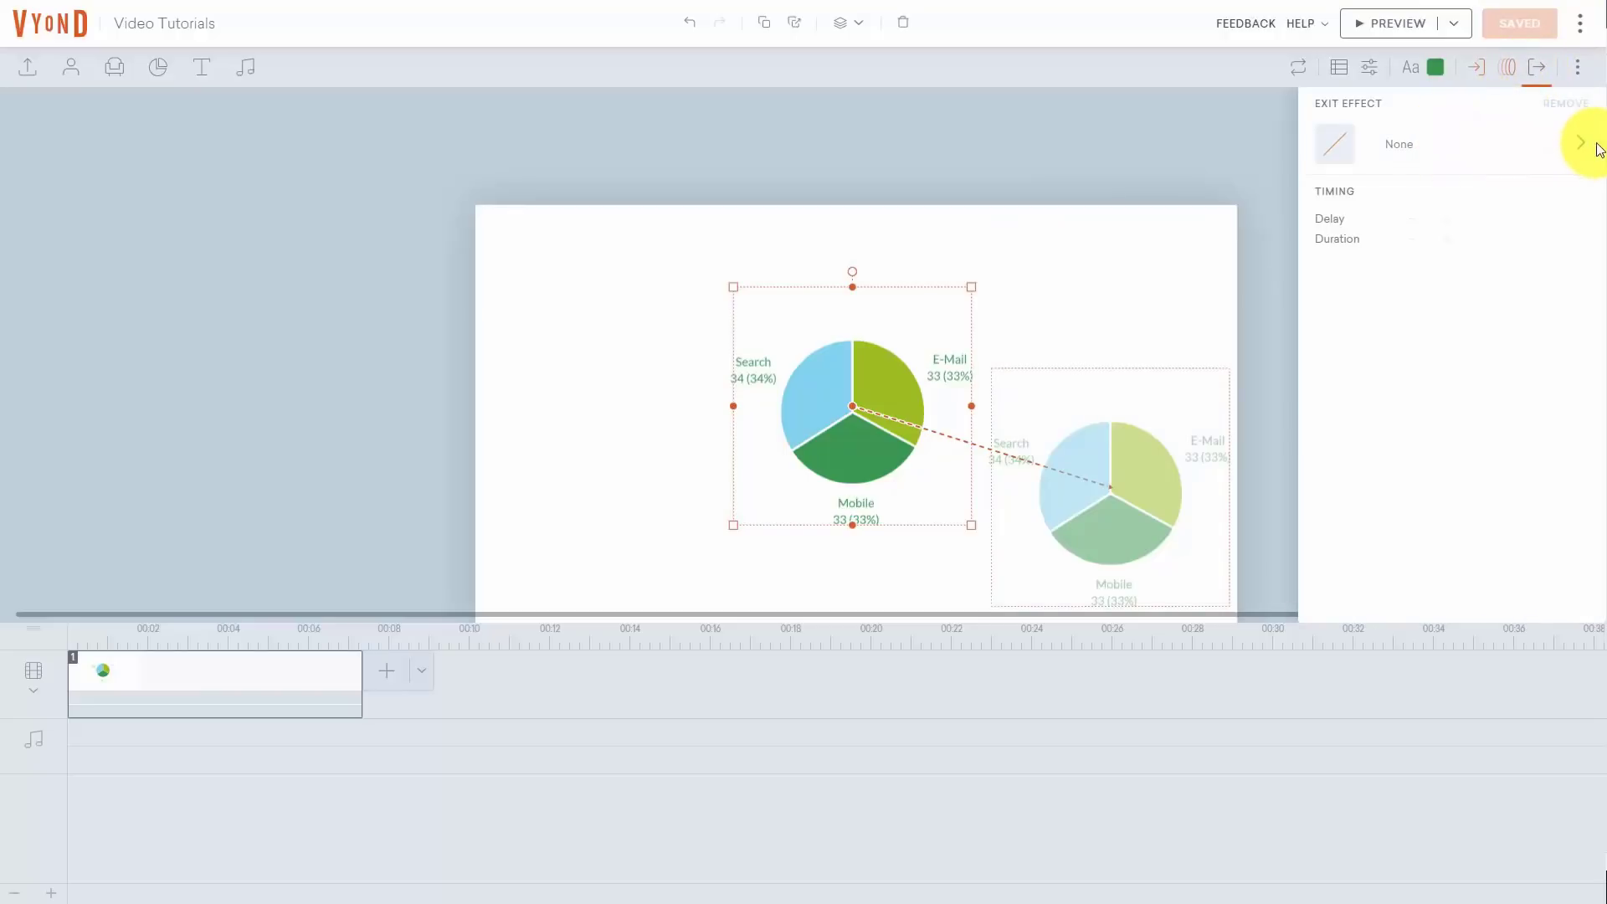
left_click(1582, 144)
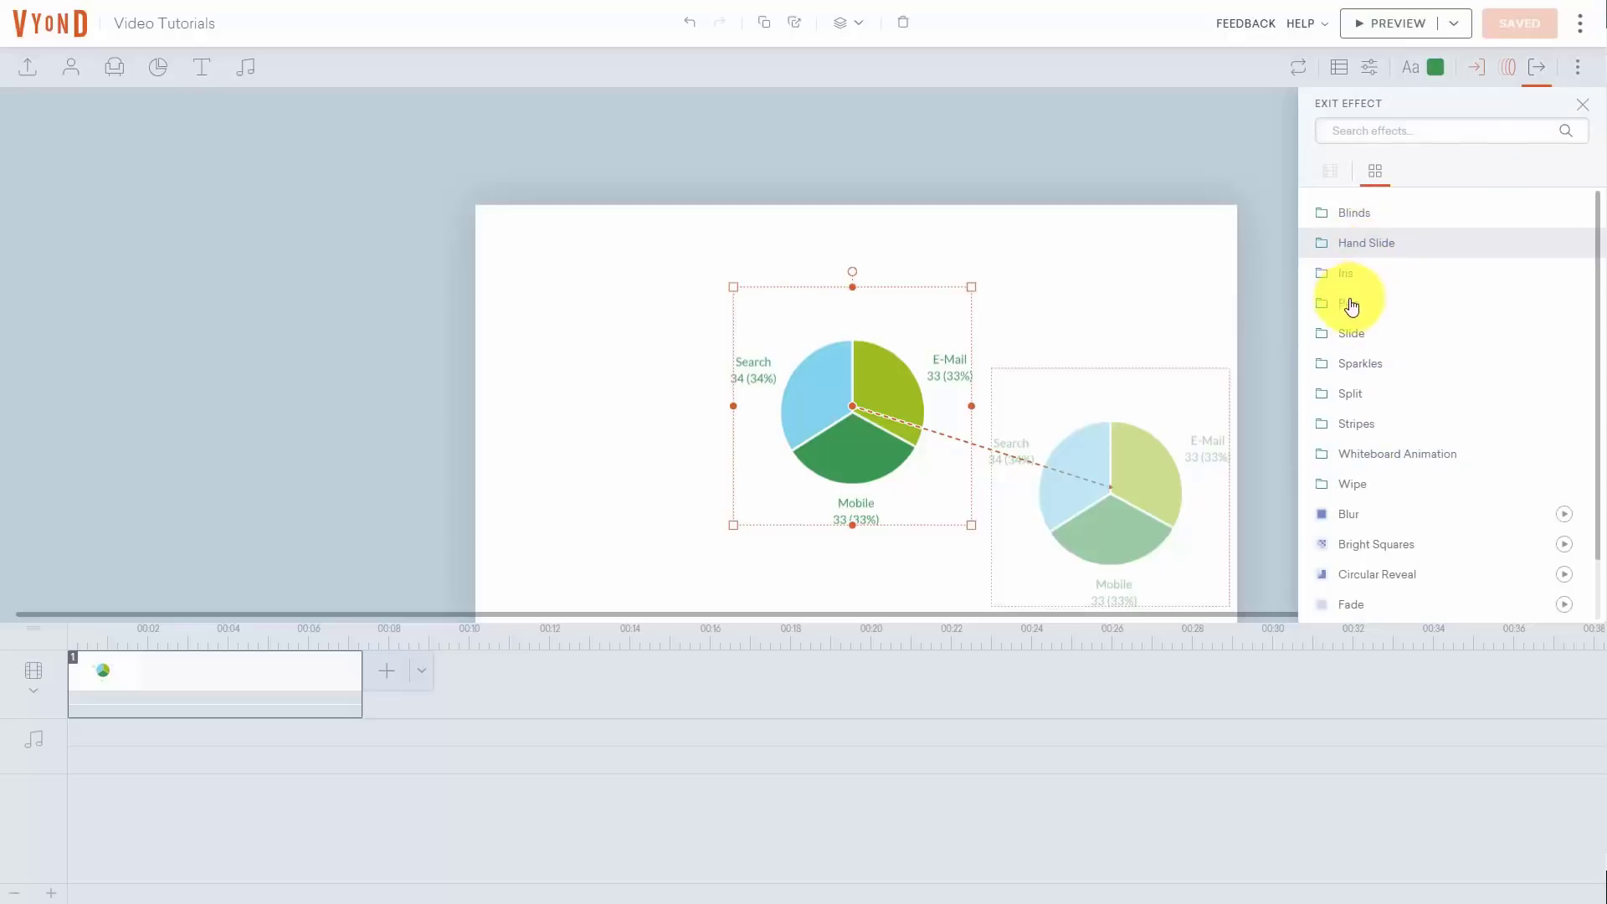
left_click(1347, 365)
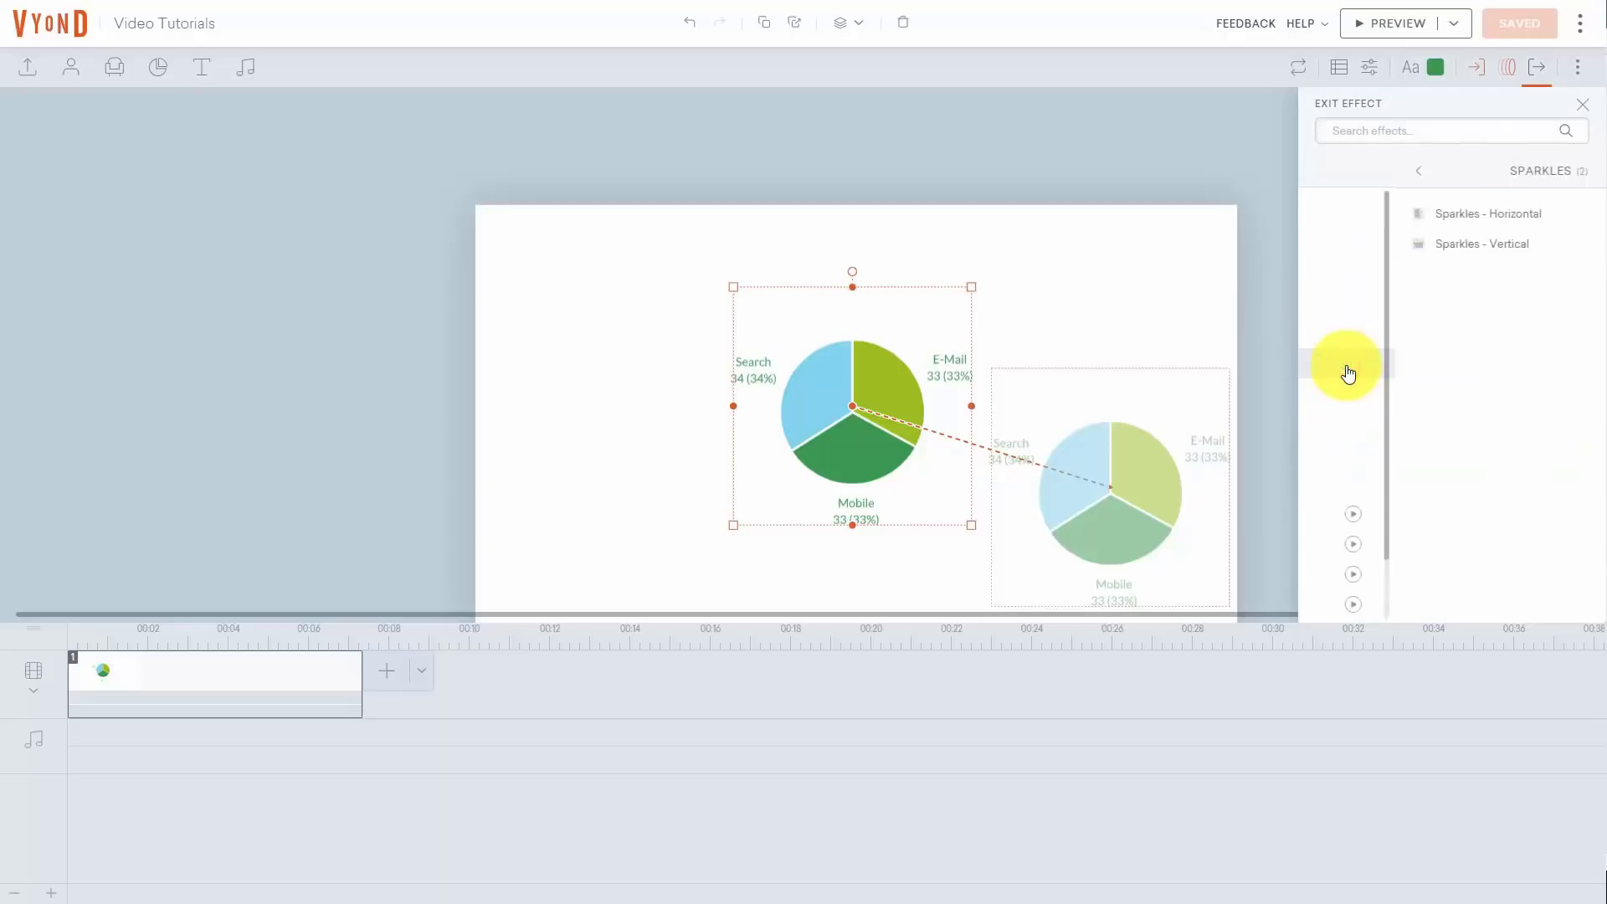
left_click(1456, 244)
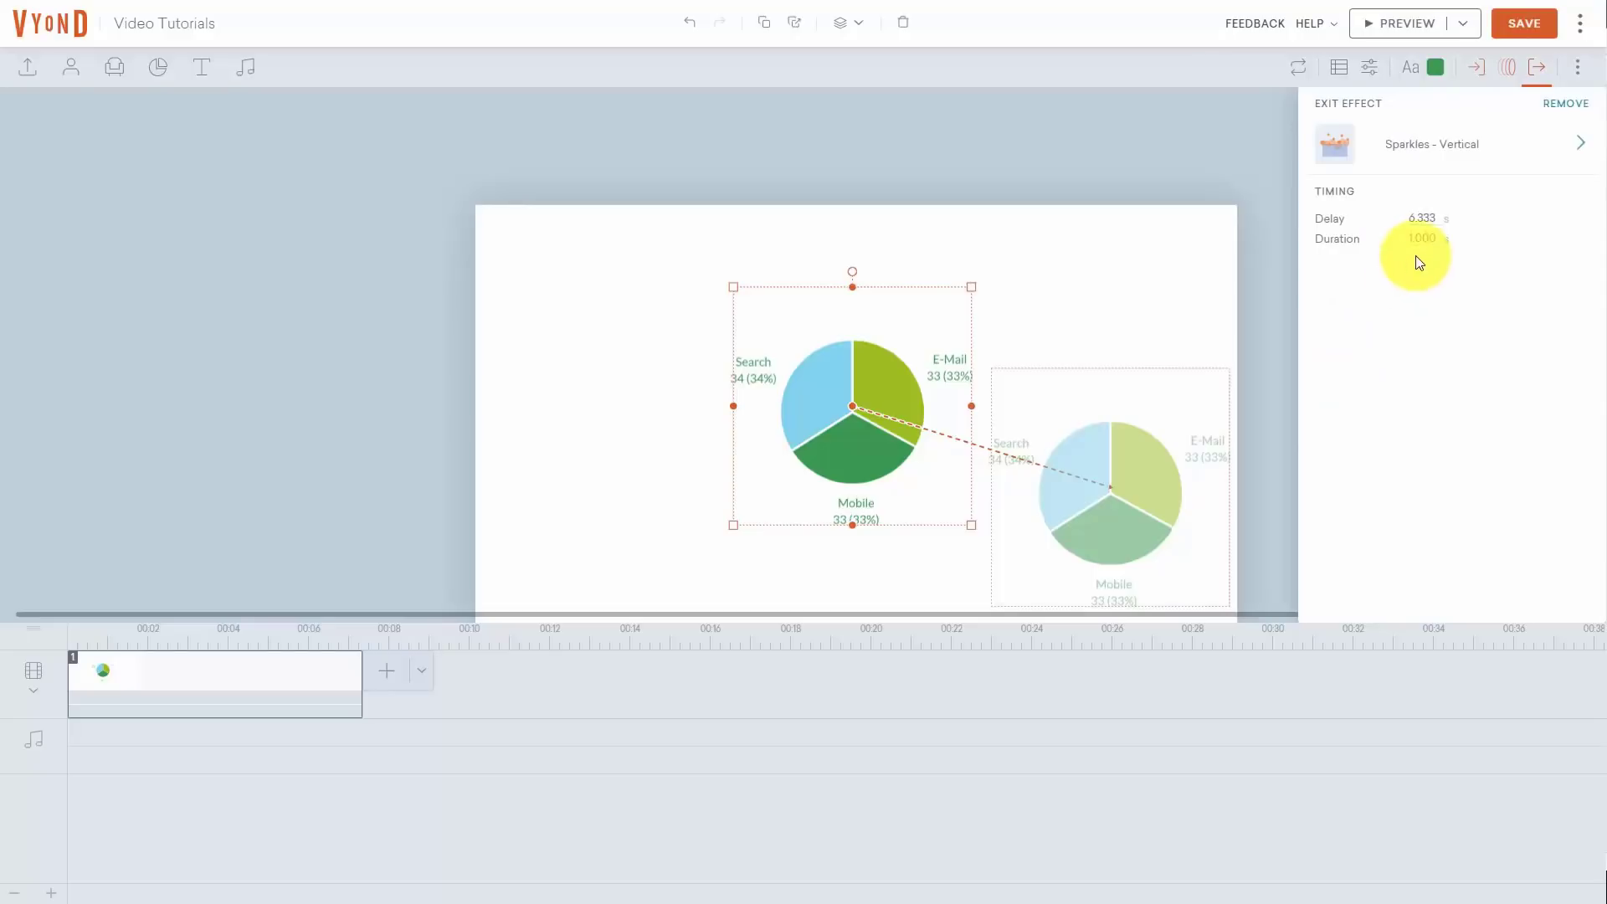
left_click(1504, 31)
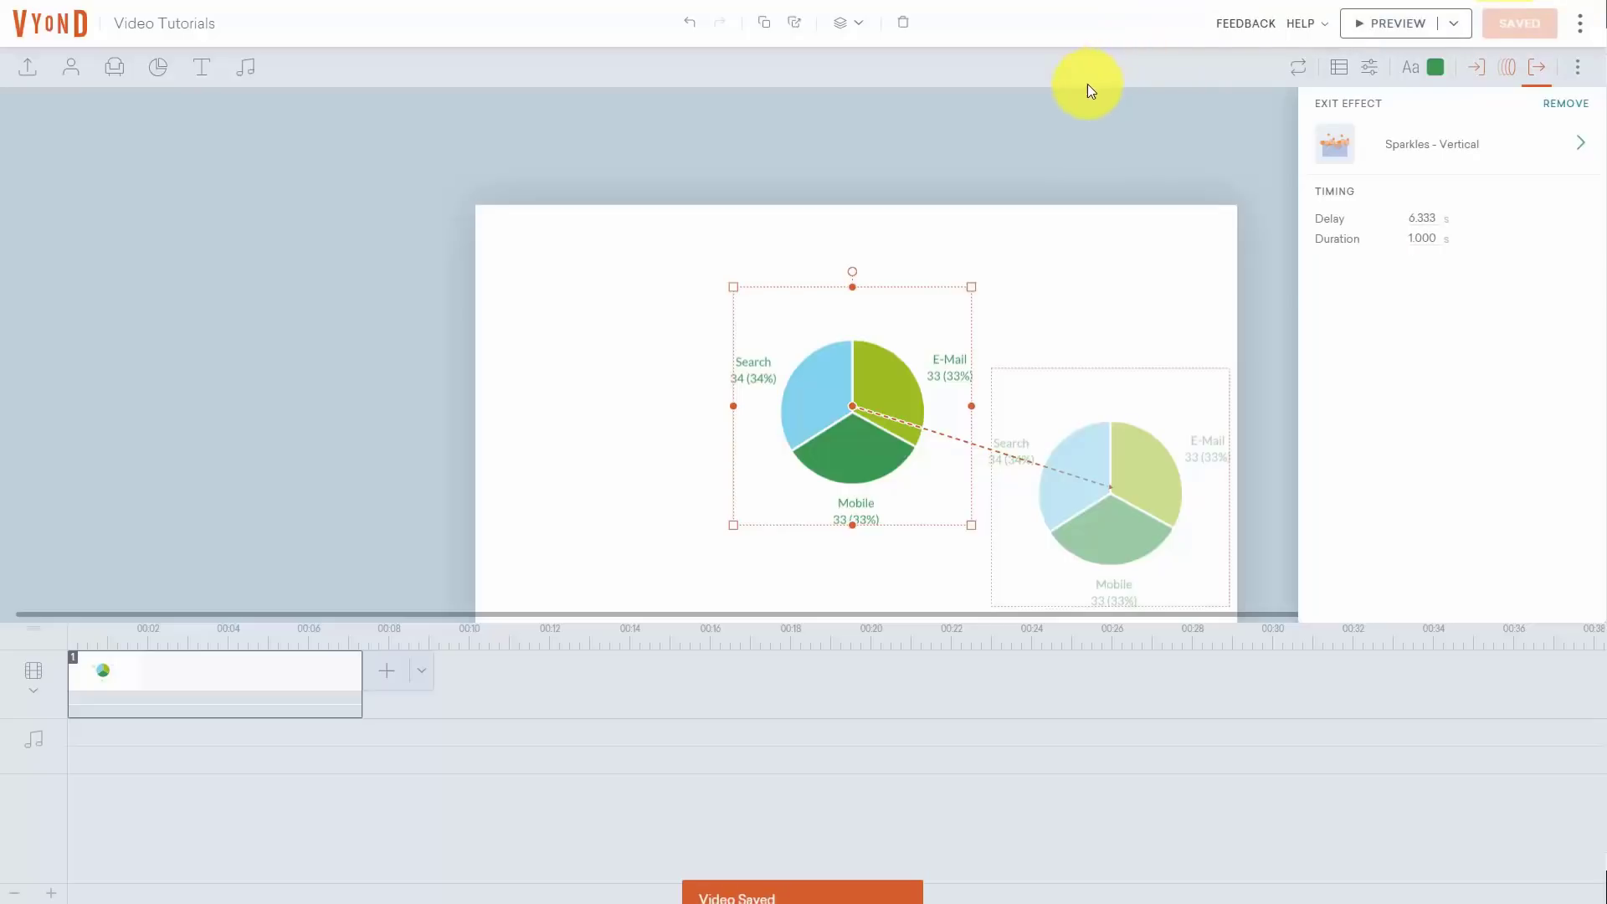
left_click(1381, 22)
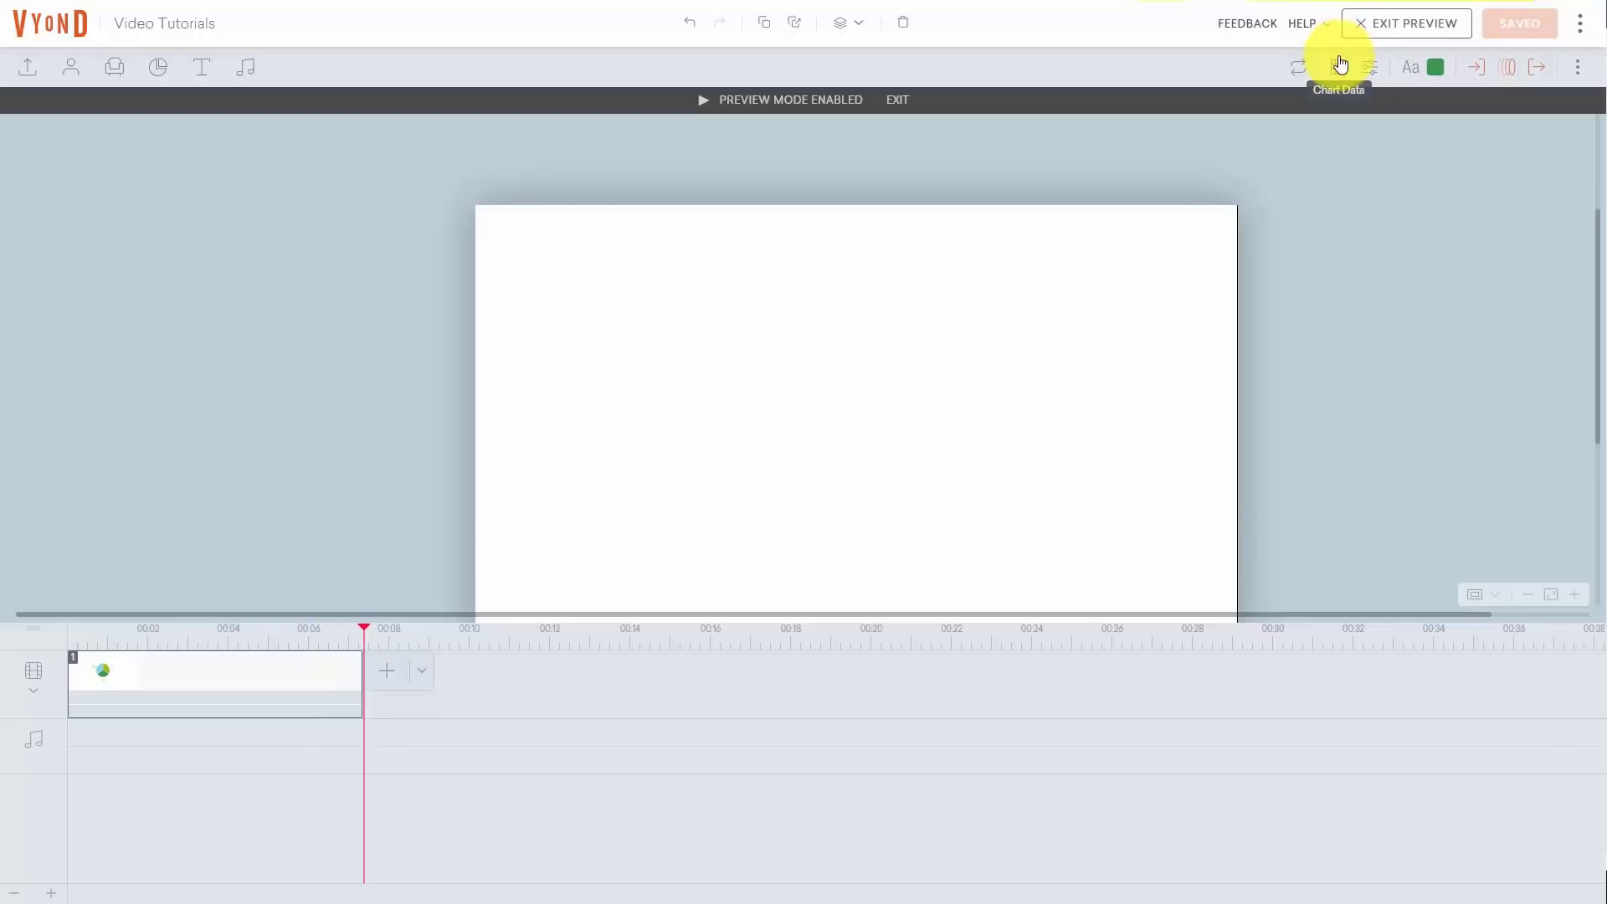
Add a paragraph text to the empty scene and replace its wording with "Now is the time for all good men to come to the aid of their country."
left_click(203, 82)
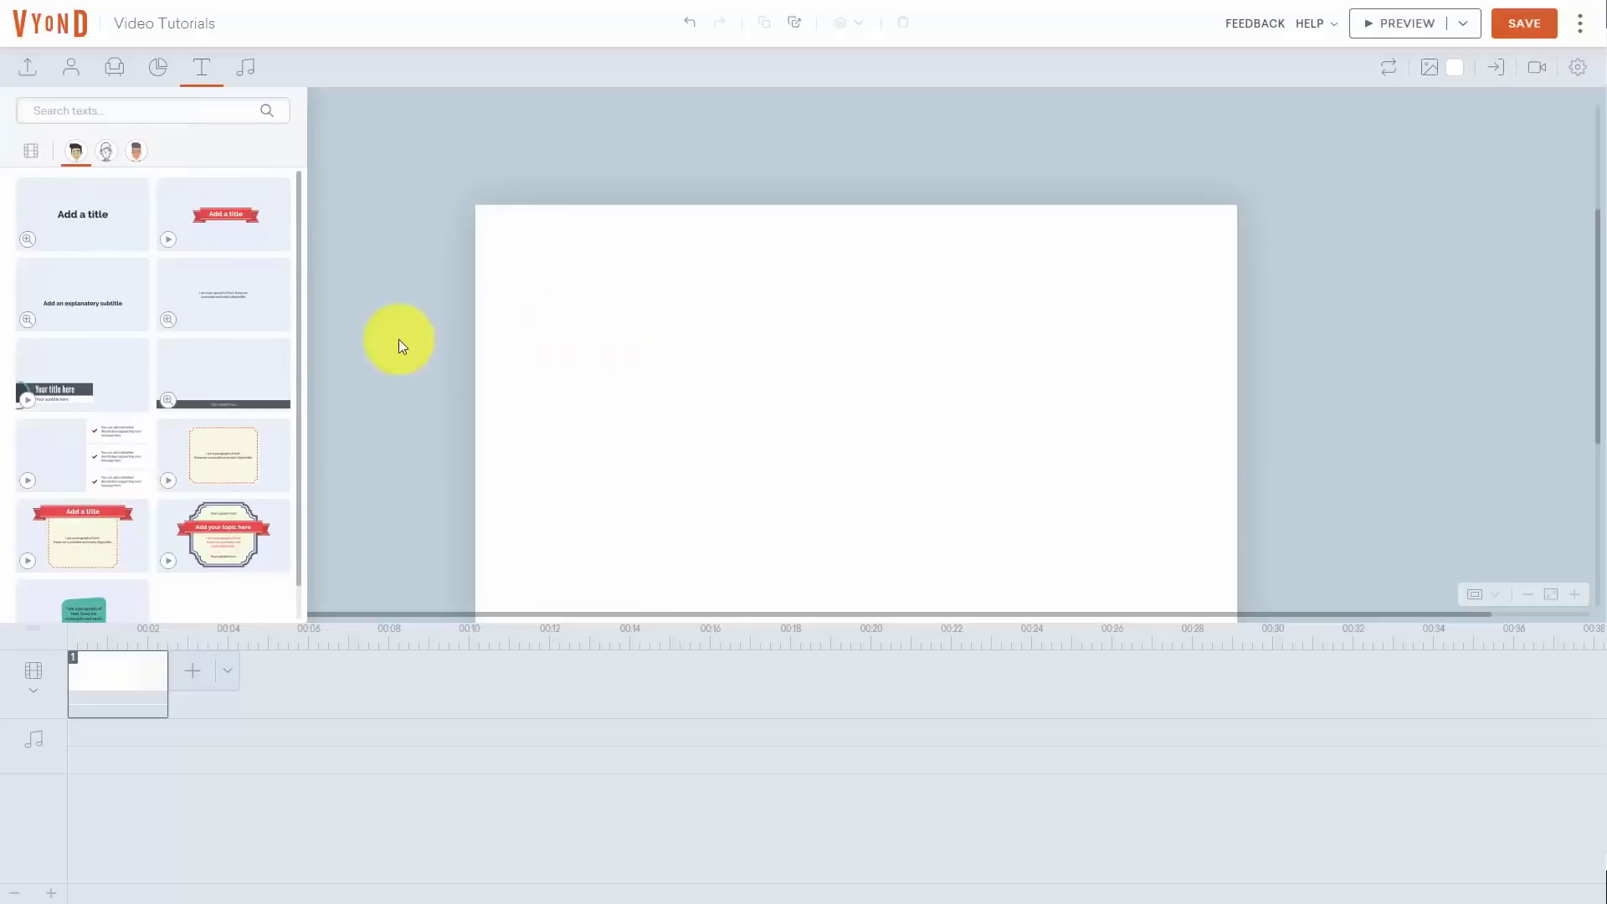
left_click(167, 319)
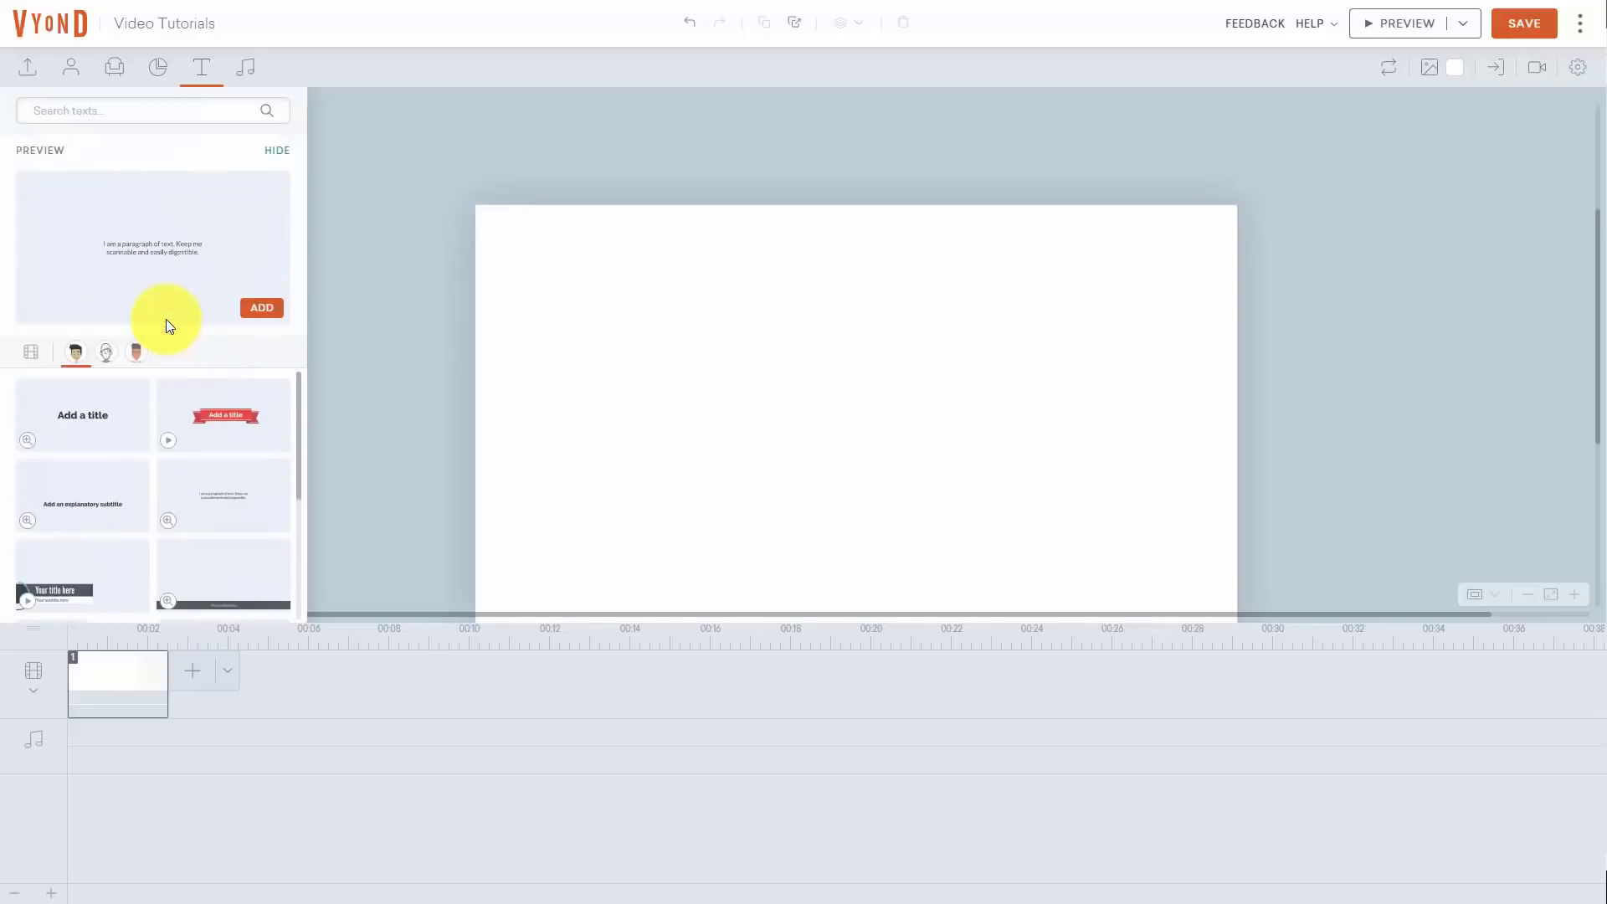
left_click(259, 312)
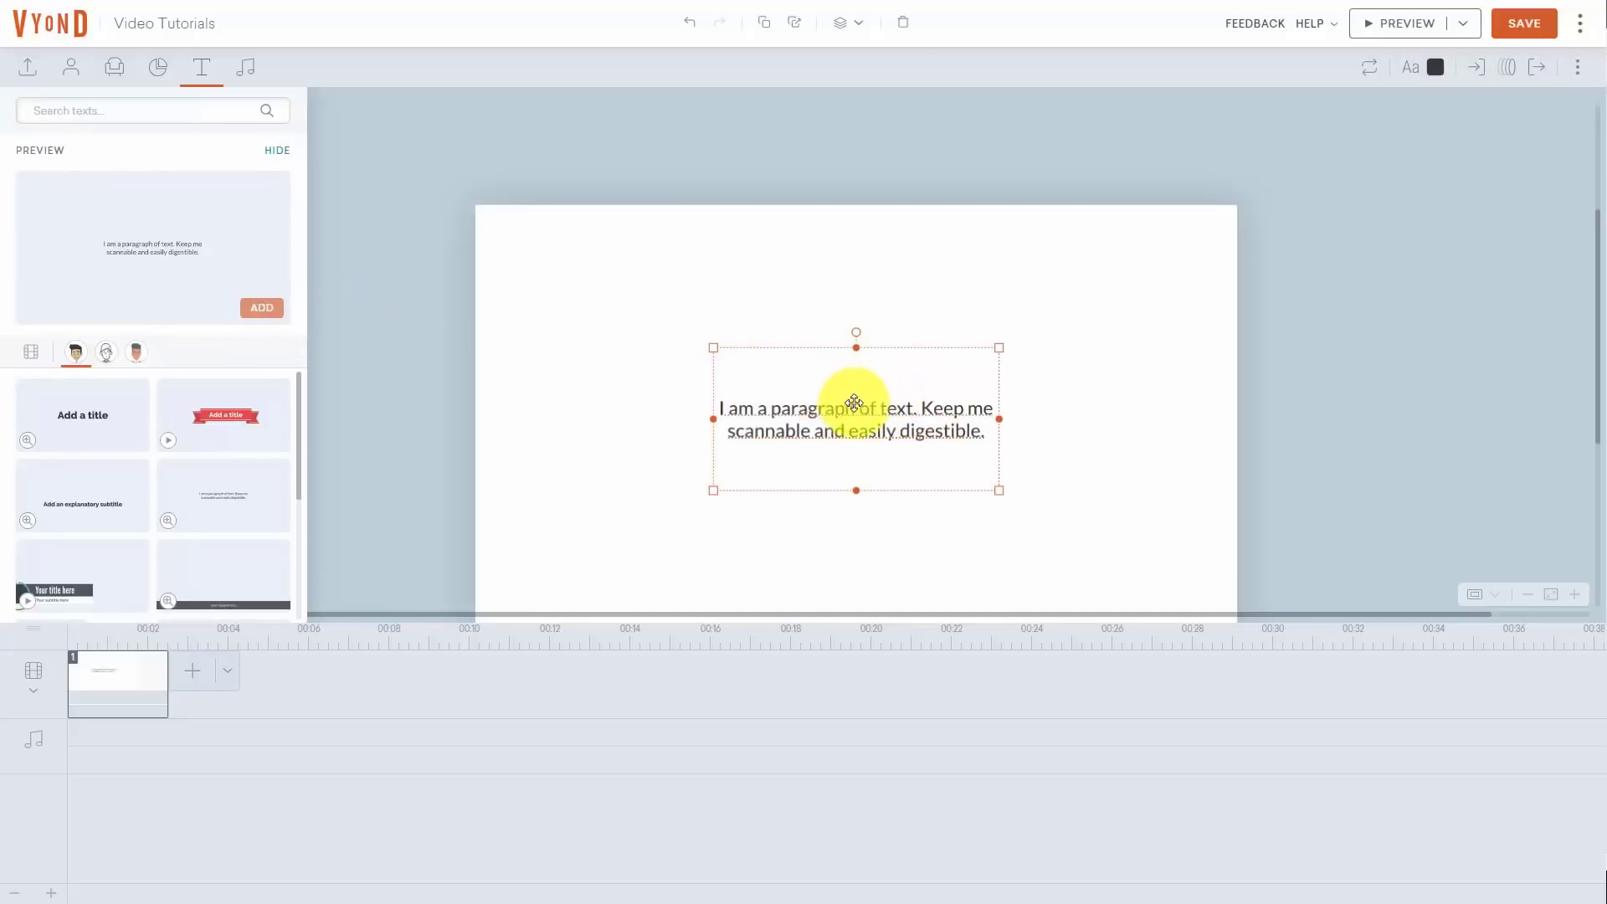
double_click(802, 413)
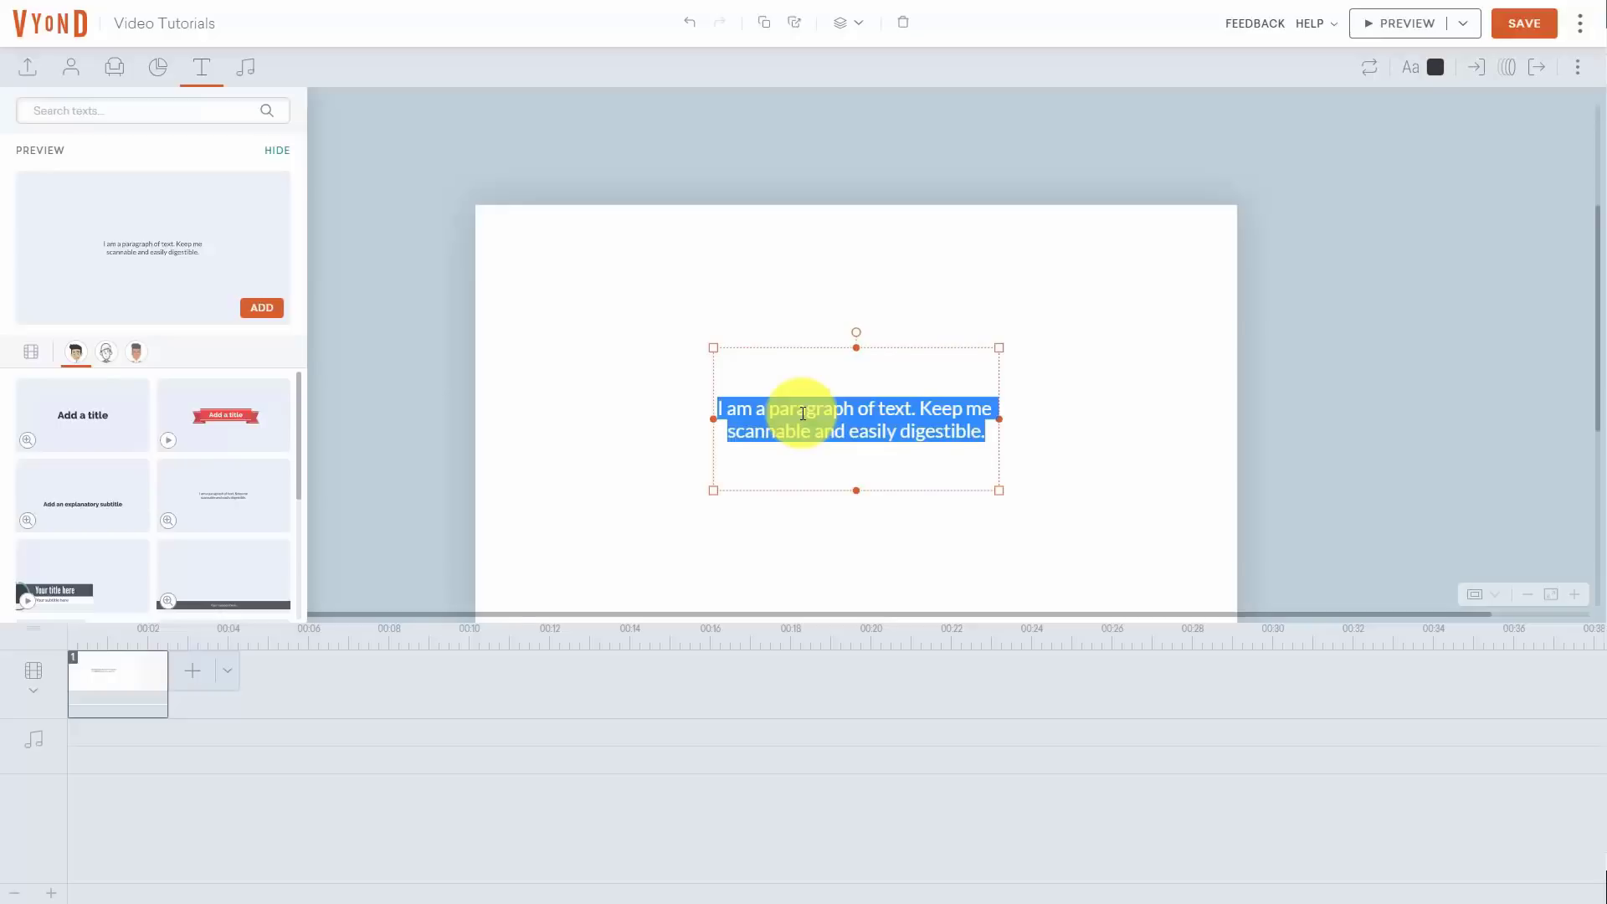
type("Now is the time for all good men to come to the aid of their country.")
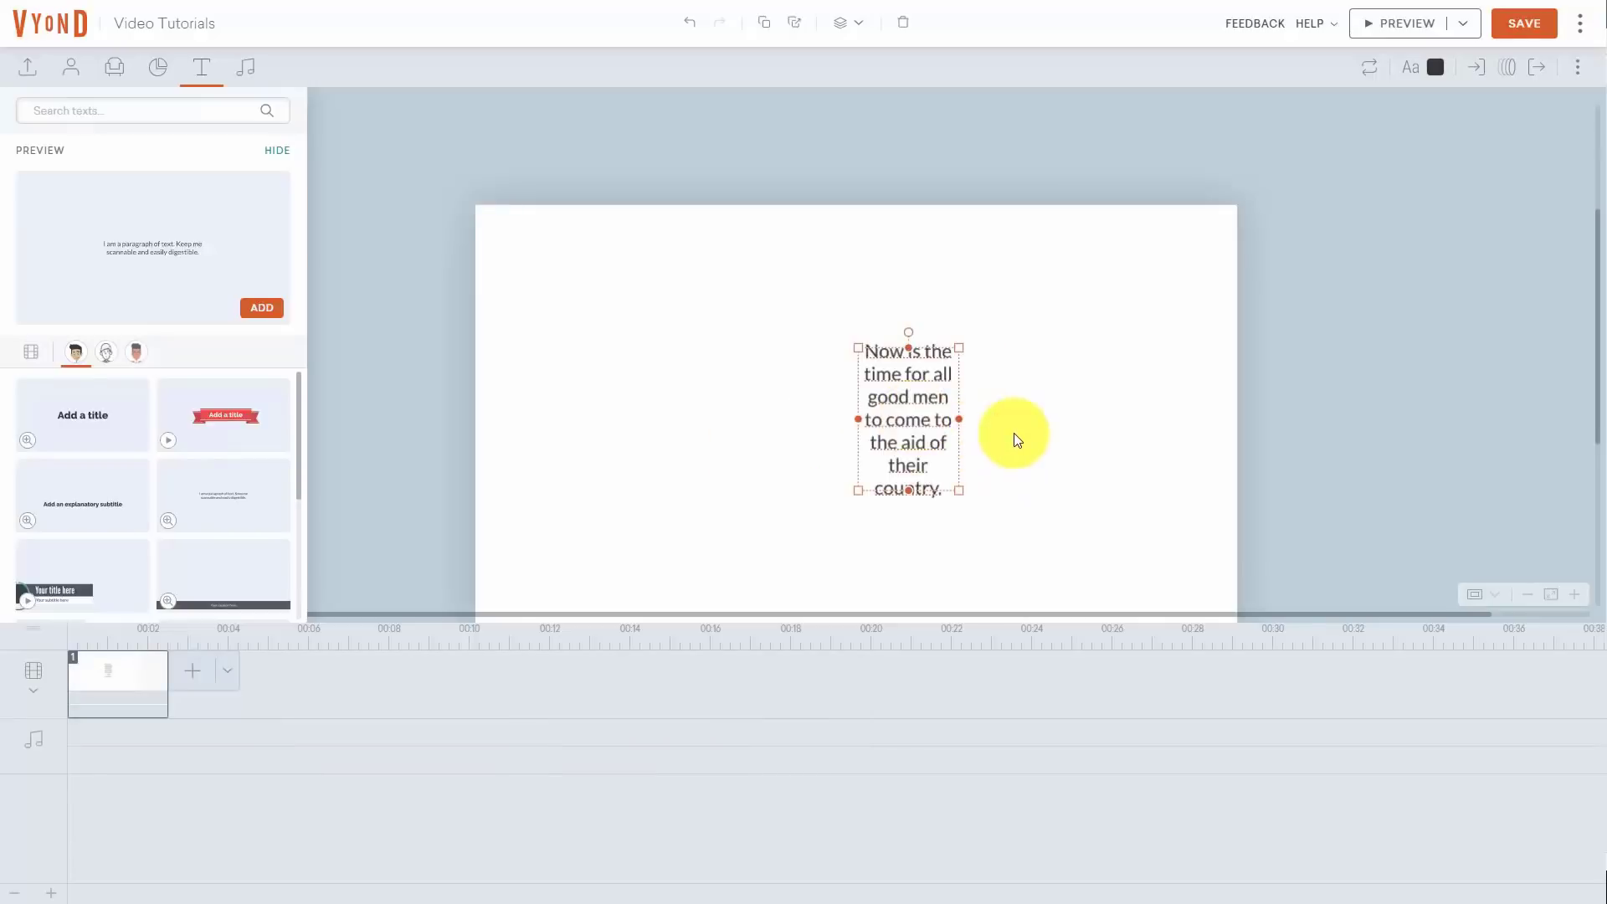
Move the paragraph text to the scene's upper left and enlarge its text box
left_click_drag(912, 382, 521, 257)
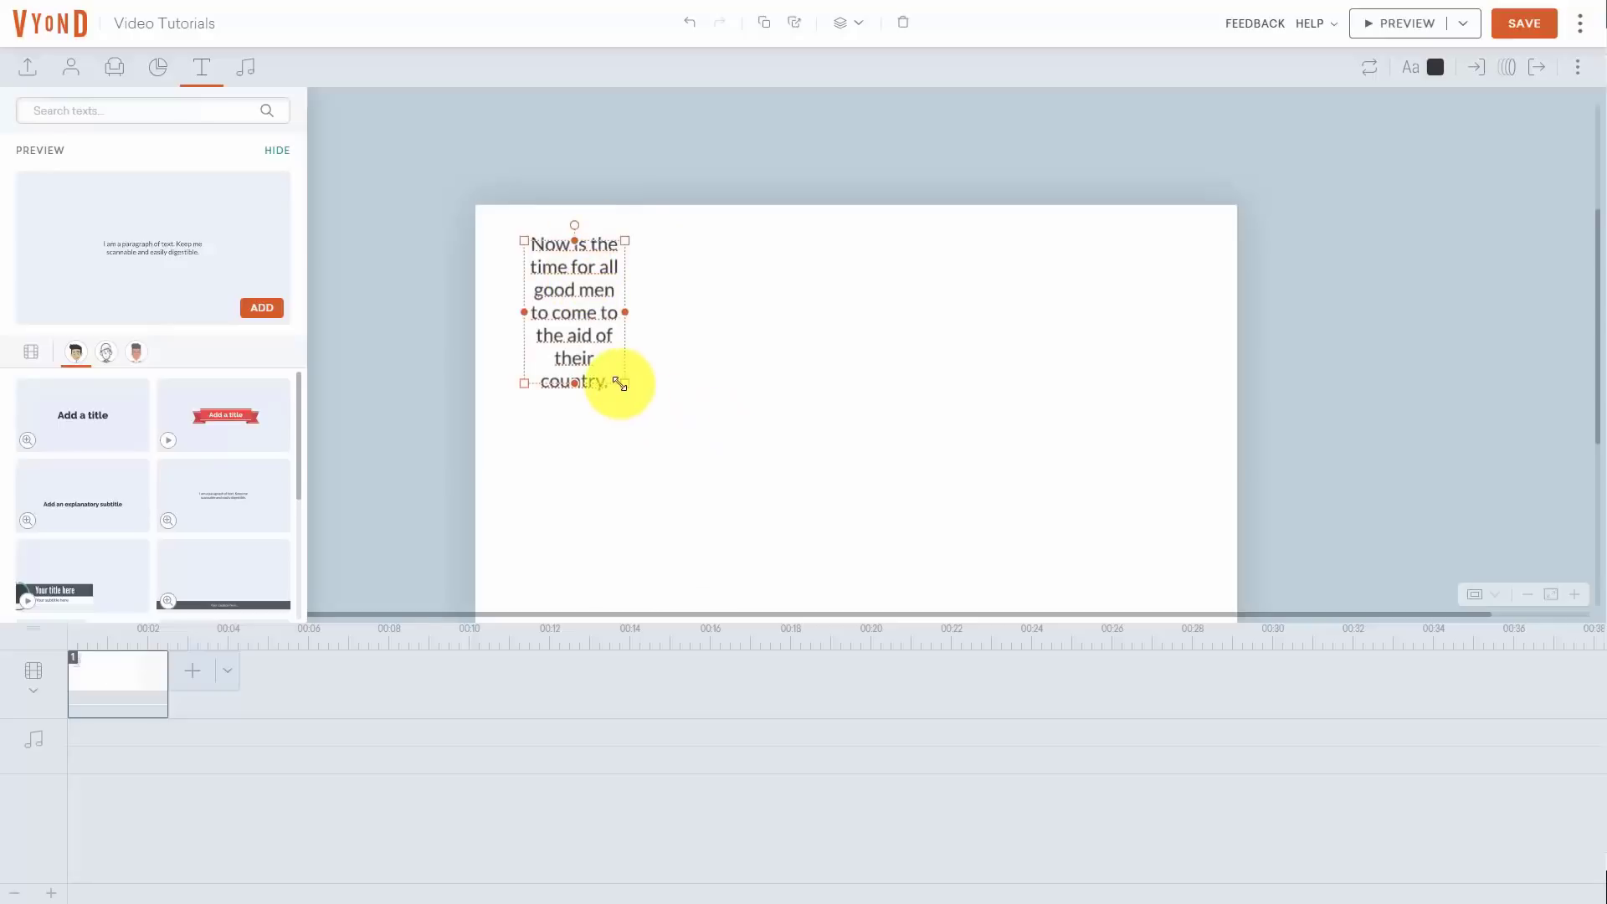
left_click_drag(626, 385, 705, 442)
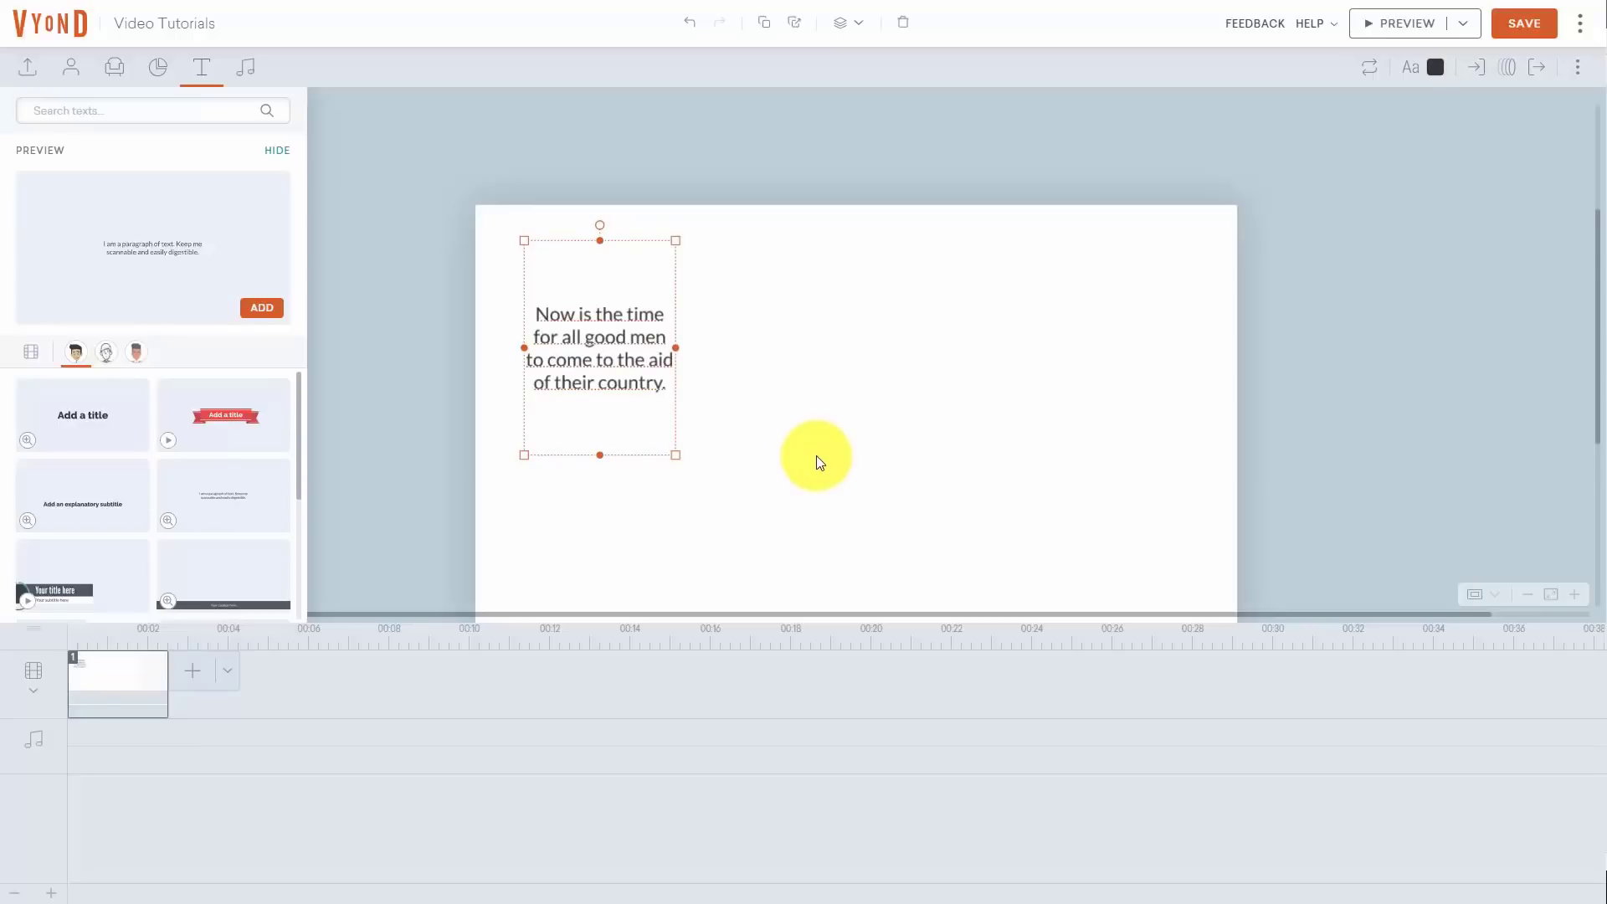
Open the text color options for the whole paragraph, and close them again
double_click(540, 312)
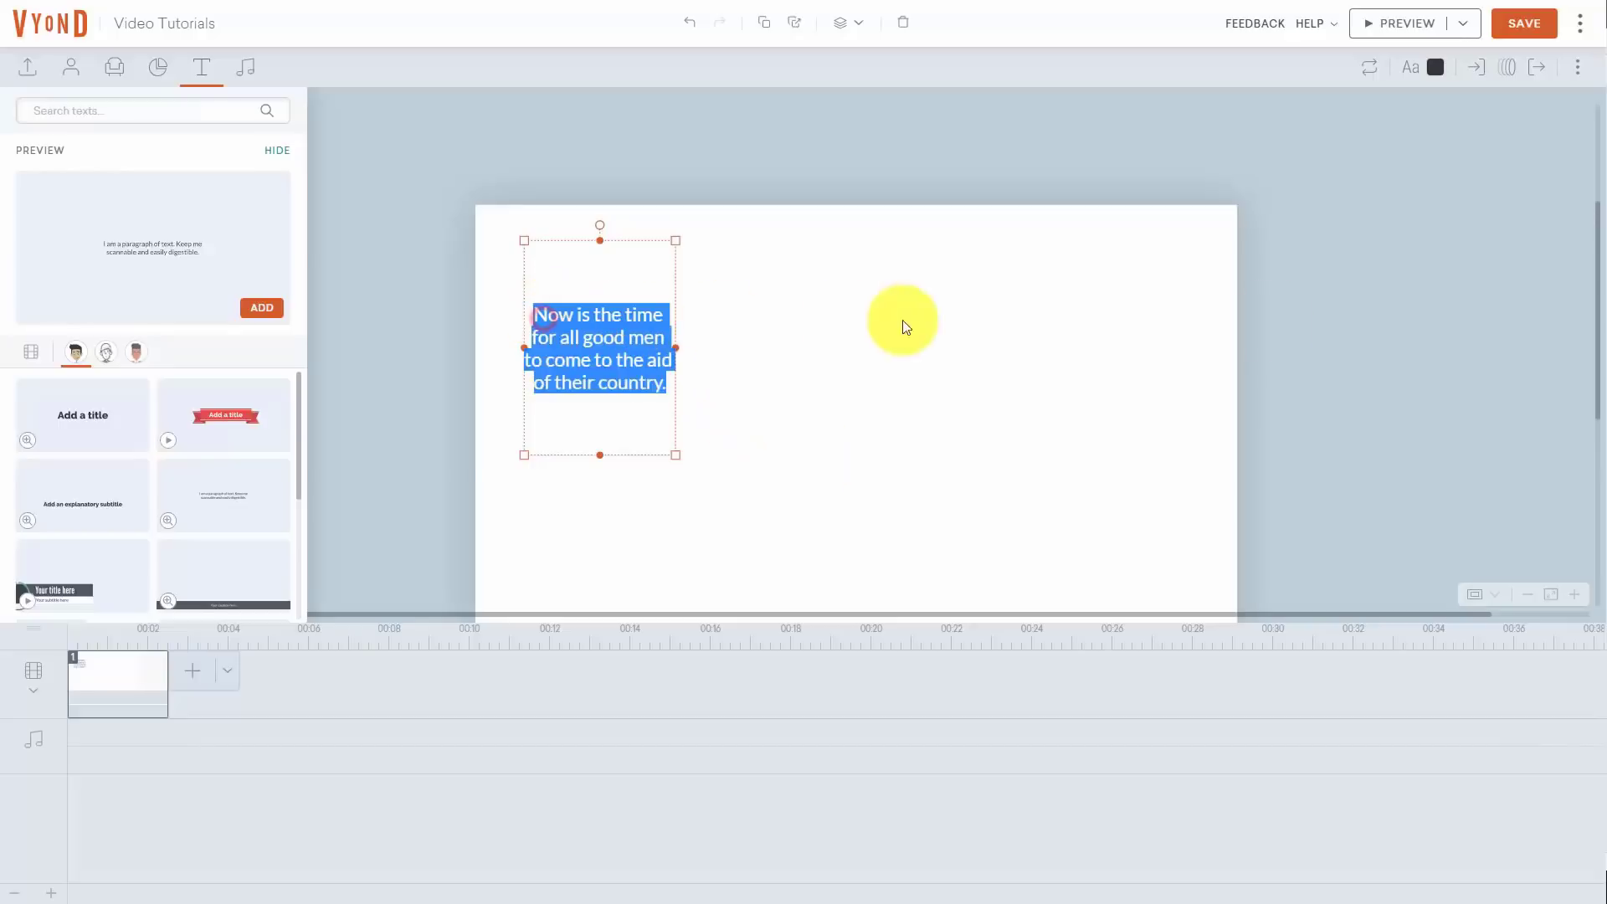
left_click(1436, 73)
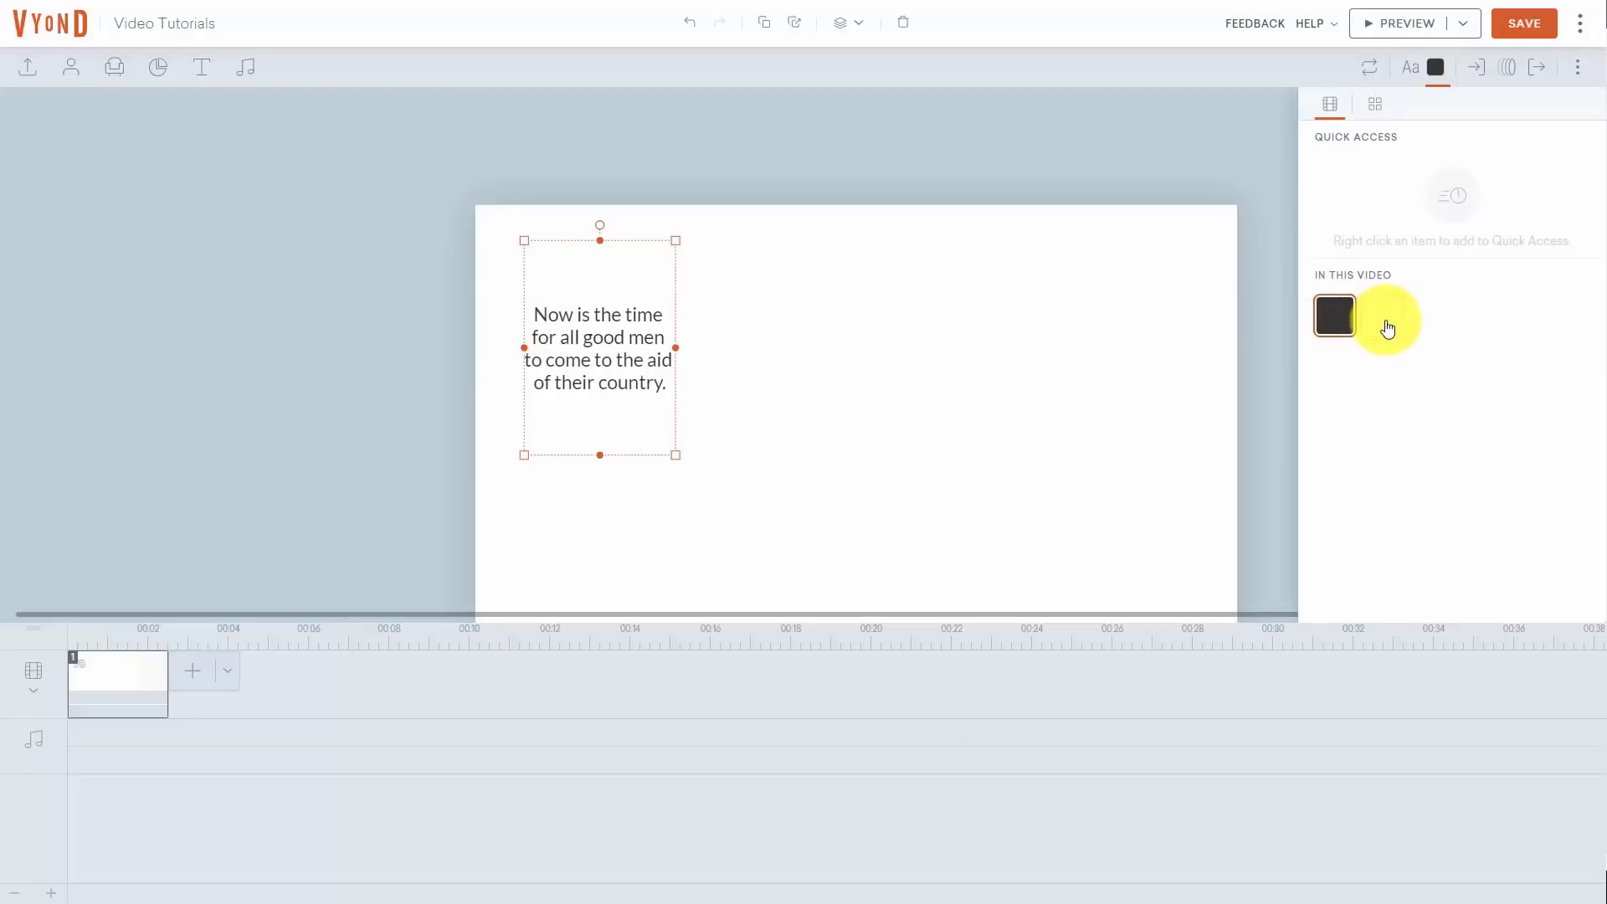
left_click(710, 284)
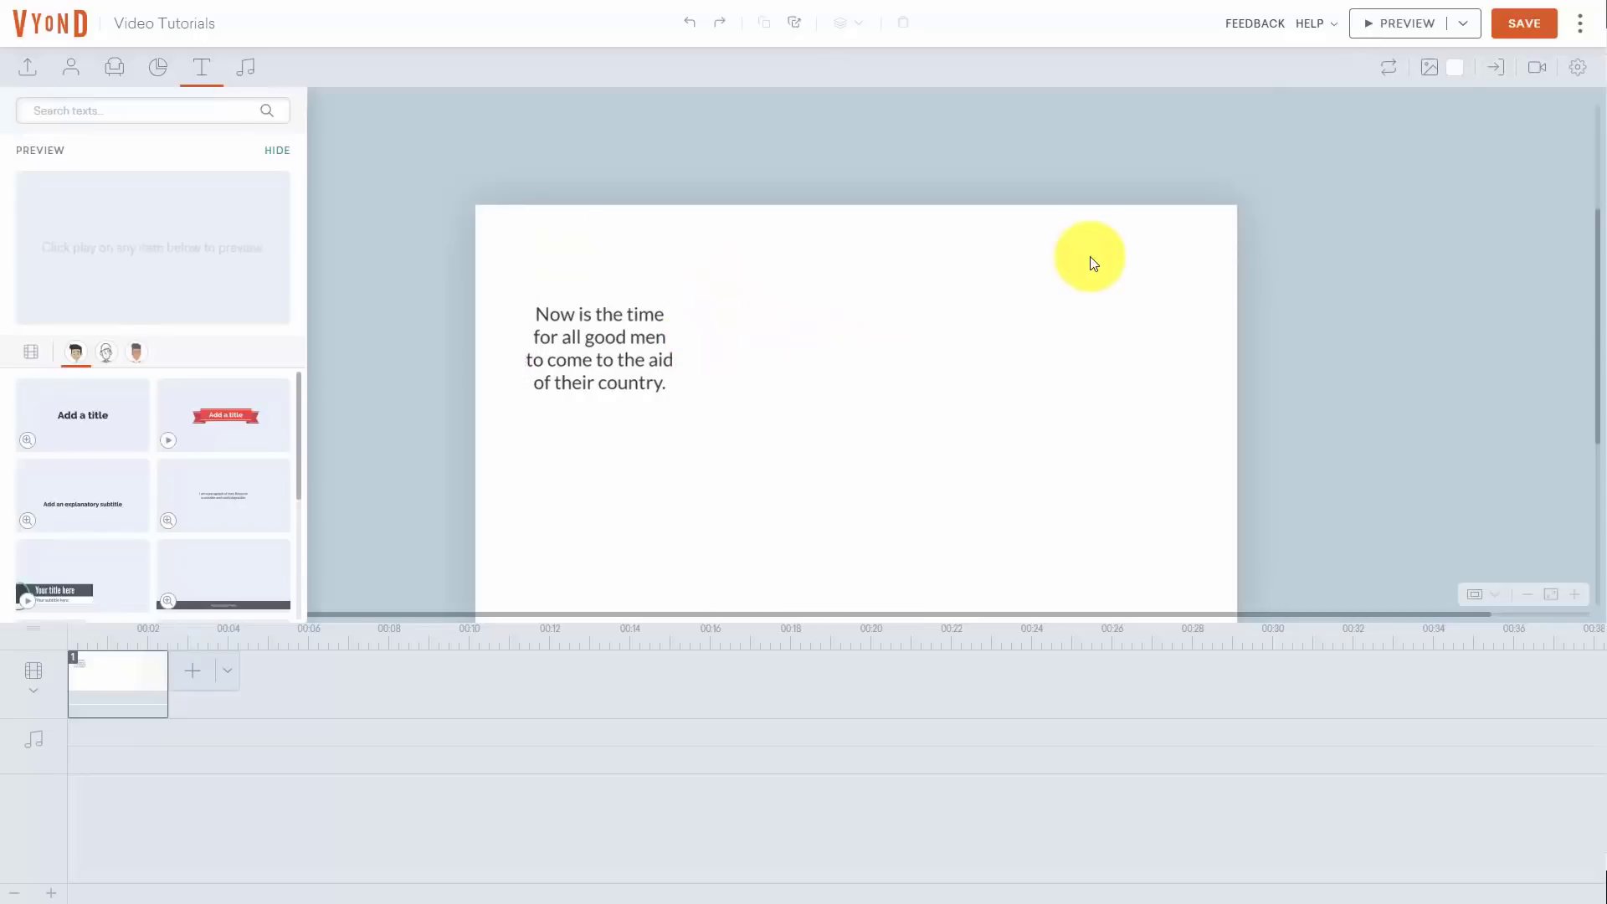
Add the red ribbon title with the text "Videos" and place it below and to the right of the paragraph
left_click(238, 419)
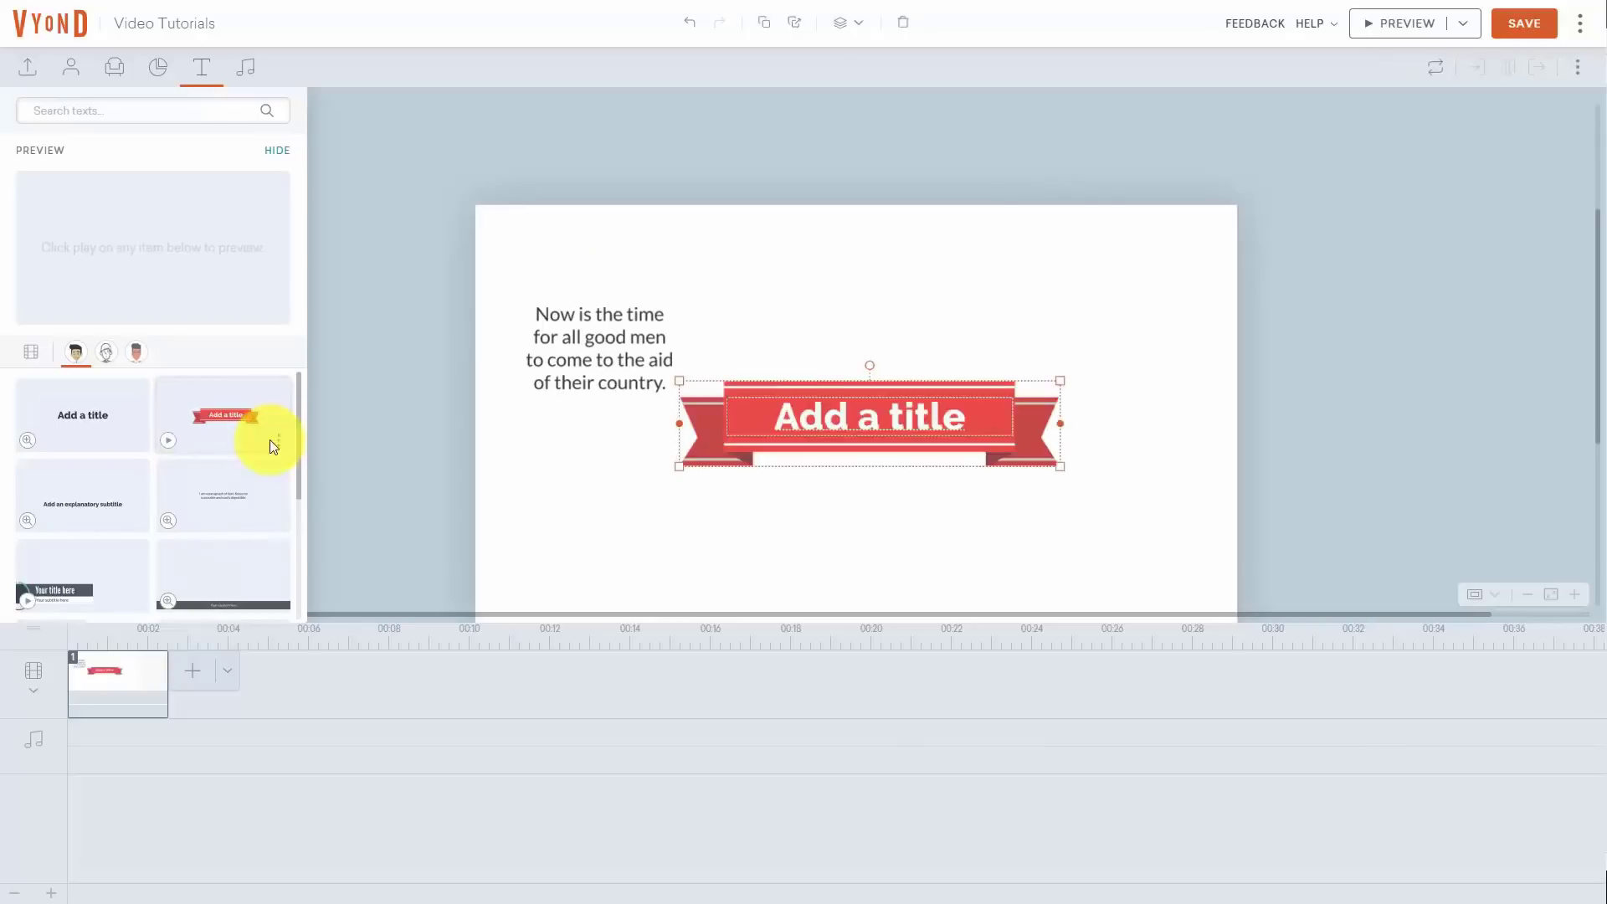
left_click_drag(818, 427, 869, 276)
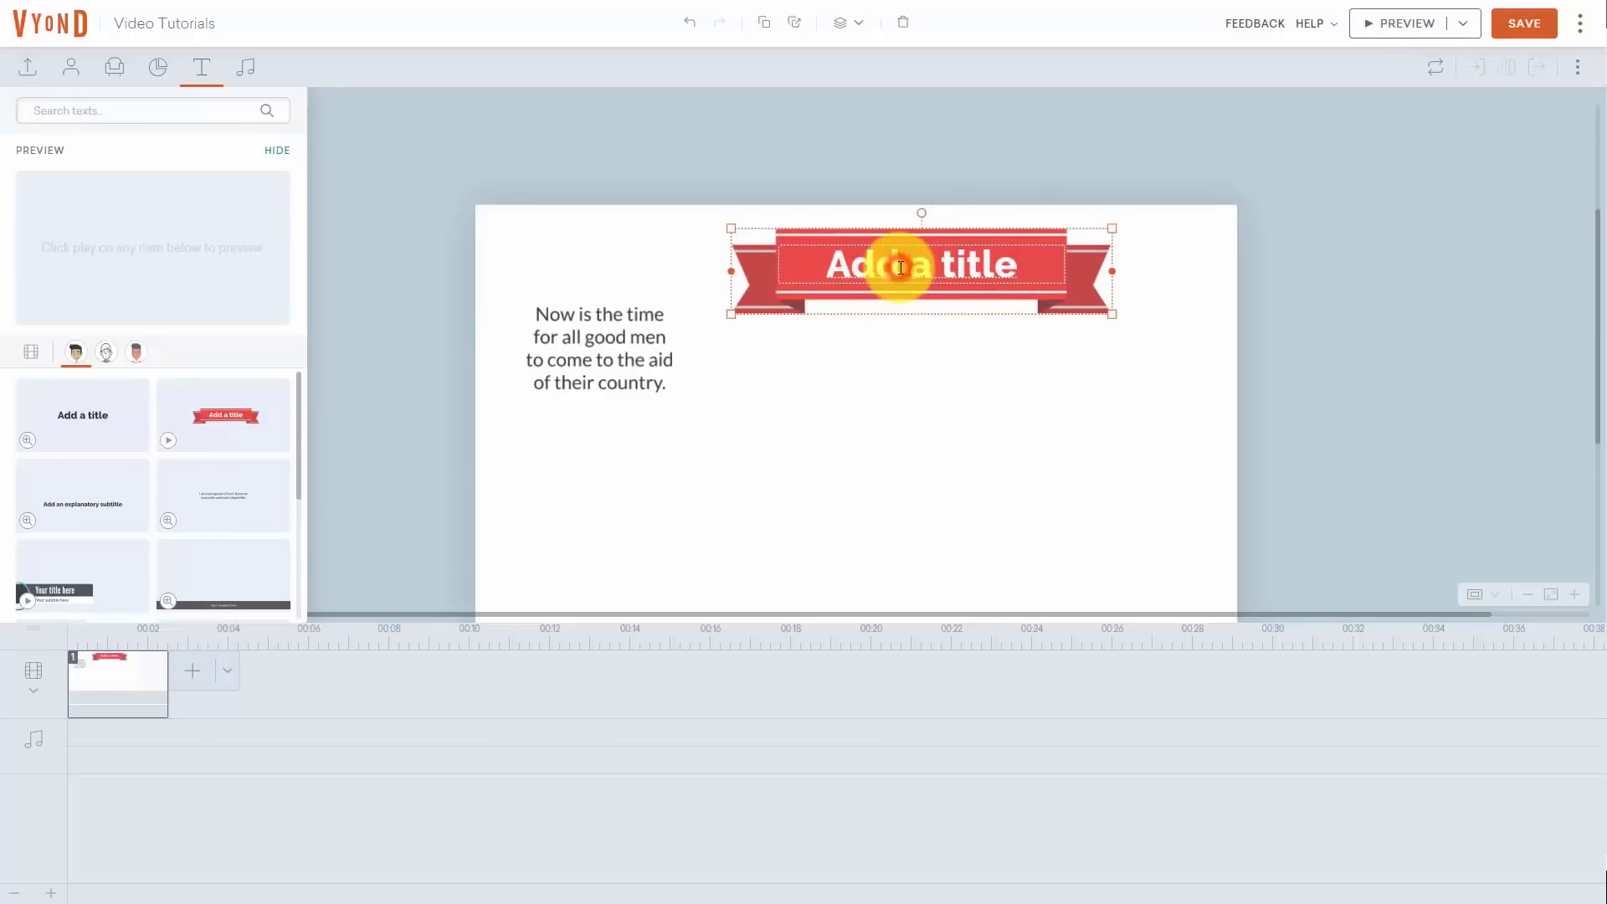
double_click(900, 268)
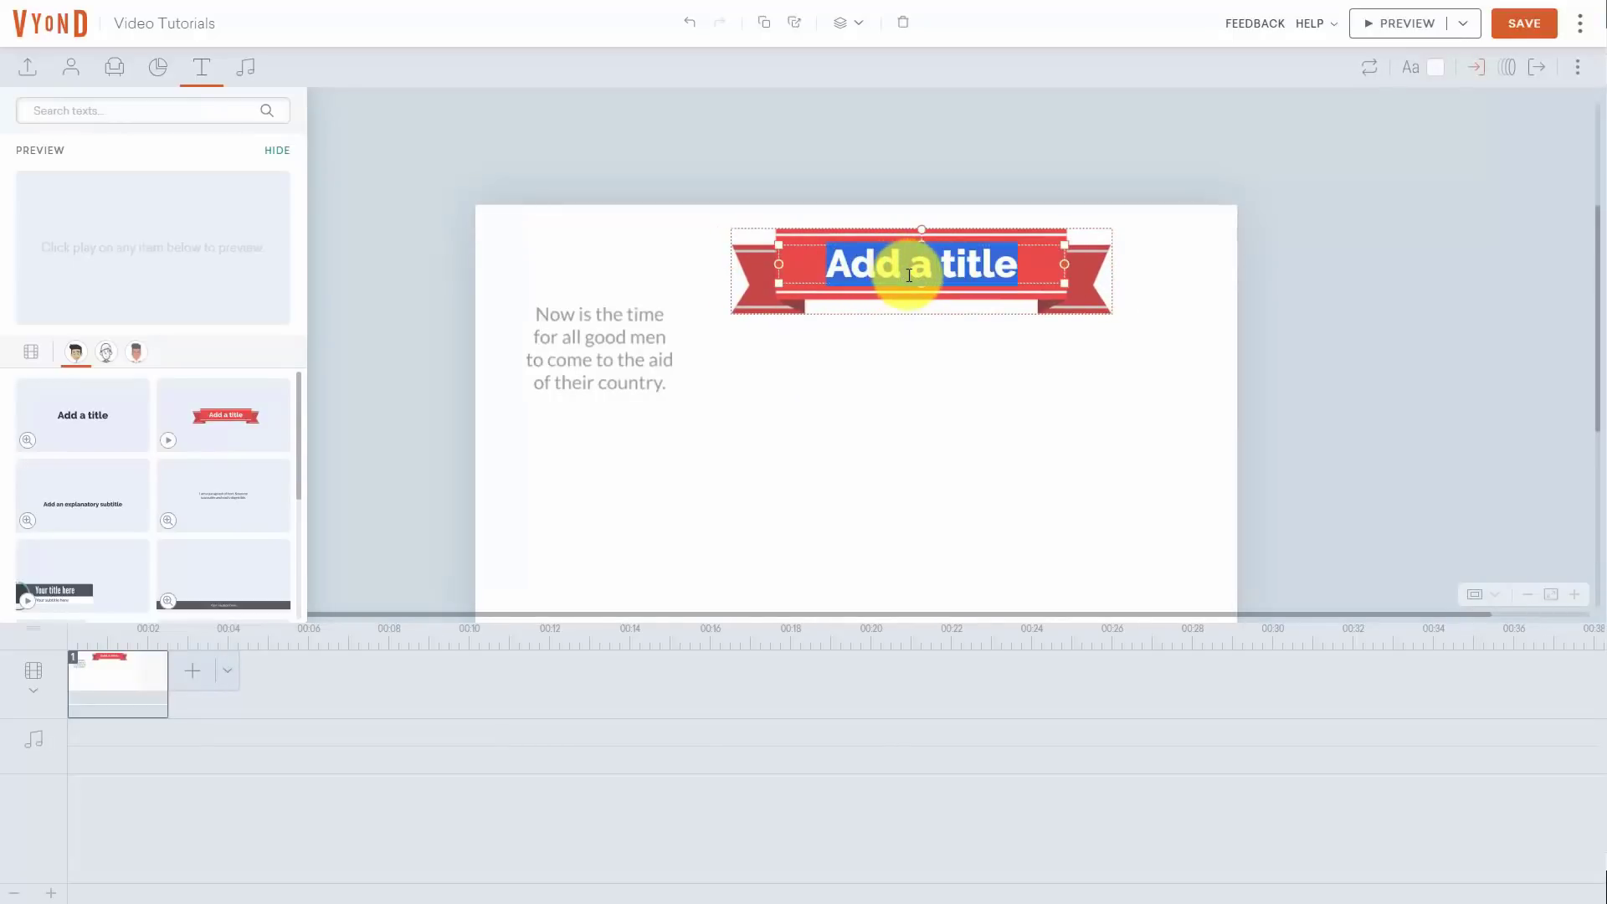
type("Videos")
left_click(976, 485)
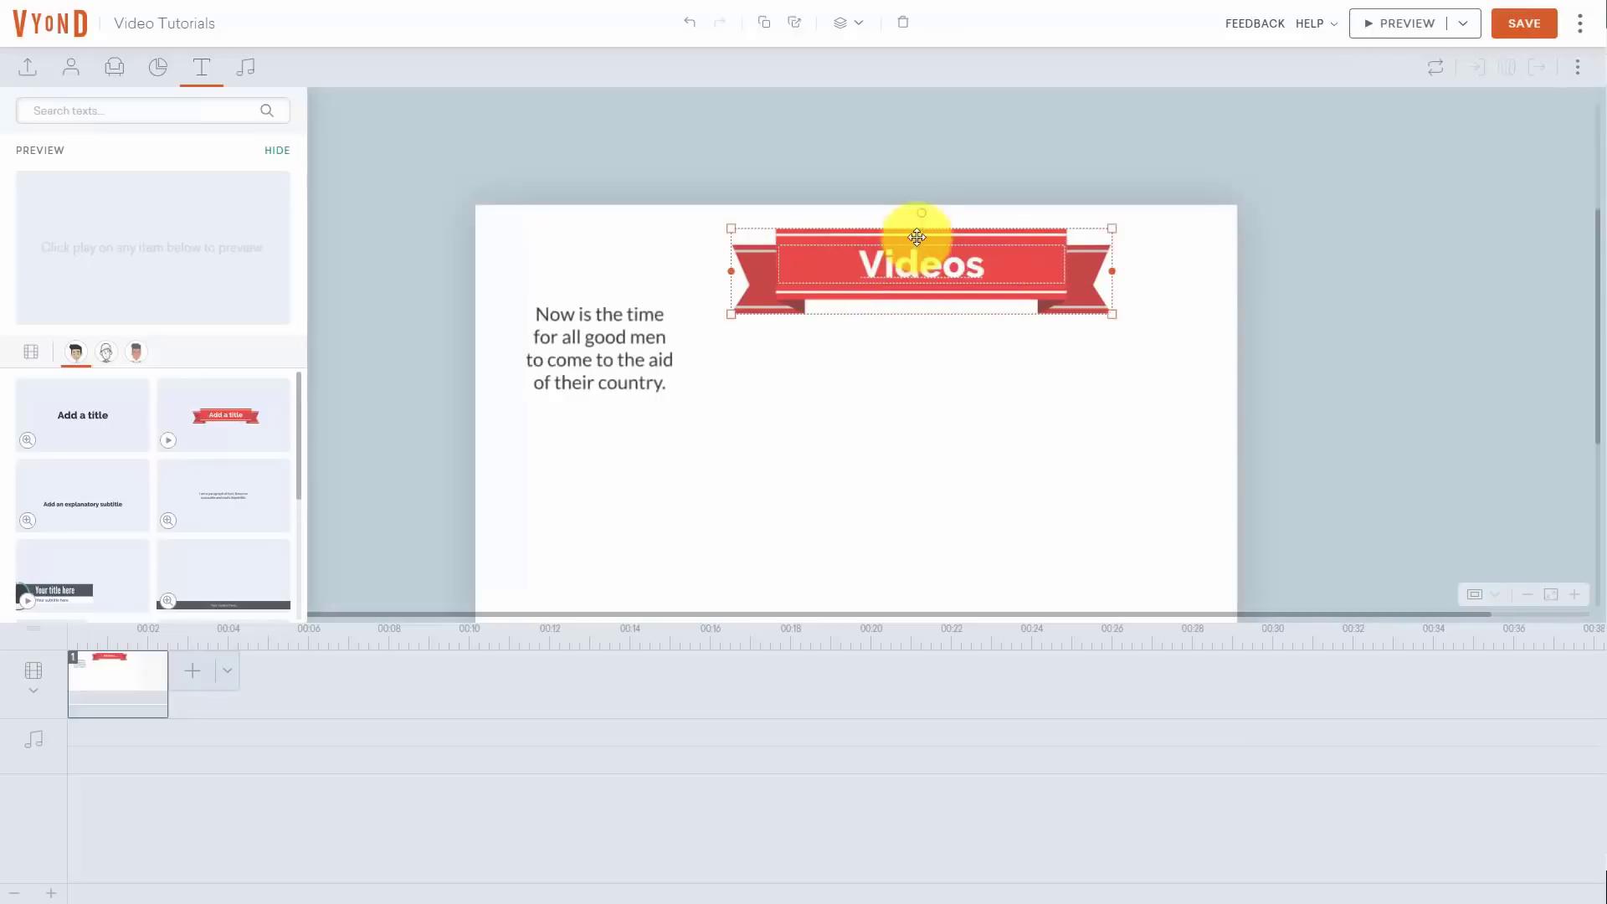
left_click_drag(869, 240, 925, 460)
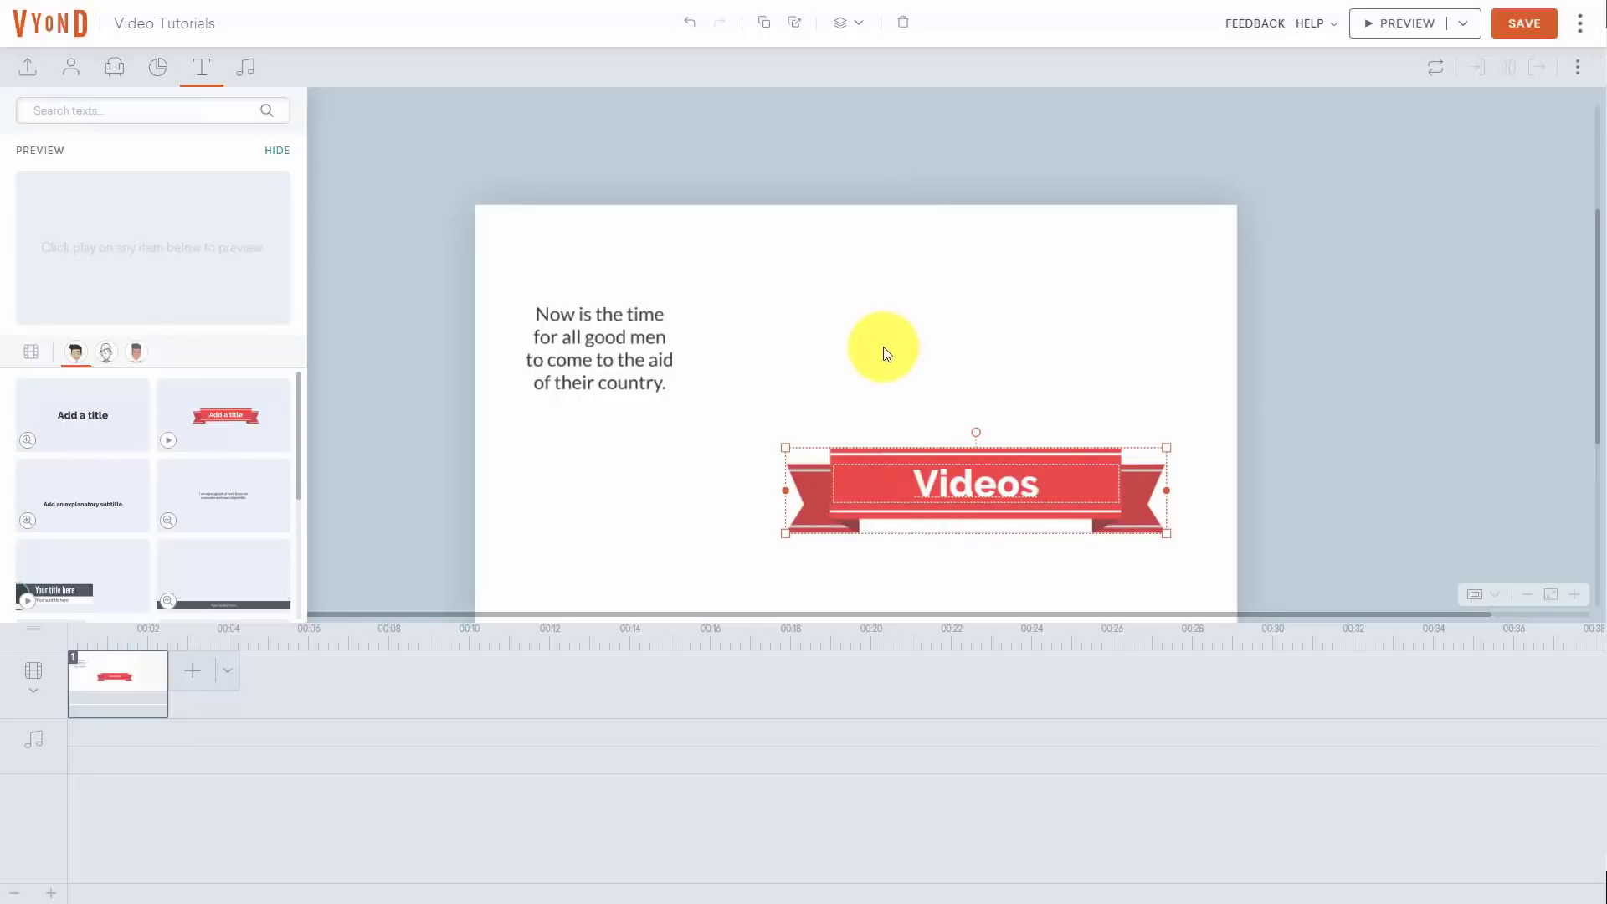
Save the video with the two text elements, and preview the scene
left_click(1527, 23)
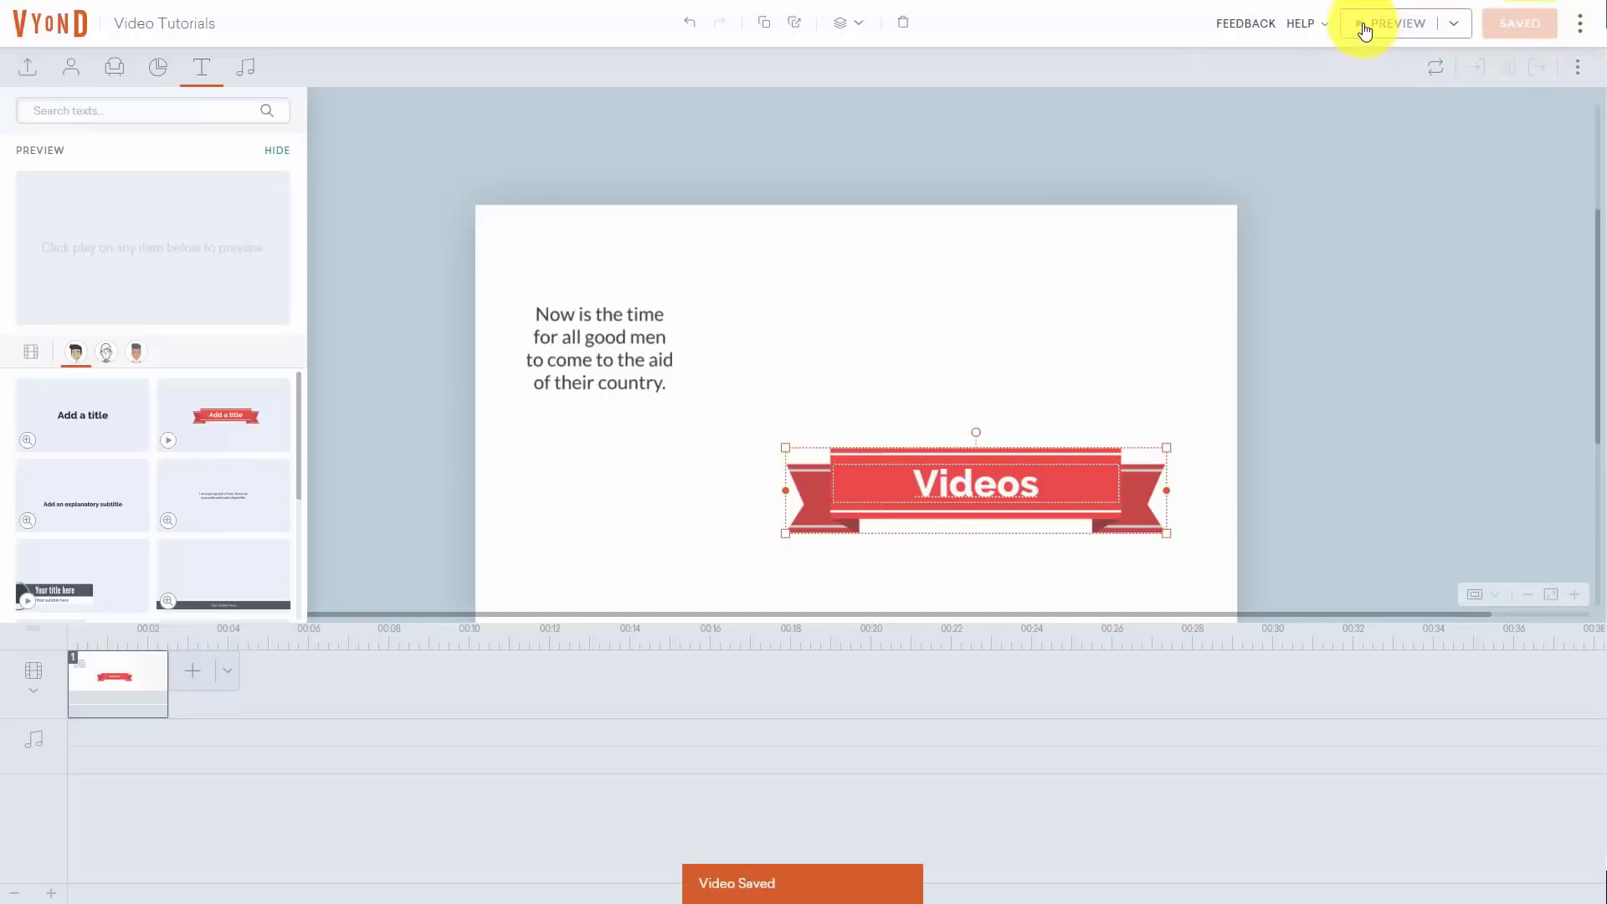
left_click(1364, 31)
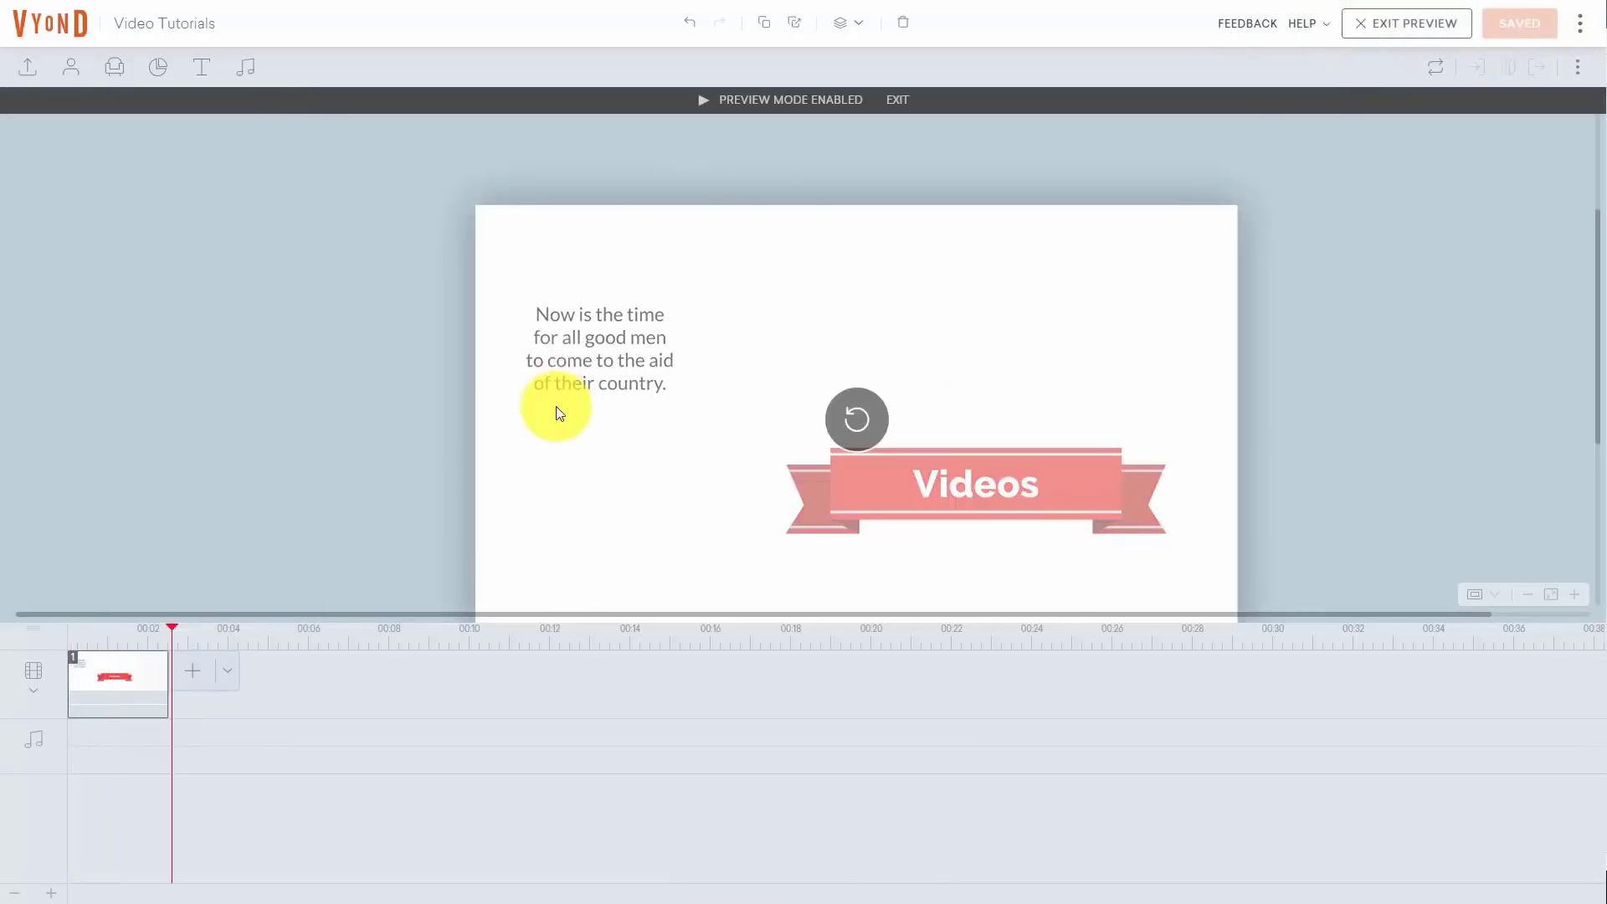
left_click(650, 448)
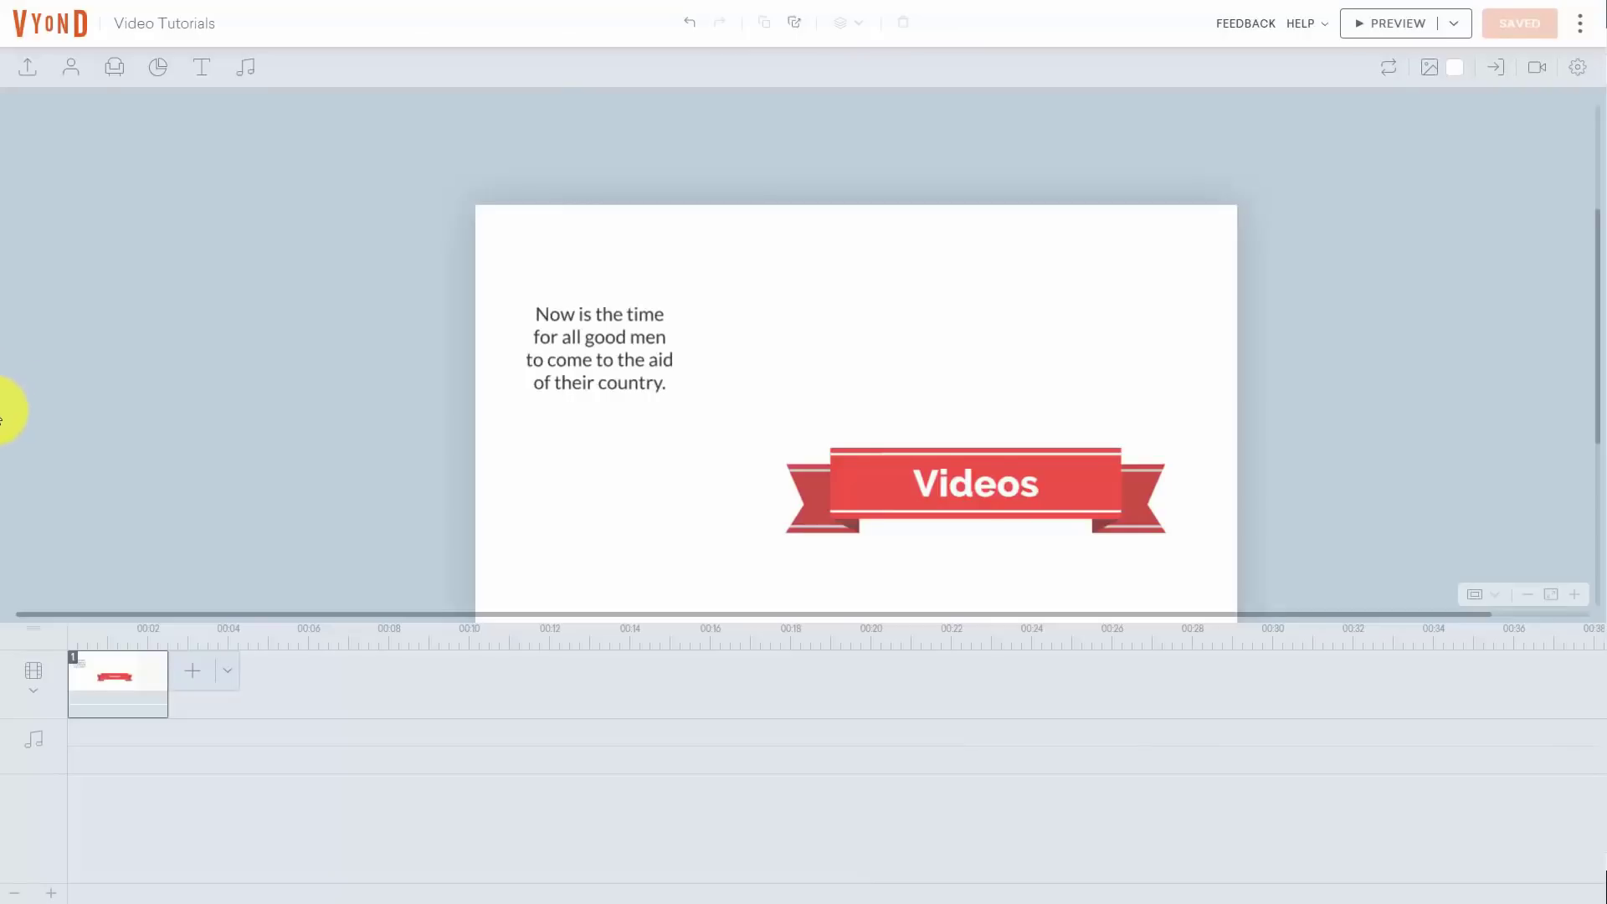
Give the paragraph text the Split - Vertical enter effect
left_click(593, 337)
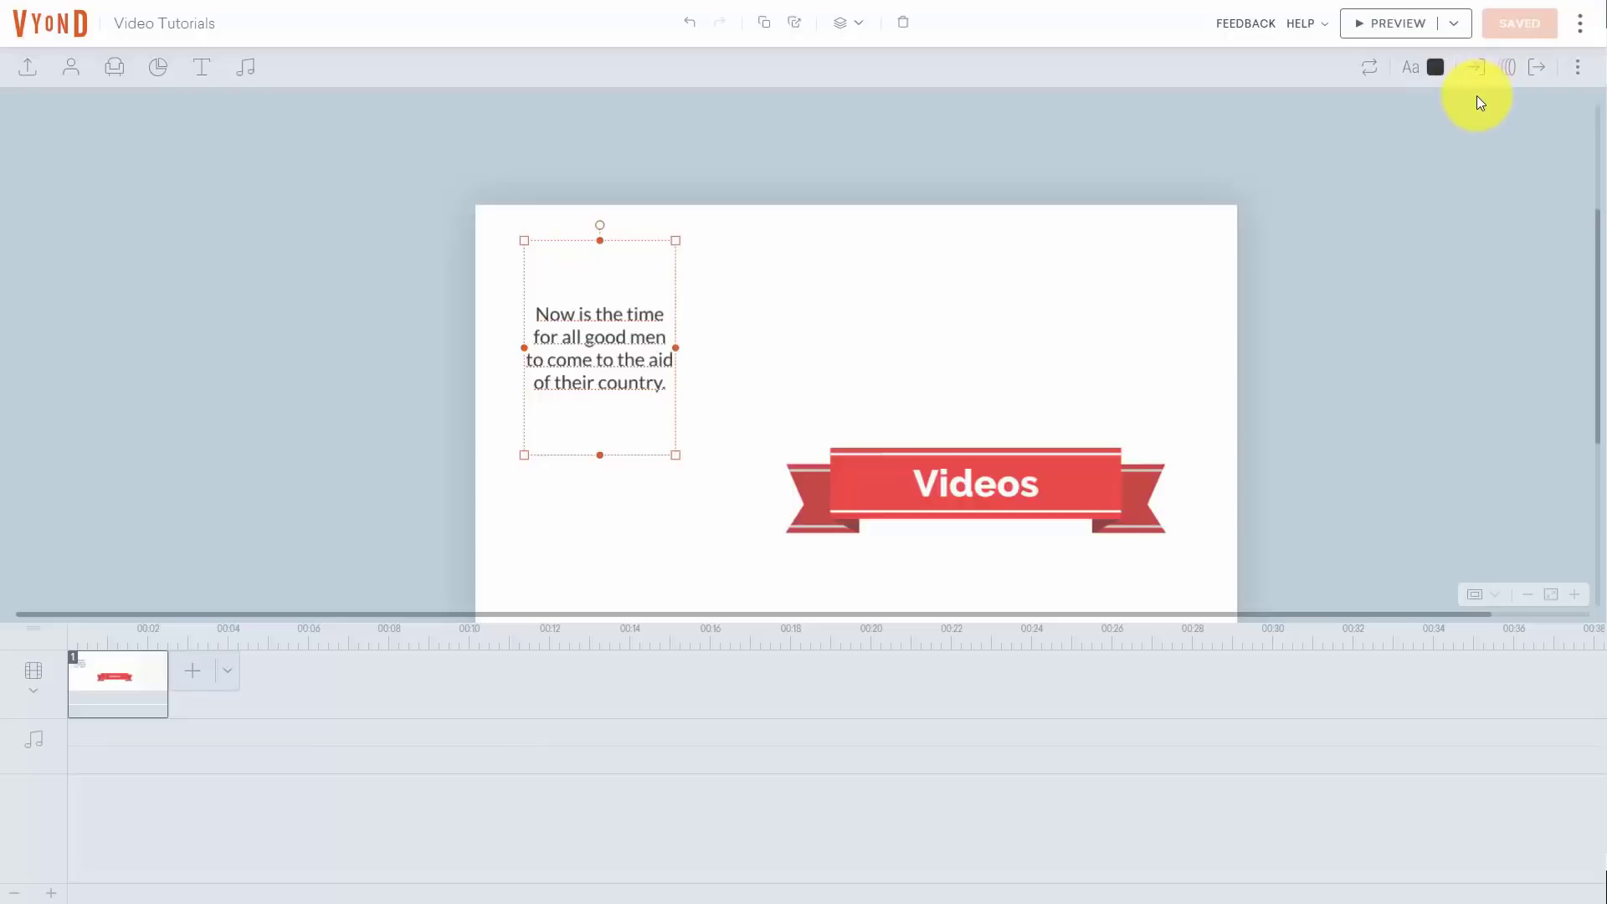
left_click(1476, 69)
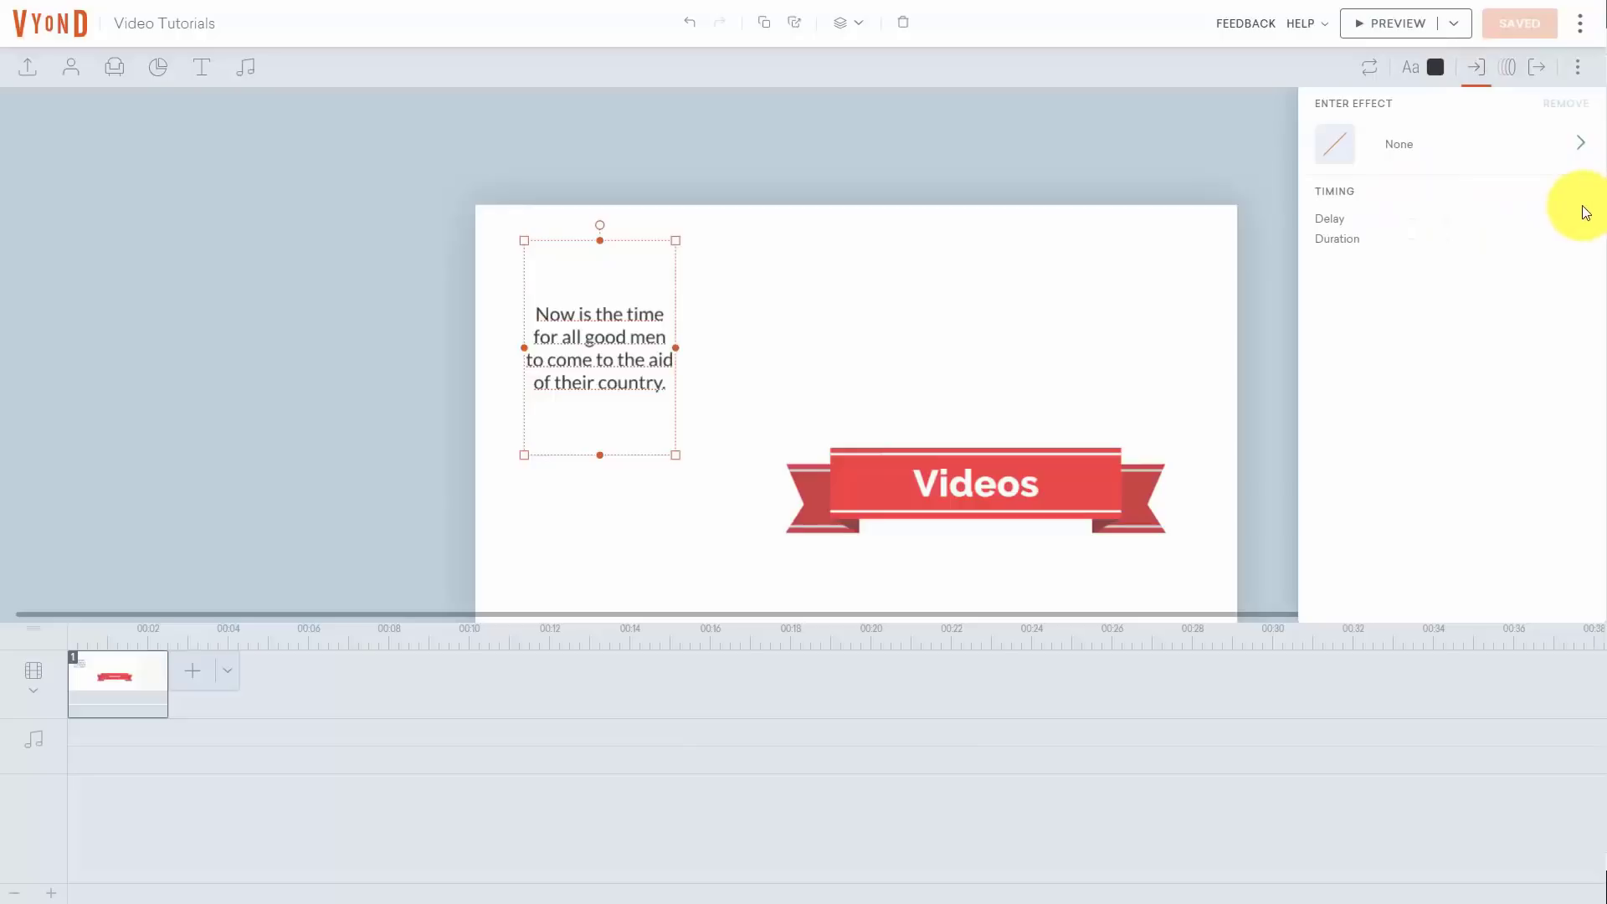
left_click(1579, 147)
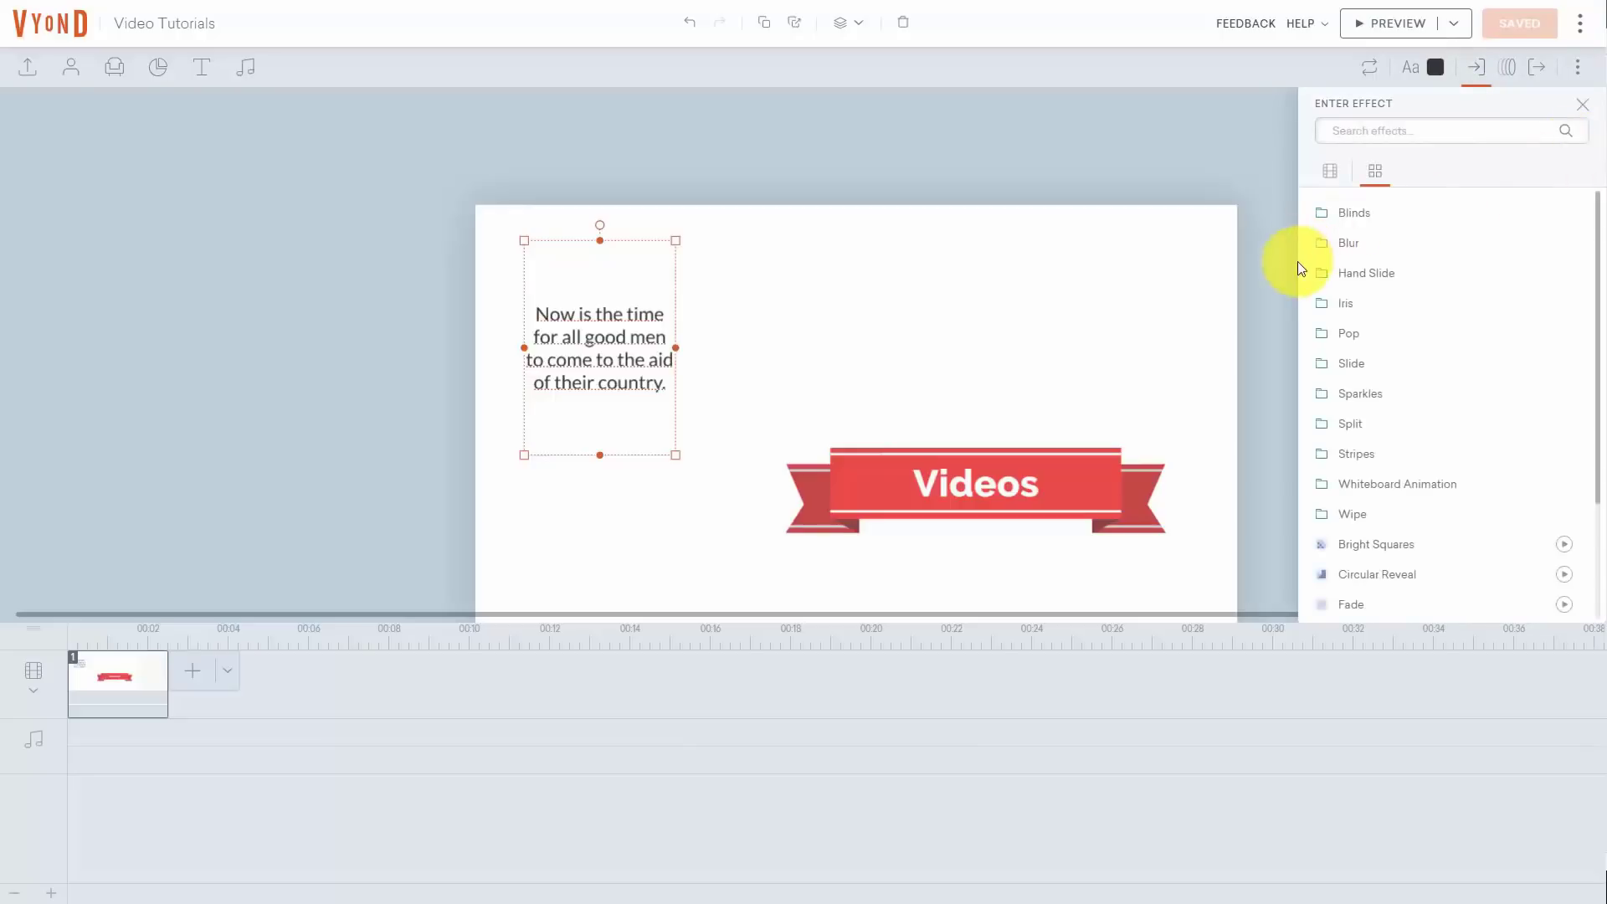
scroll(1418, 331, "down", 1)
scroll(1419, 335, "down", 1)
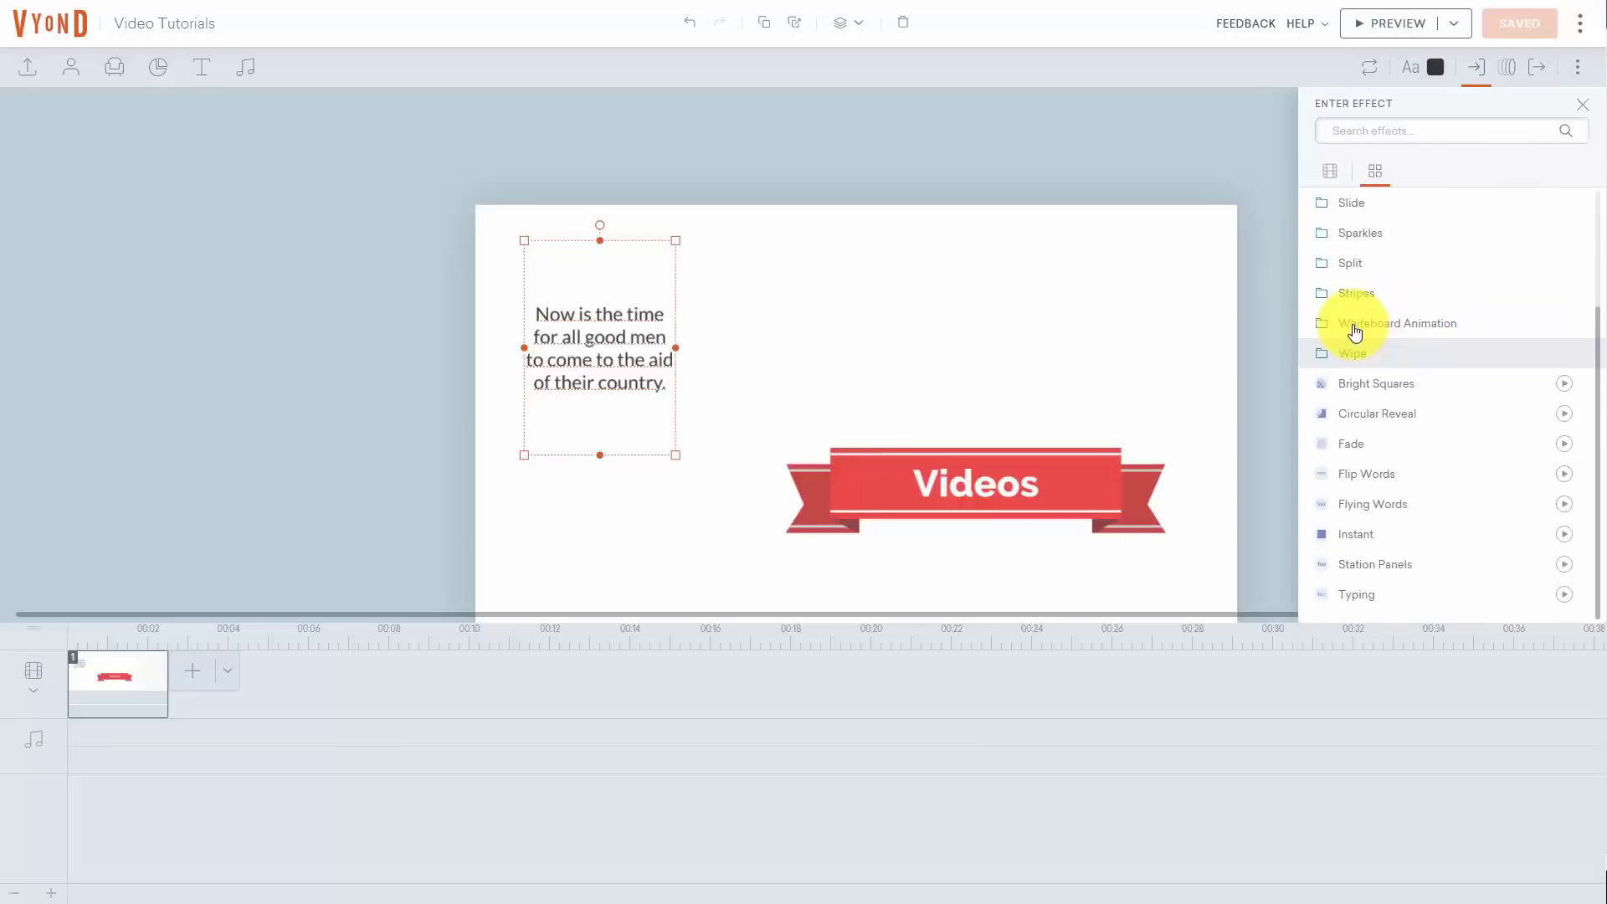
left_click(1353, 268)
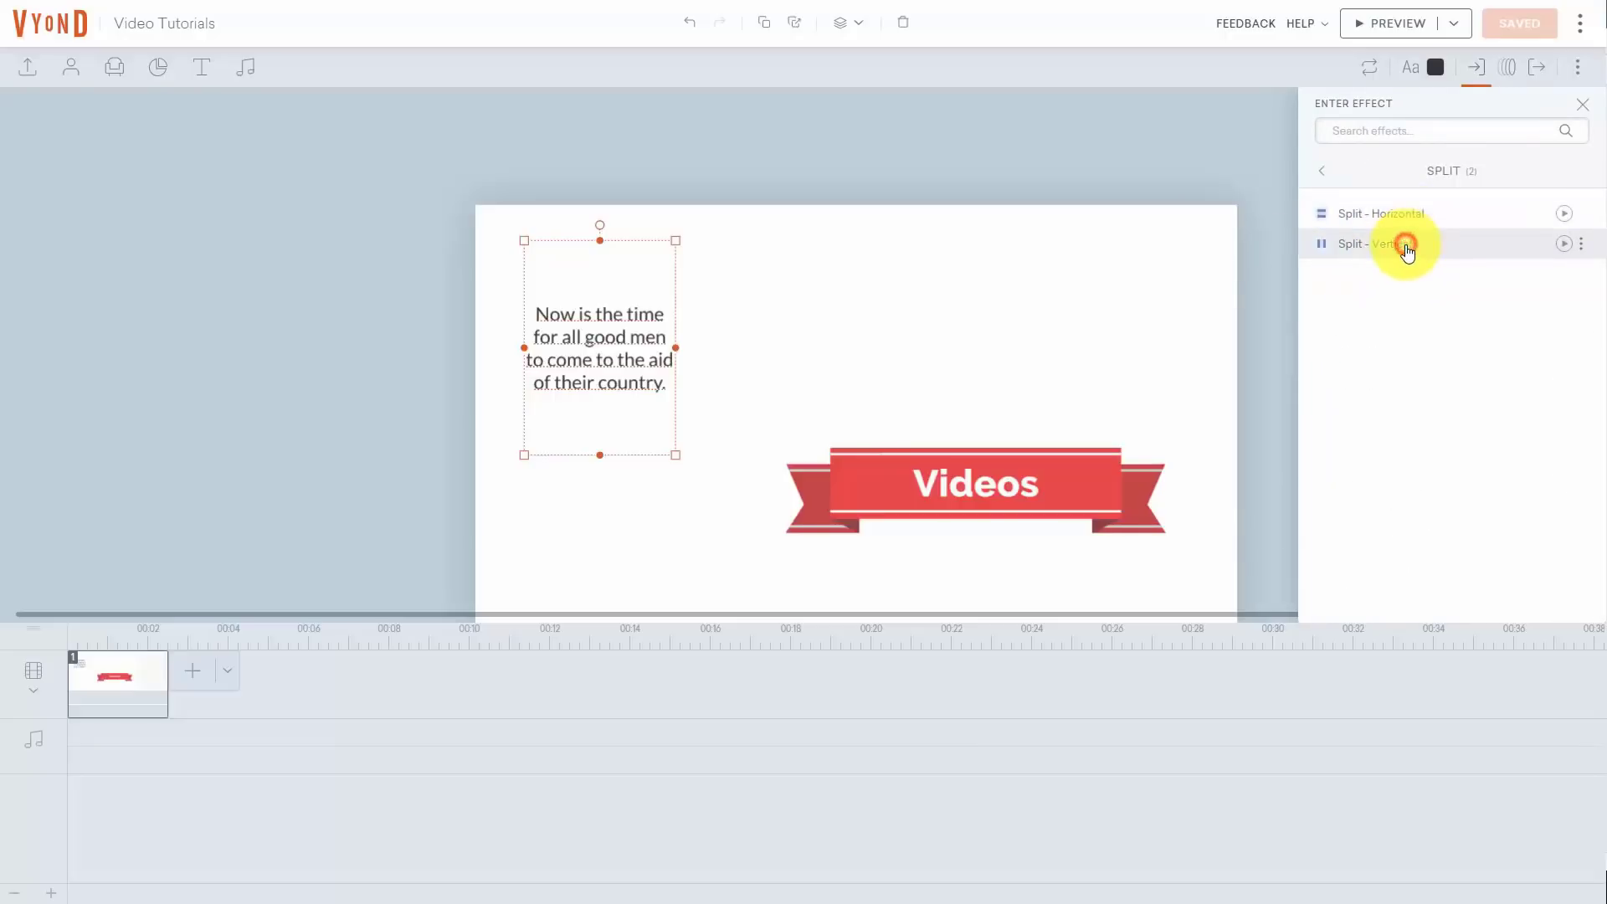
left_click(1409, 251)
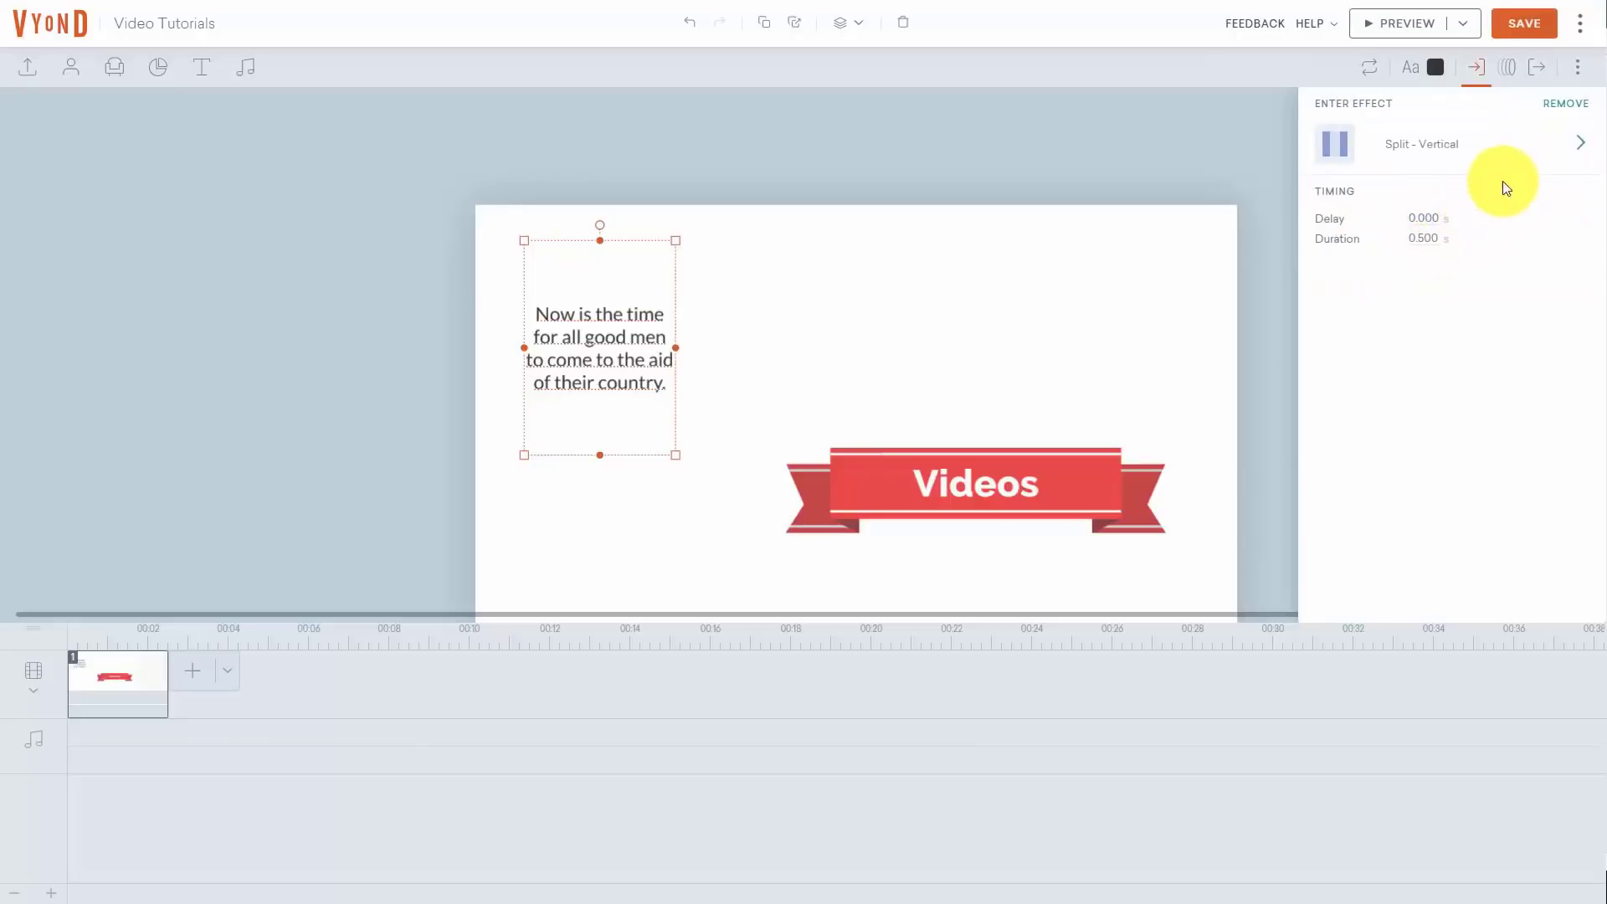
Save the video with the paragraph's enter effect, preview it, and return to editing
left_click(1520, 23)
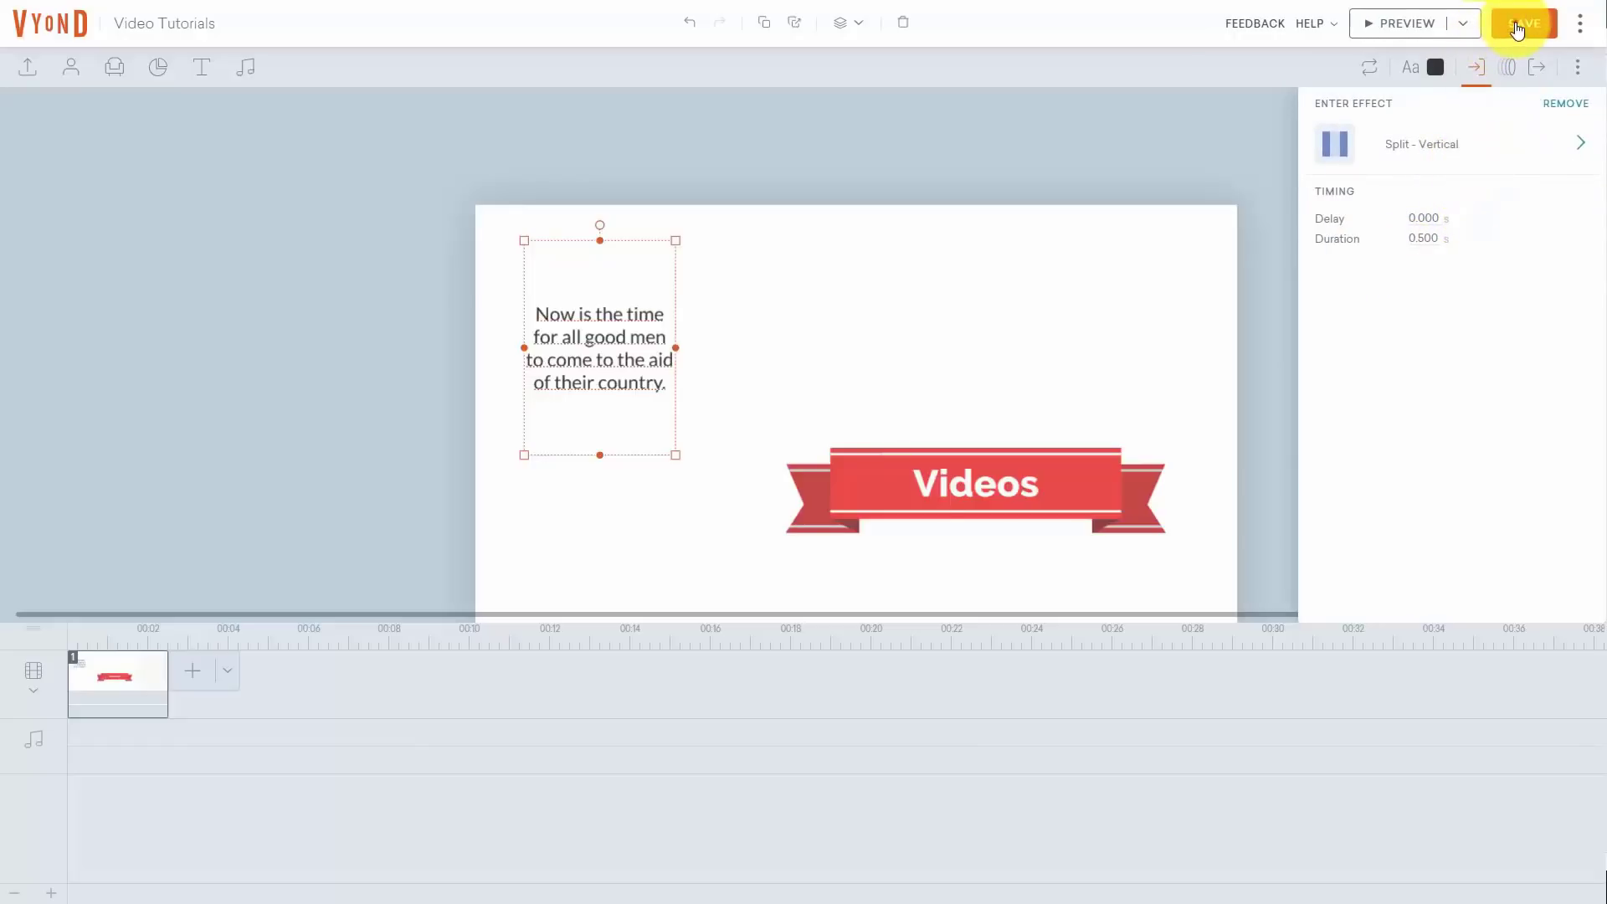
left_click(1384, 34)
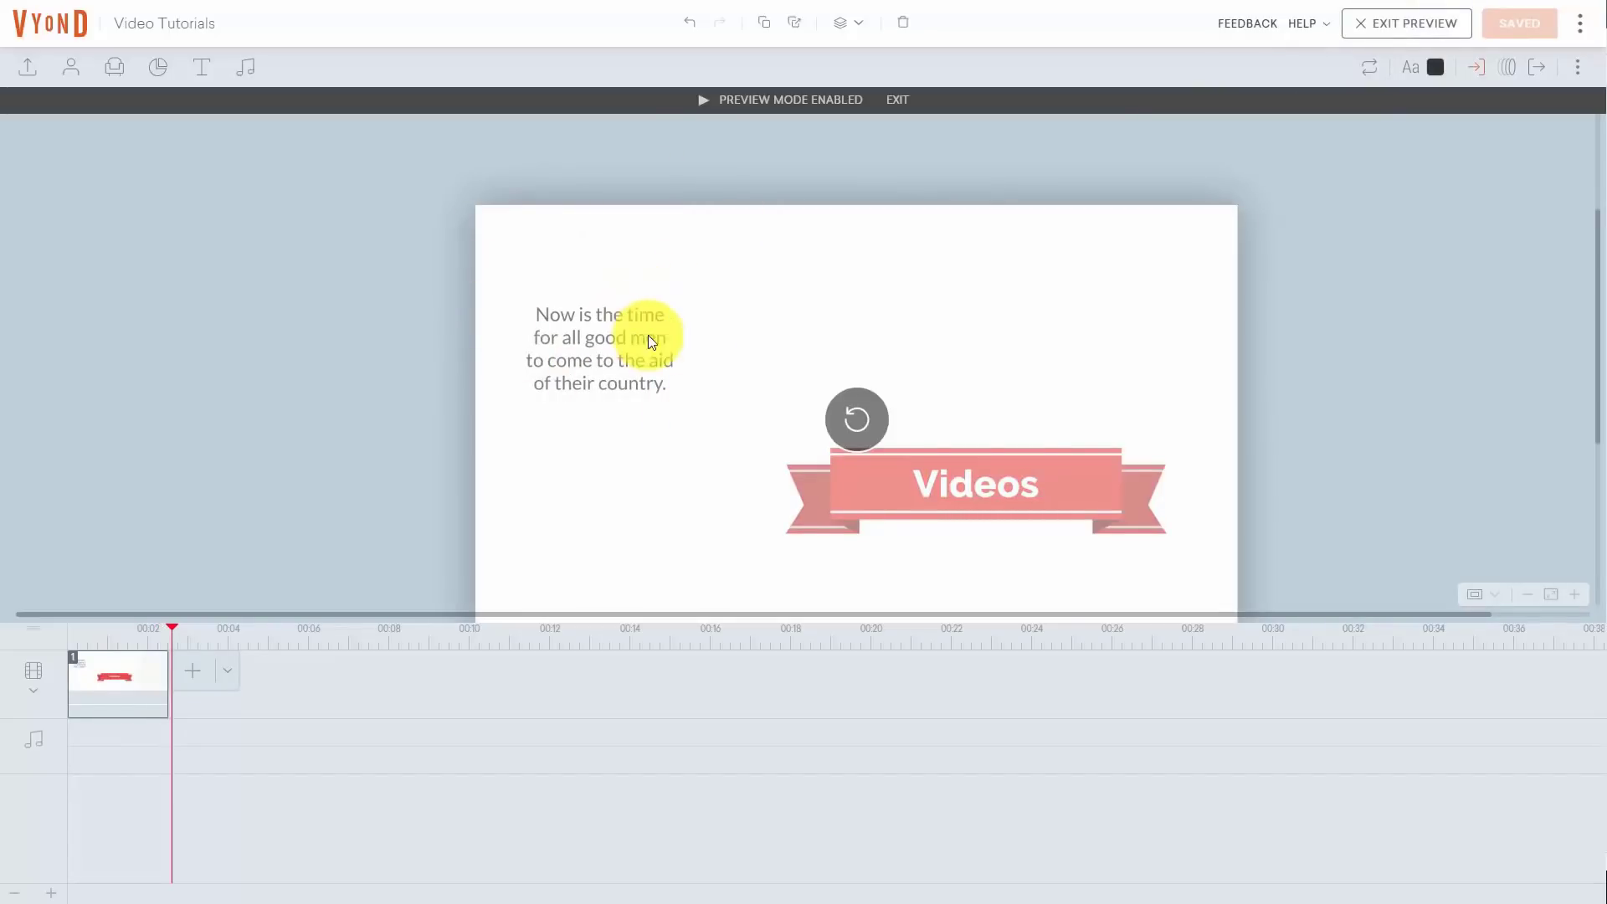
left_click(899, 98)
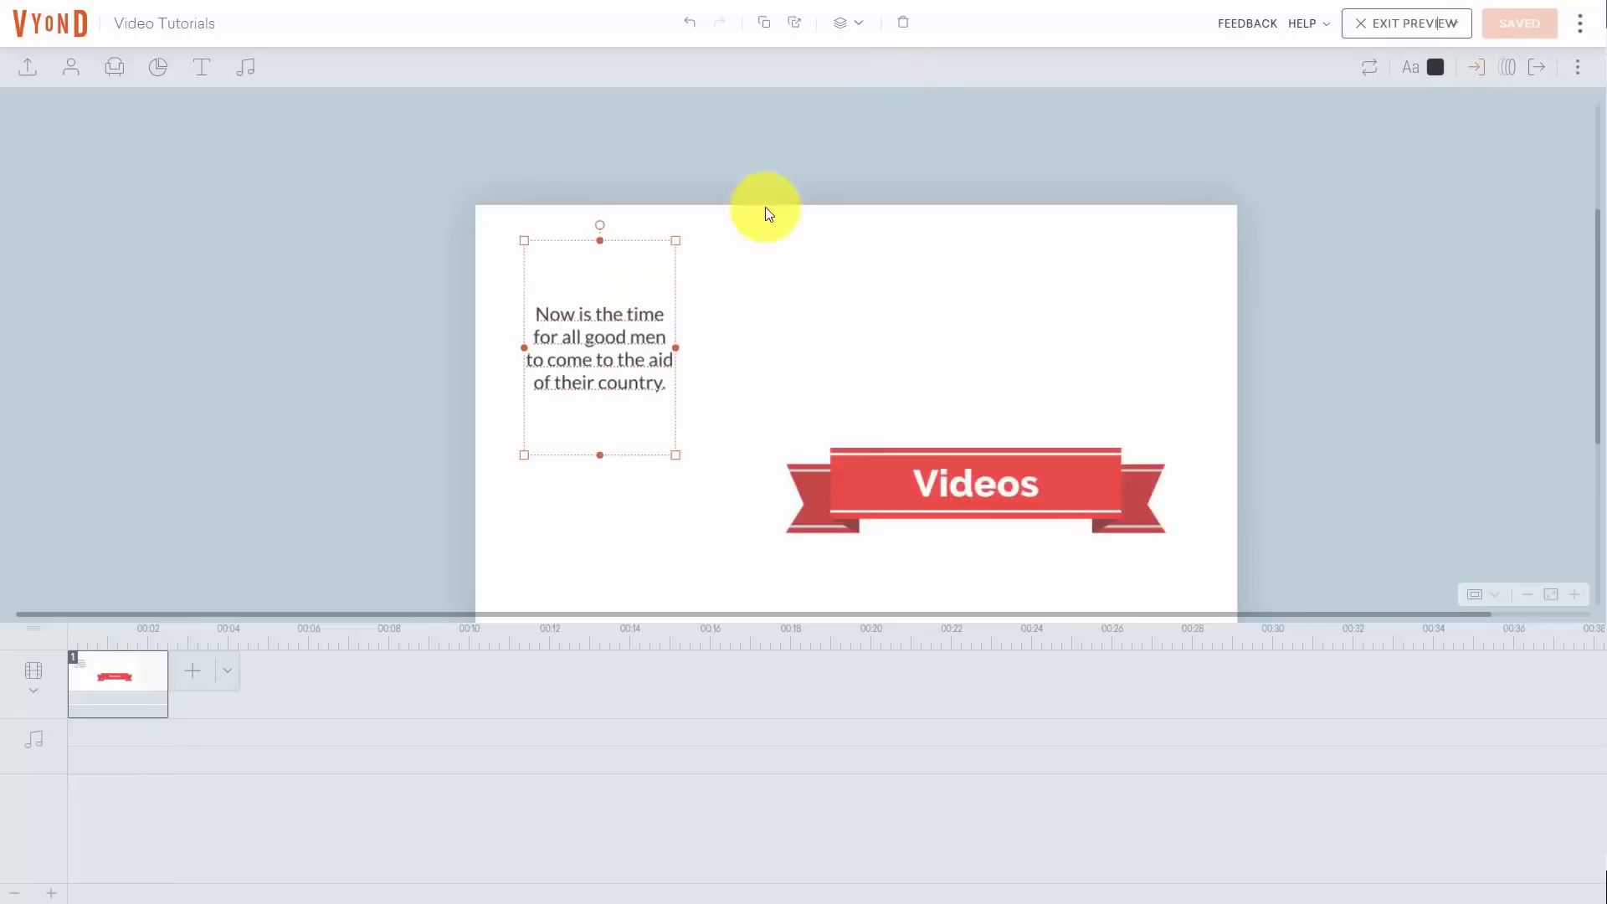
Add a motion path to the paragraph text that ends at the scene's upper-right corner, with the end copy shrunk to about half size
double_click(554, 290)
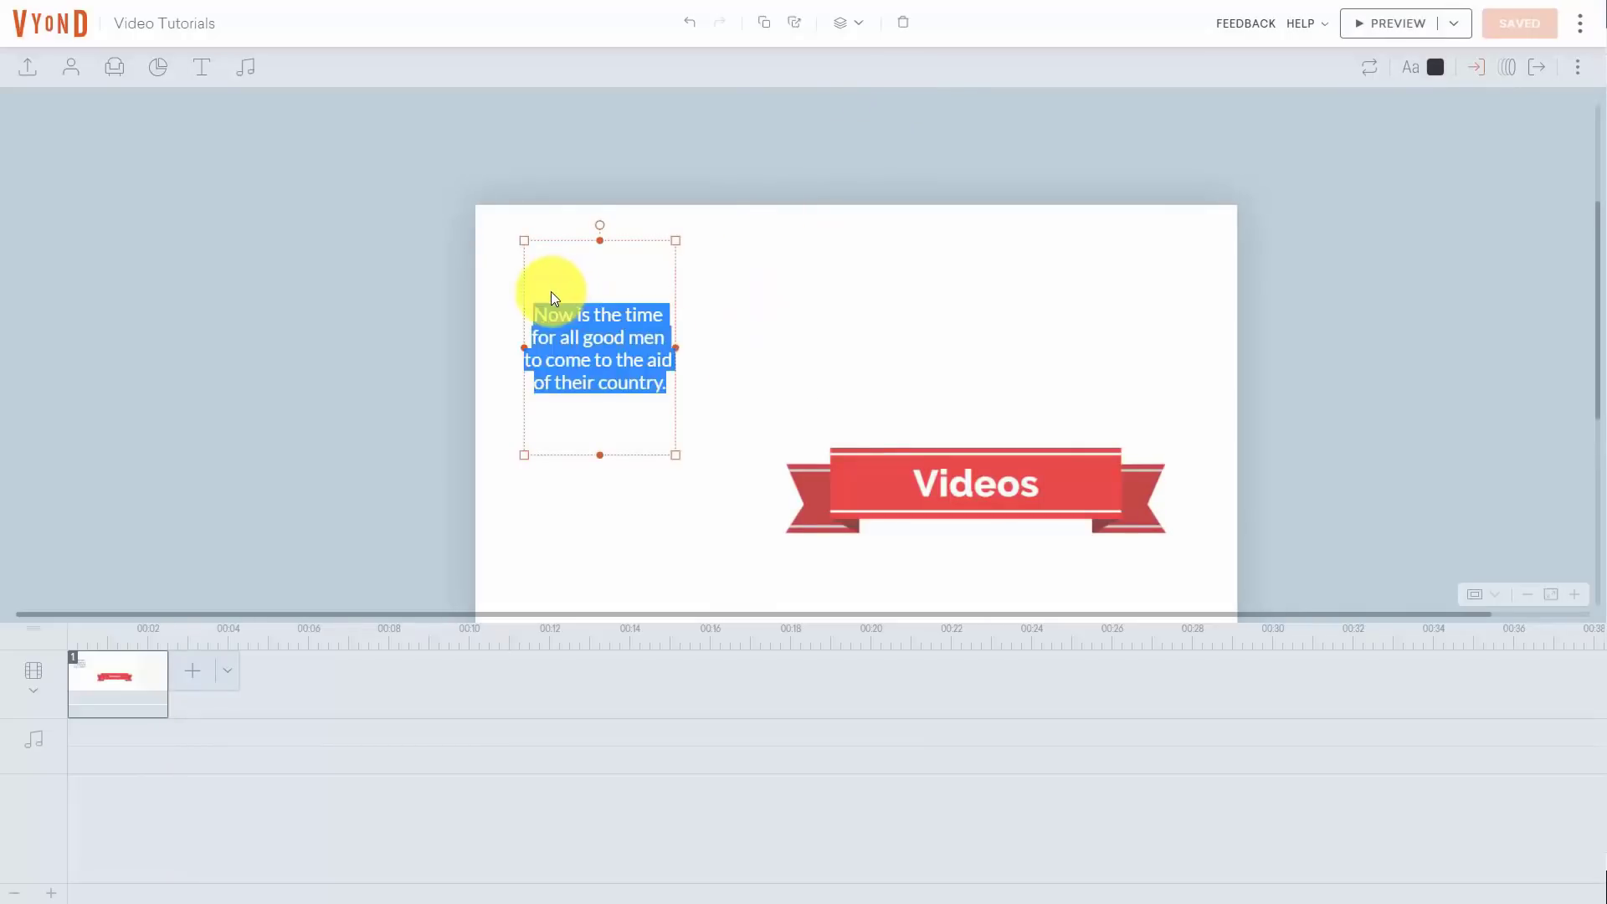
left_click(1507, 79)
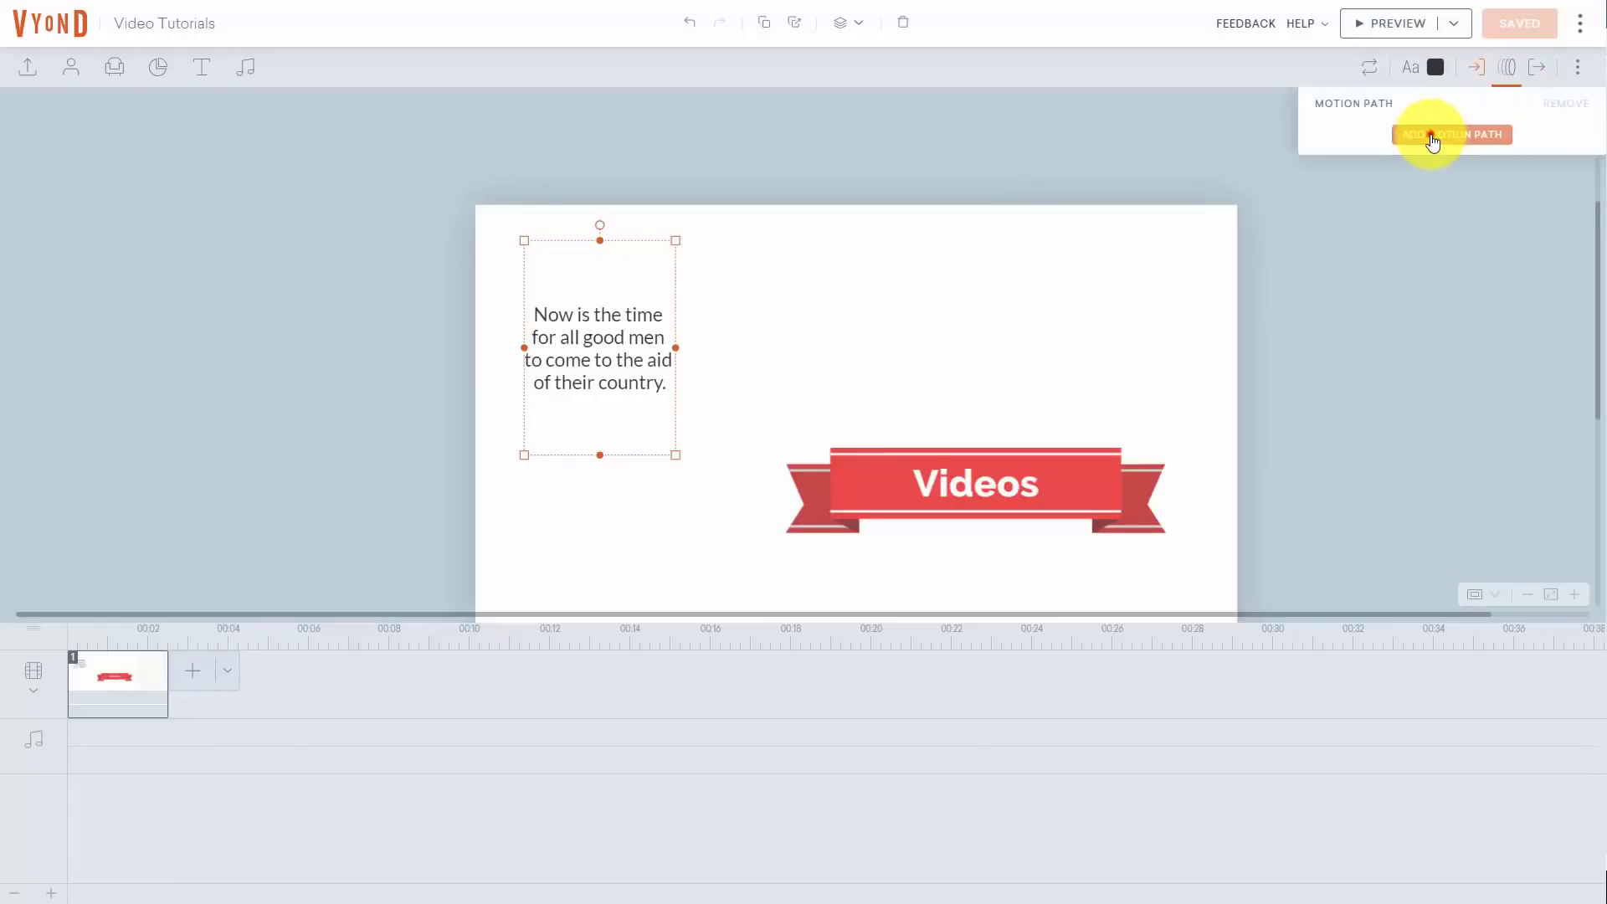
left_click(1434, 138)
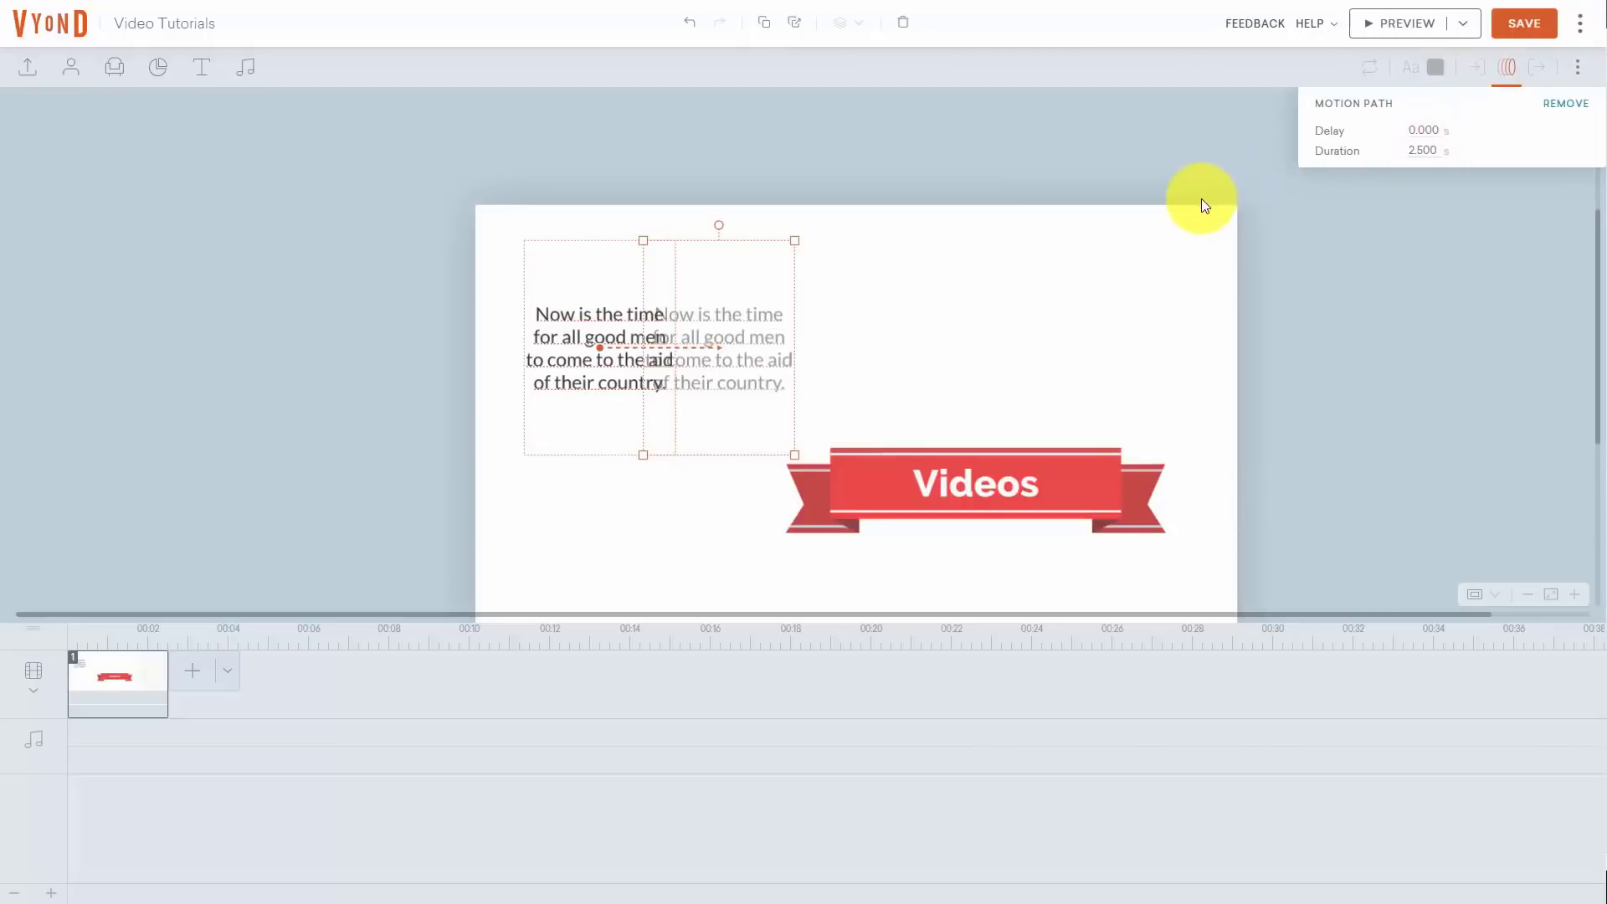
left_click_drag(717, 273, 1103, 246)
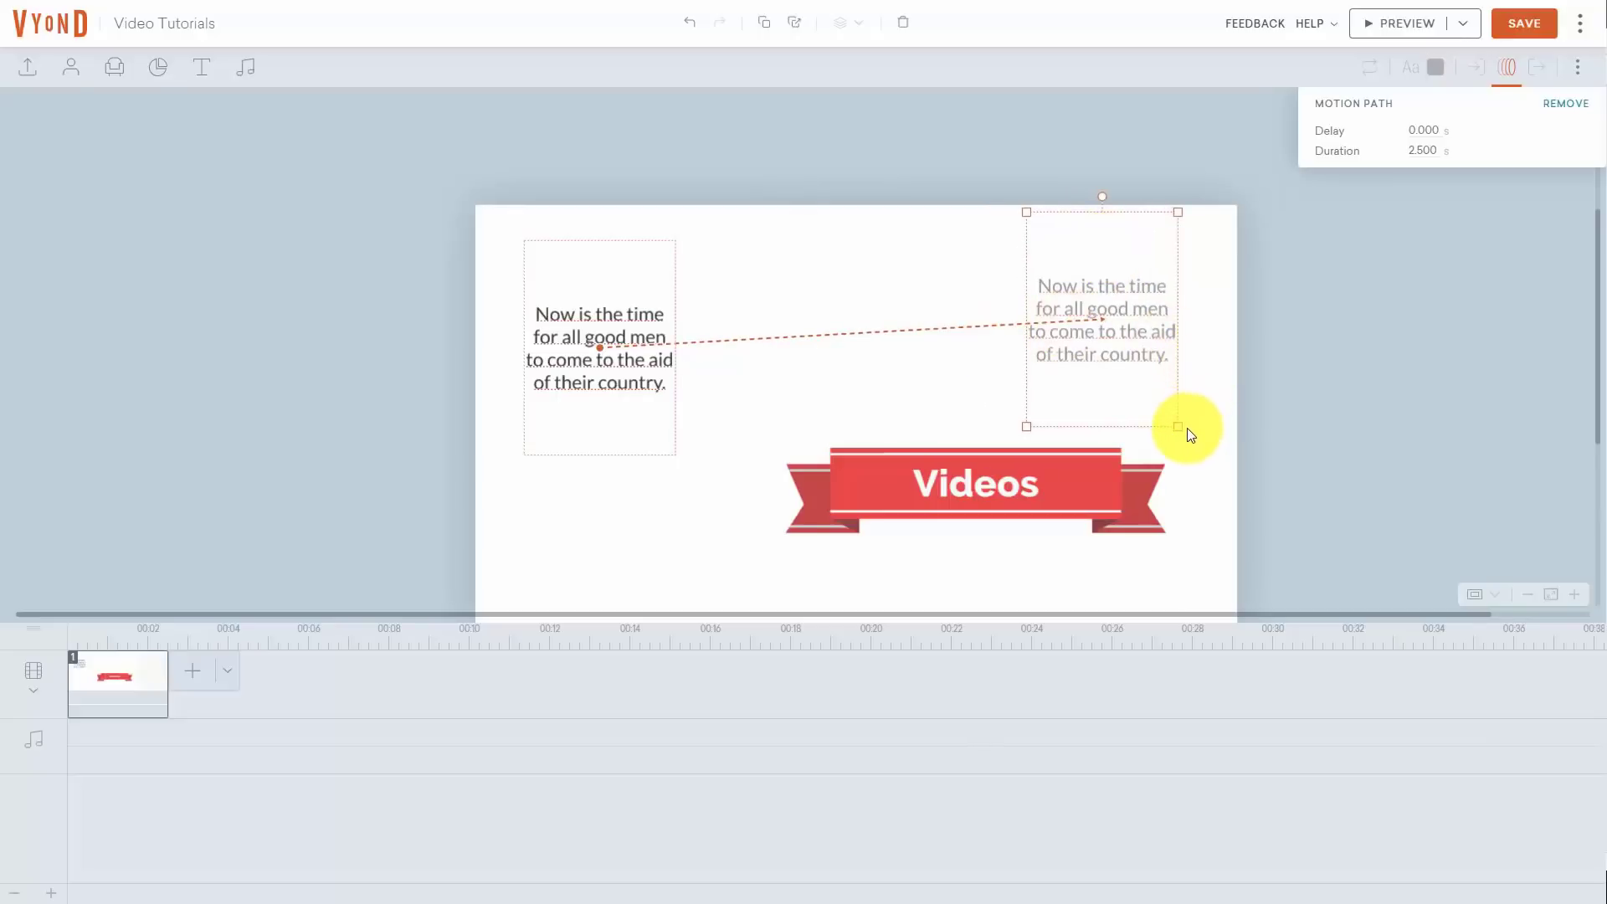
left_click_drag(1179, 426, 1159, 254)
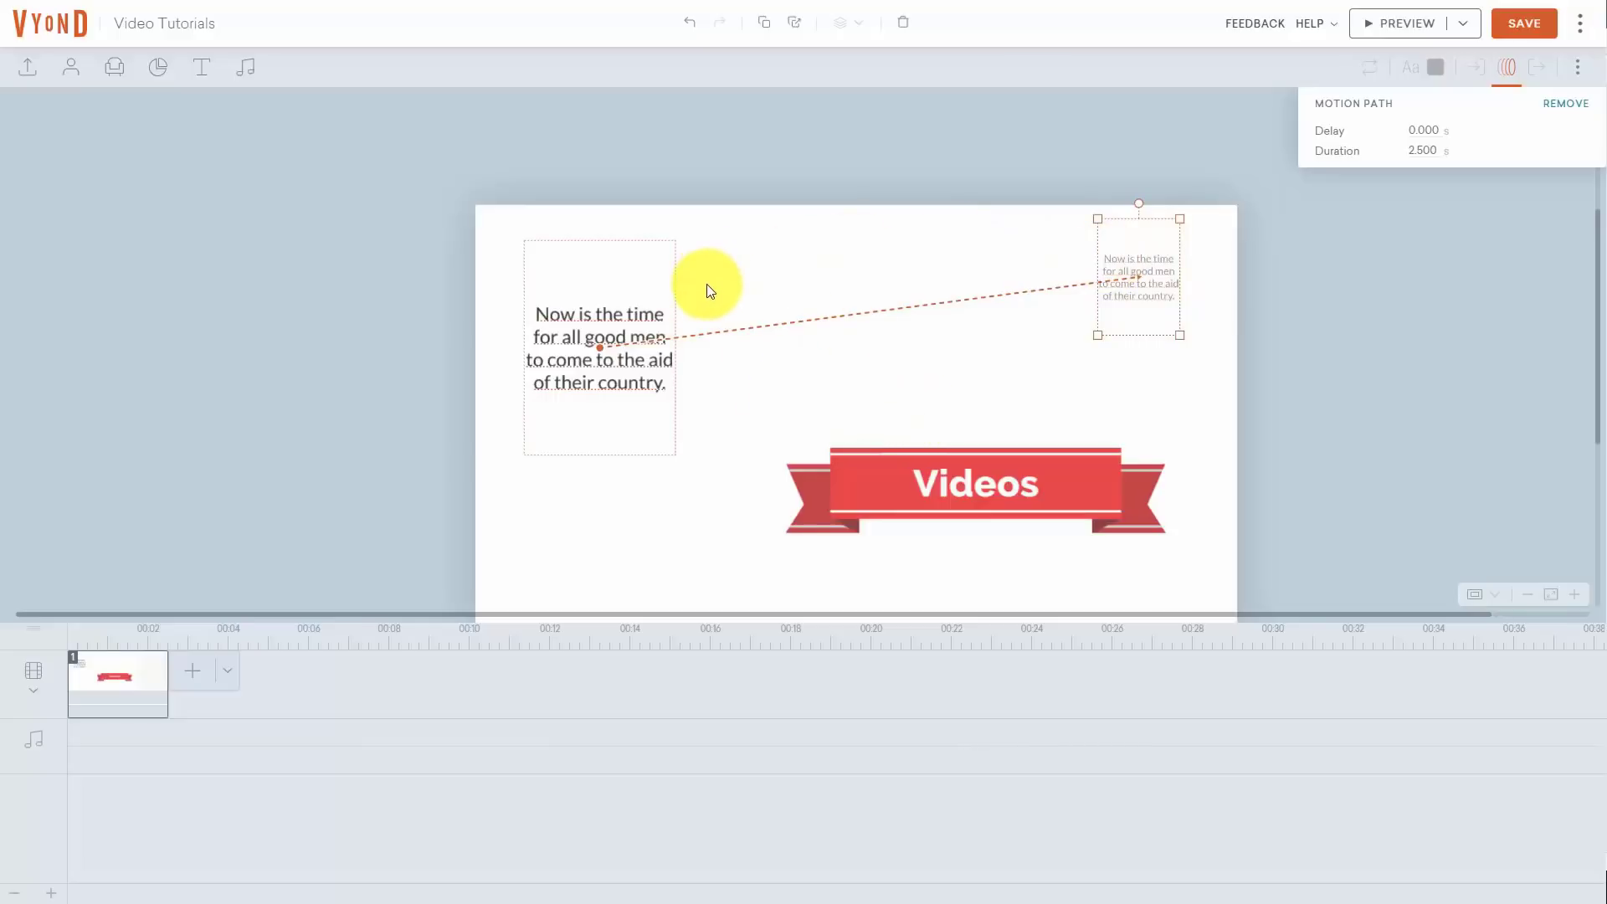
Save the video with the paragraph's motion path, preview it, and return to editing
left_click(1537, 35)
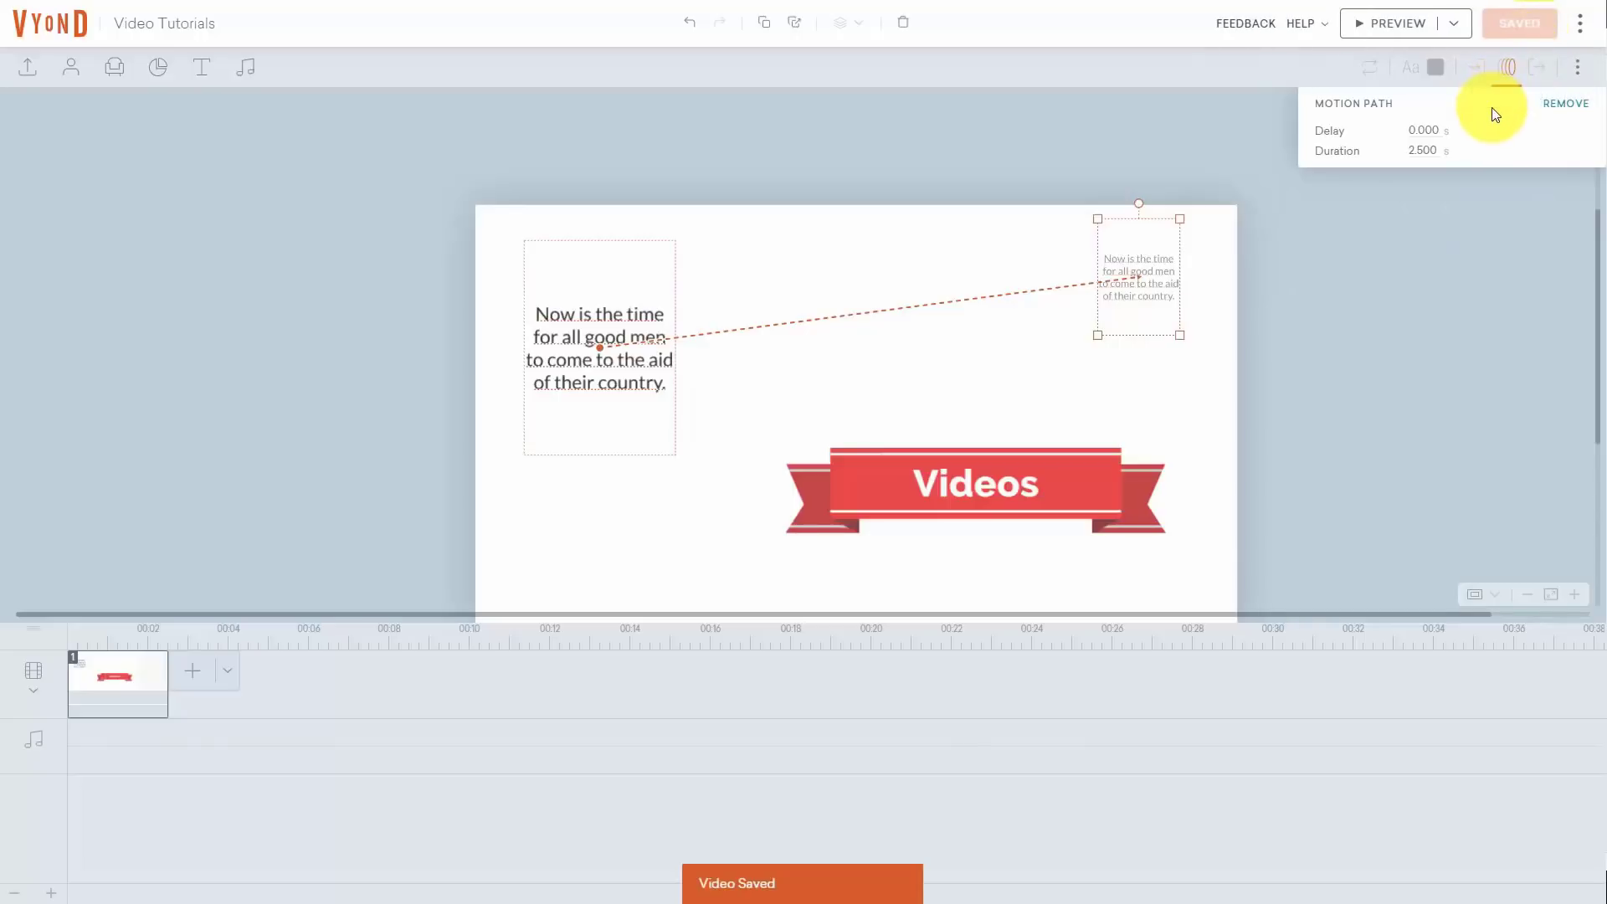
left_click(1361, 28)
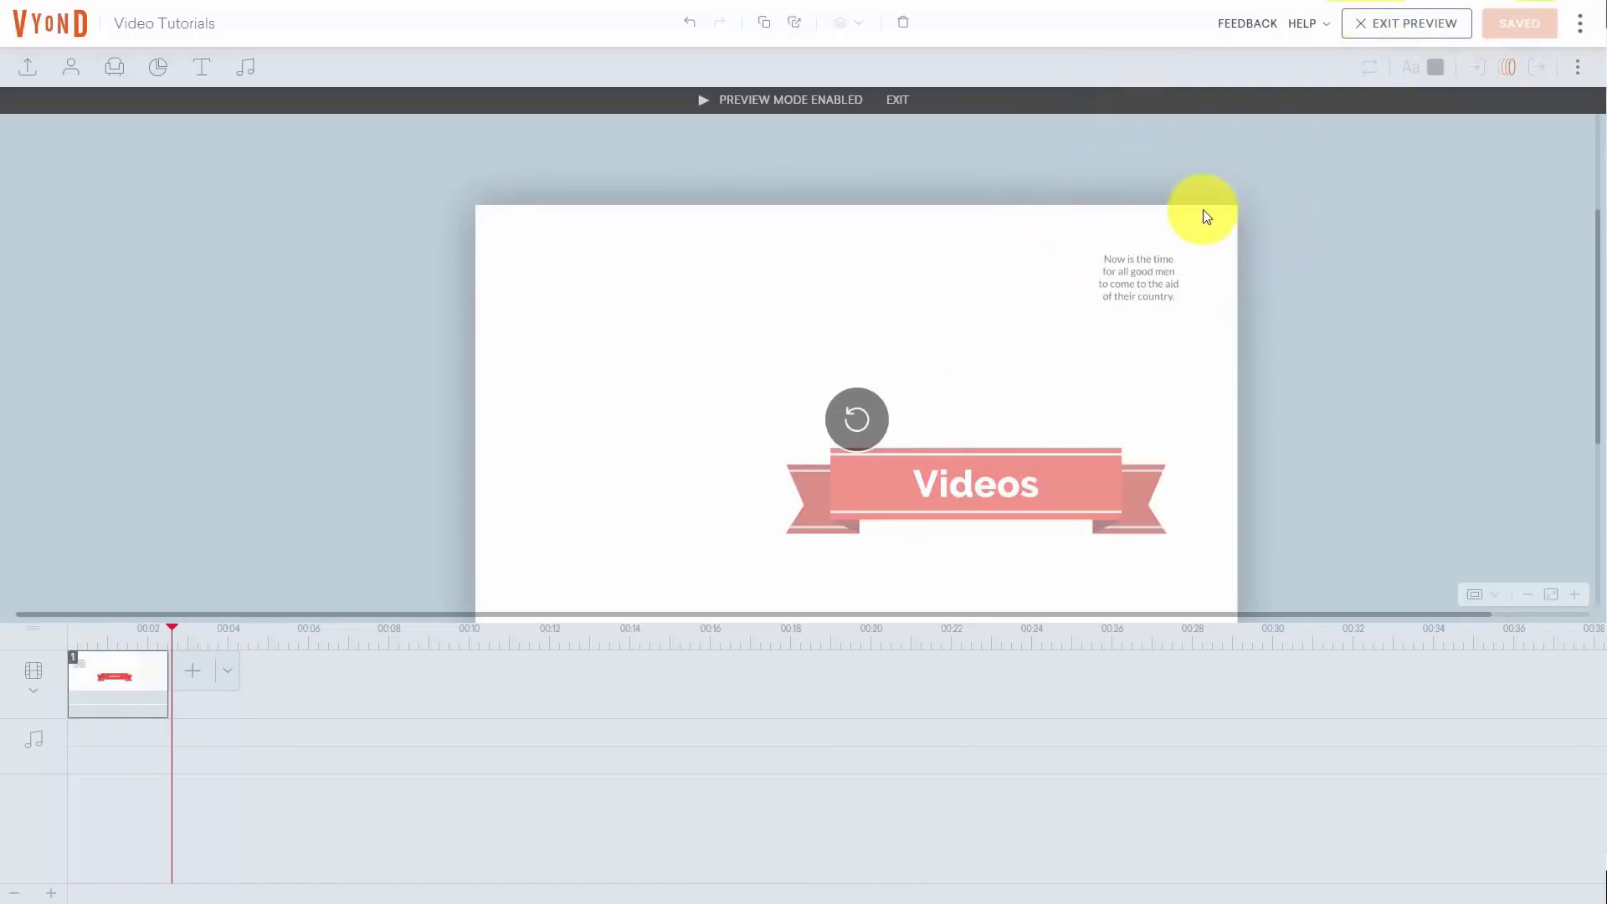
left_click(893, 102)
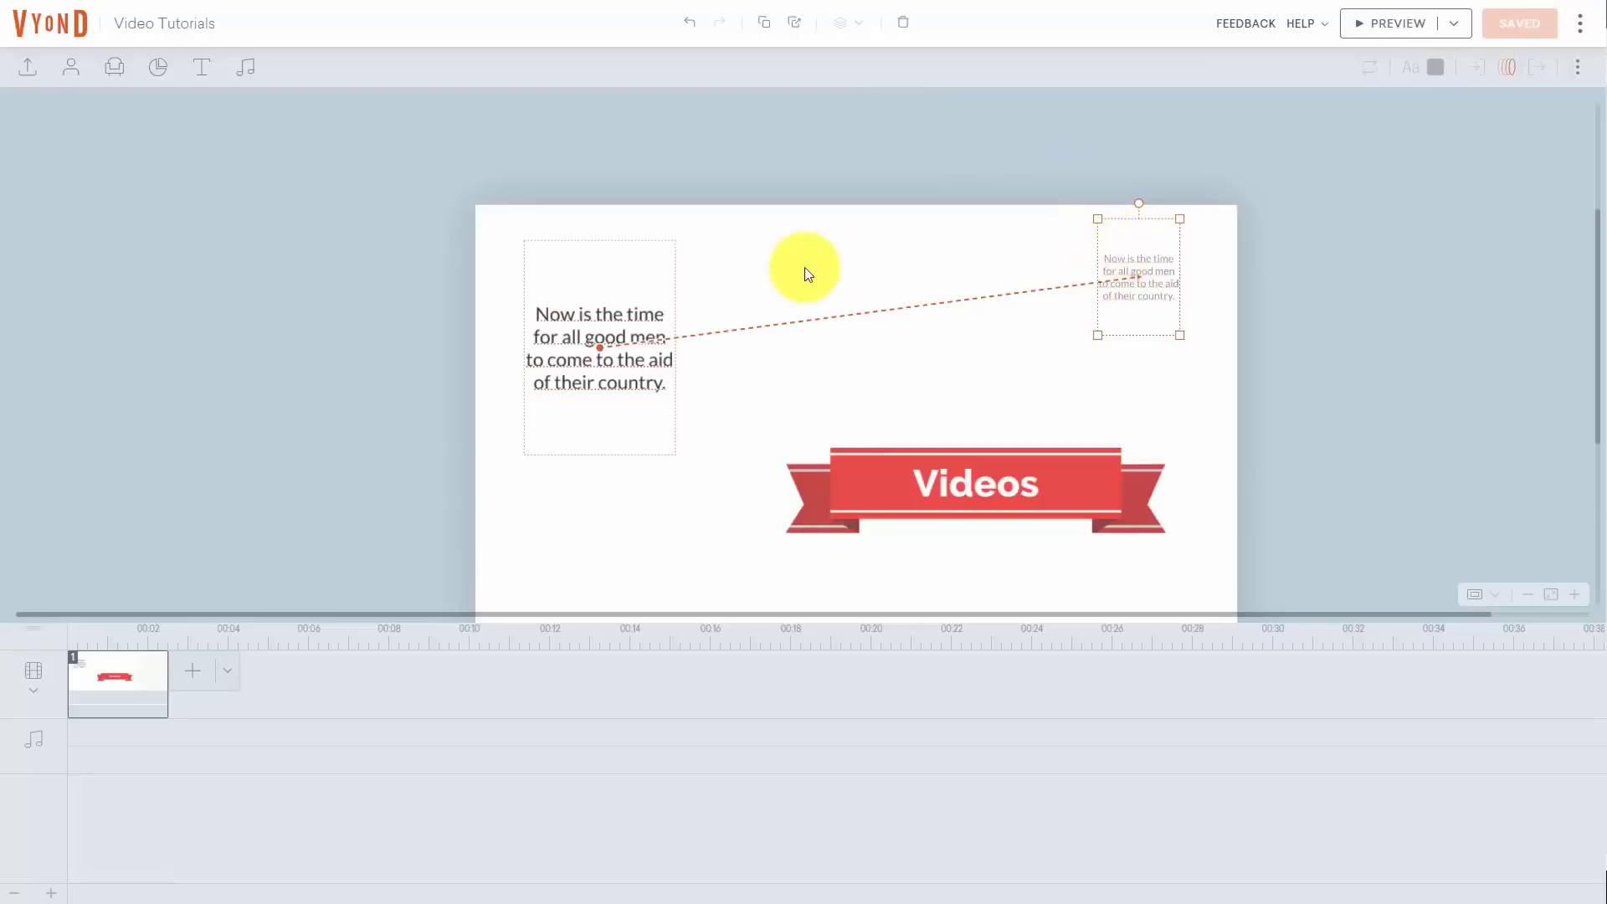
Give the paragraph text the Wipe - Right exit effect, and save and preview the video
left_click(618, 269)
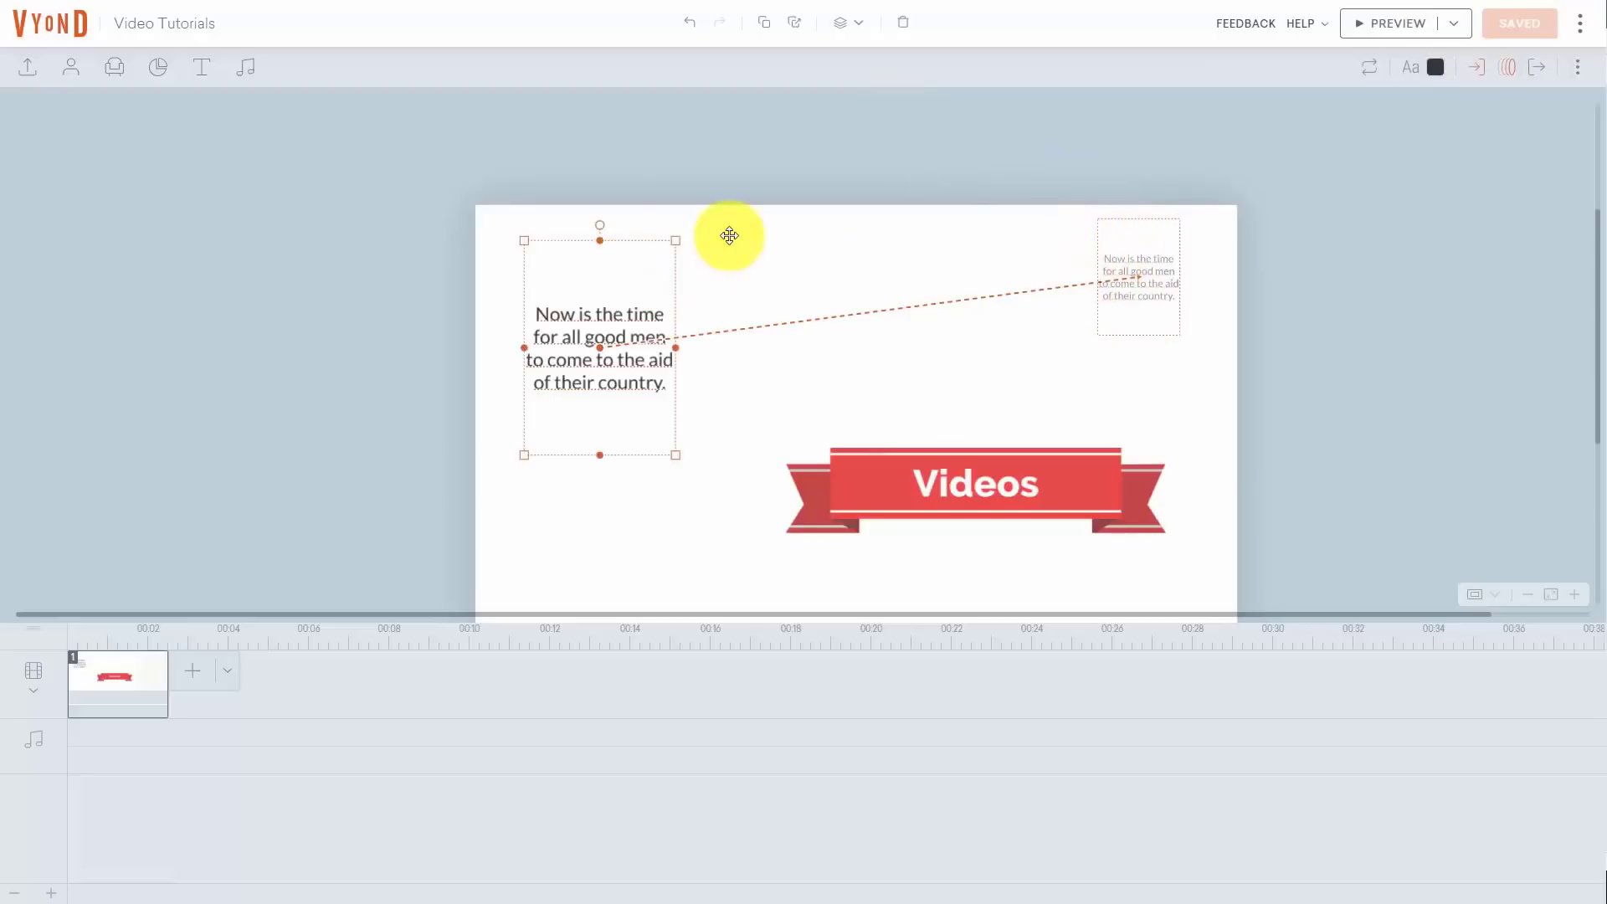
left_click(1539, 75)
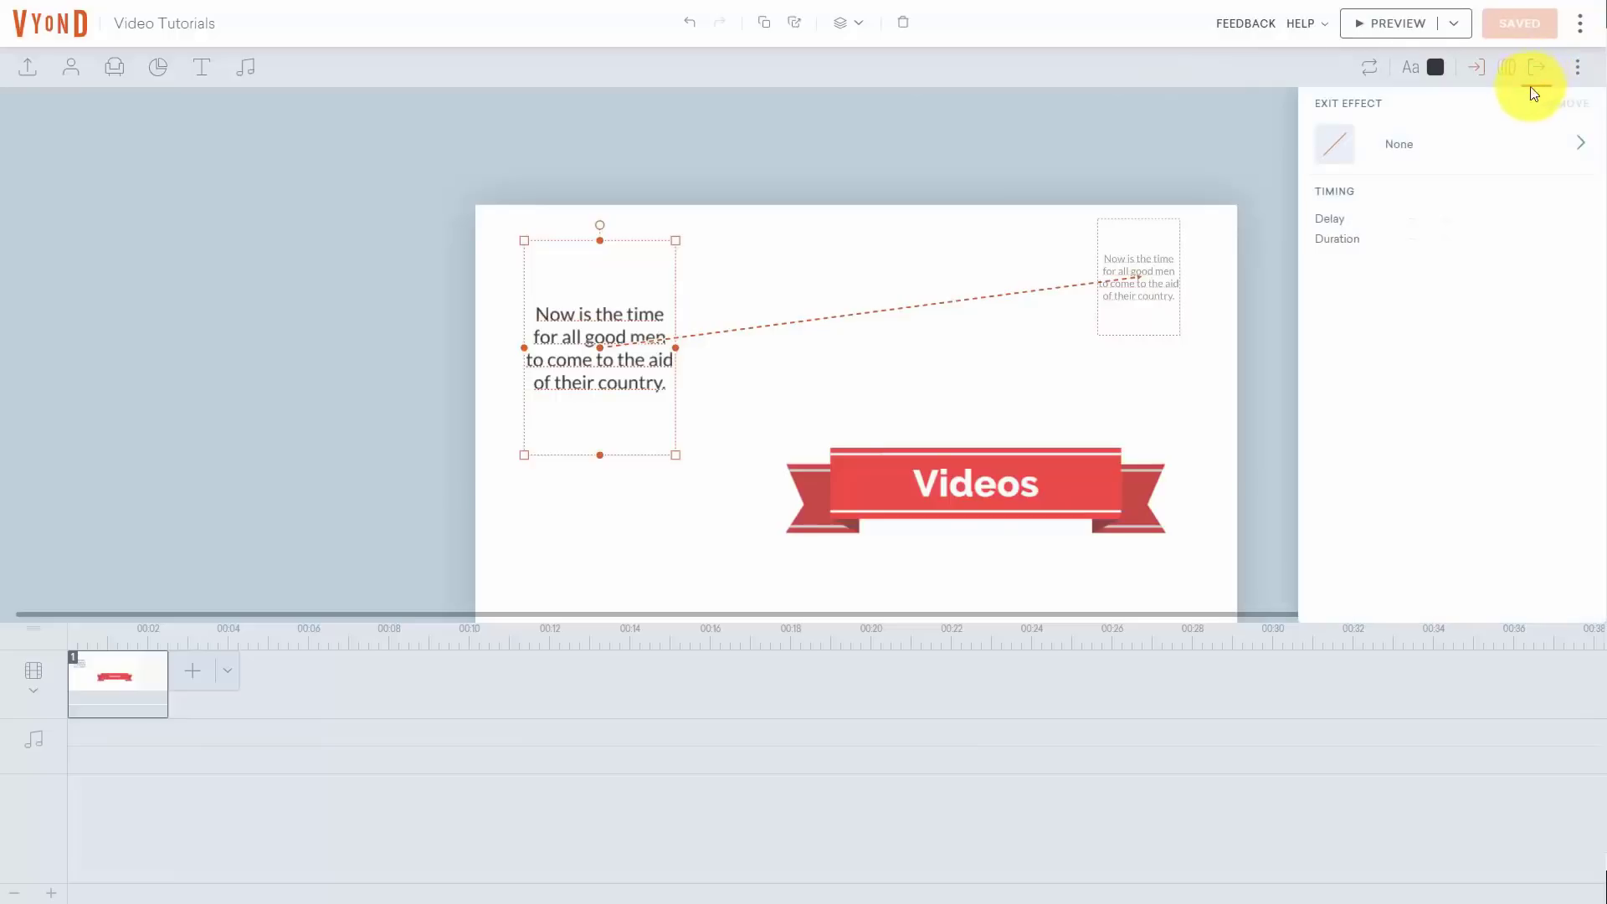
left_click(1578, 150)
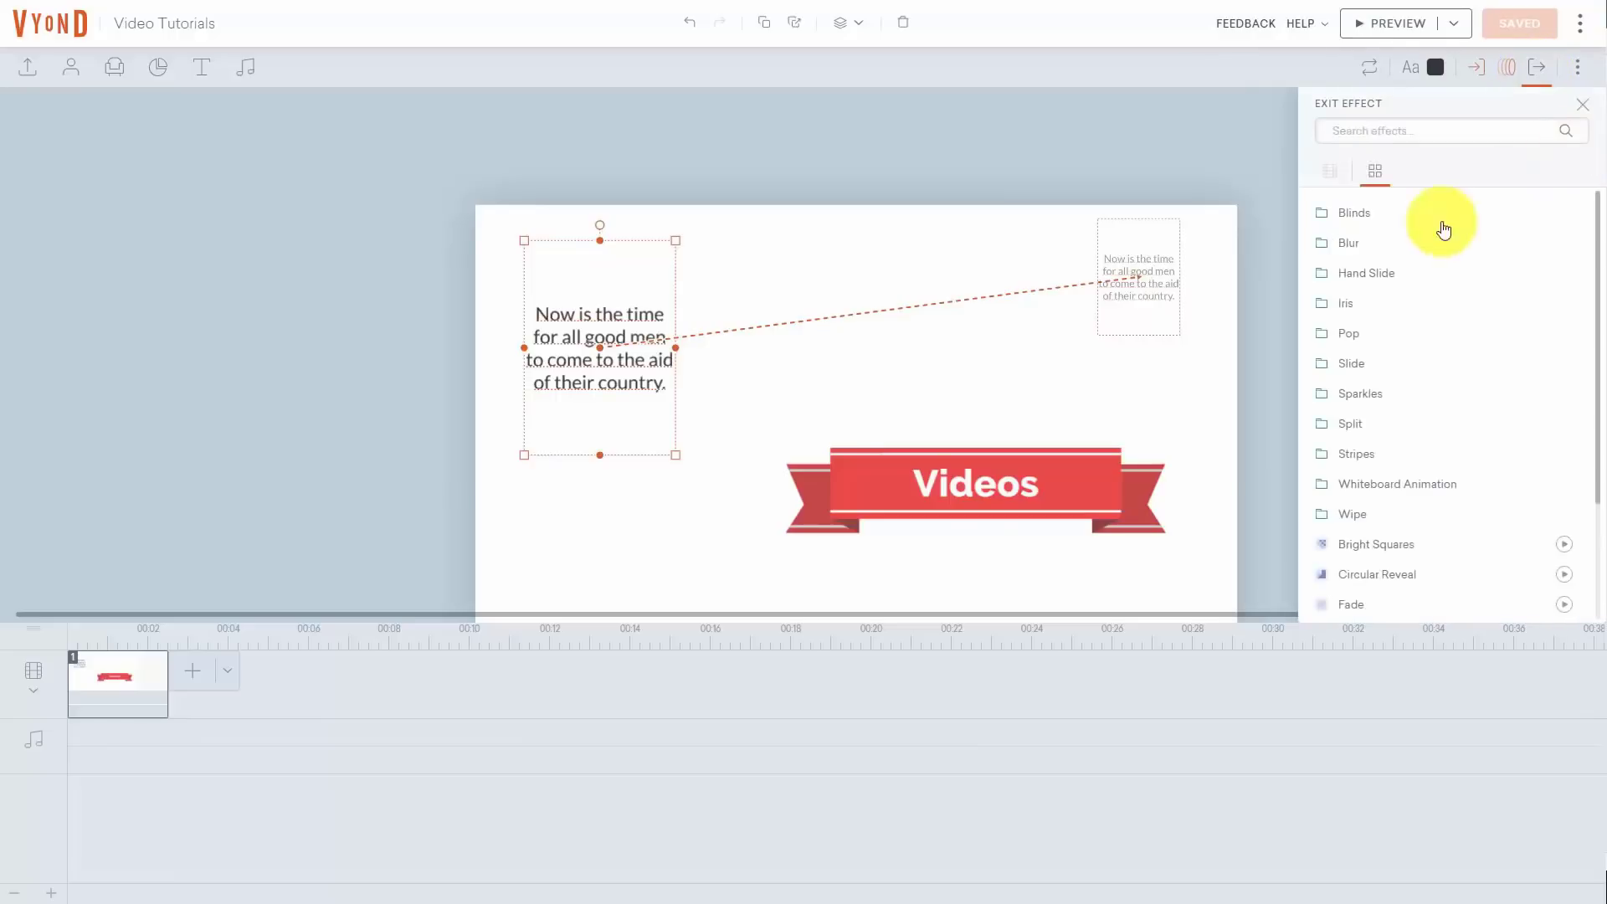
scroll(1373, 310, "down", 1)
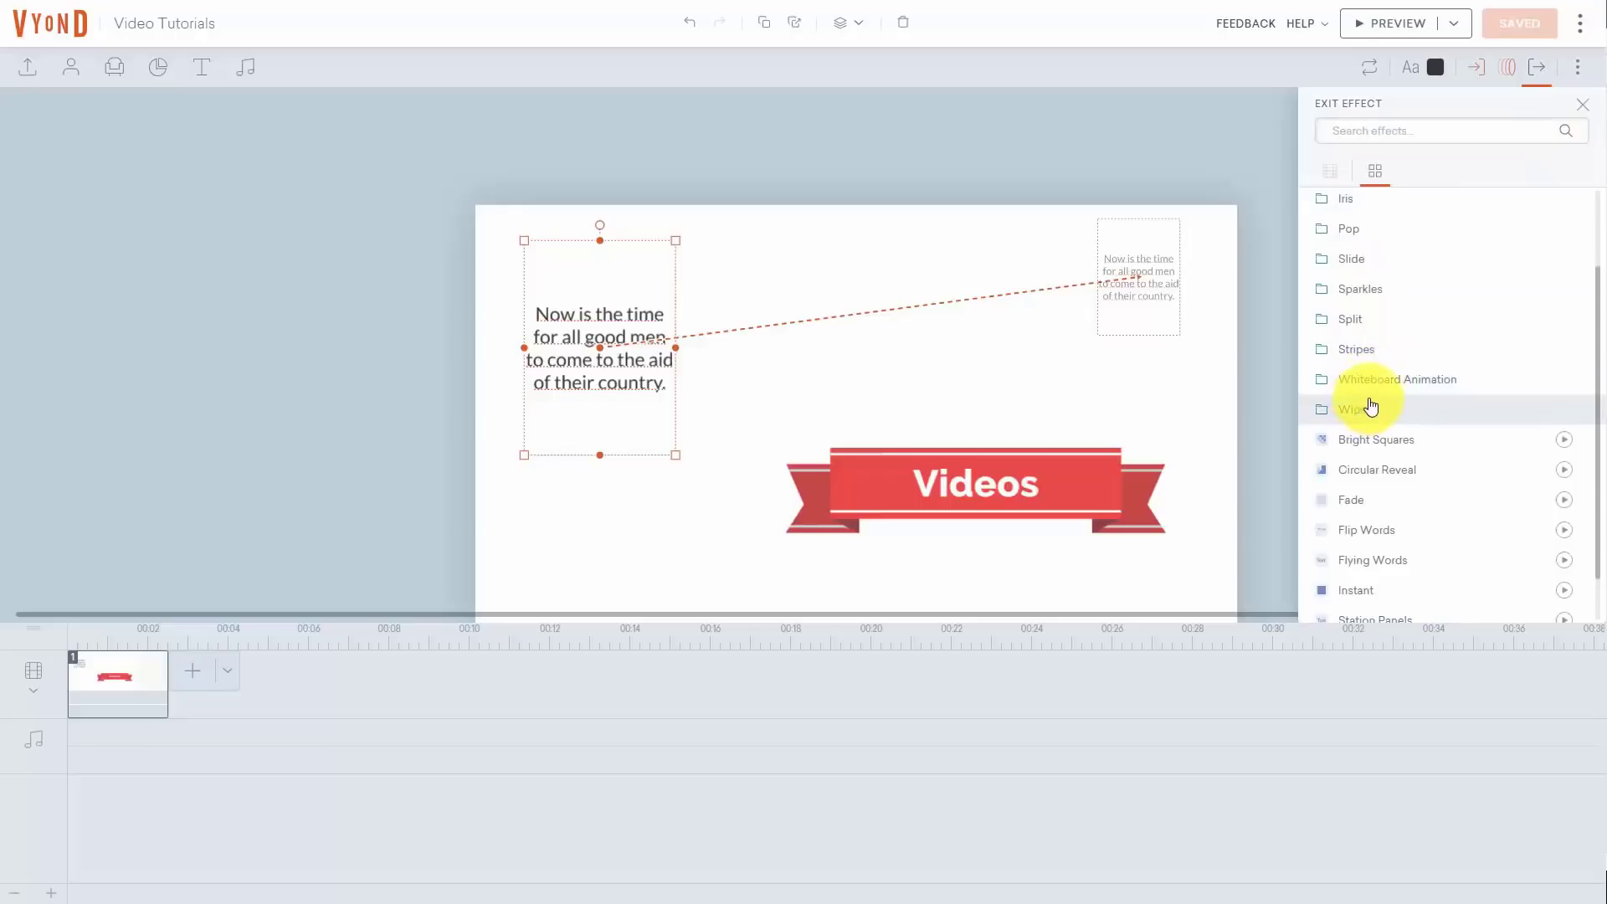
left_click(1365, 409)
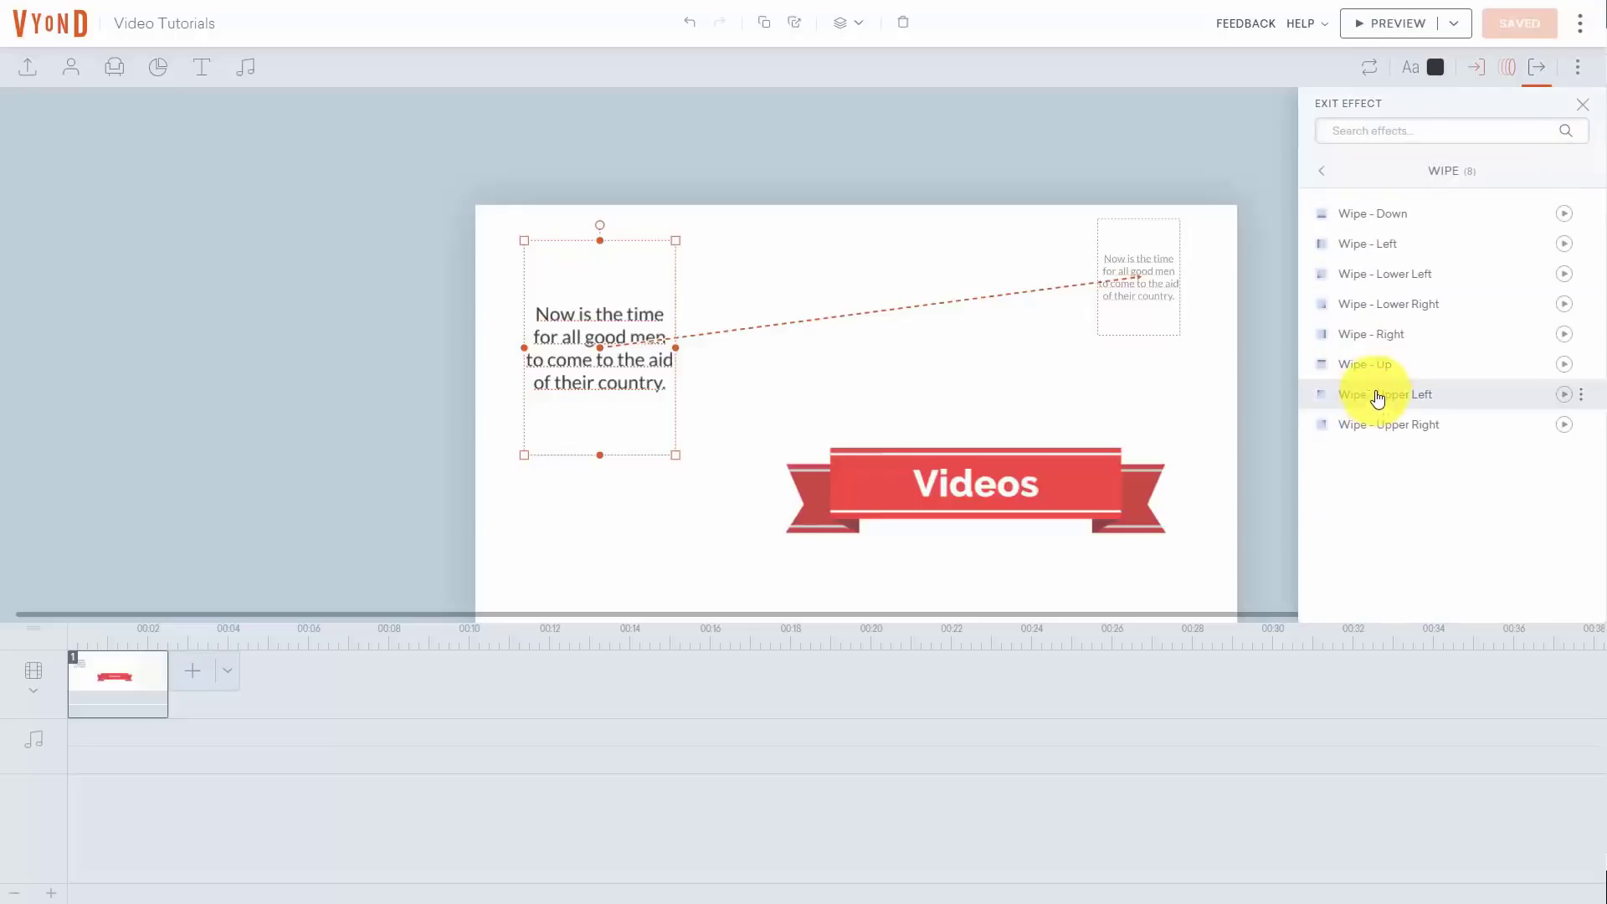
left_click(1387, 334)
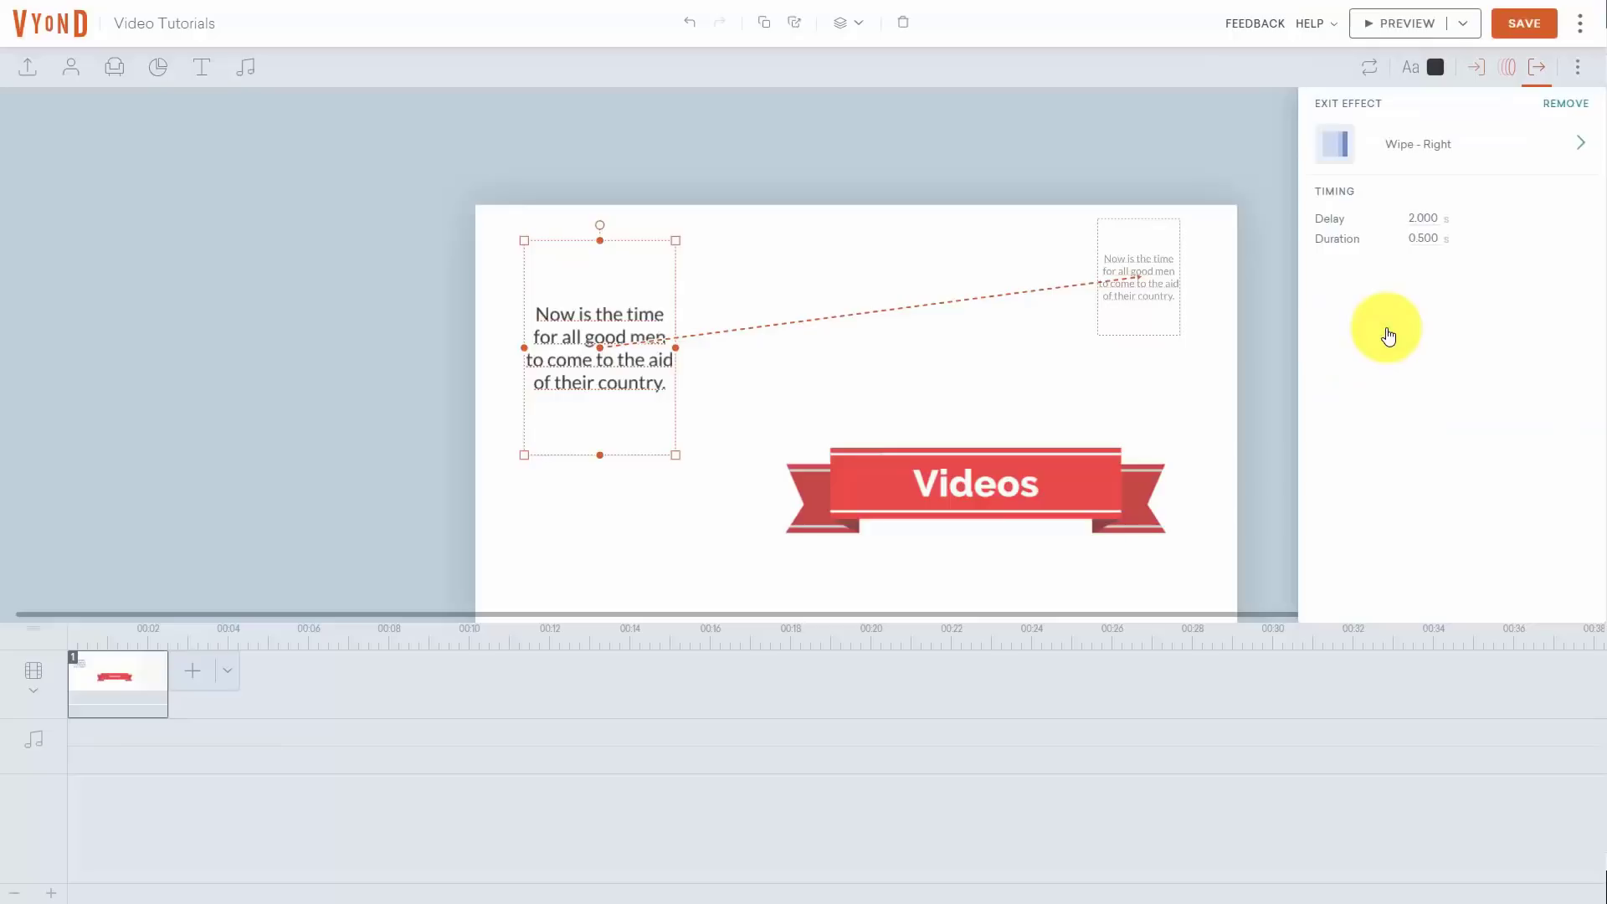
left_click(1533, 32)
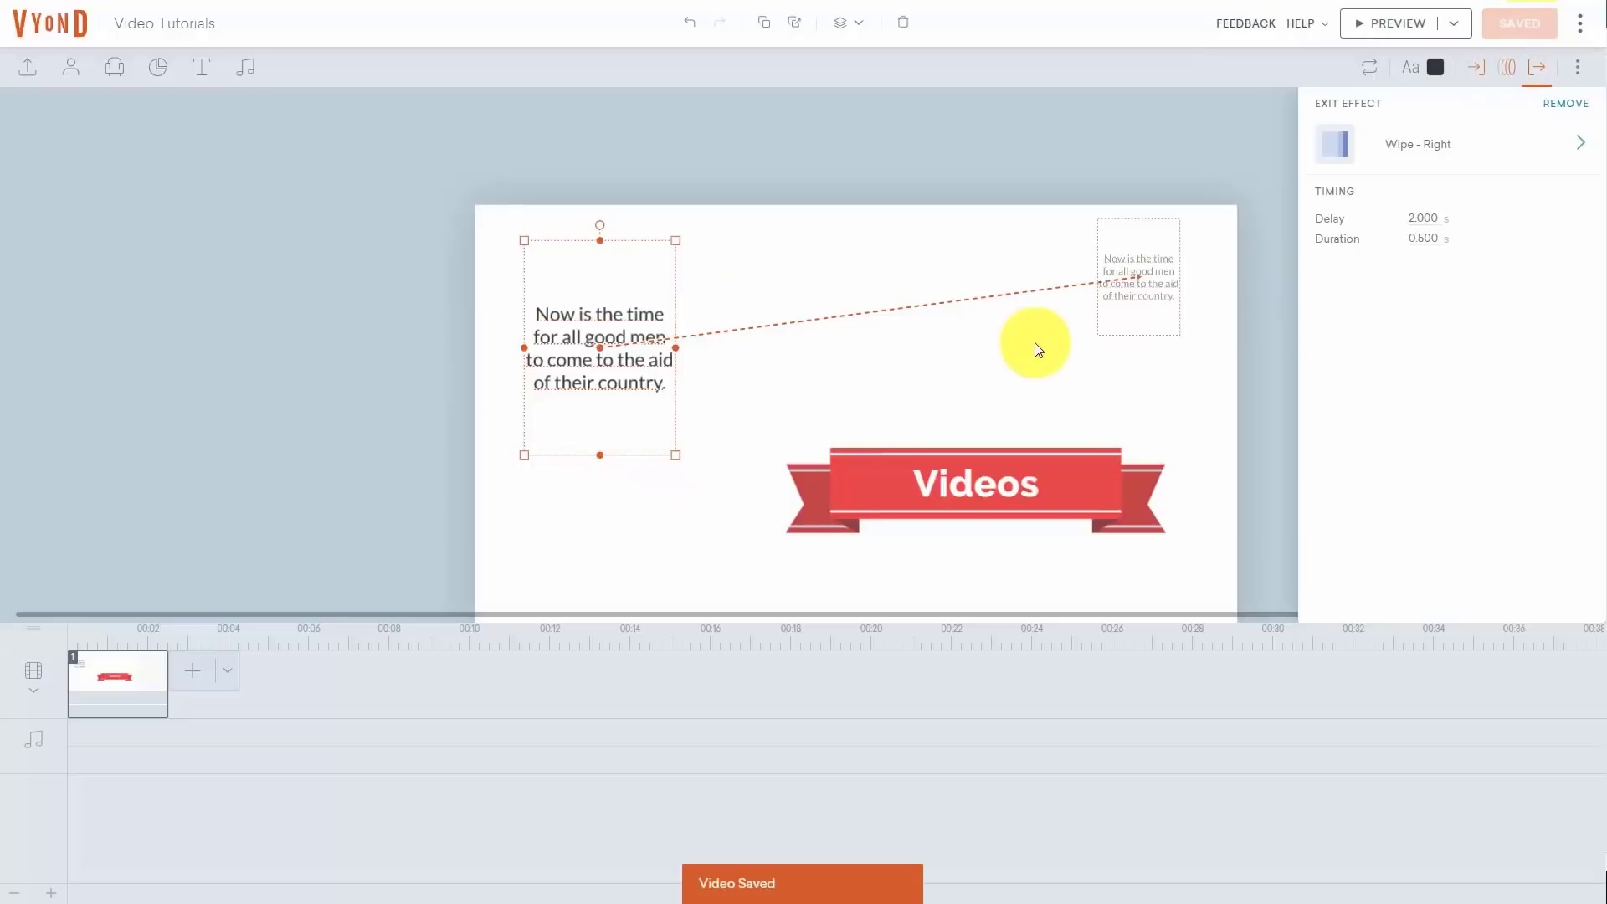
left_click(1369, 23)
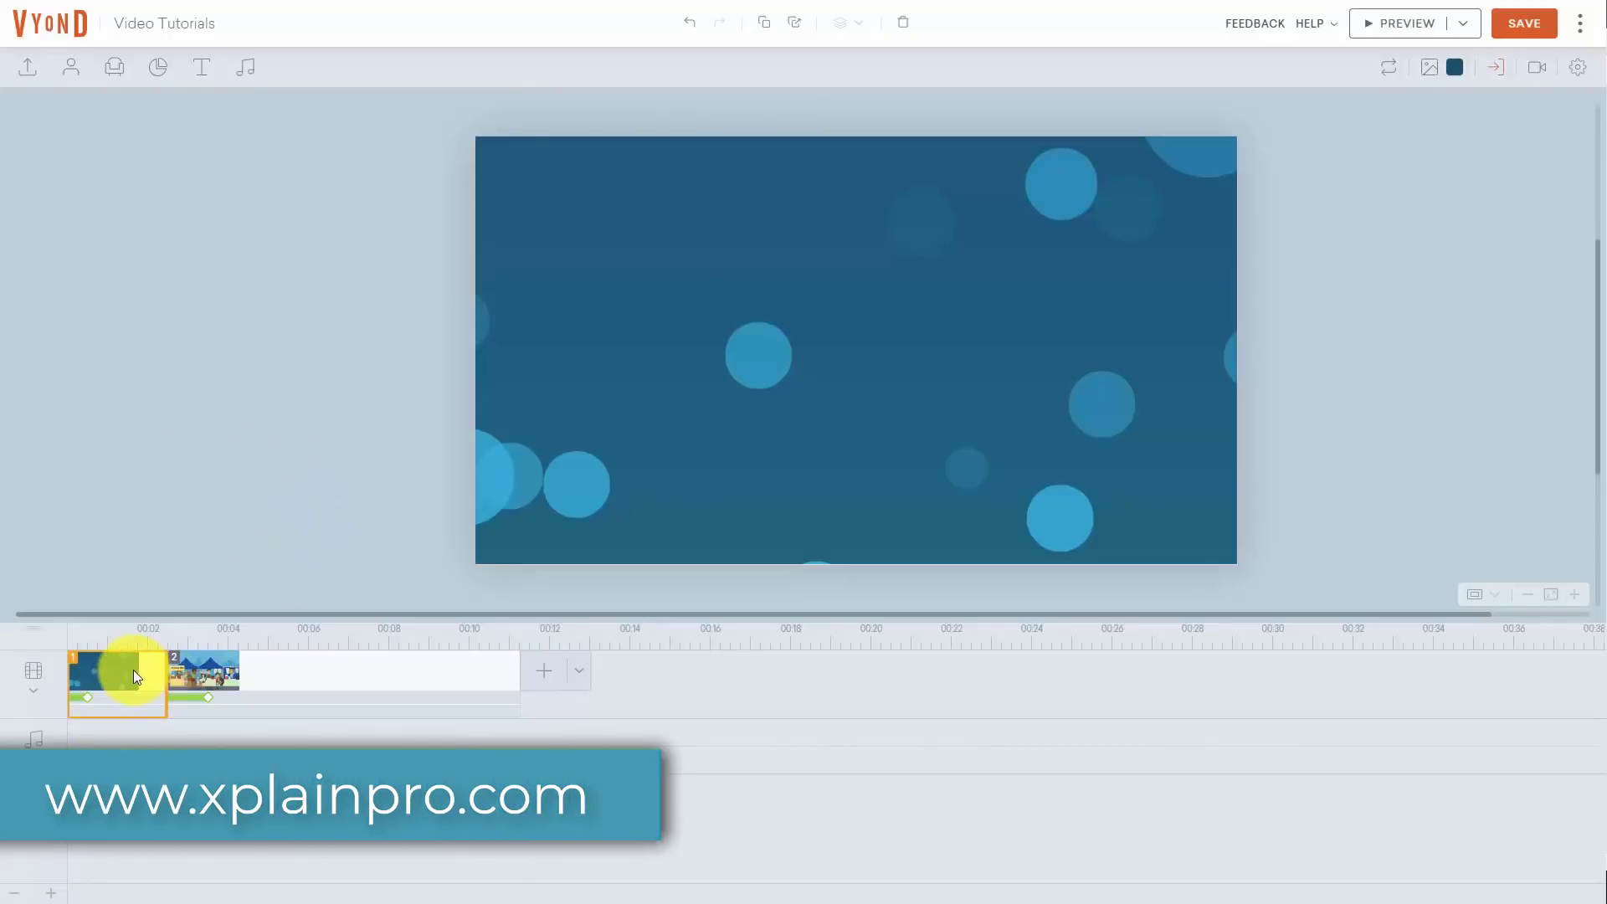
Shorten the second scene so that it lasts about 2 seconds in the timeline
left_click(423, 701, "shift")
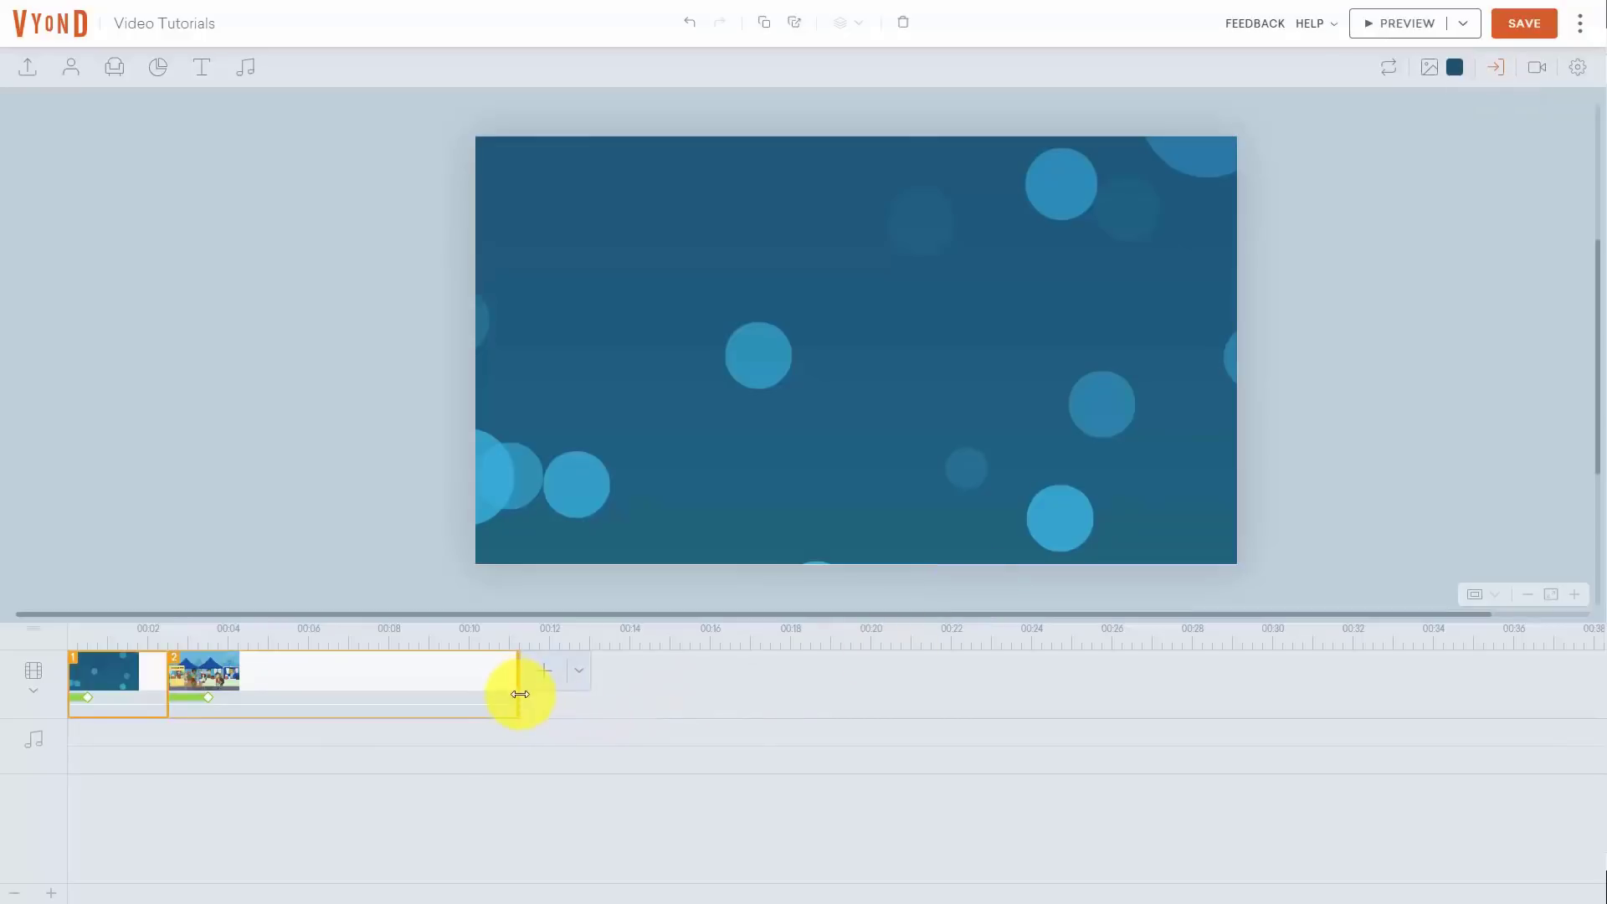
left_click_drag(519, 694, 207, 703)
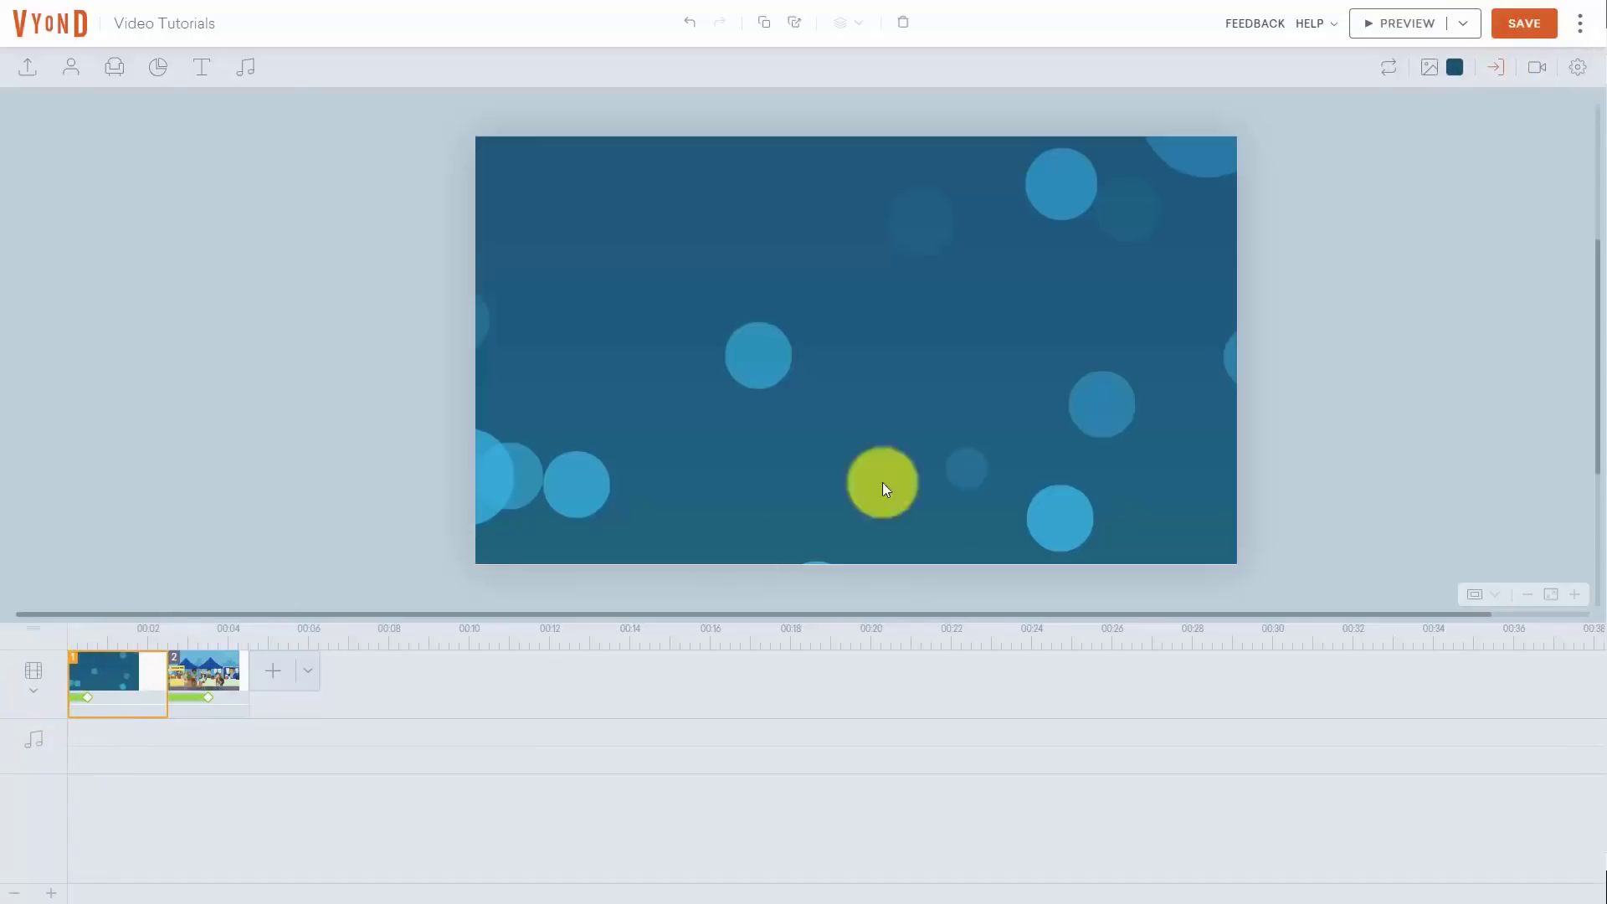
Remove the first scene's transition and give that scene the Zoom - Left transition
left_click(1498, 72)
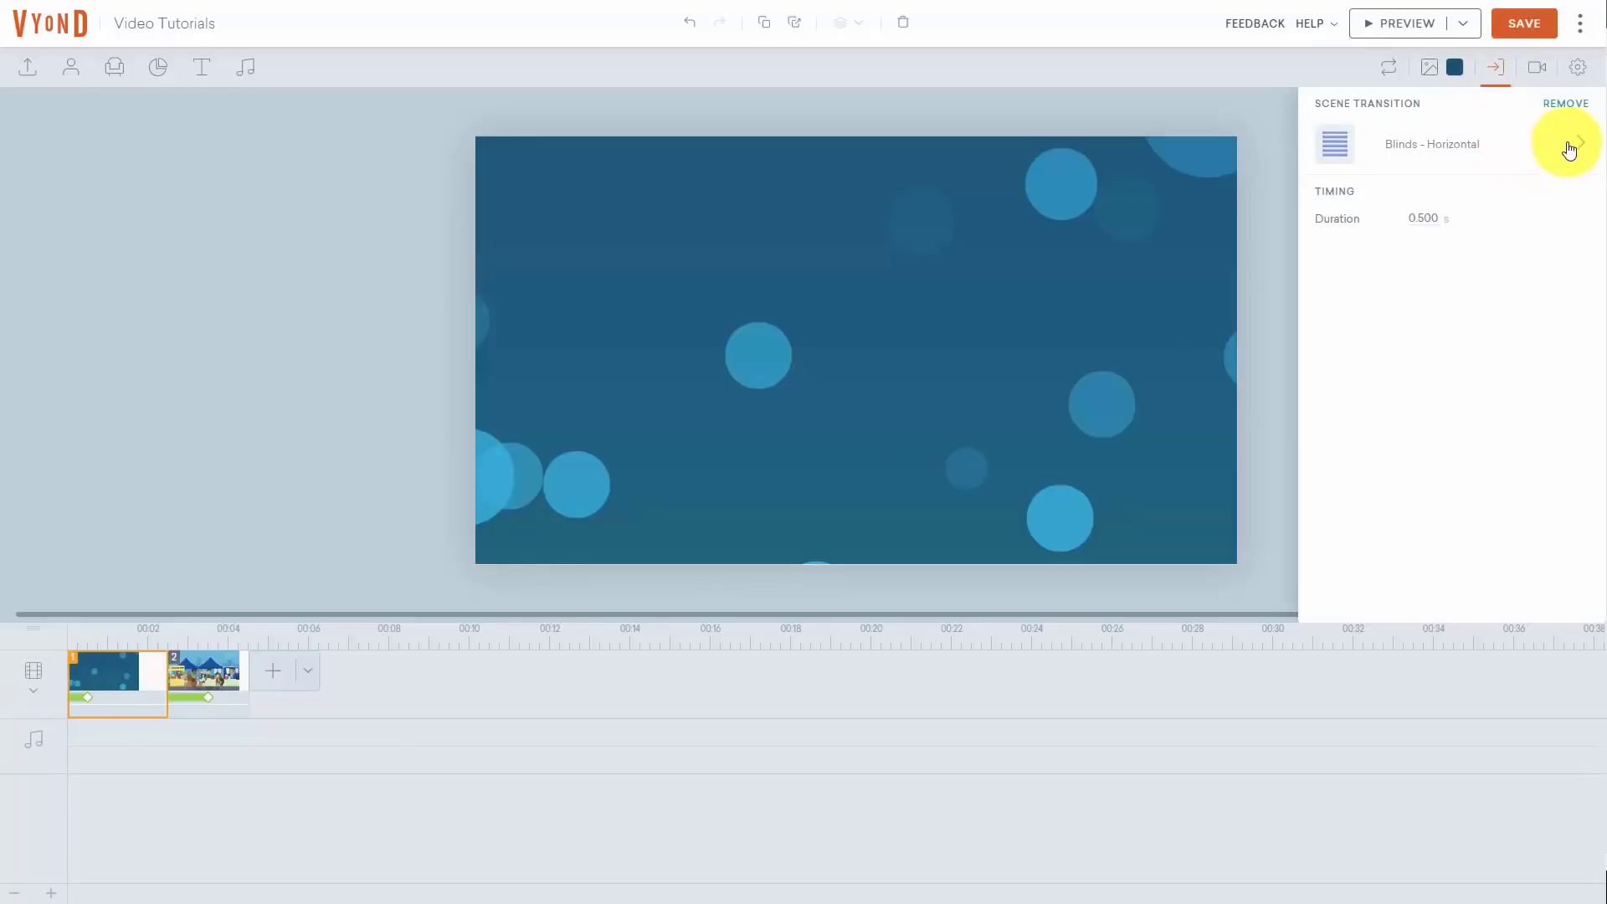
left_click(1566, 106)
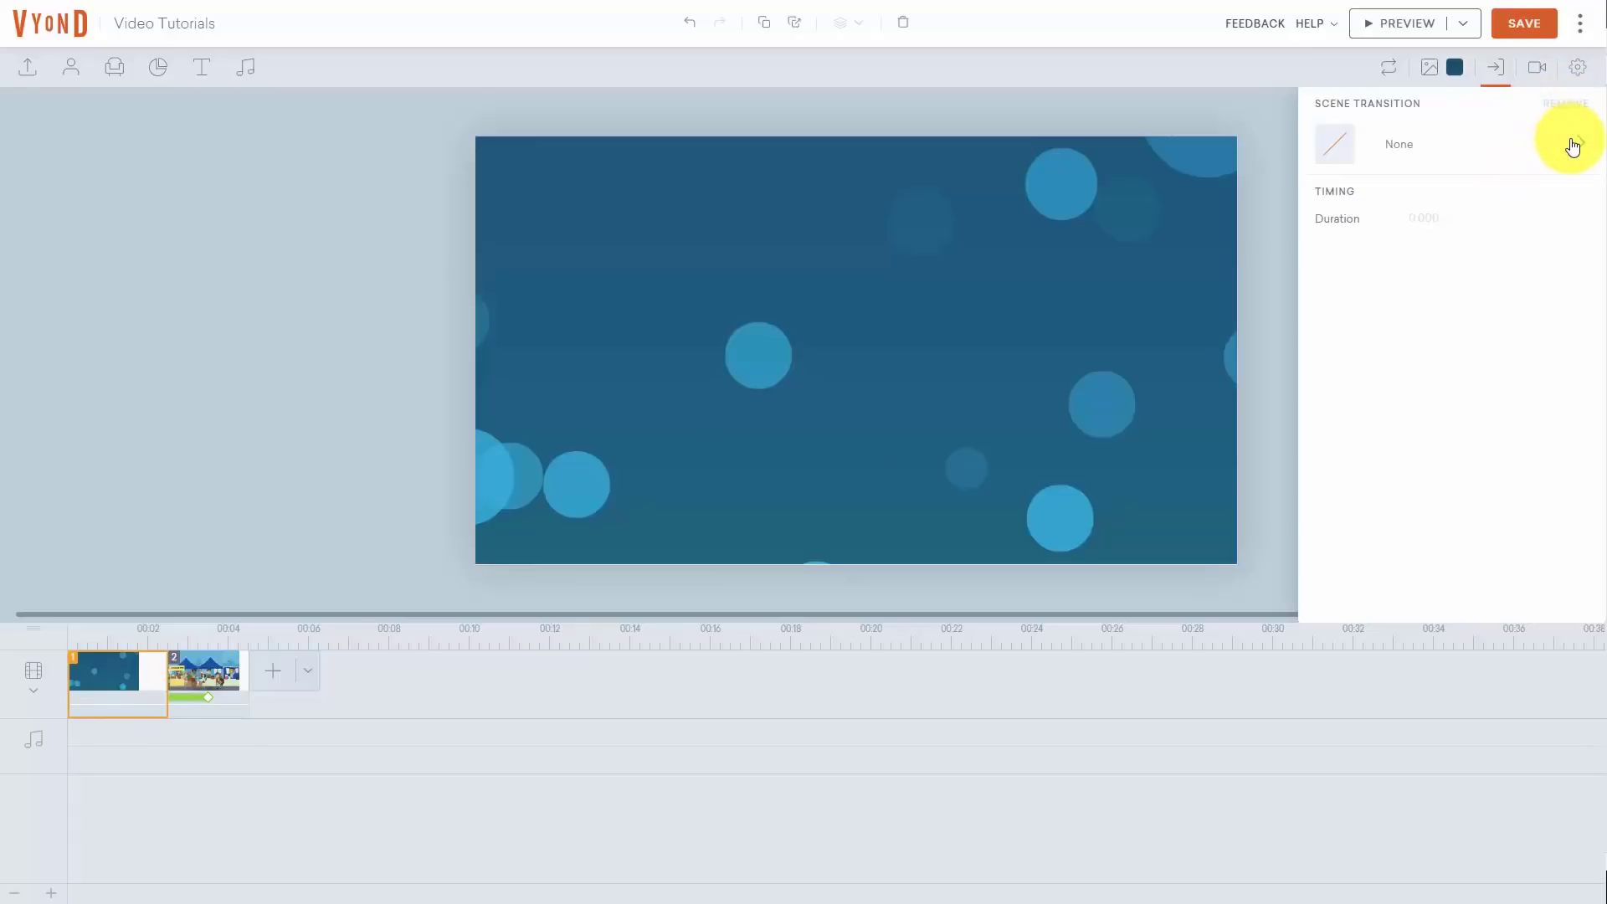
left_click(1573, 145)
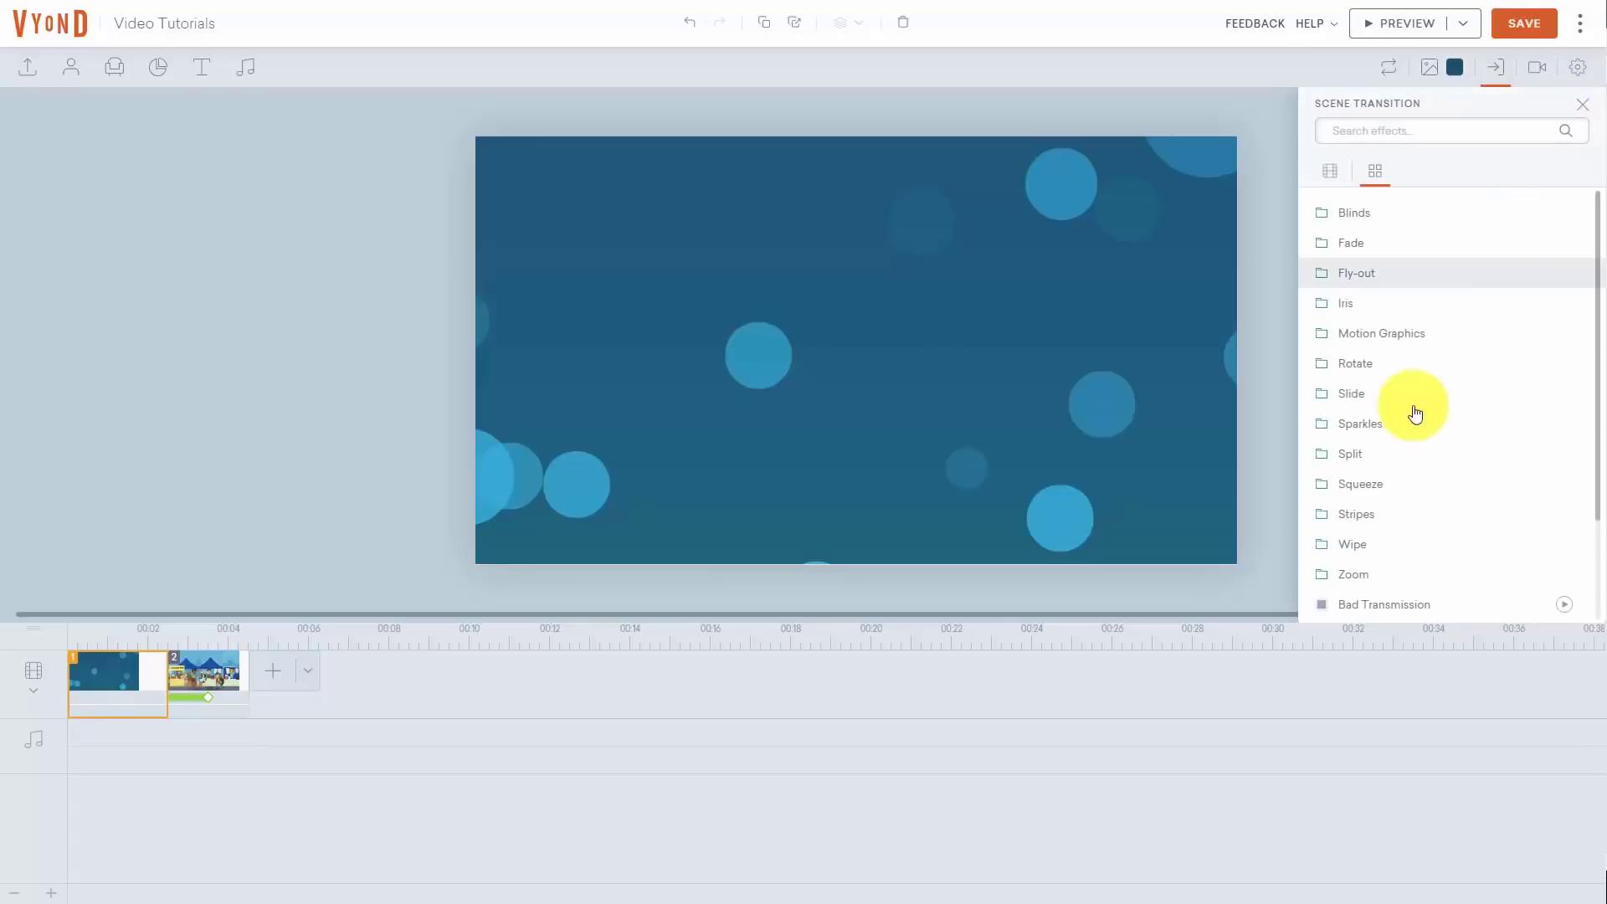
scroll(1374, 418, "down", 1)
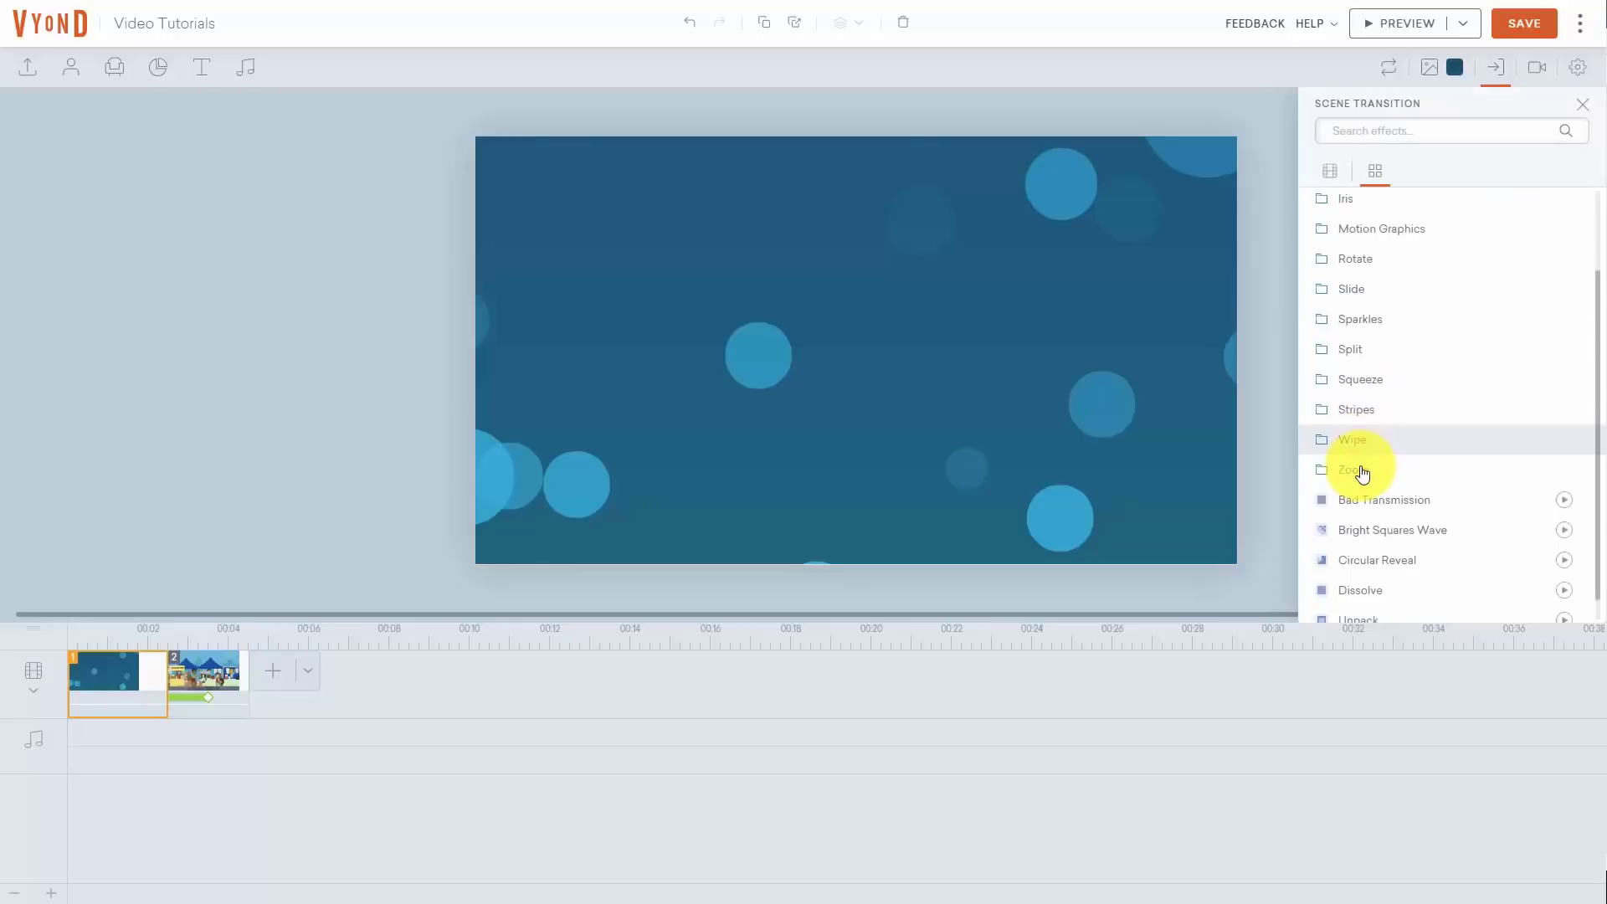
left_click(1361, 470)
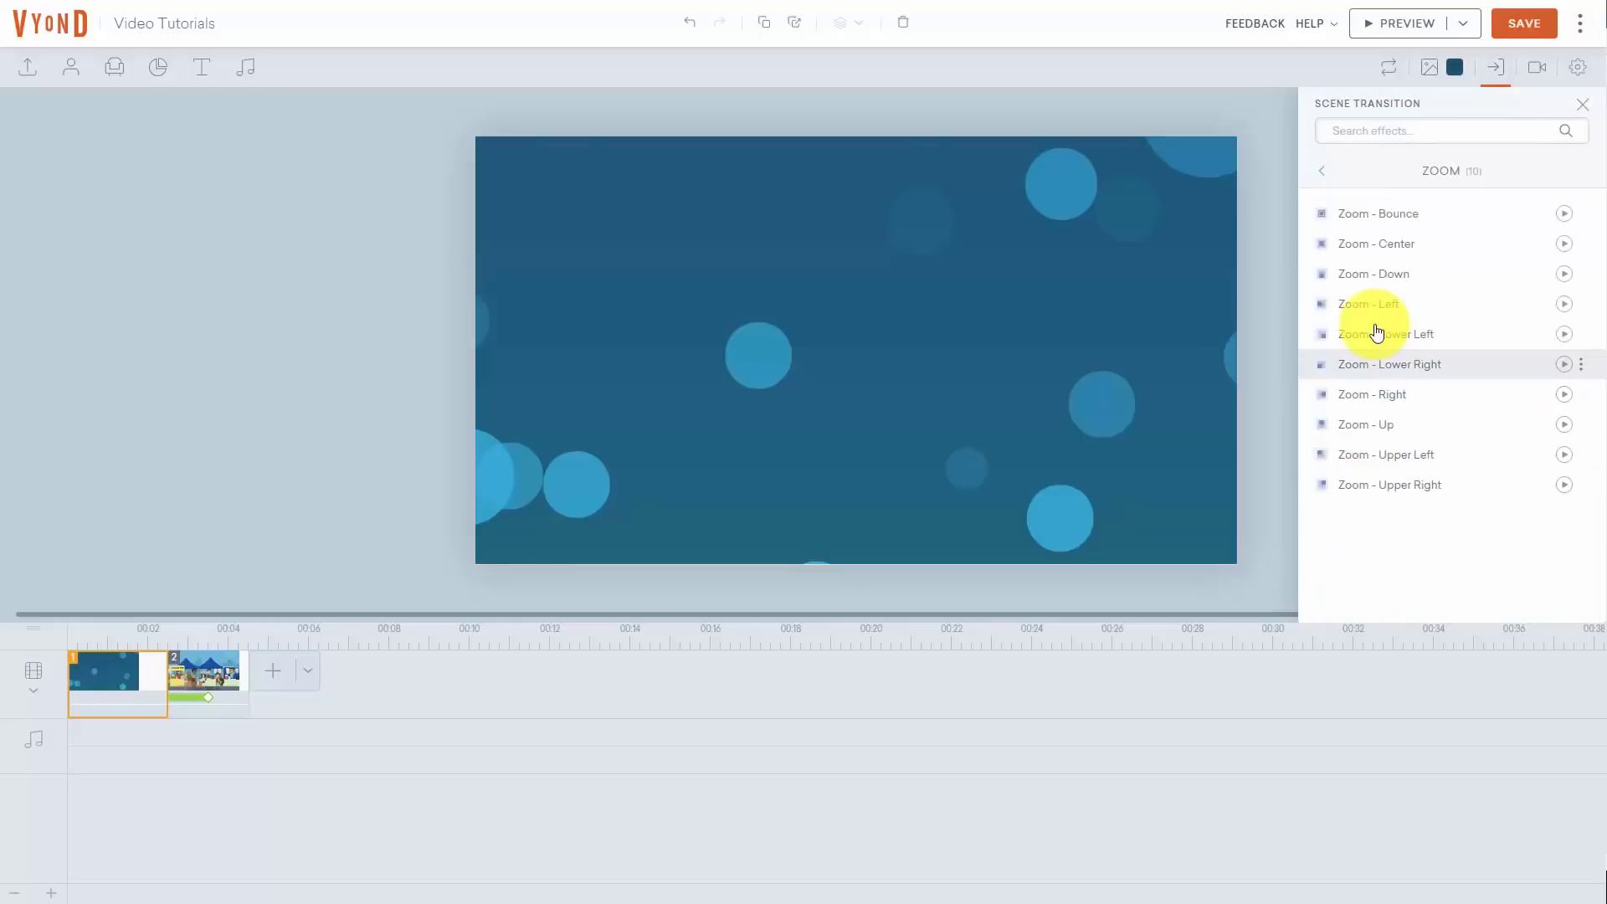
left_click(1361, 303)
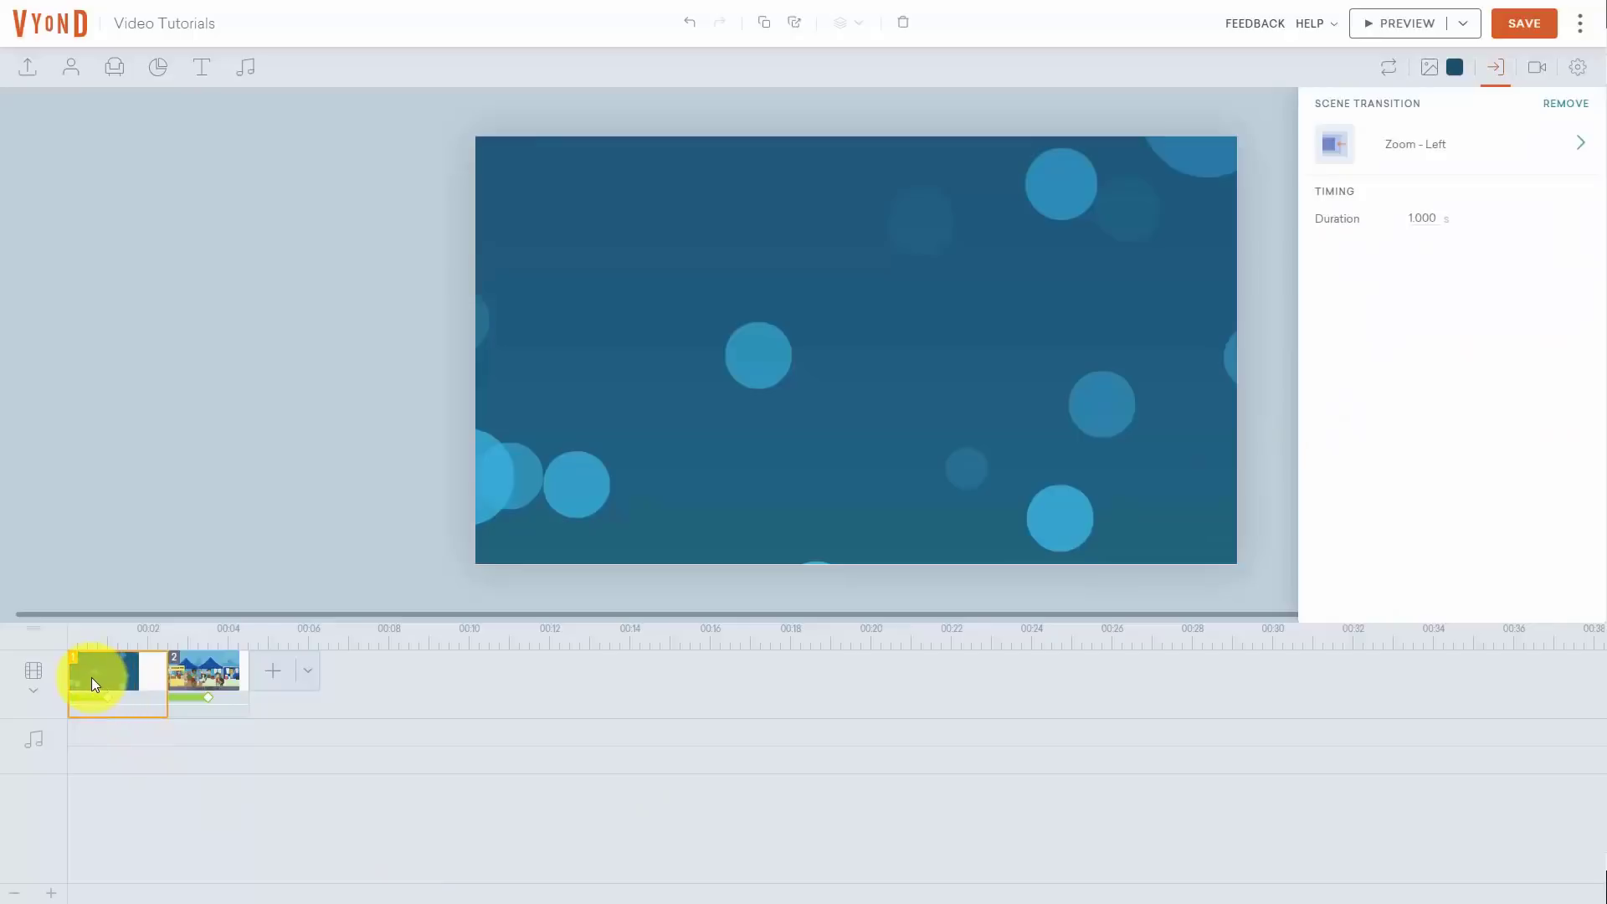
Change the second scene's transition to Zoom - Lower Left, and preview the video from the first scene
left_click(228, 677, "shift")
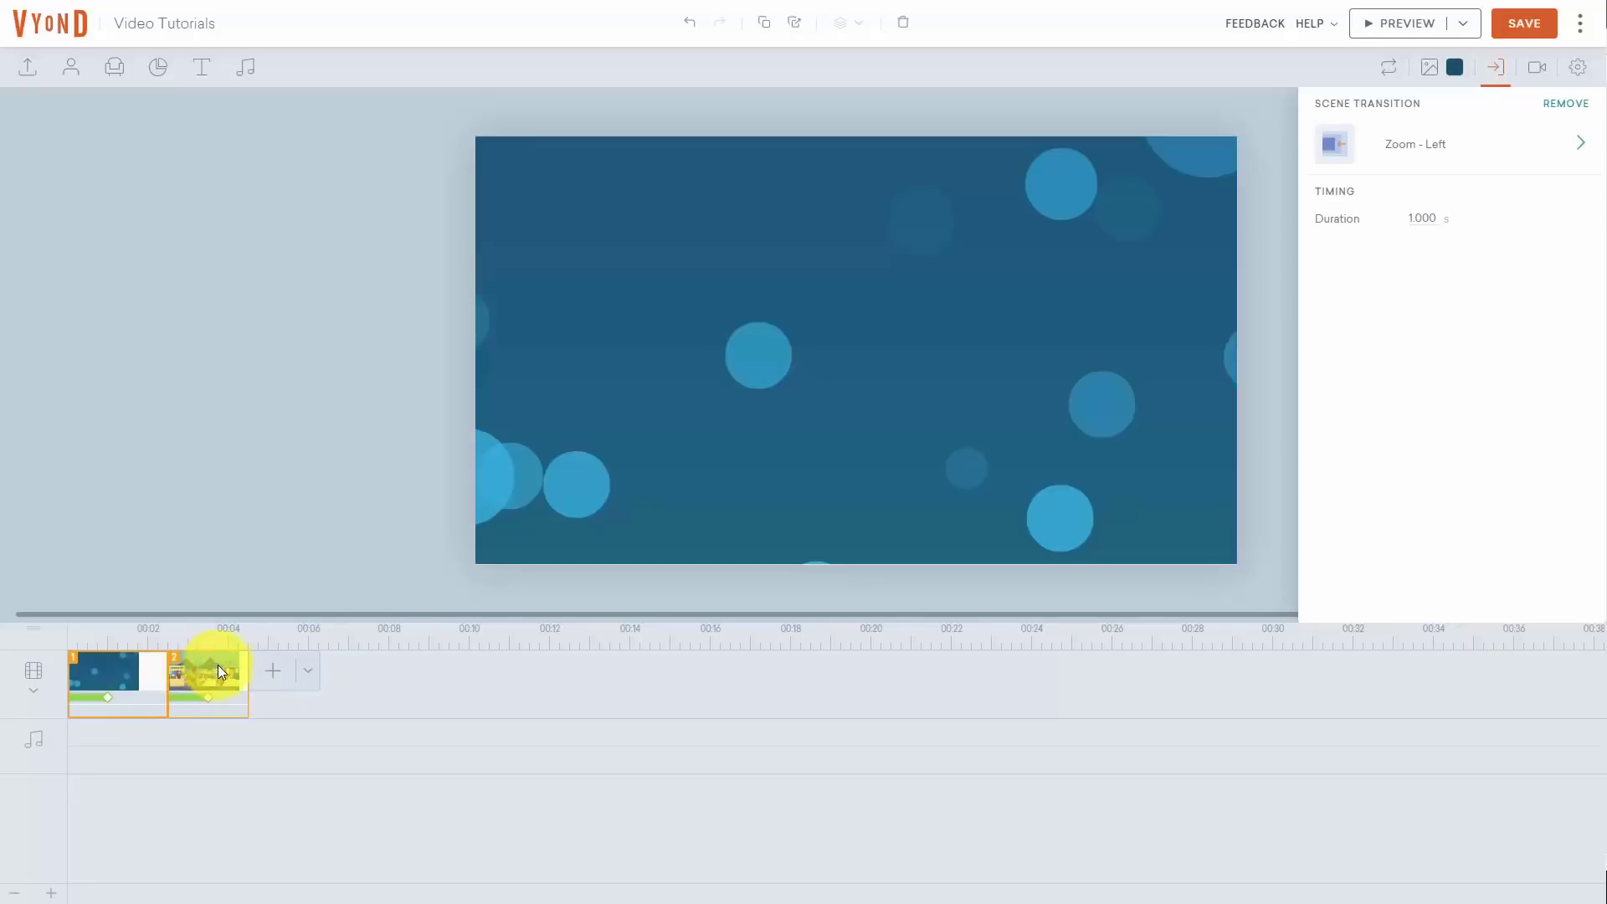
left_click(228, 669)
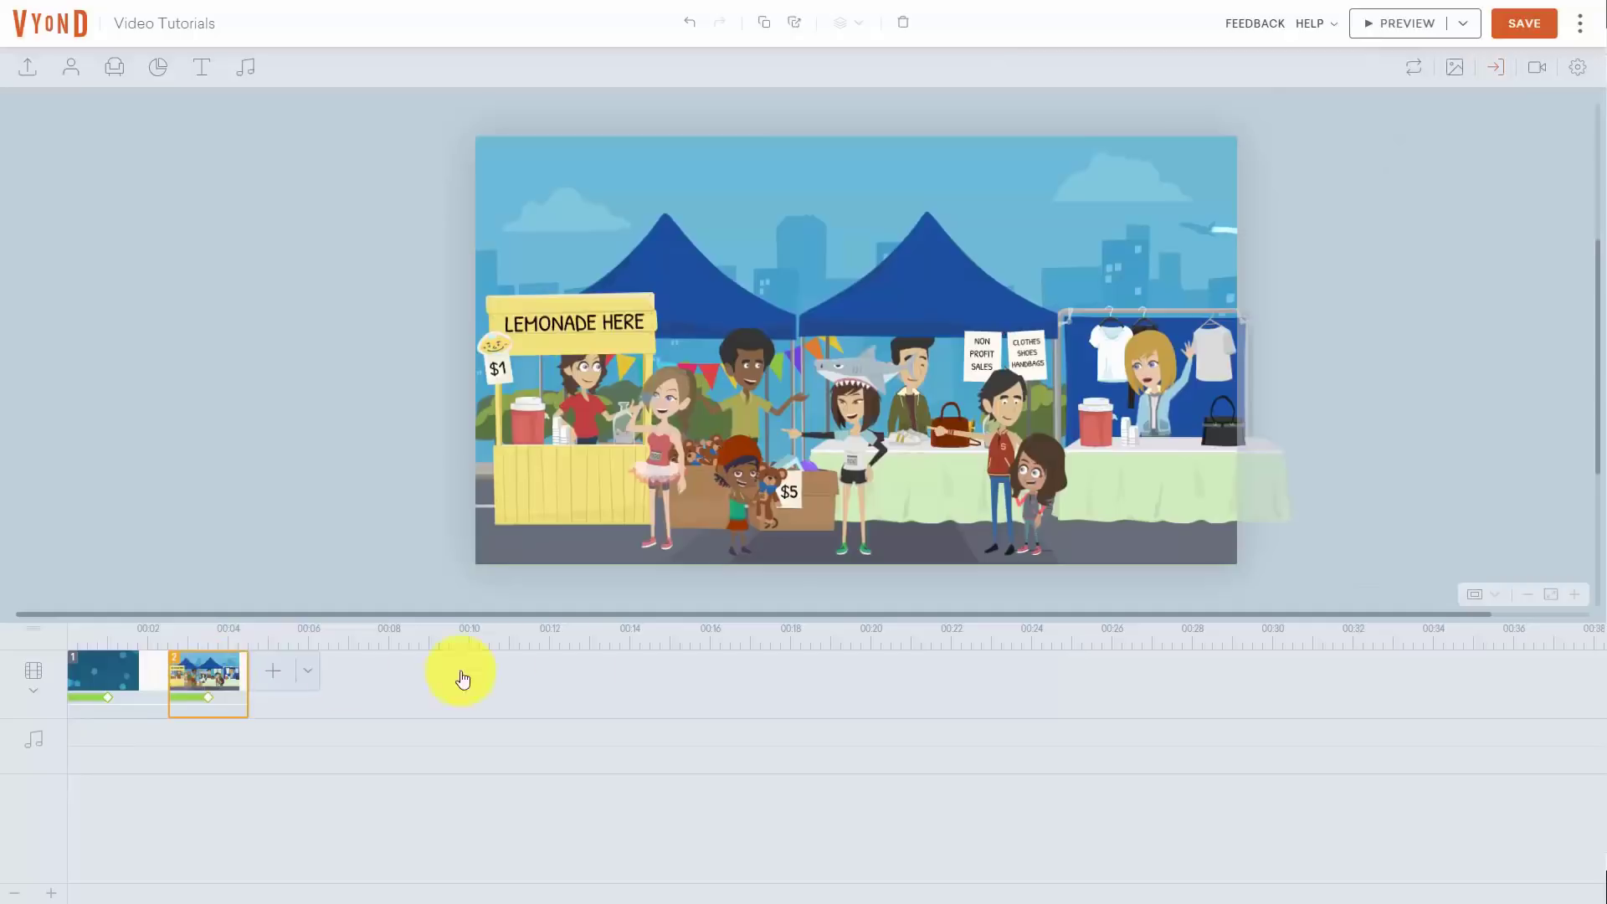
left_click(1496, 68)
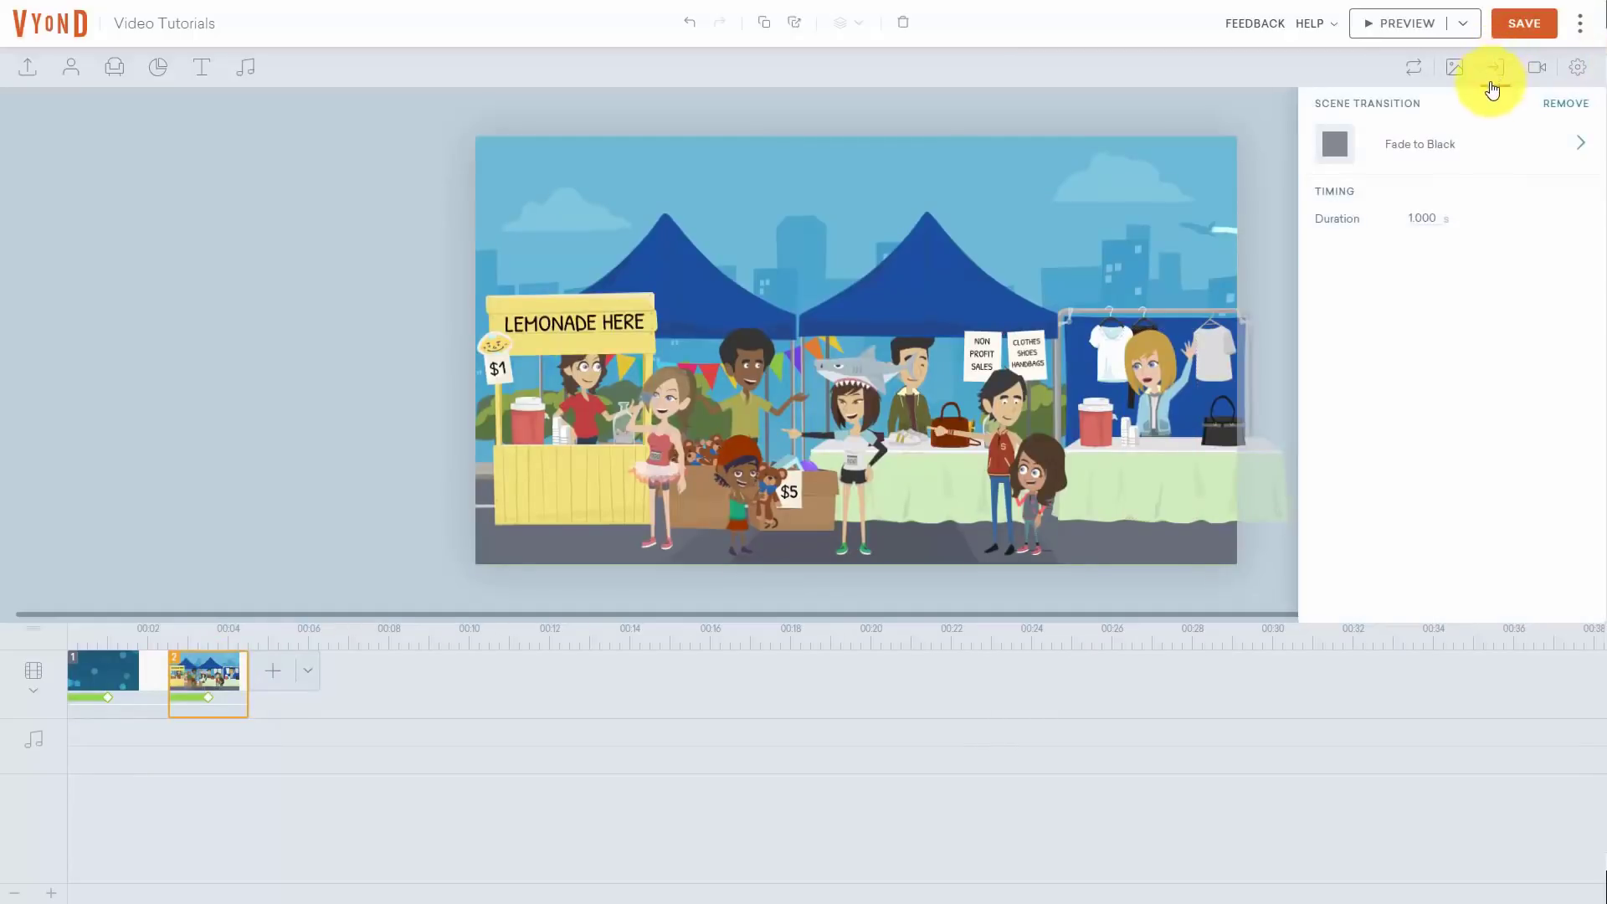
left_click(1458, 154)
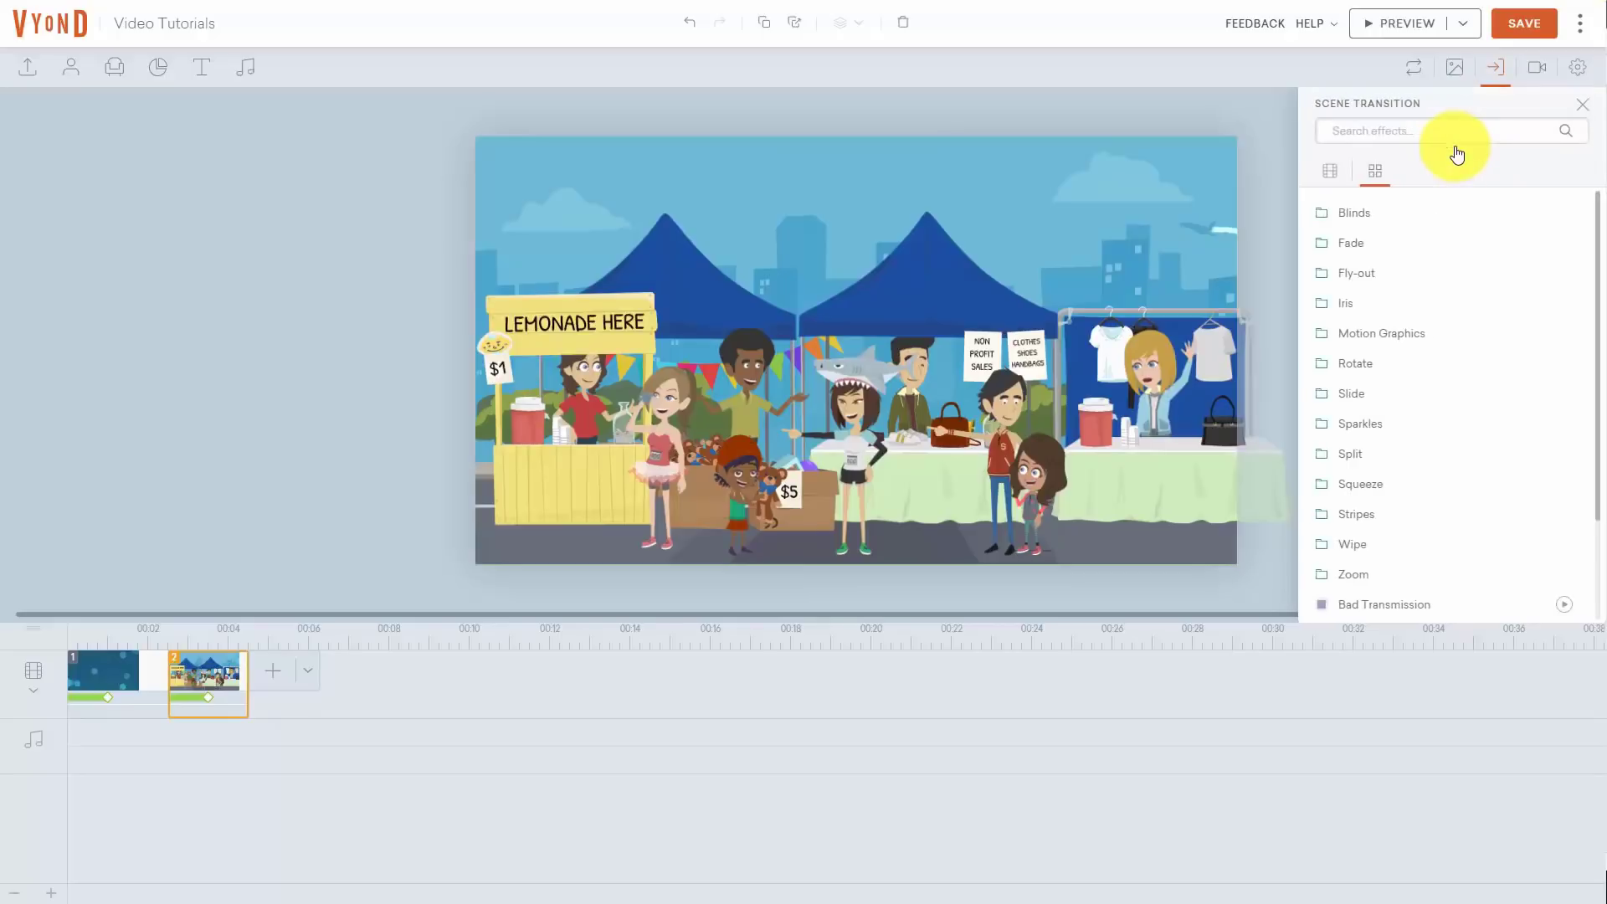
left_click(1343, 579)
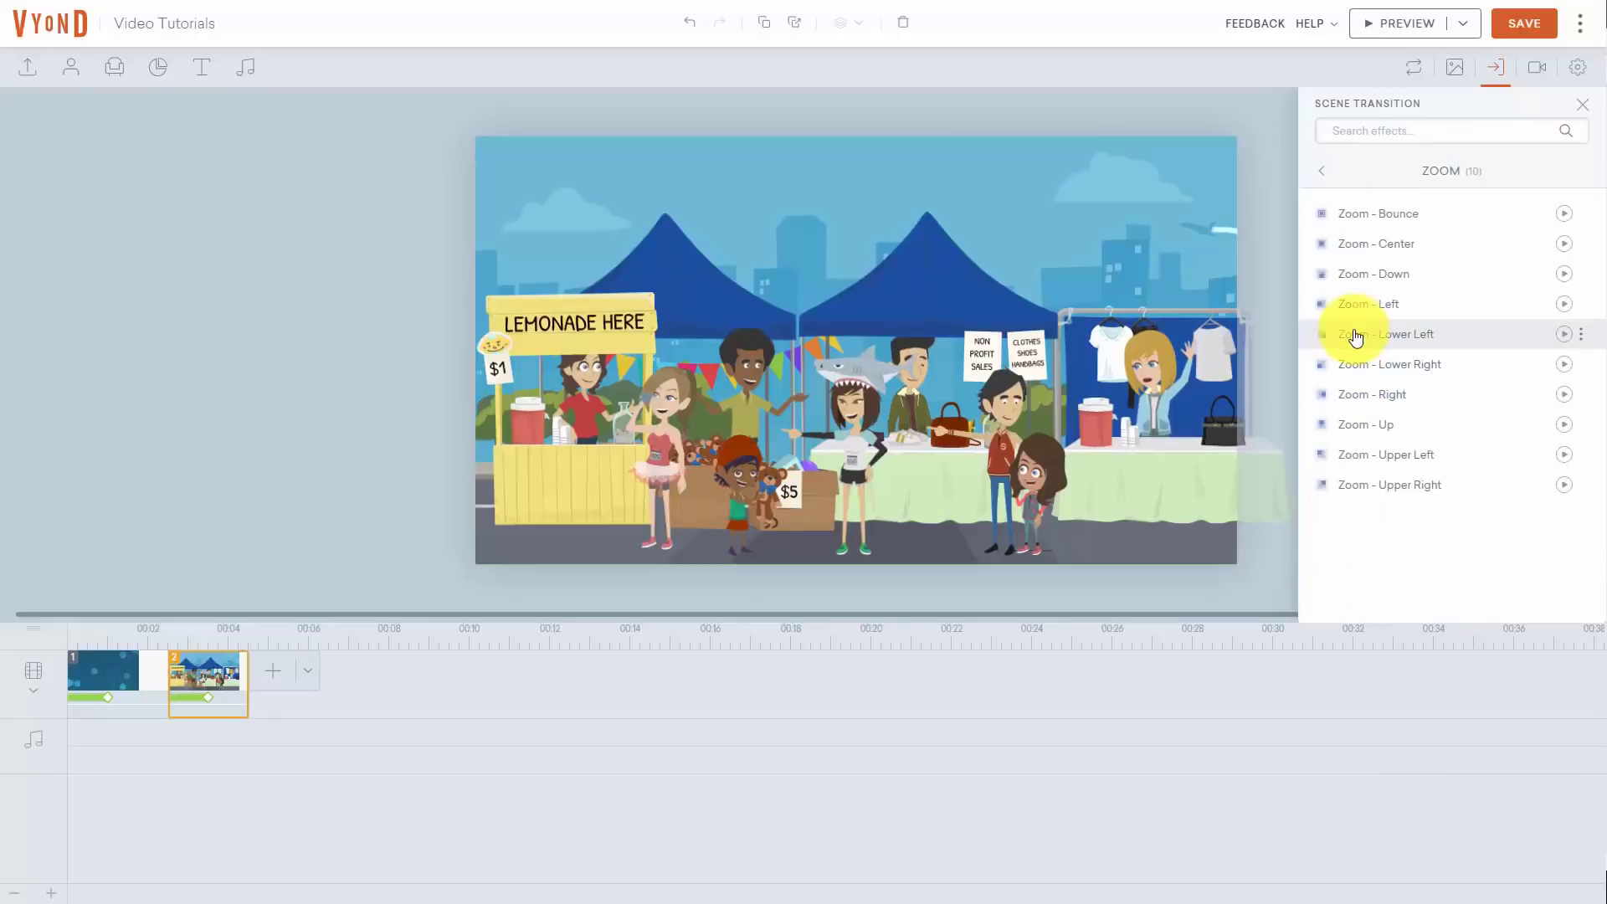
left_click(1356, 334)
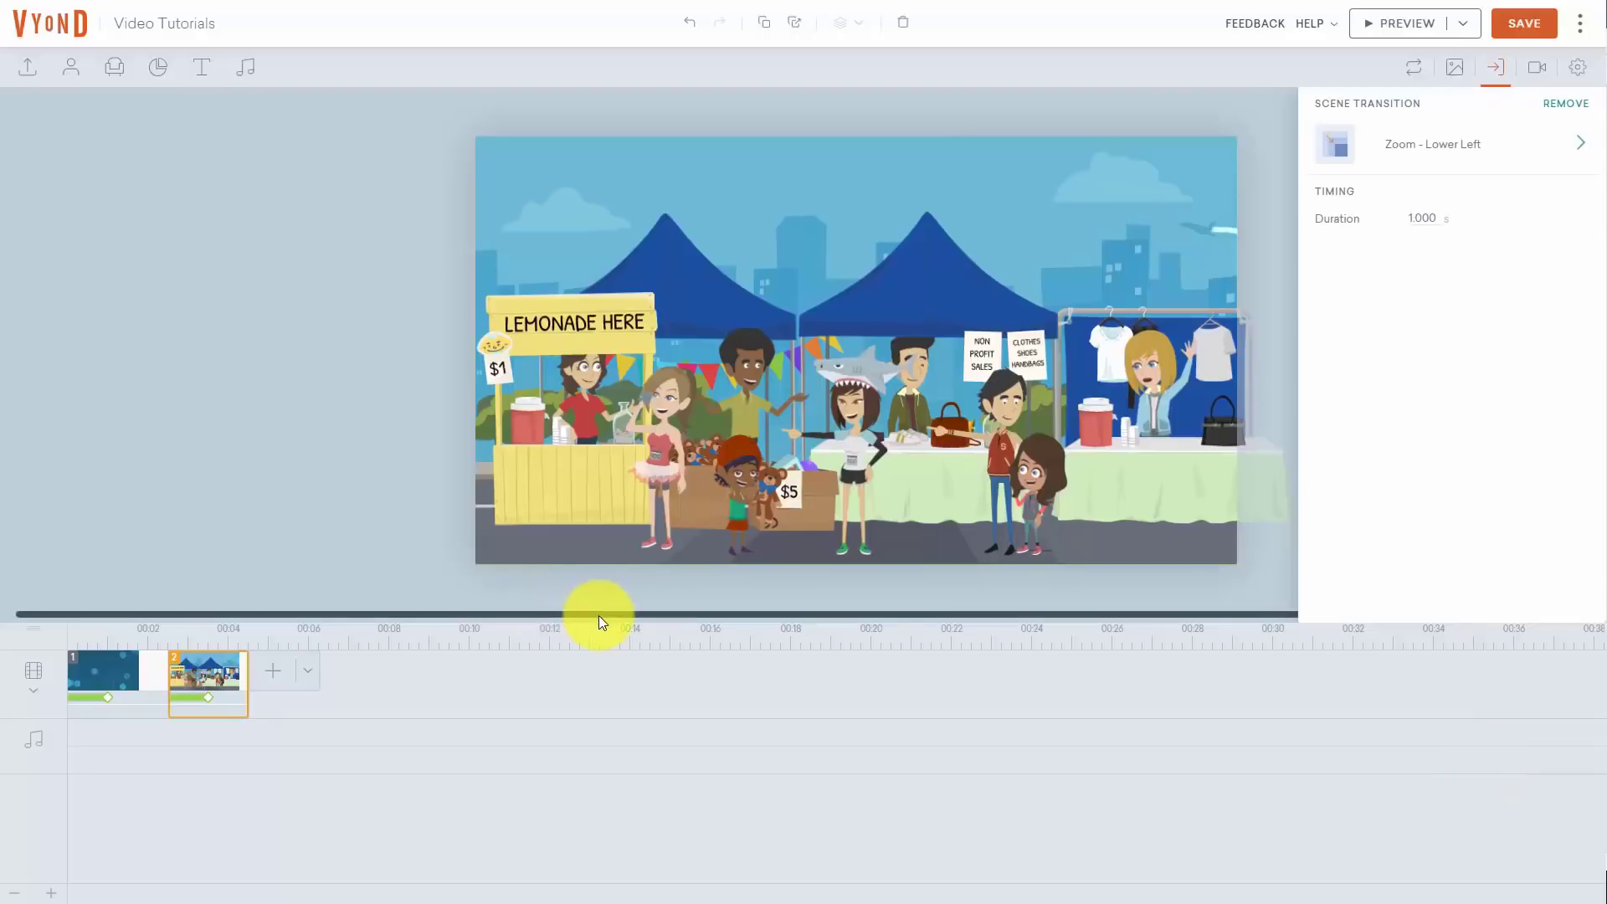
left_click(1383, 26)
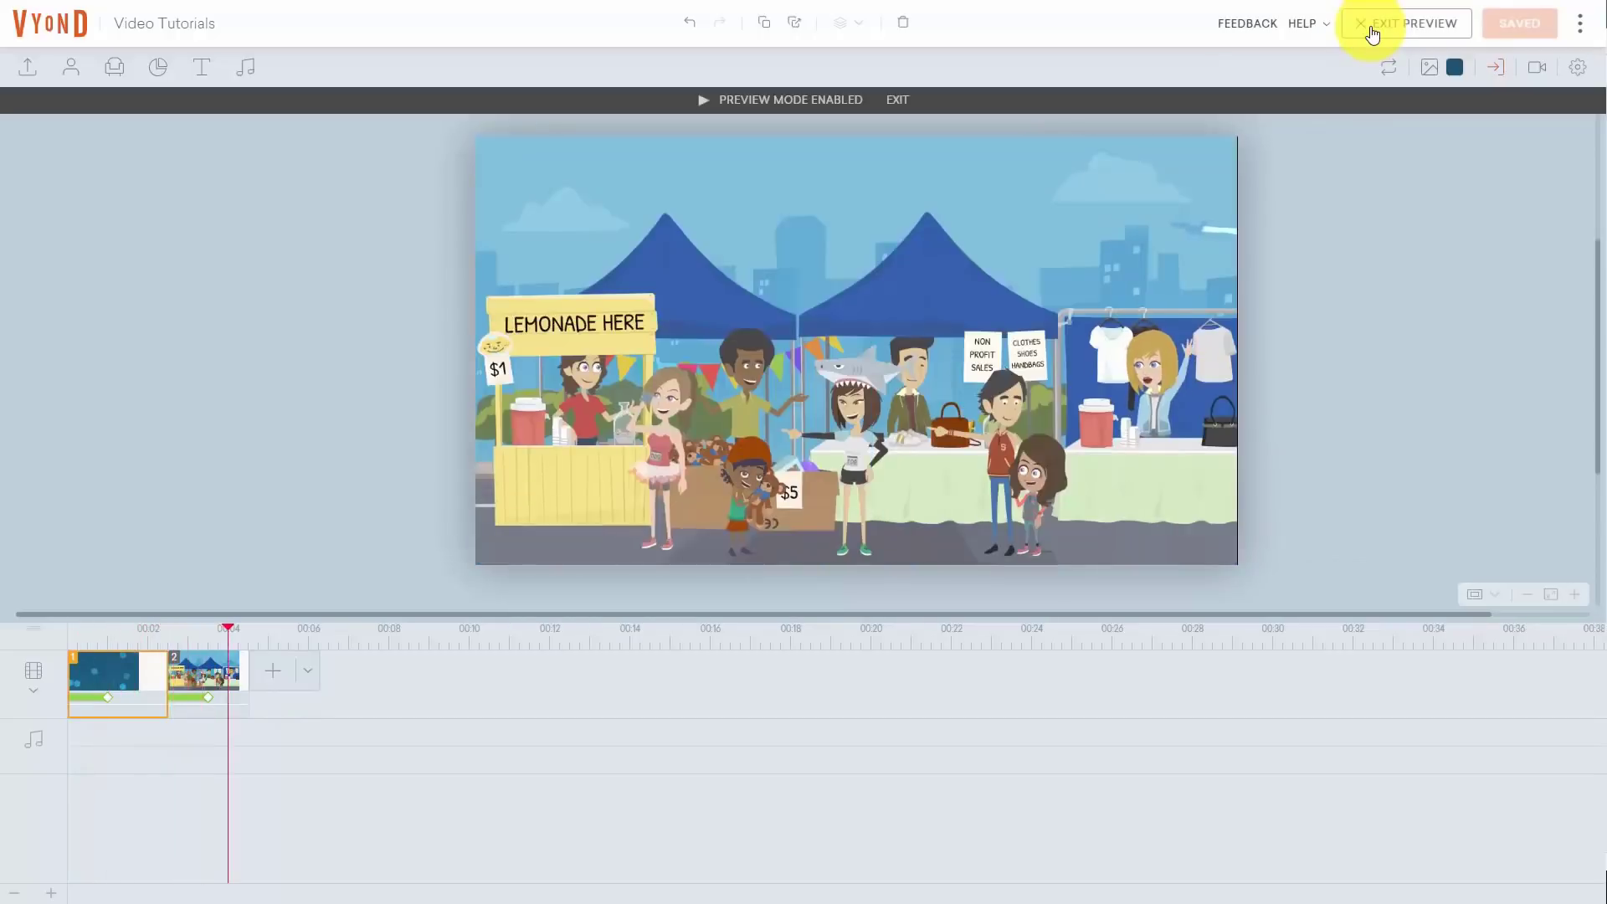
left_click(1371, 32)
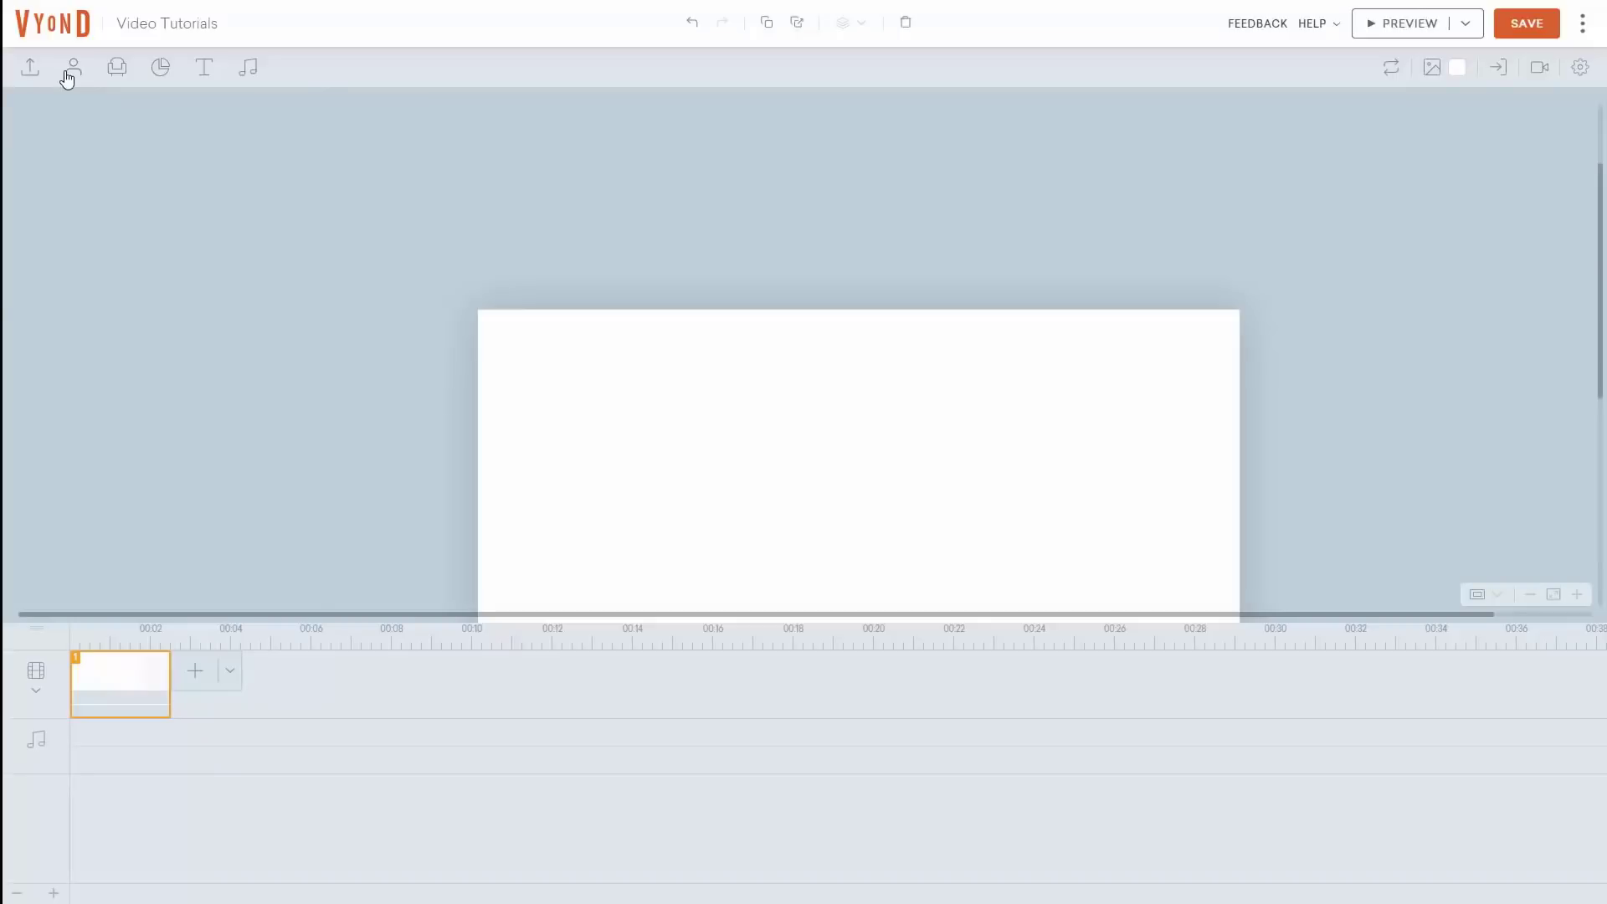
Add the casual whiteboard character in a tank top and skirt, and place her in the left part of the scene
left_click(71, 71)
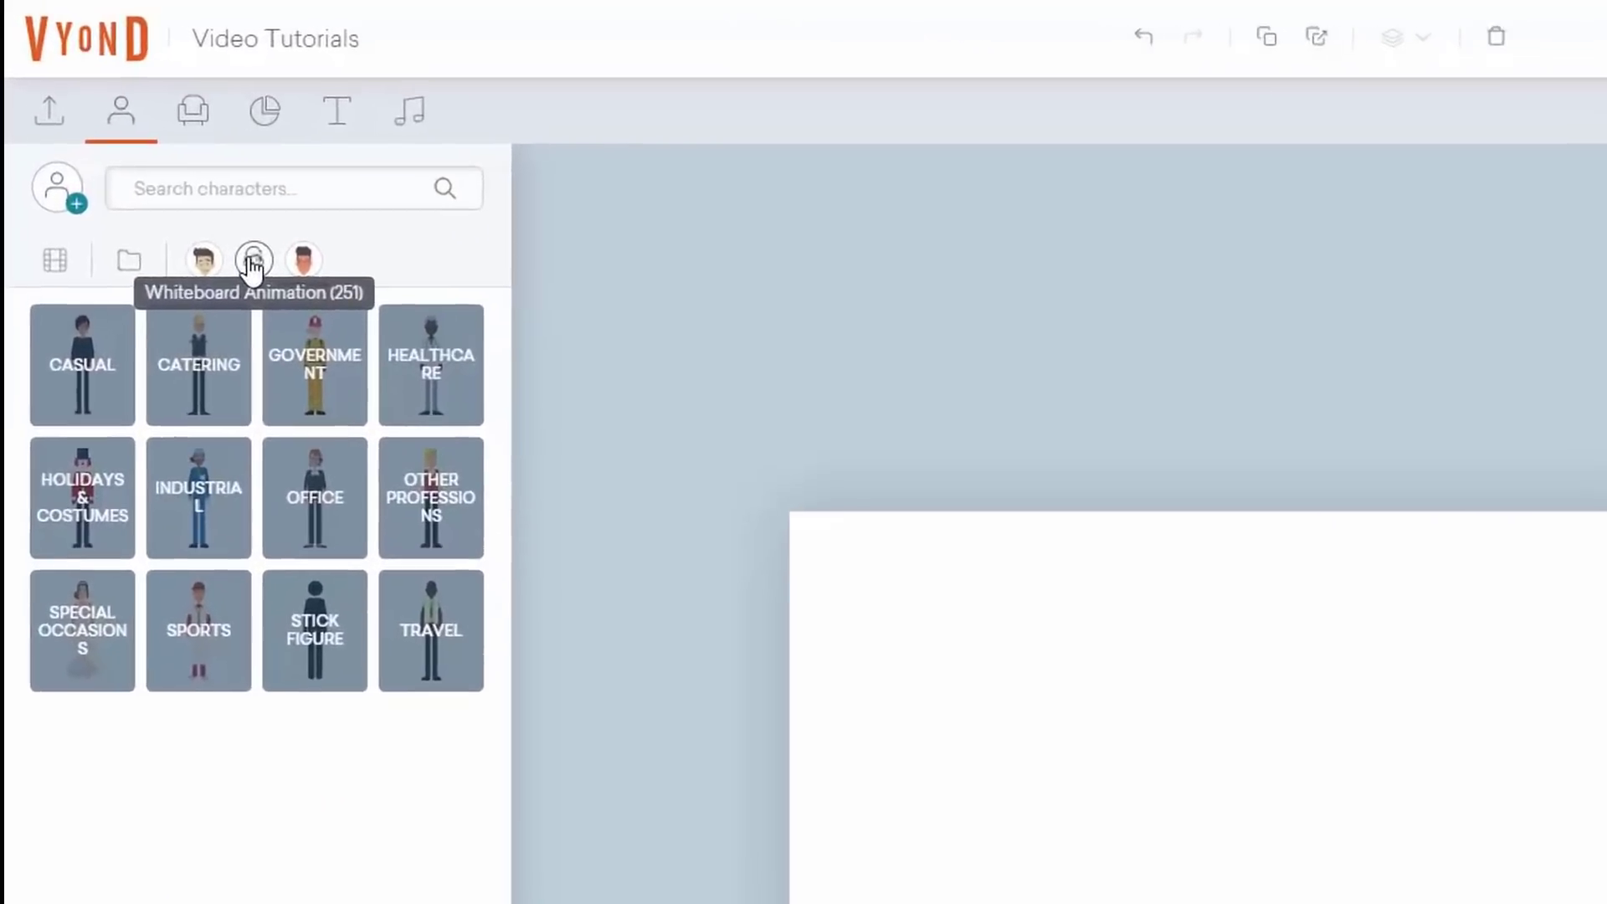
left_click(253, 263)
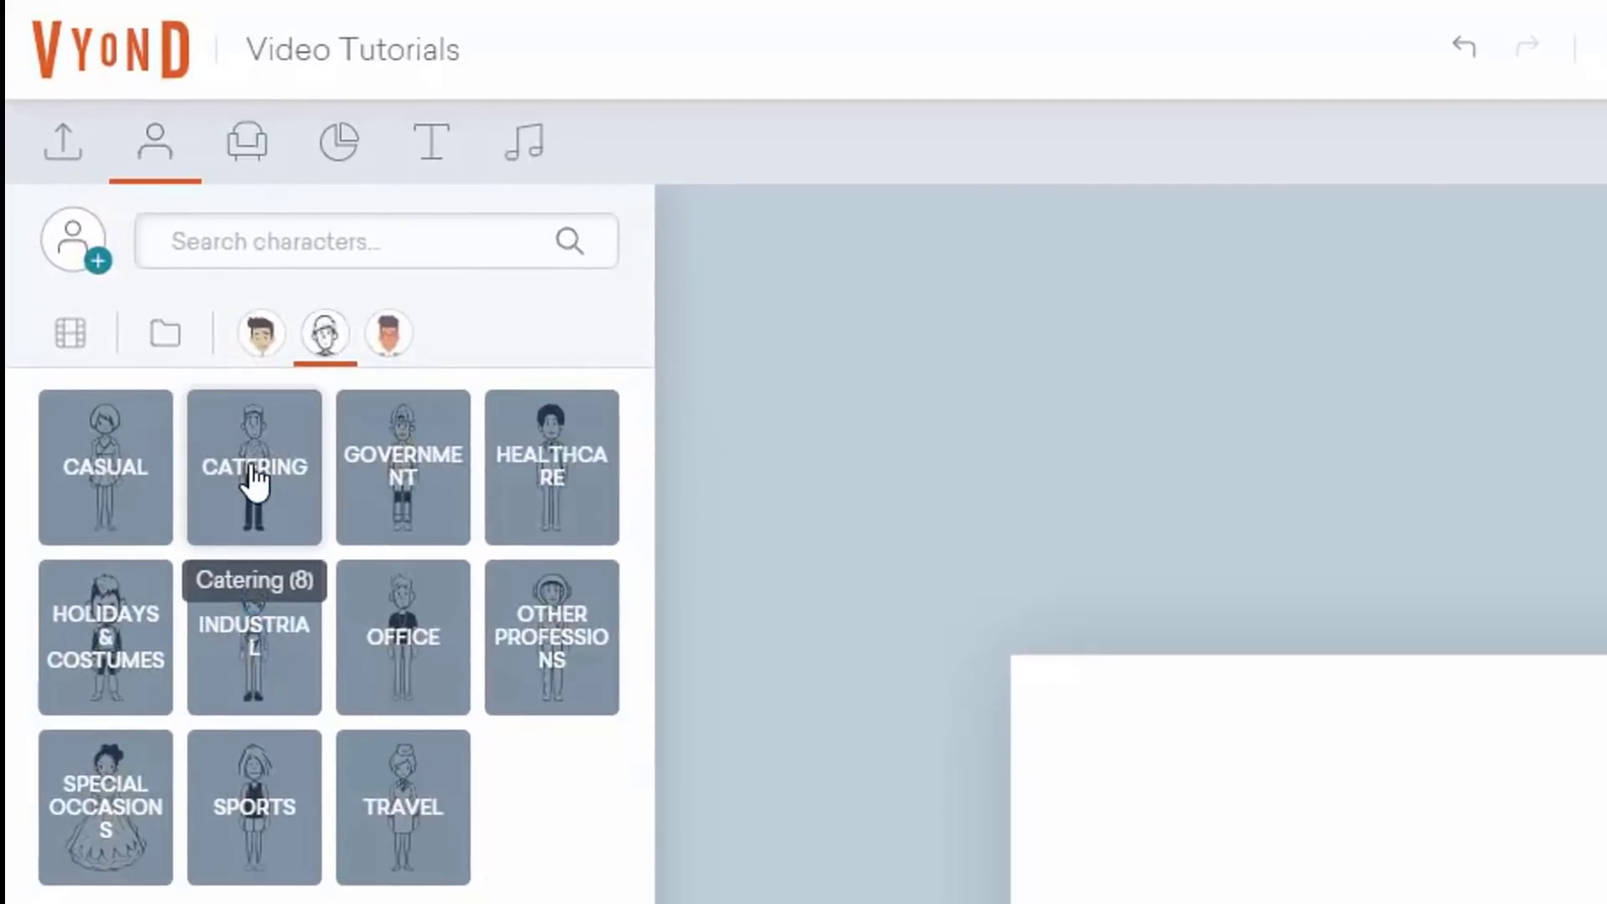
left_click(99, 466)
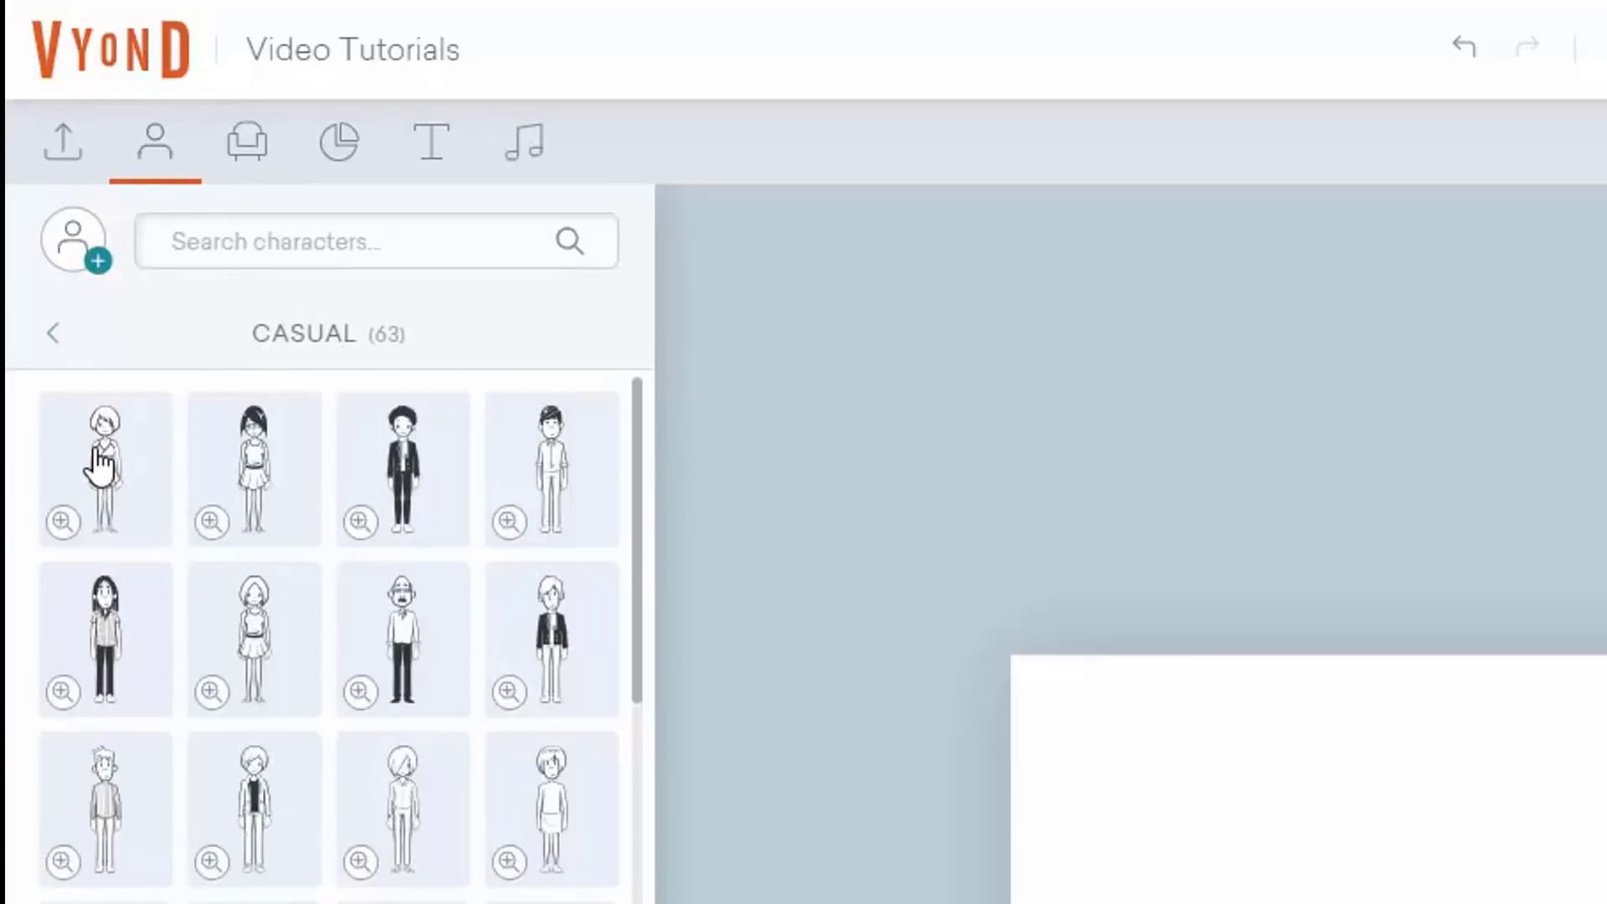
left_click(238, 620)
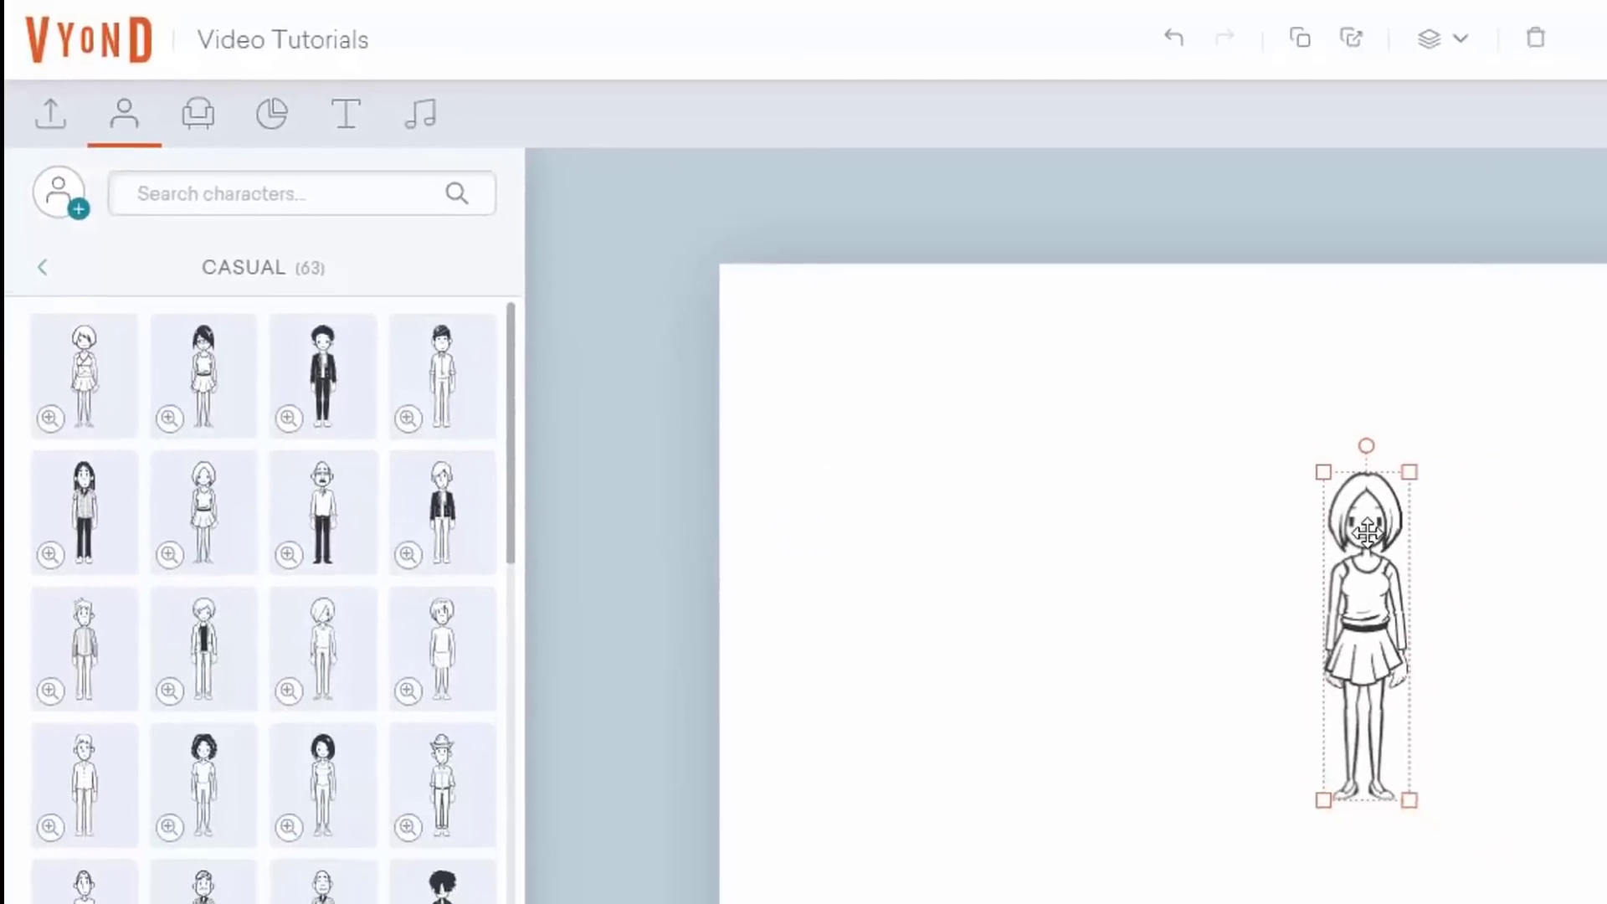
left_click_drag(1364, 524, 597, 274)
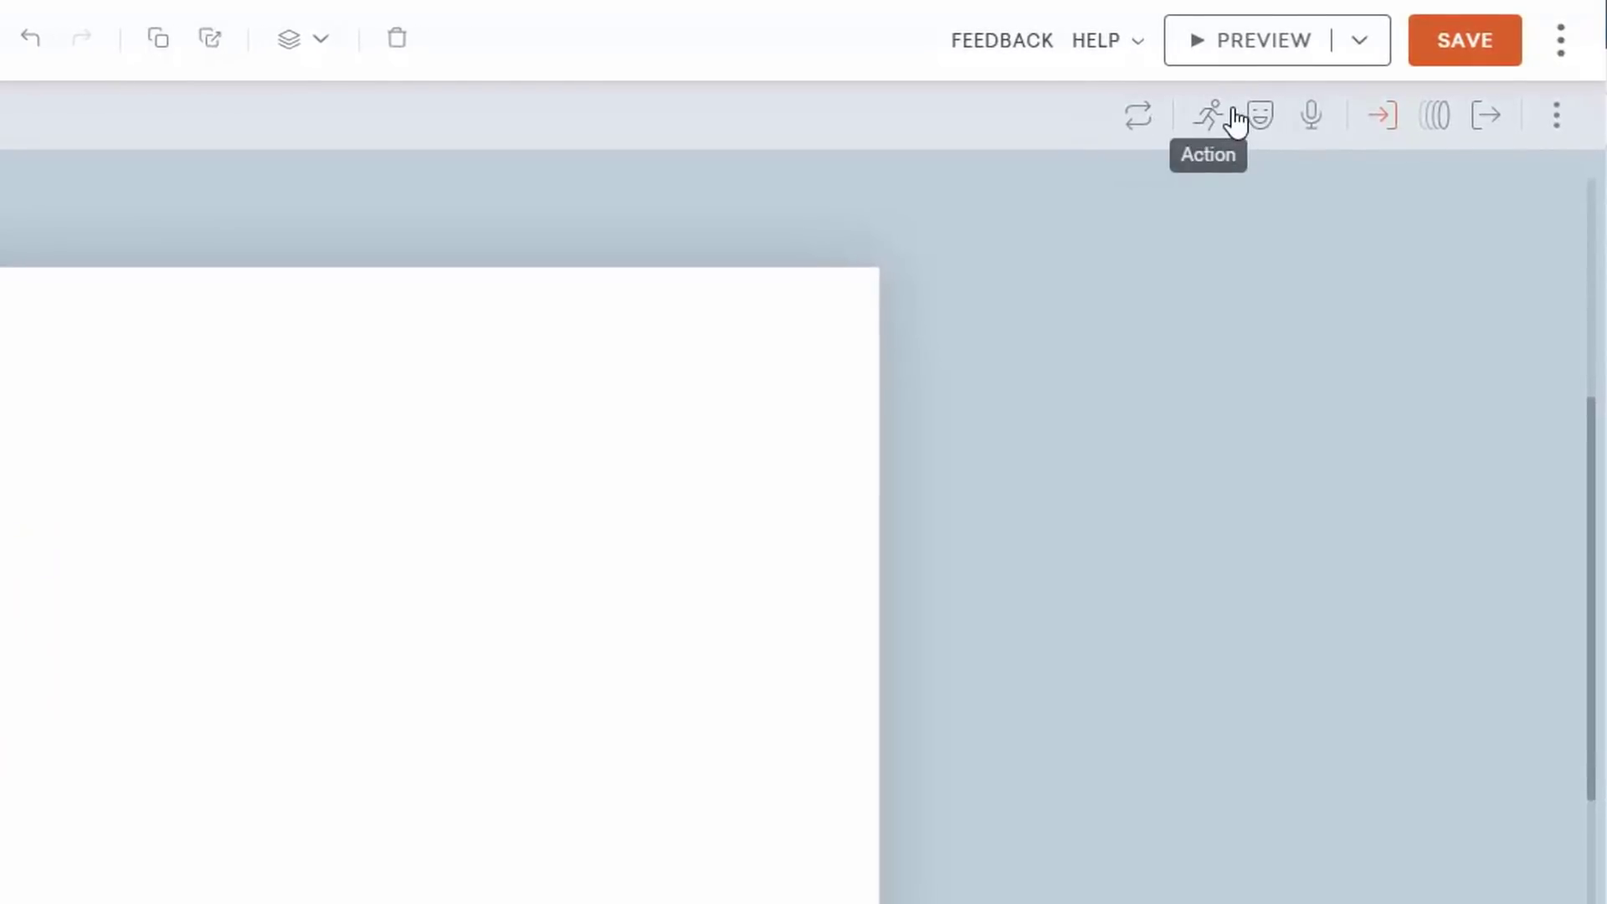
Change the character's enter effect to the first Whiteboard - Illustration option, and save and preview the video
left_click(1384, 116)
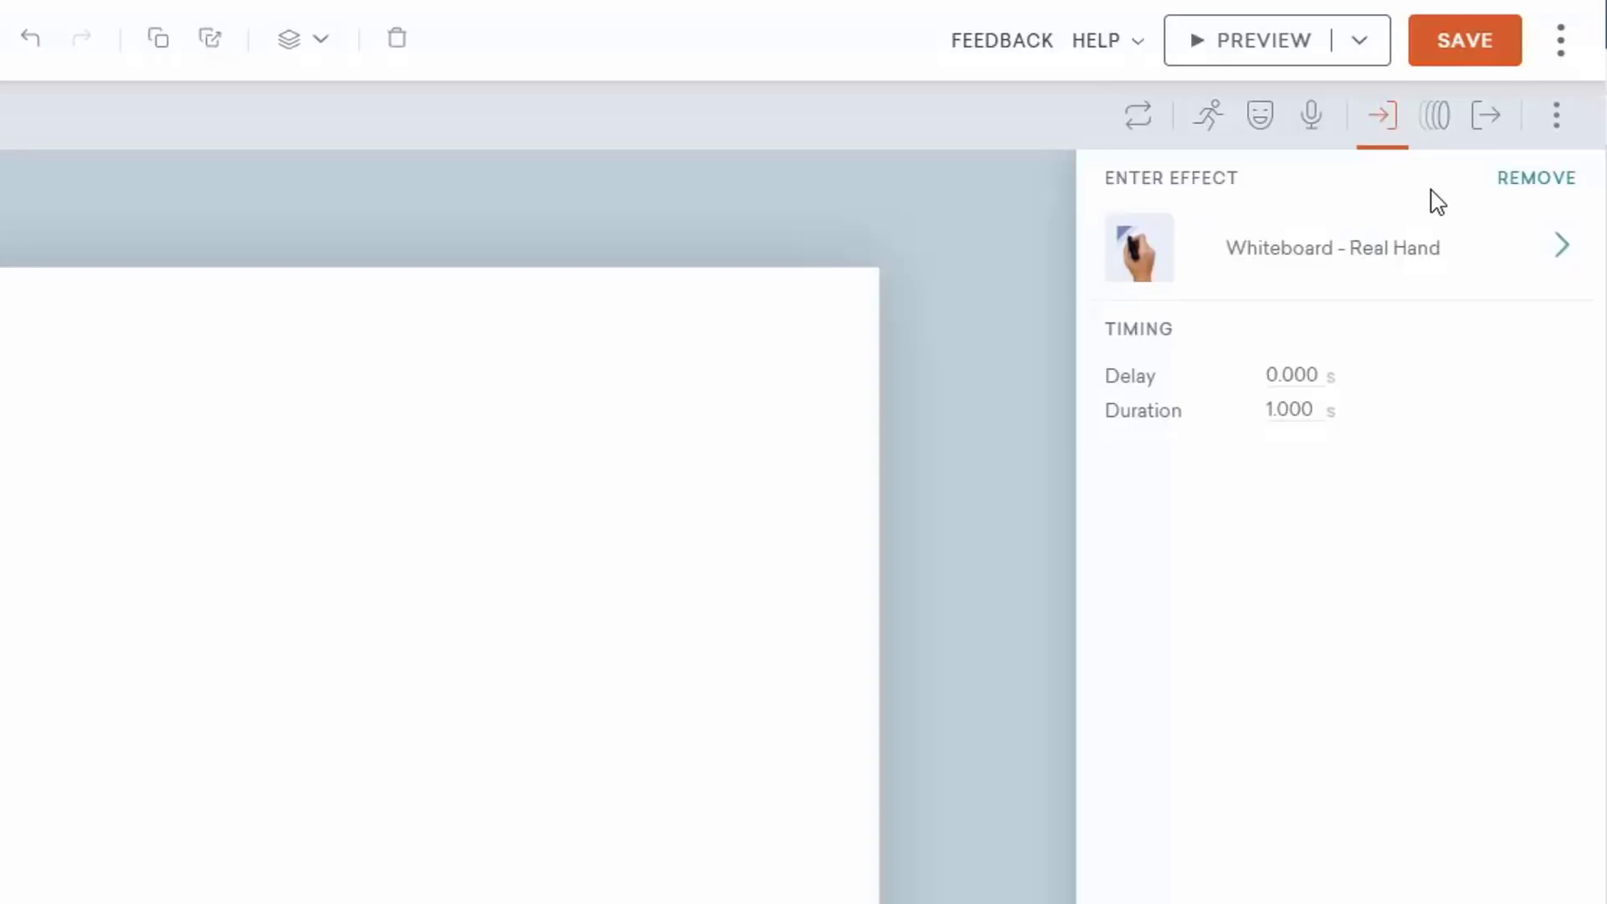
left_click(1423, 260)
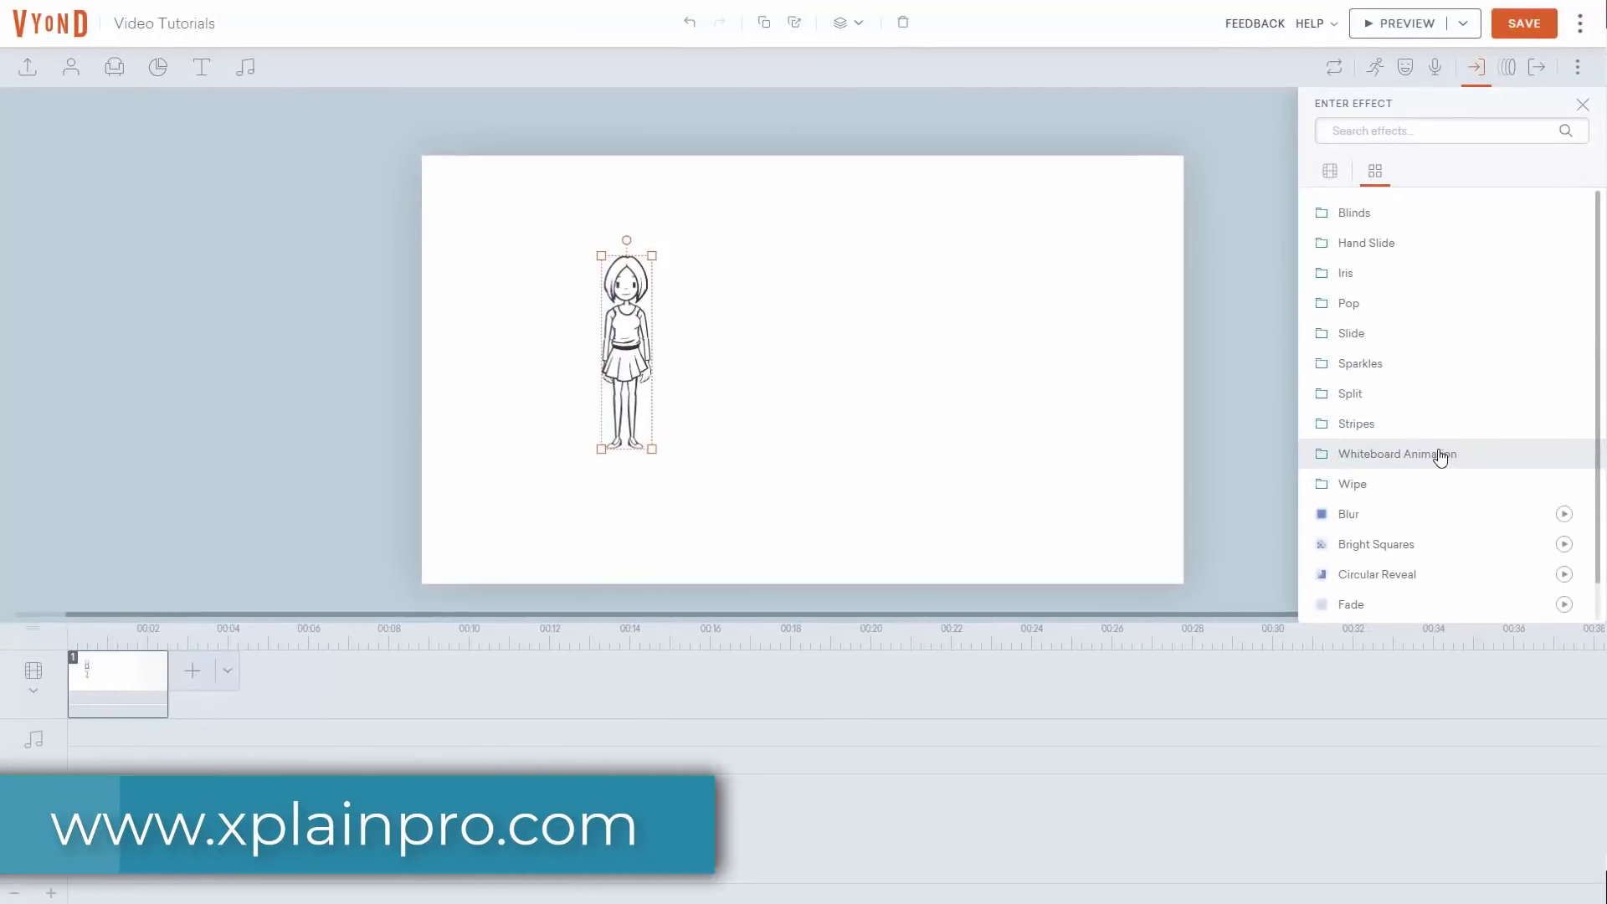
left_click(1440, 454)
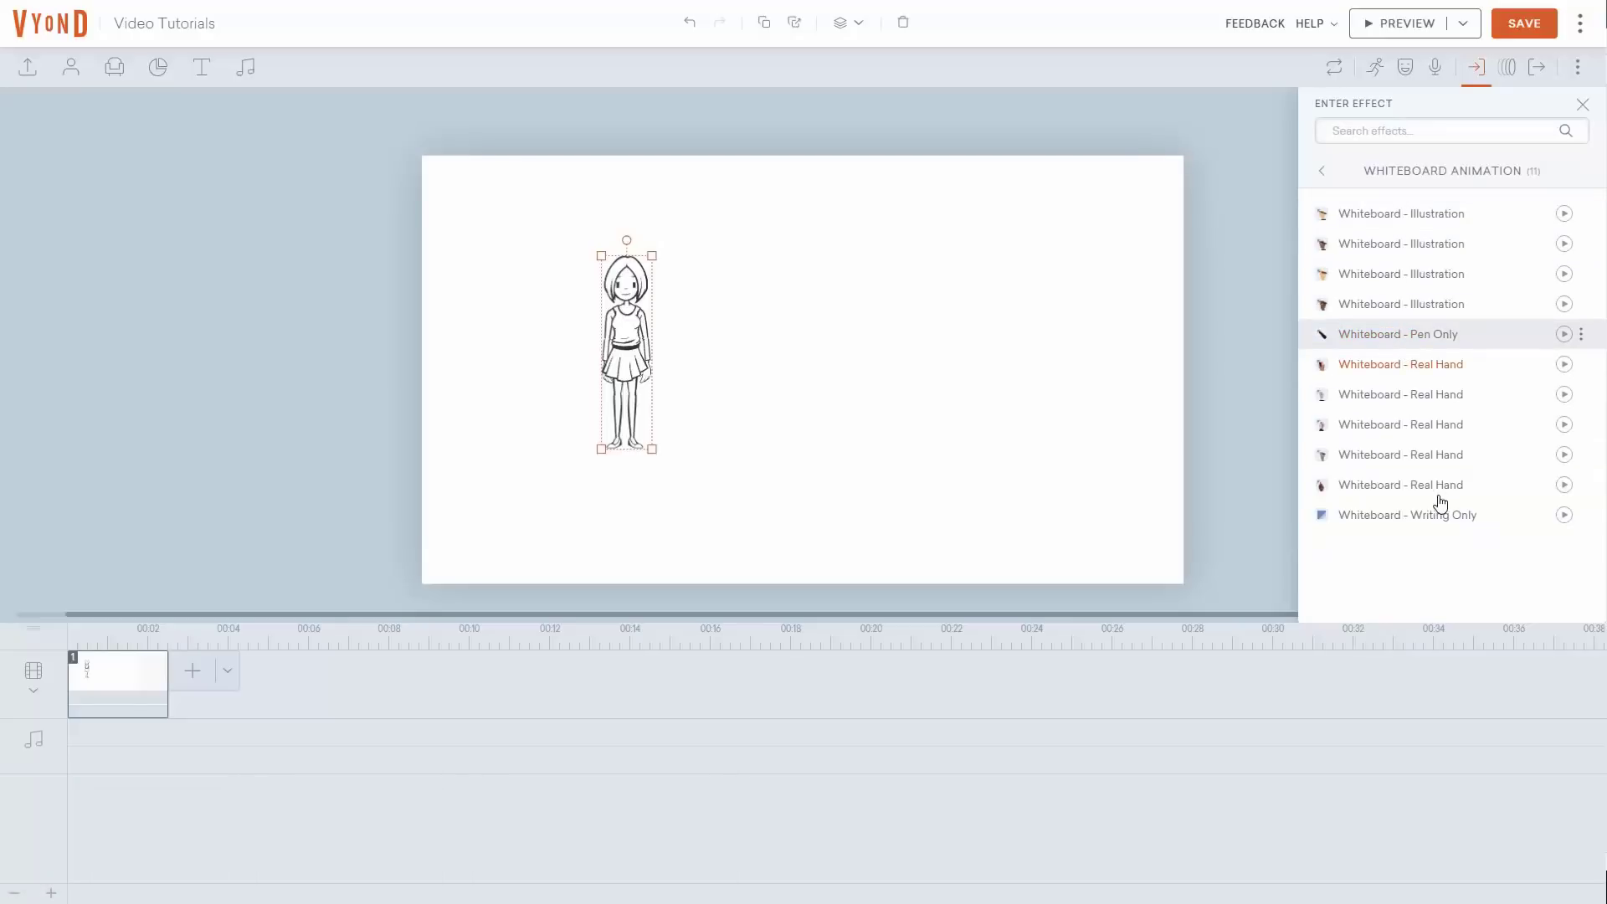
left_click(1391, 218)
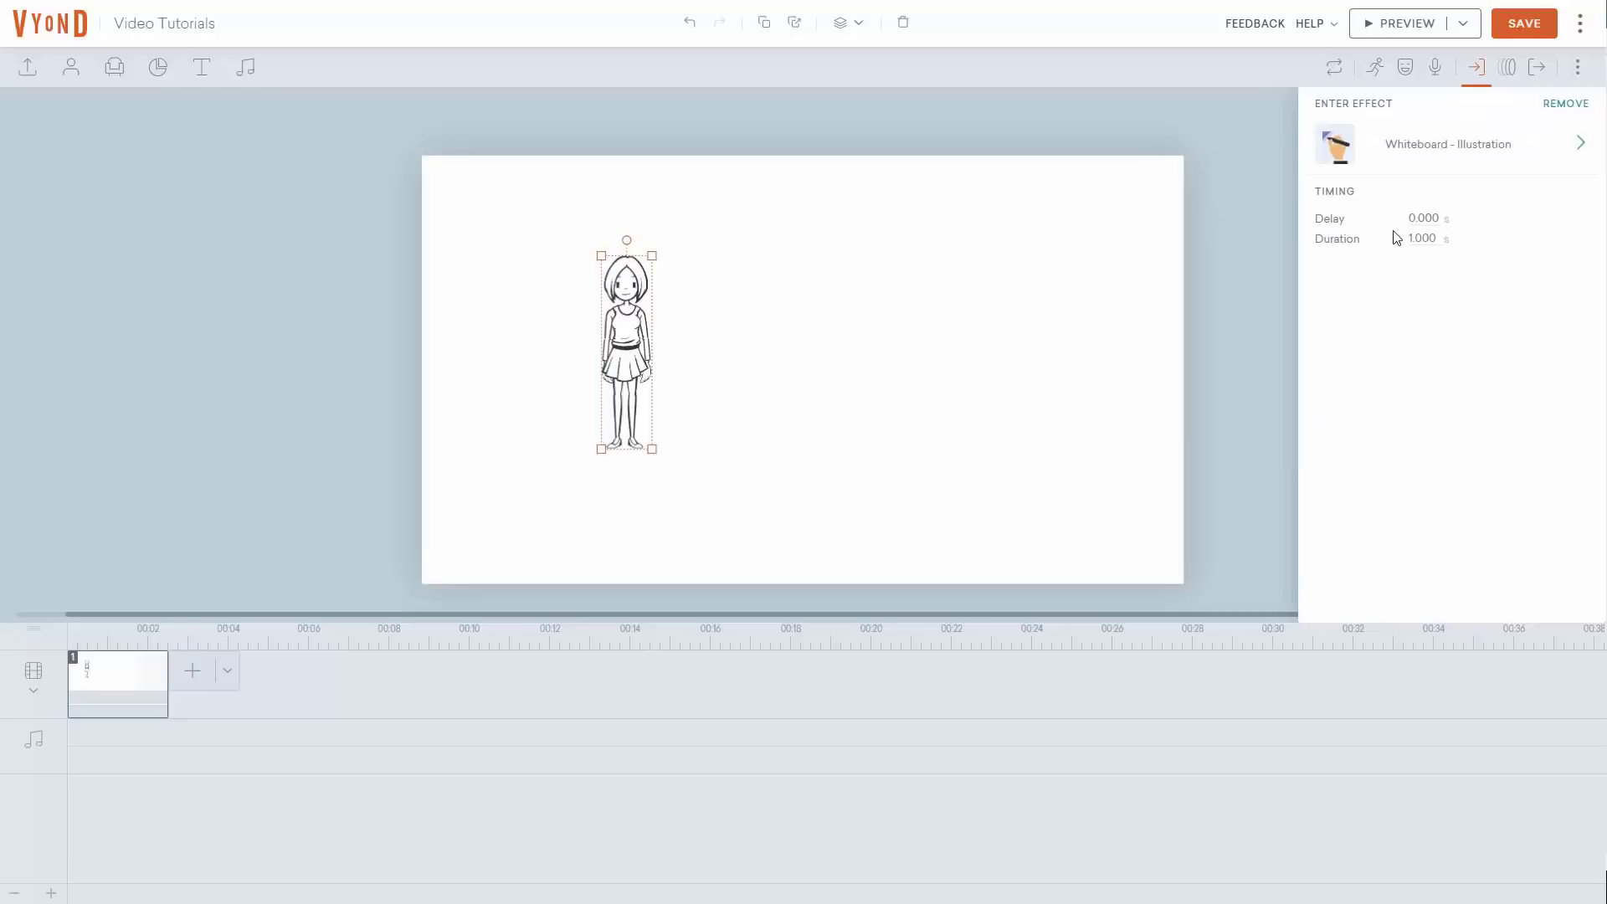
left_click(1523, 25)
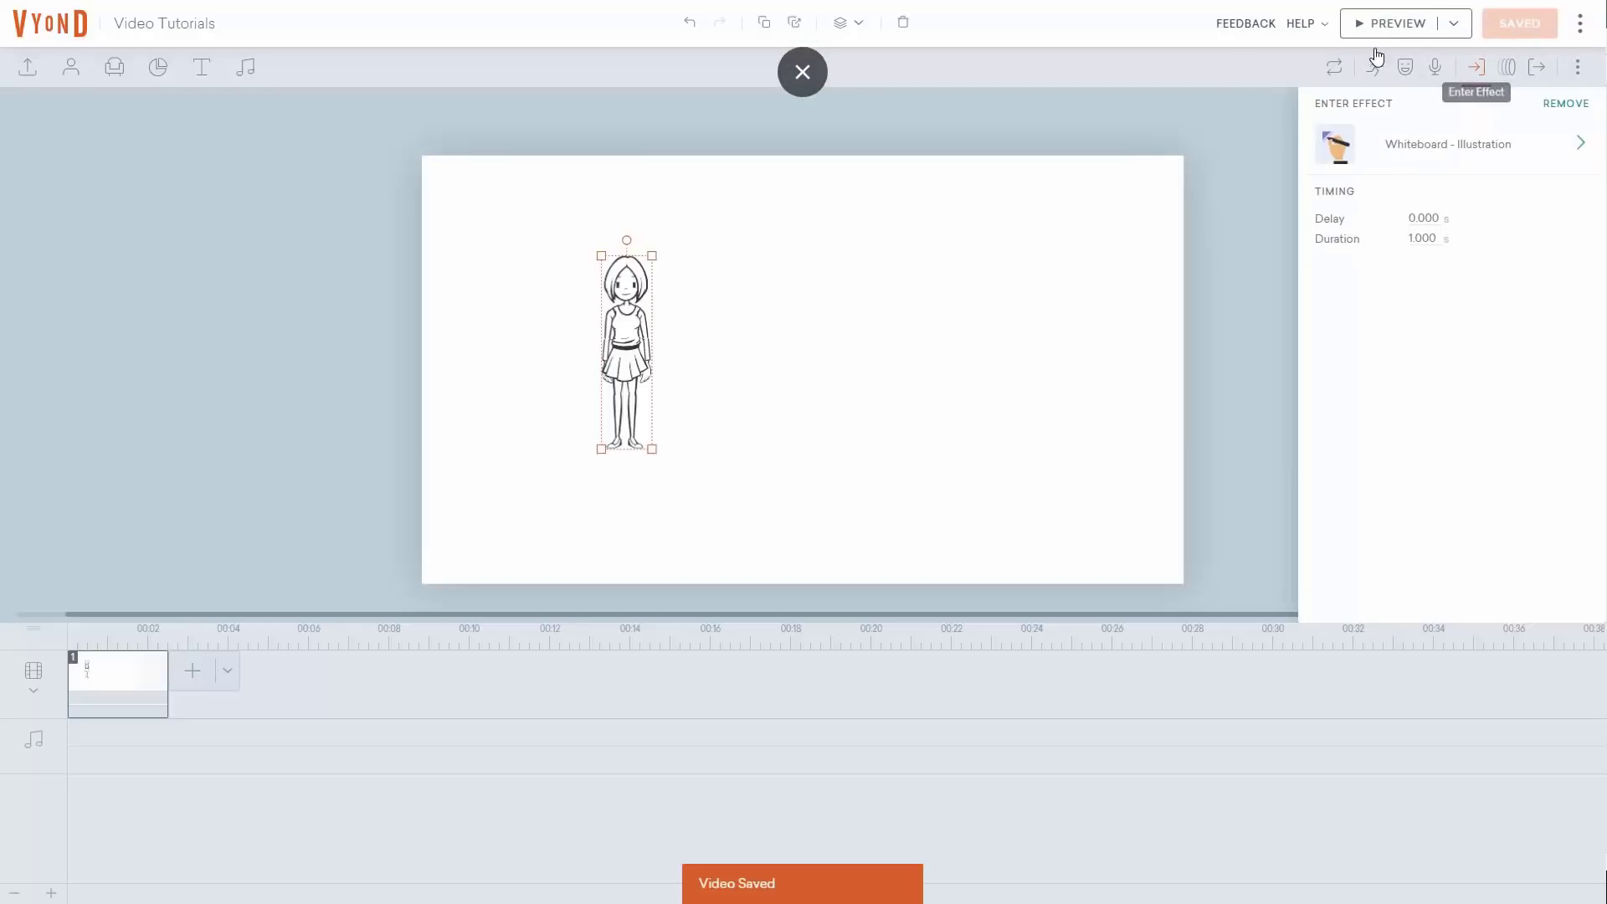
left_click(1373, 27)
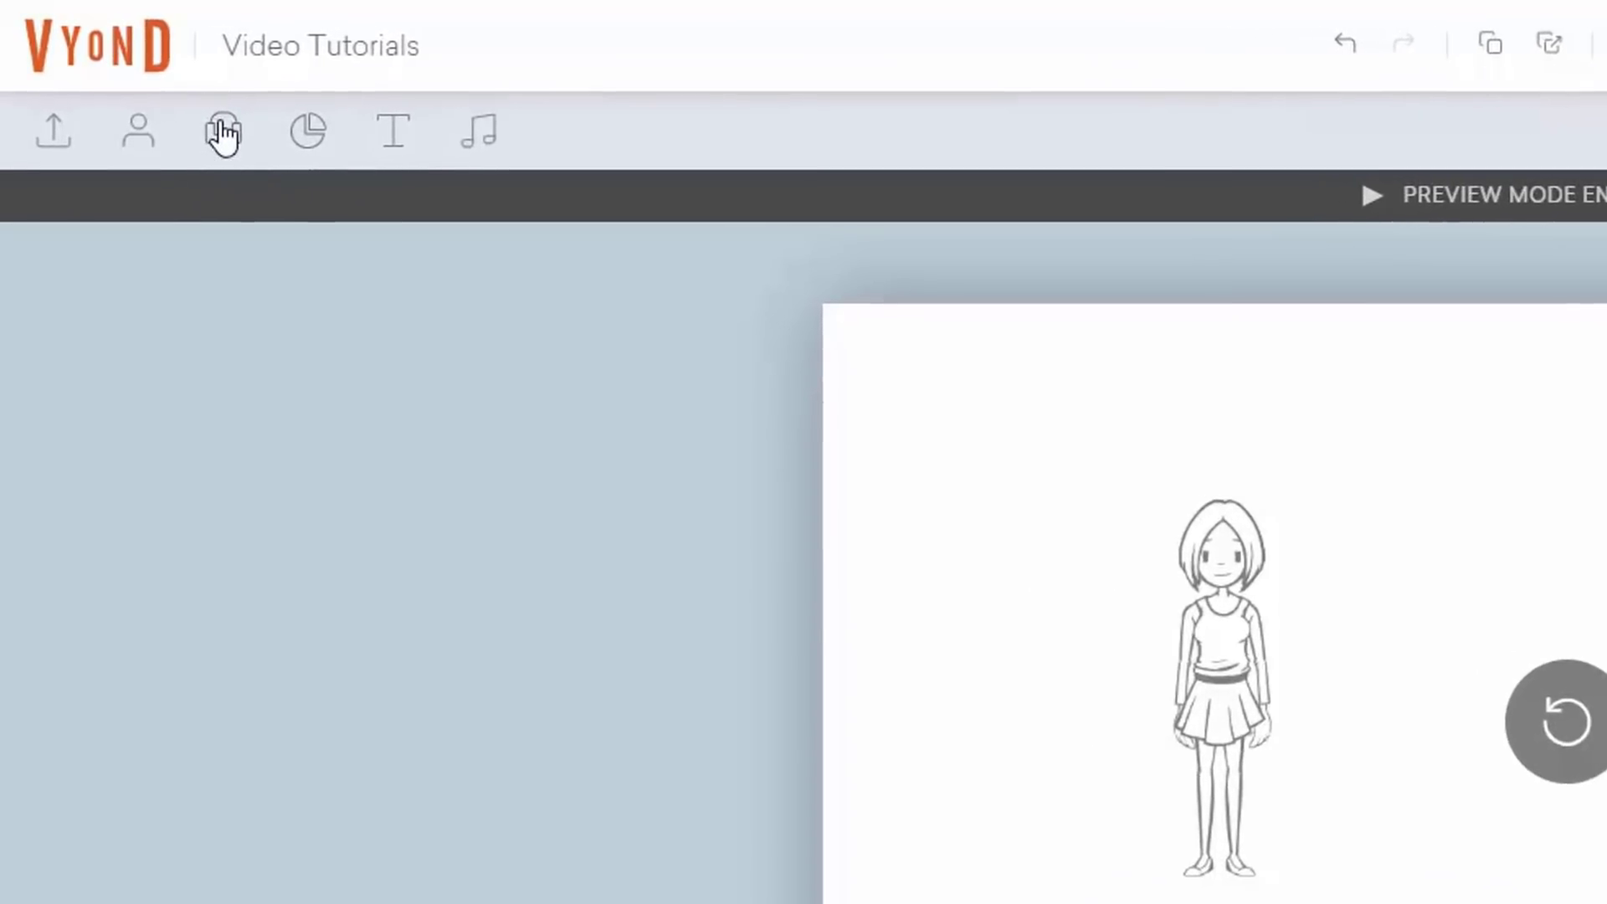
Add the grey retro computer prop with the Whiteboard - Pen Only enter effect, and save and preview the video
left_click(223, 132)
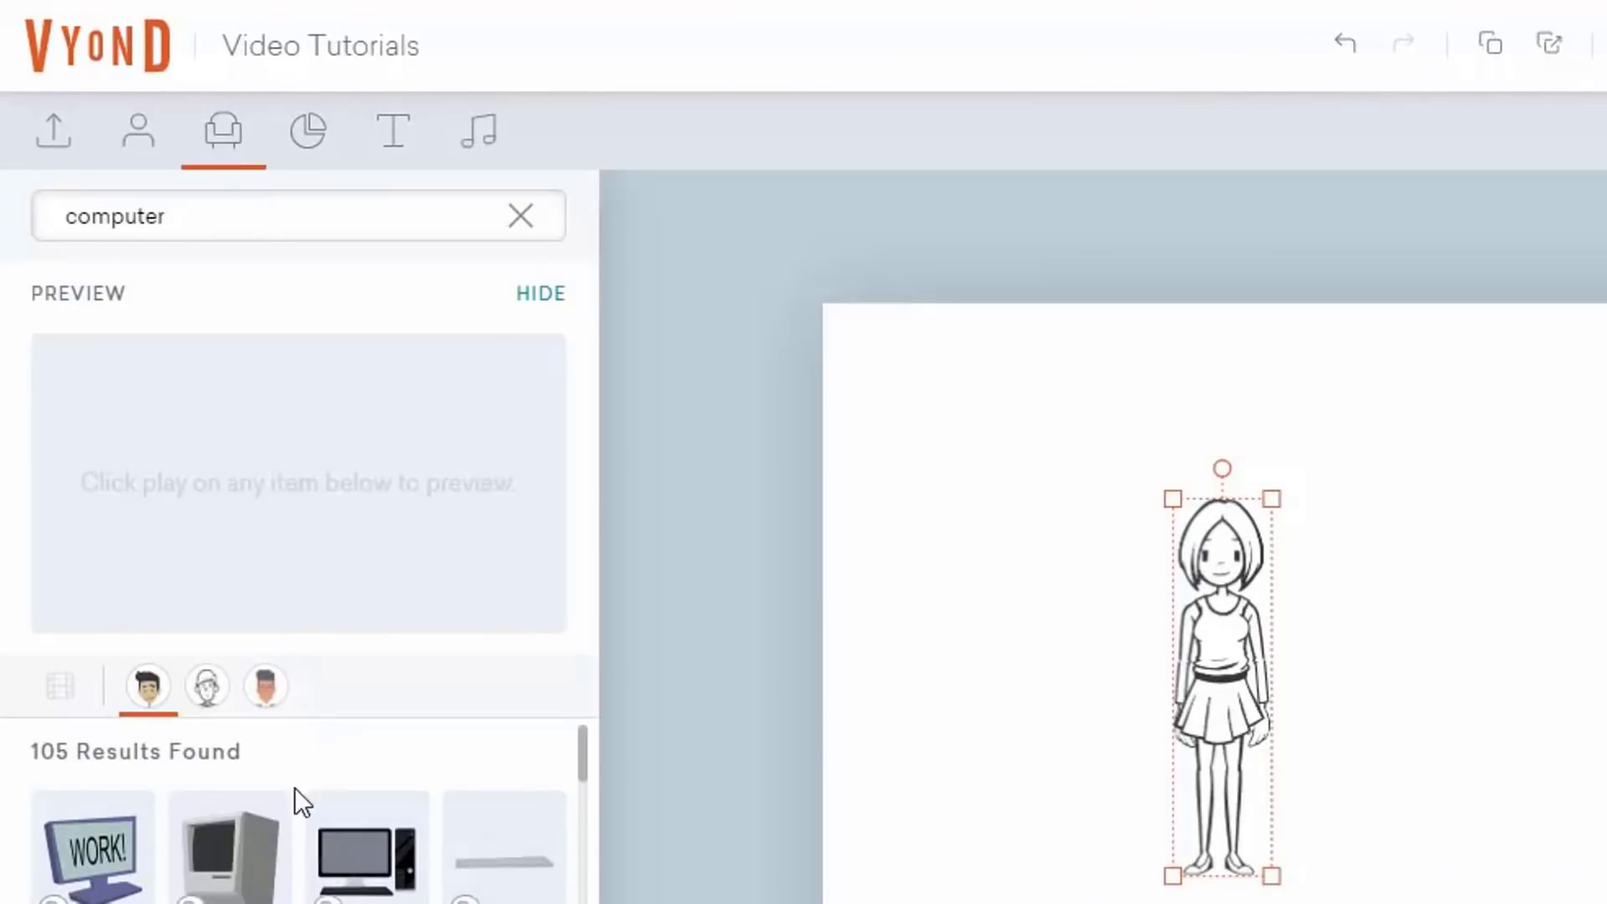
left_click(235, 850)
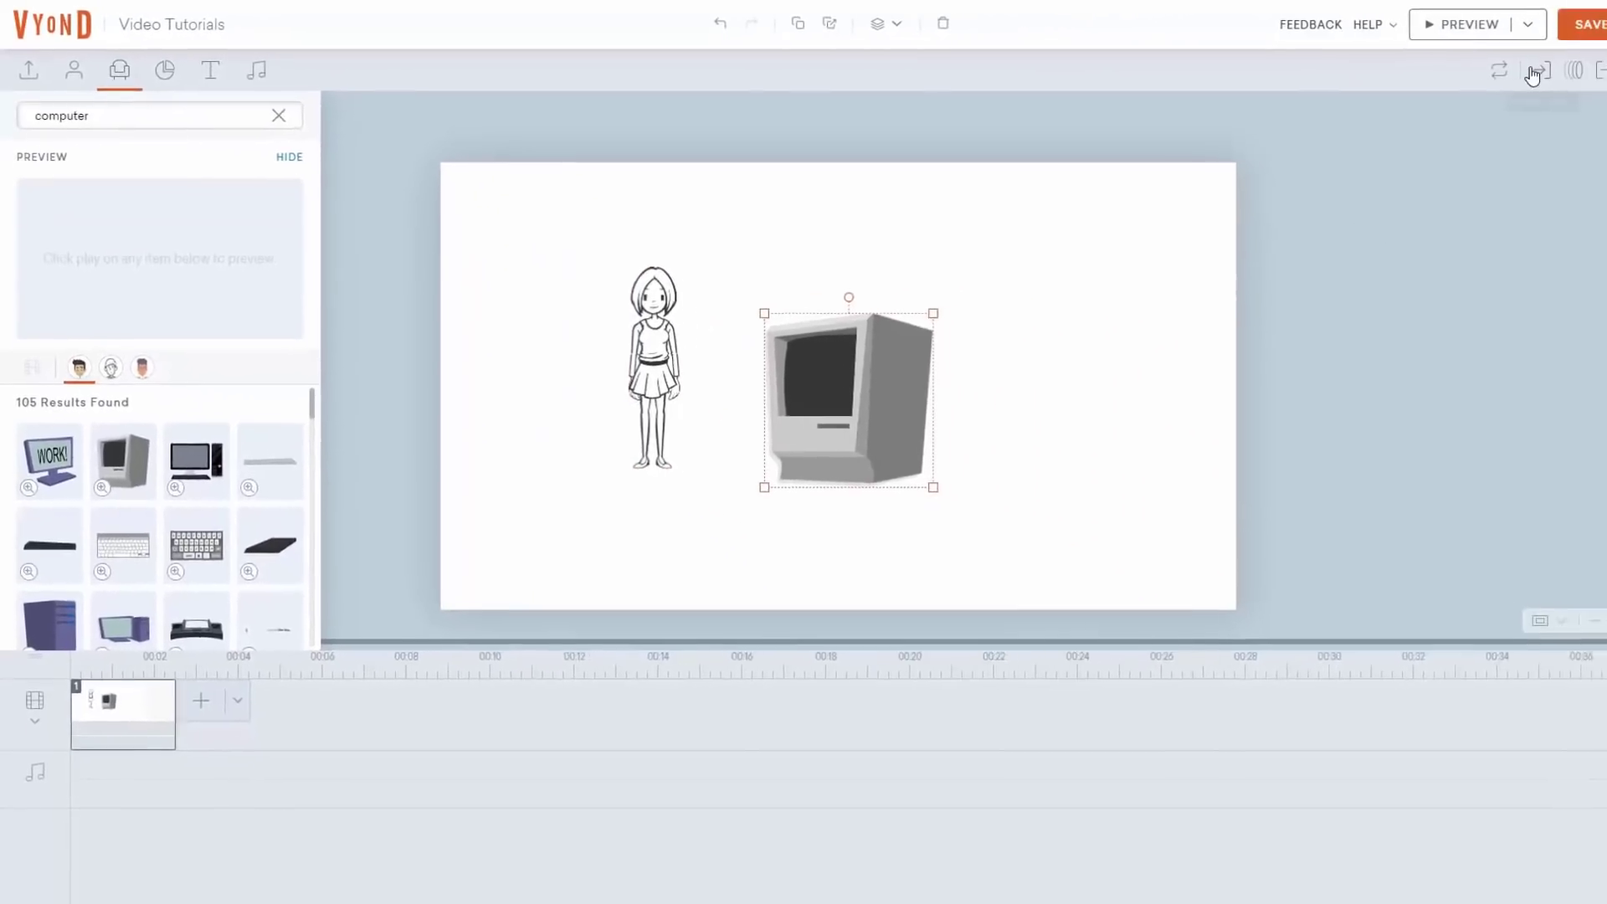
left_click(1536, 72)
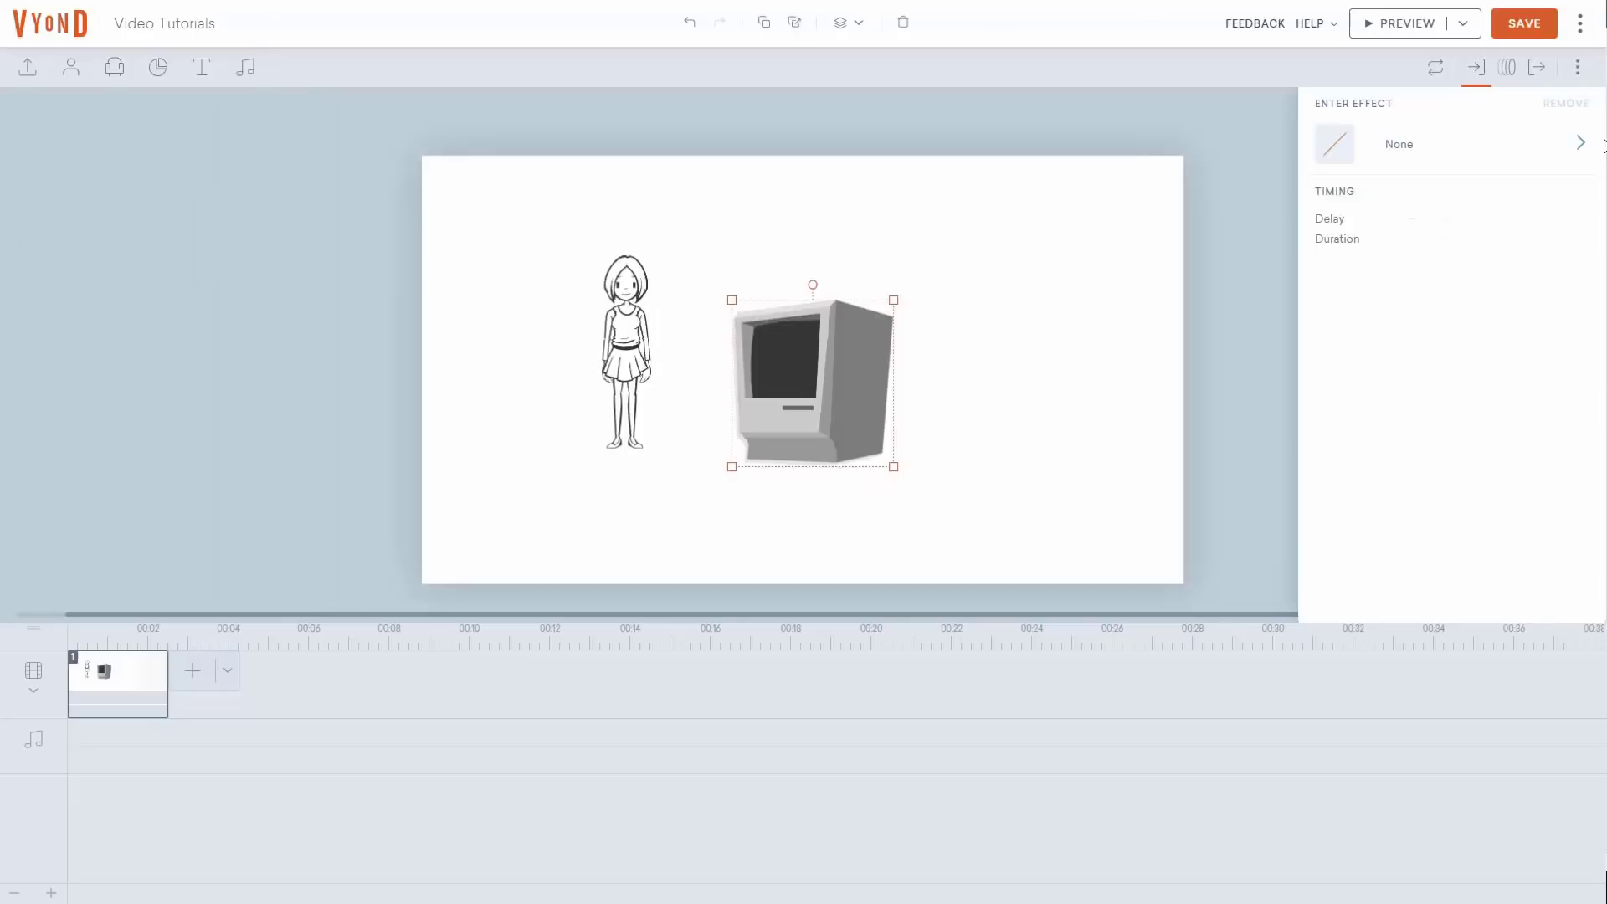
left_click(1581, 146)
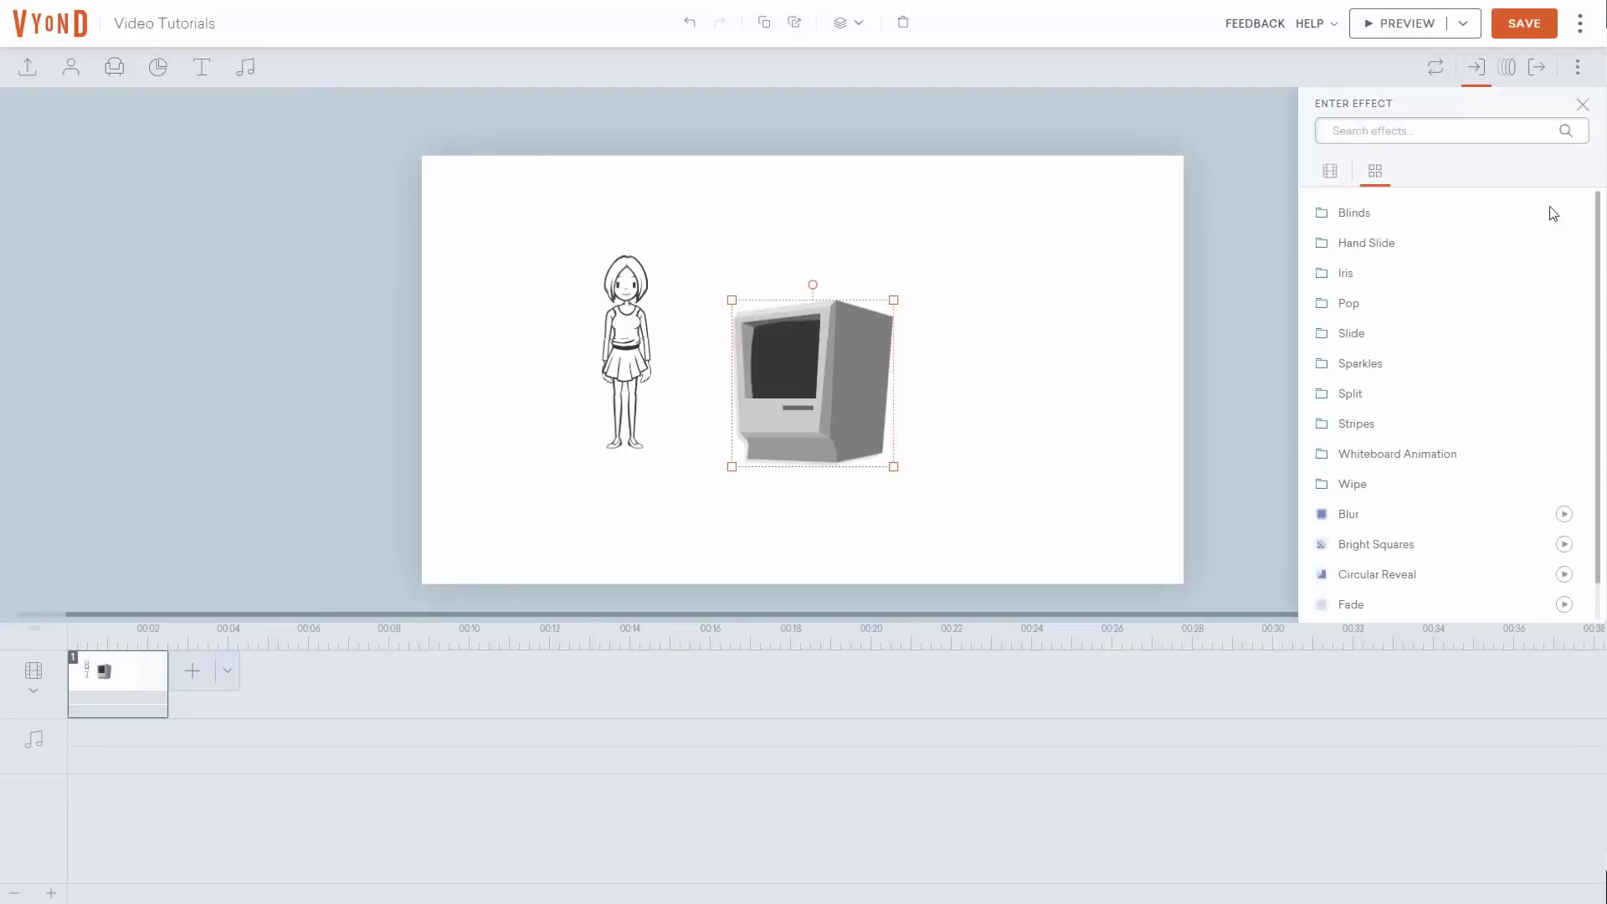
left_click(1404, 463)
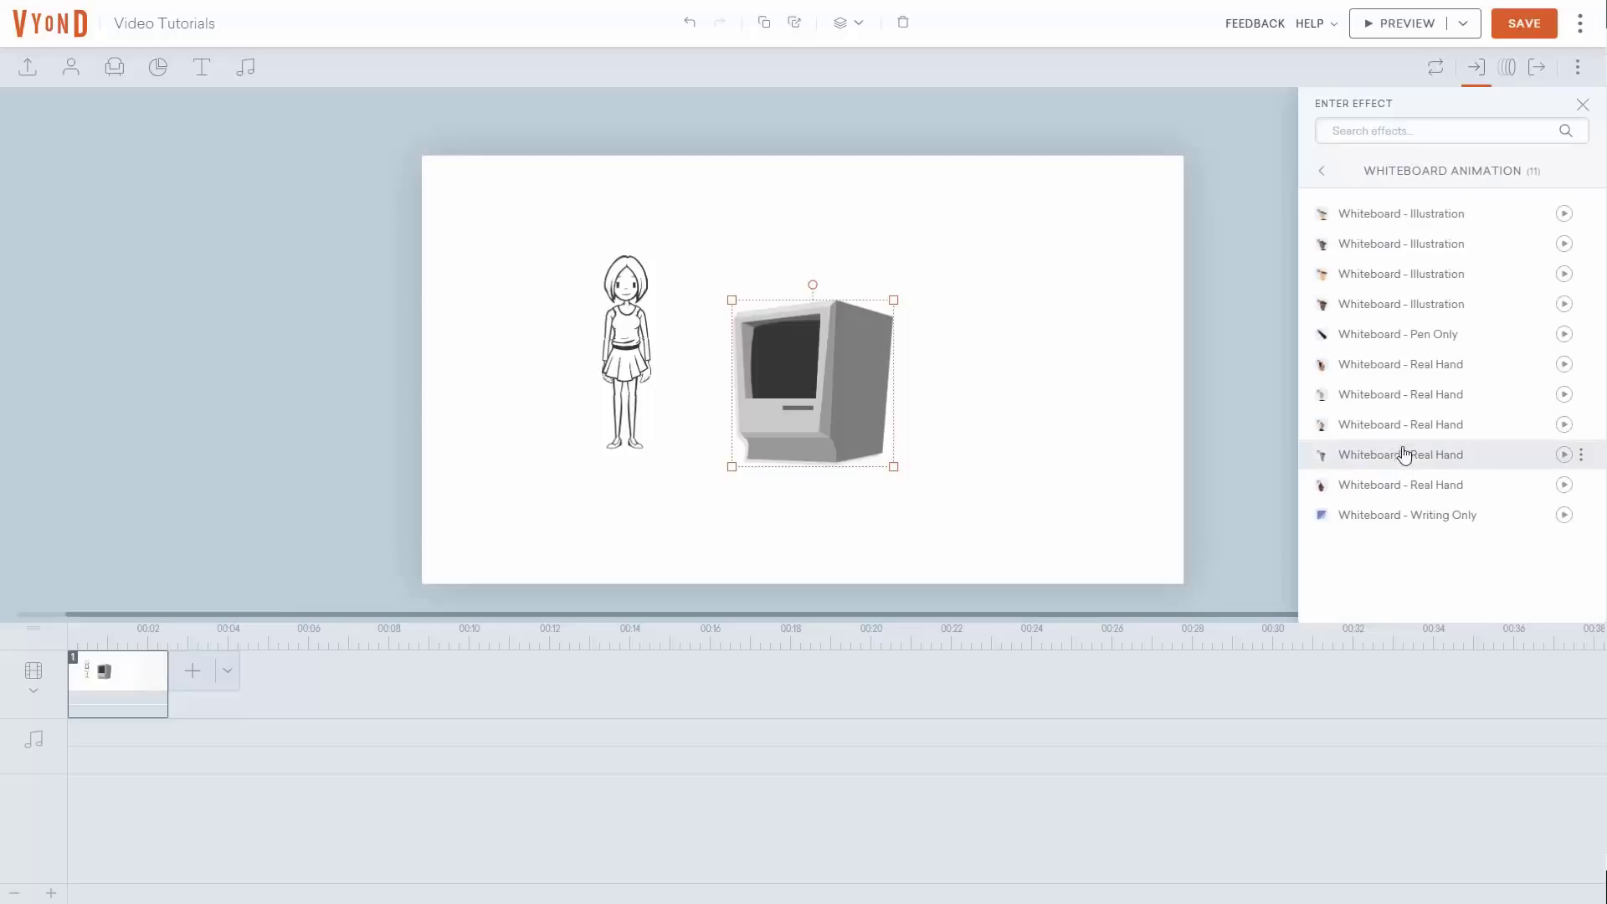
left_click(1386, 339)
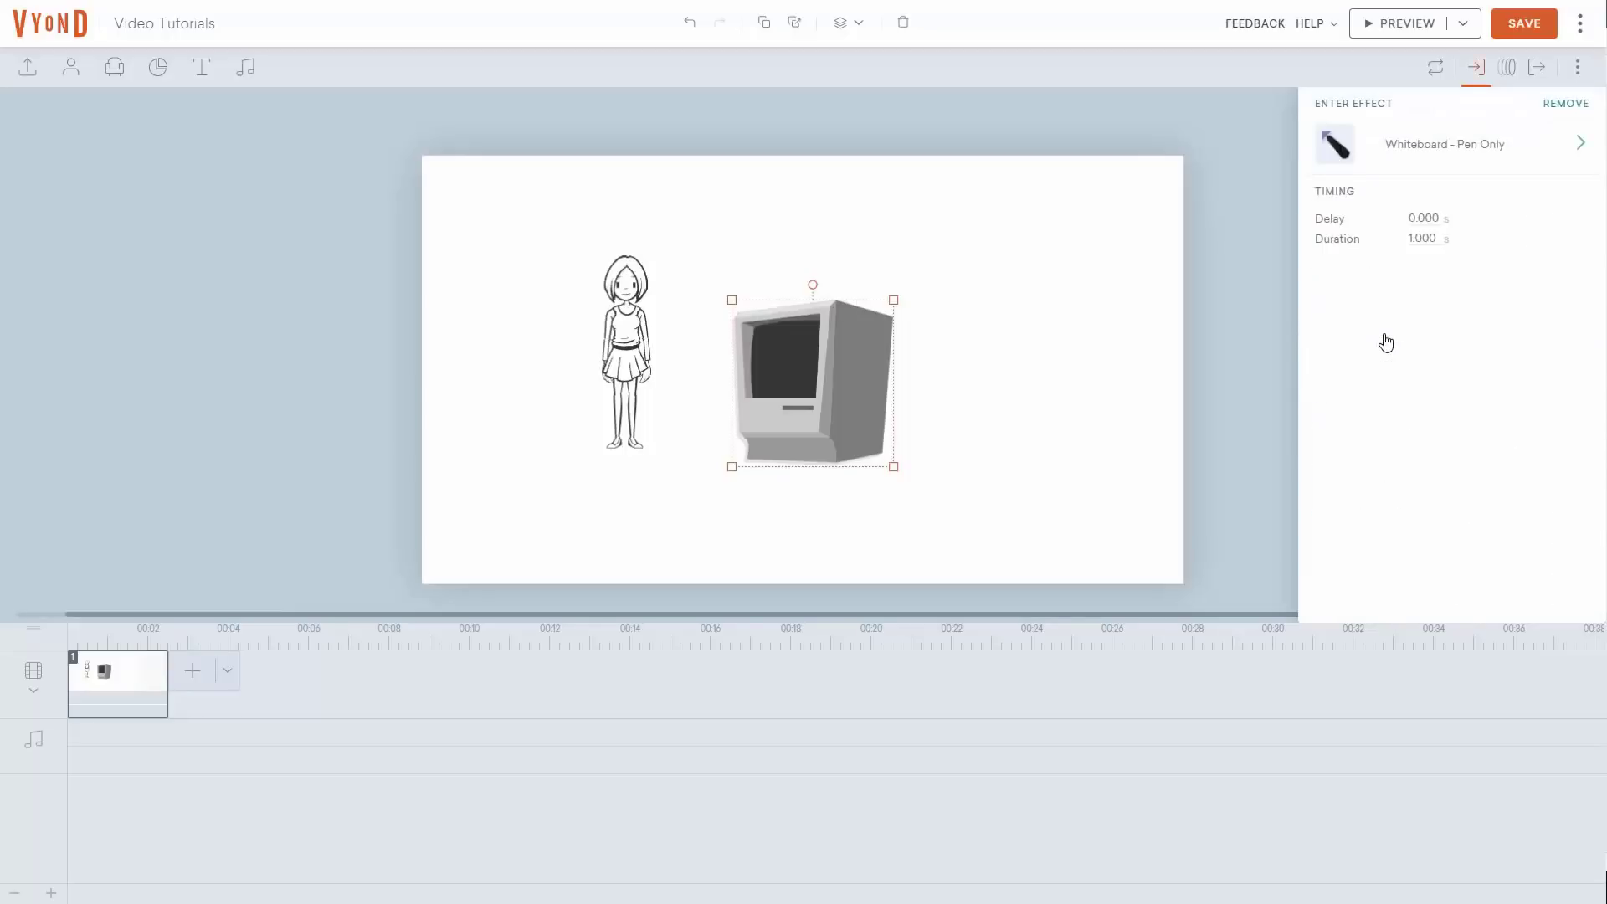
left_click(1517, 25)
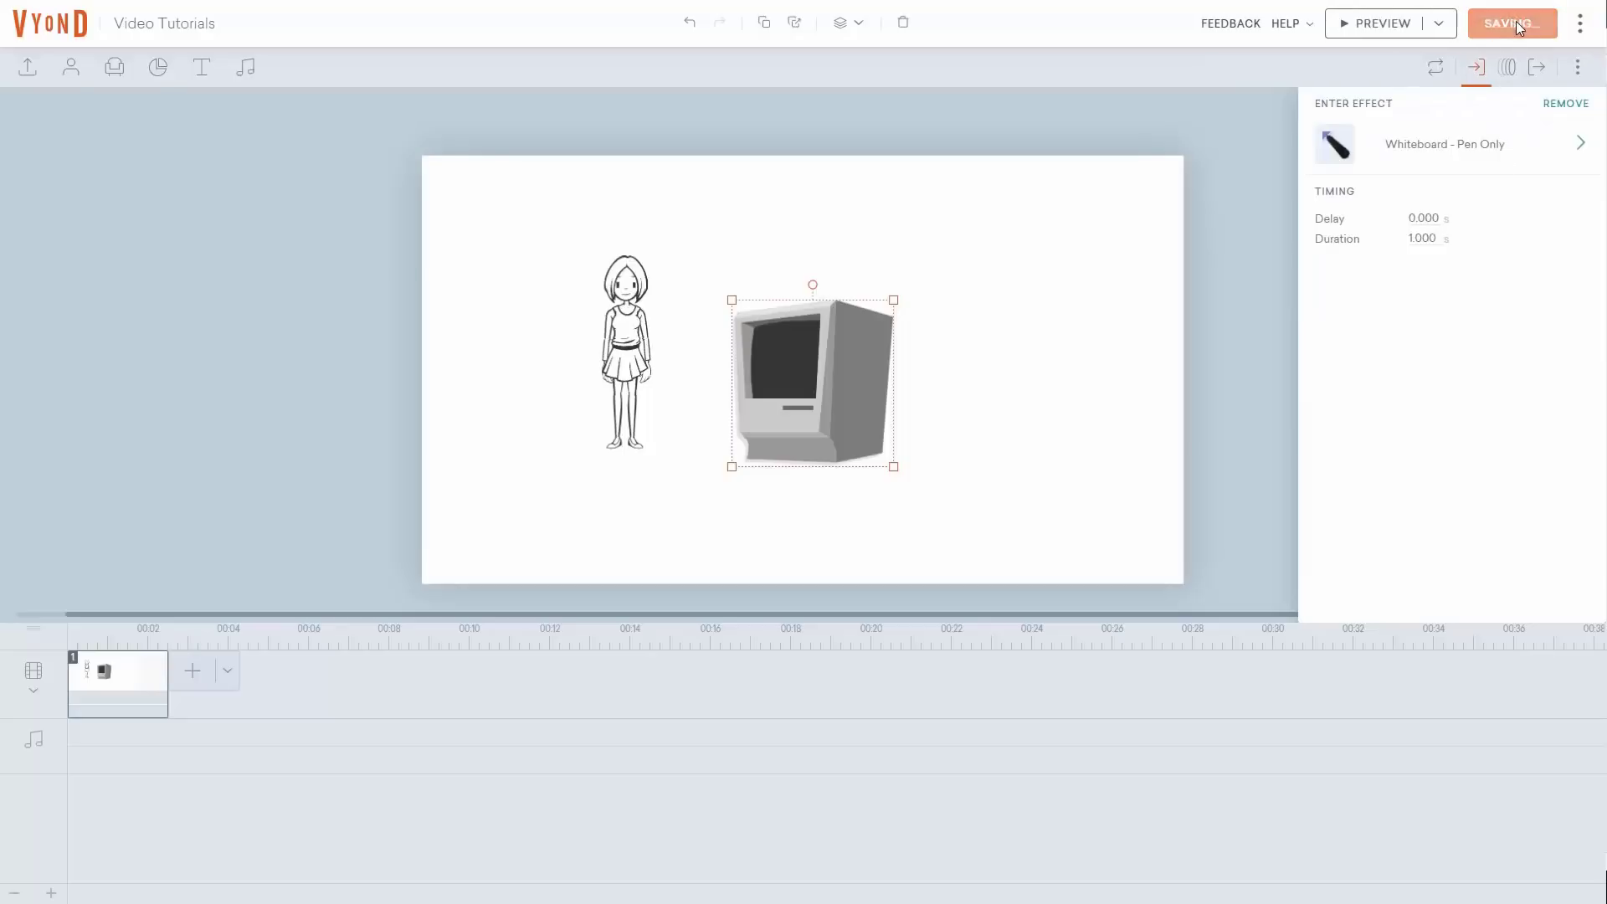
left_click(1374, 25)
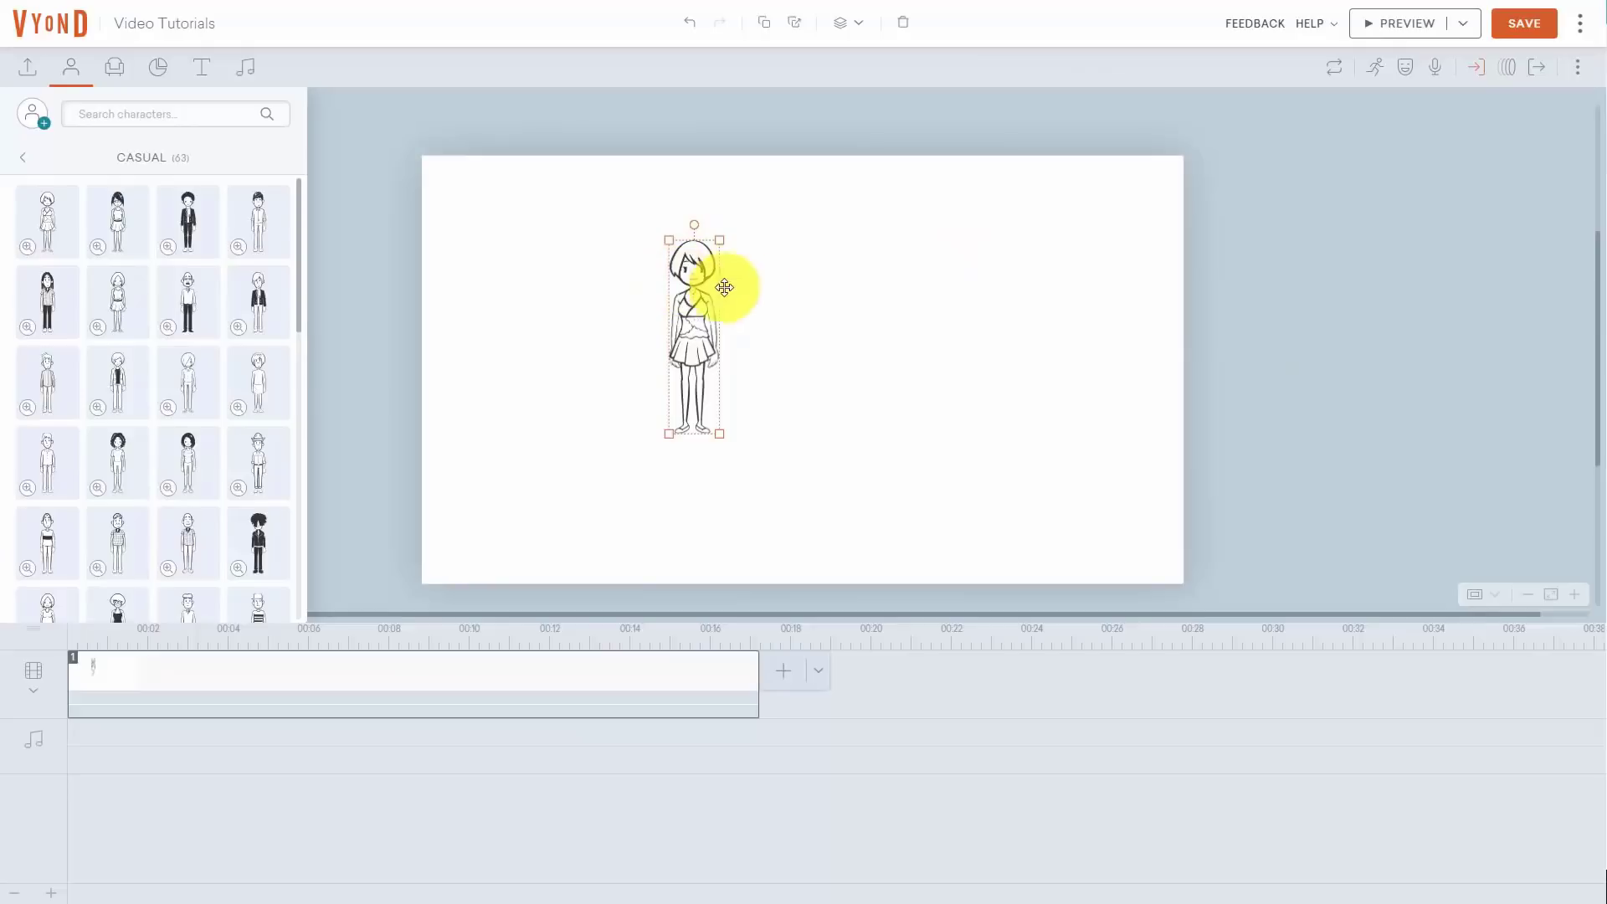
Set the character's enter effect to a 1-second delay and a 5-second duration, and save and preview the video
left_click(1484, 73)
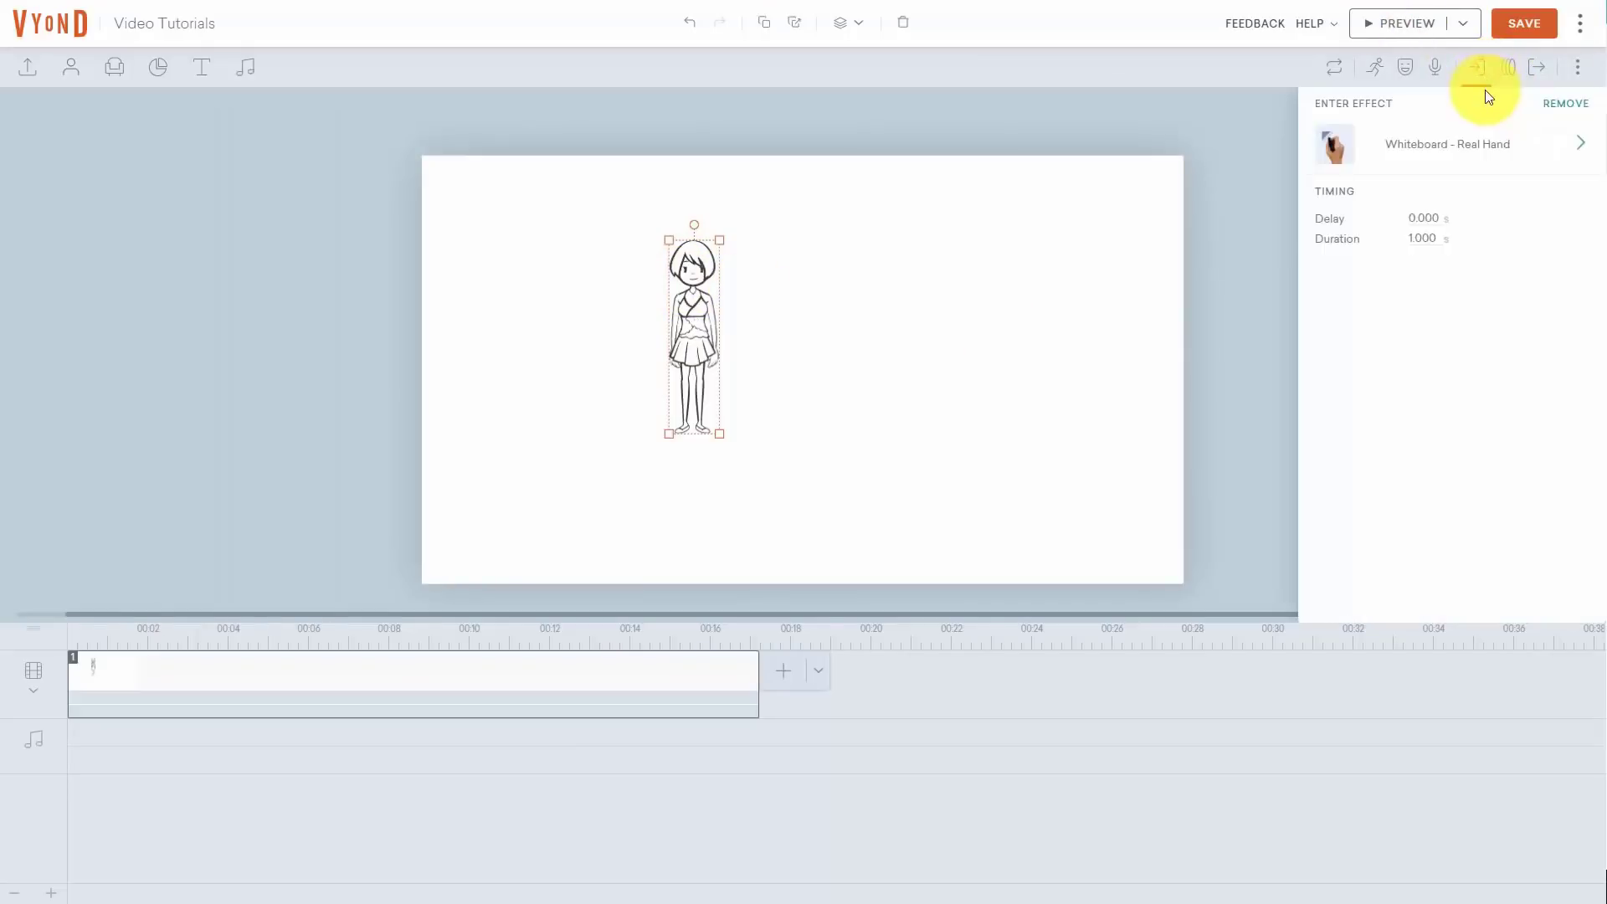
left_click(1420, 216)
double_click(1418, 216)
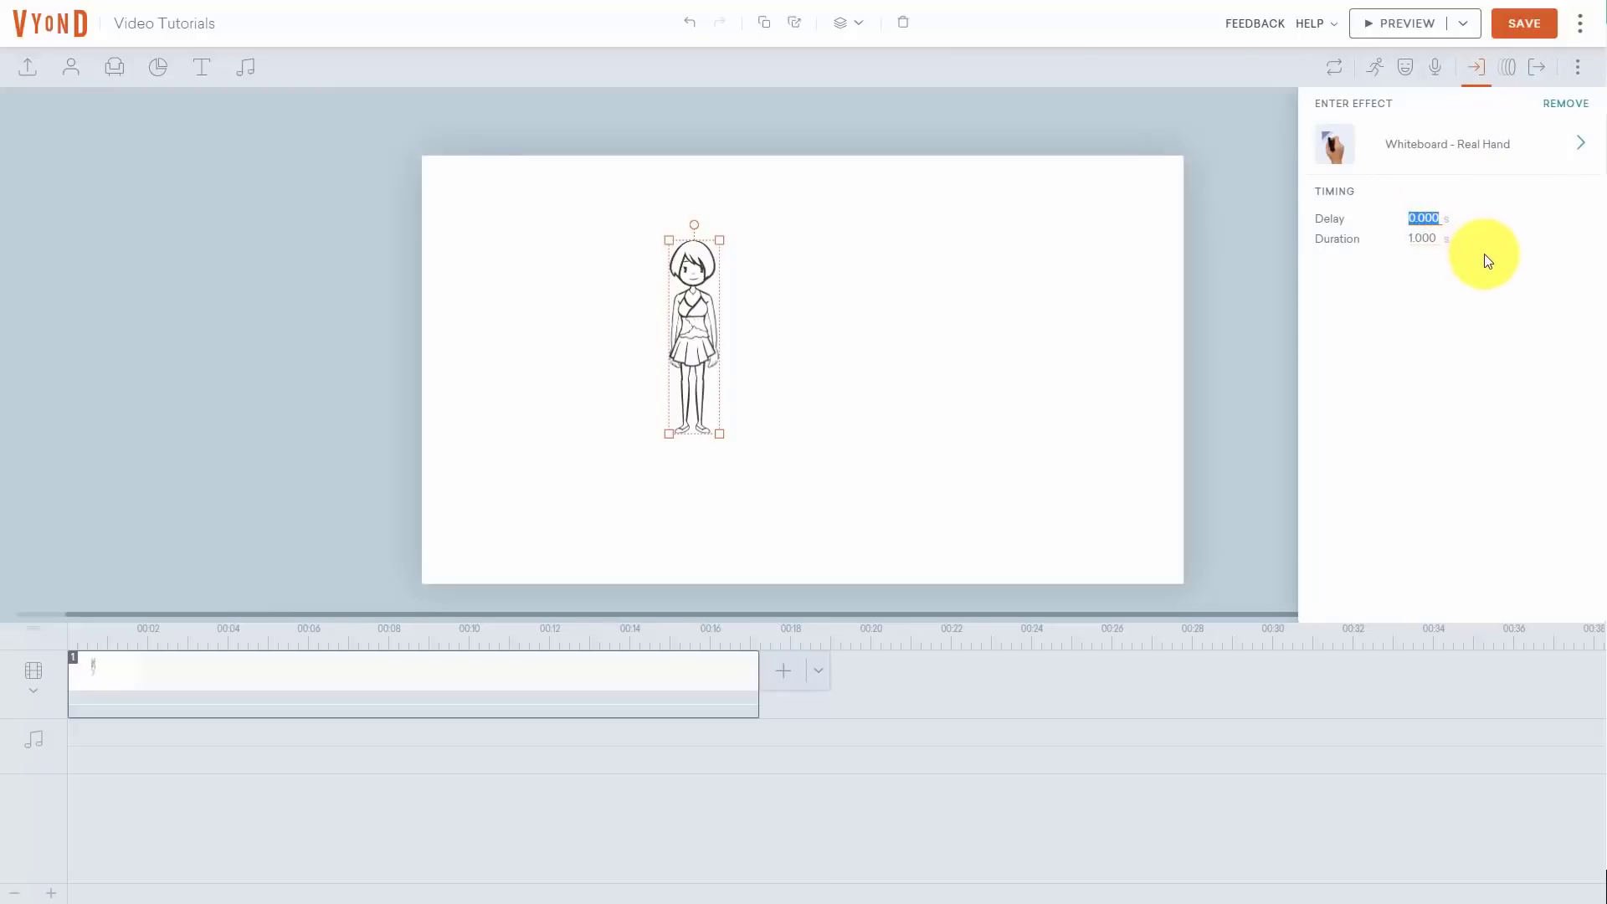
double_click(1420, 239)
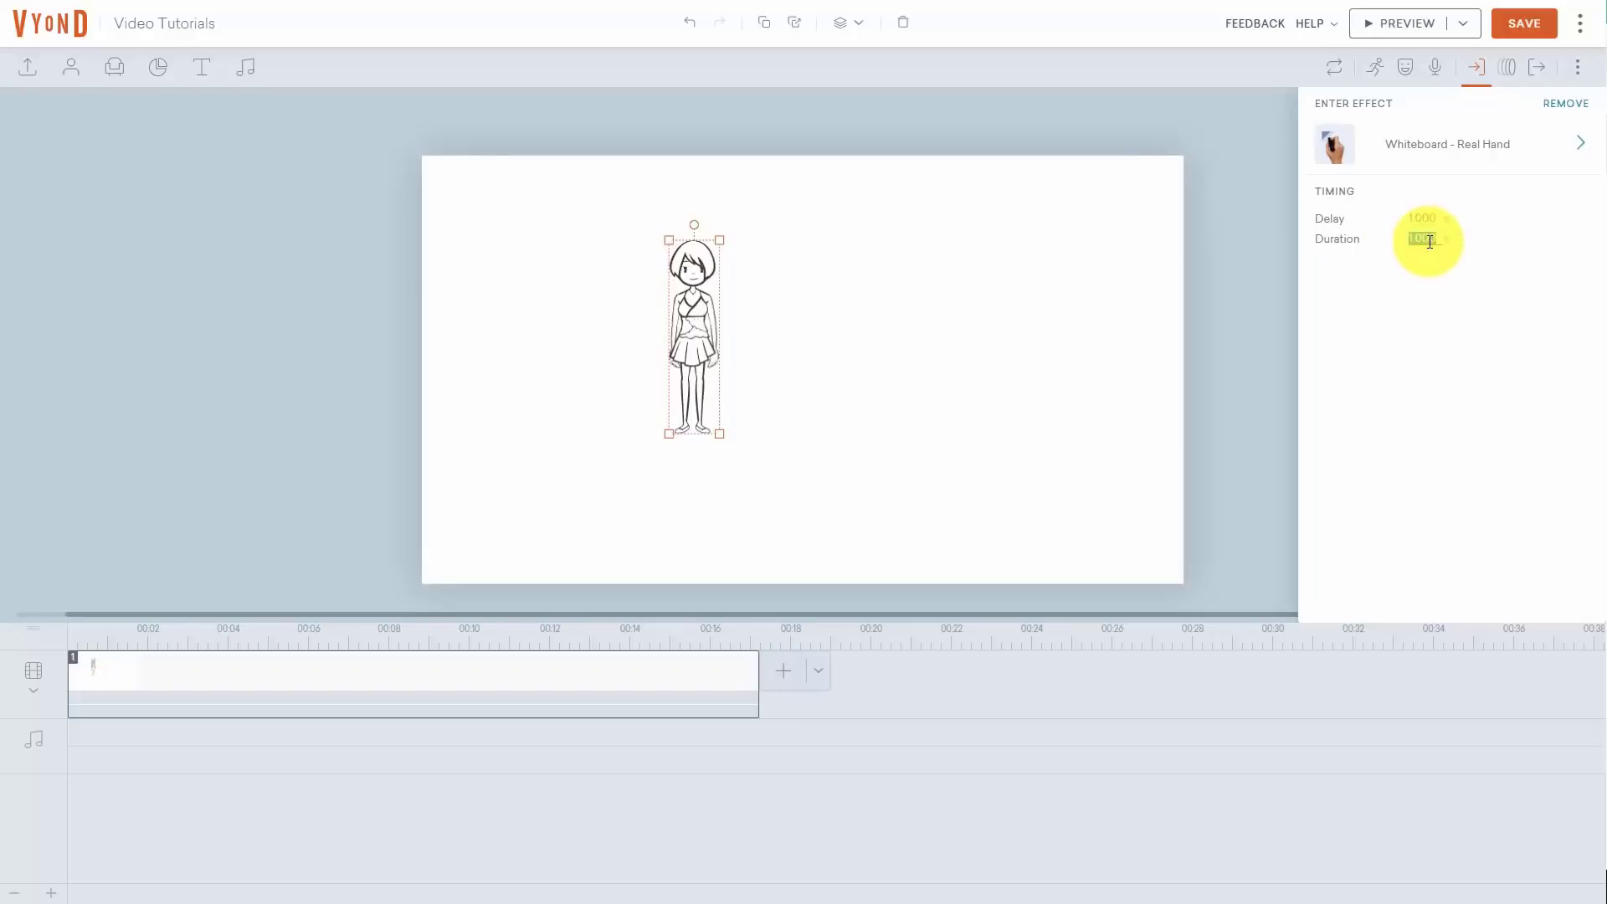
type("5")
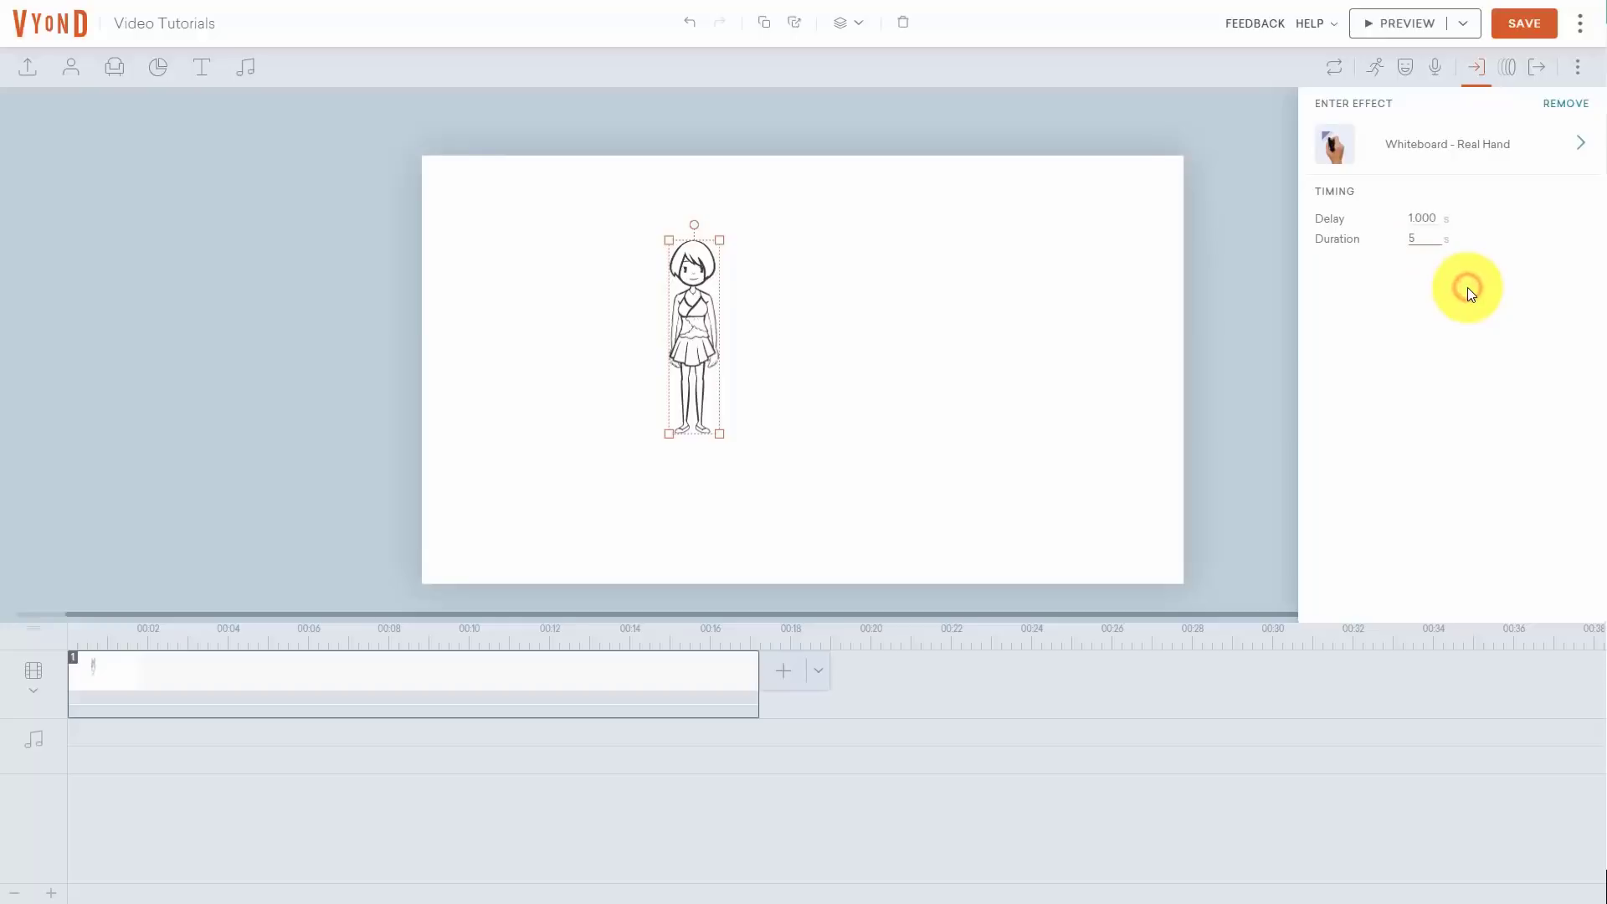
left_click(1469, 288)
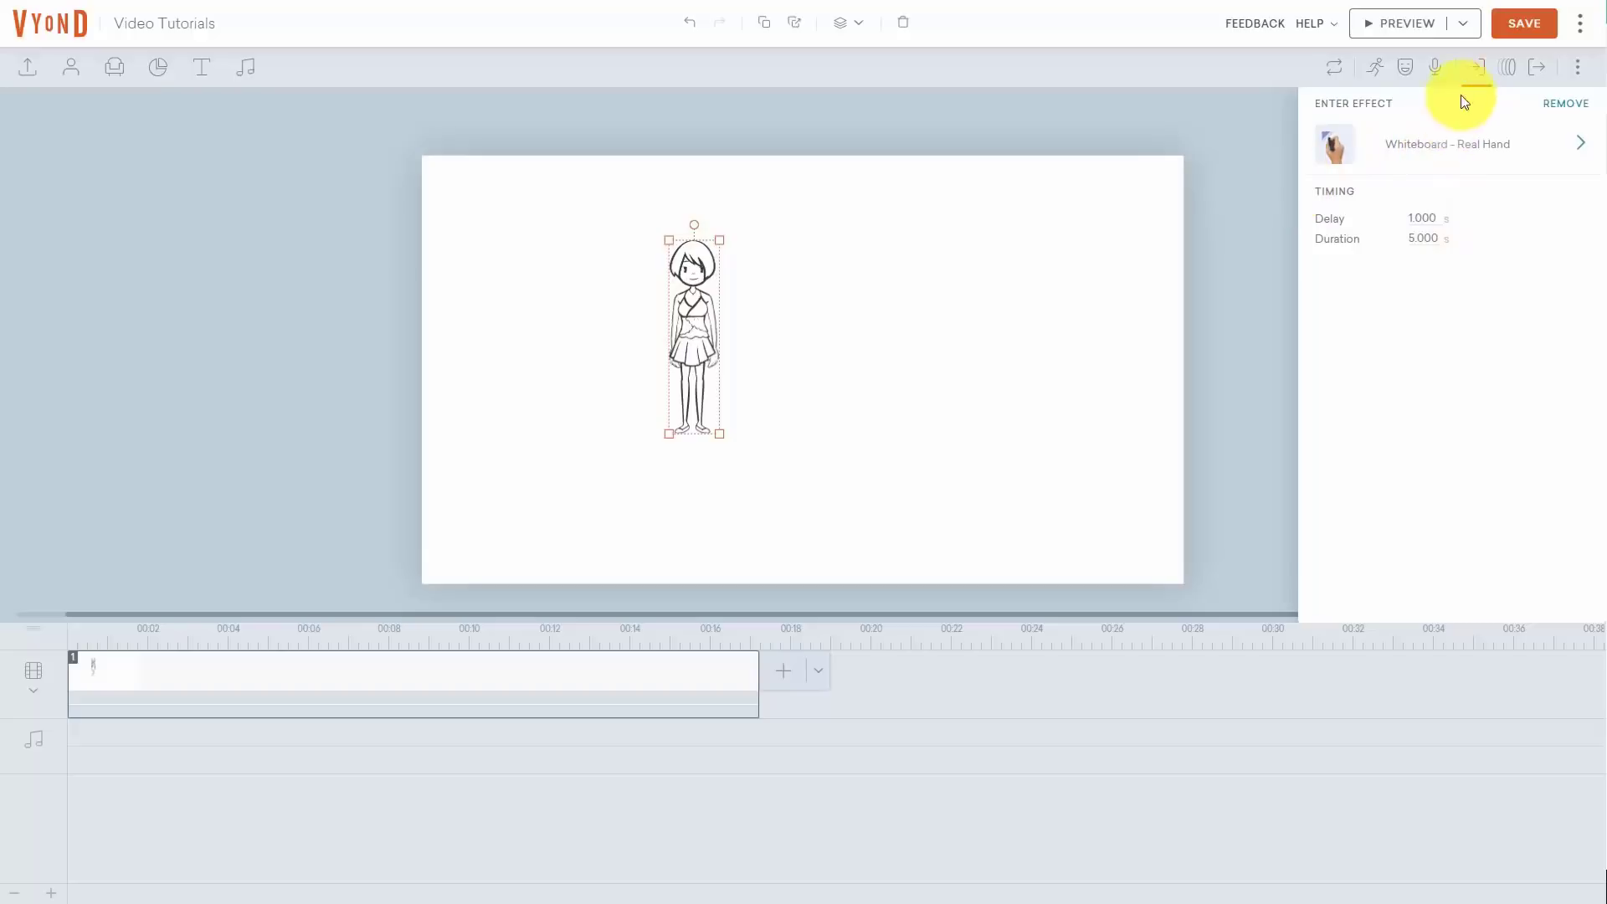
left_click(1528, 31)
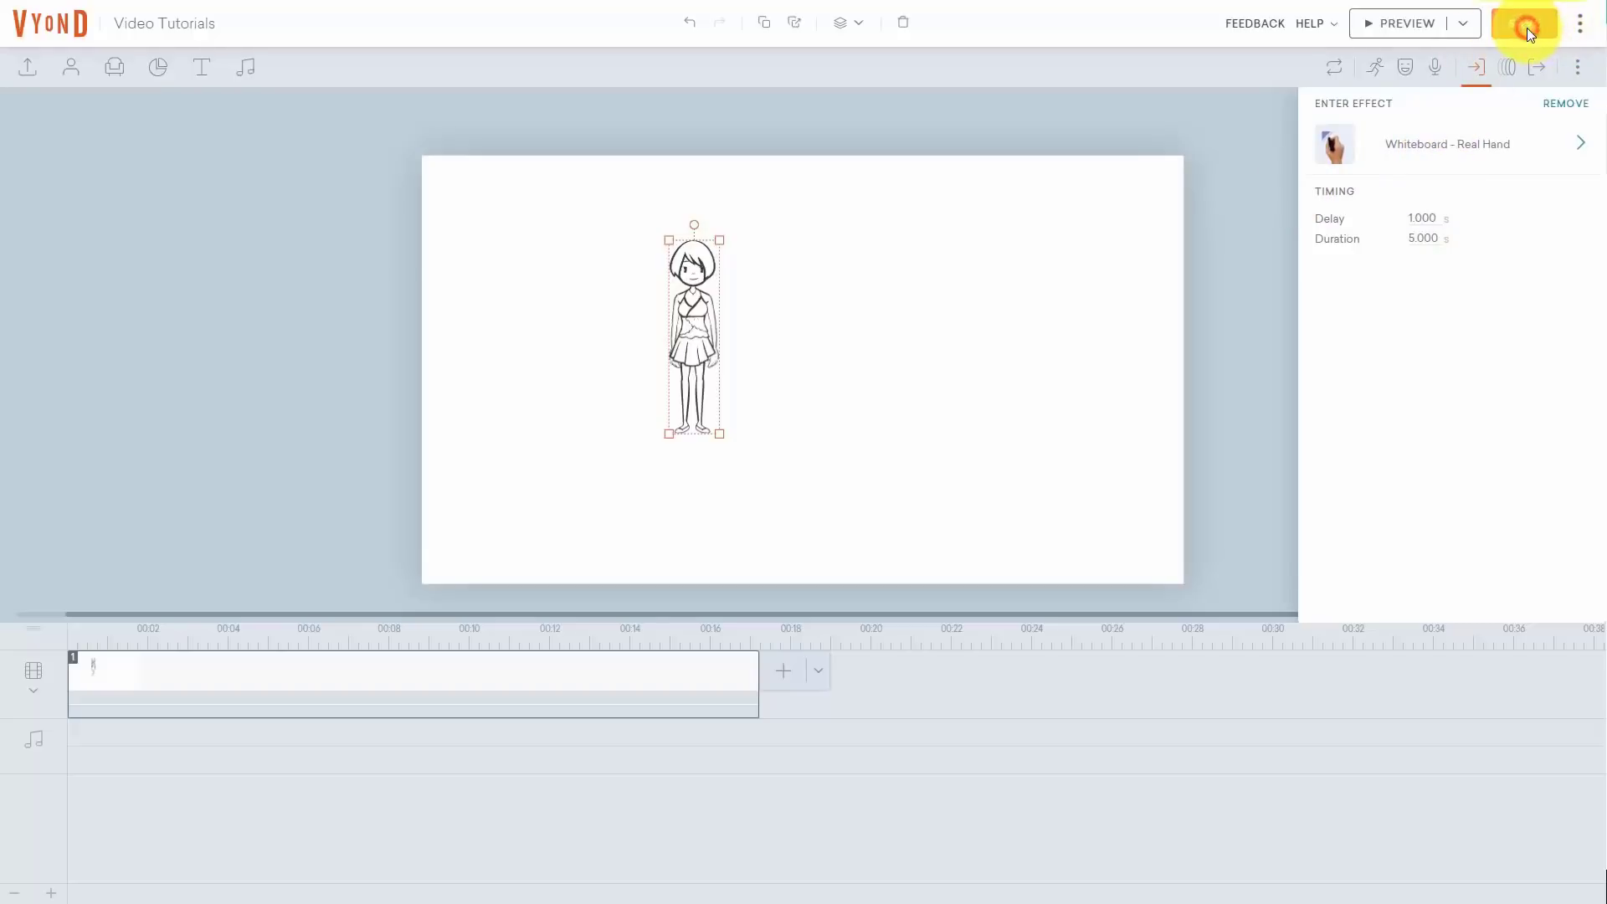
left_click(1366, 33)
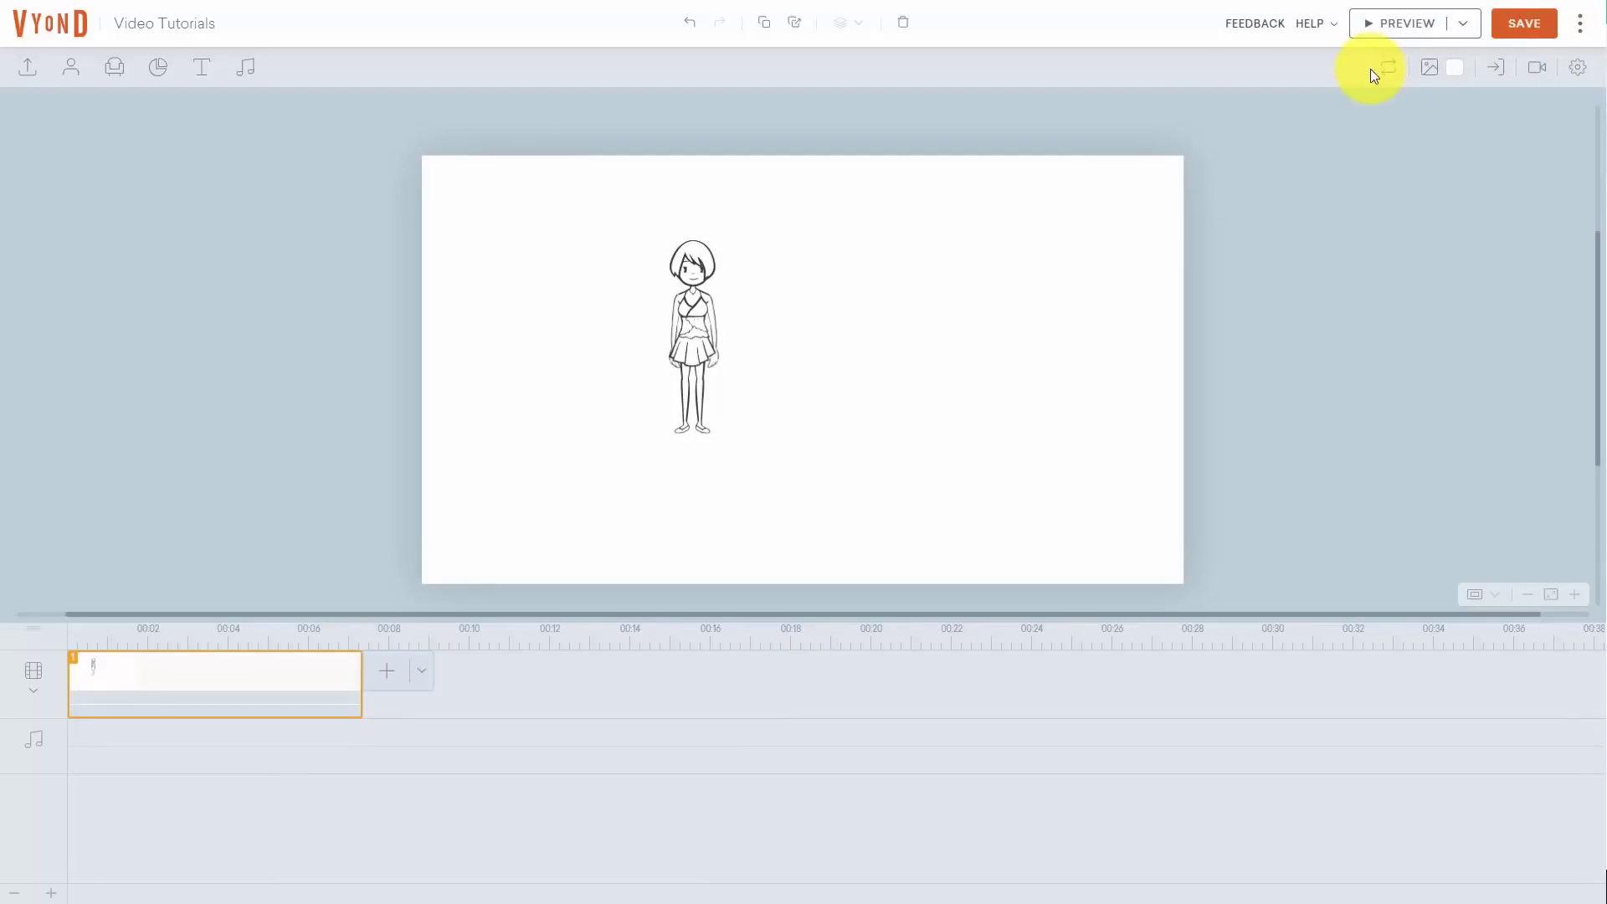
Add the grey retro computer prop and move it farther to the right of the character
left_click(115, 67)
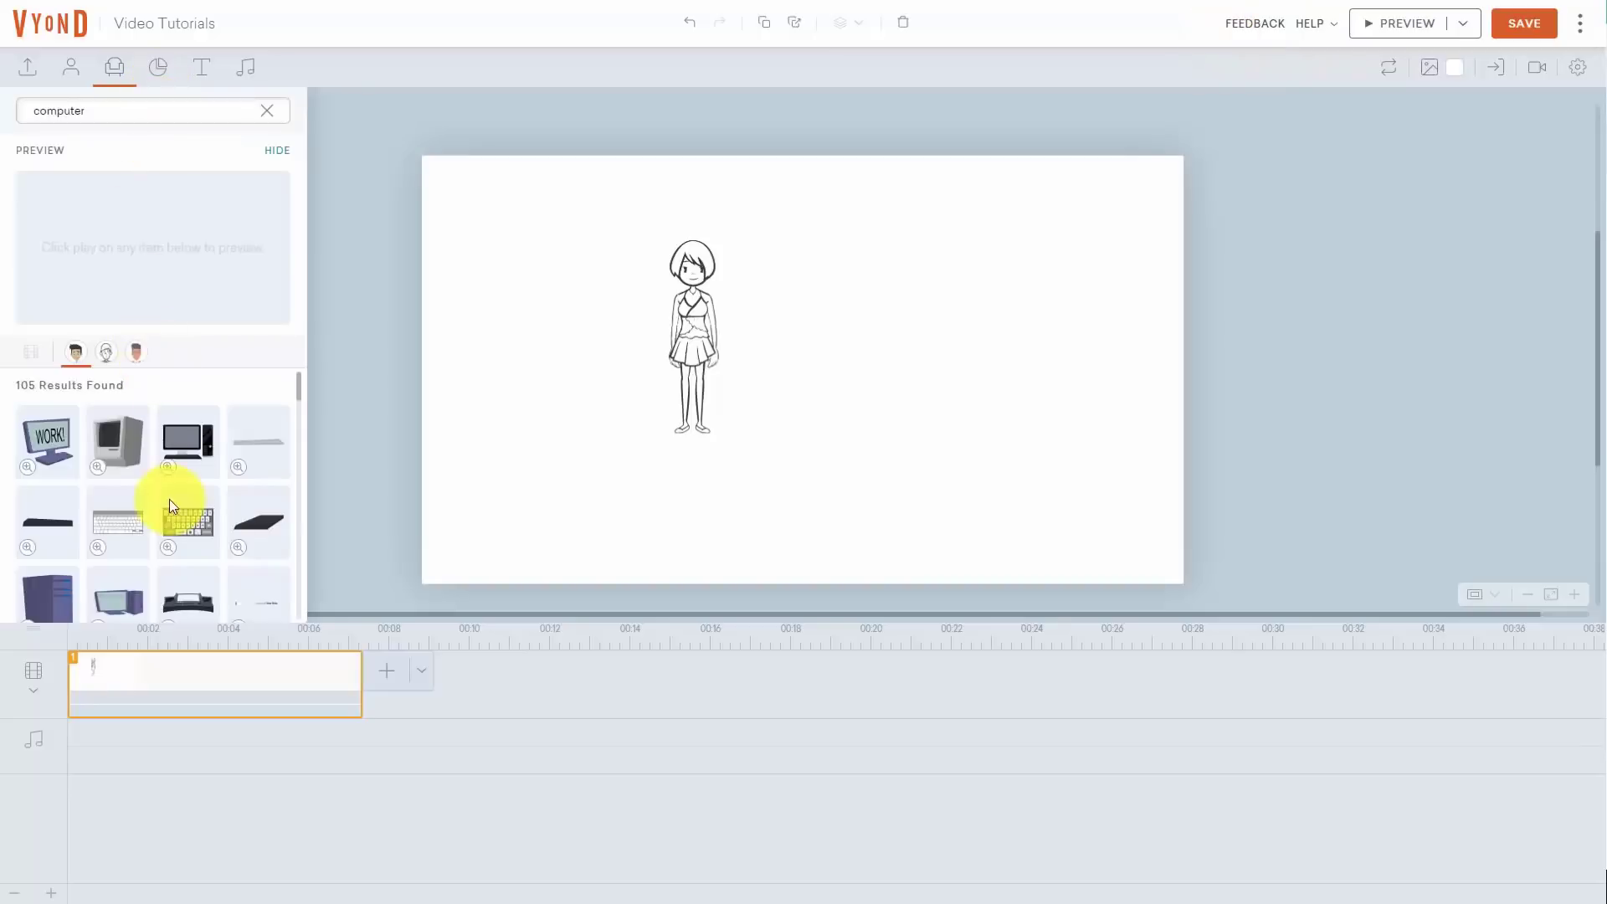
left_click(120, 447)
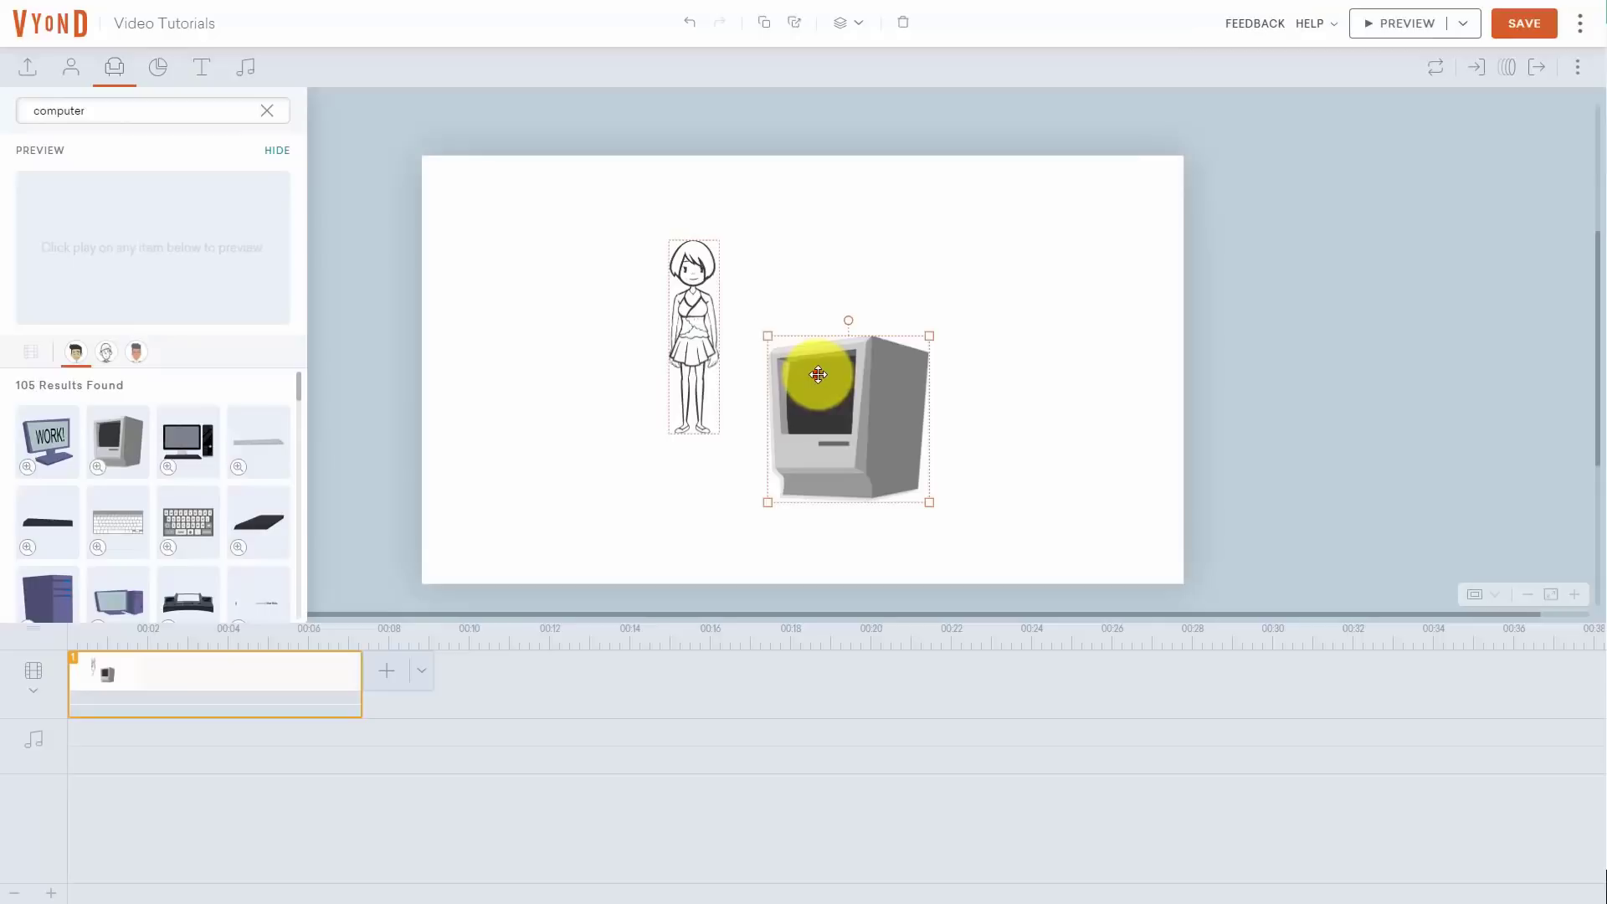
left_click_drag(818, 374, 956, 319)
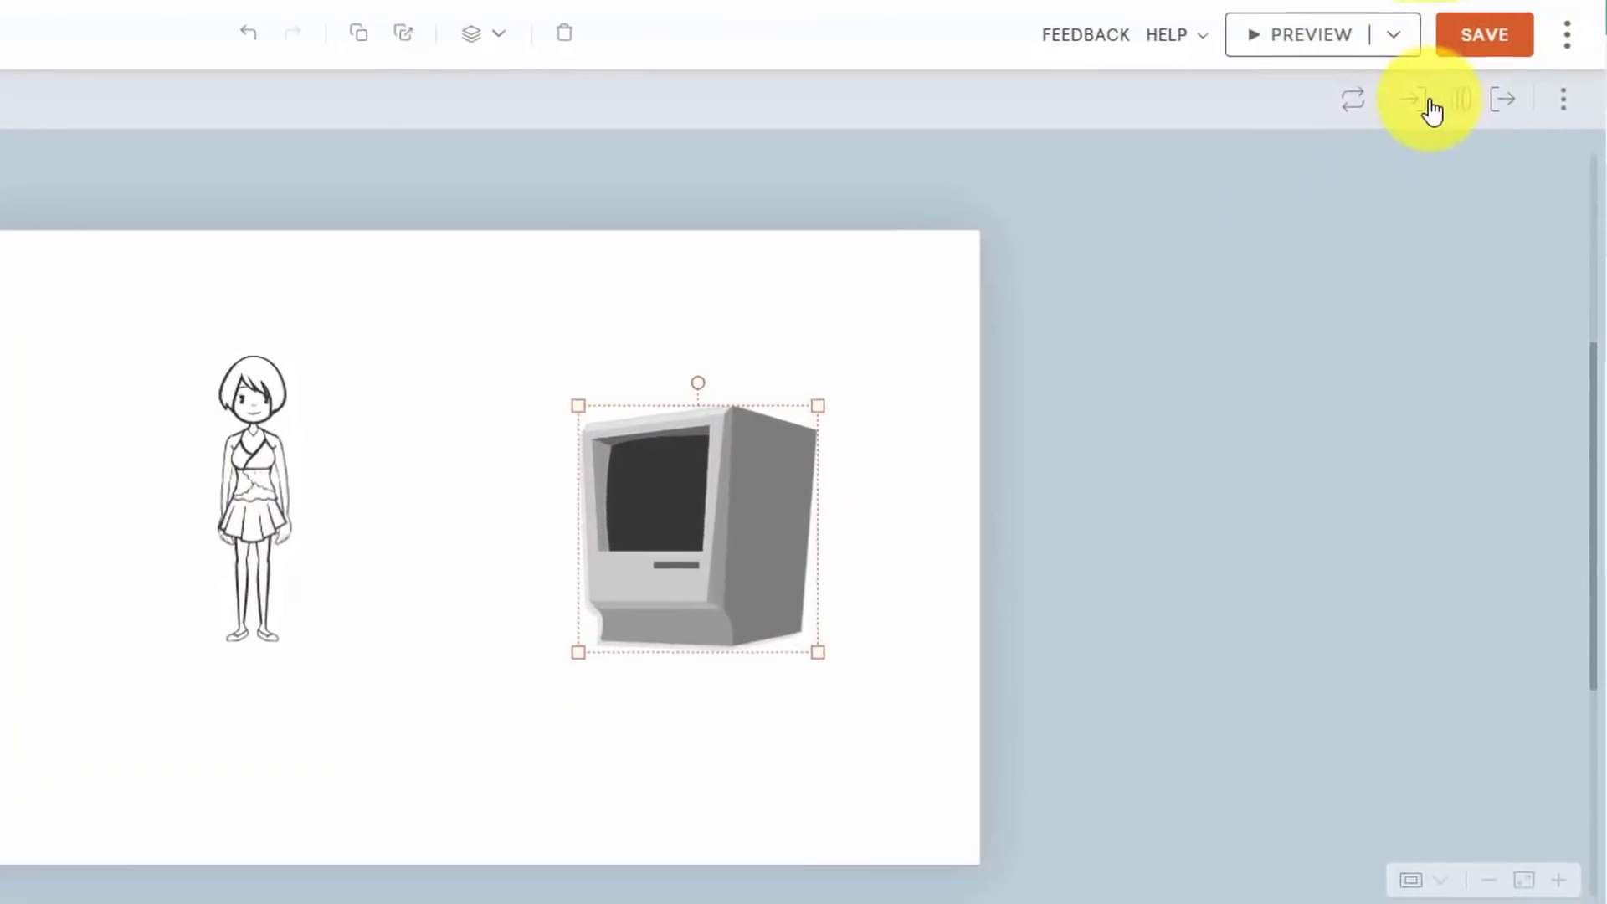
Apply the Whiteboard - Pen Only enter effect to the grey retro computer prop
left_click(1419, 100)
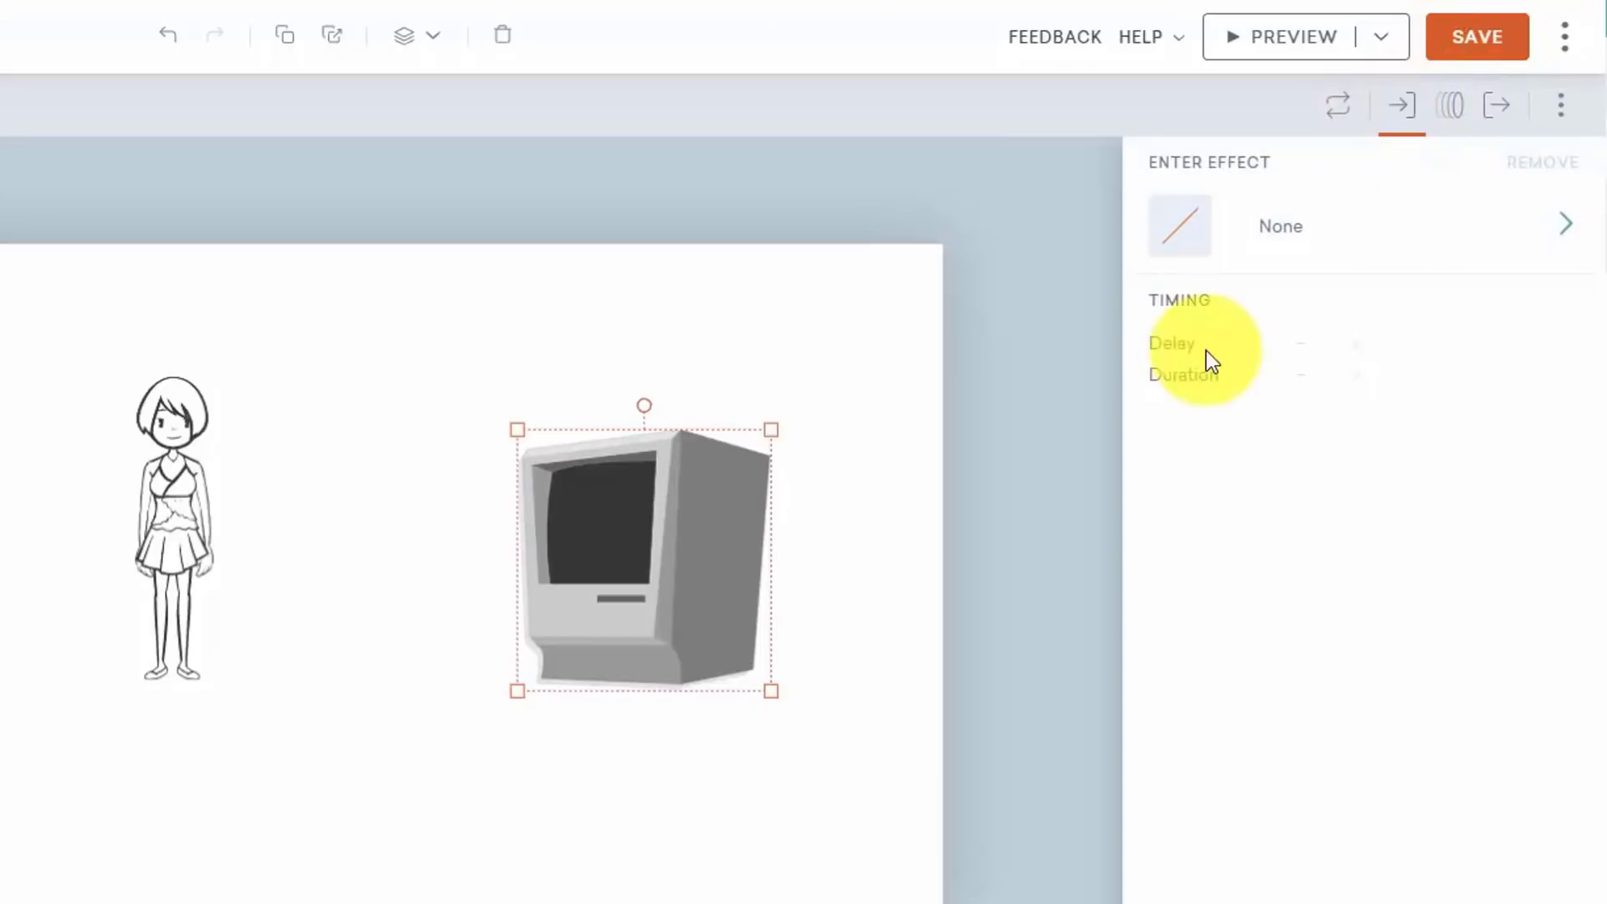
left_click(1554, 228)
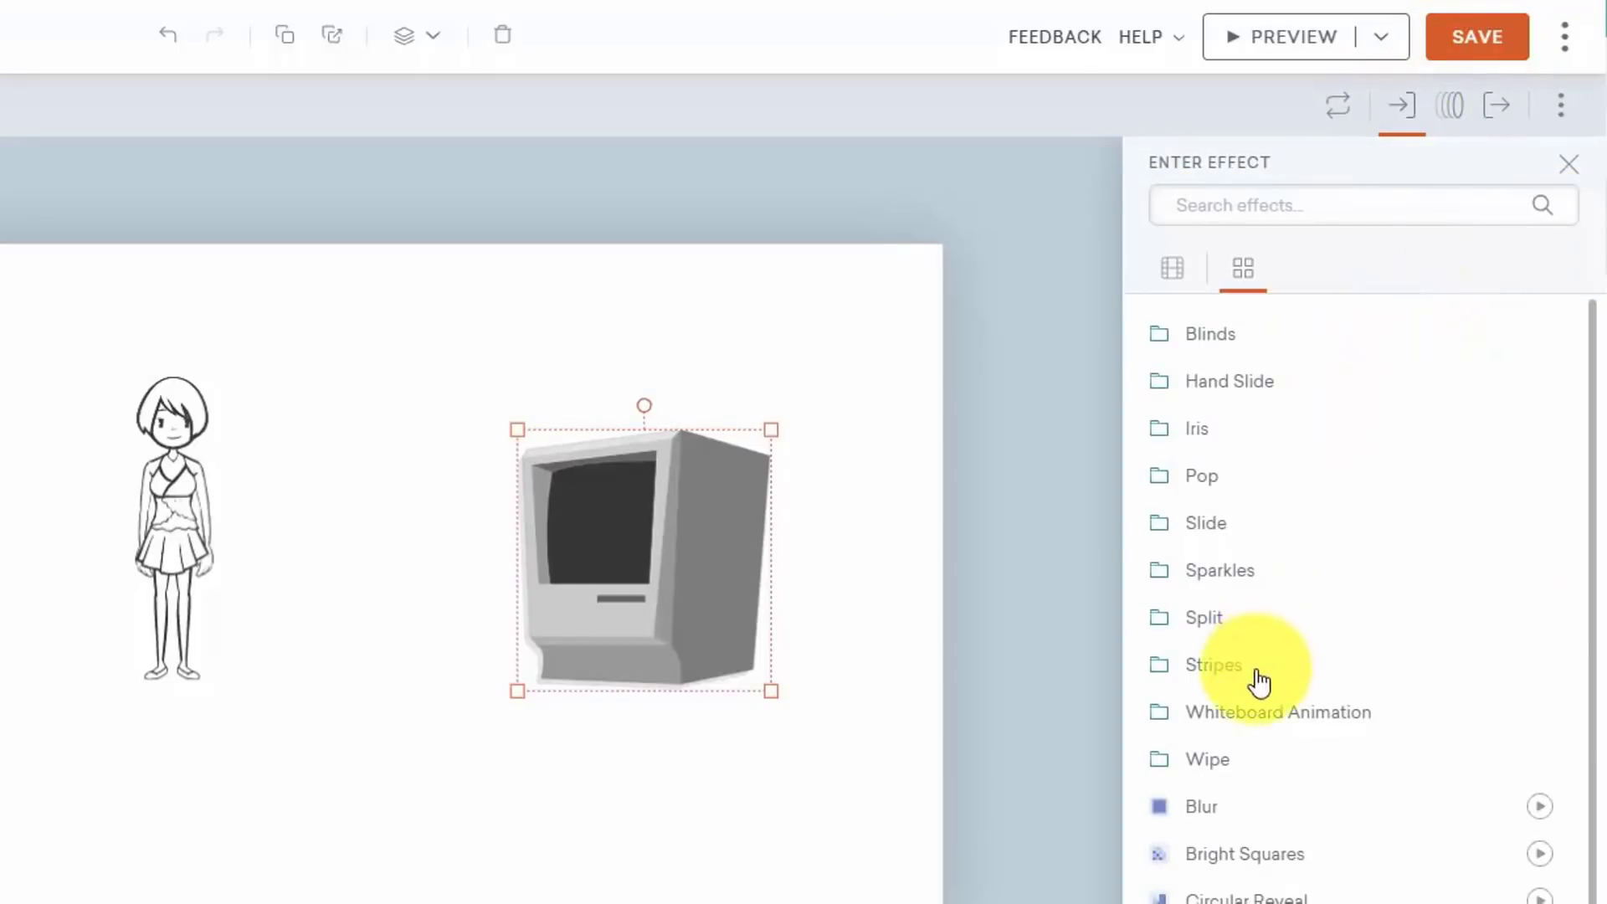
left_click(1268, 716)
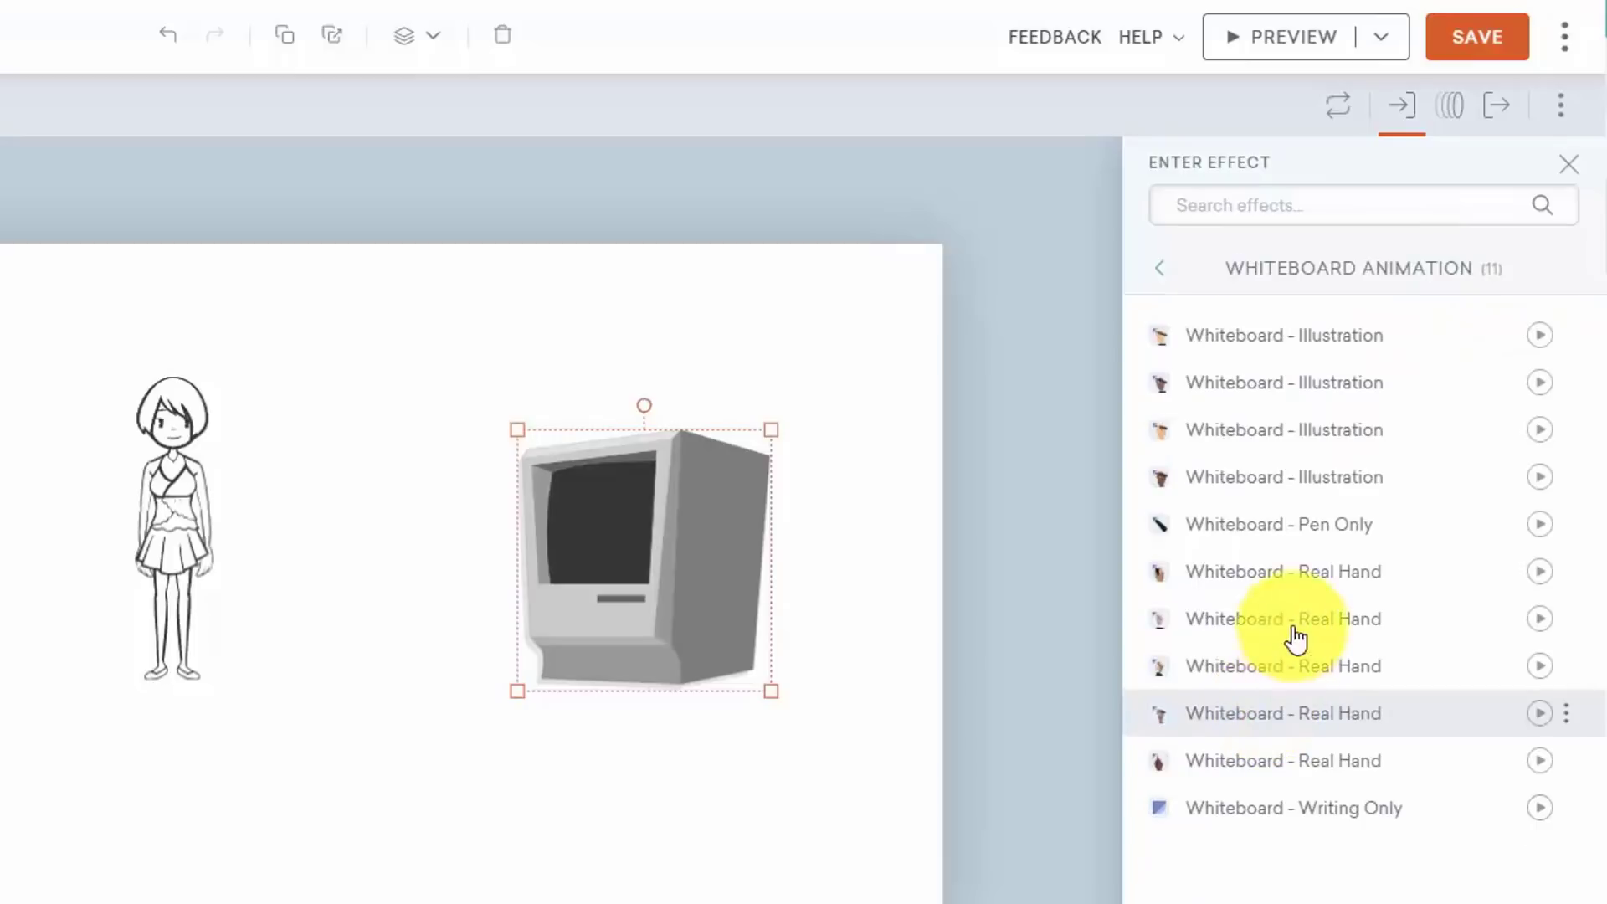
left_click(1298, 515)
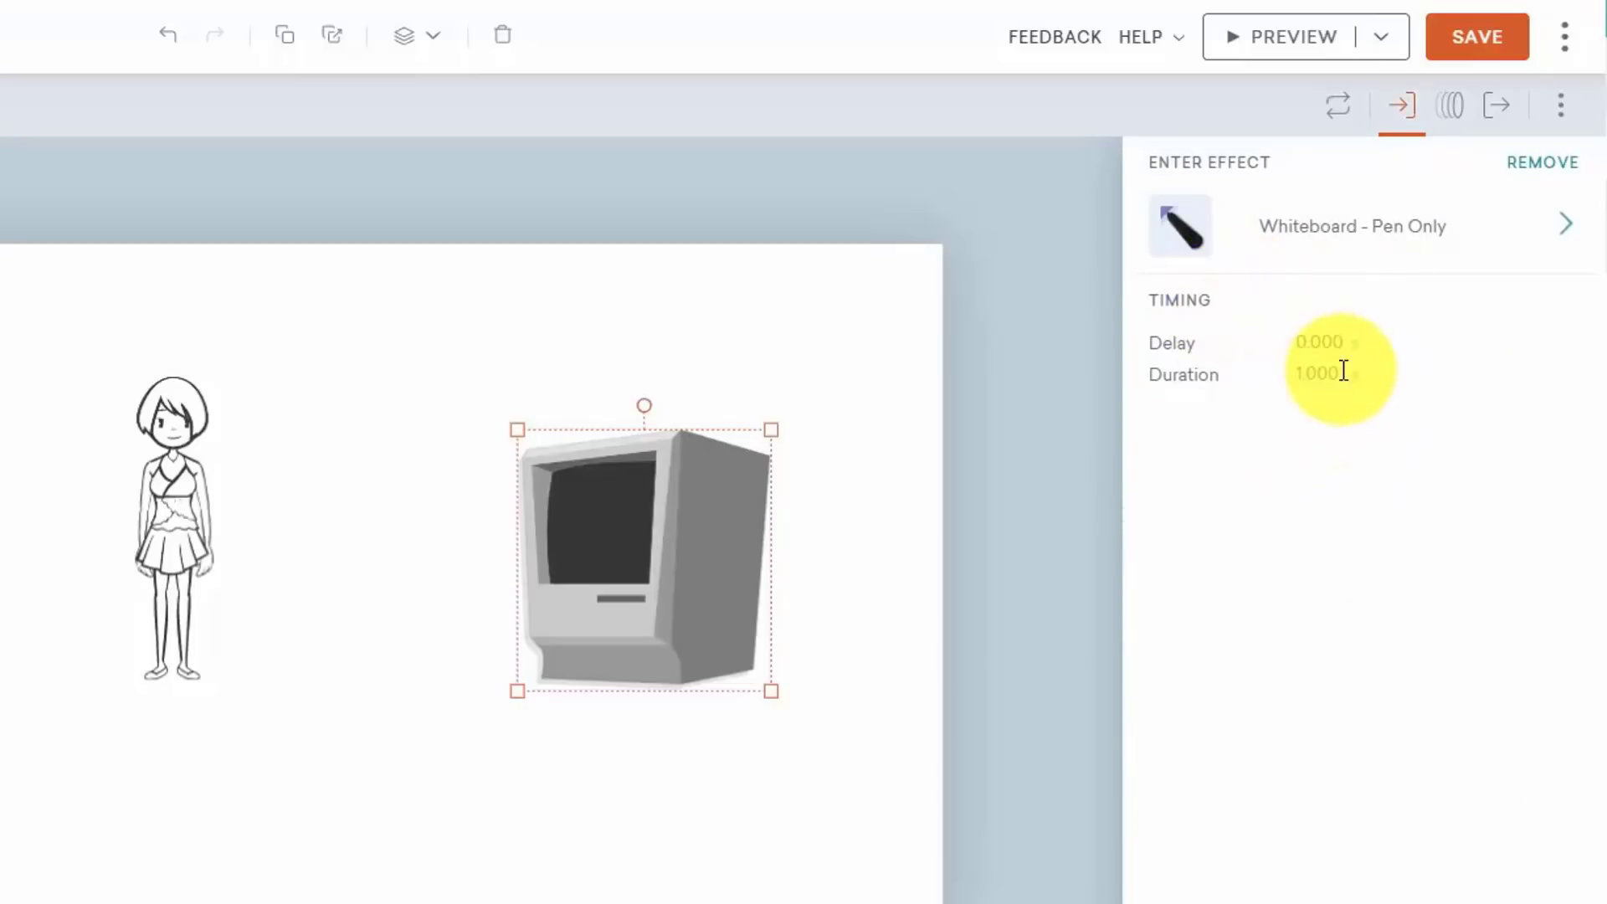
Set the computer's enter effect to a 6.5-second delay and a 5-second duration
left_click(1307, 343)
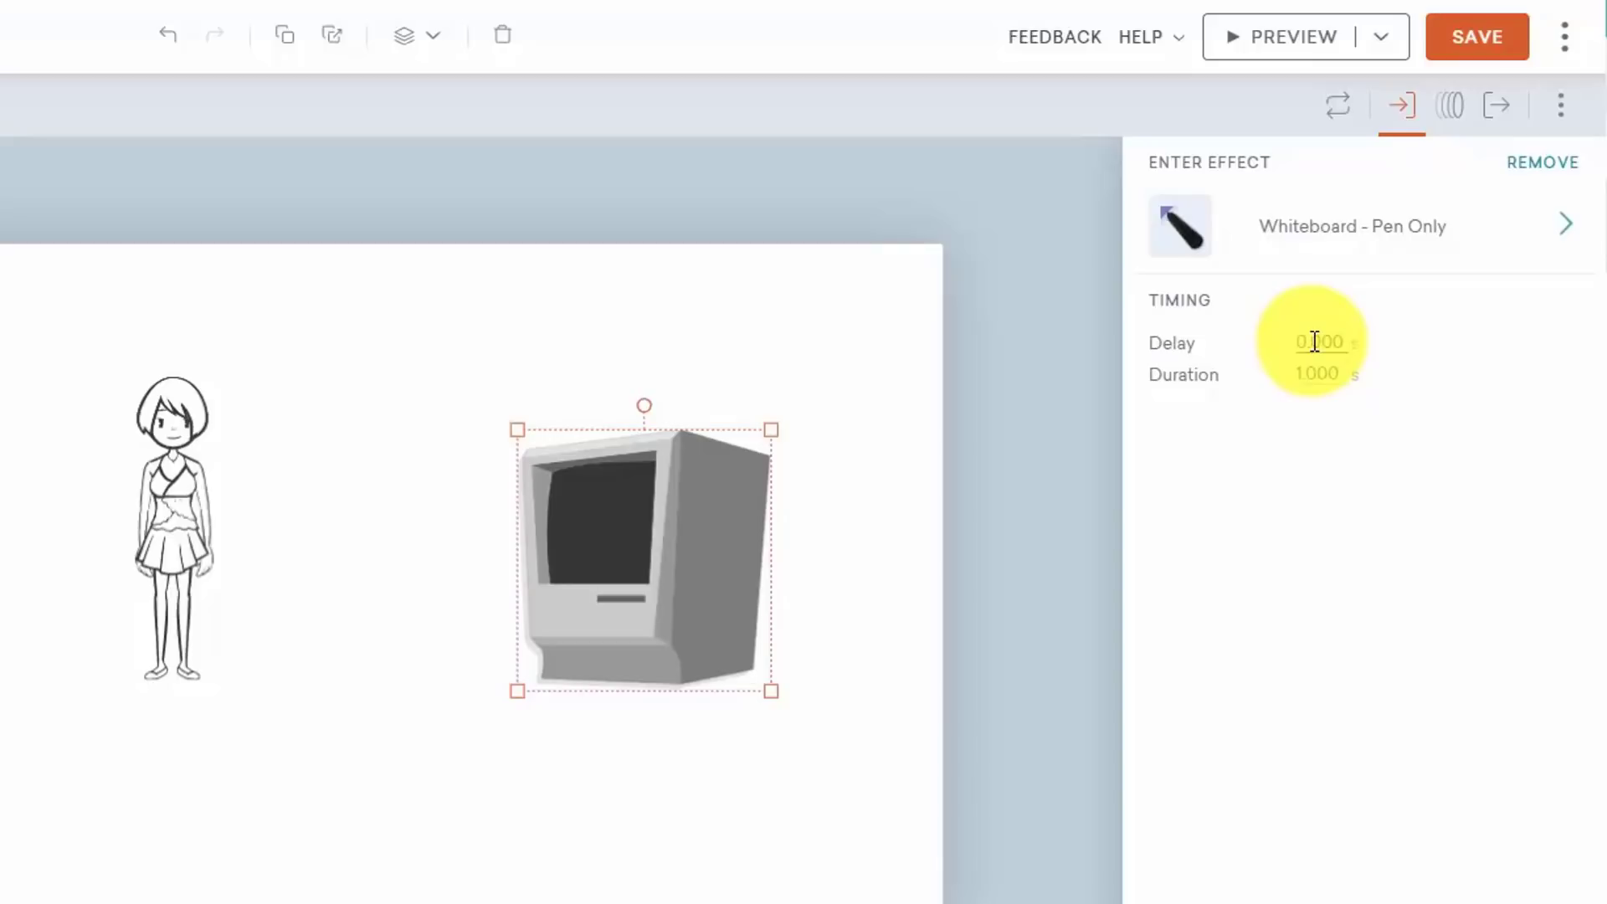
type("6.5")
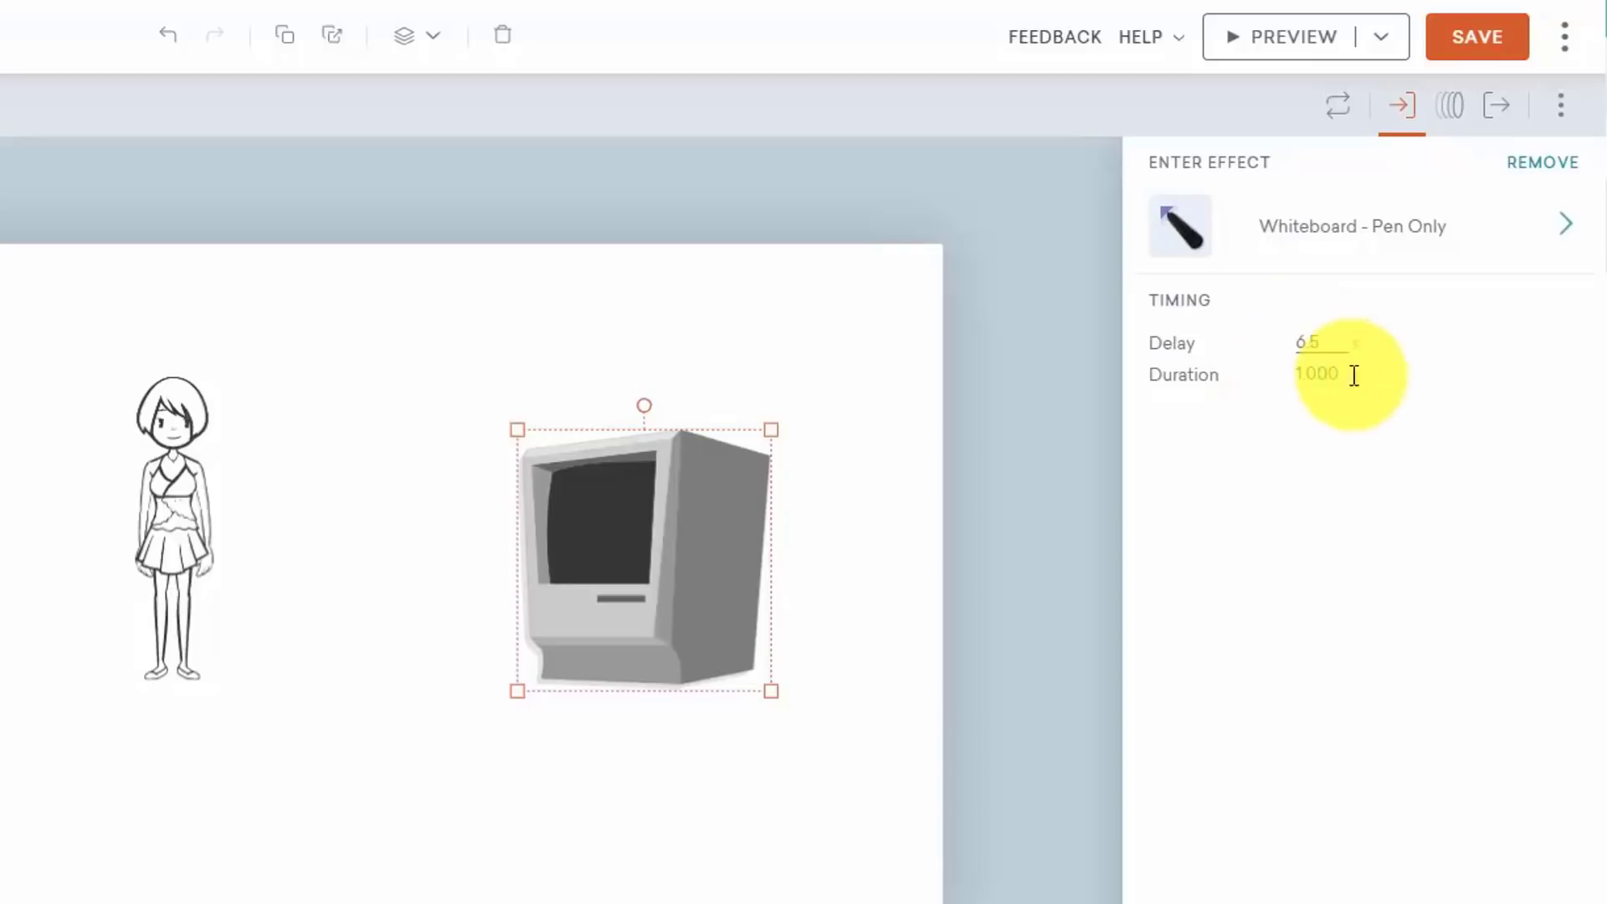
left_click(1434, 491)
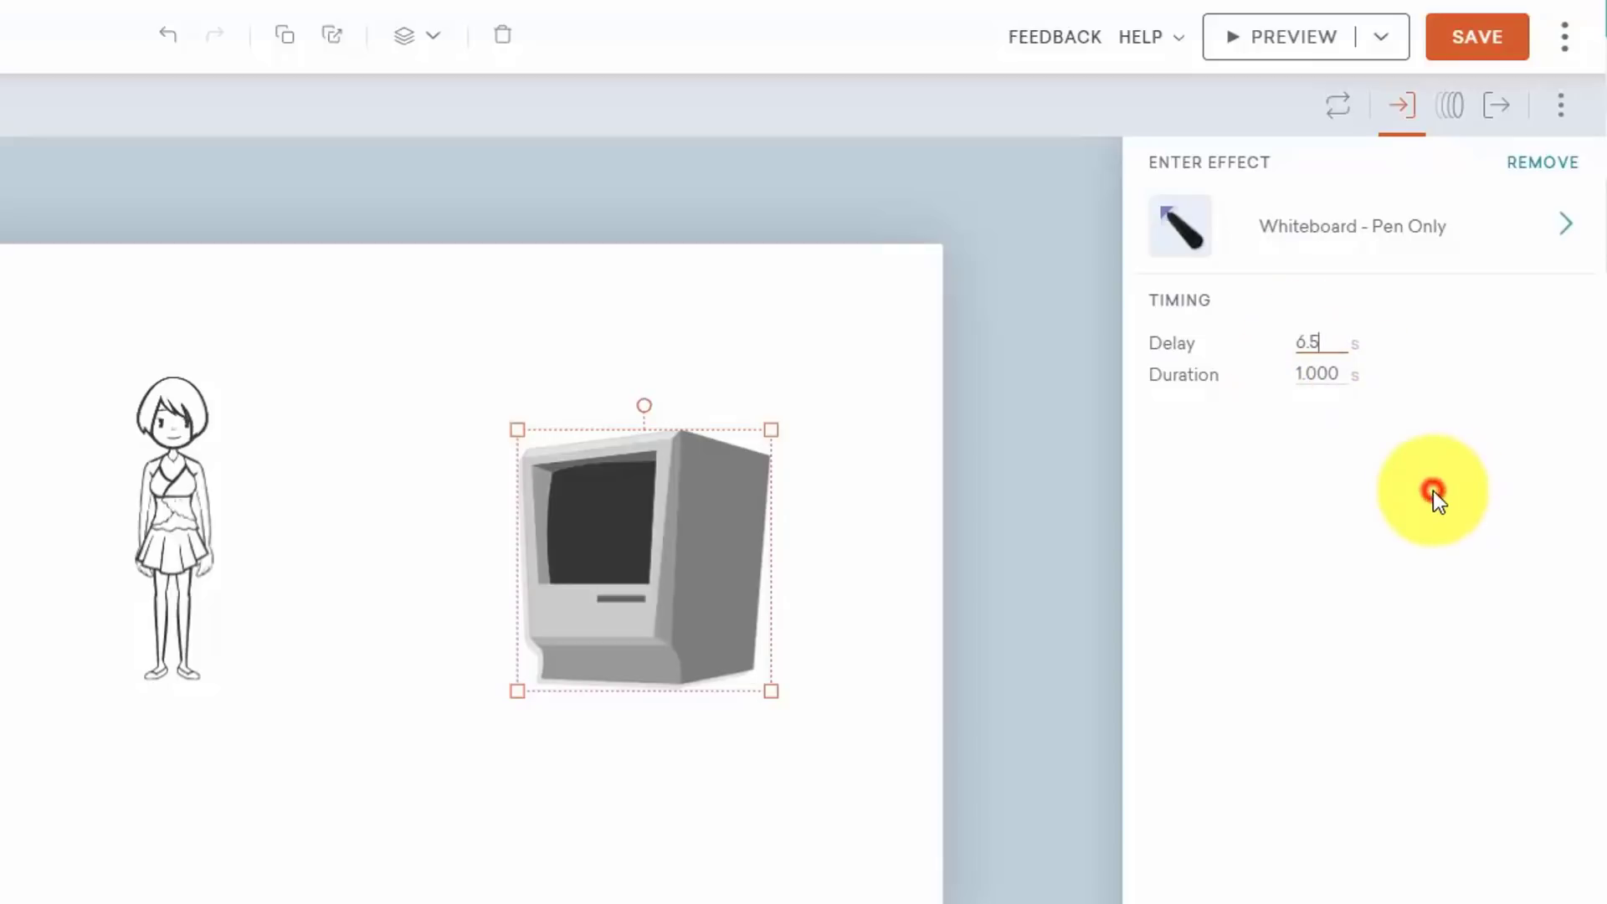
left_click(1339, 380)
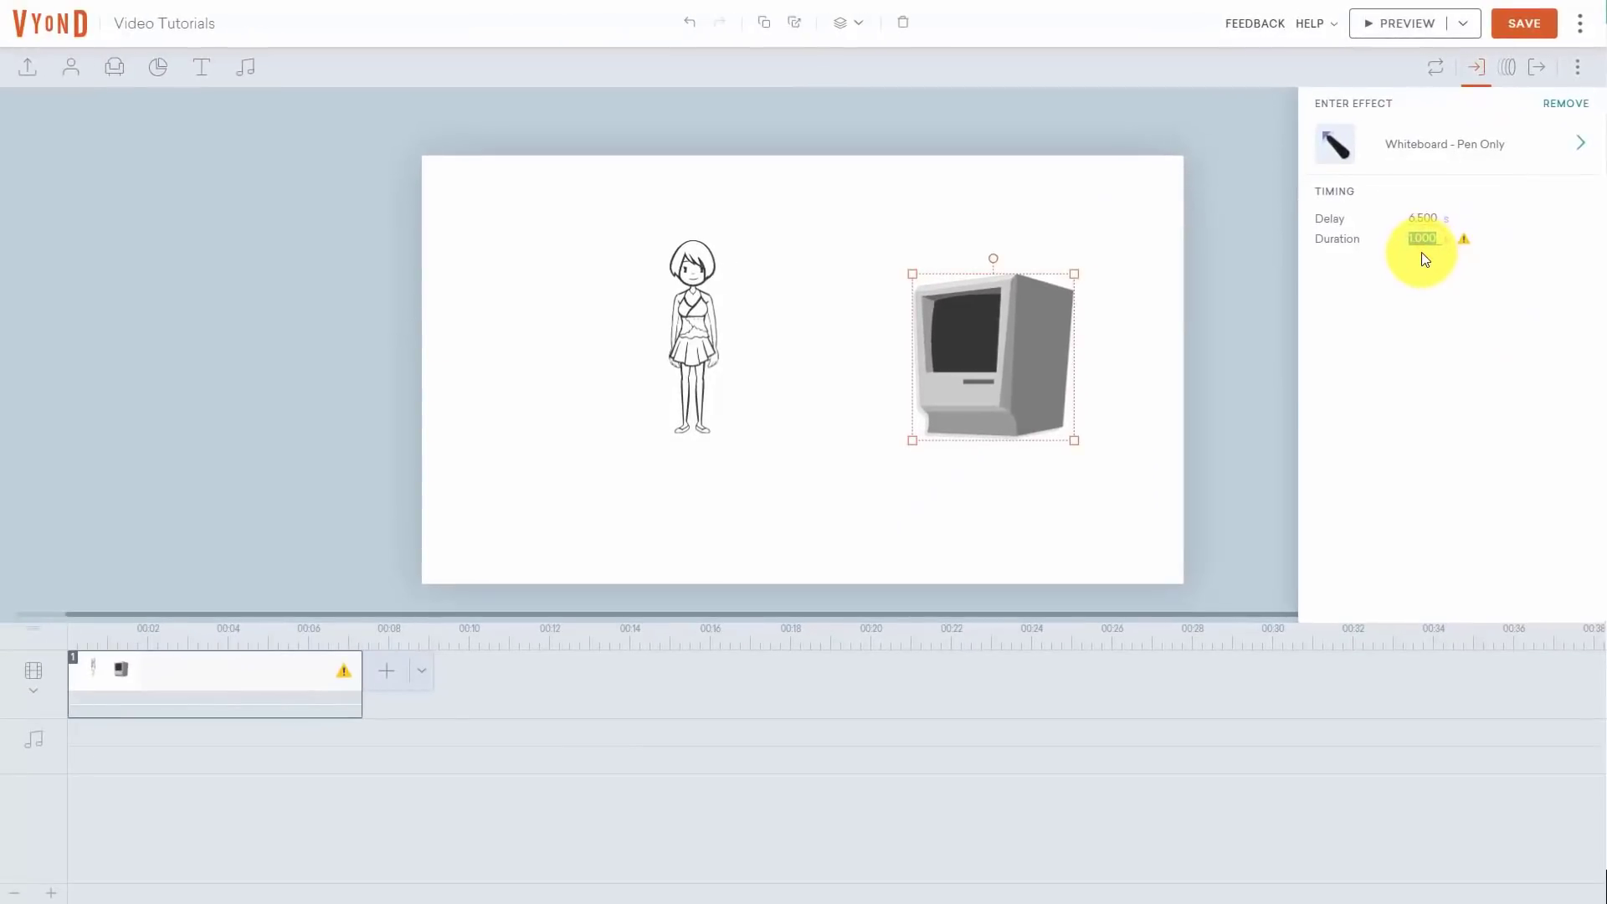
left_click(1448, 300)
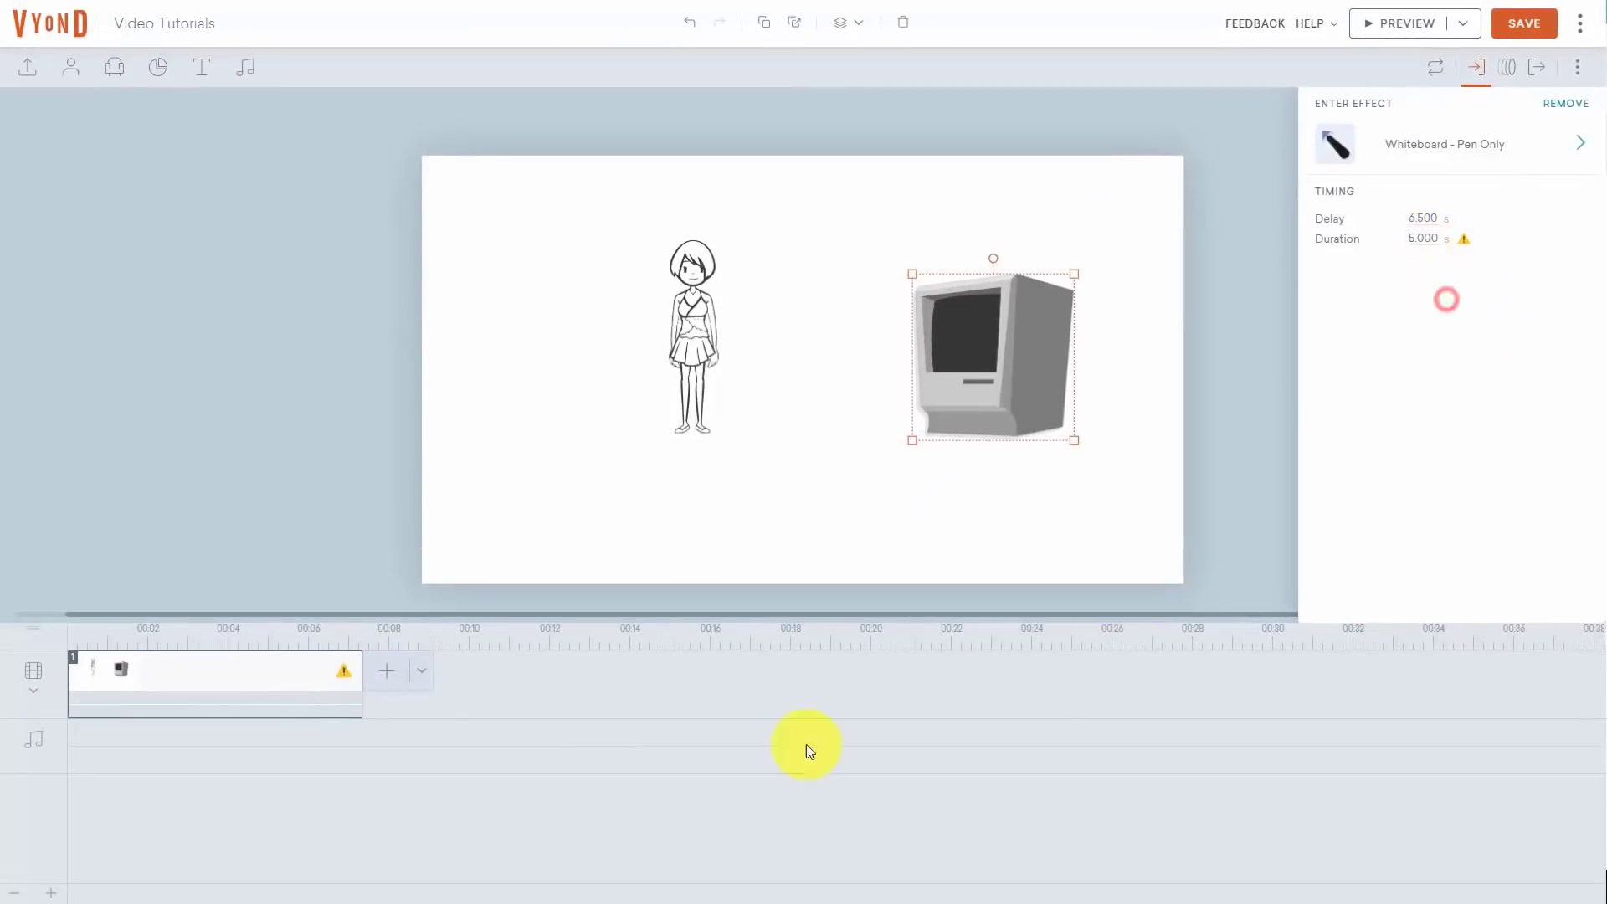
Extend the scene on the timeline to about 14.5 seconds, and save and preview the video
left_click(356, 695)
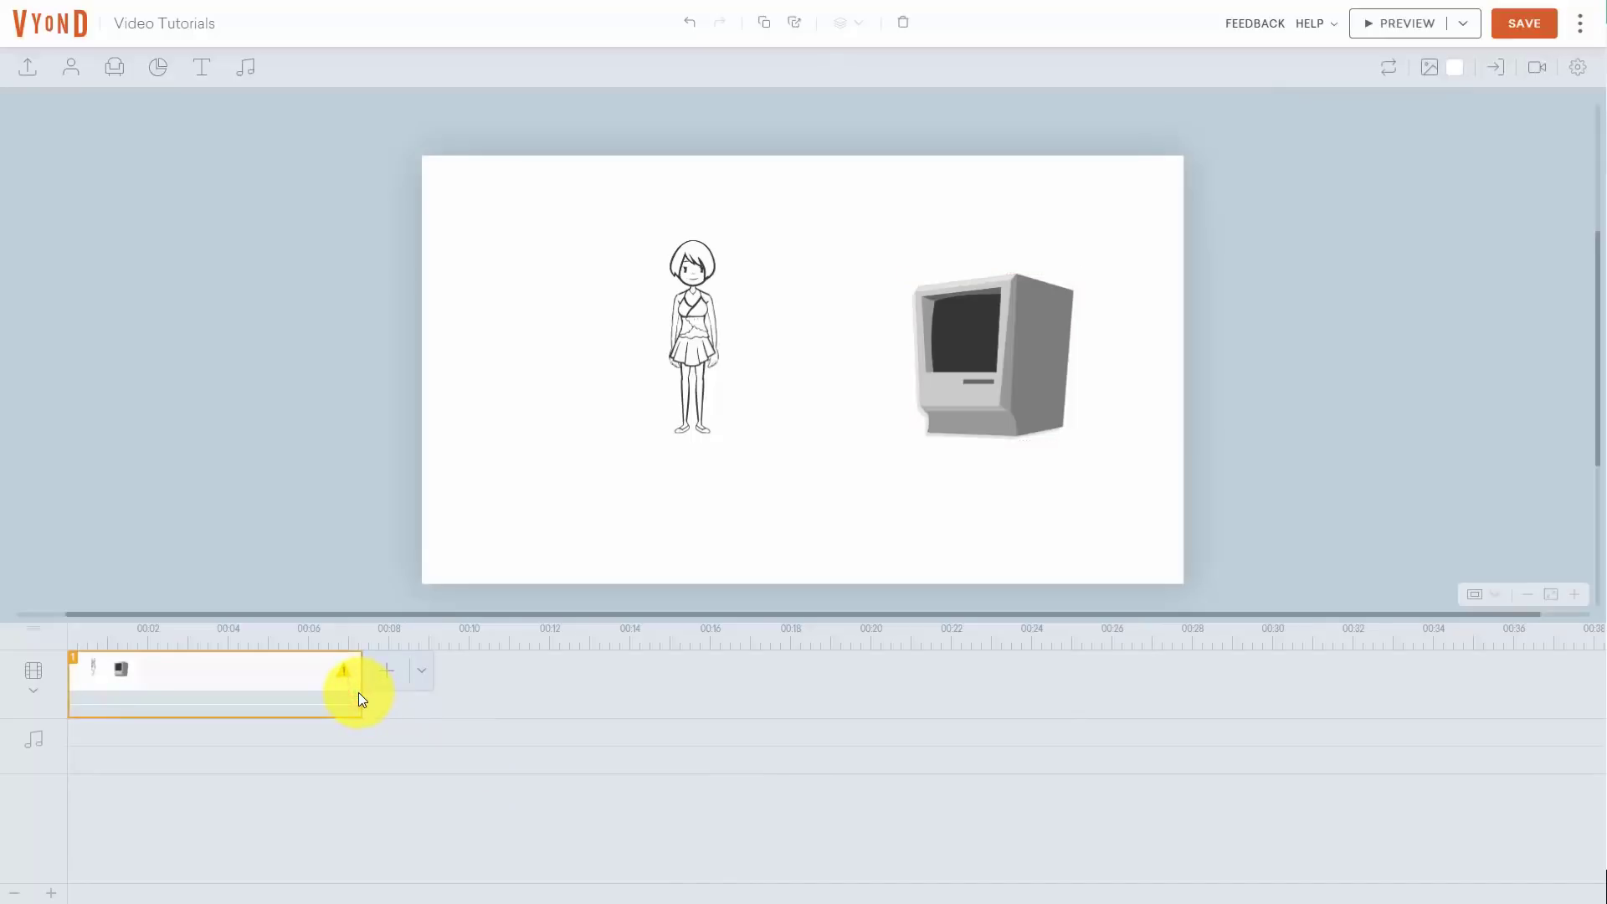
left_click_drag(360, 697, 651, 714)
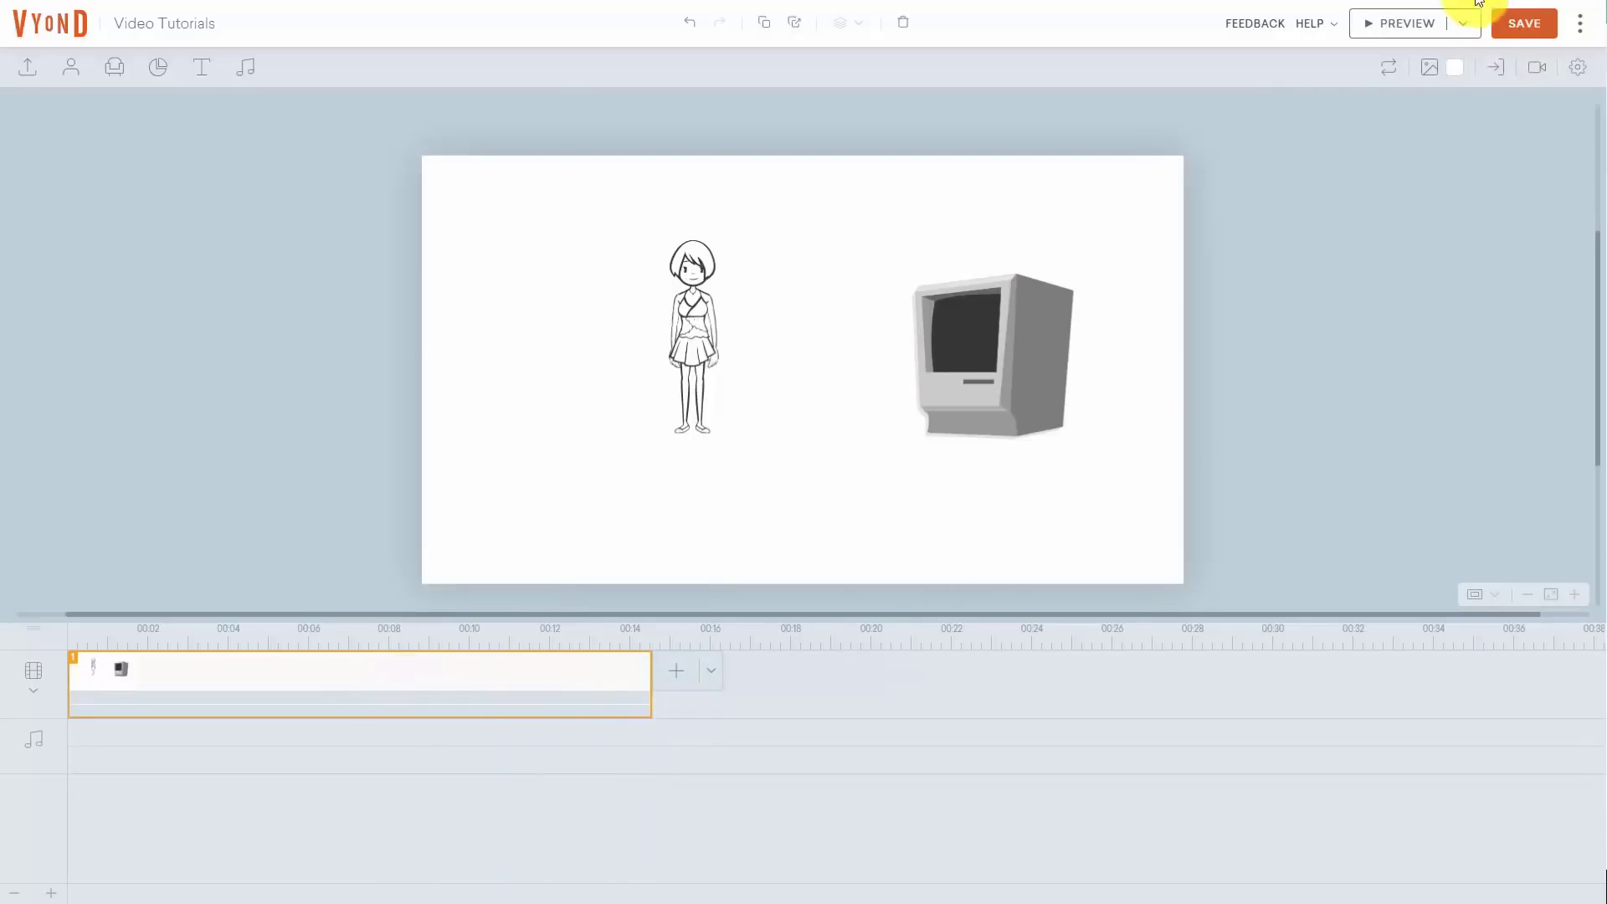
left_click(1507, 23)
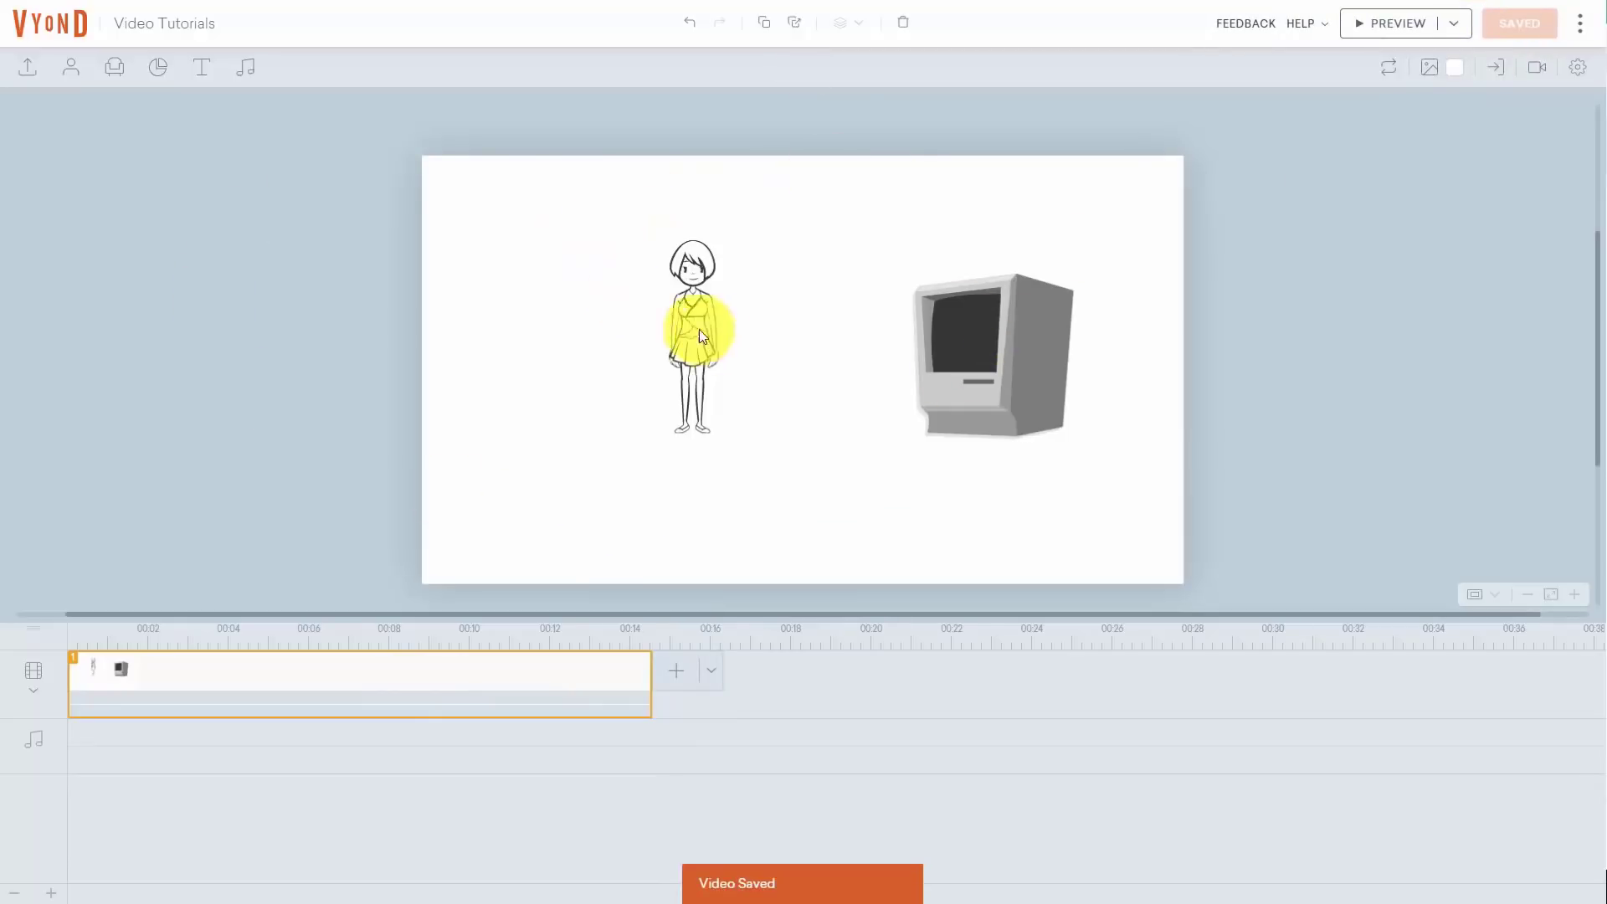
left_click(1390, 27)
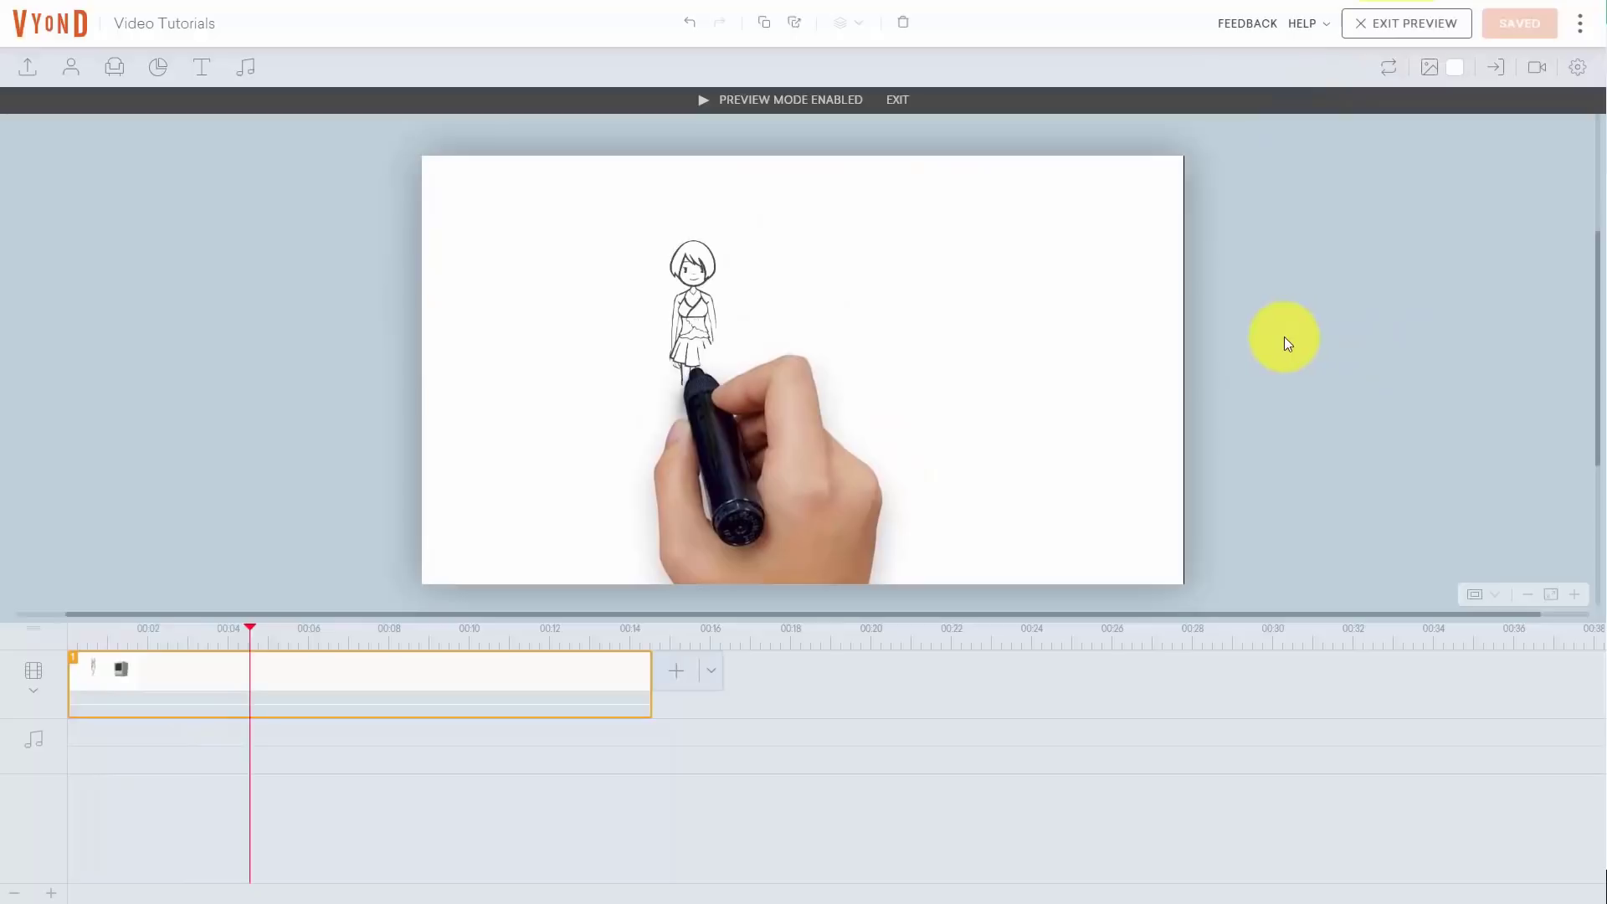
mouse_move(1100, 308)
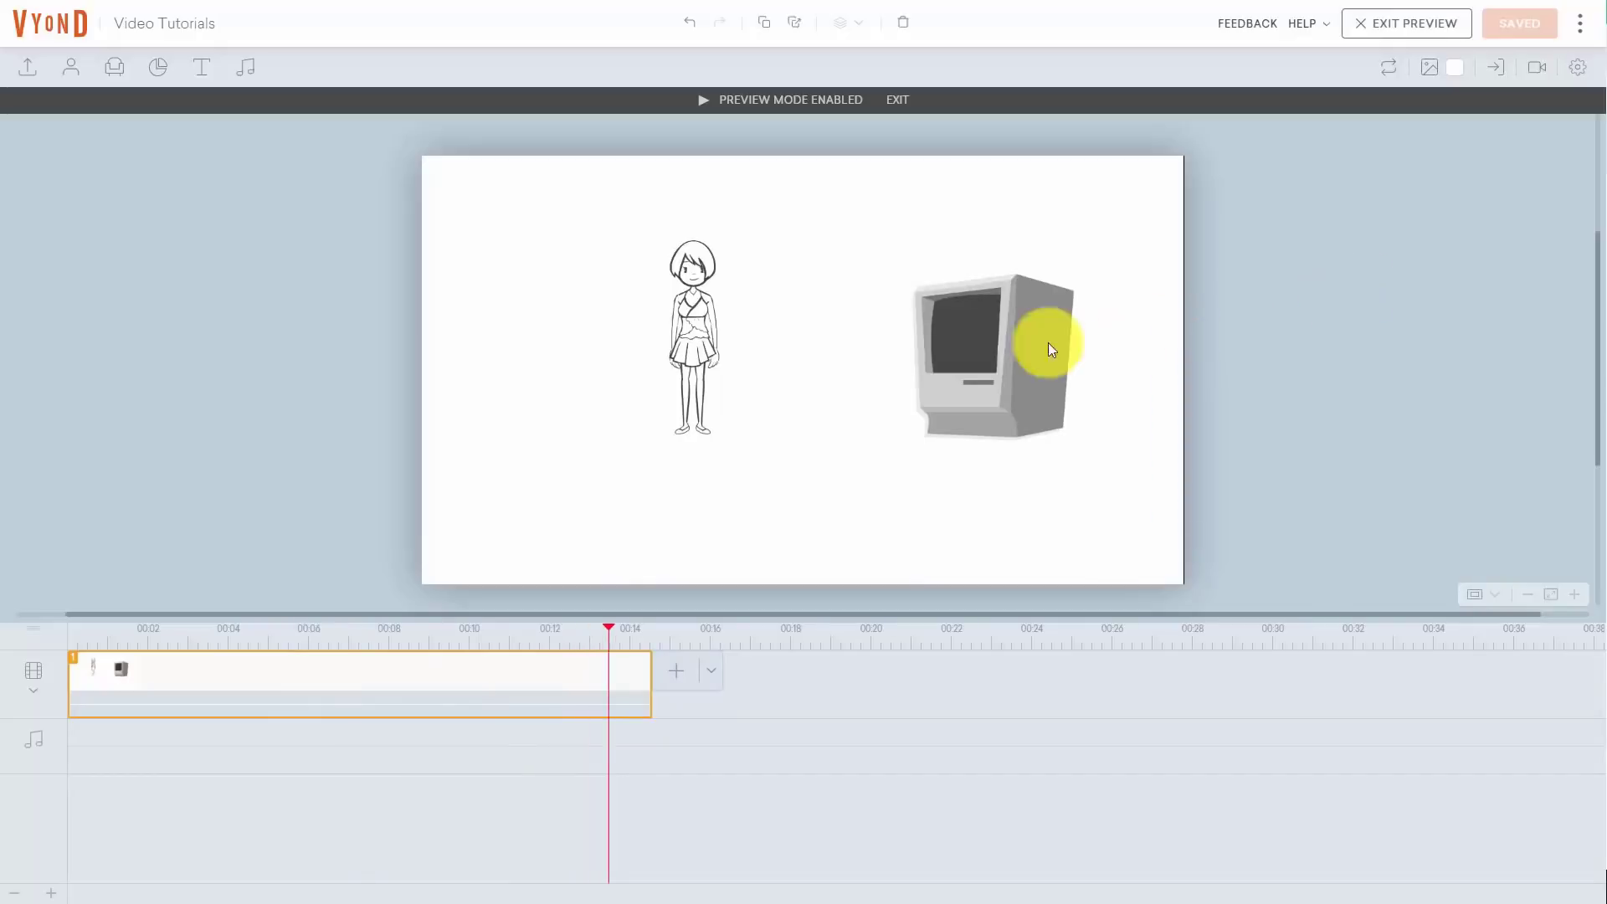
left_click(817, 381)
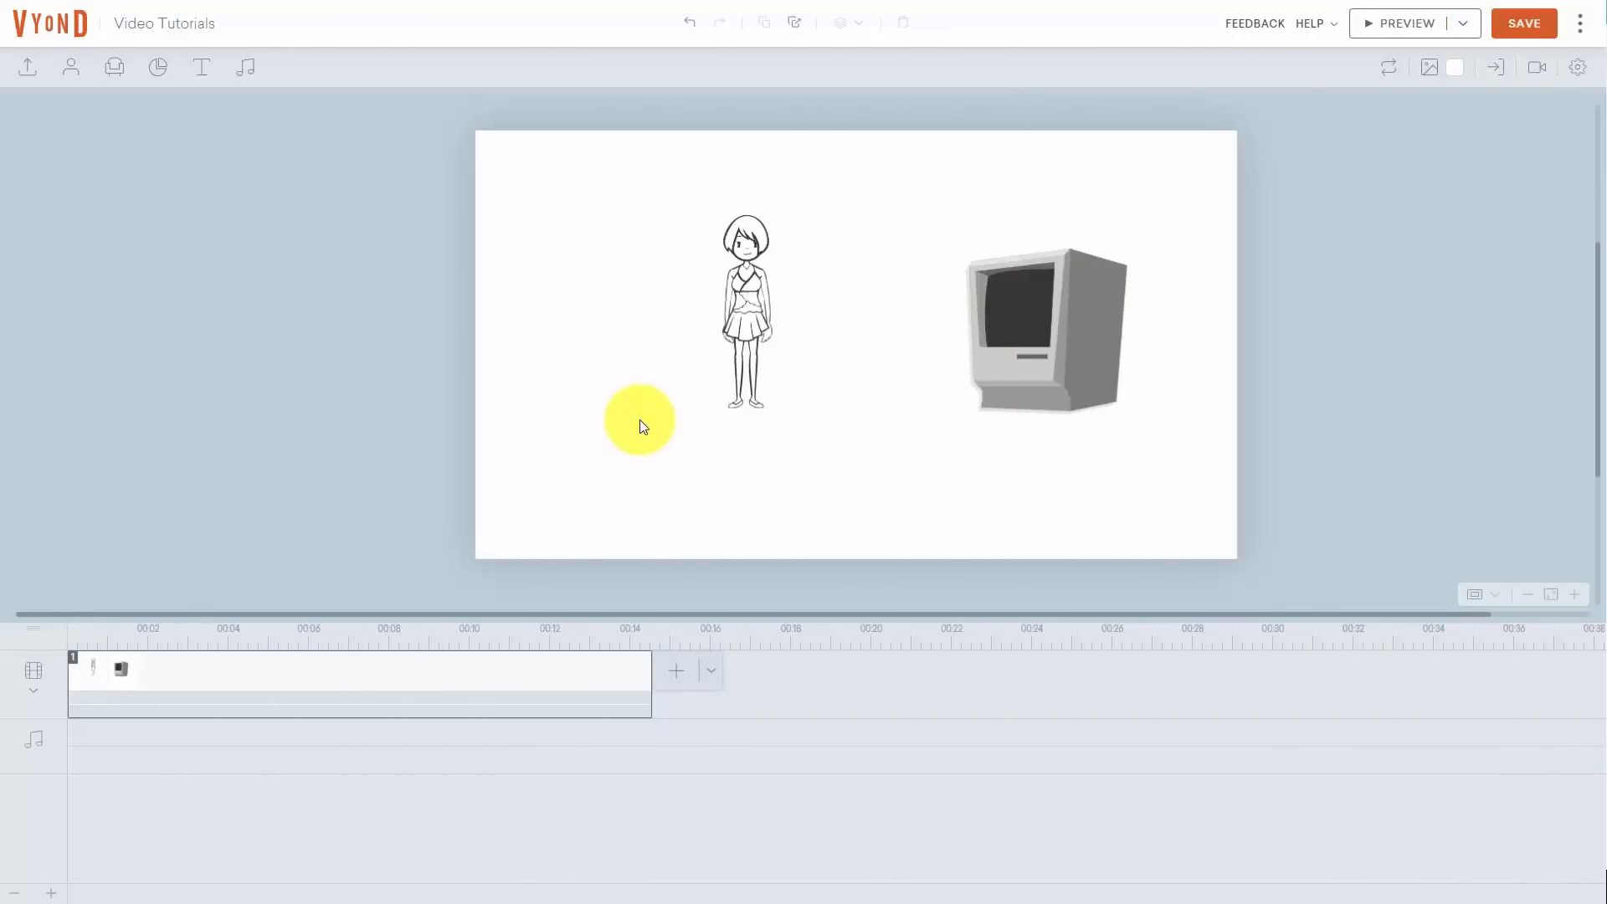
Delete the character and the computer prop from the scene
left_click(735, 292)
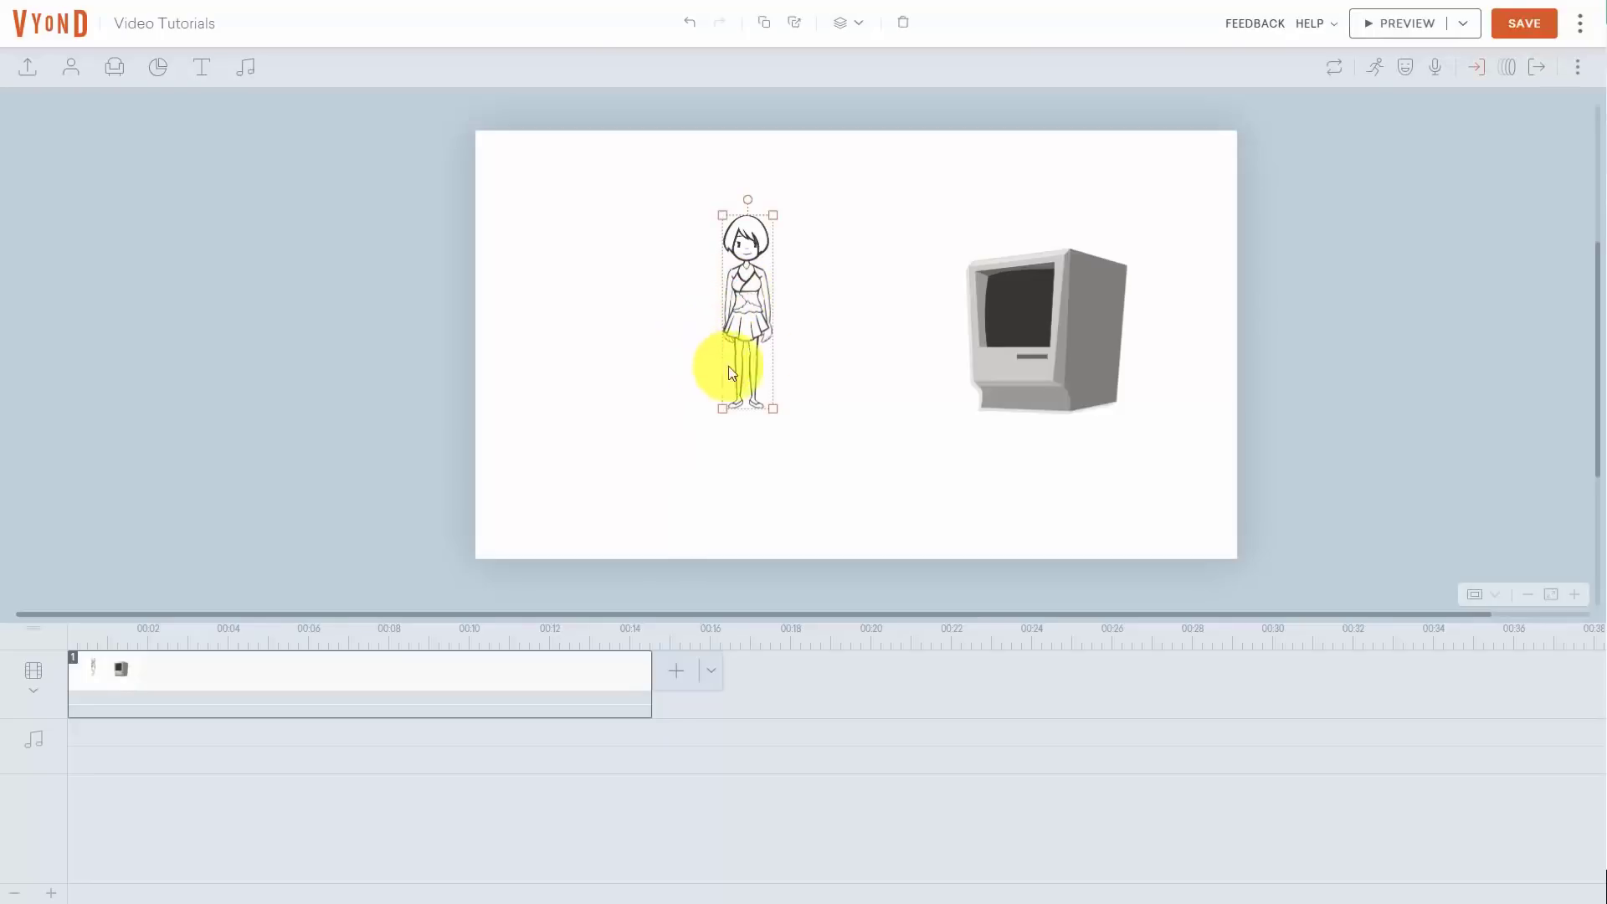
key("Delete")
left_click(1018, 318)
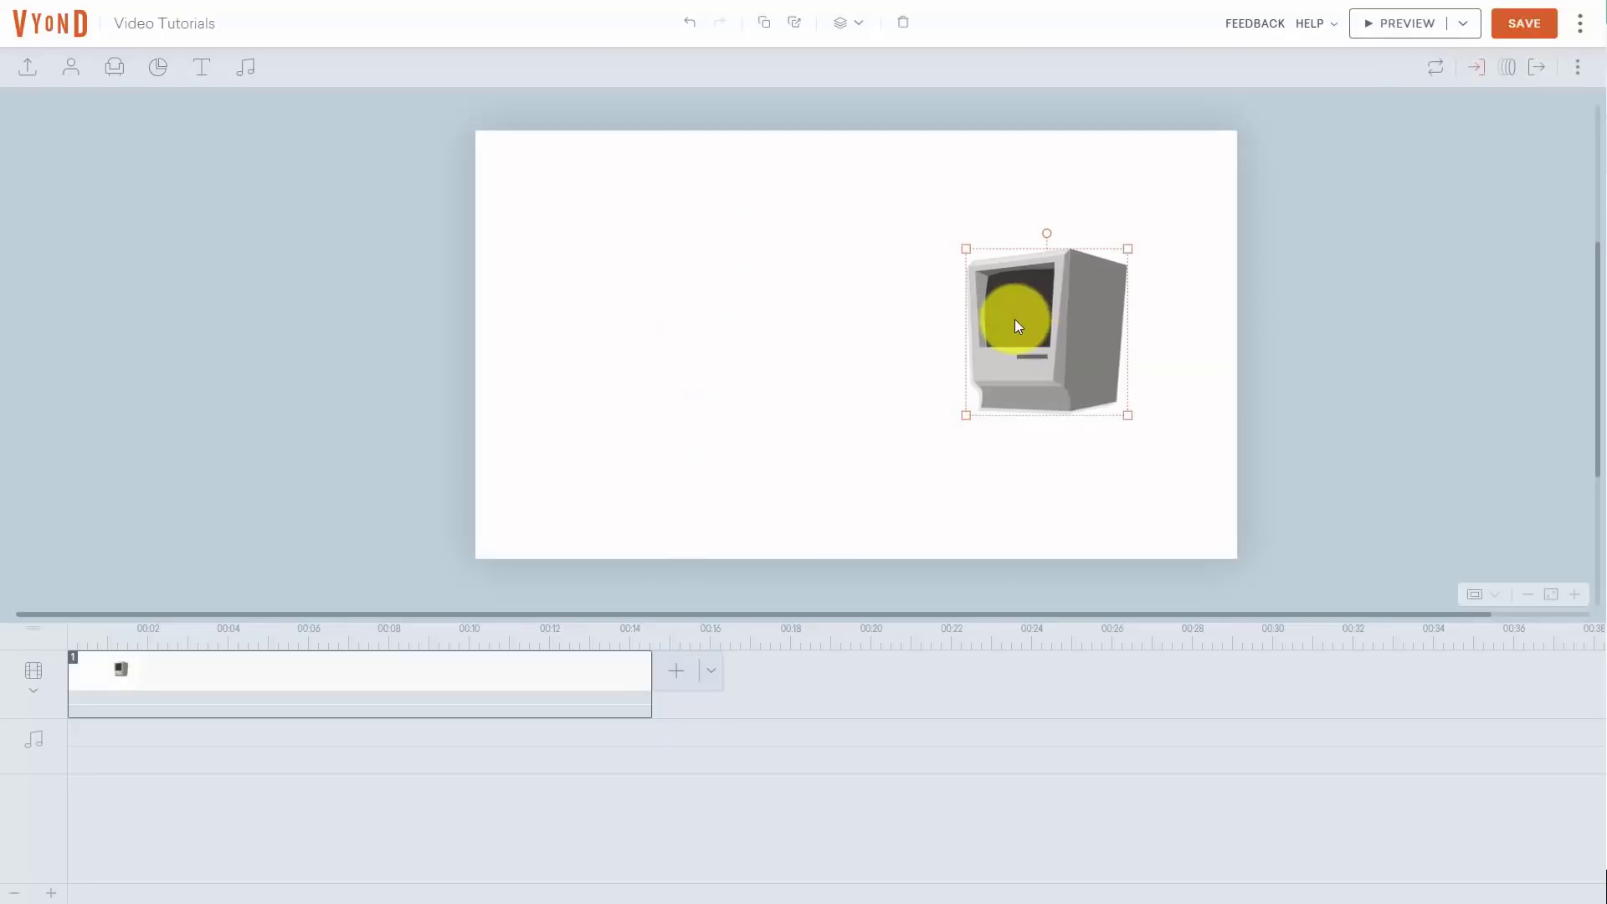
key("Delete")
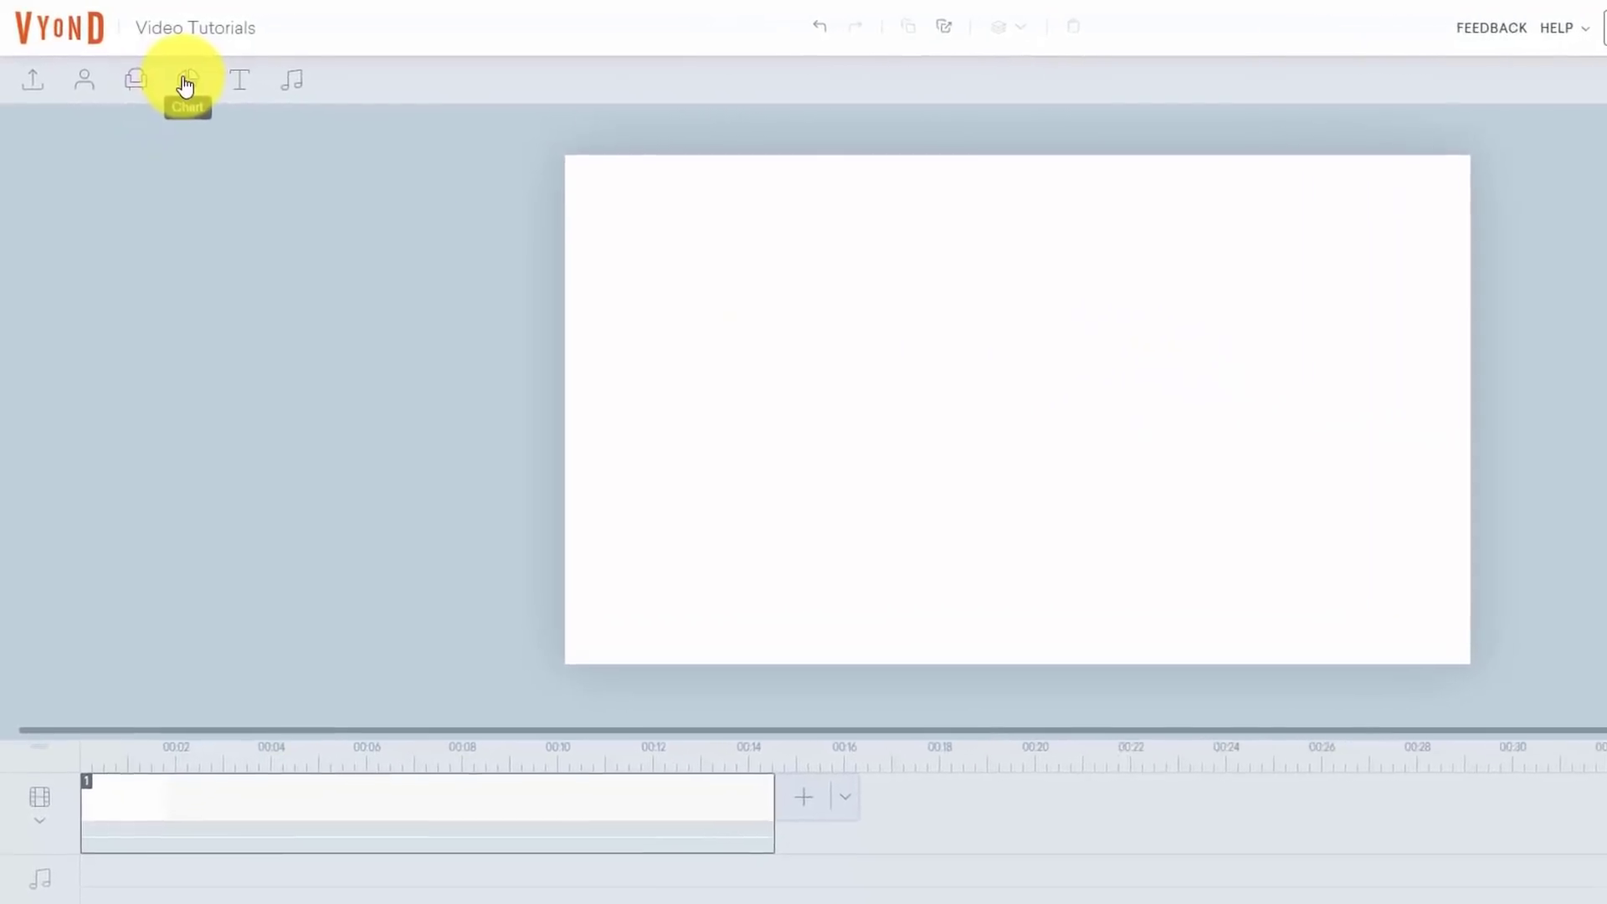
Add a pie chart and position it near the centre of the scene
left_click(169, 77)
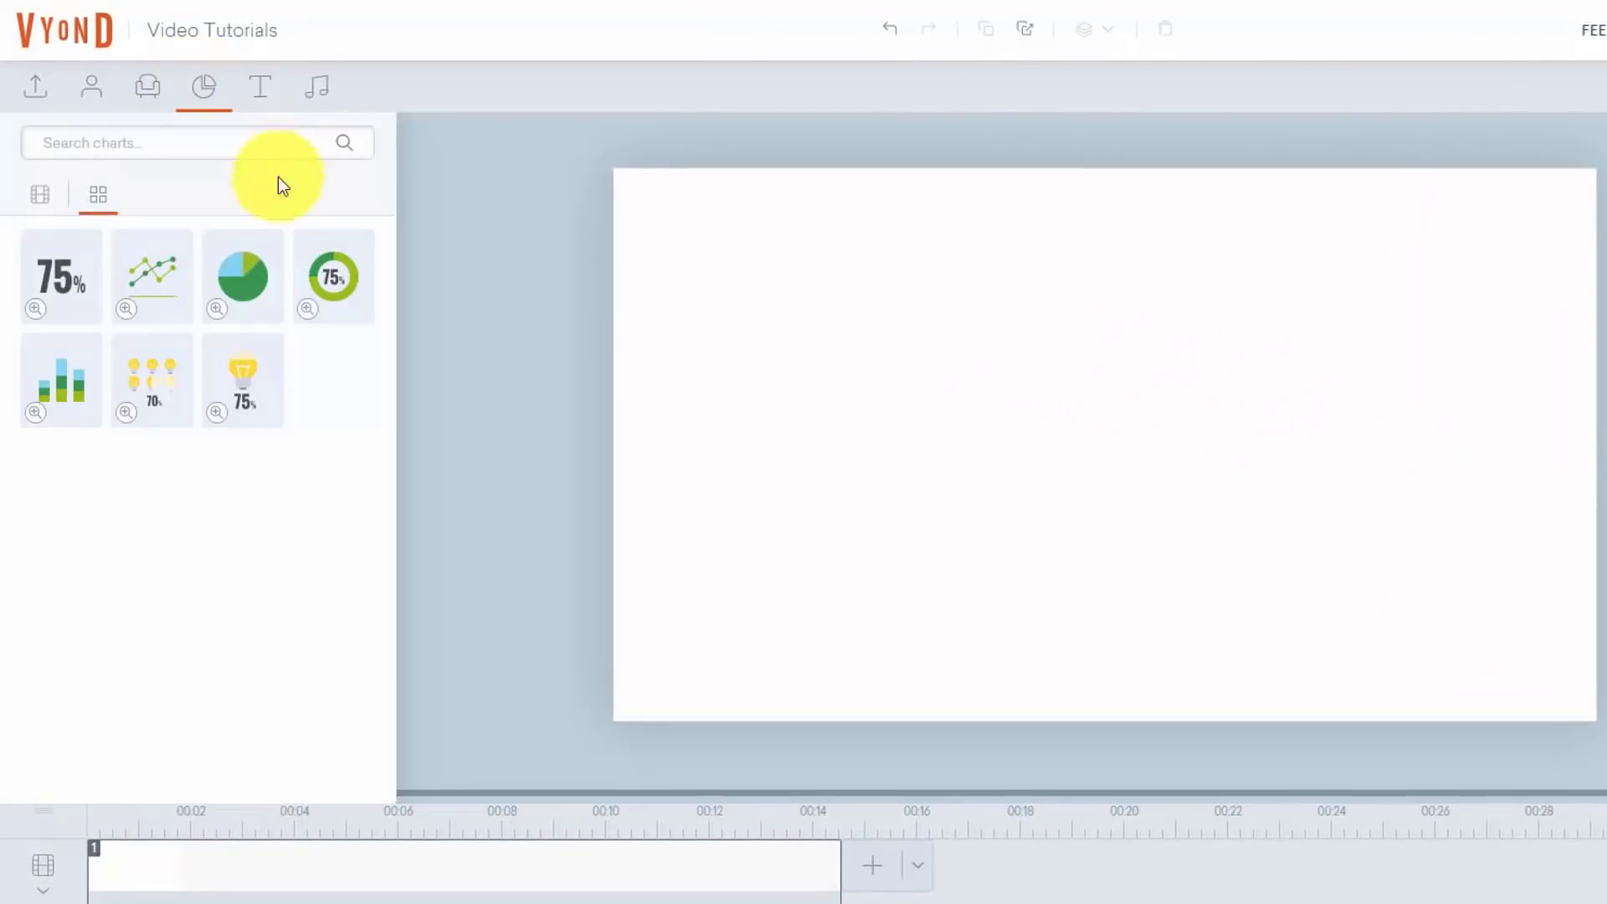
left_click(245, 277)
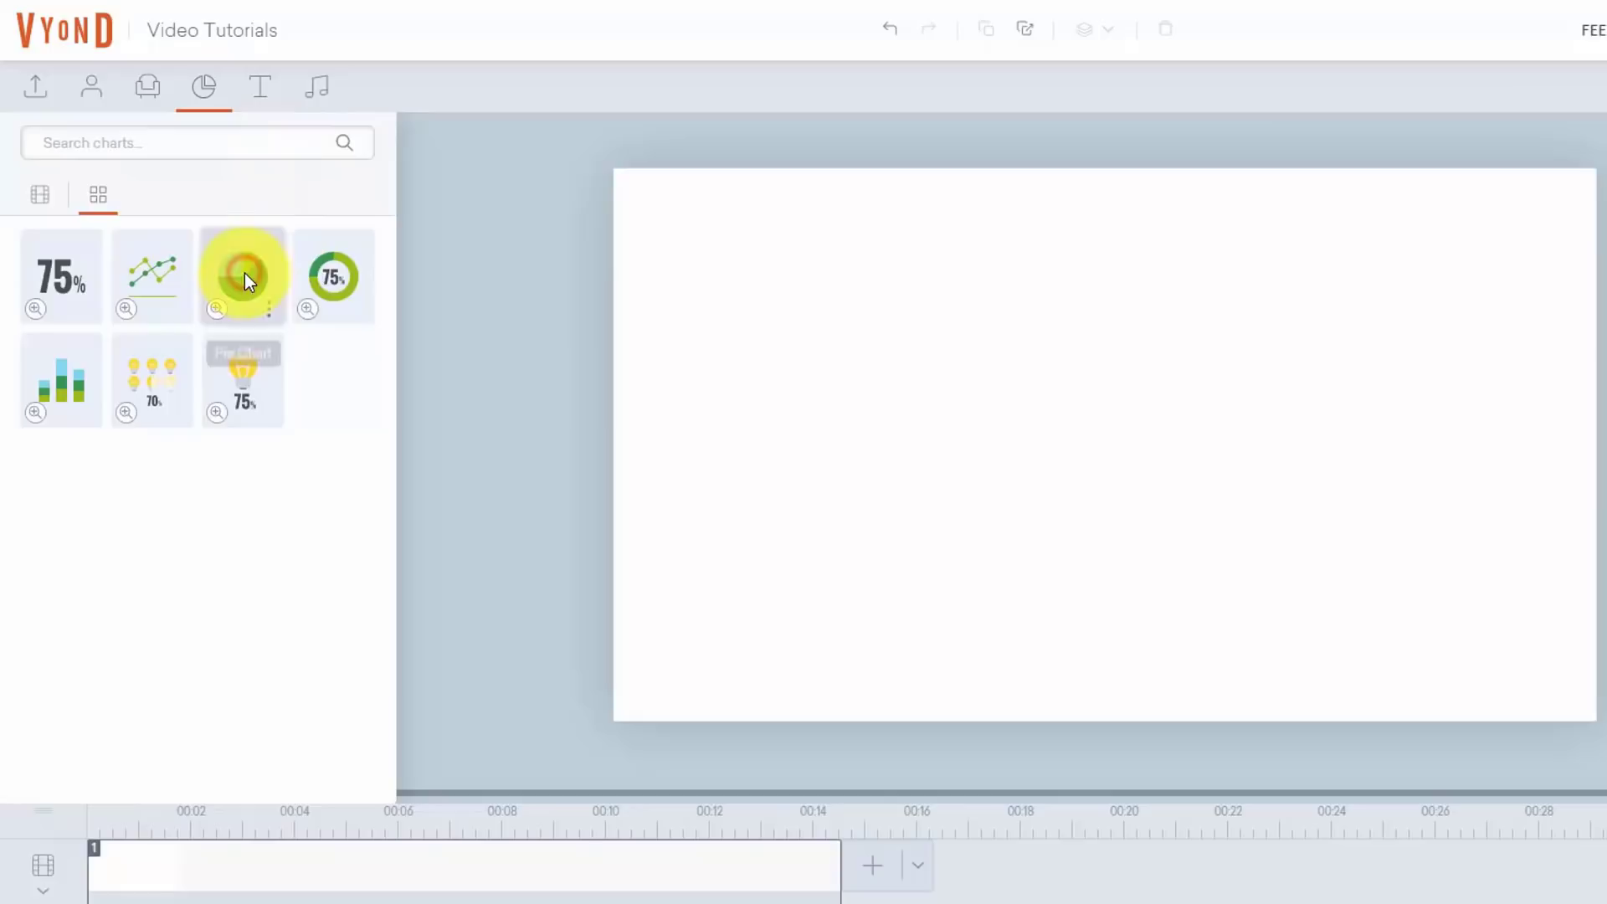
left_click_drag(1192, 420, 1089, 317)
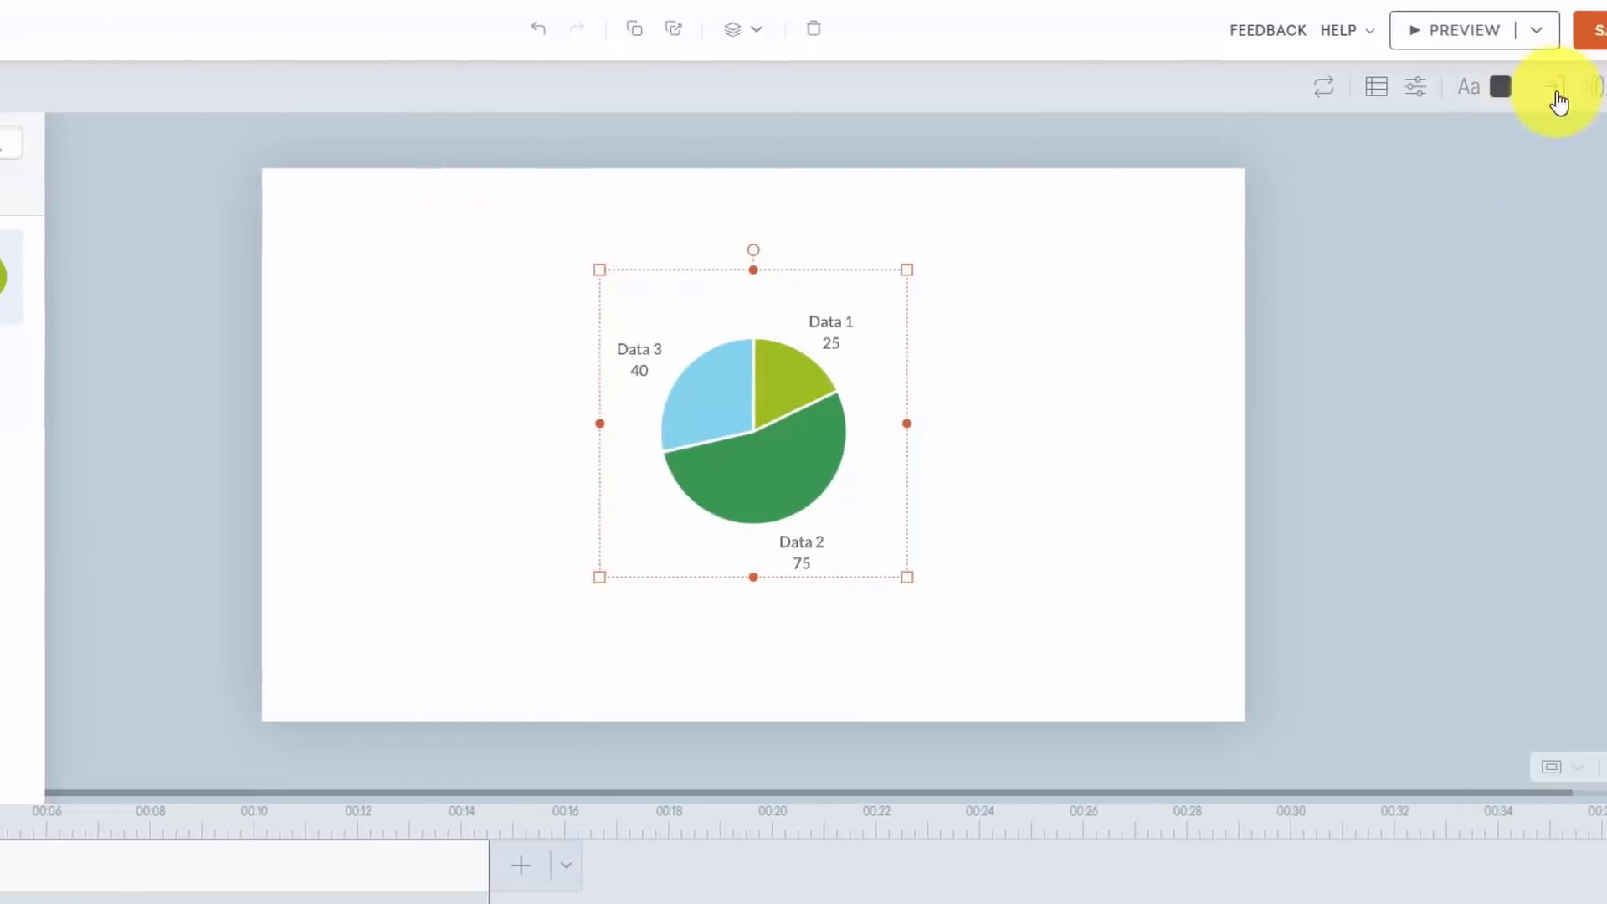
Change the pie chart's enter effect to the first Whiteboard - Real Hand option
left_click(1559, 103)
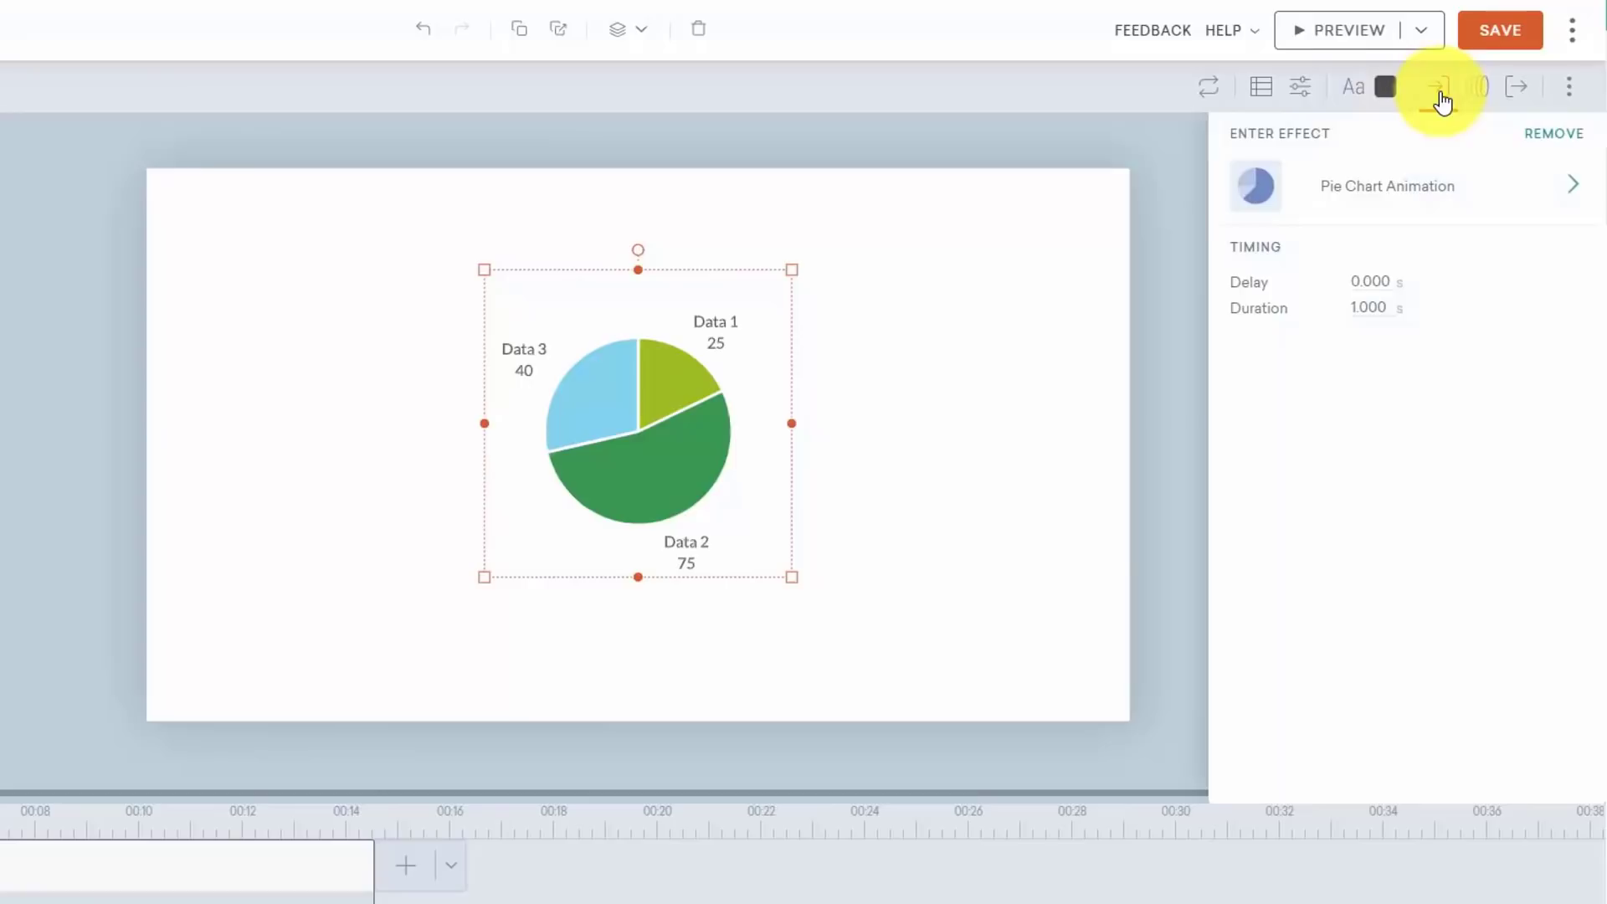
left_click(1447, 198)
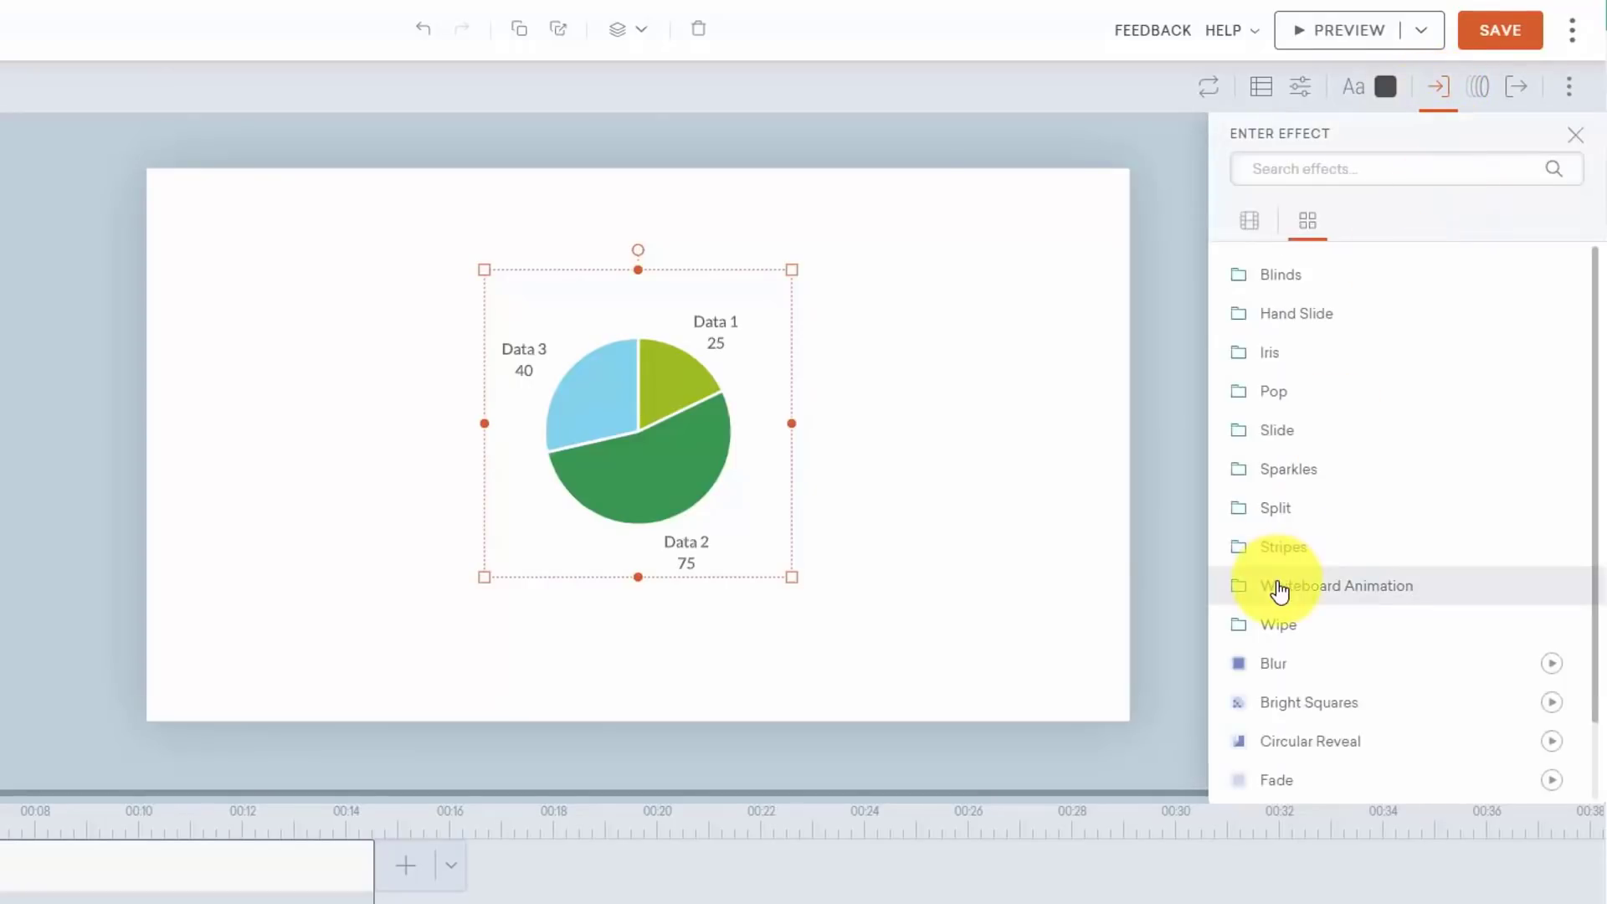
left_click(1357, 600)
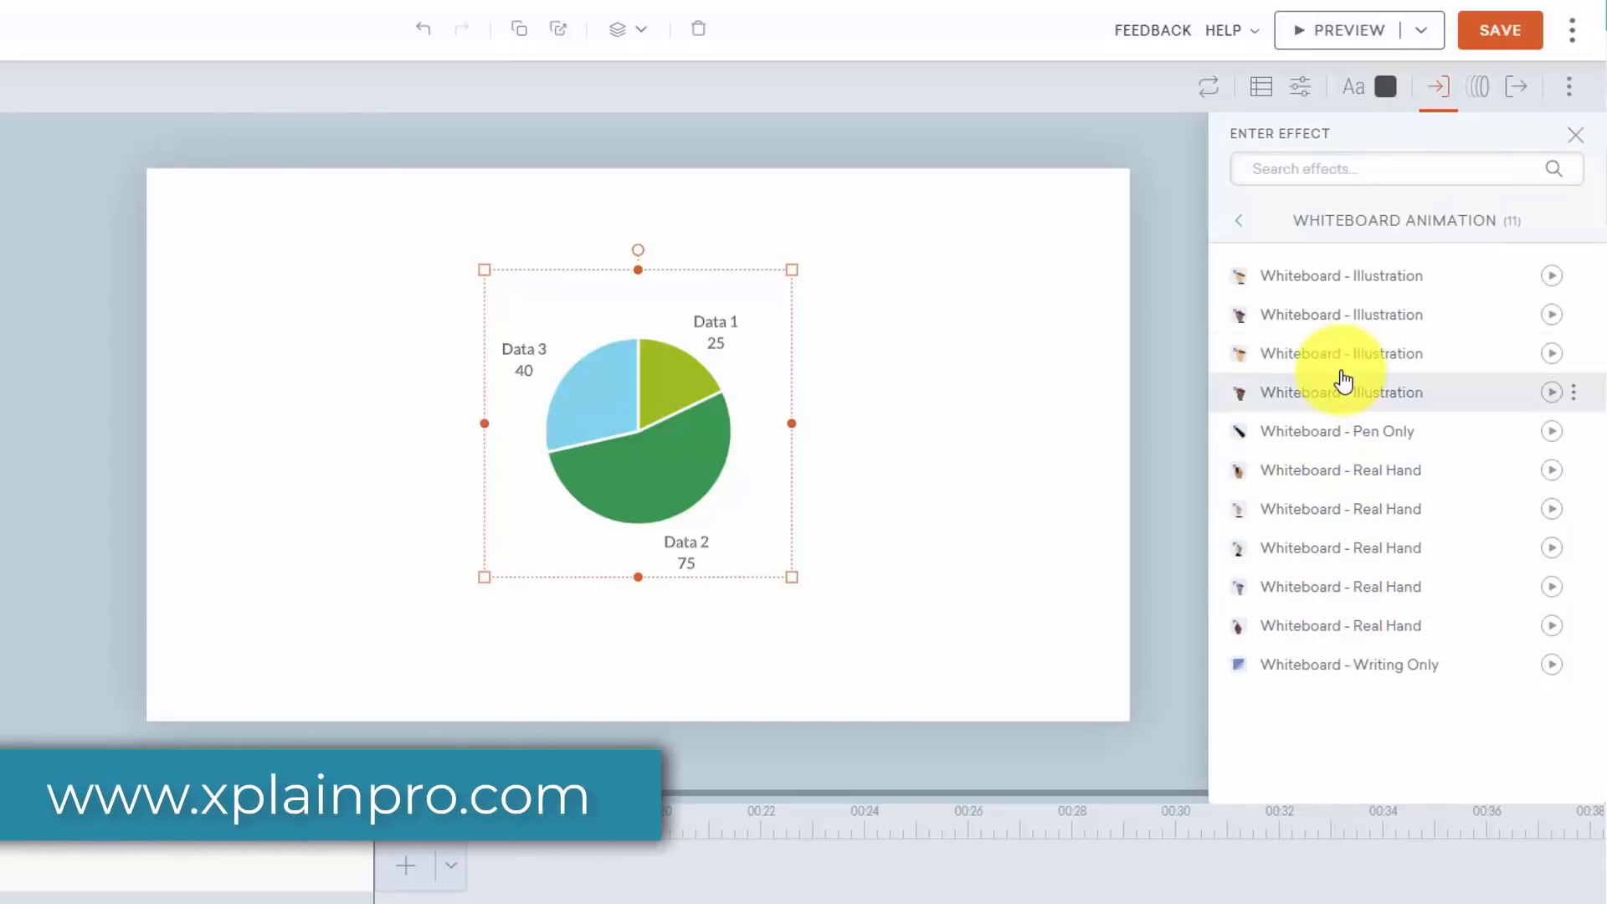
left_click(1336, 469)
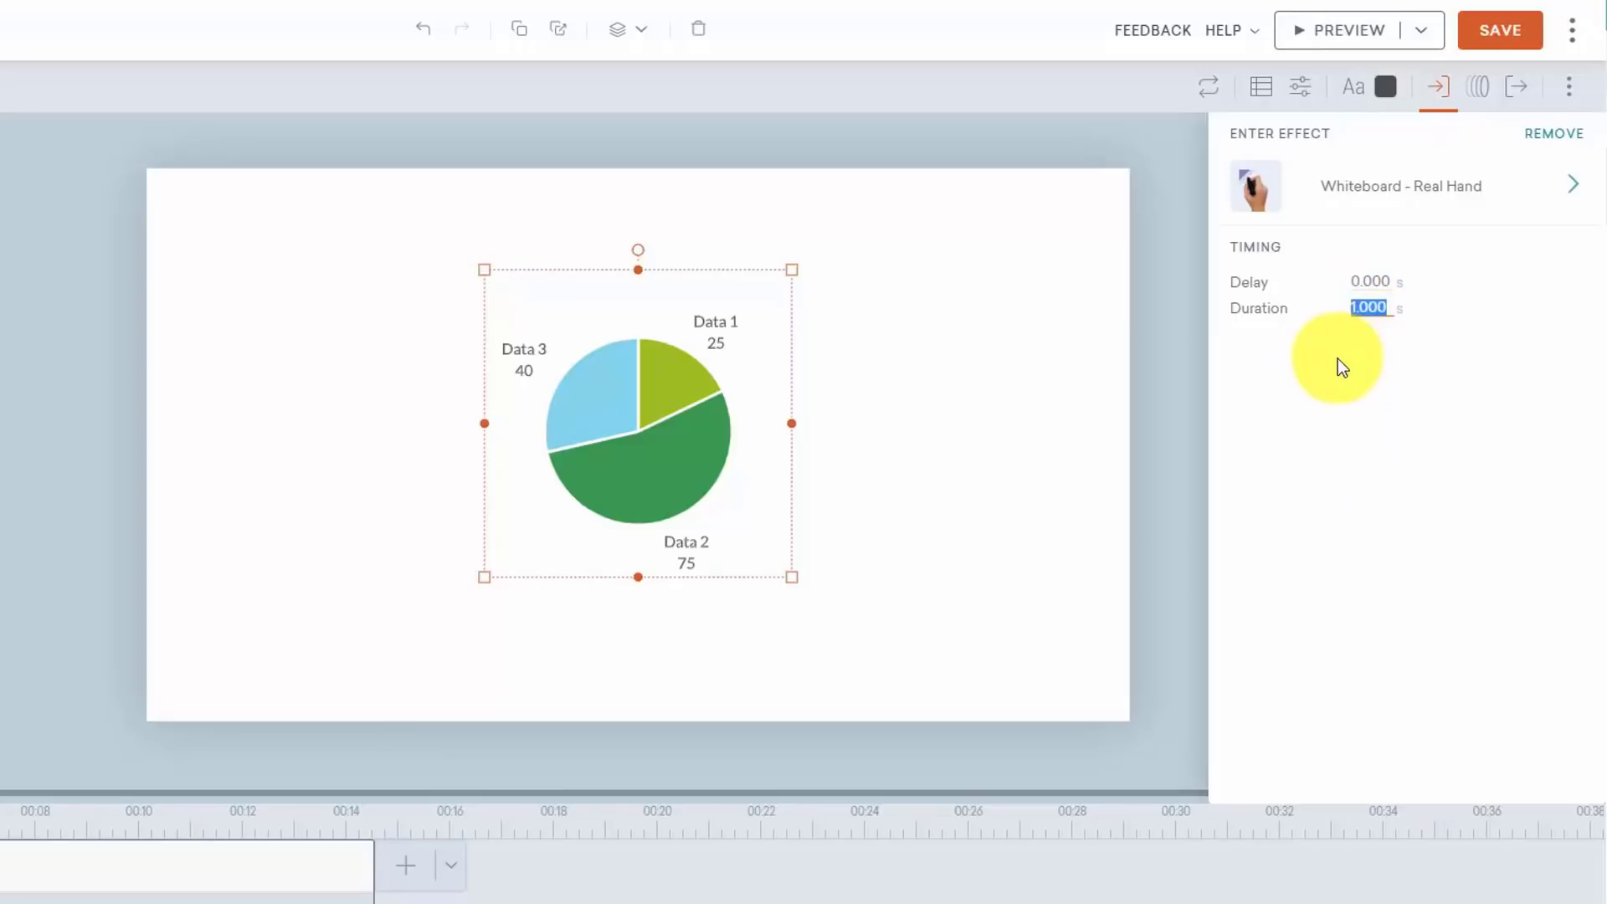
Set the pie chart's enter effect to a 5-second duration and a 1-second delay
type("5")
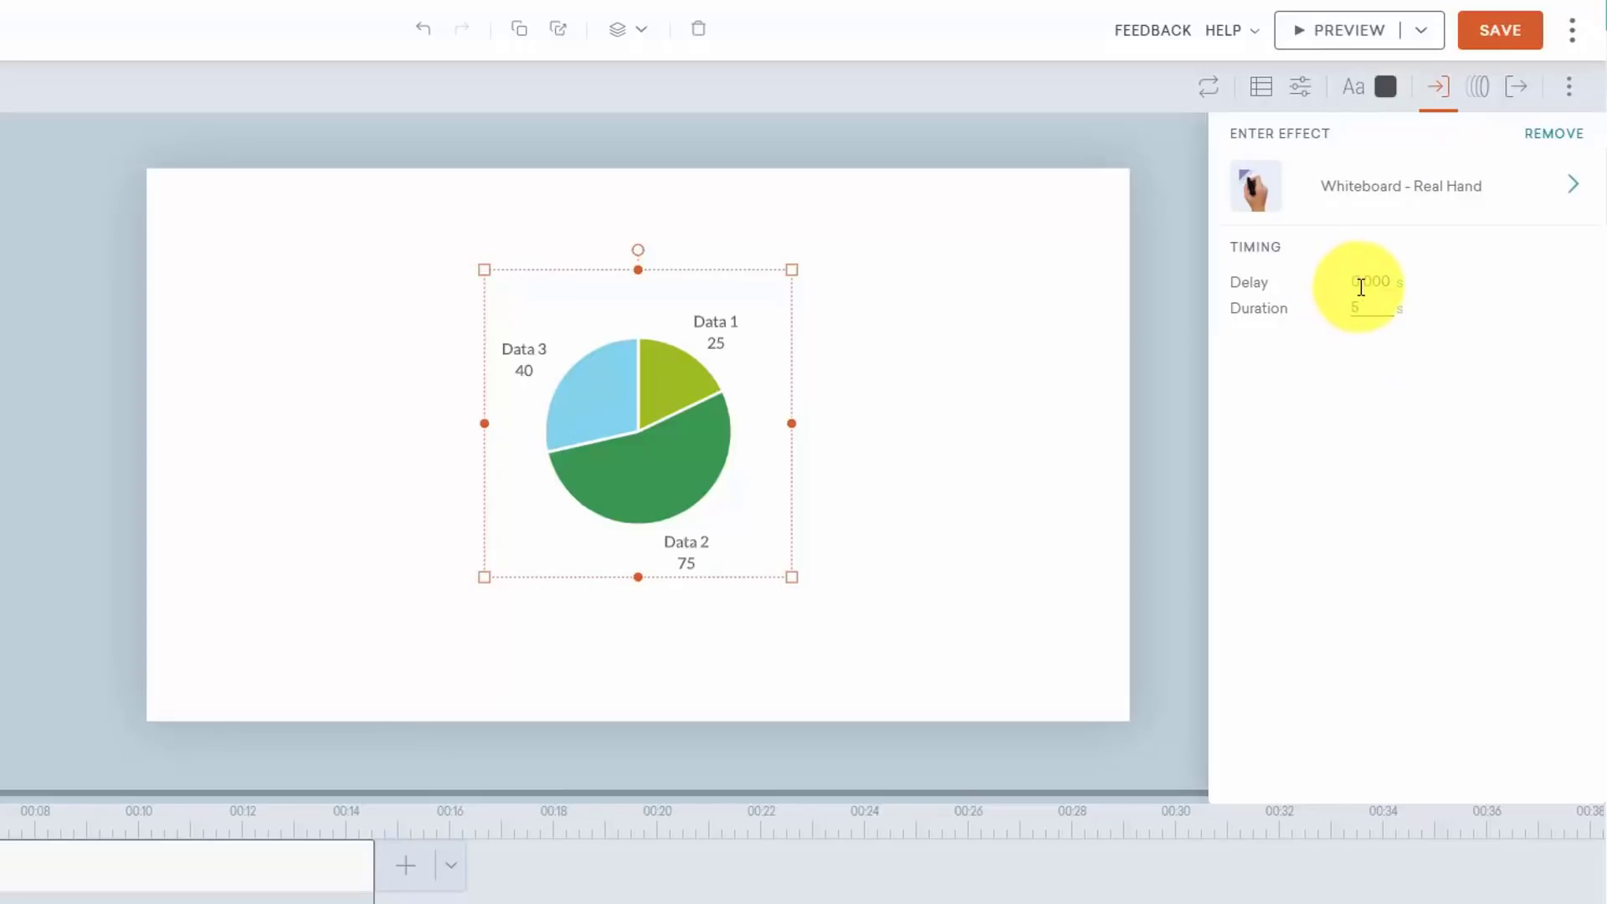
left_click(1361, 287)
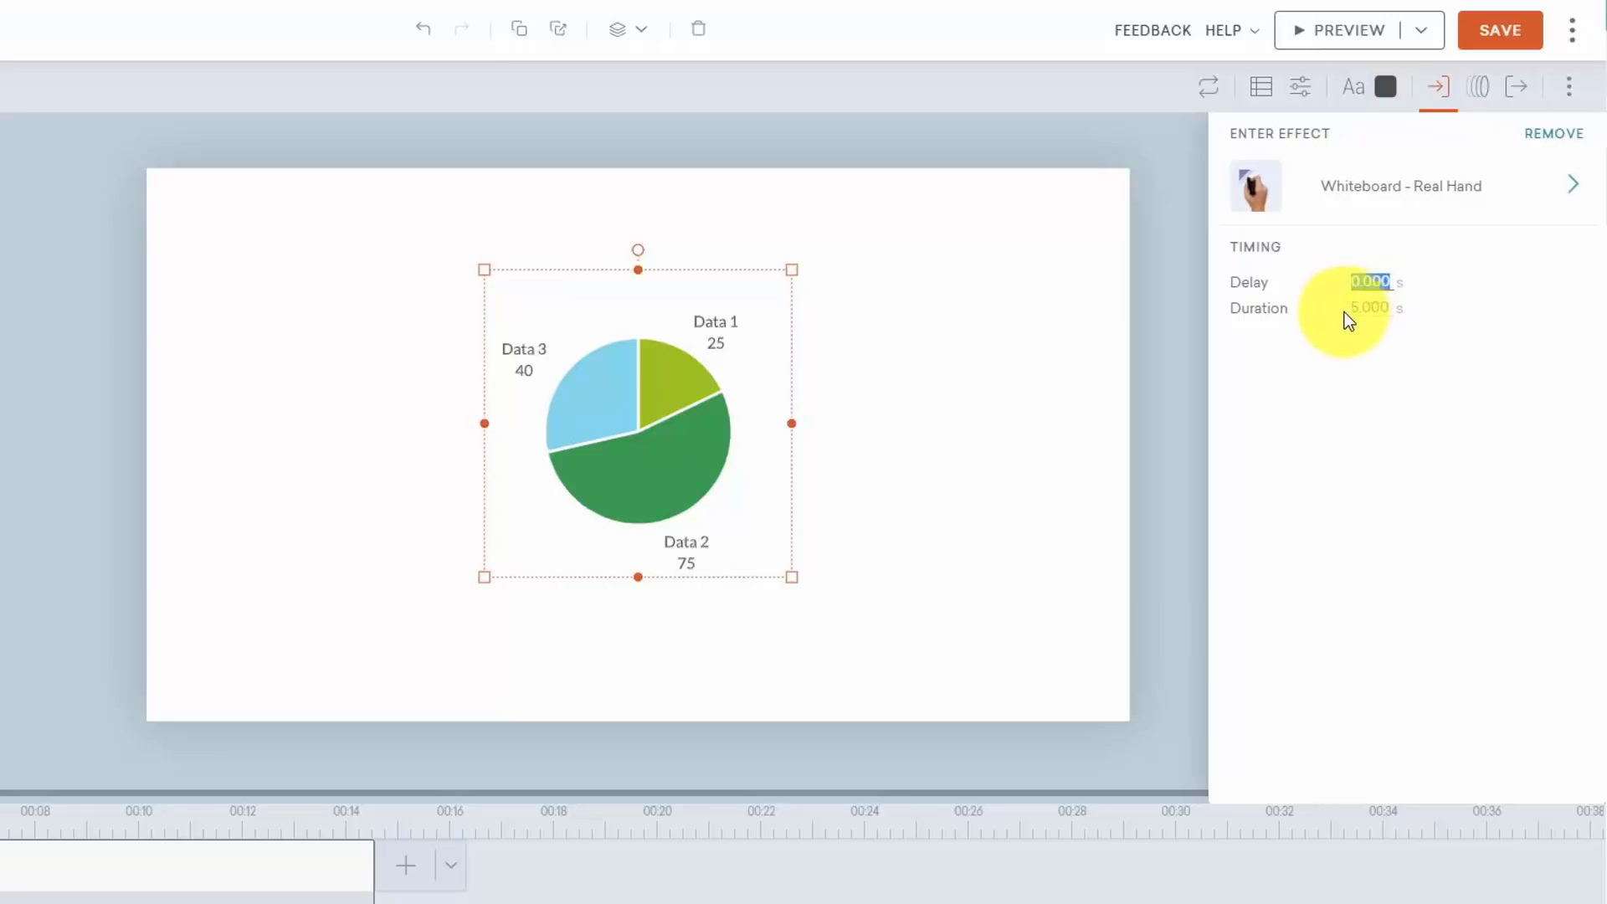
type("1")
left_click(1353, 399)
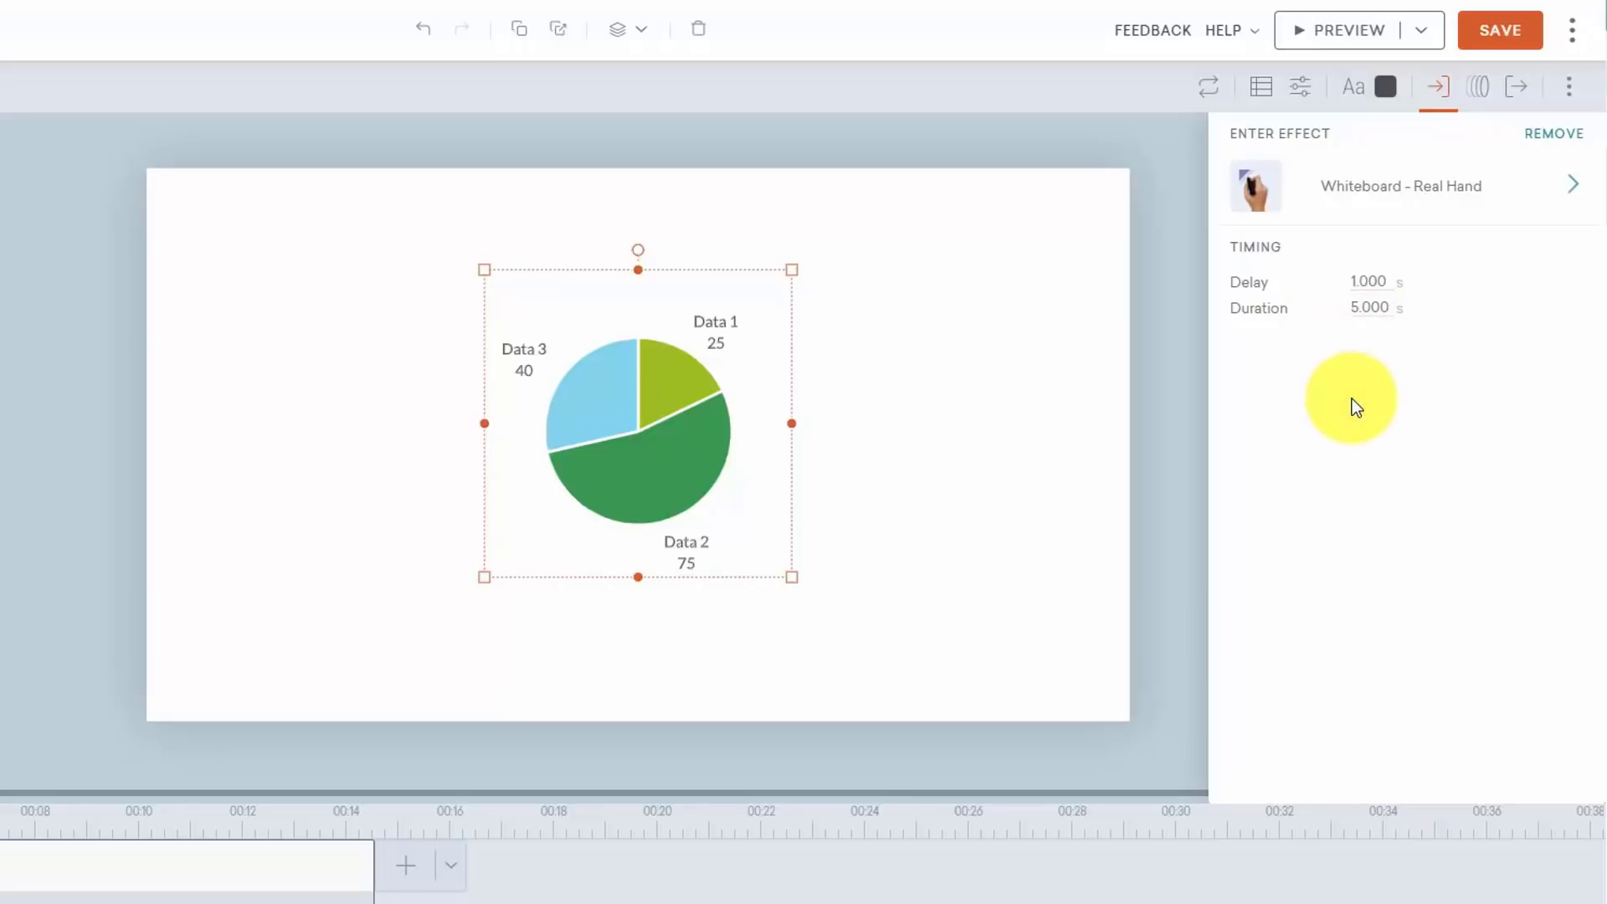
Save the video and preview the pie chart's whiteboard animation
left_click(1498, 32)
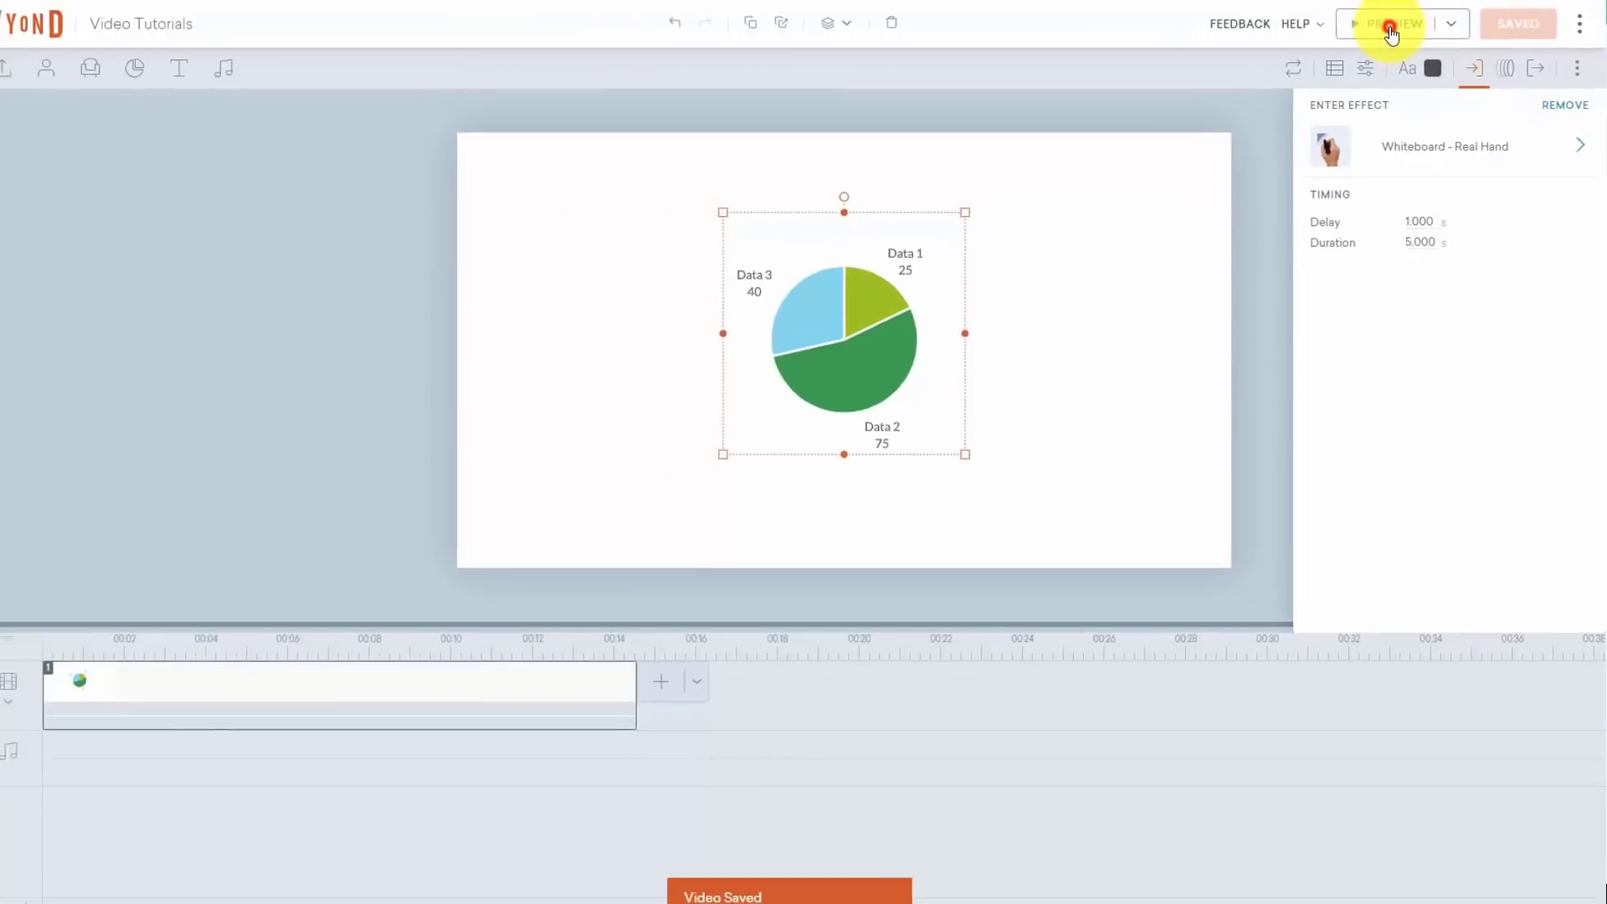
left_click(1390, 32)
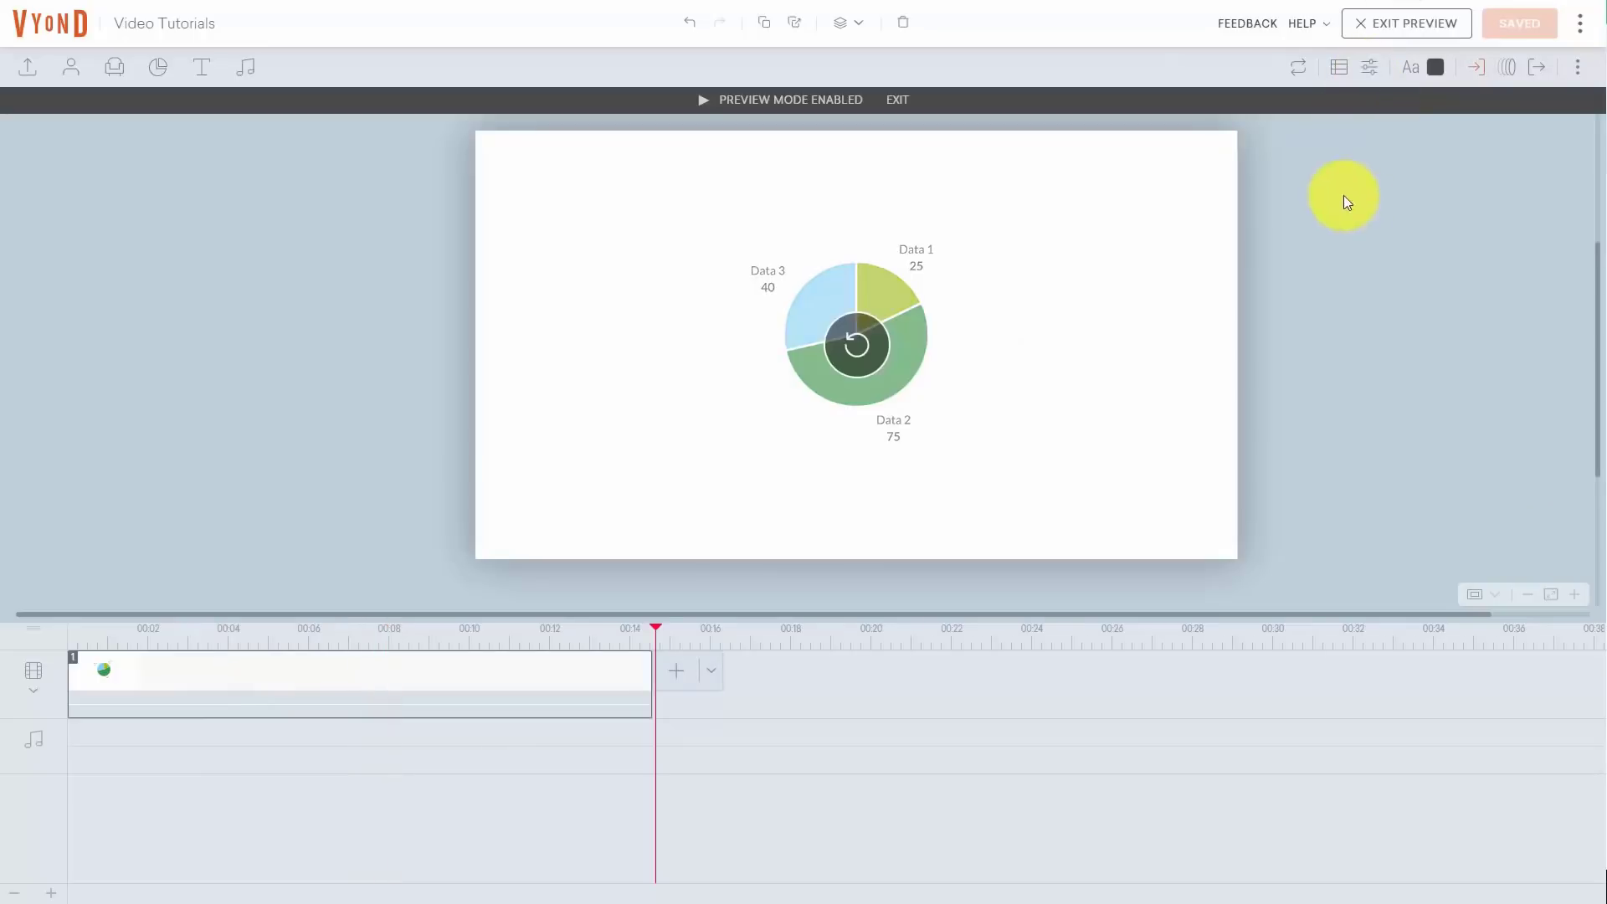
left_click(896, 100)
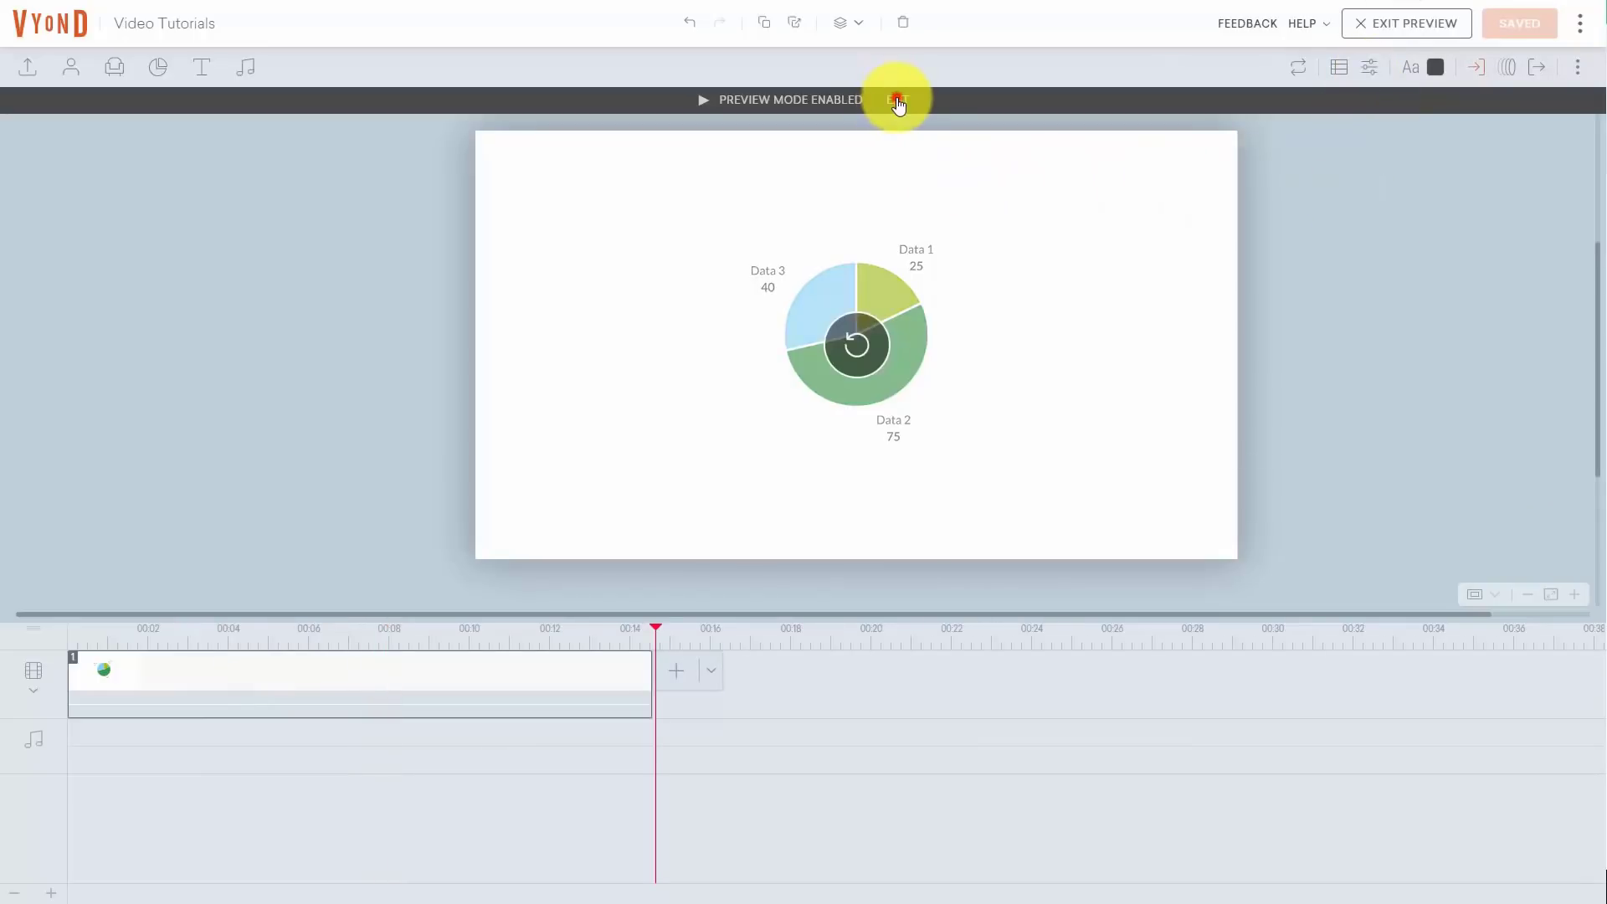
Replace the pie chart in the scene with the plain paragraph text block from the text library
left_click(907, 299)
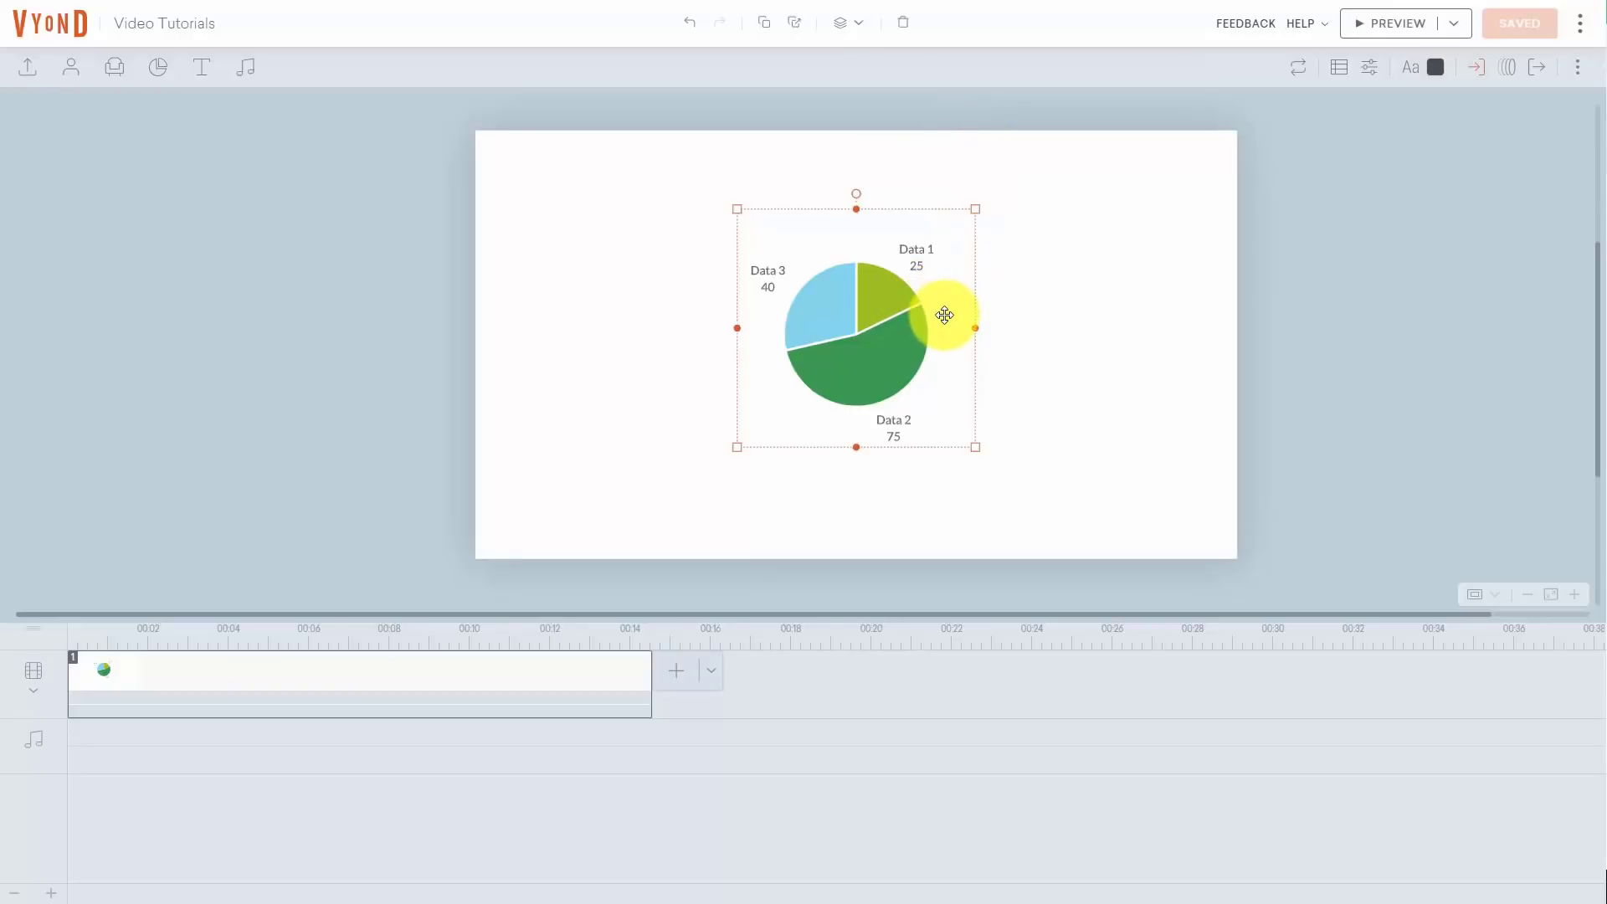
key("Delete")
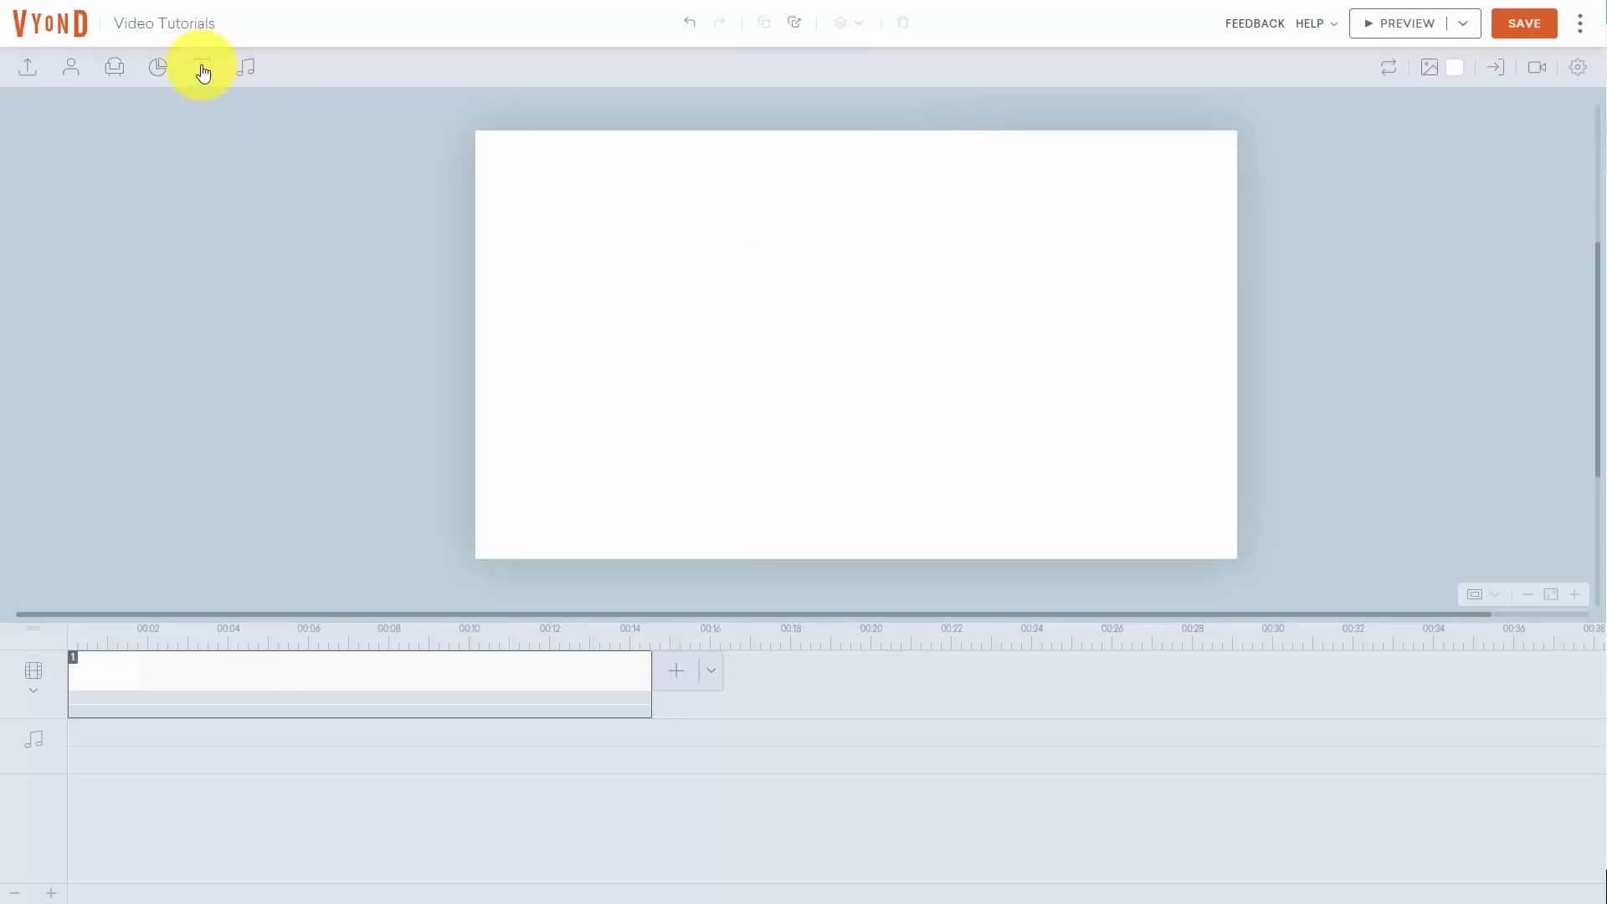
left_click(200, 67)
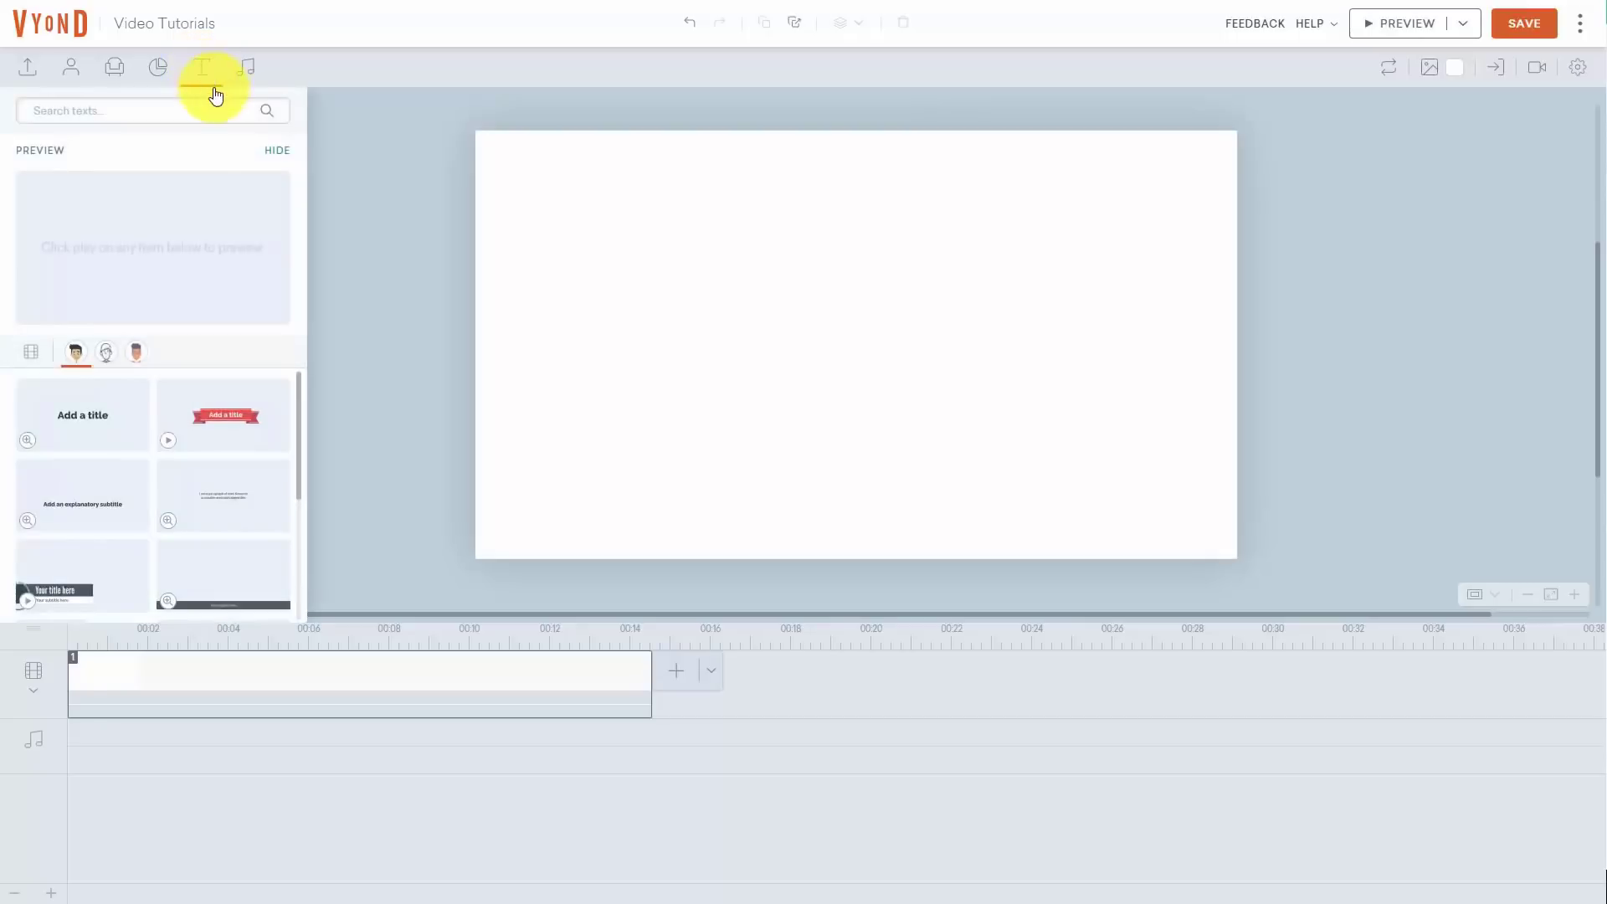
left_click(223, 489)
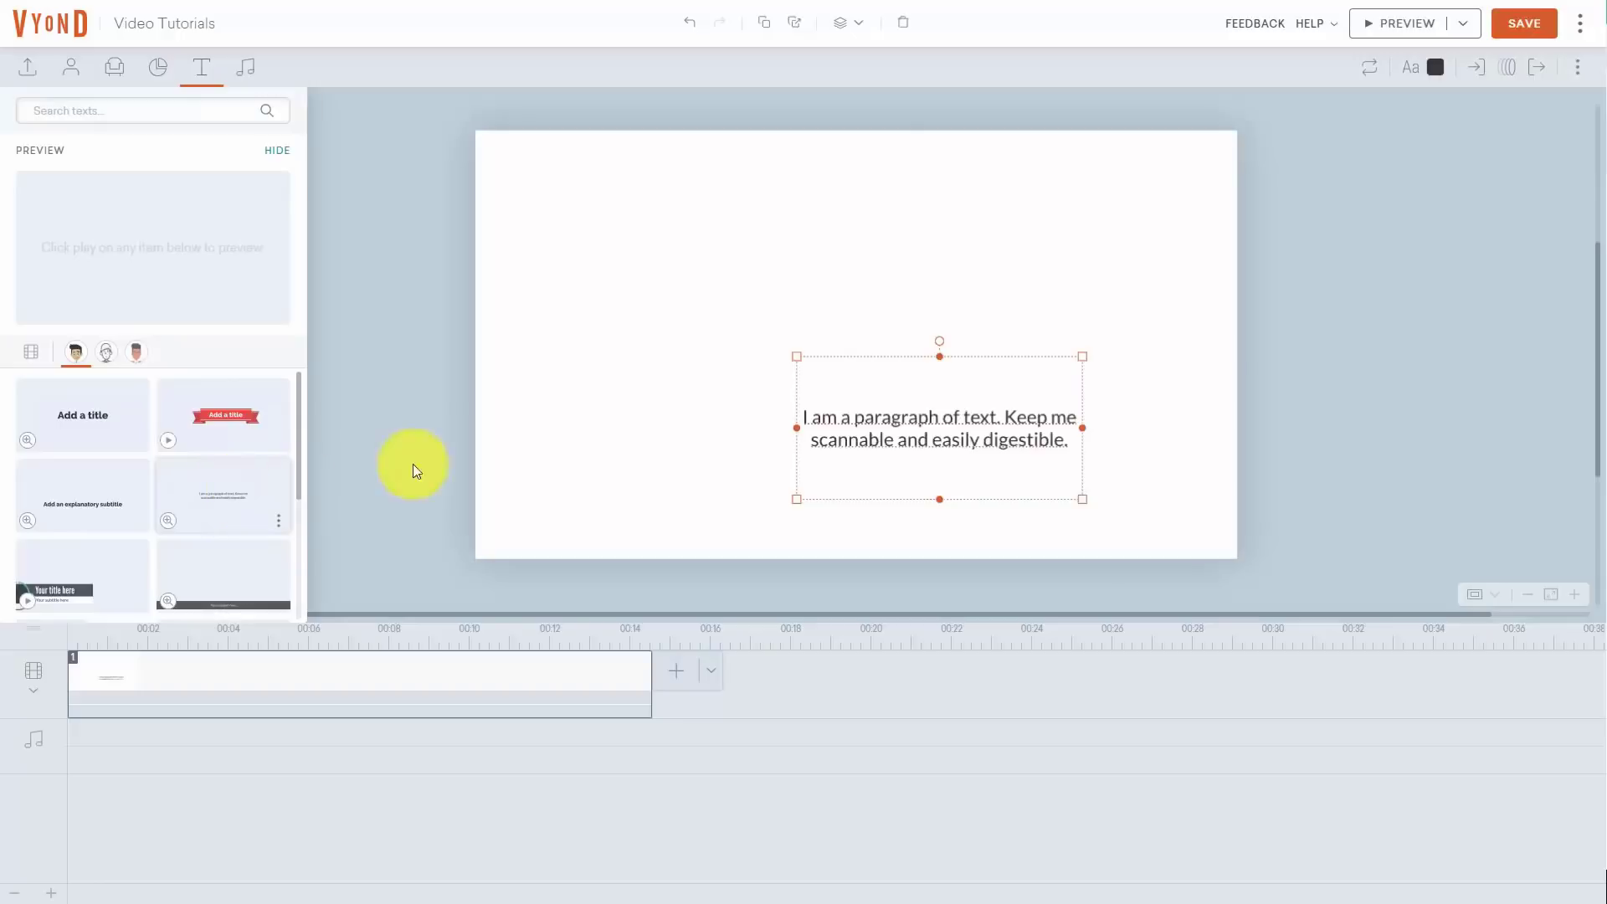
Move the text block to the scene's upper middle and reword it "Now is the time for all good men to come to the aid of their country."
left_click_drag(904, 369, 833, 219)
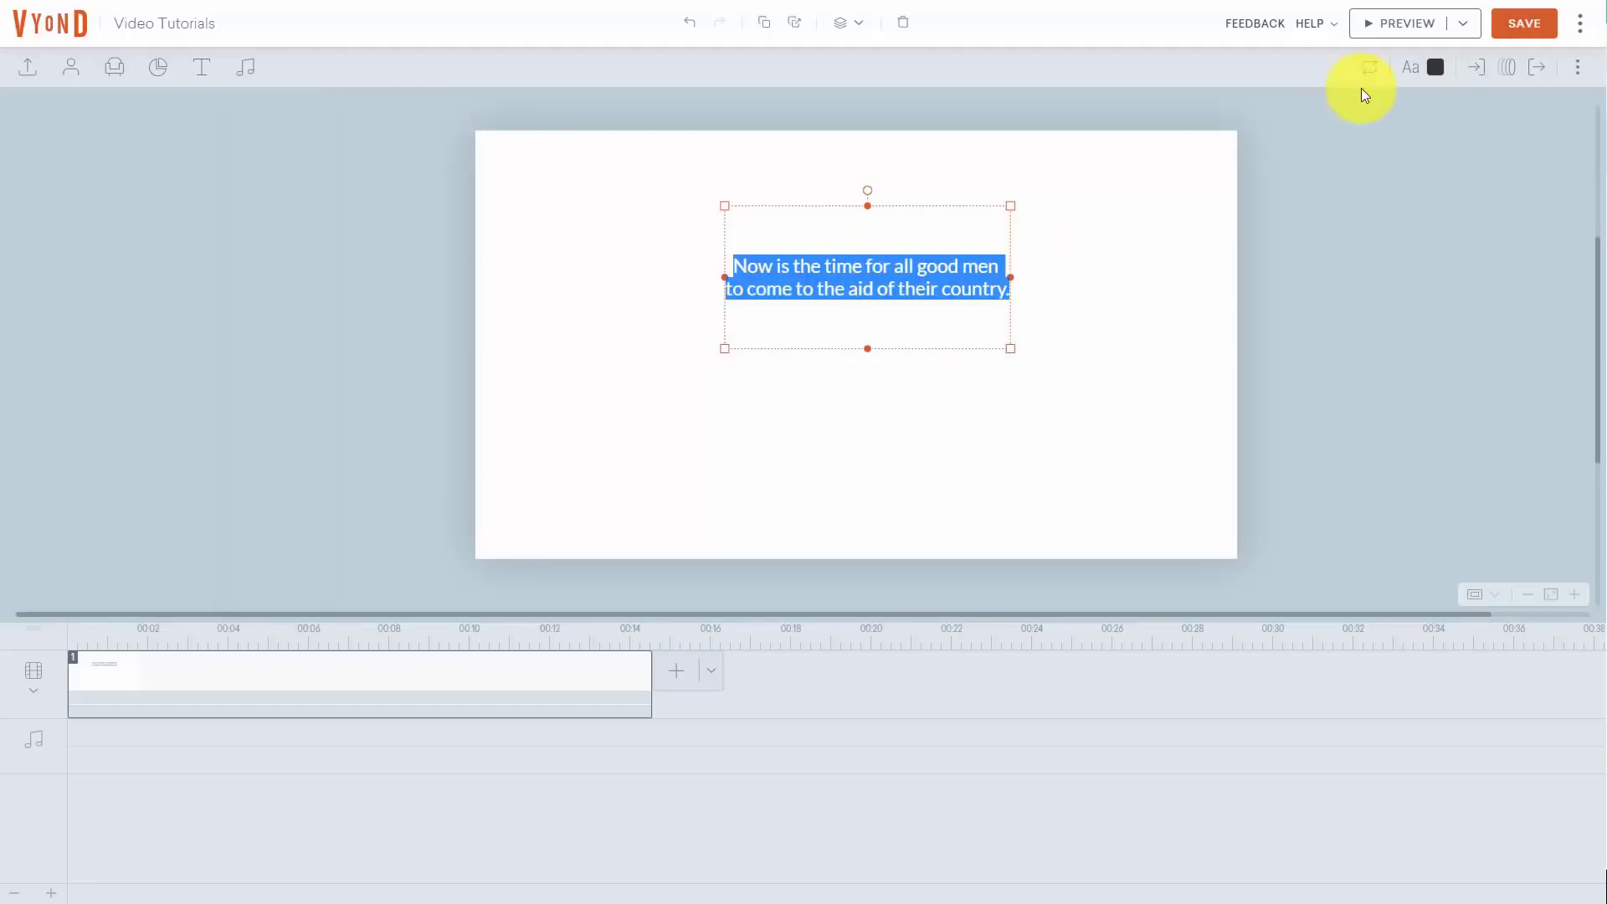
Format the scene's text in the Berkshire Swash font at 48px
left_click(1412, 73)
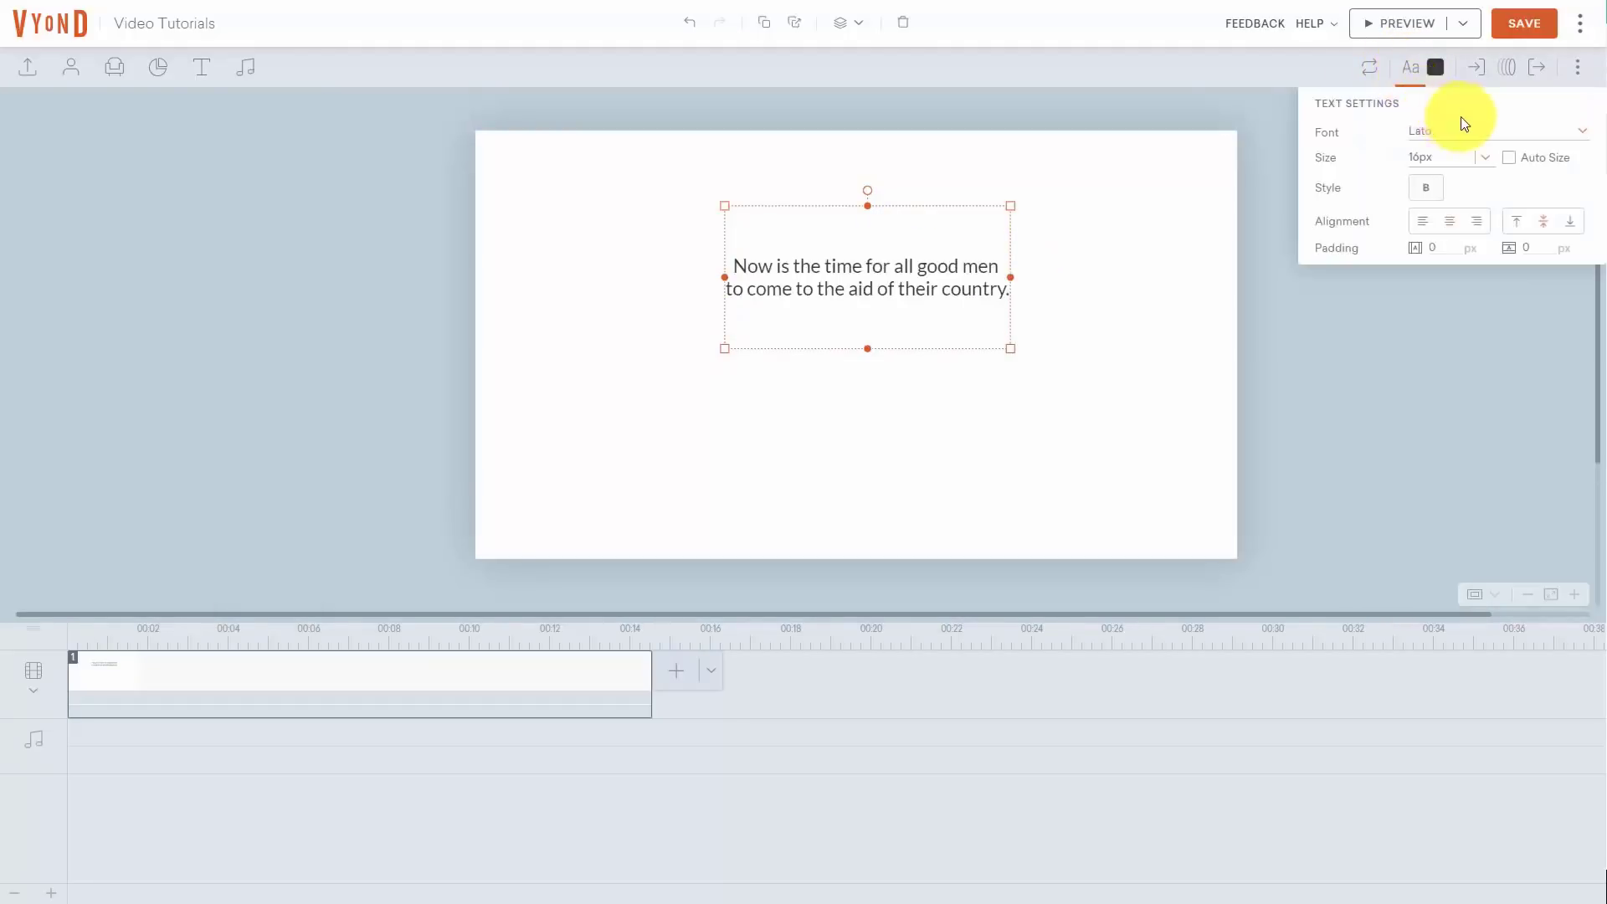
left_click(1541, 134)
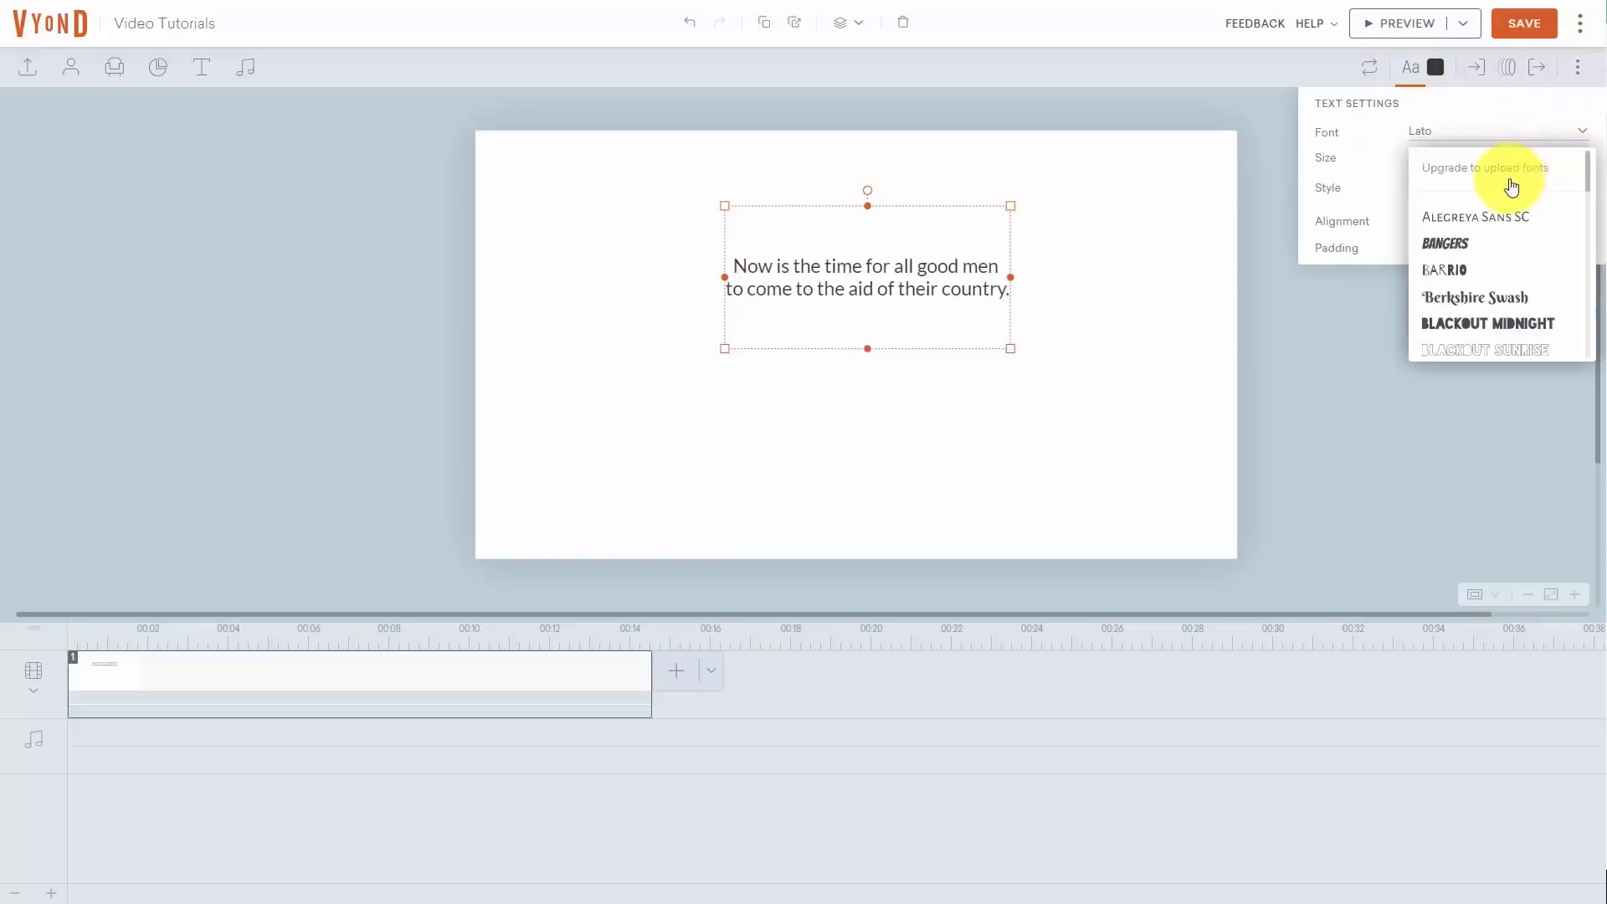
left_click(1470, 296)
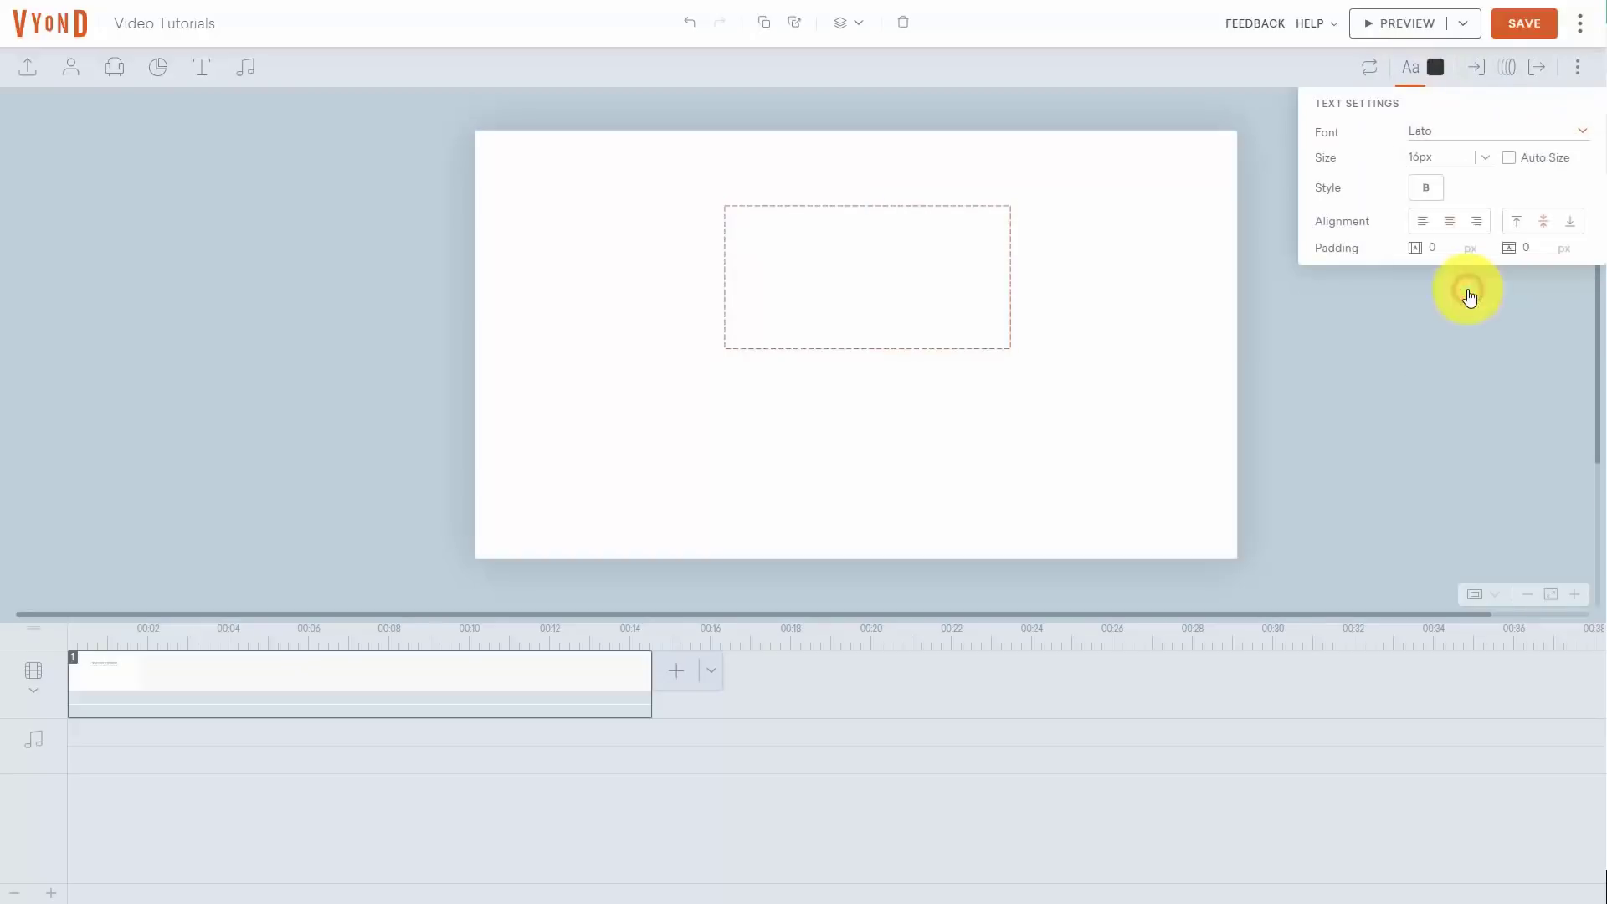
left_click(1488, 158)
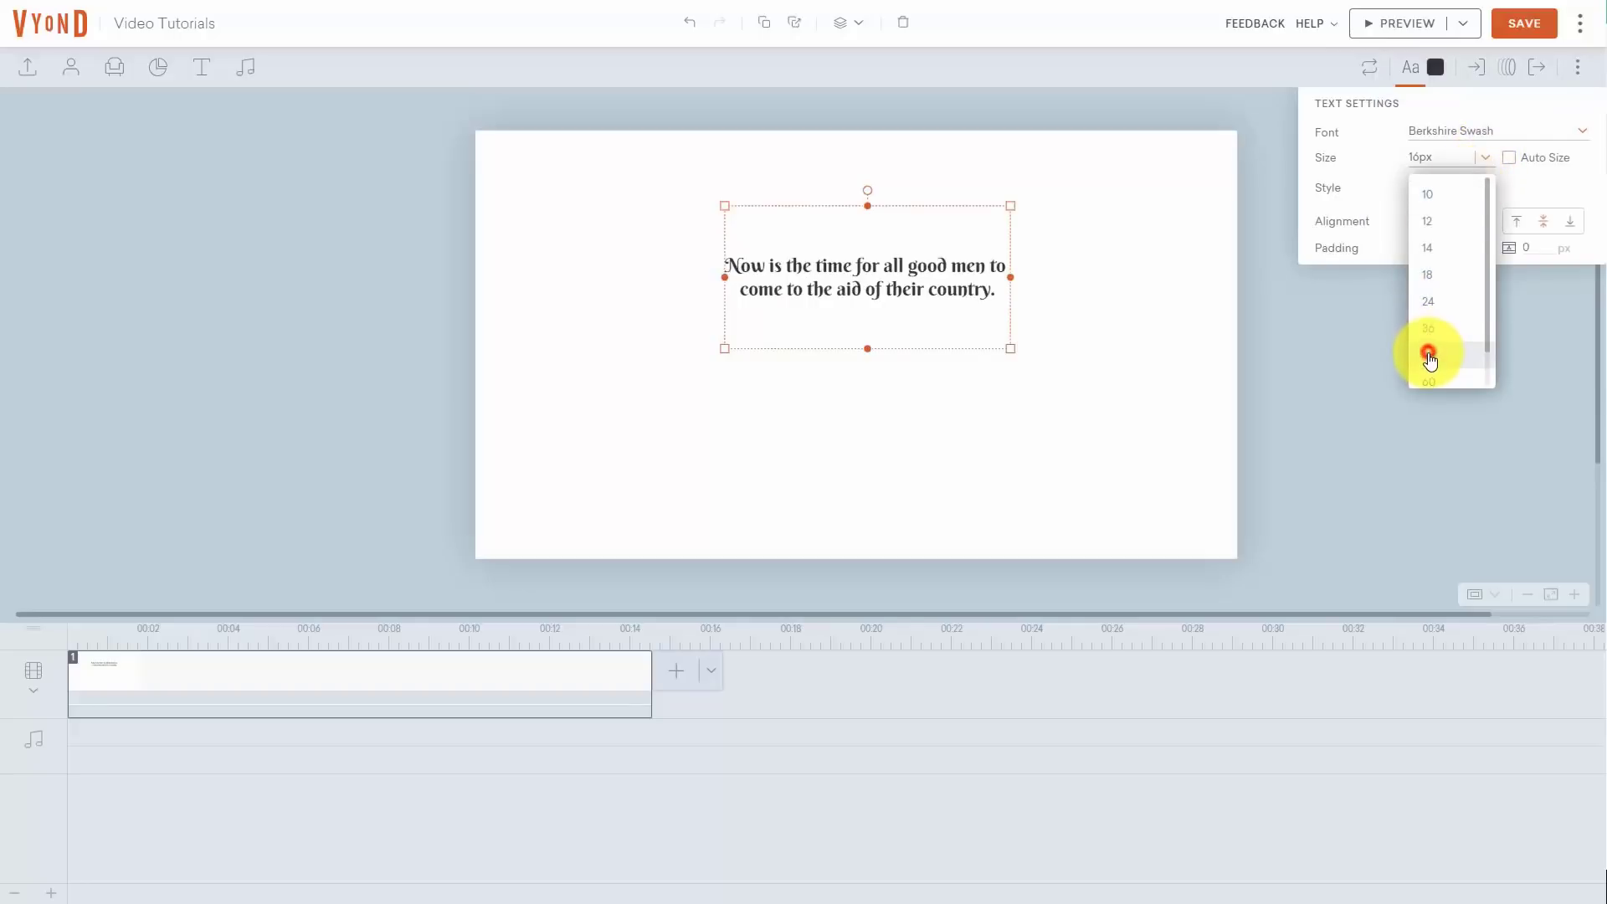
left_click(1429, 355)
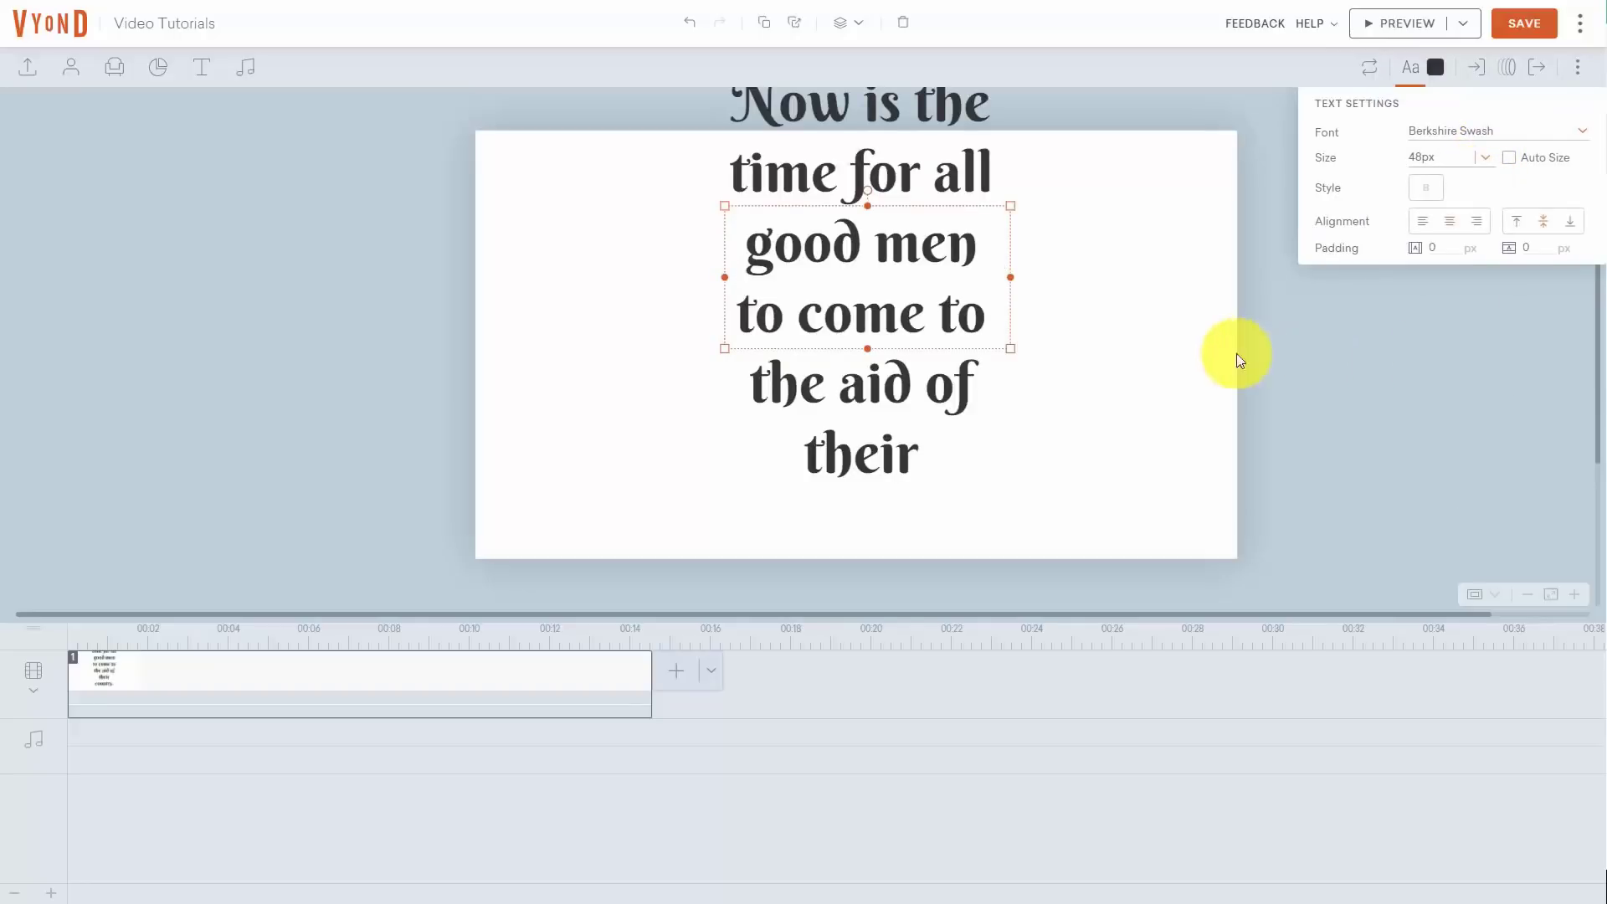
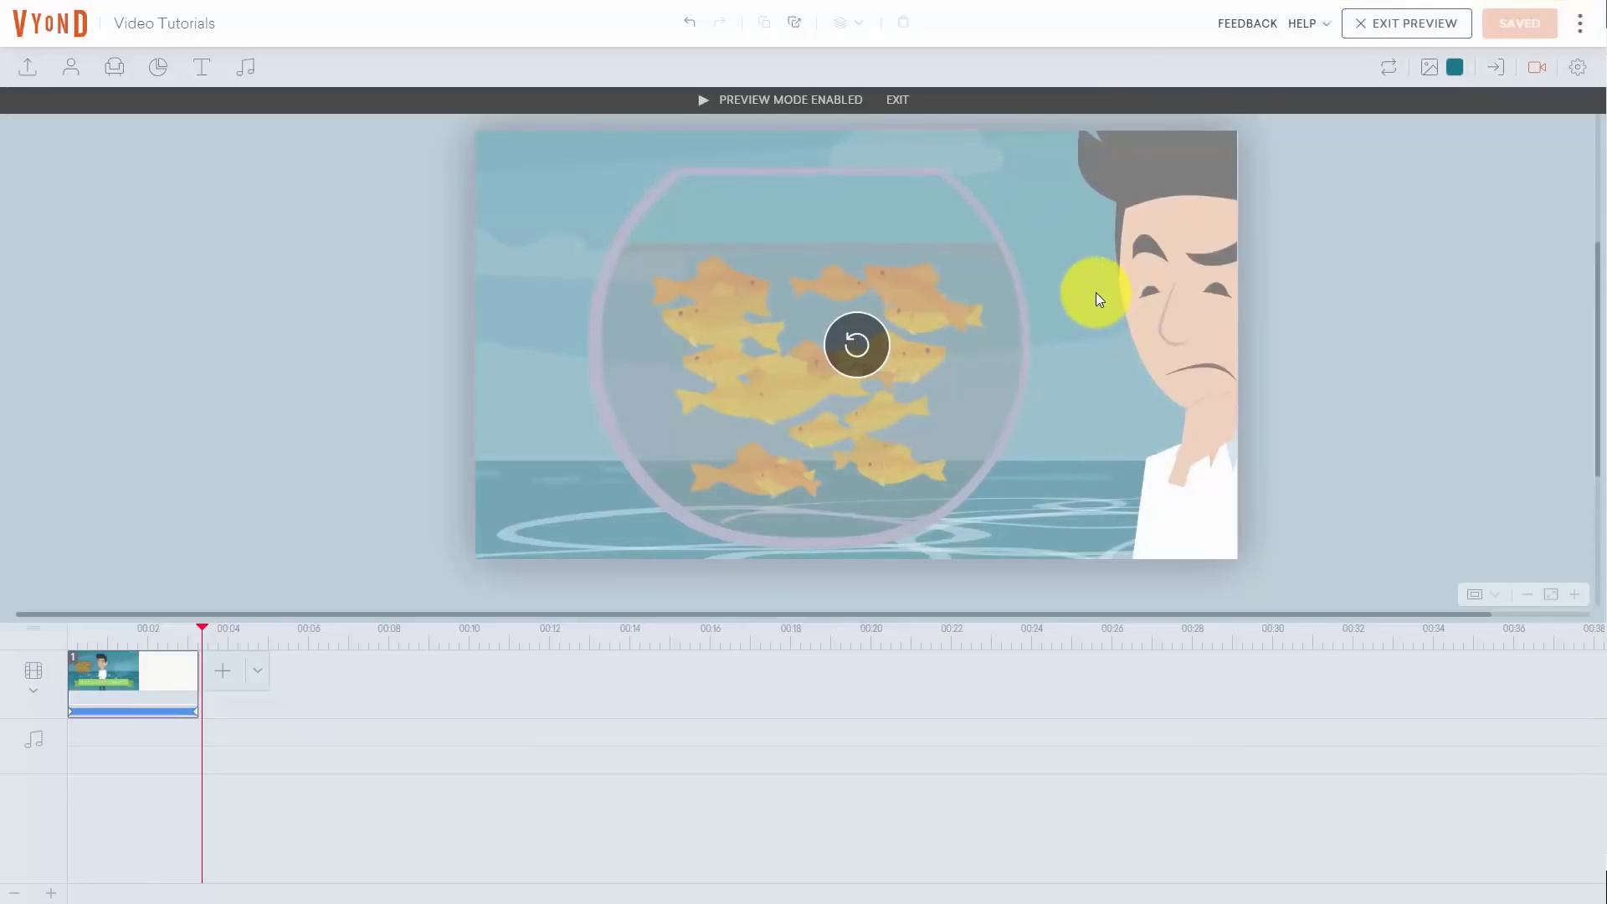
Exit the preview and delete the end camera over the fish bowl in the Blue Ocean Strategy scene
left_click(896, 102)
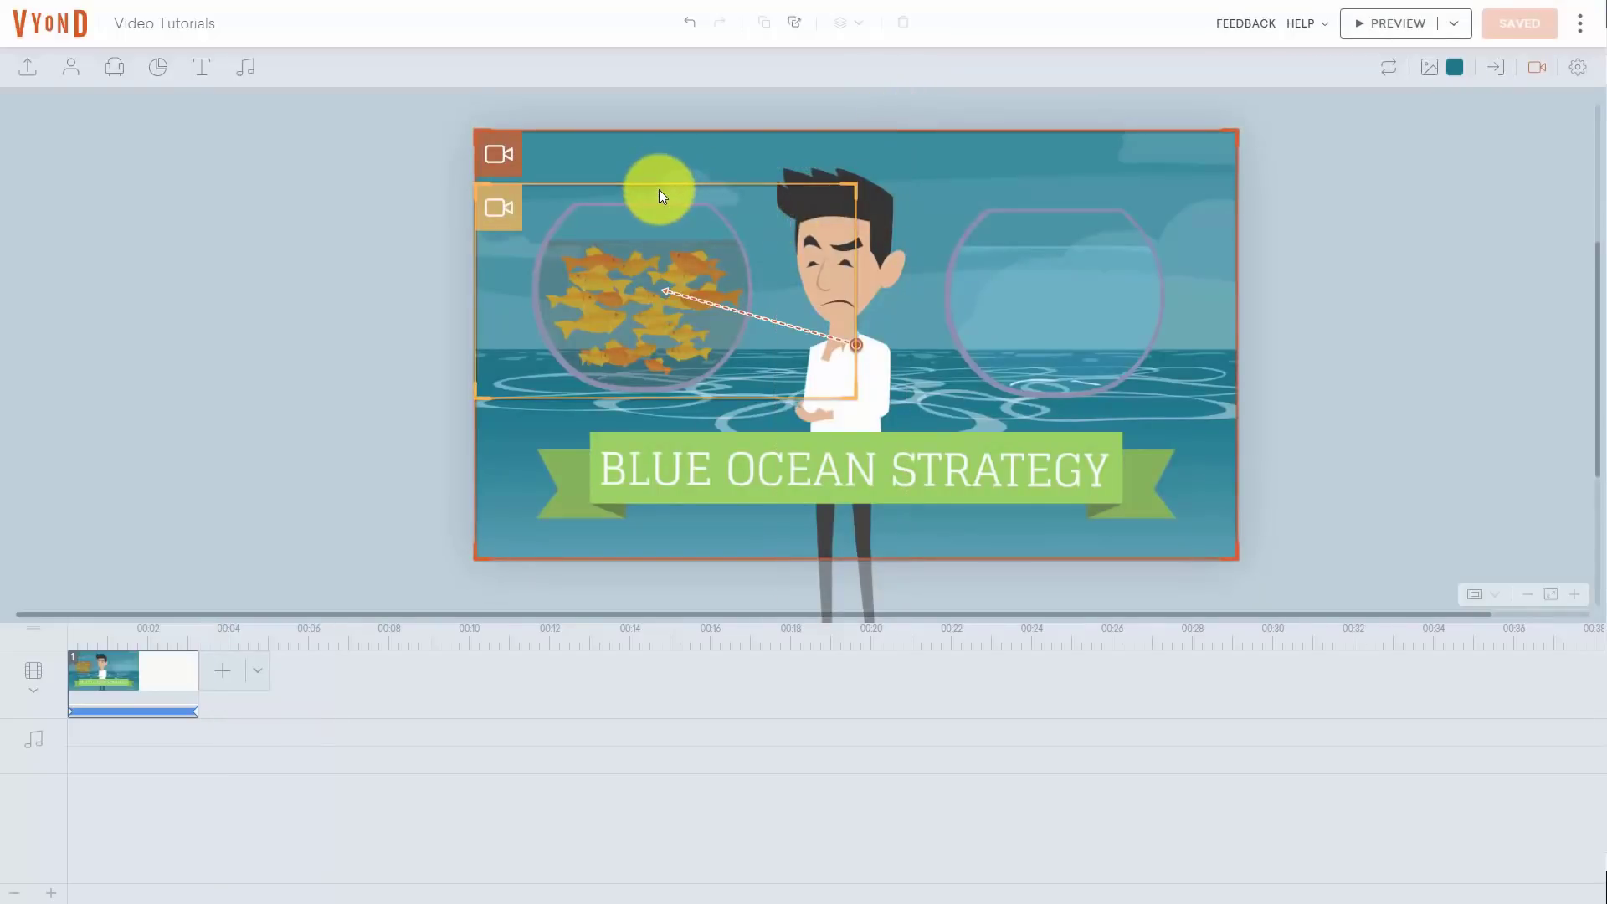
right_click(520, 220)
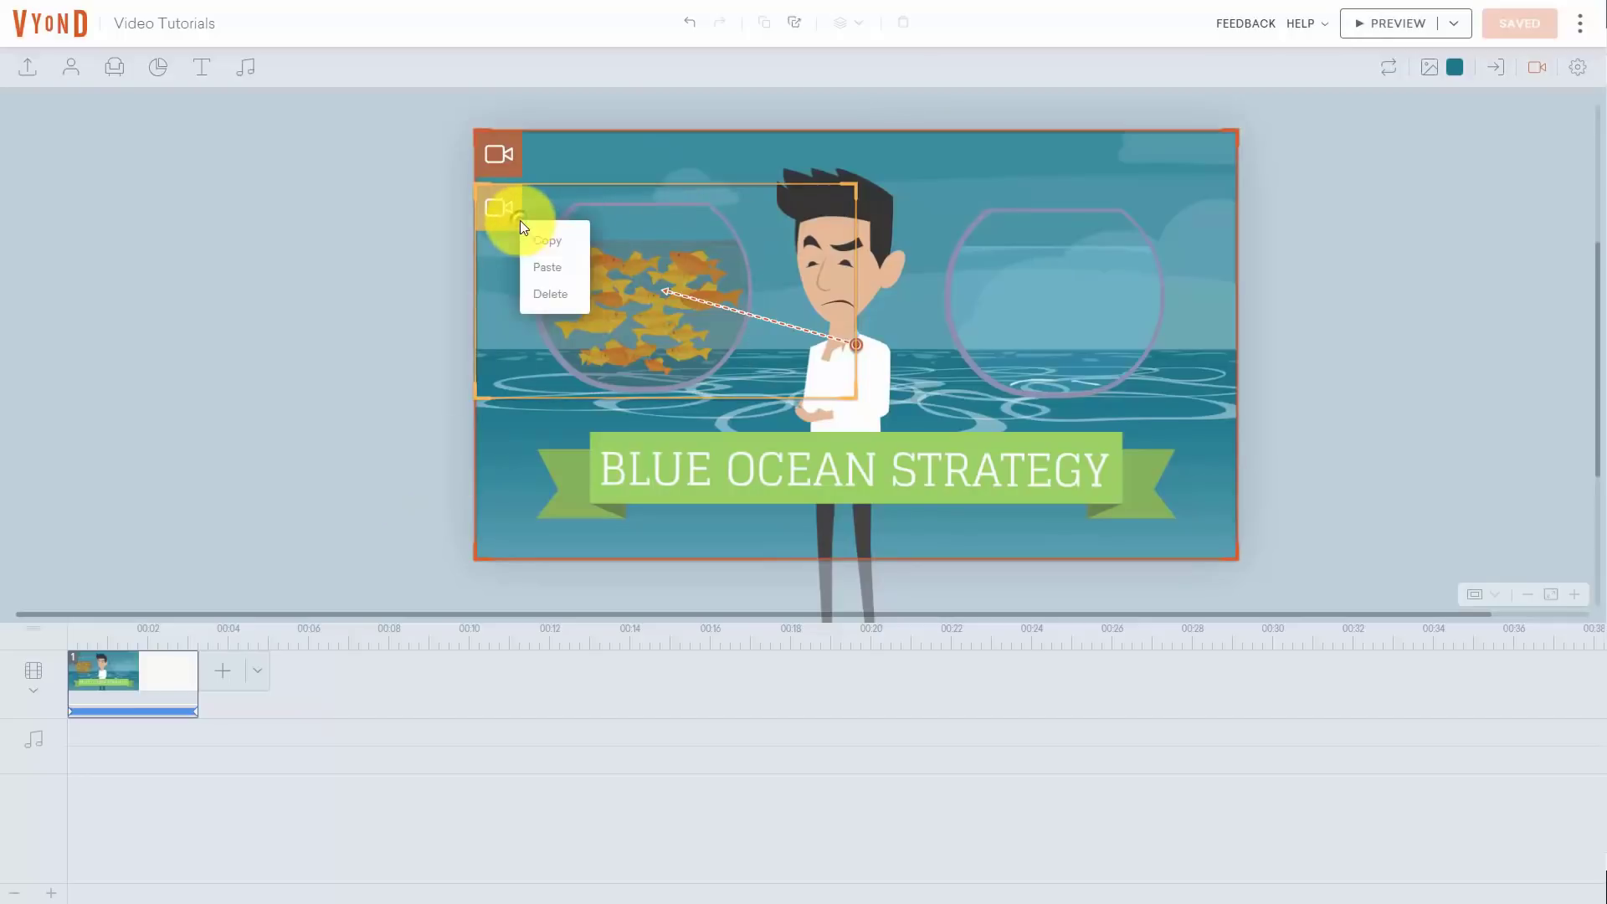
left_click(544, 294)
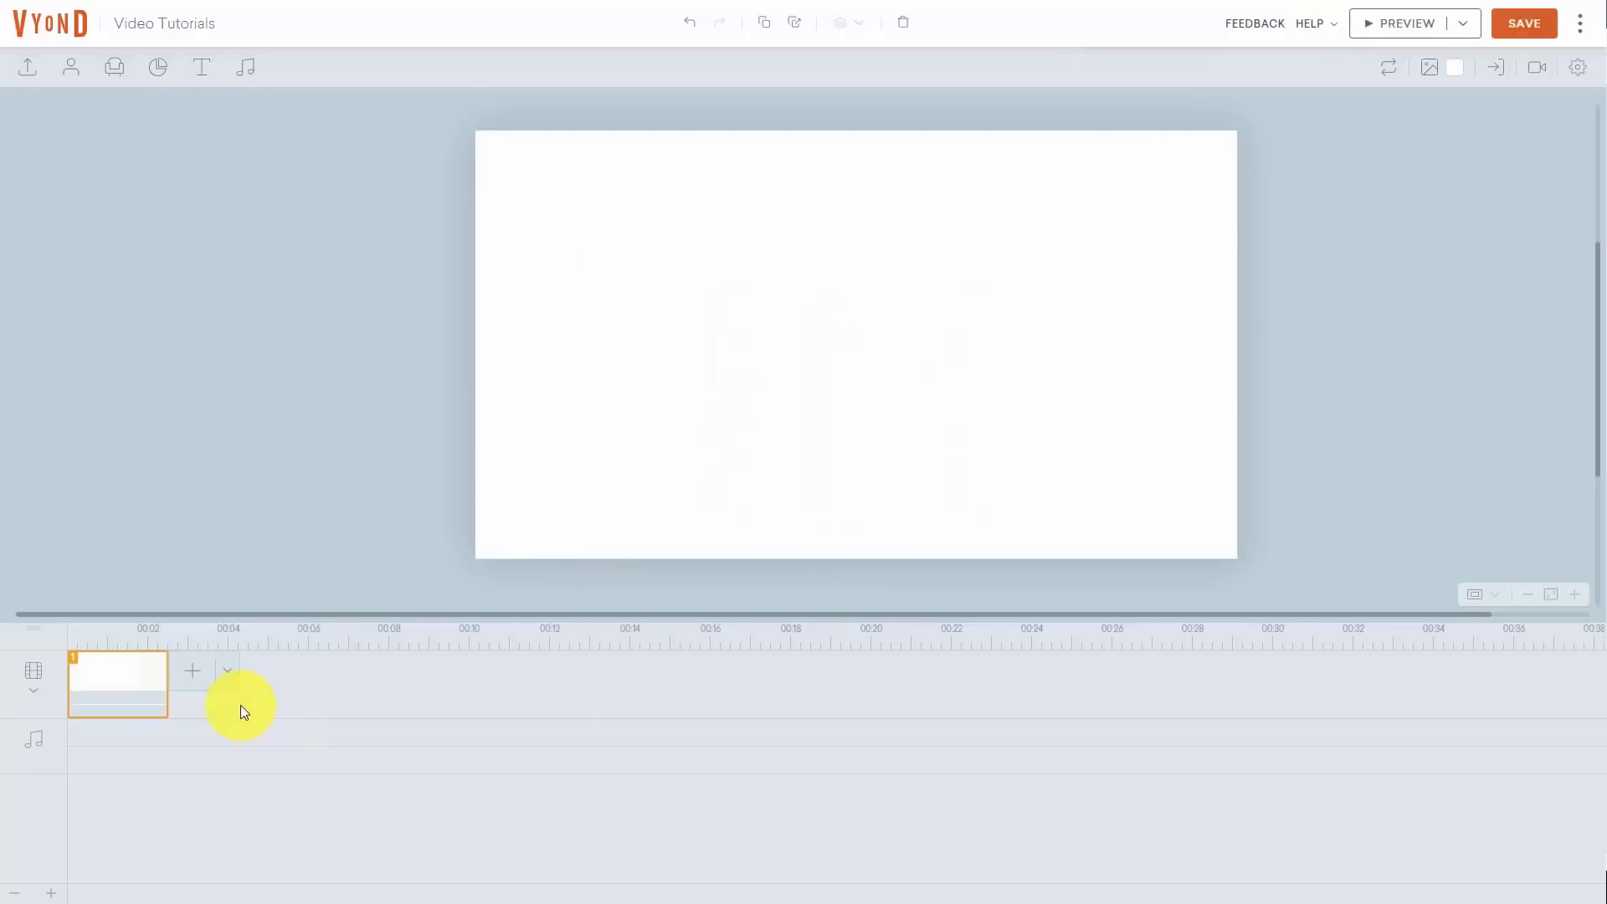
Add the "Example of a Drip Campaign" marketing scene and cut the blank first scene from the timeline
left_click(191, 671)
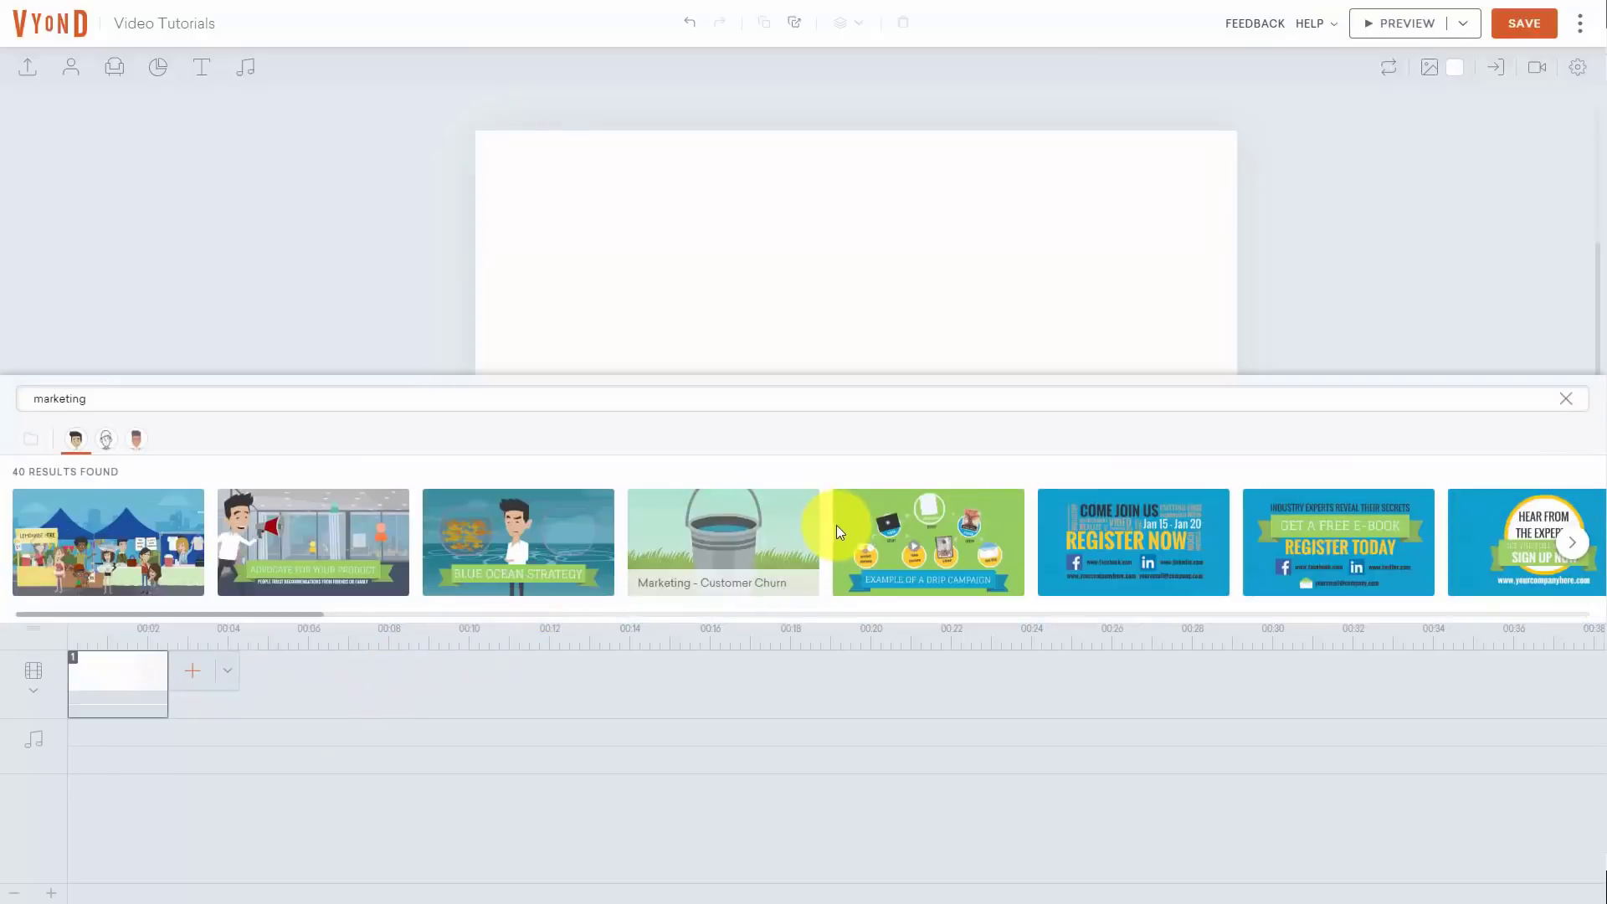
left_click(888, 546)
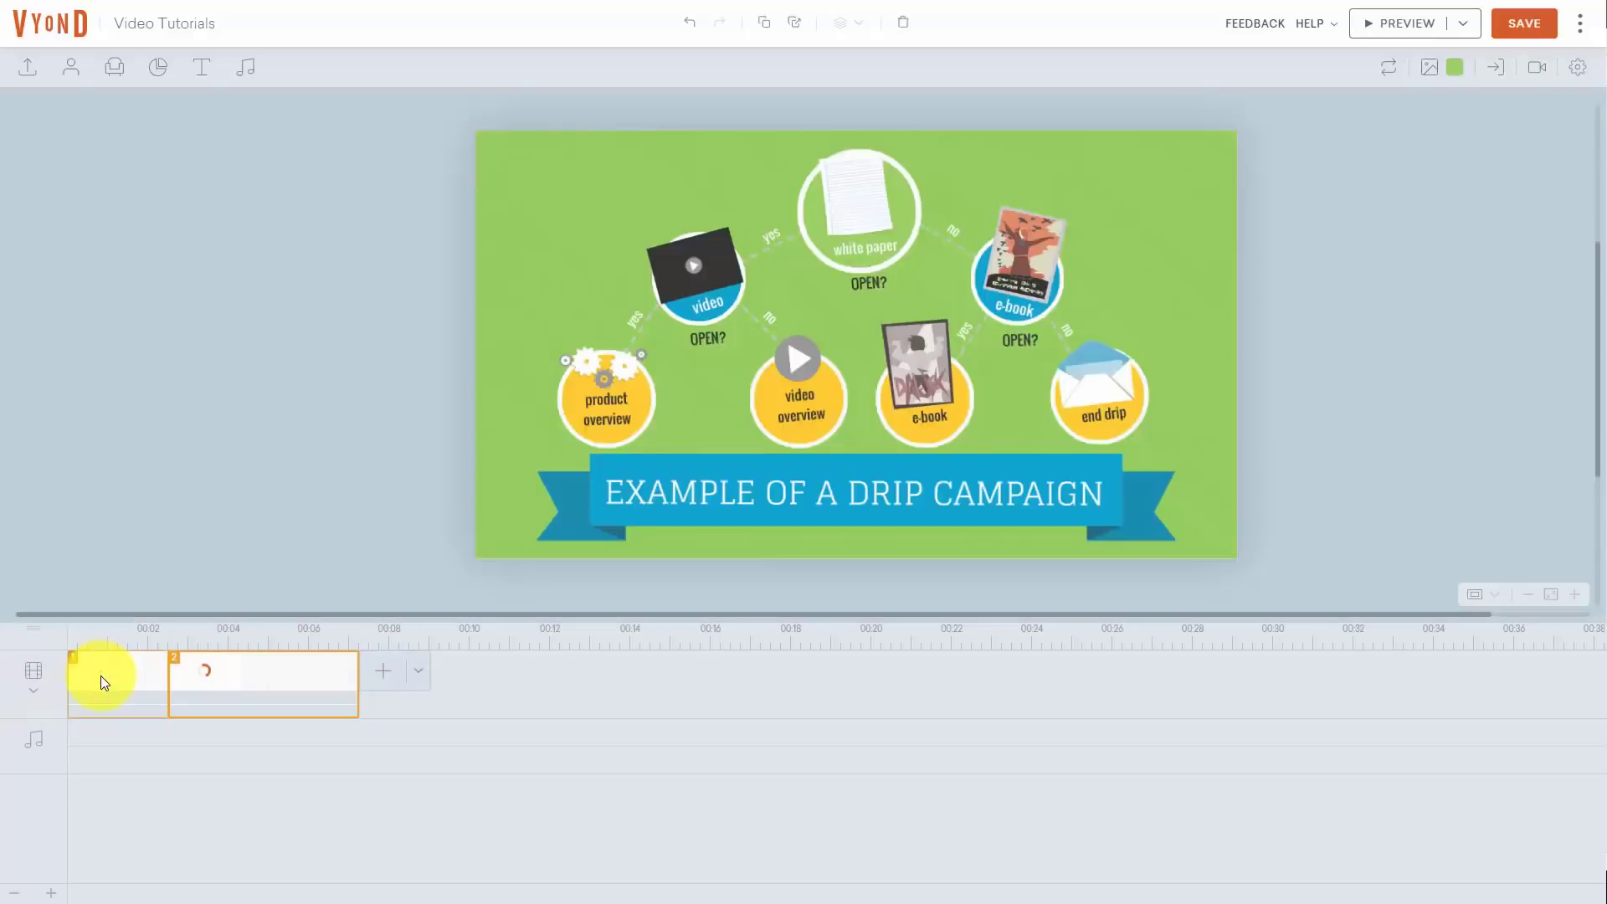
right_click(102, 677)
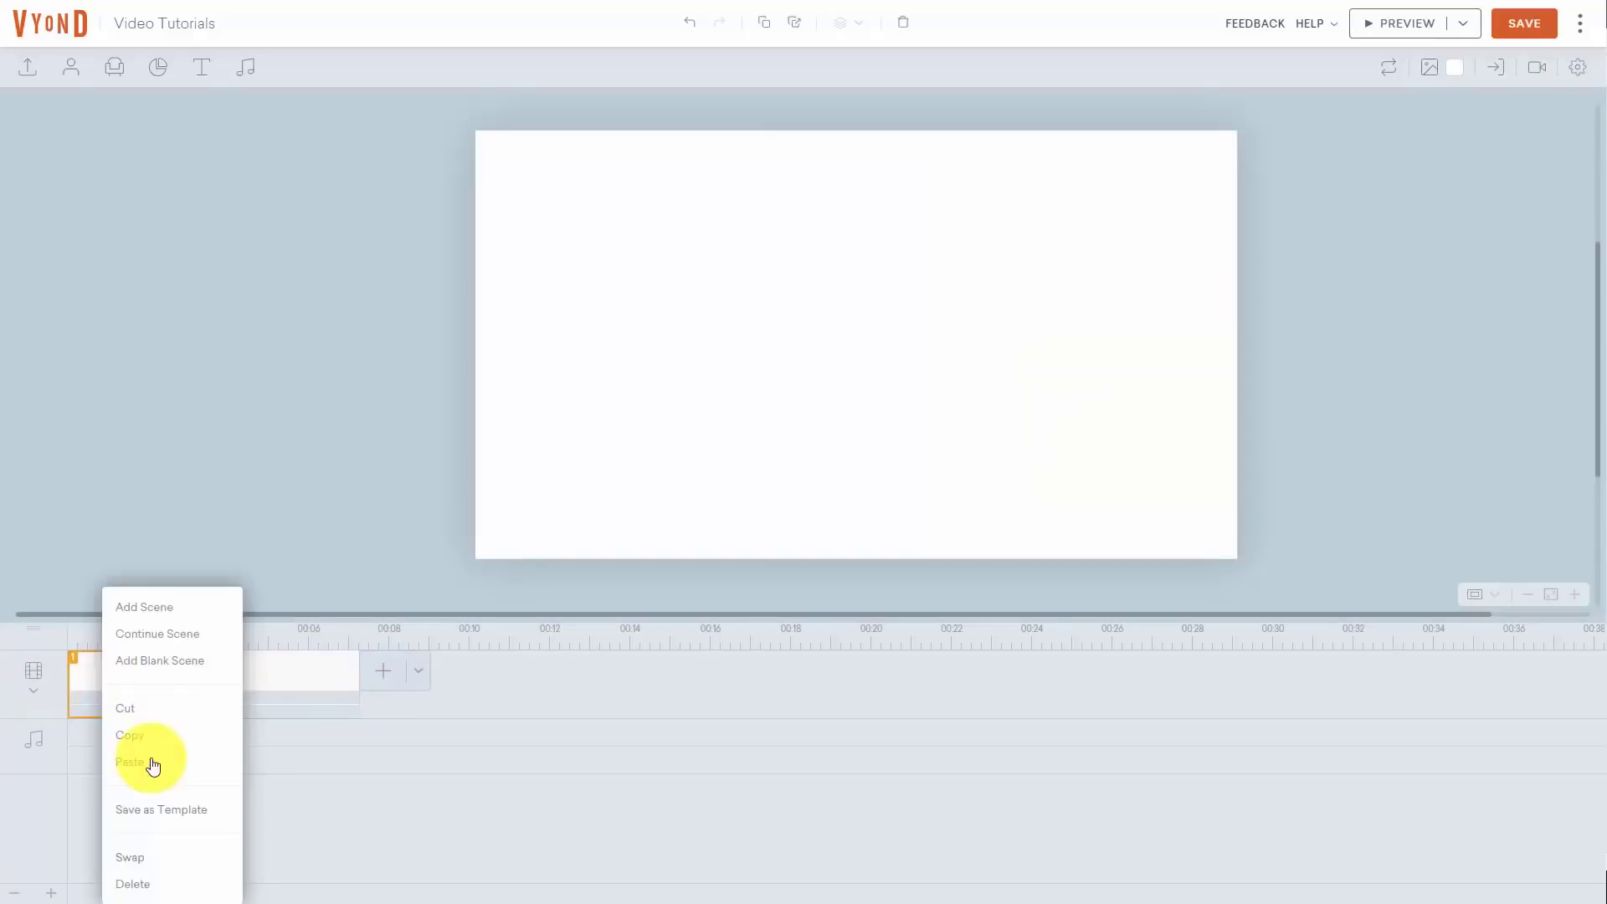
left_click(131, 719)
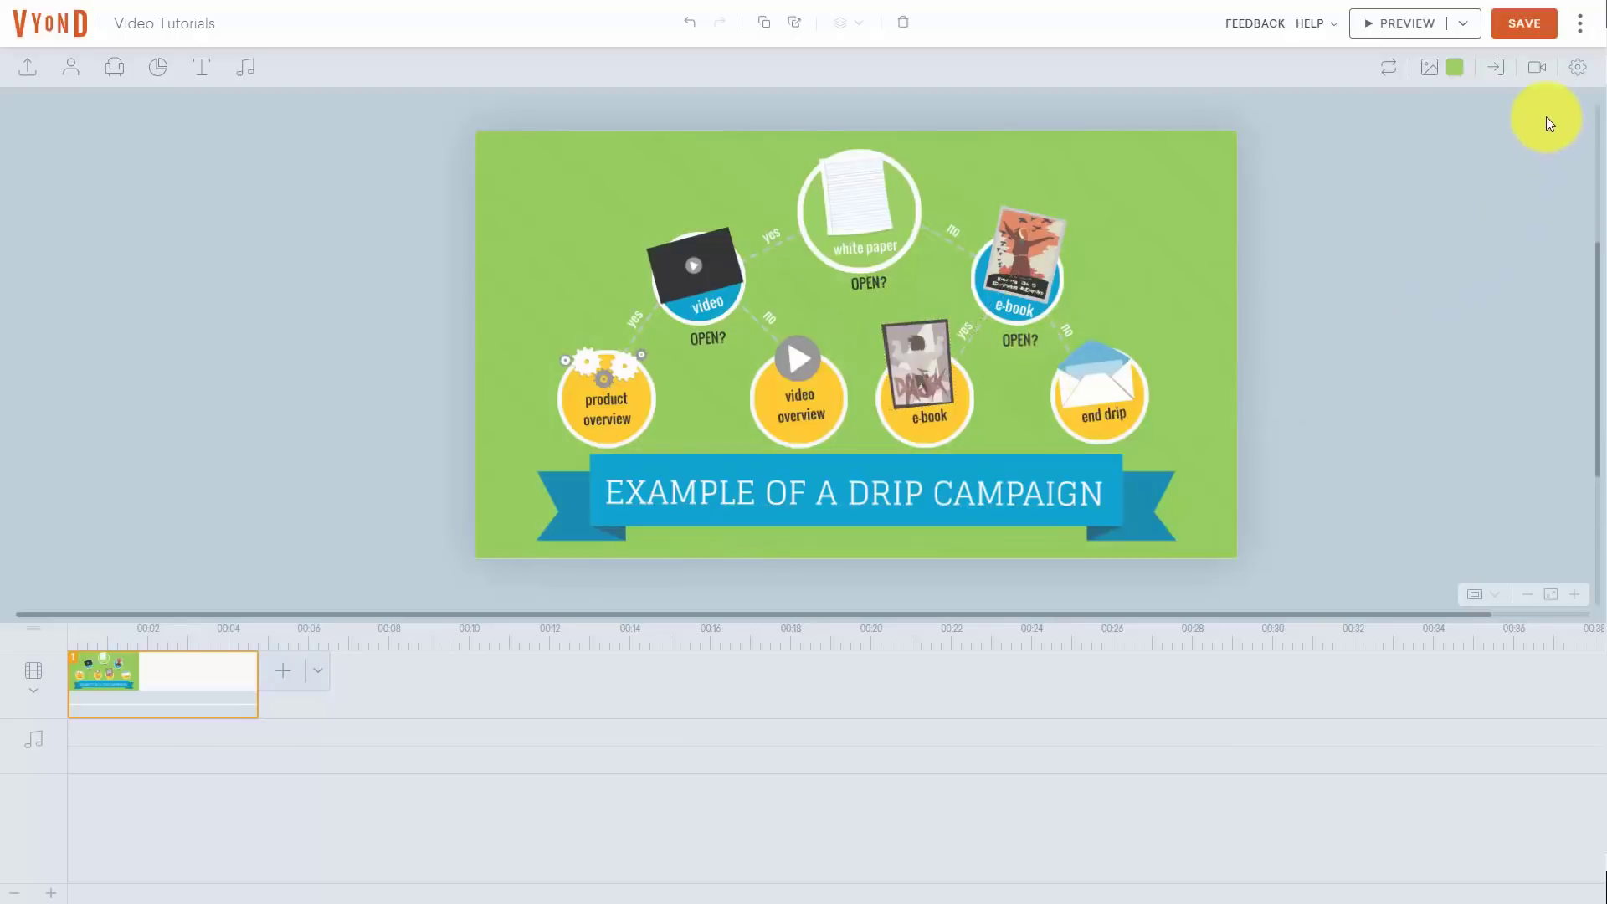
Add a camera with a camera movement that ends on the "end drip" circle, with an end size of 176 x 99 px
left_click(1539, 69)
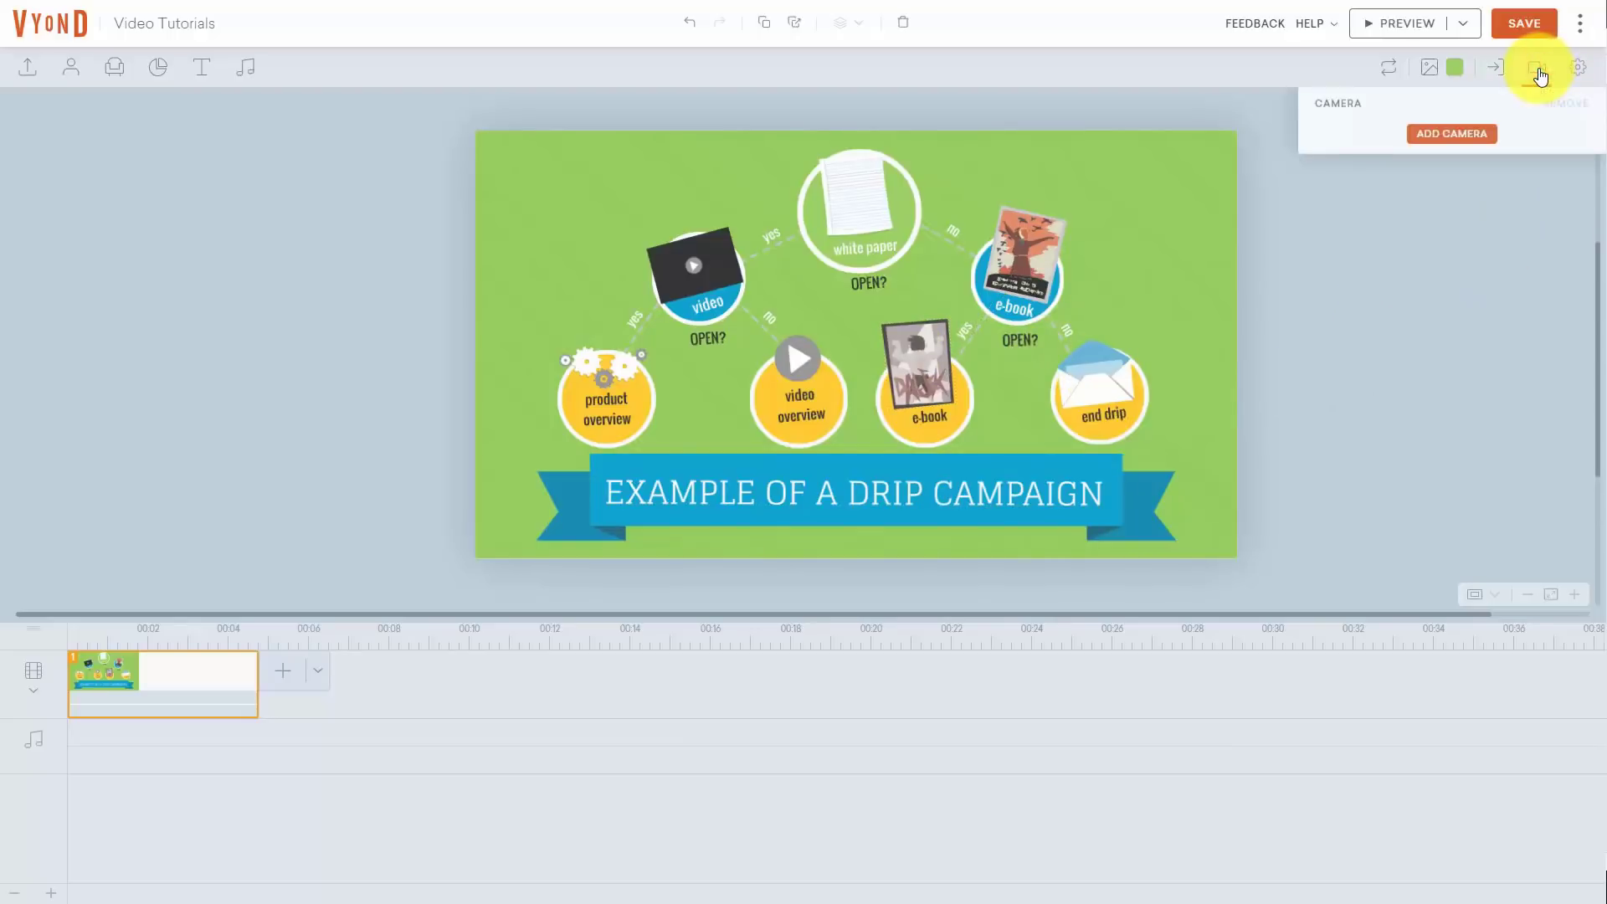
left_click(1431, 144)
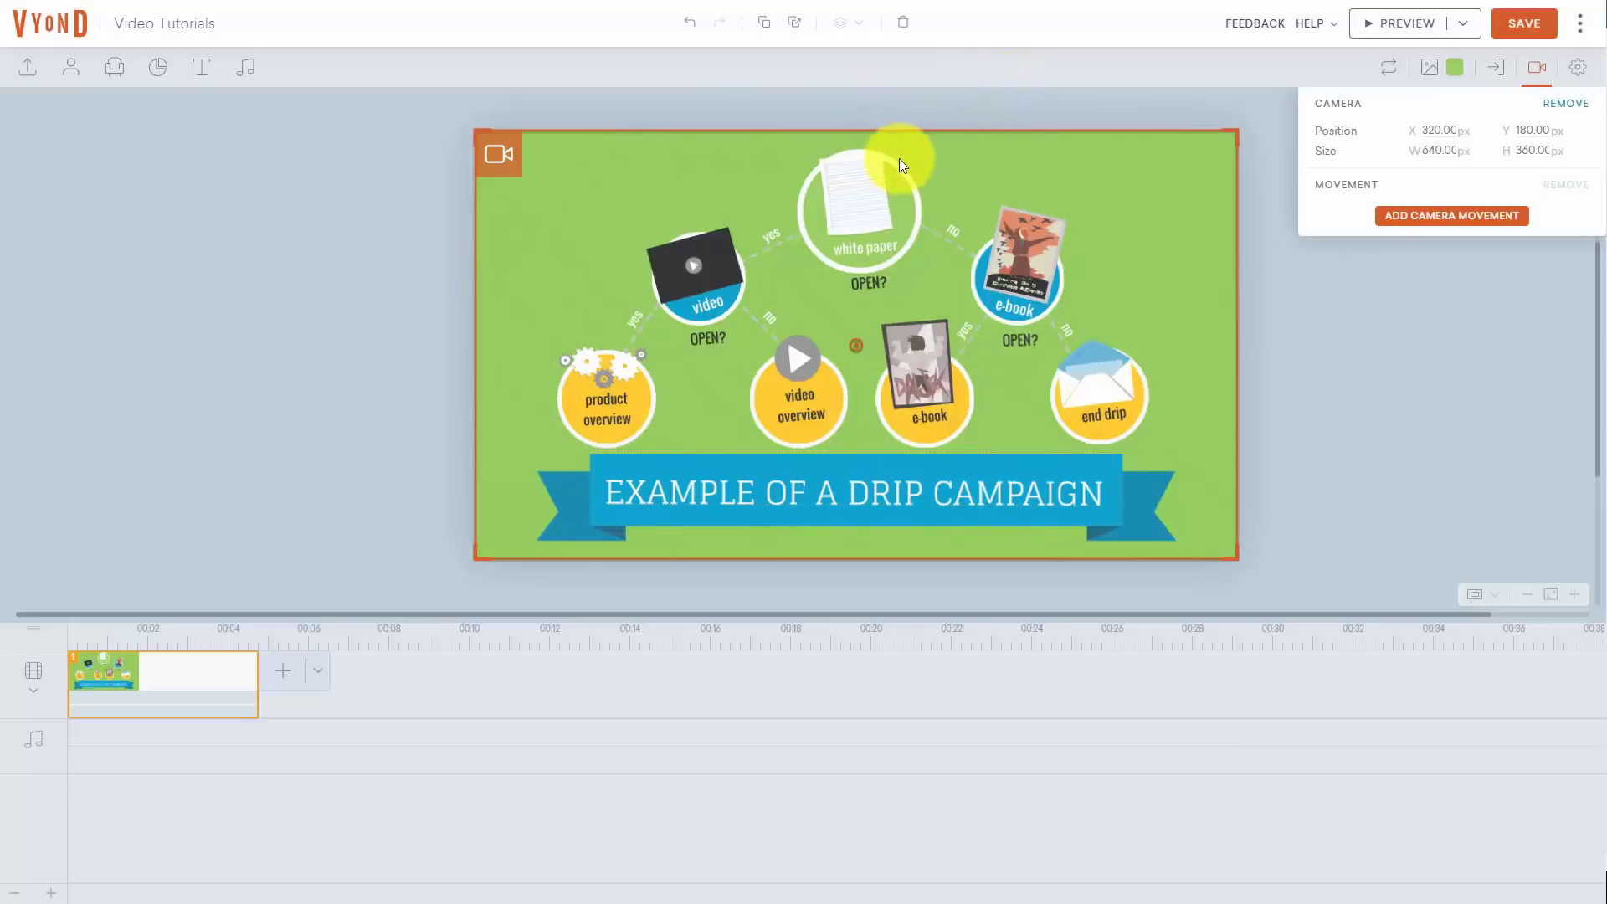
left_click(1438, 217)
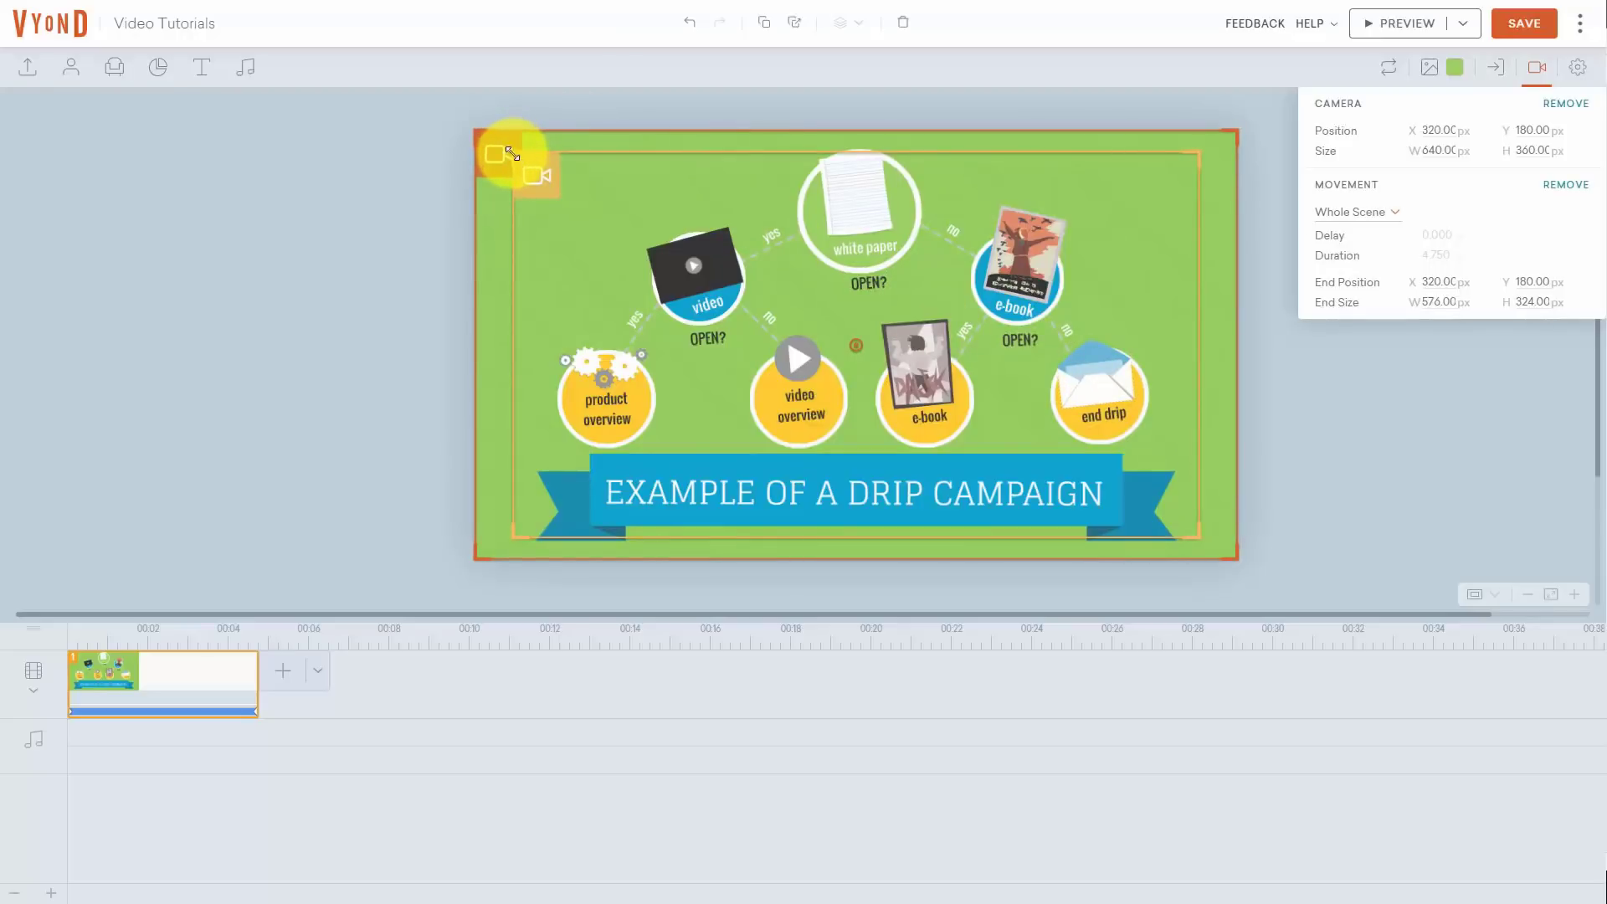
left_click_drag(513, 155, 802, 298)
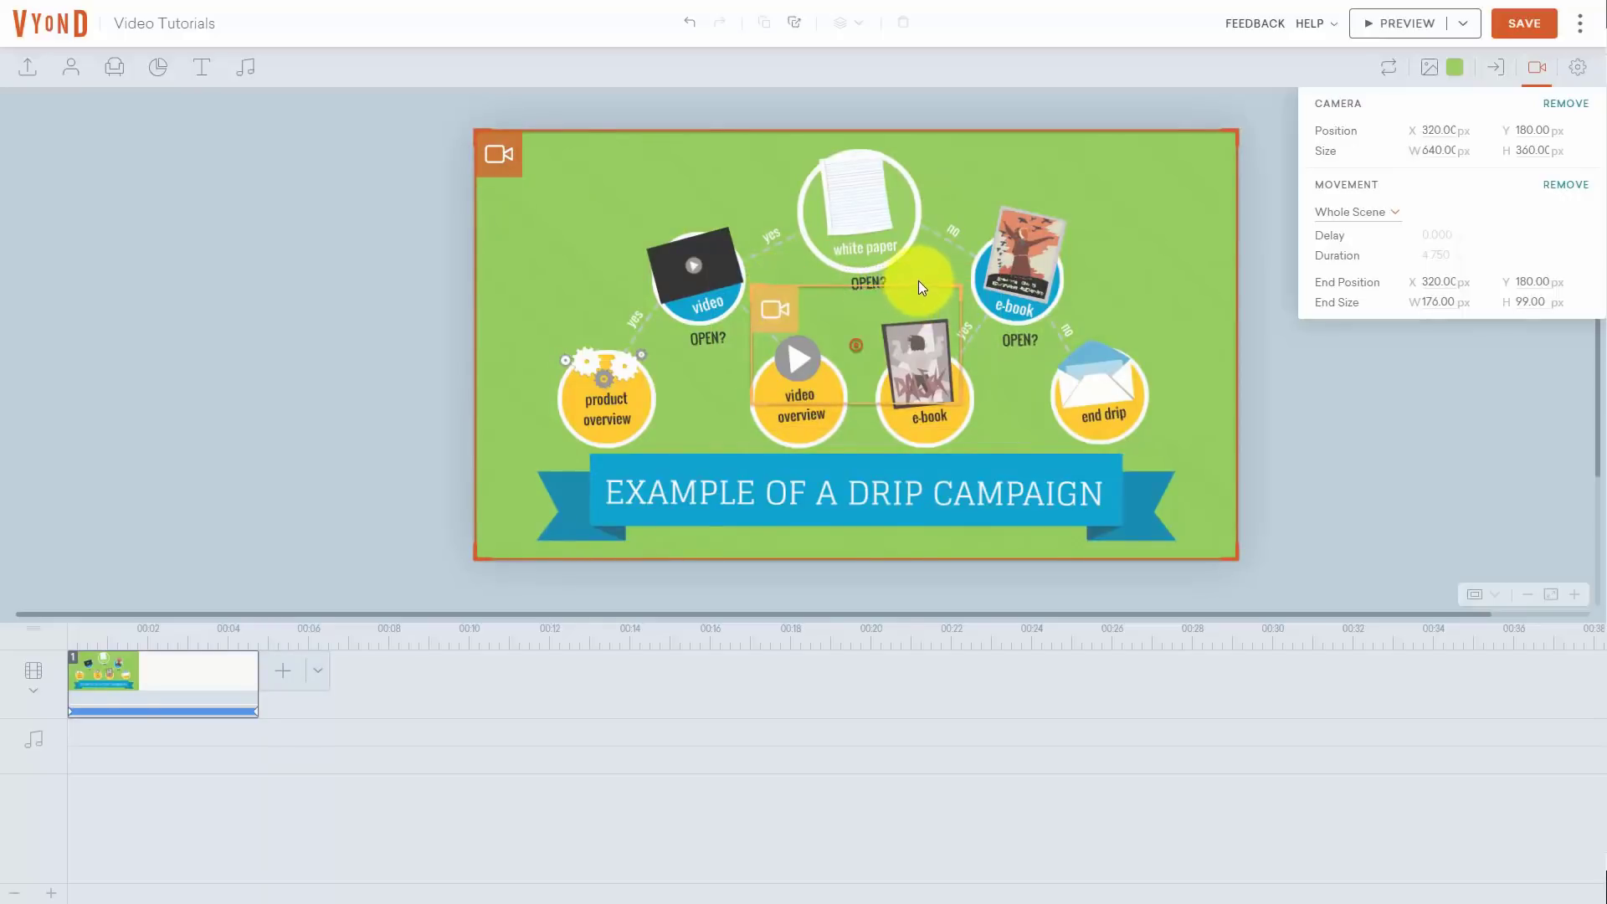
left_click_drag(922, 291, 1036, 354)
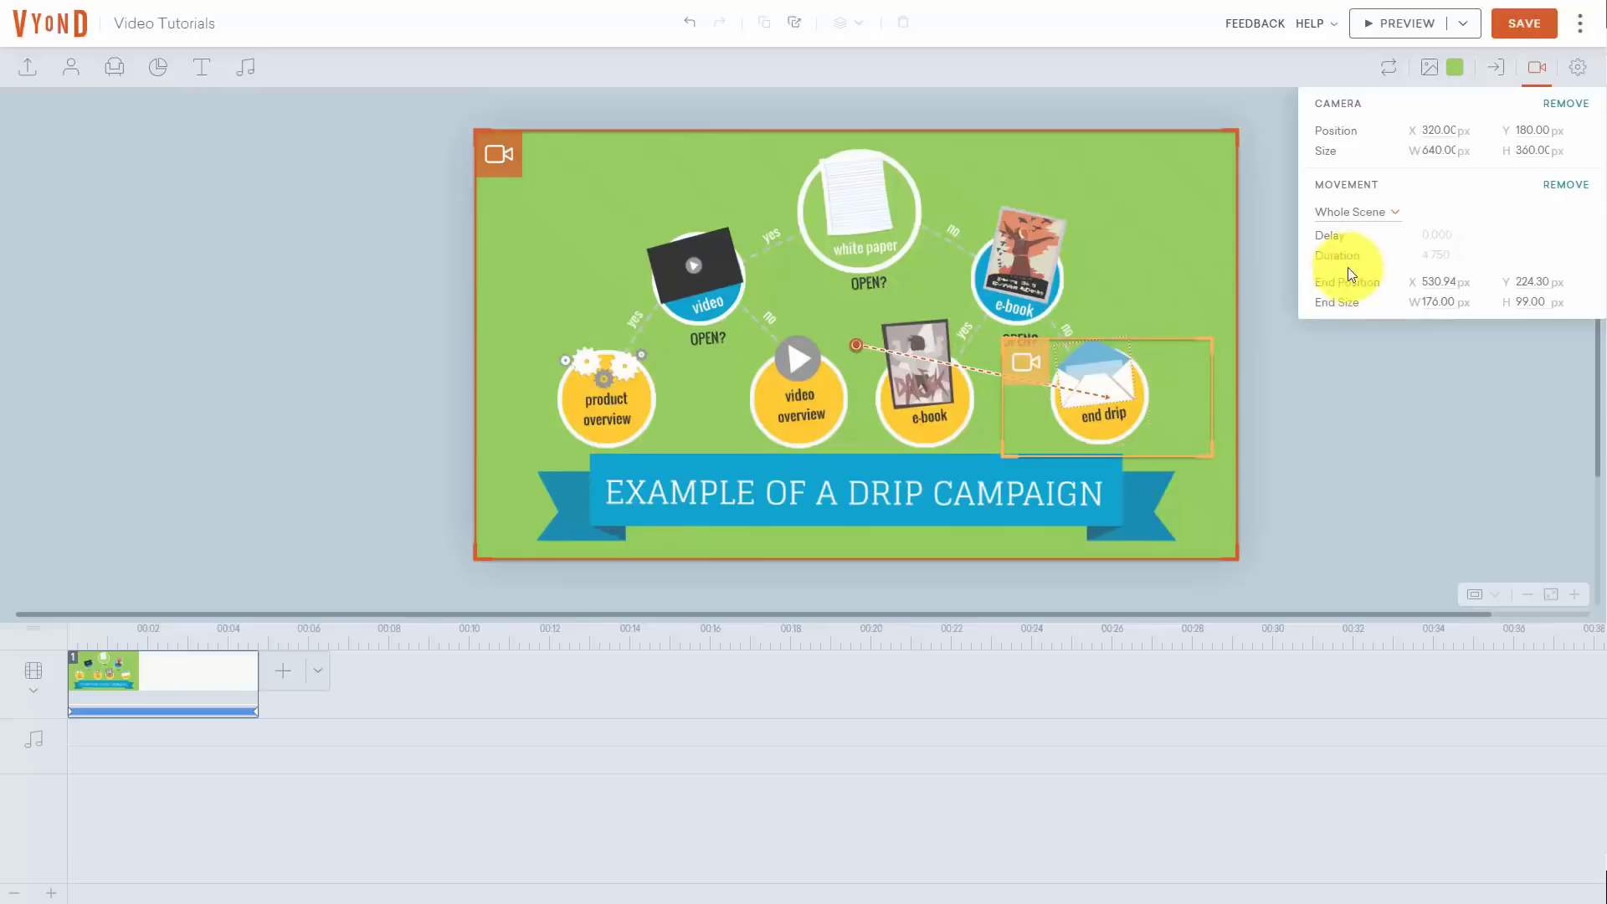
Switch the camera movement's timing to Custom with a 1-second delay and a 2-second duration
left_click(1384, 216)
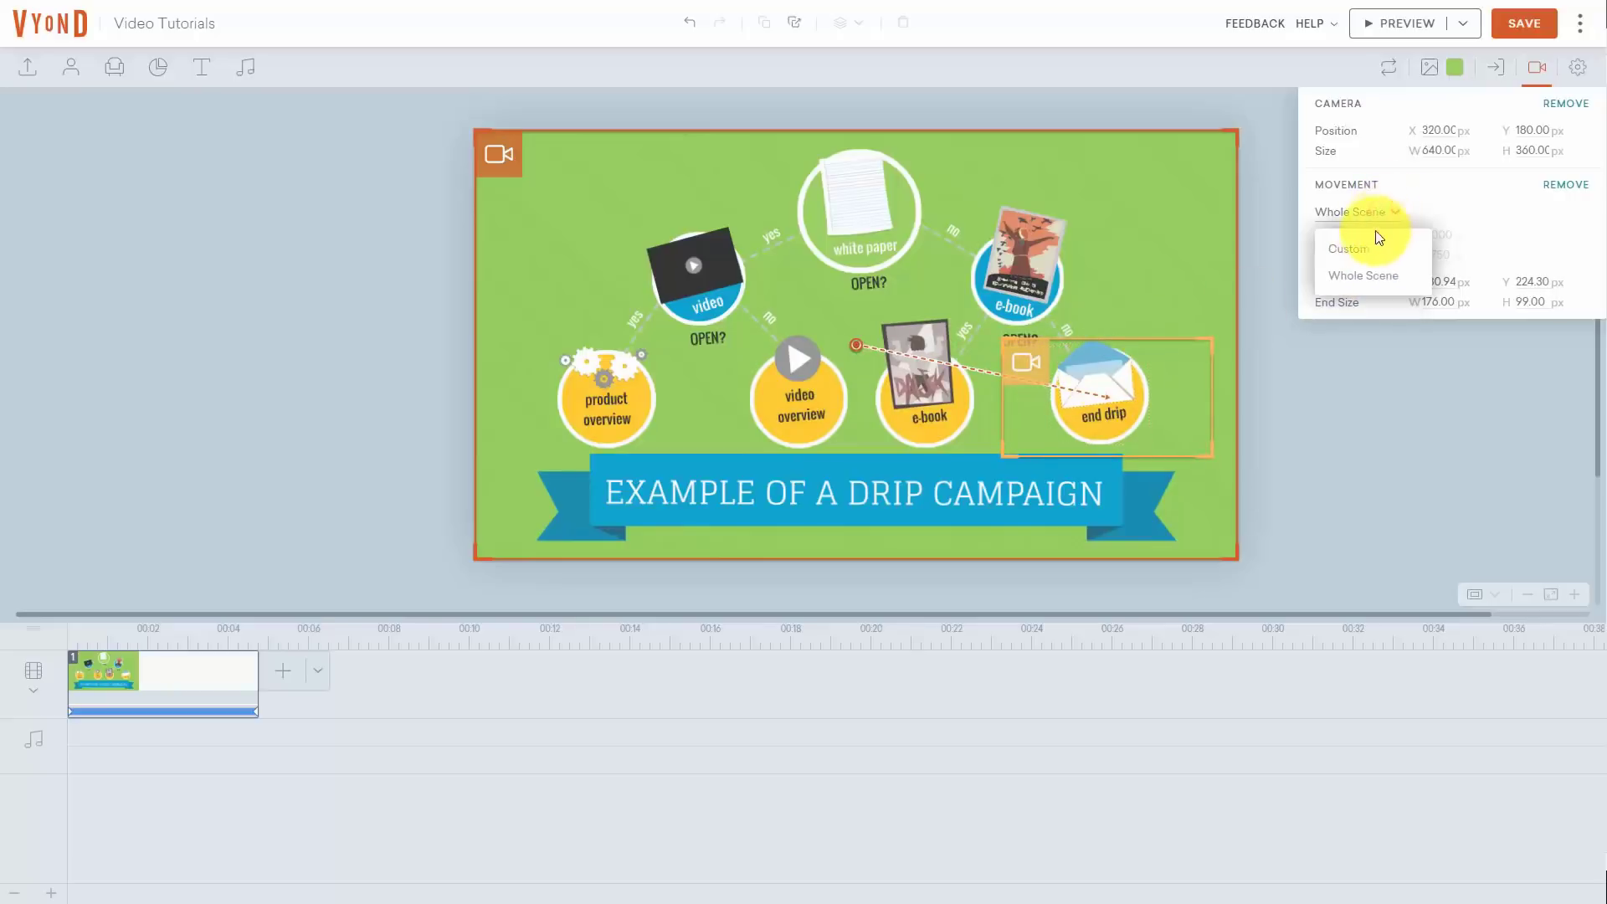
left_click(1362, 251)
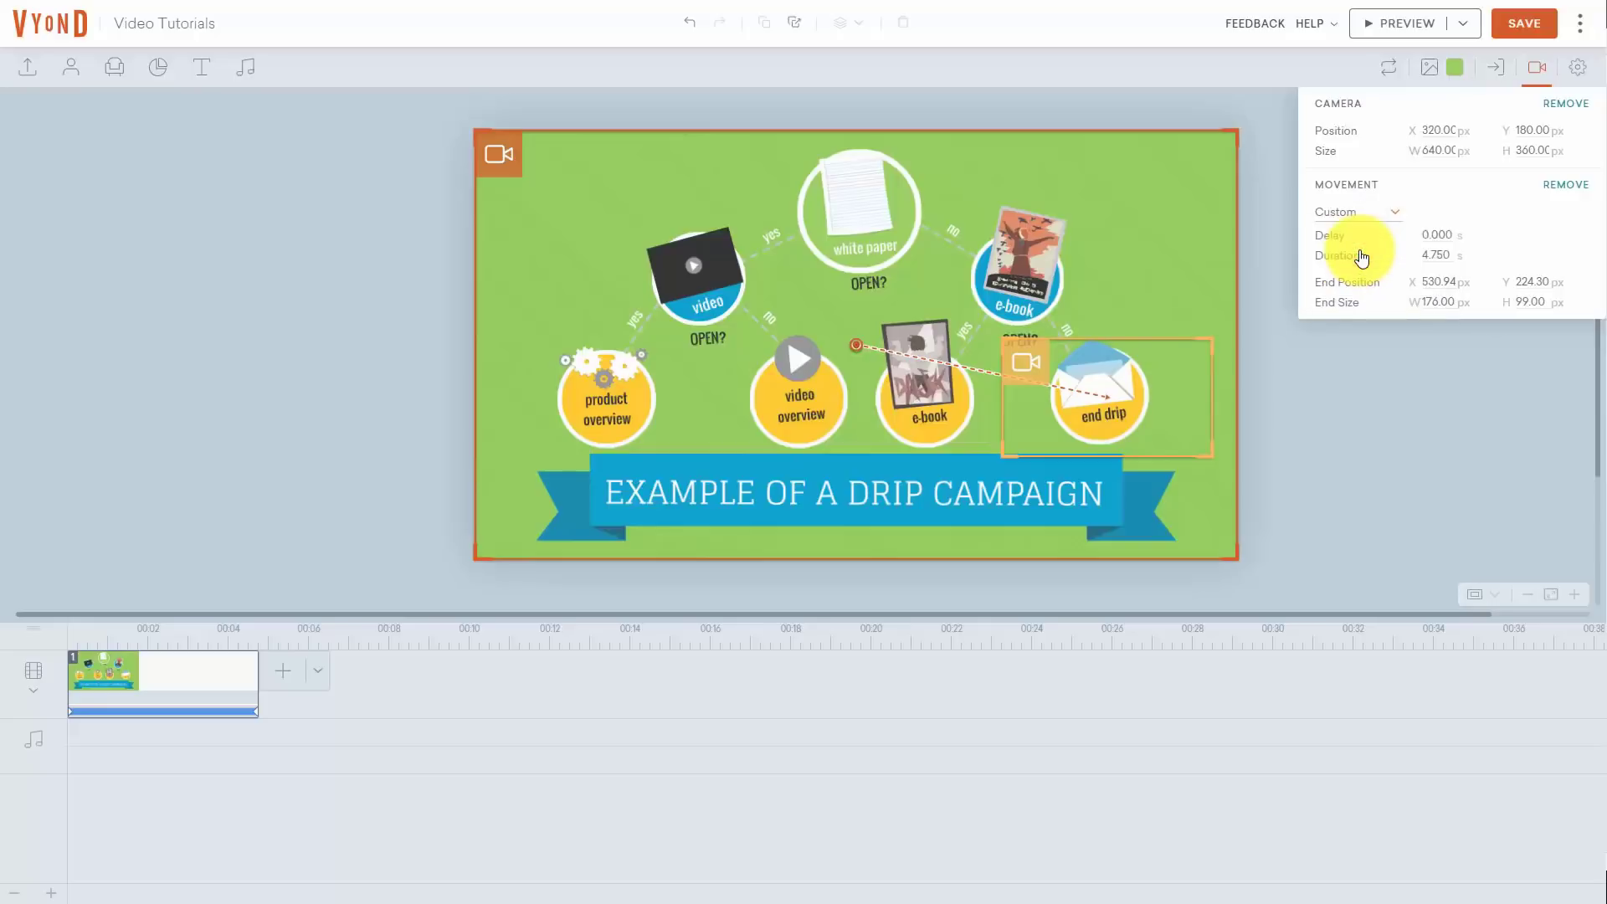
left_click(1432, 235)
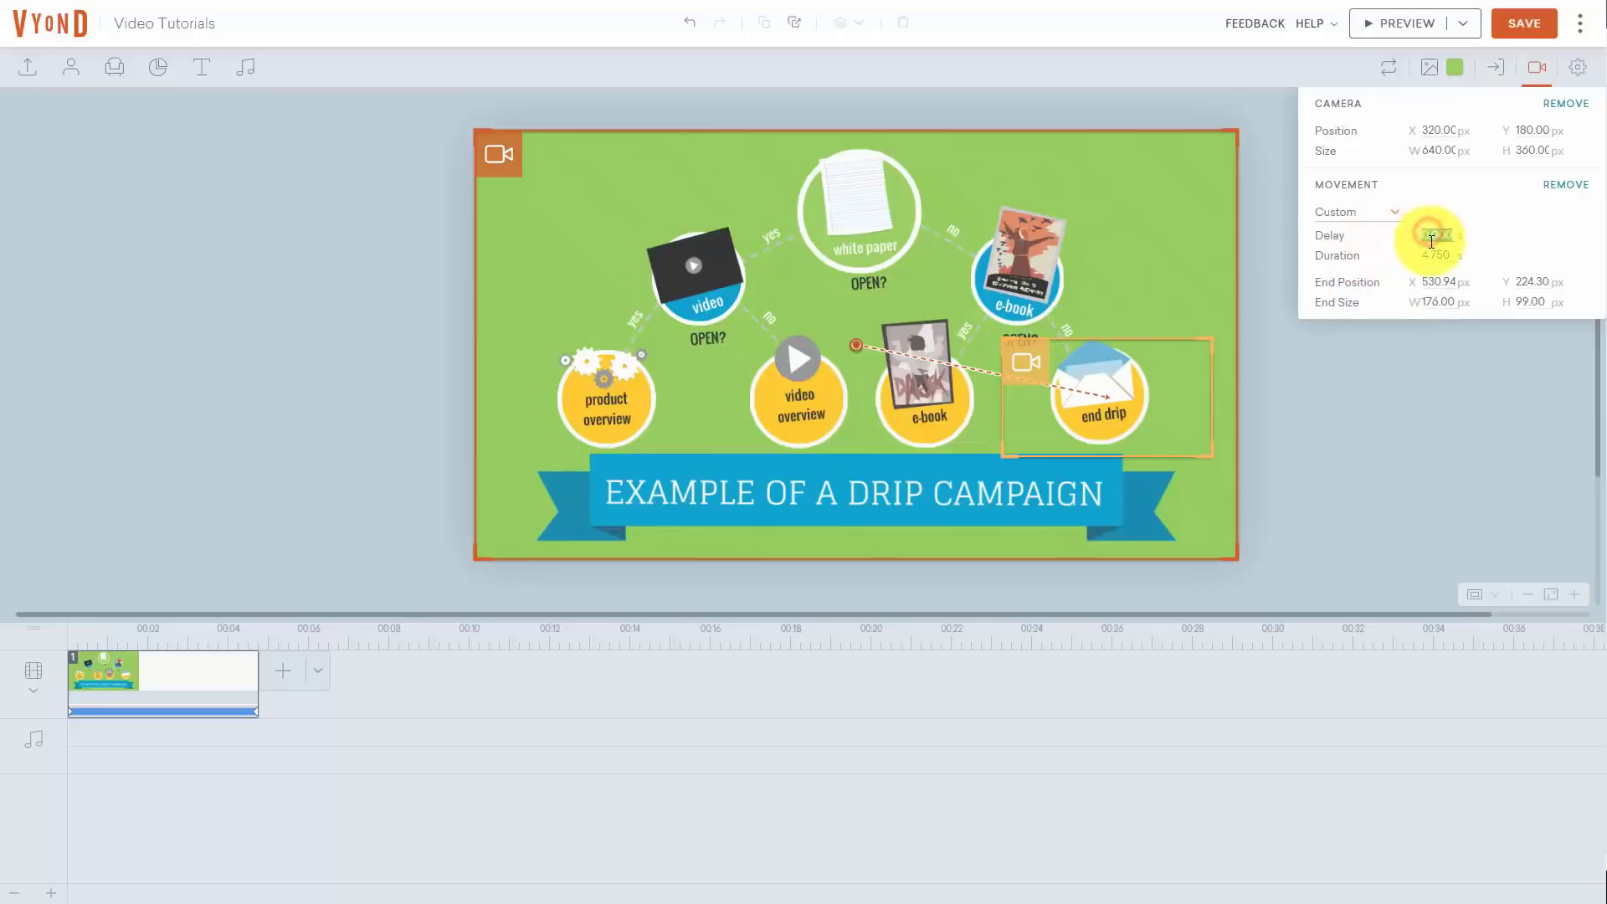
type("1")
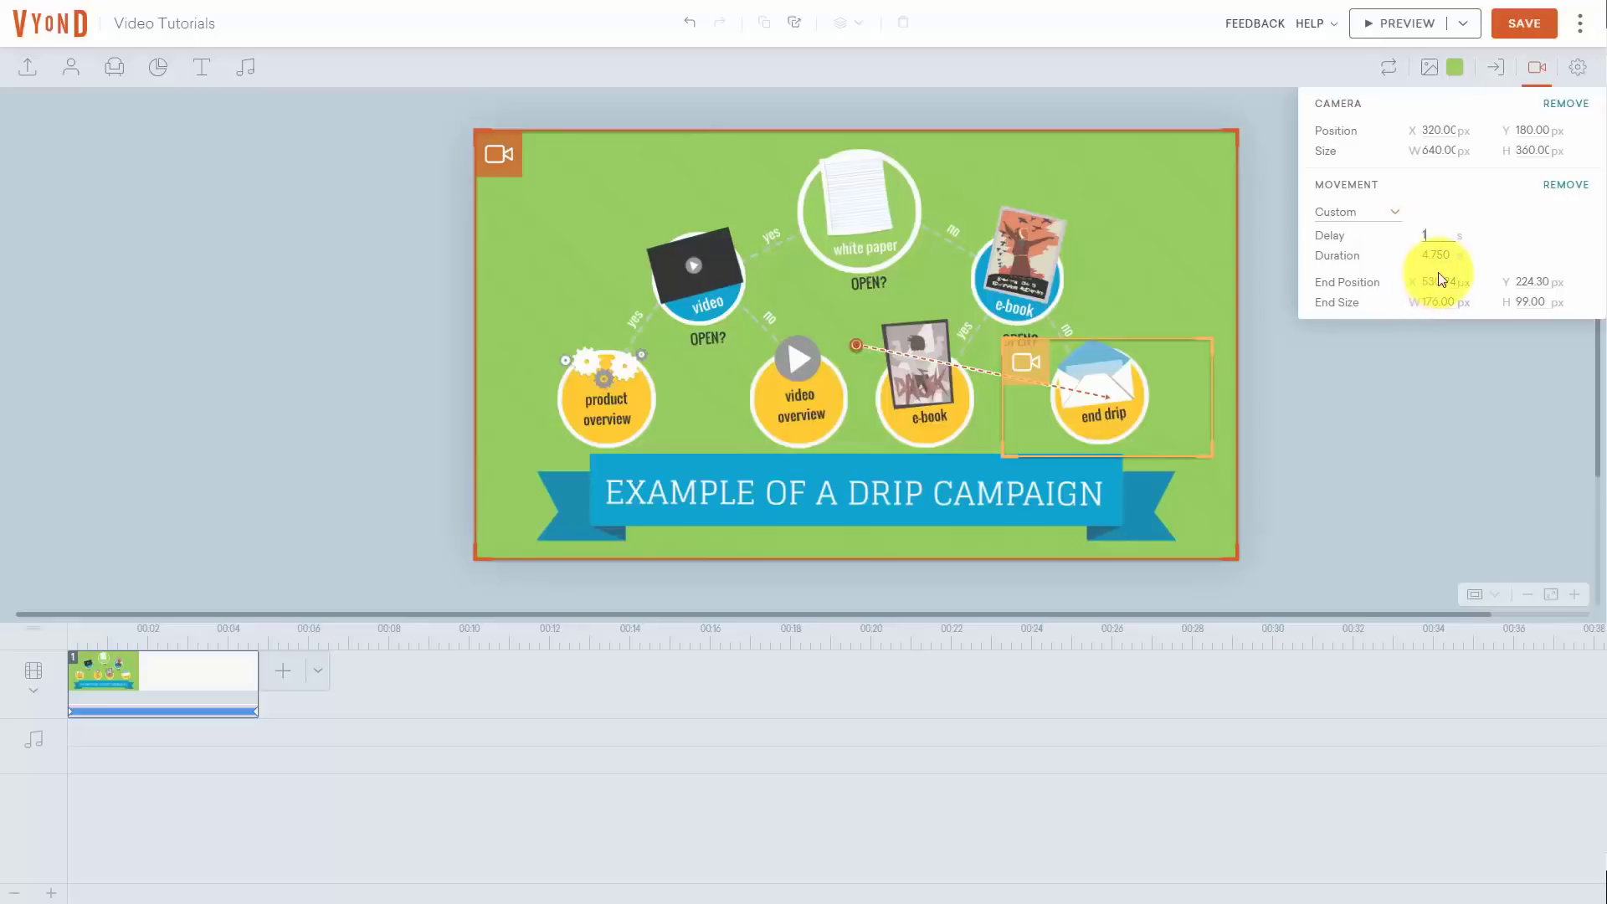
left_click(1444, 257)
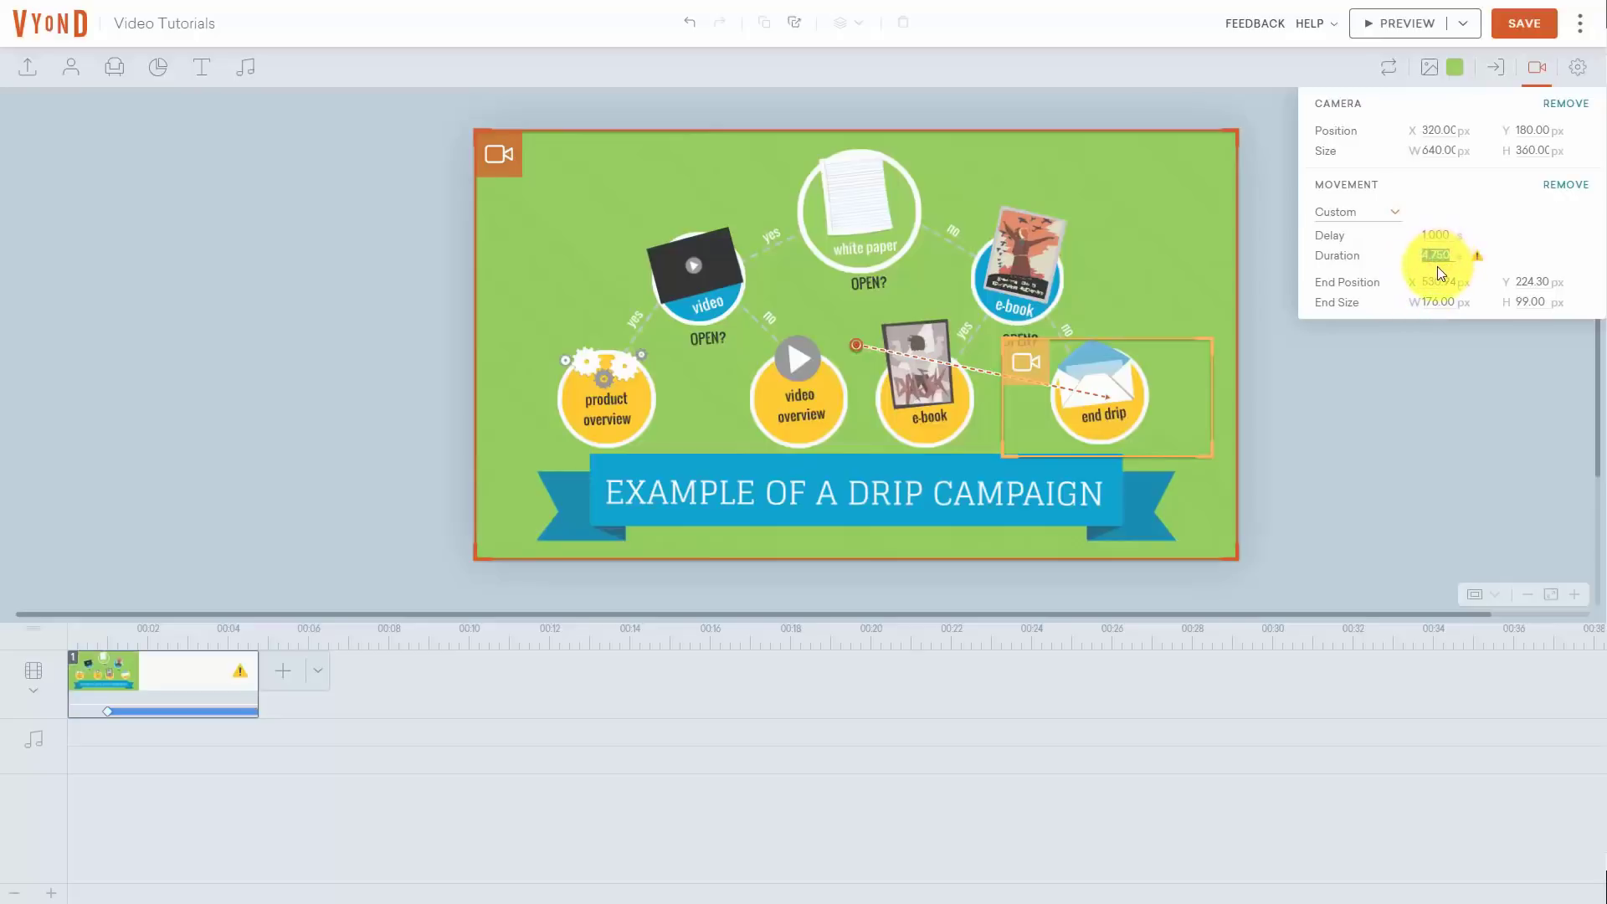
type("2")
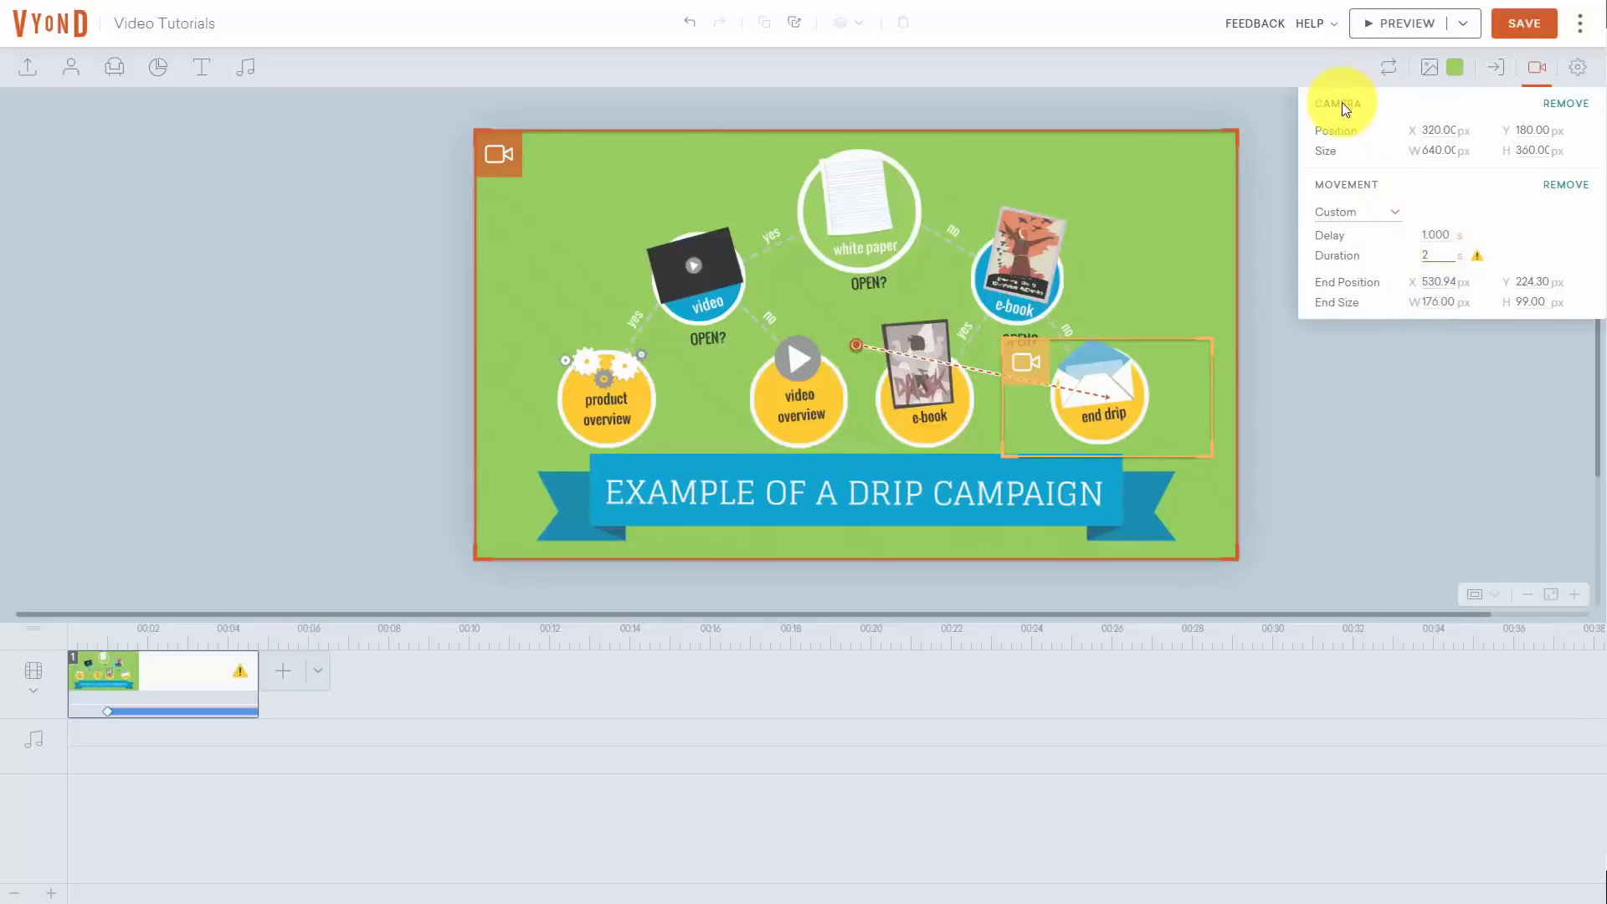
left_click(1379, 105)
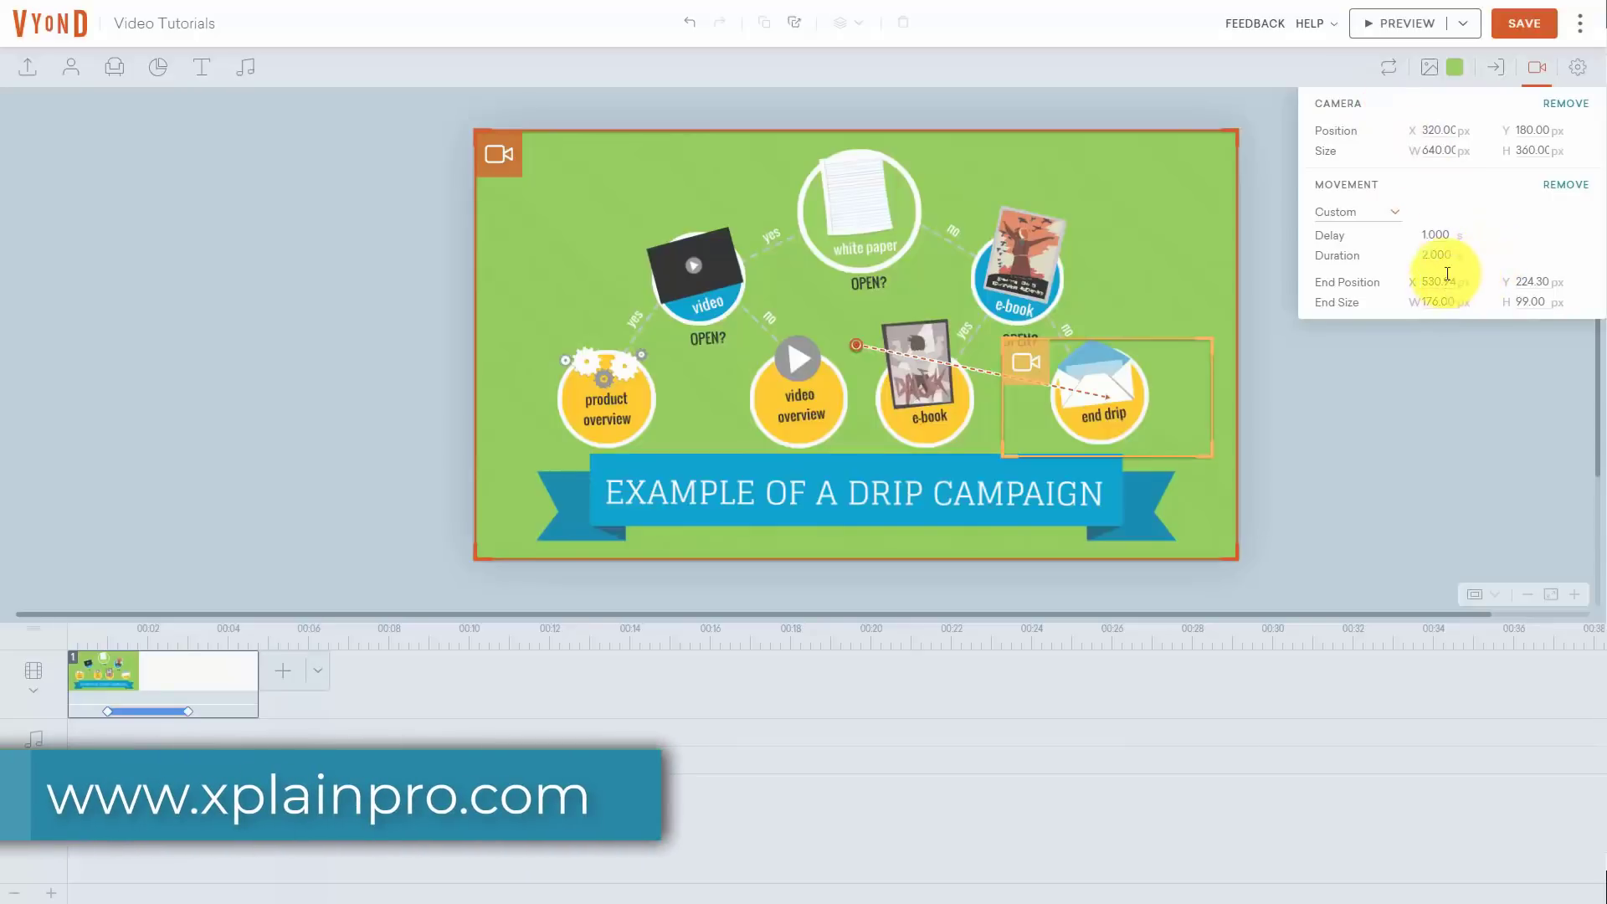
Save the video and preview the drip campaign scene's camera movement
left_click(1508, 26)
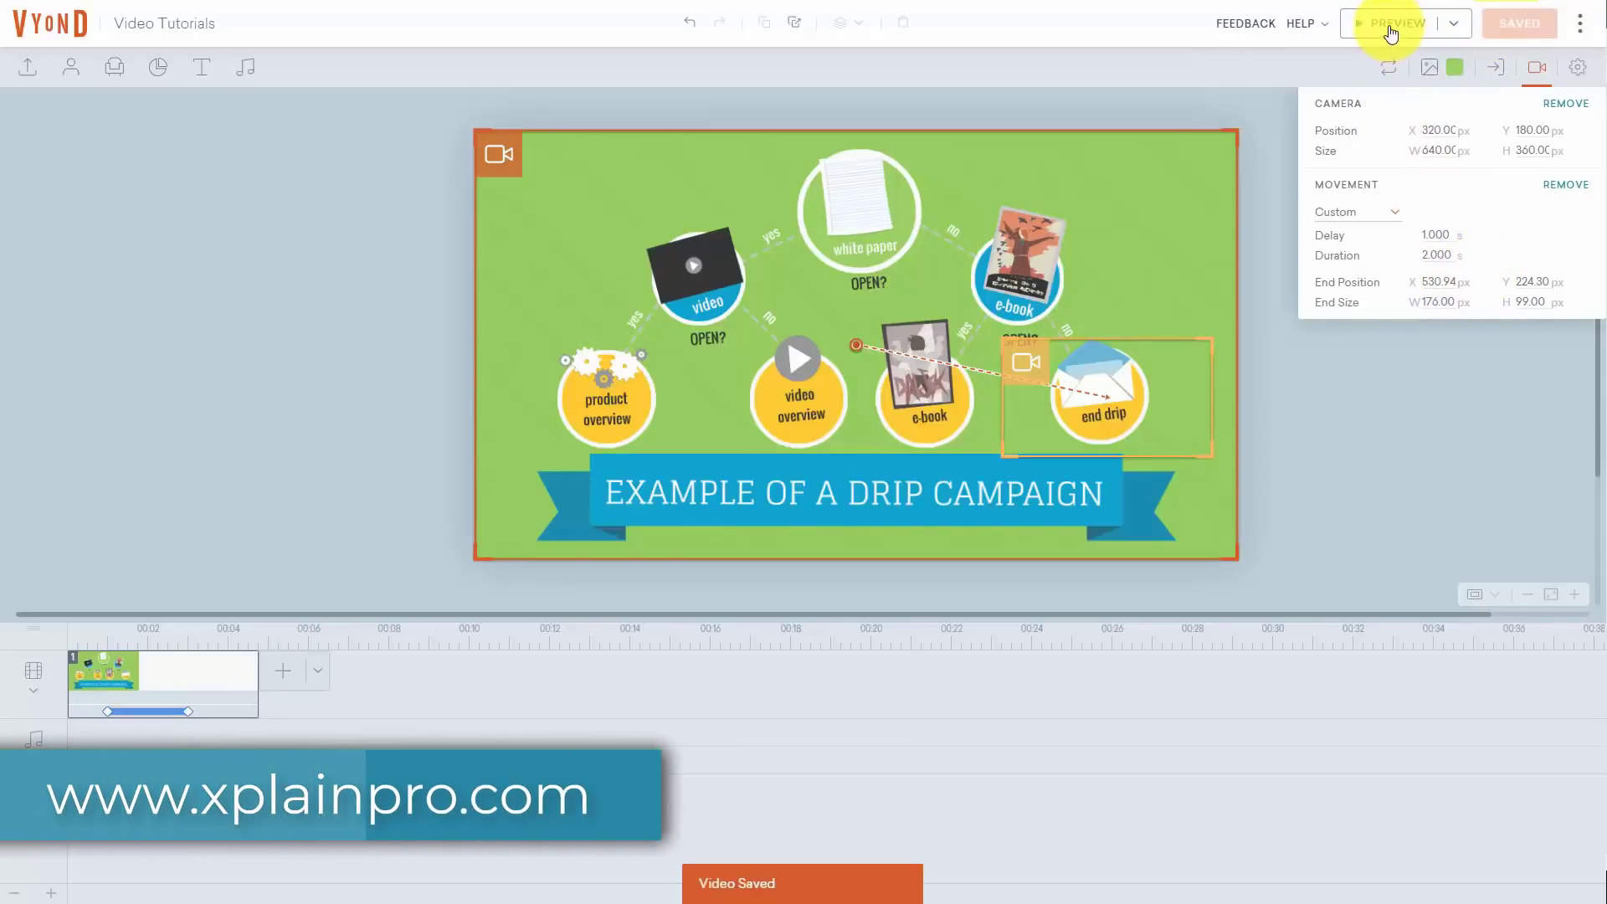
left_click(1386, 32)
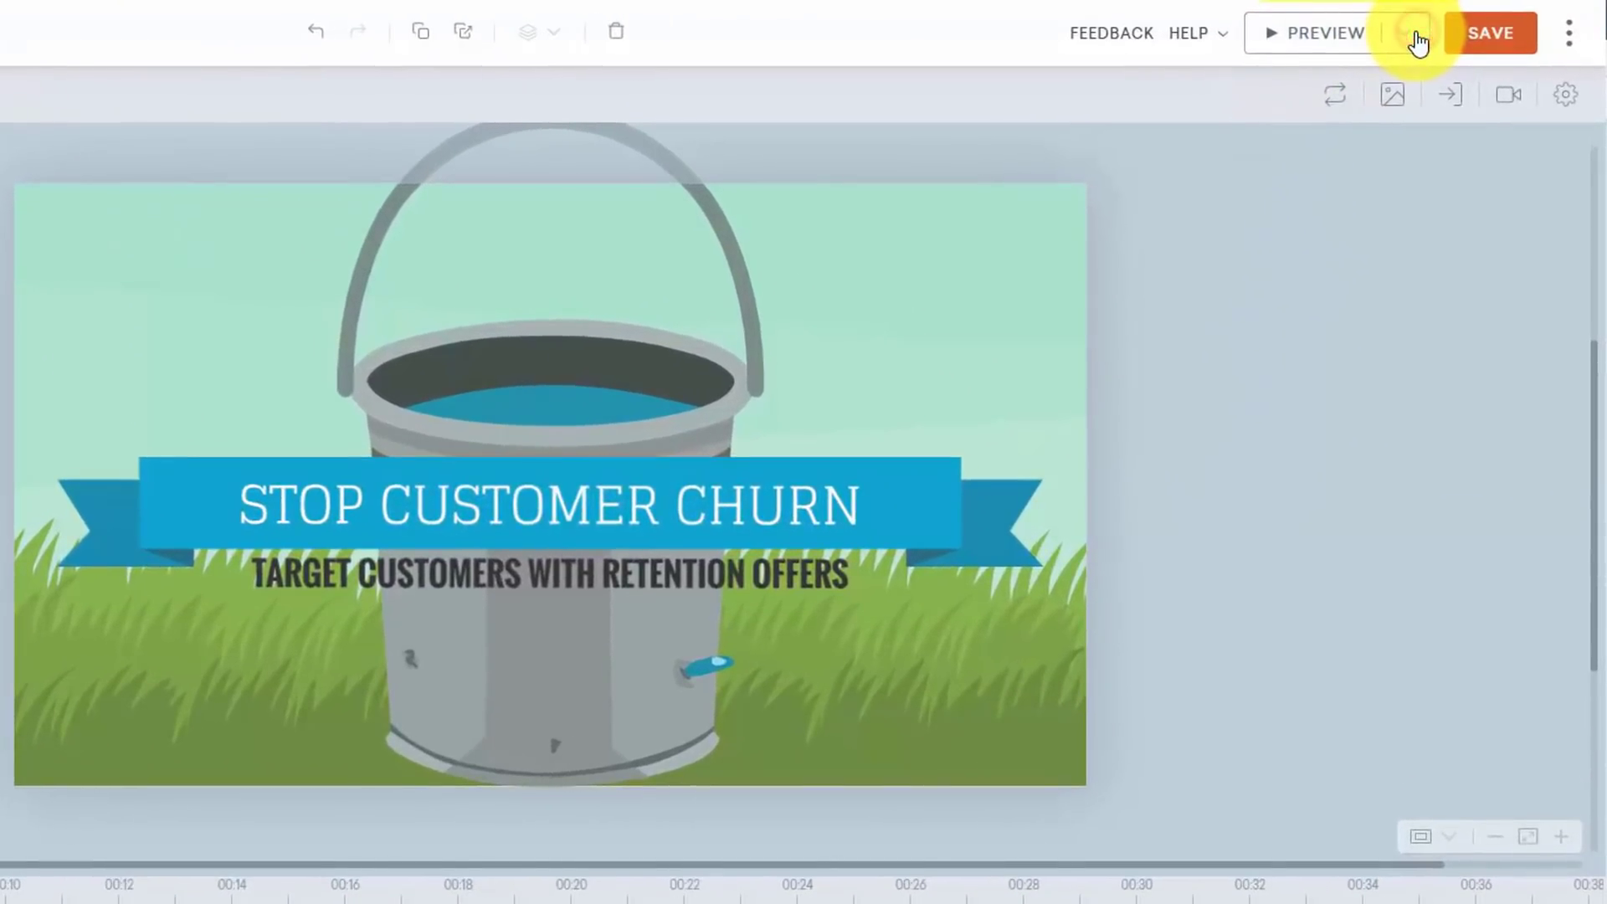
View the preview options, then save the five-scene video and download it as a 720p HD MP4
left_click(1457, 25)
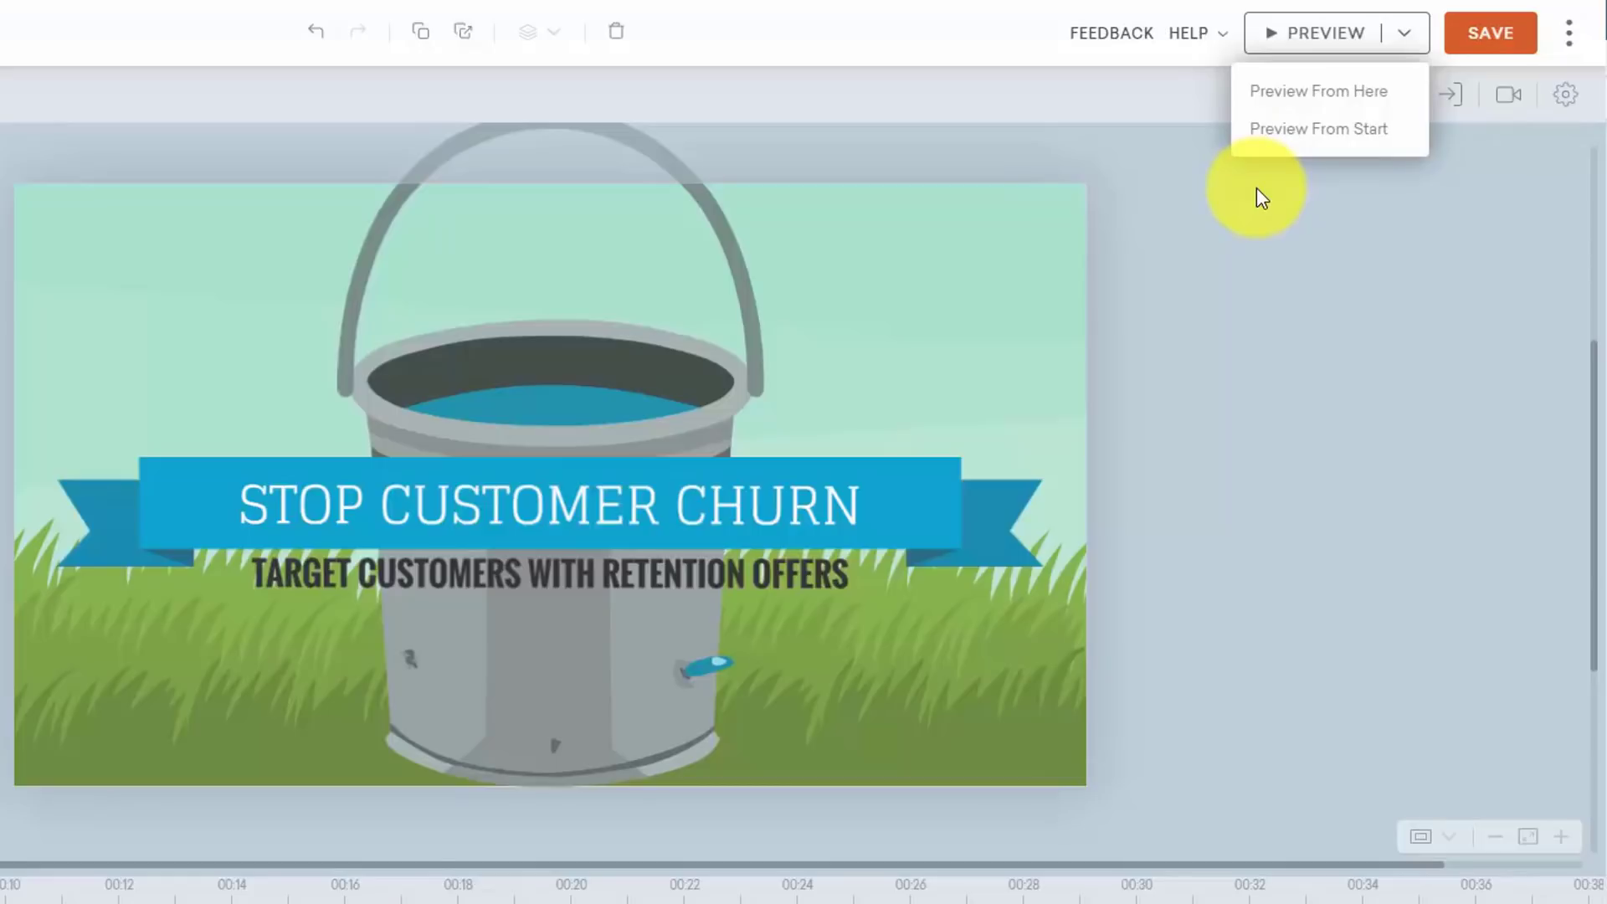
left_click(1505, 37)
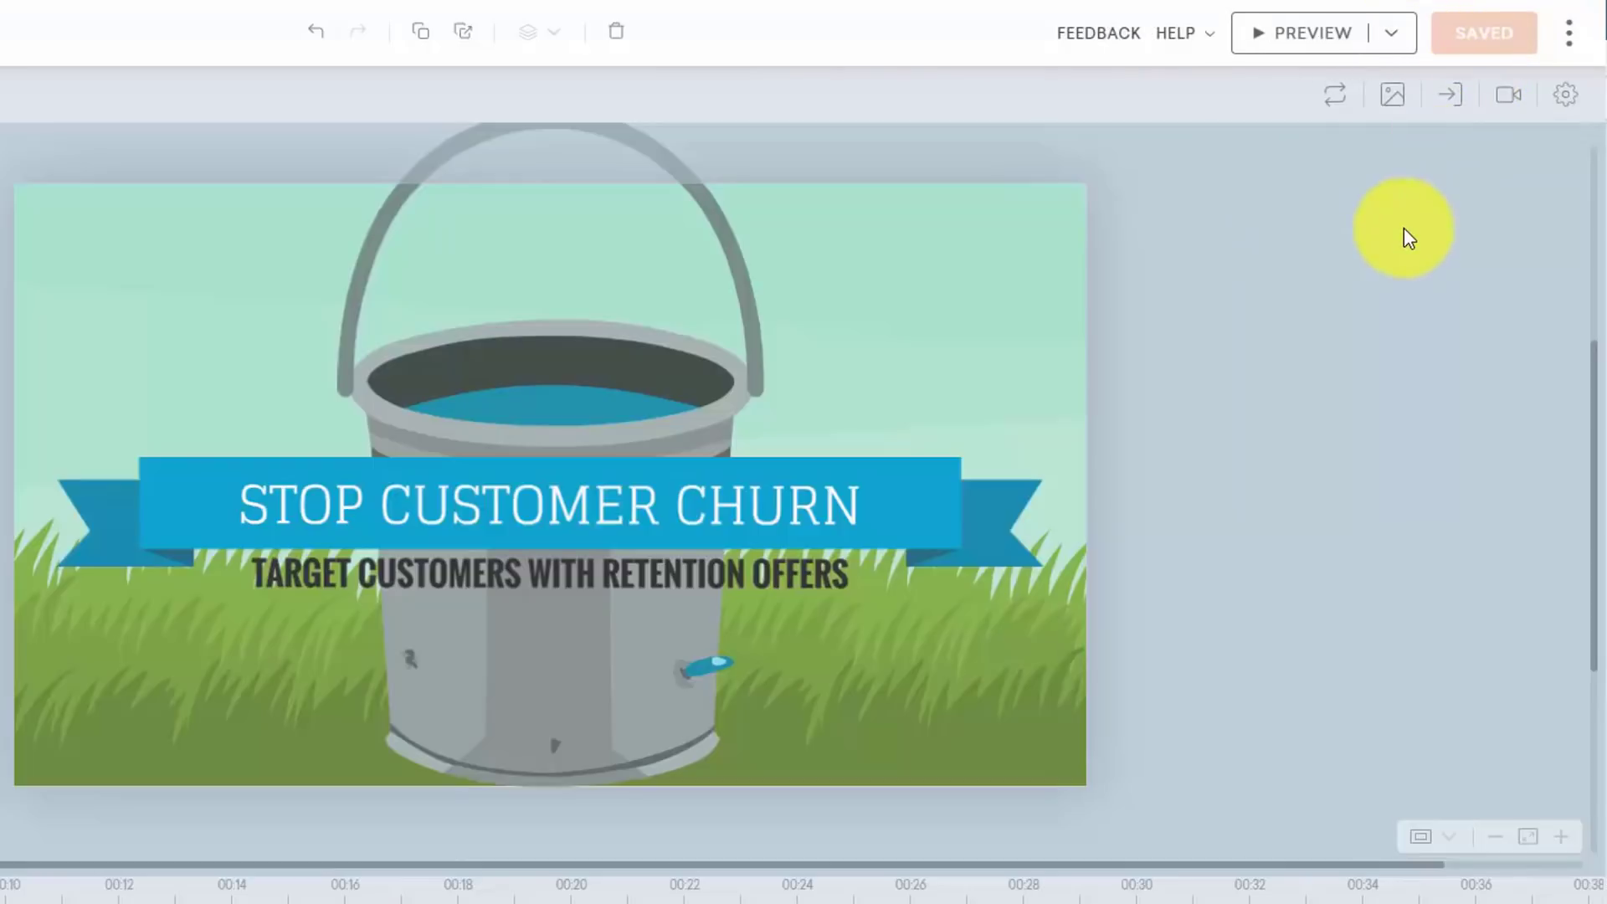
left_click(1566, 38)
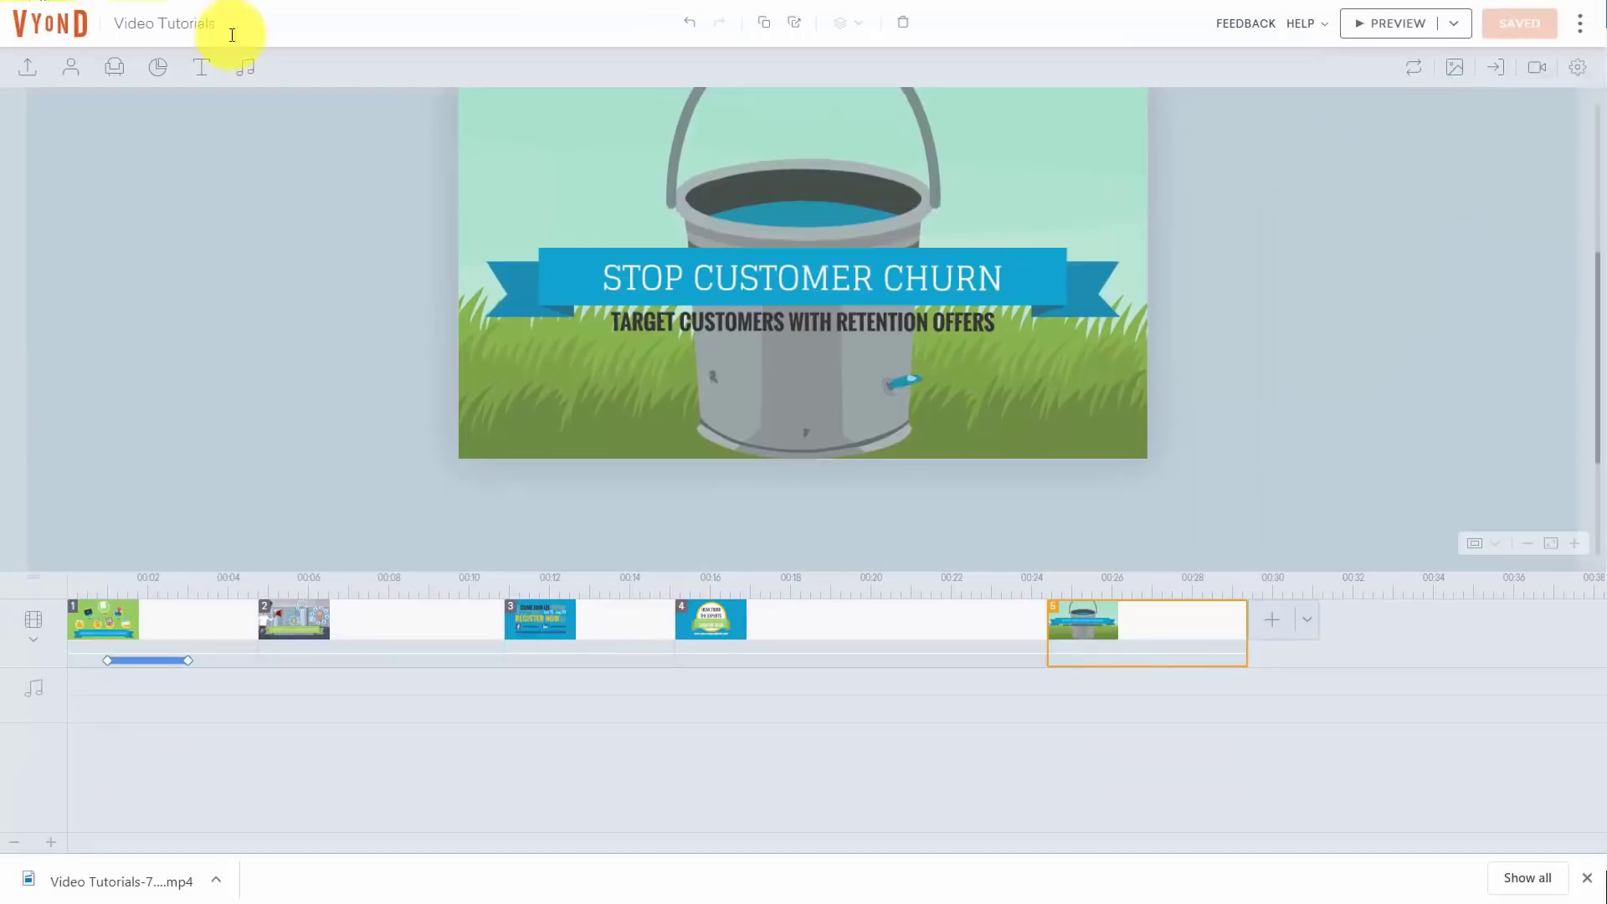
Play the downloaded MP4 in the desktop video player, moving its window toward the middle of the screen, and close it
left_click(183, 884)
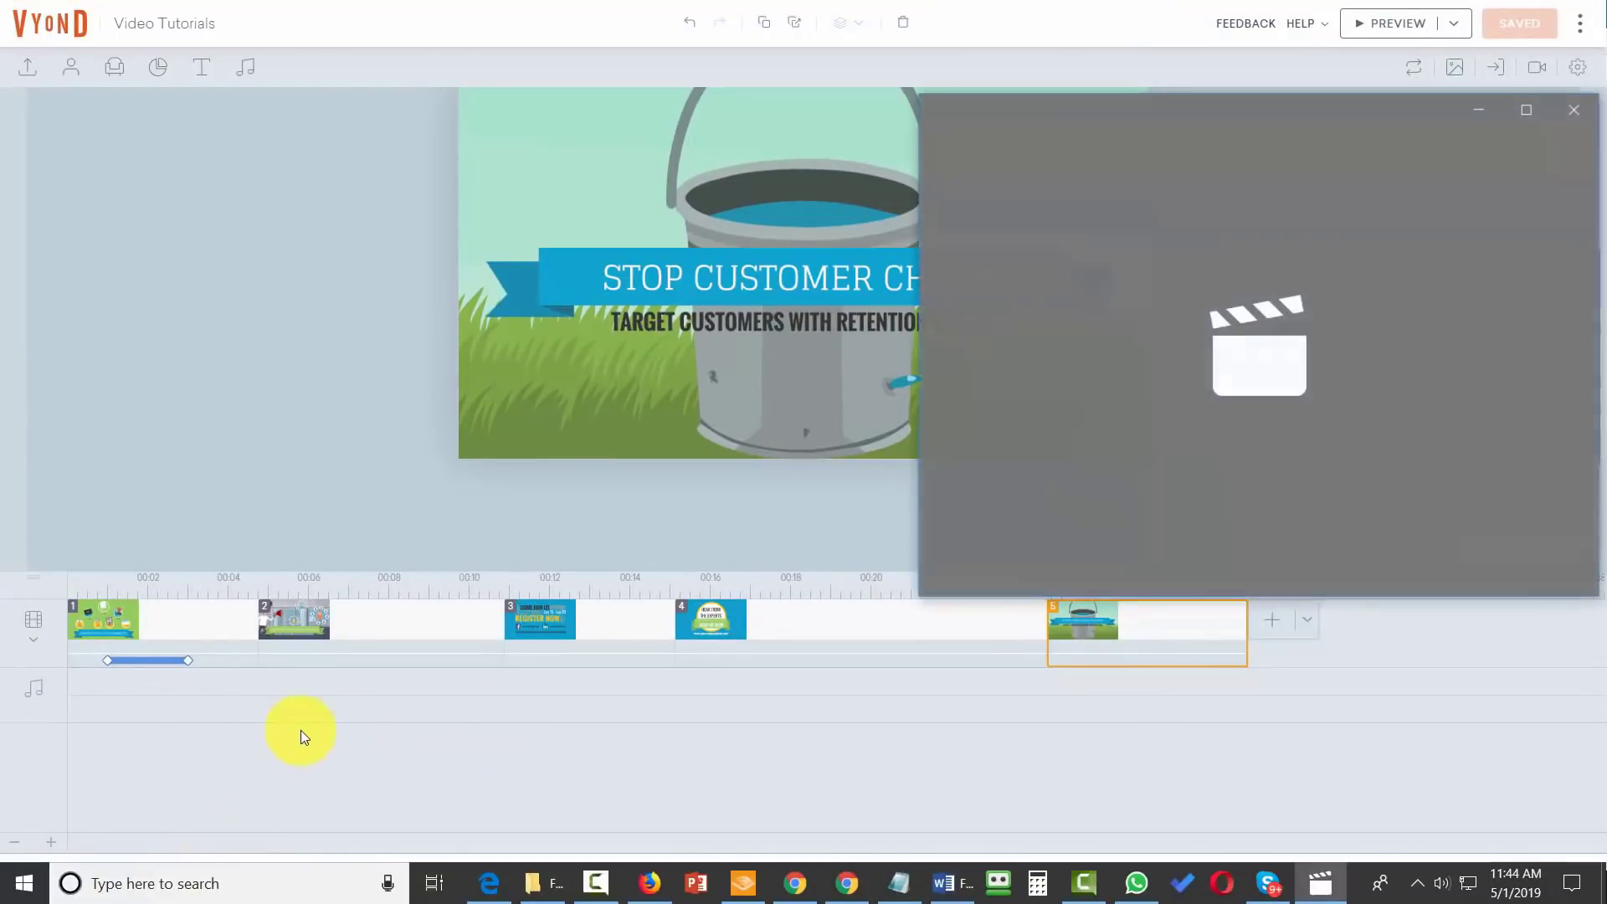
left_click_drag(1227, 115, 817, 166)
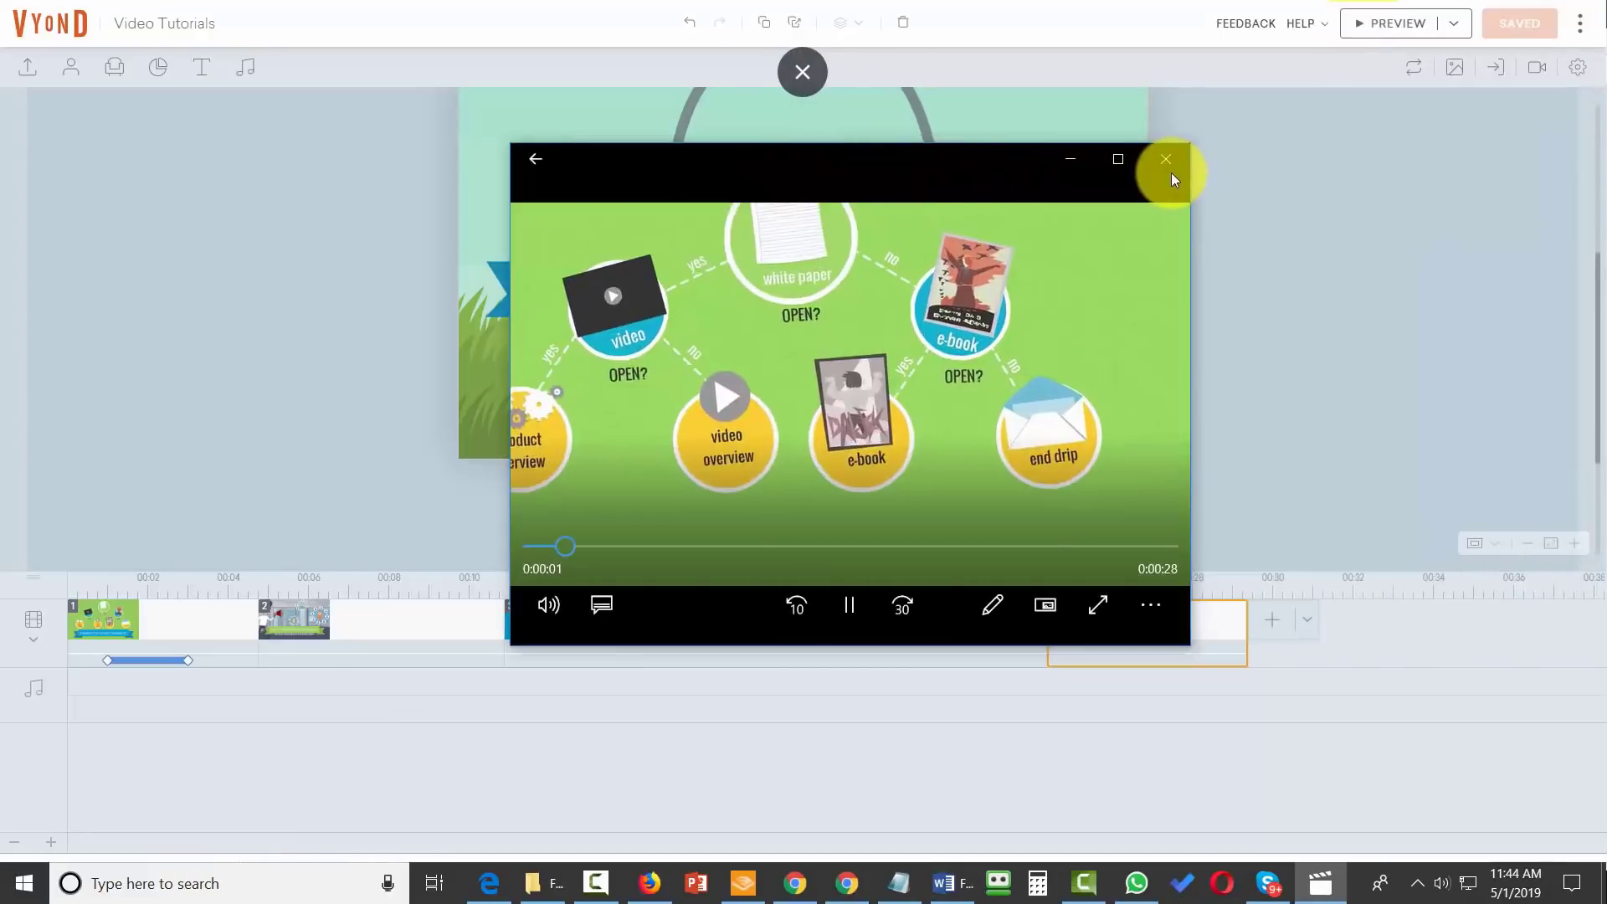
left_click(1167, 162)
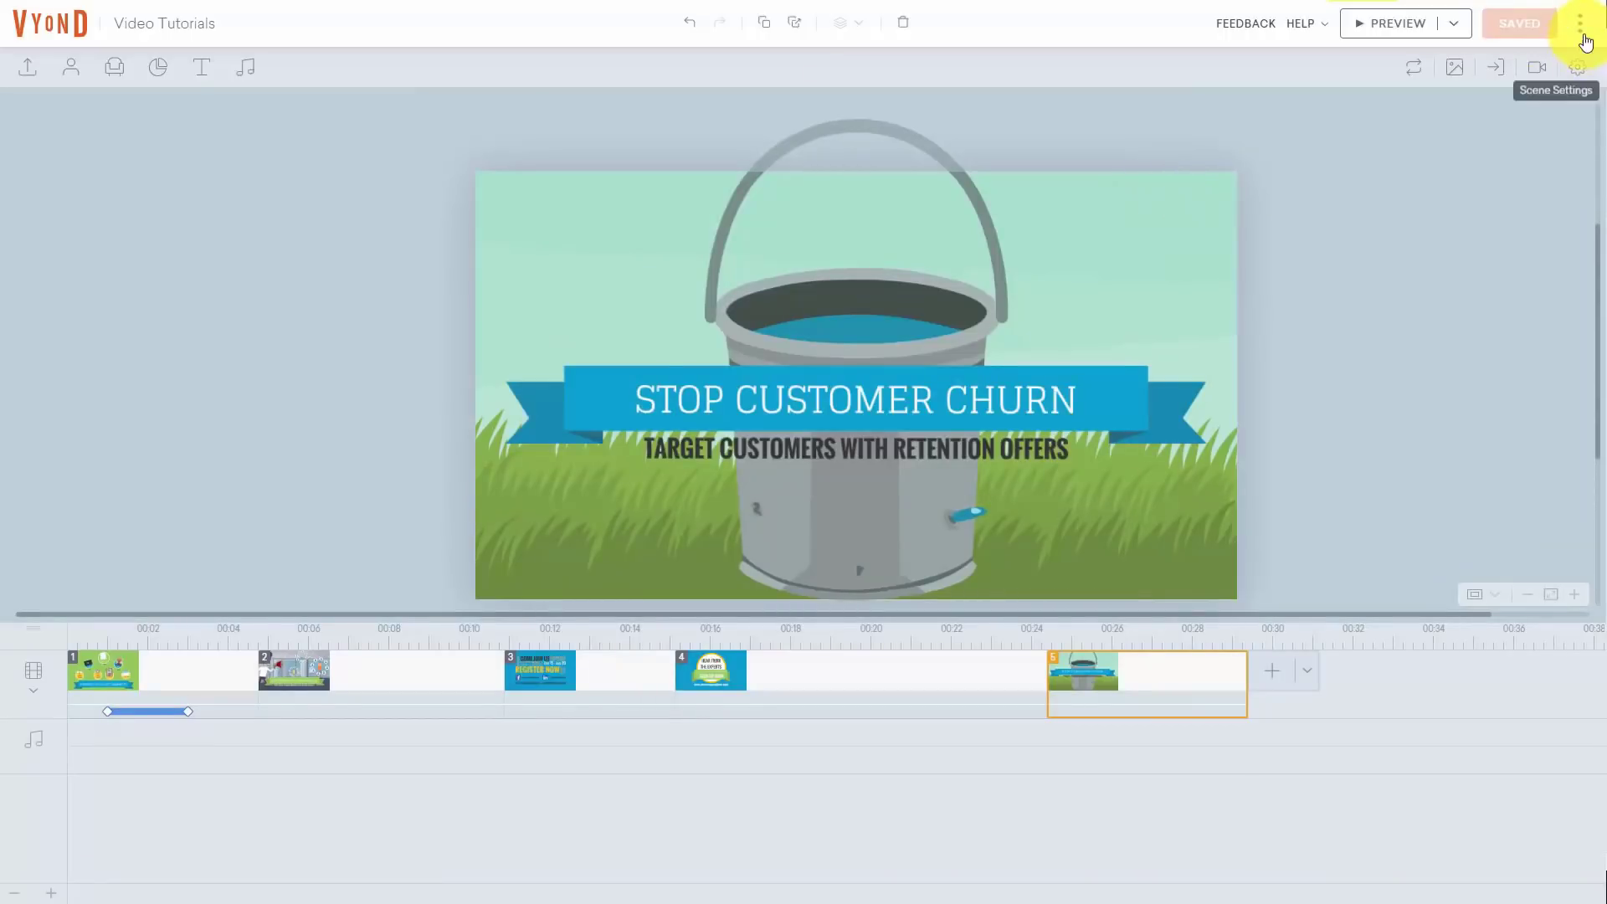
Generate and download the video as a 640 x 360px animated GIF and open the downloaded file
left_click(1580, 25)
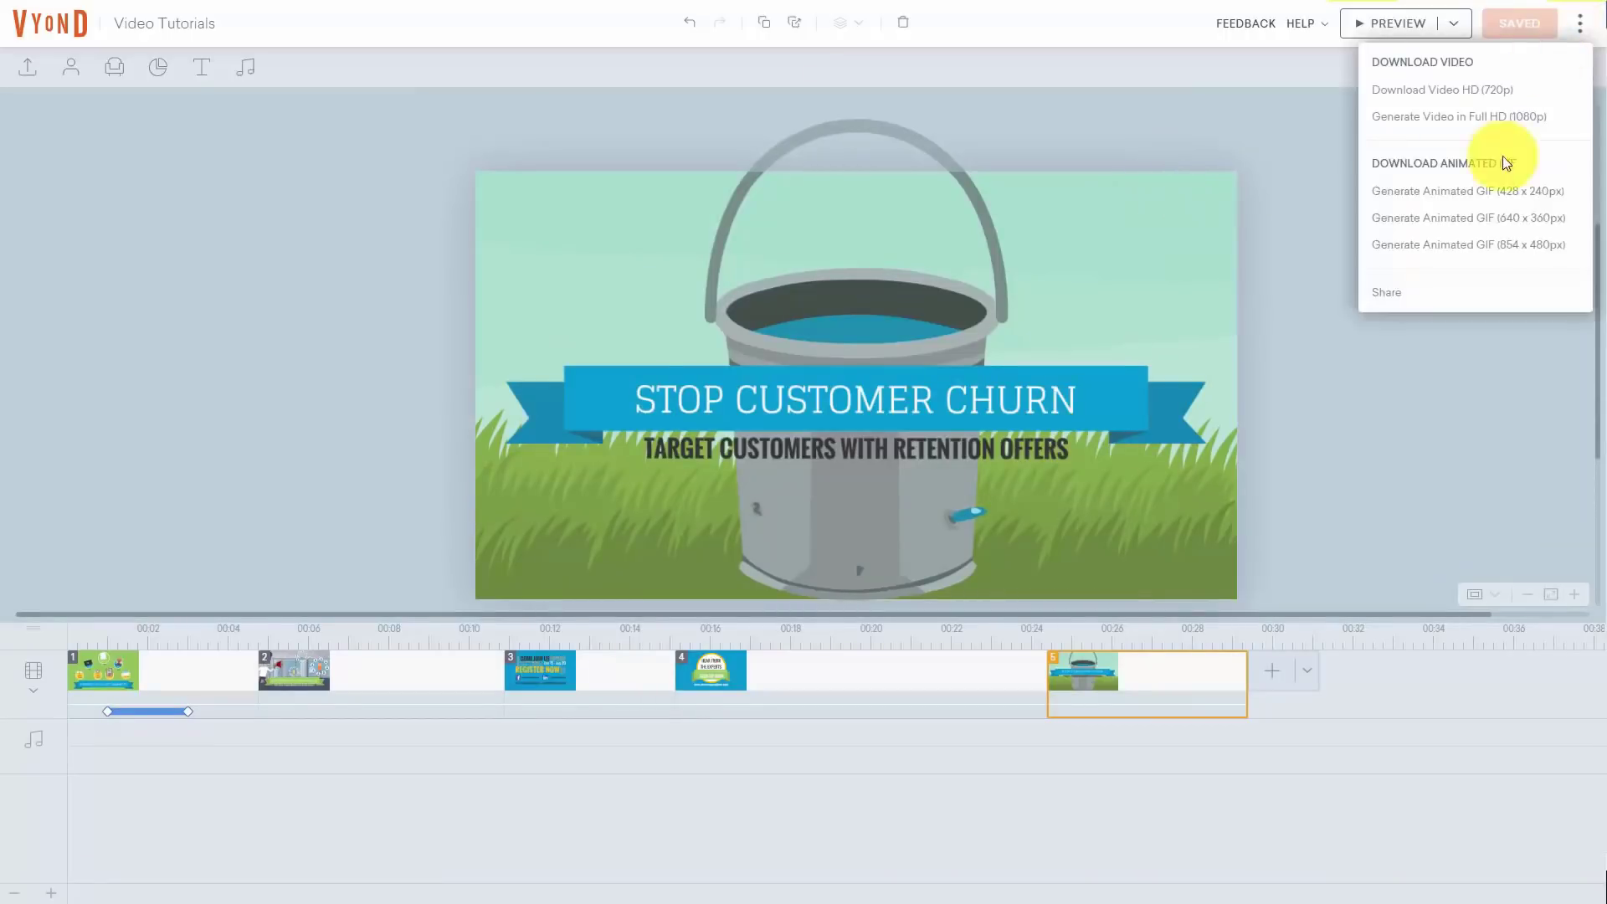
left_click(1467, 219)
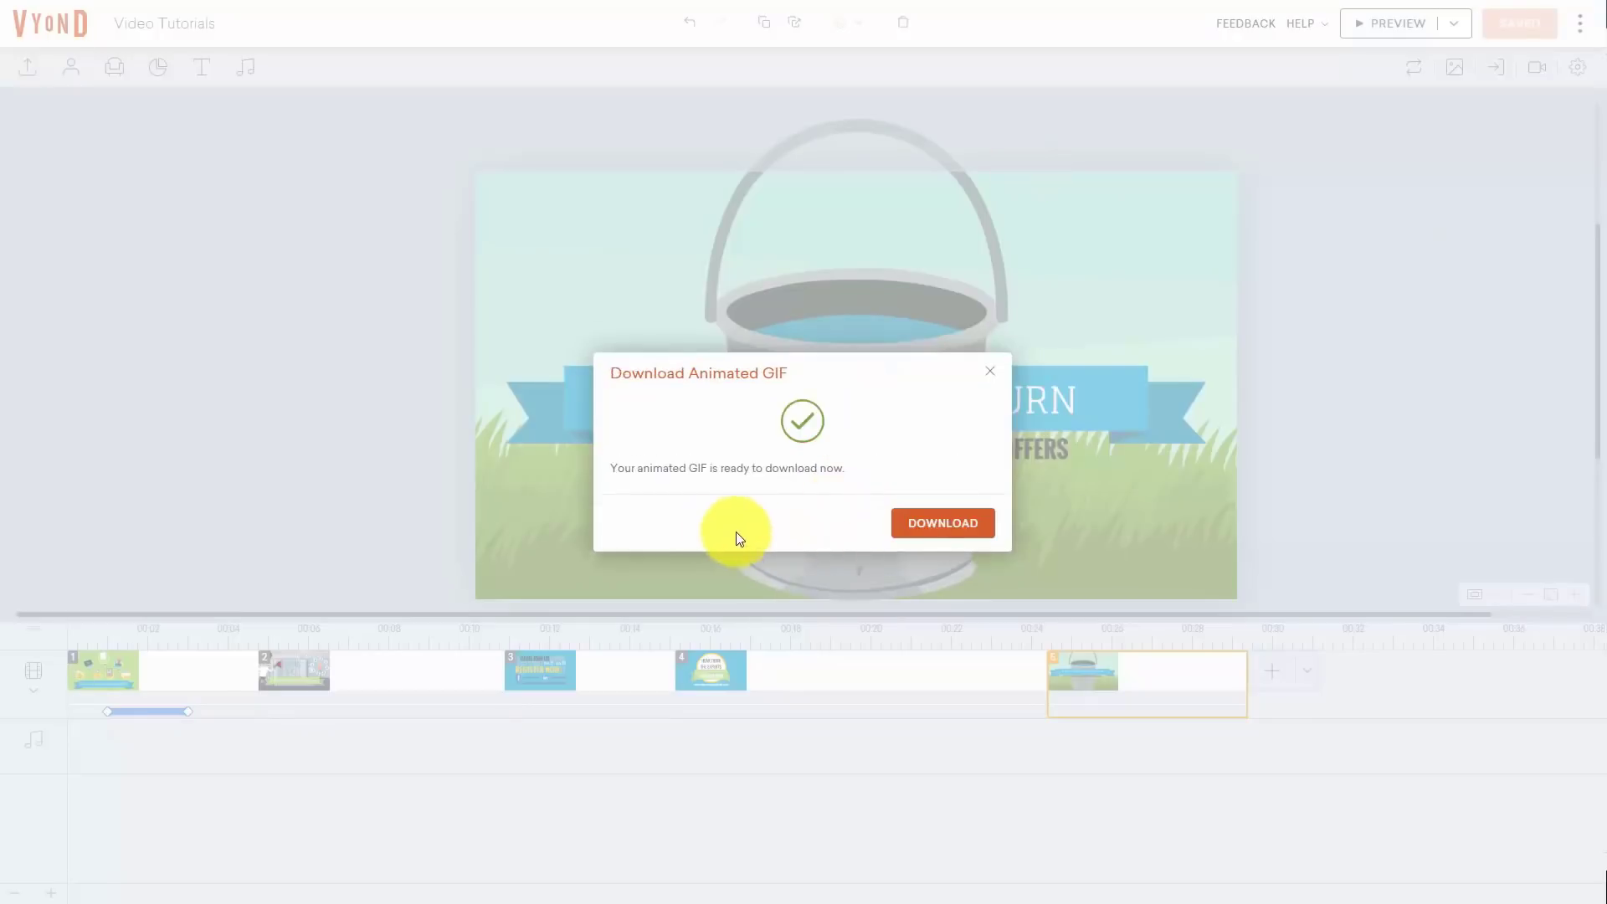
left_click(940, 536)
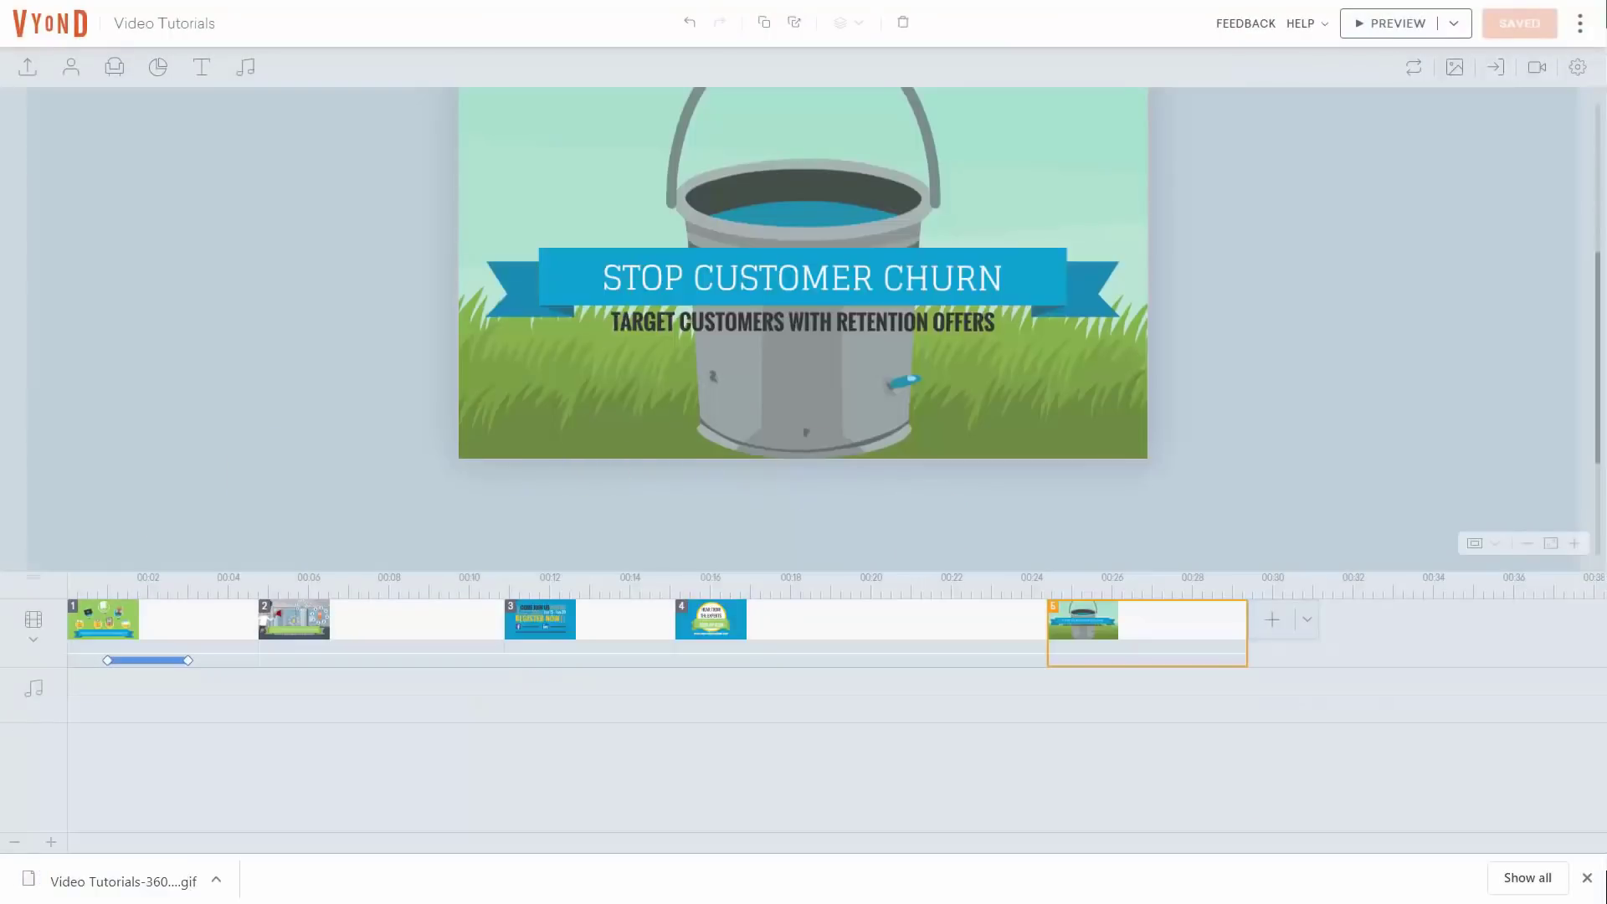
left_click(87, 885)
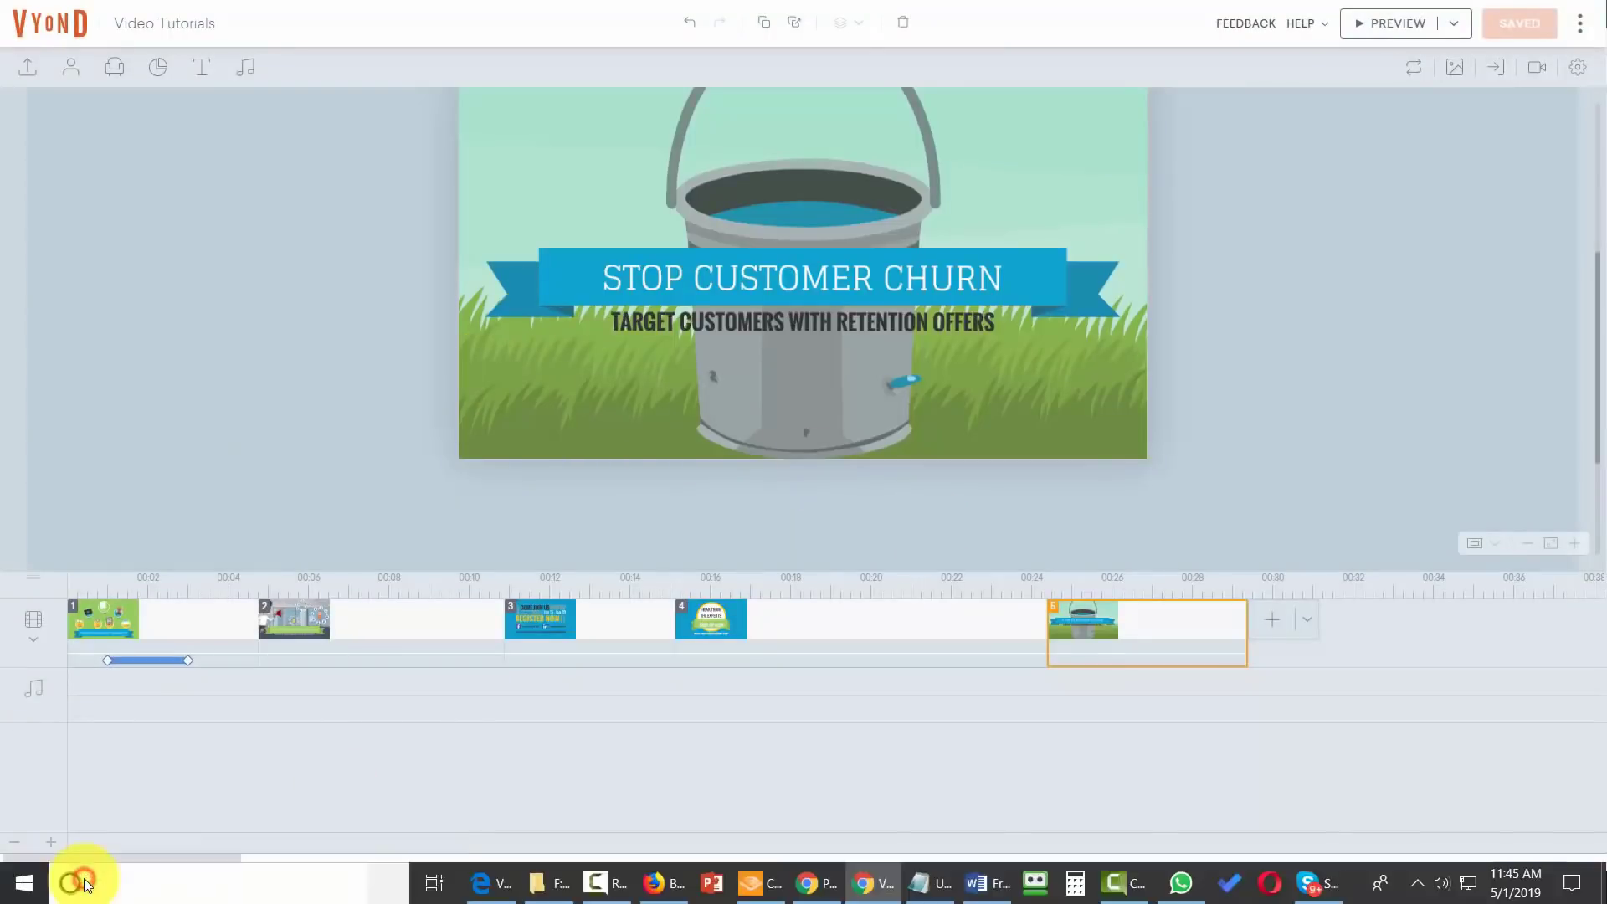